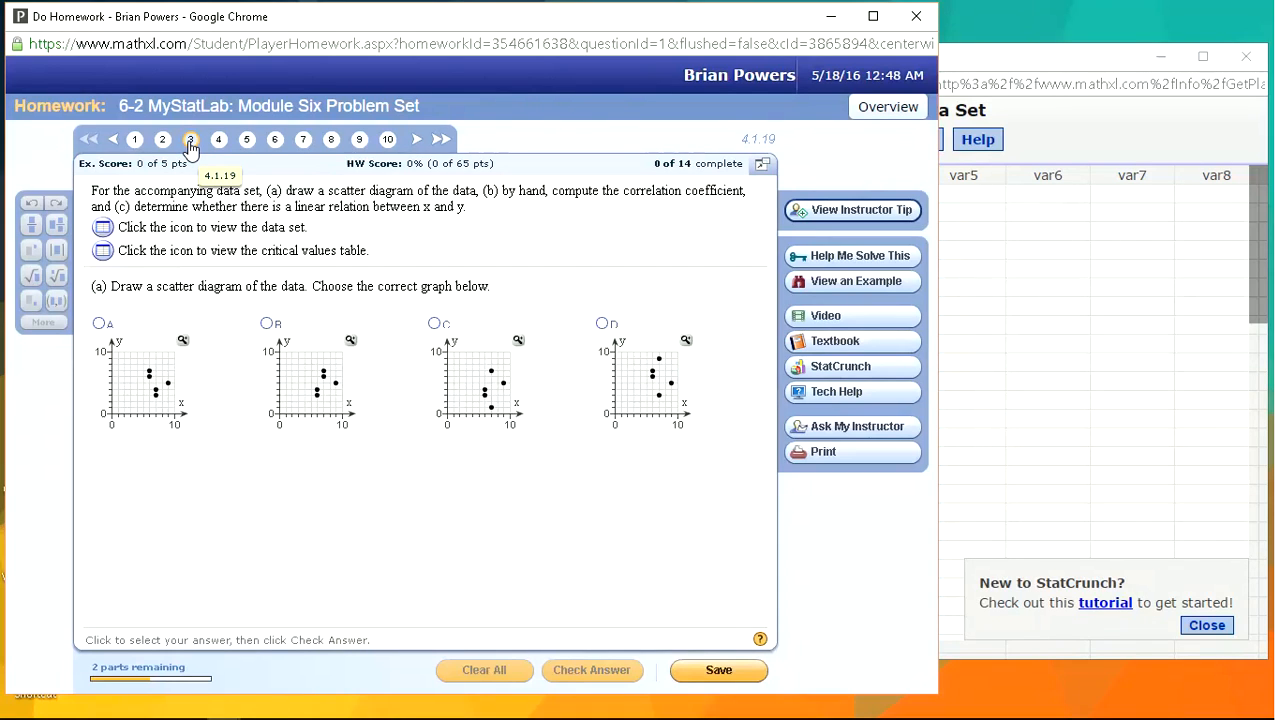
Step: Open the data set of homework question 3 in StatCrunch and close the data set pop-up on the homework page
click(103, 229)
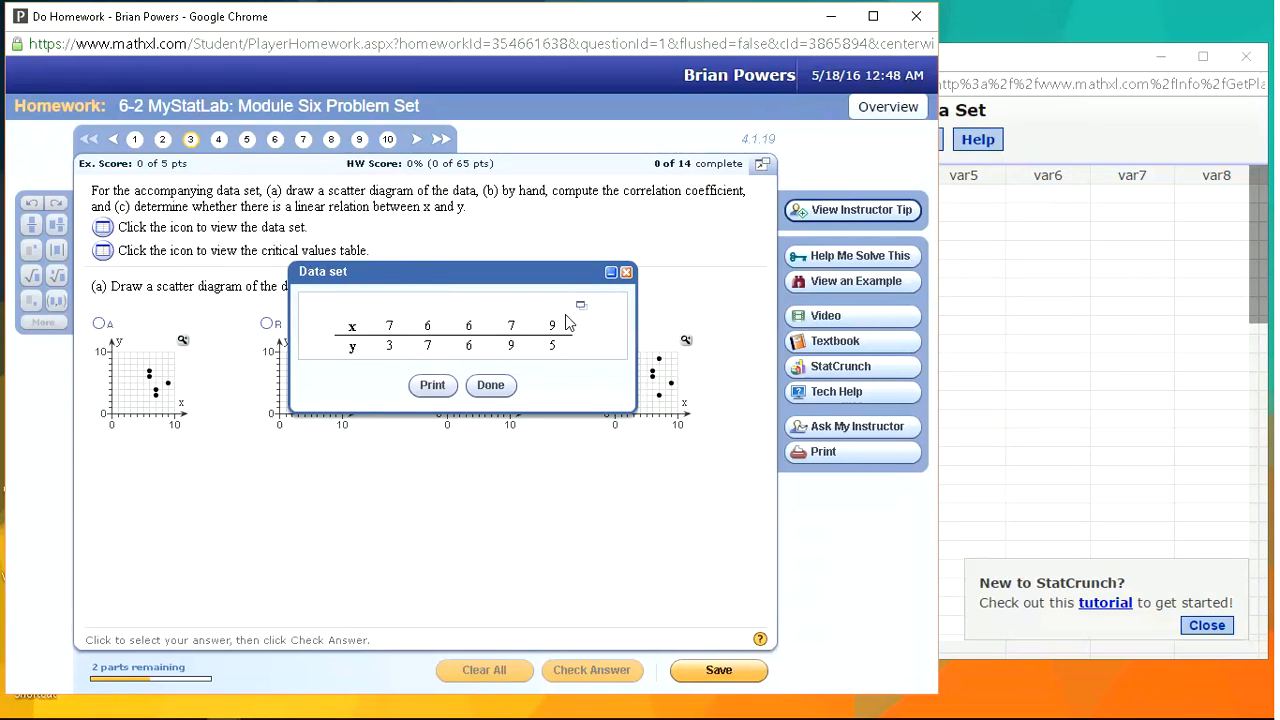
click(582, 308)
click(612, 318)
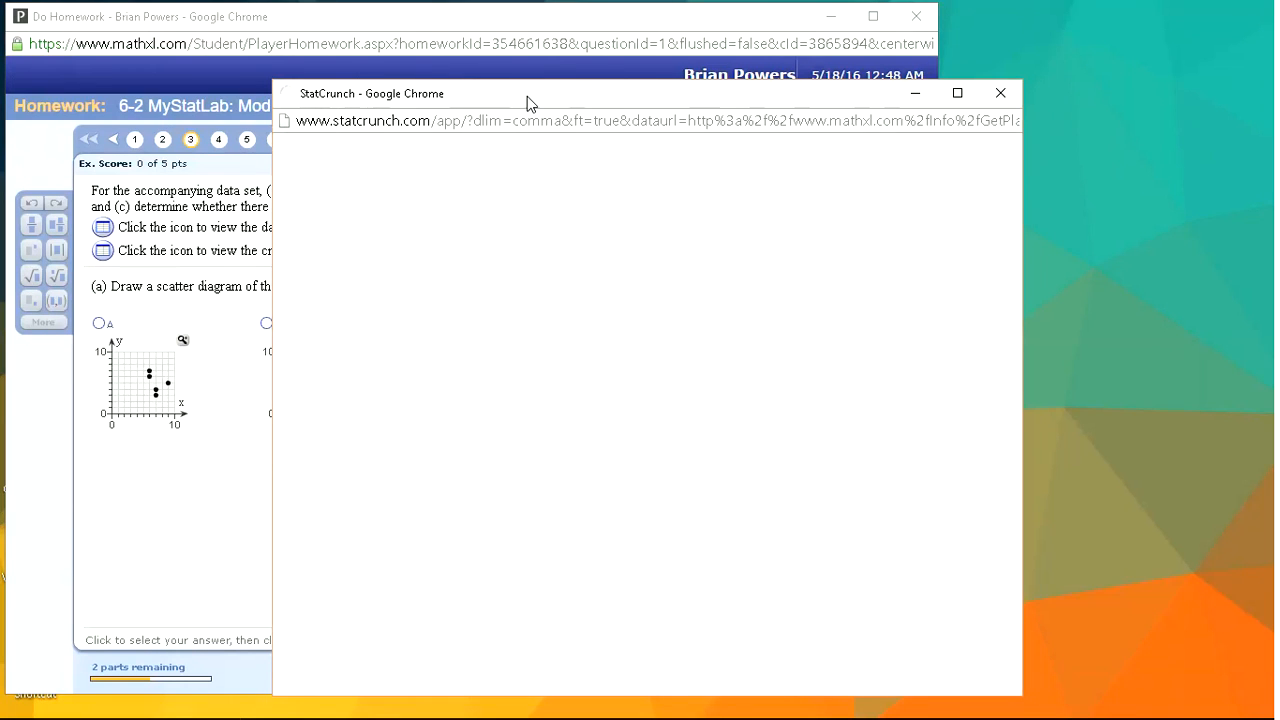
drag(527, 96, 697, 92)
click(366, 207)
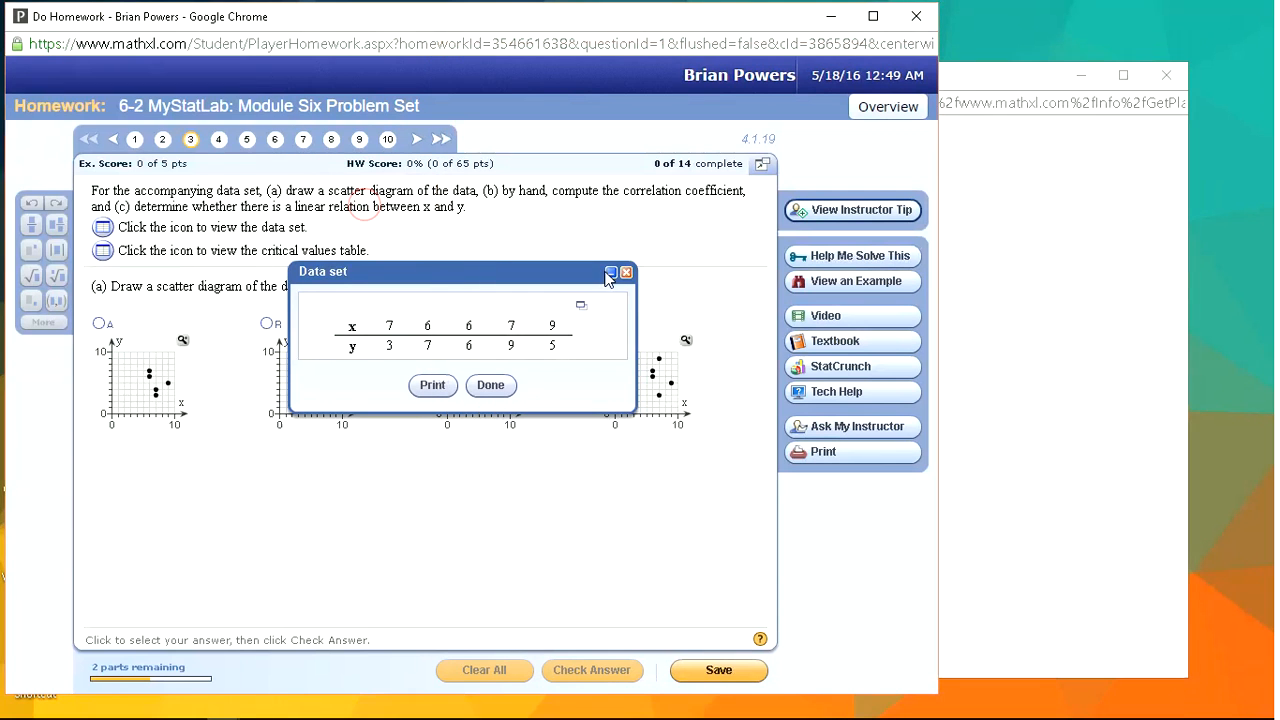
click(980, 83)
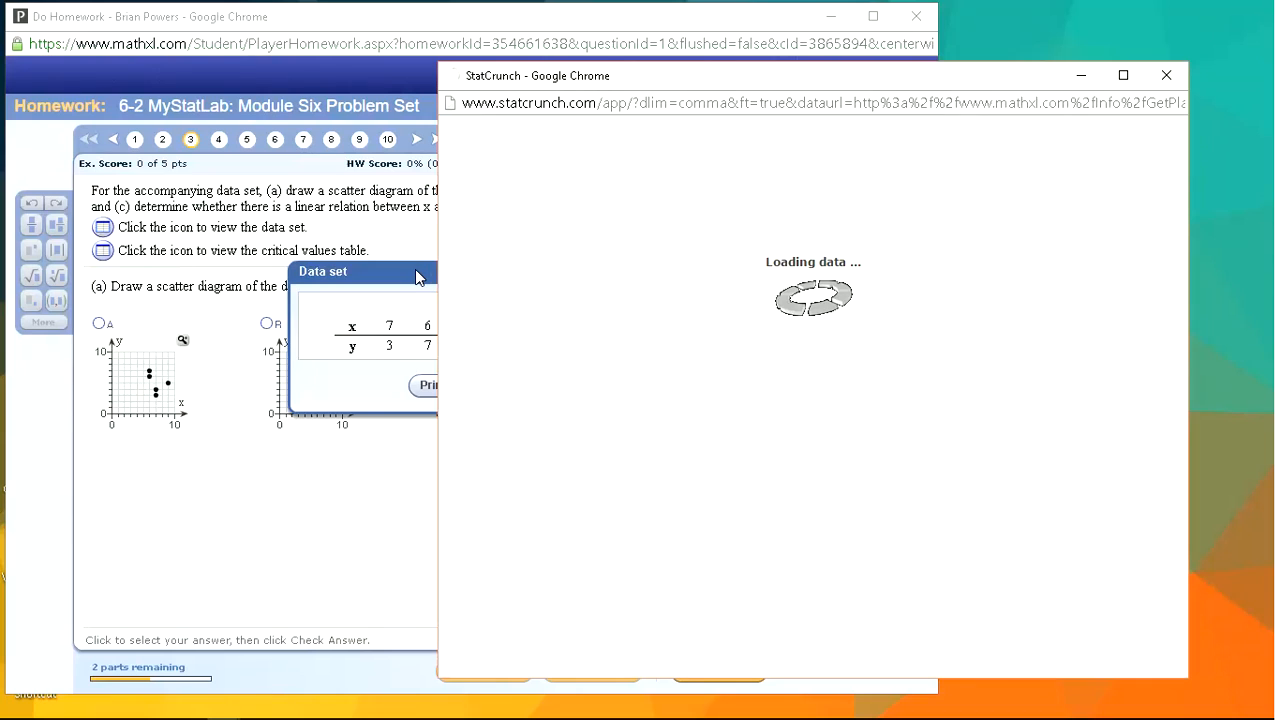
click(420, 210)
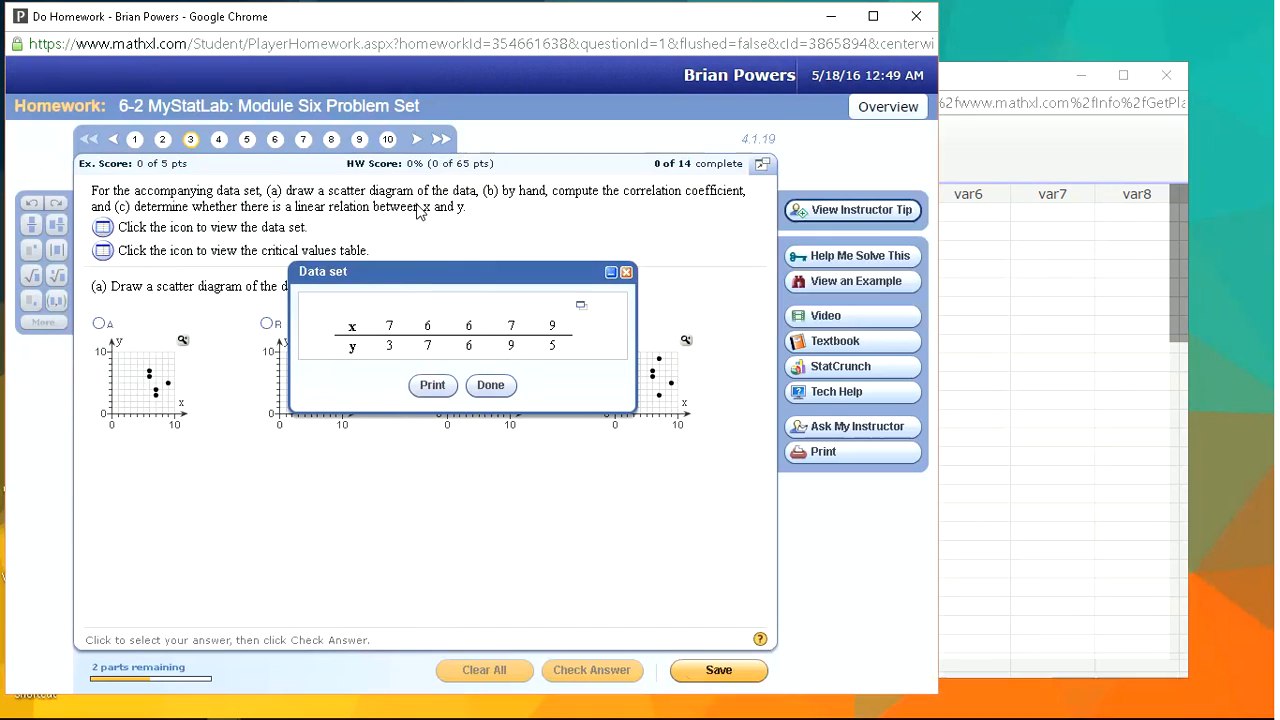
click(625, 276)
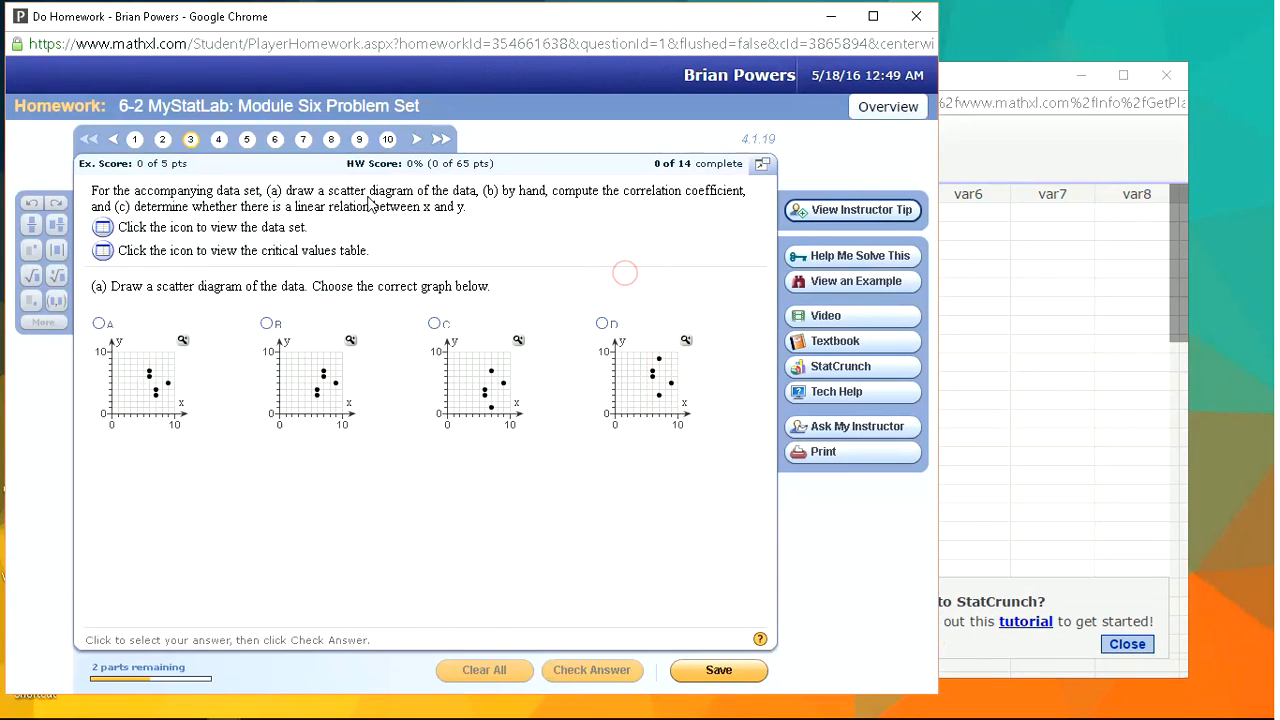
Step: Switch to StatCrunch and create a scatter plot with x as X variable, y as Y variable, and Points as display
click(962, 78)
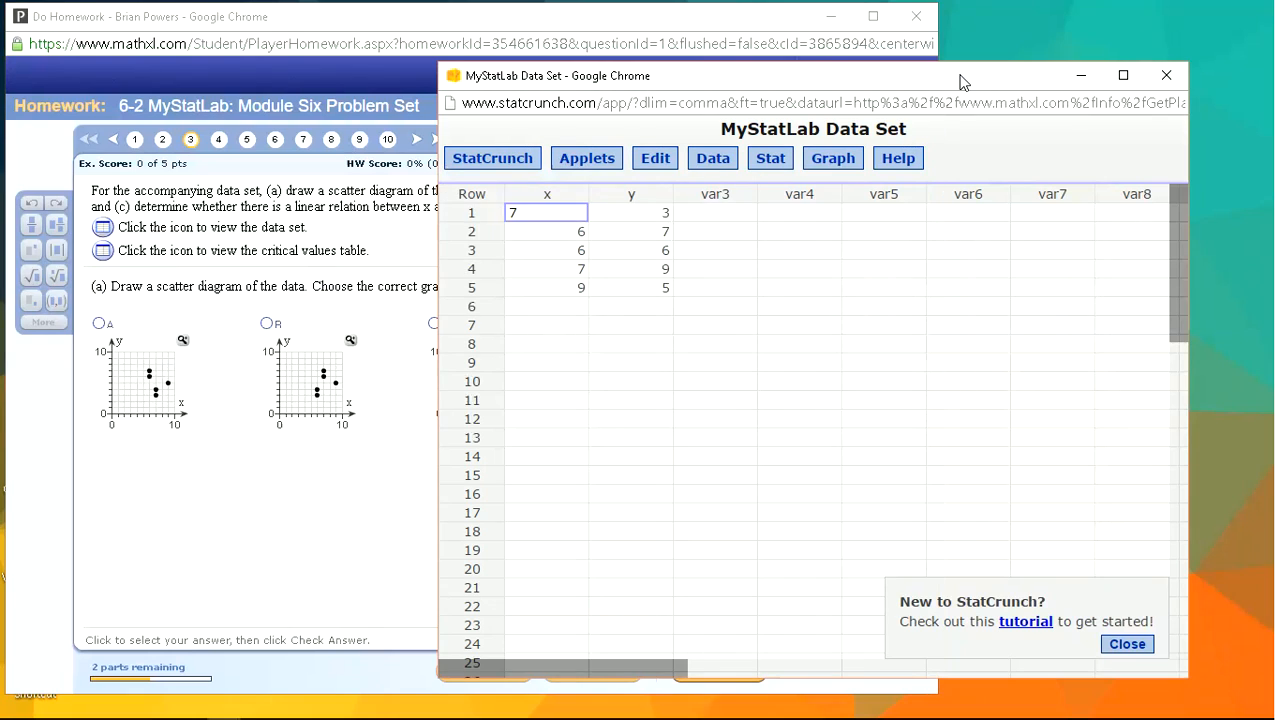
click(831, 166)
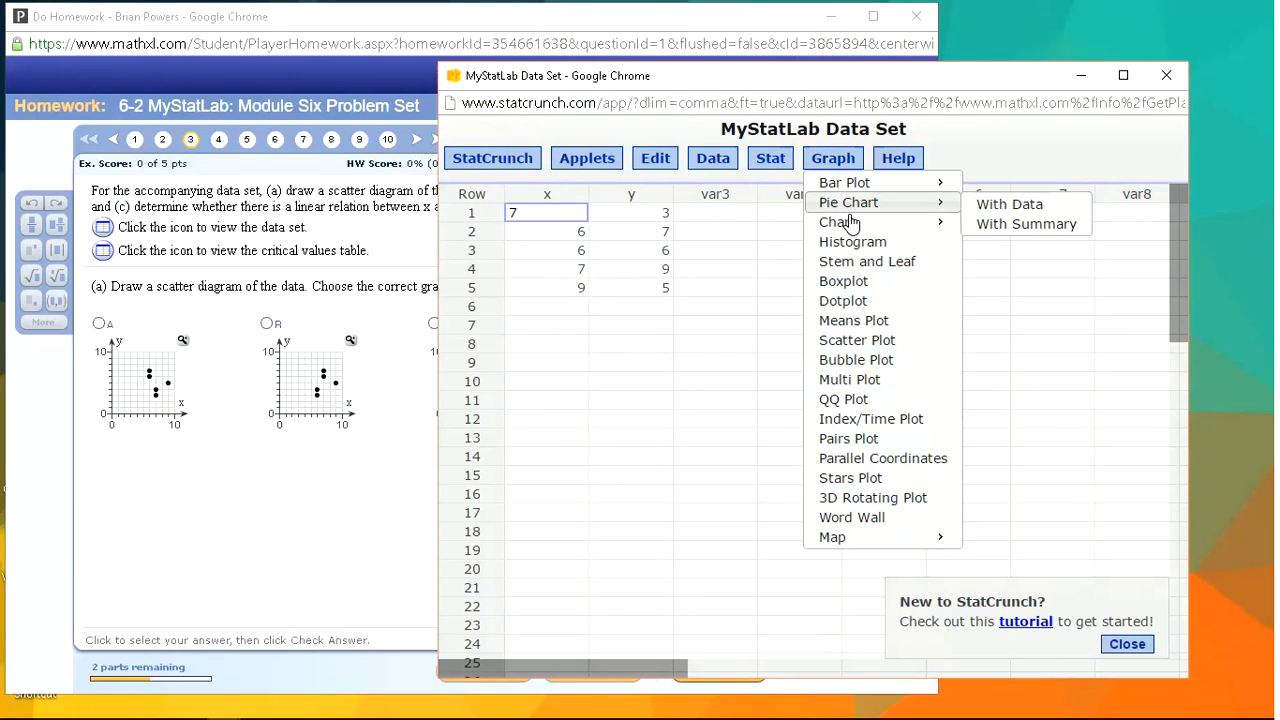
click(864, 344)
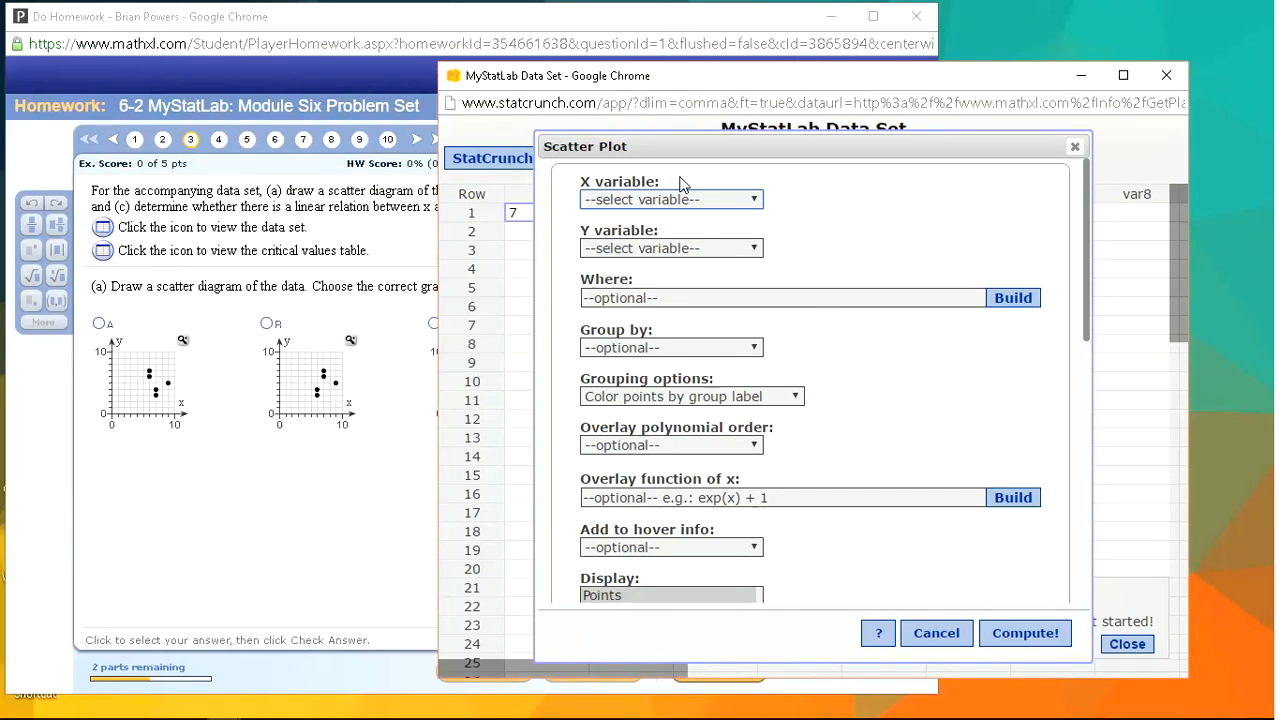
click(658, 200)
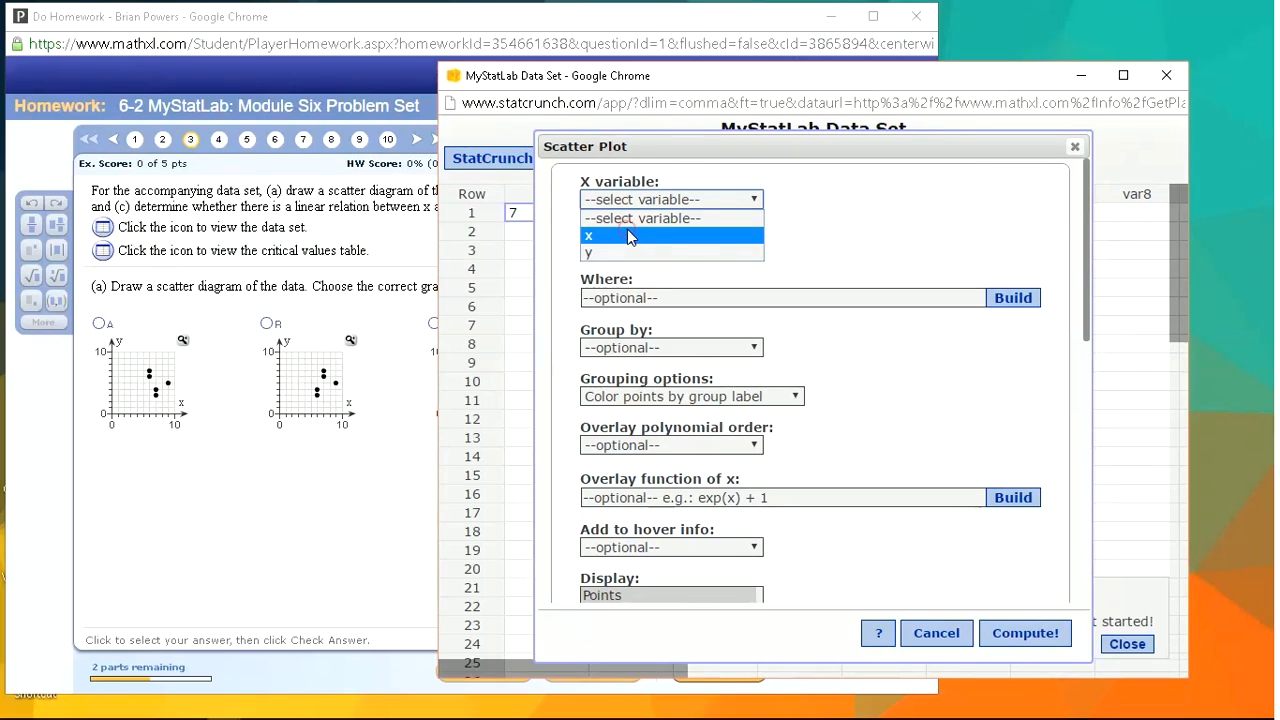
click(627, 229)
click(623, 248)
click(614, 297)
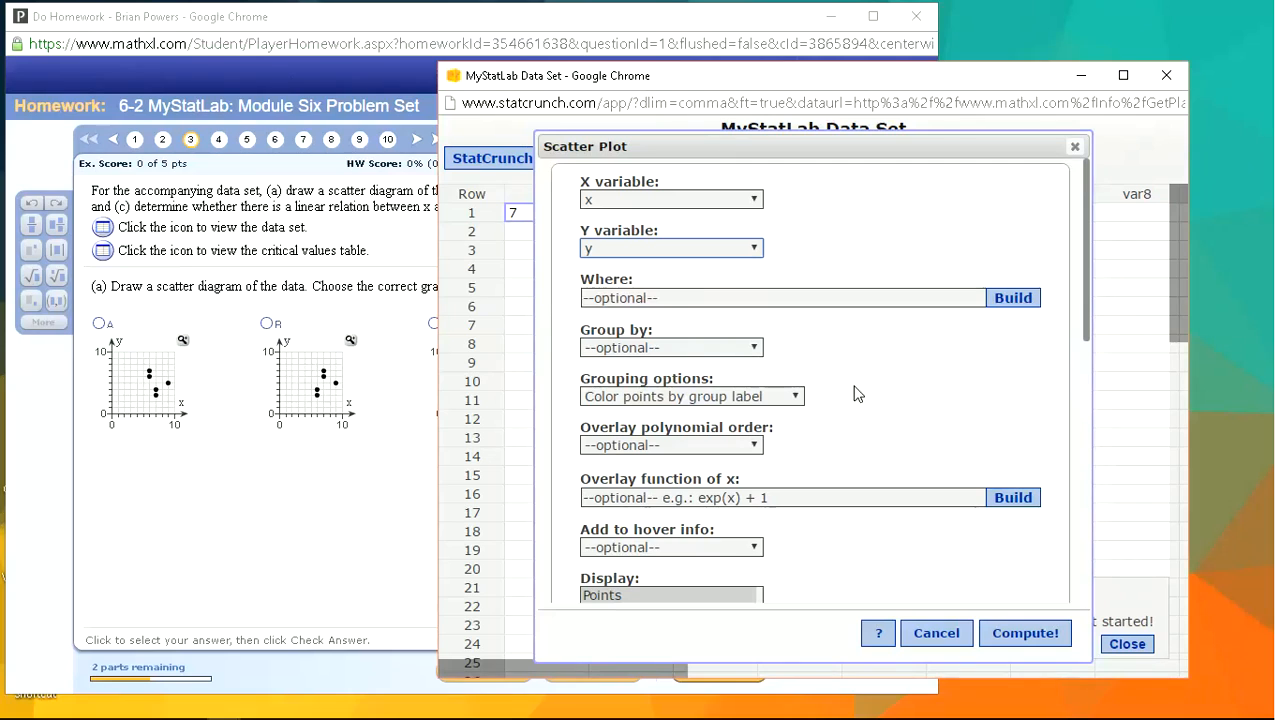
scroll(587, 547, down, 1)
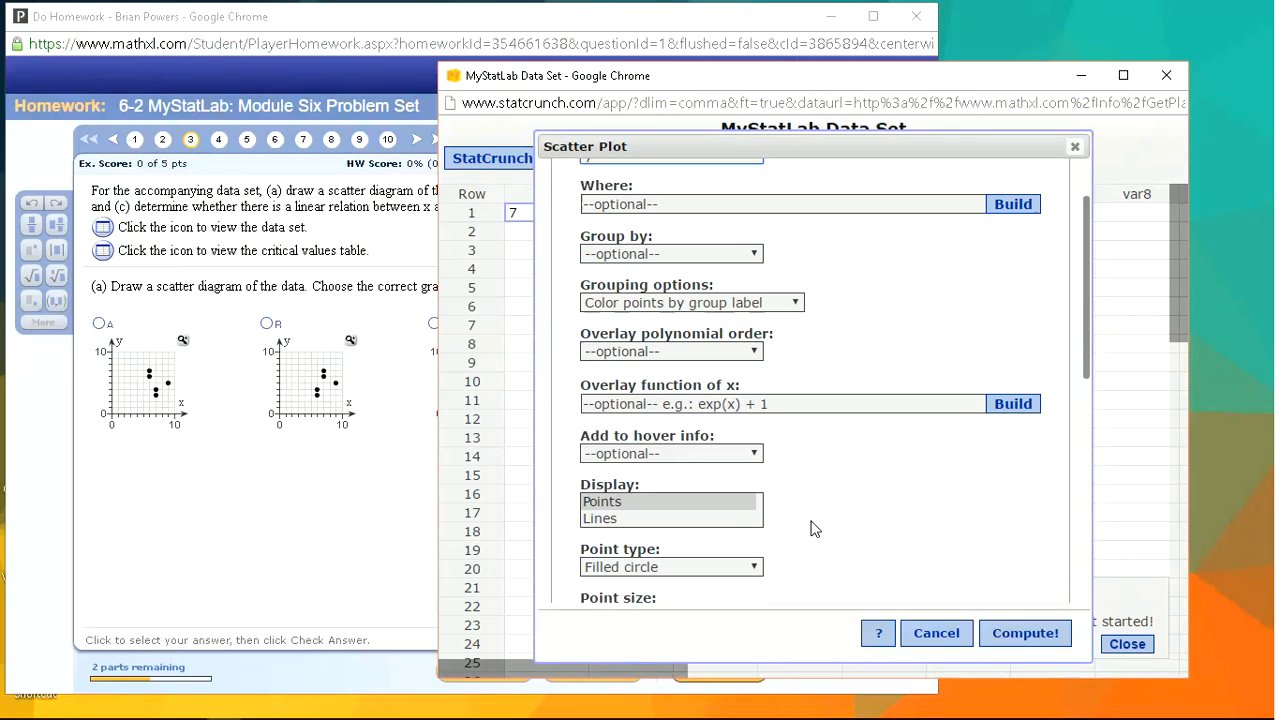
click(615, 503)
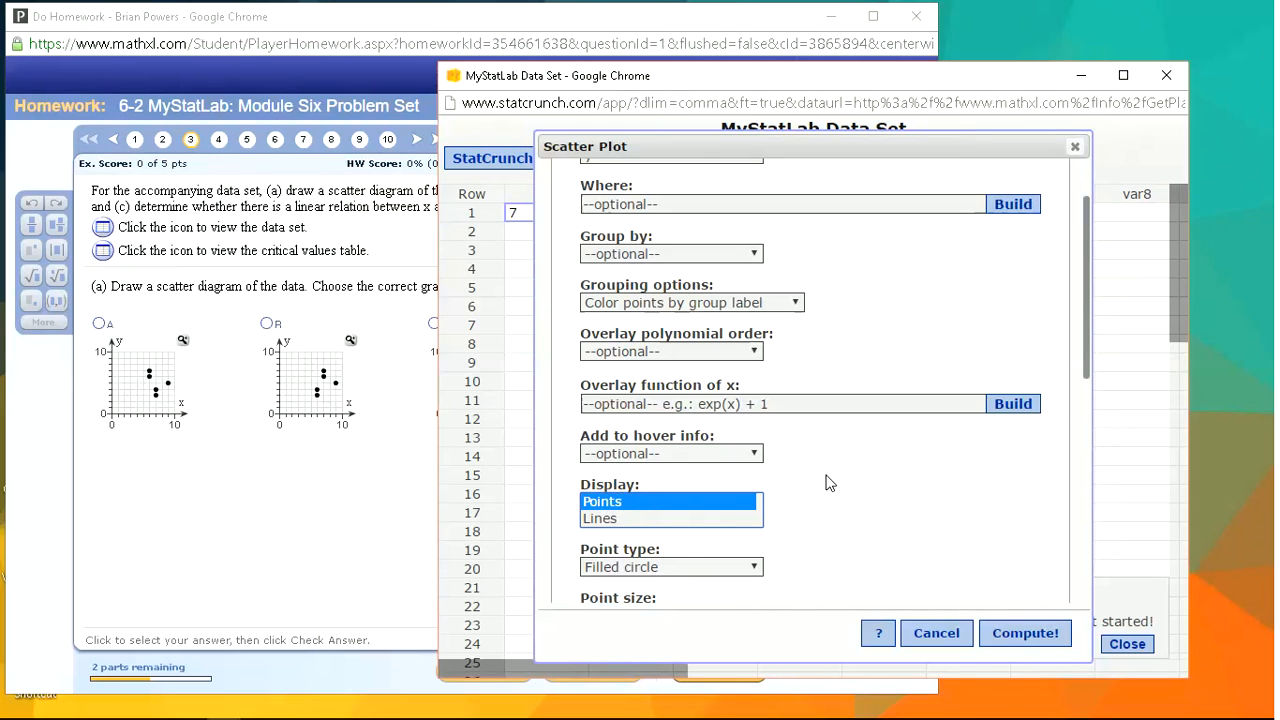
scroll(868, 502, down, 3)
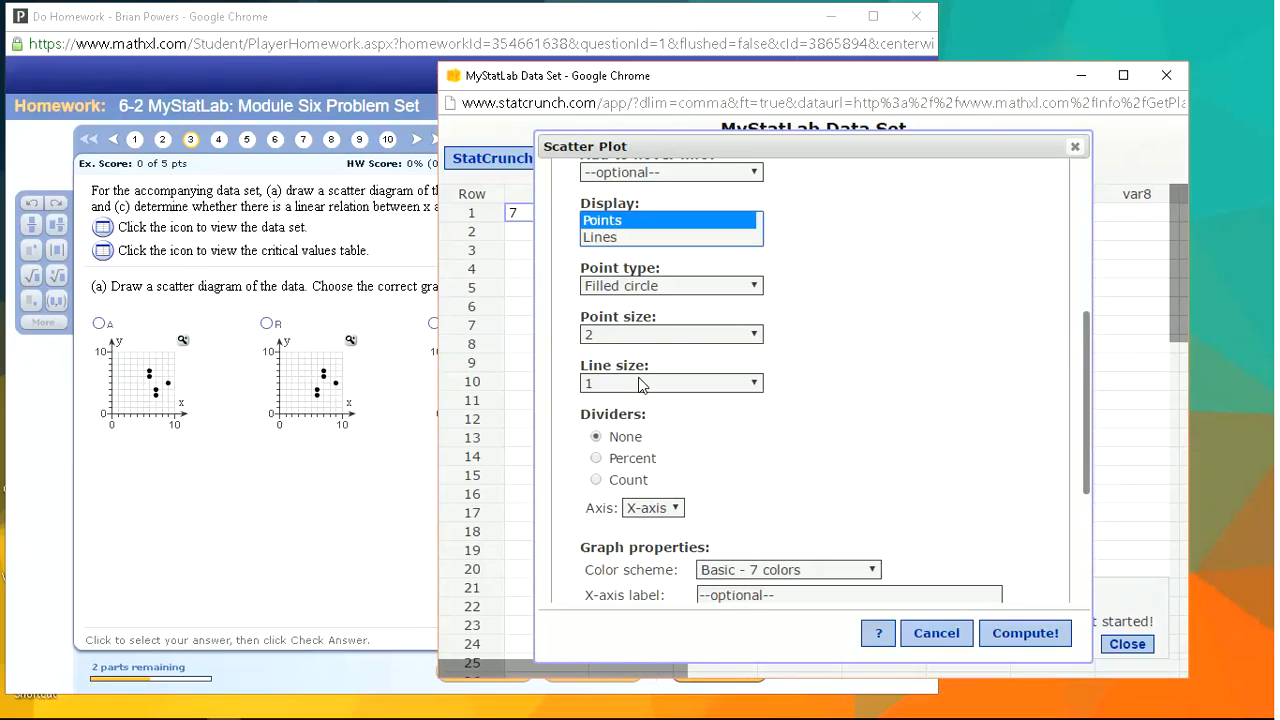
scroll(798, 405, down, 1)
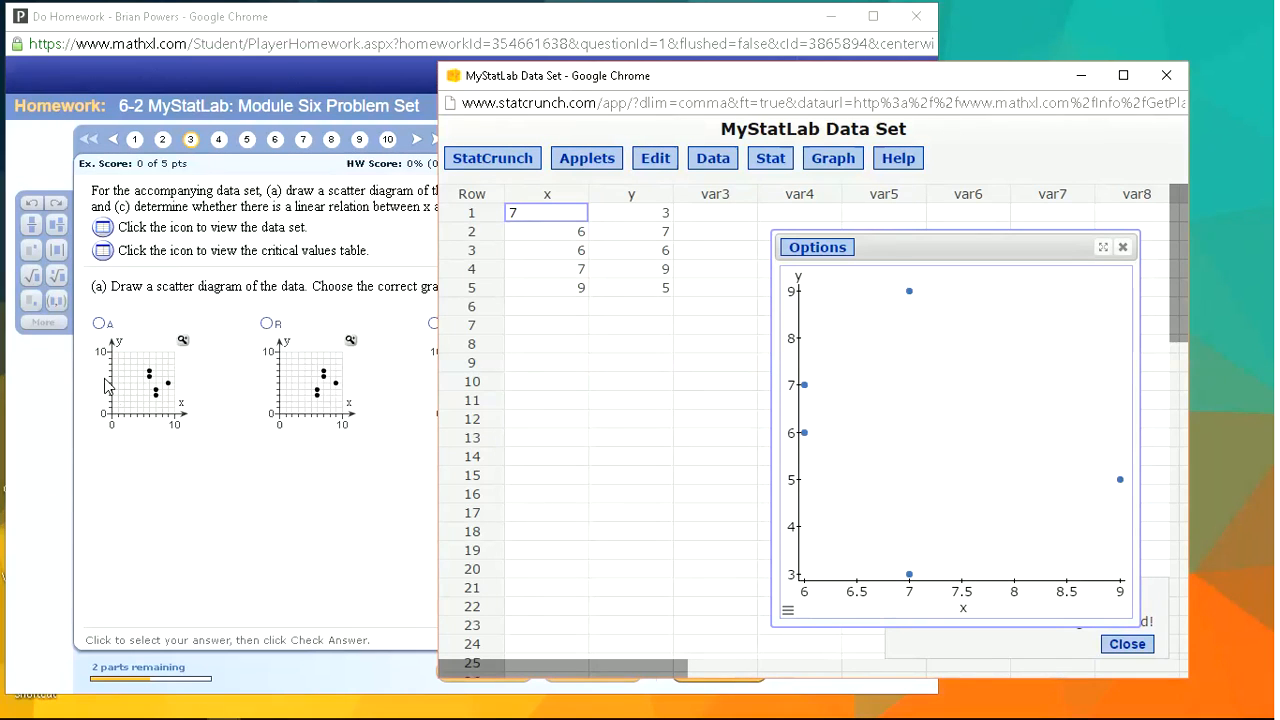
Step: Set the scatter plot's X-axis to a minimum of 0 and a maximum of 10
click(788, 614)
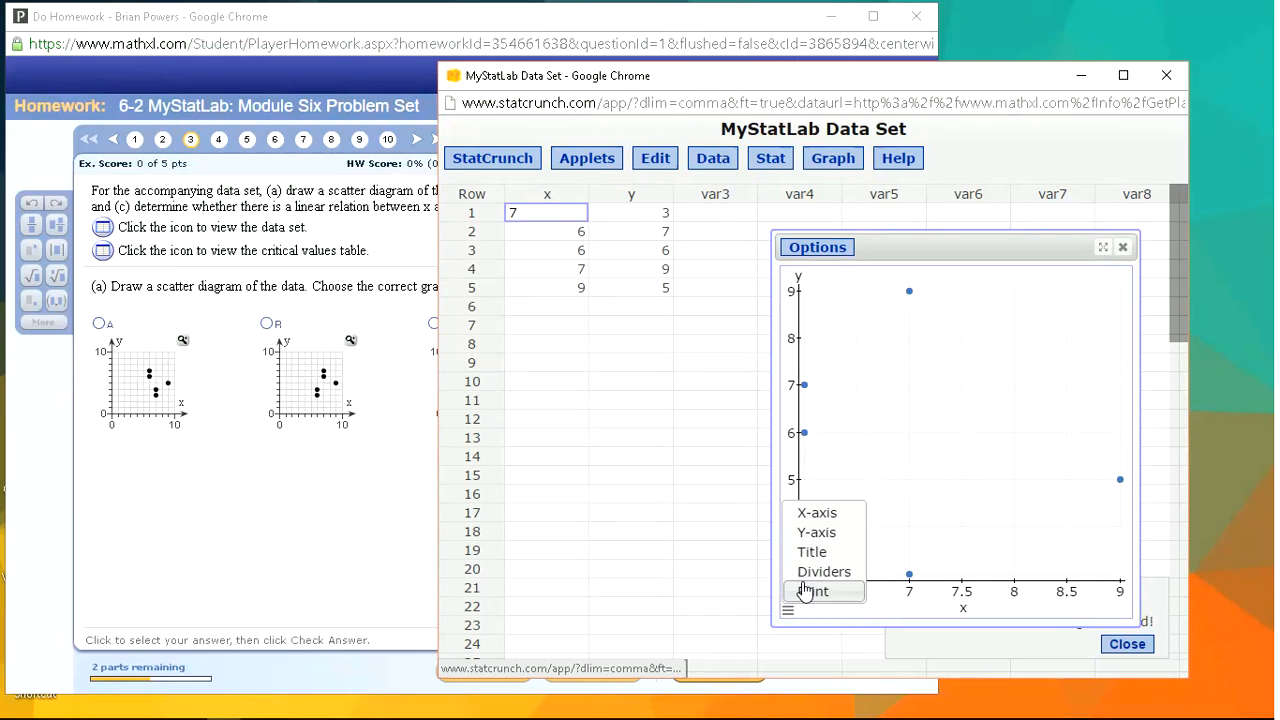
click(817, 516)
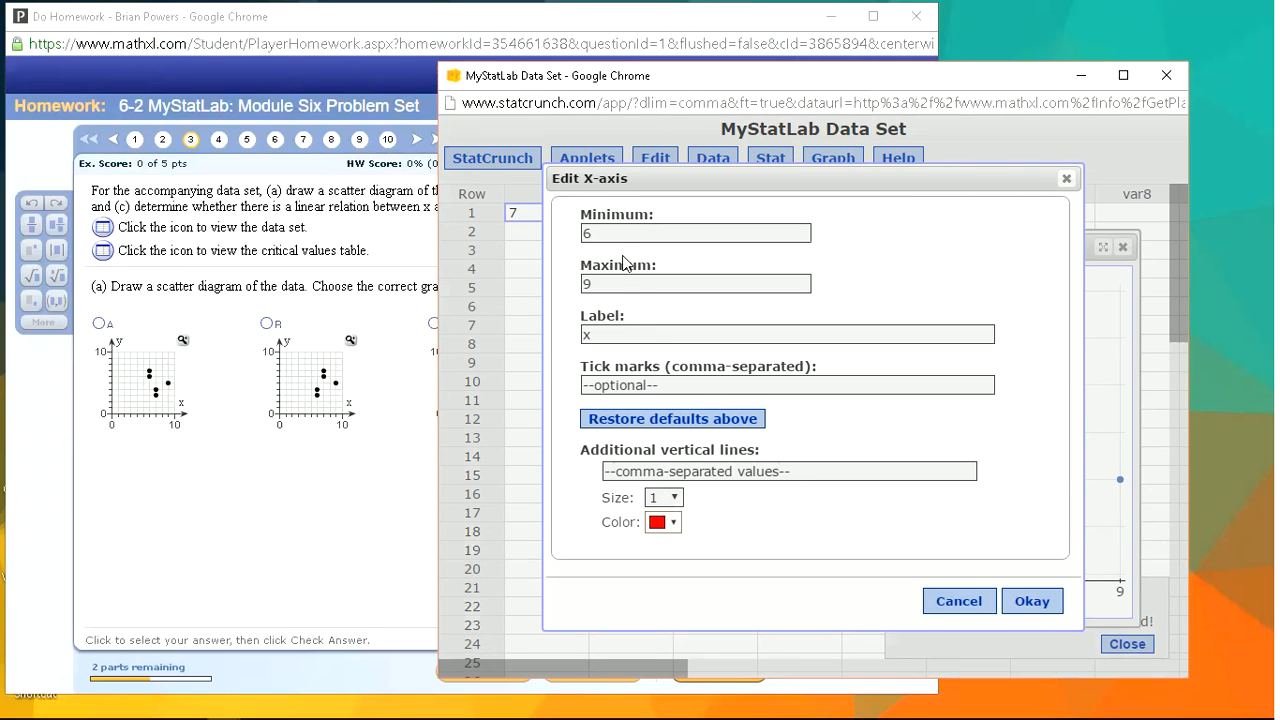
double_click(588, 233)
text(0)
double_click(588, 283)
text(10)
click(1016, 601)
Step: Set the scatter plot's Y-axis to a minimum of 0 and a maximum of 10
click(787, 610)
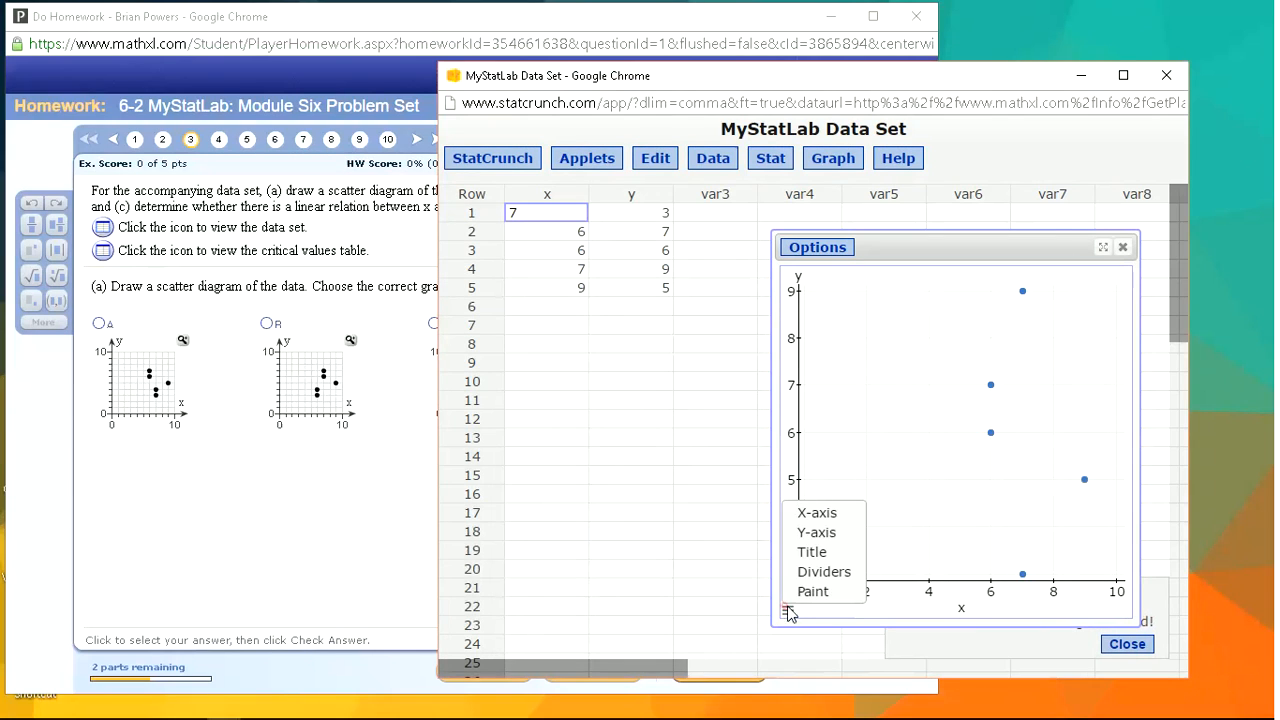
click(812, 531)
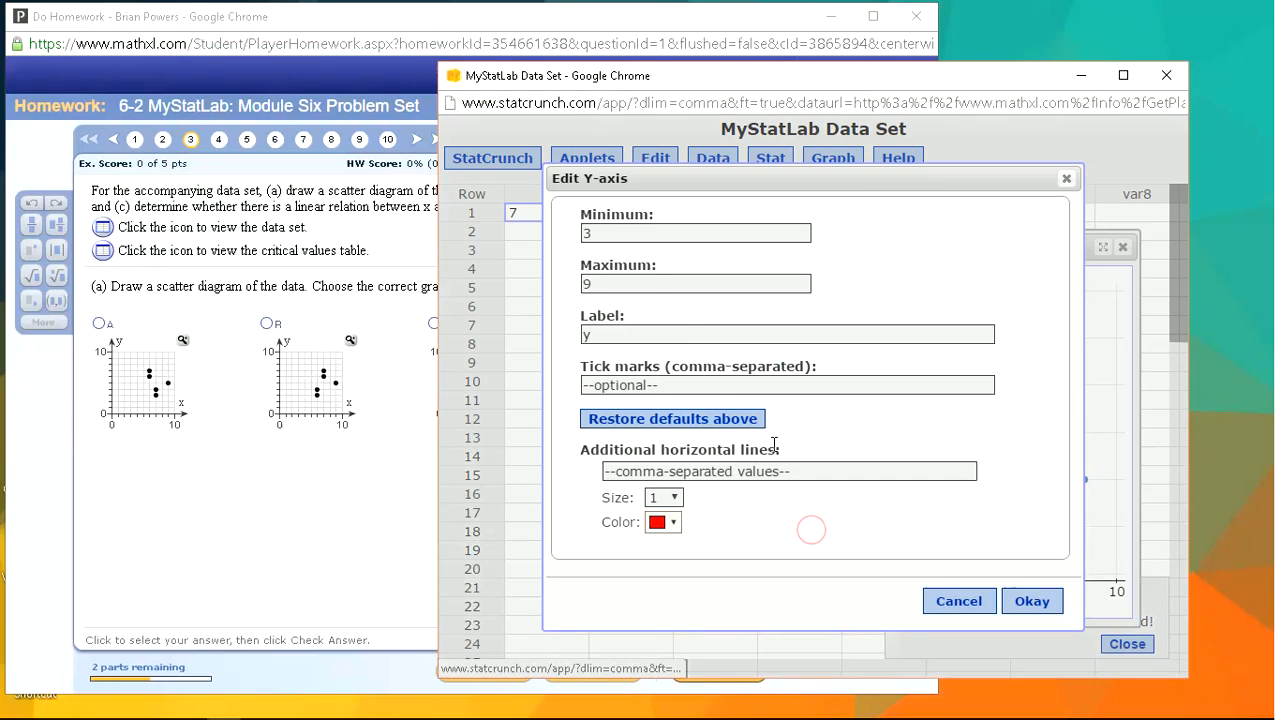
double_click(587, 233)
text(0)
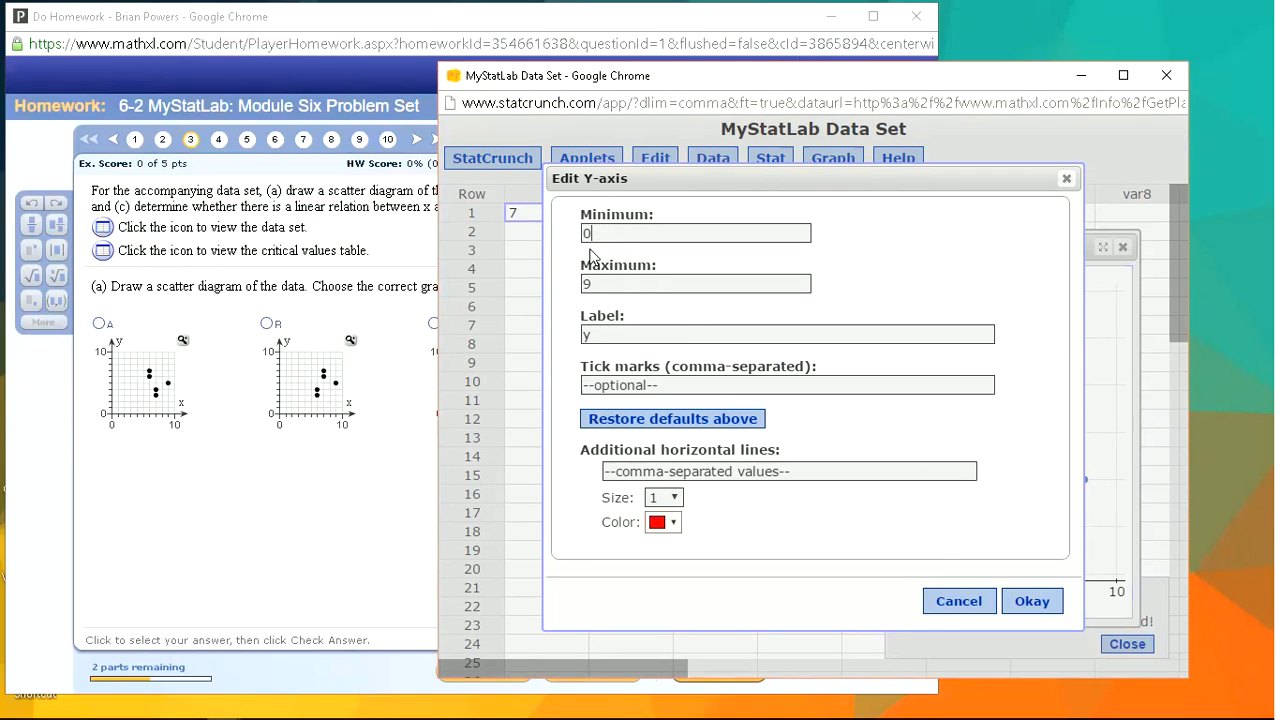
double_click(588, 284)
text(10)
click(1010, 606)
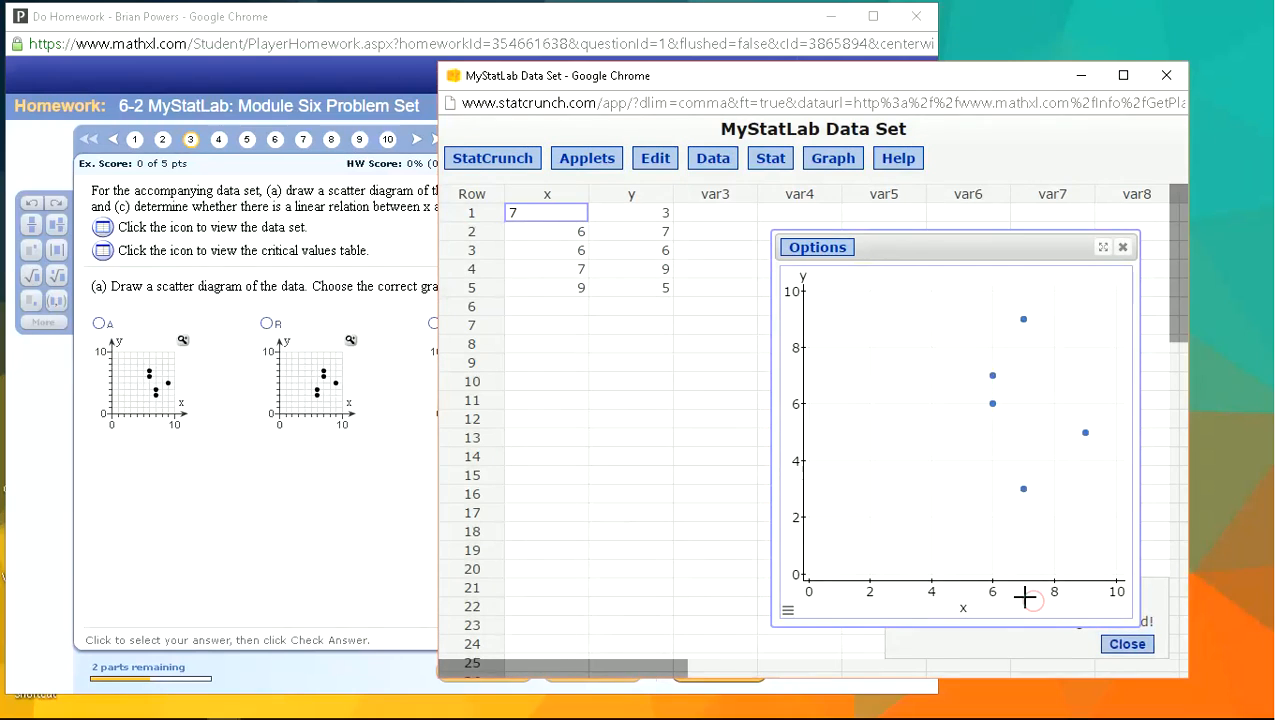
Step: Switch to the homework window, choose graph D for part (a), and check the answer
drag(782, 79, 869, 75)
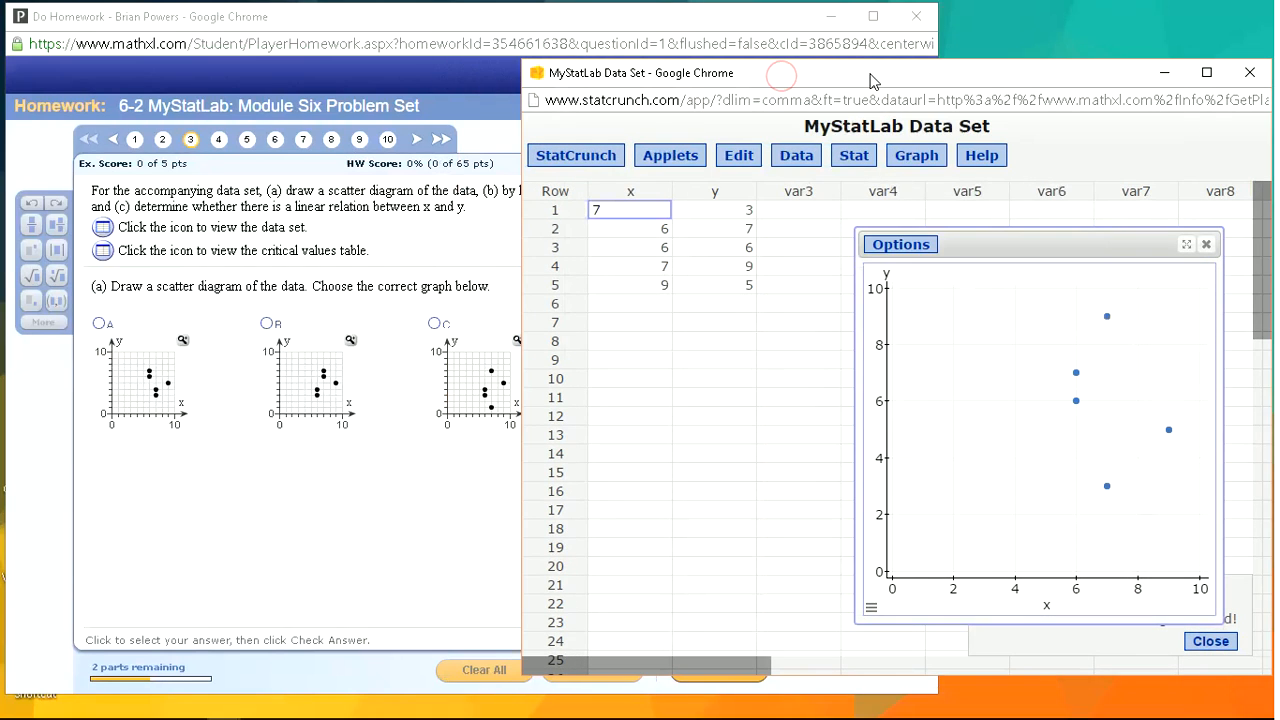
click(678, 24)
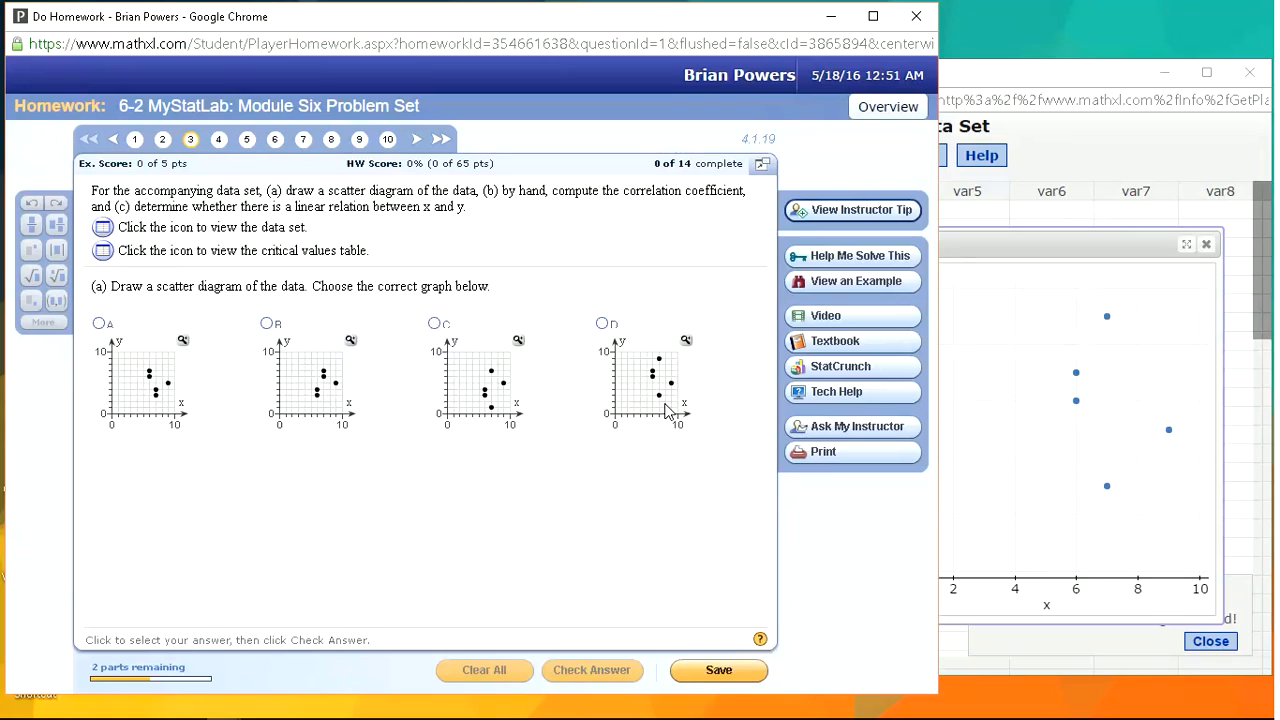
click(604, 325)
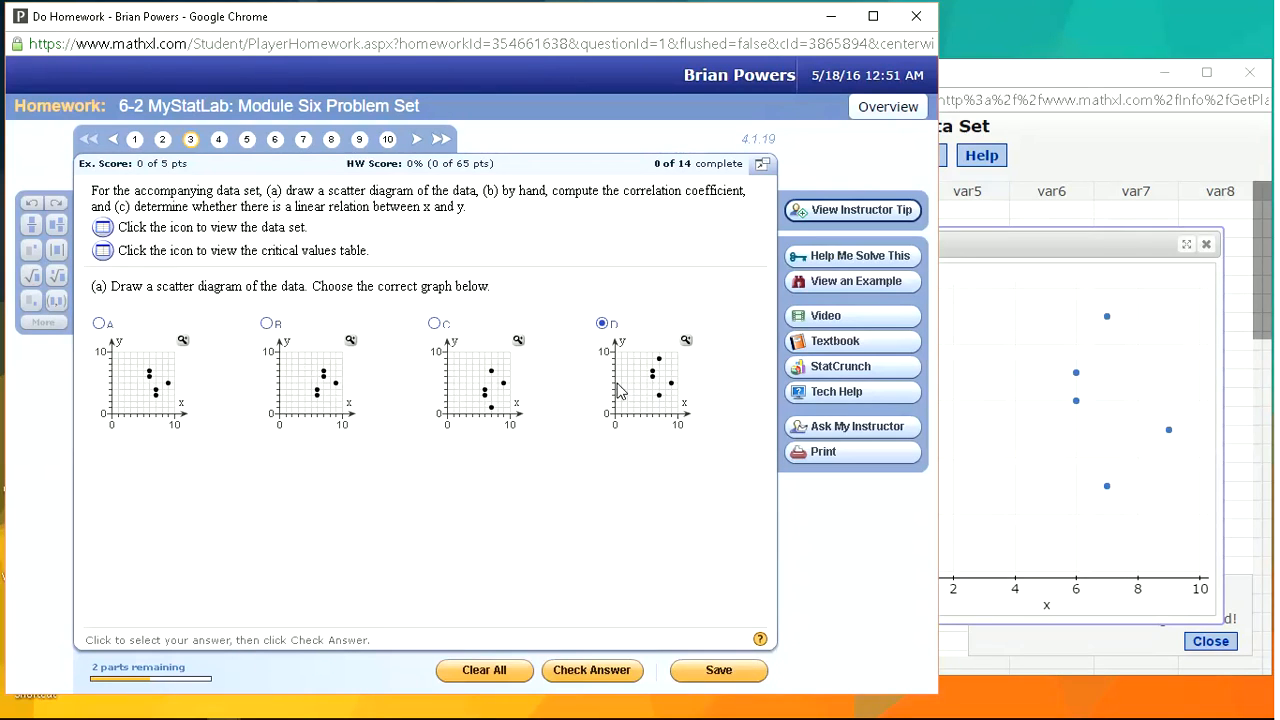
key(Return)
click(443, 444)
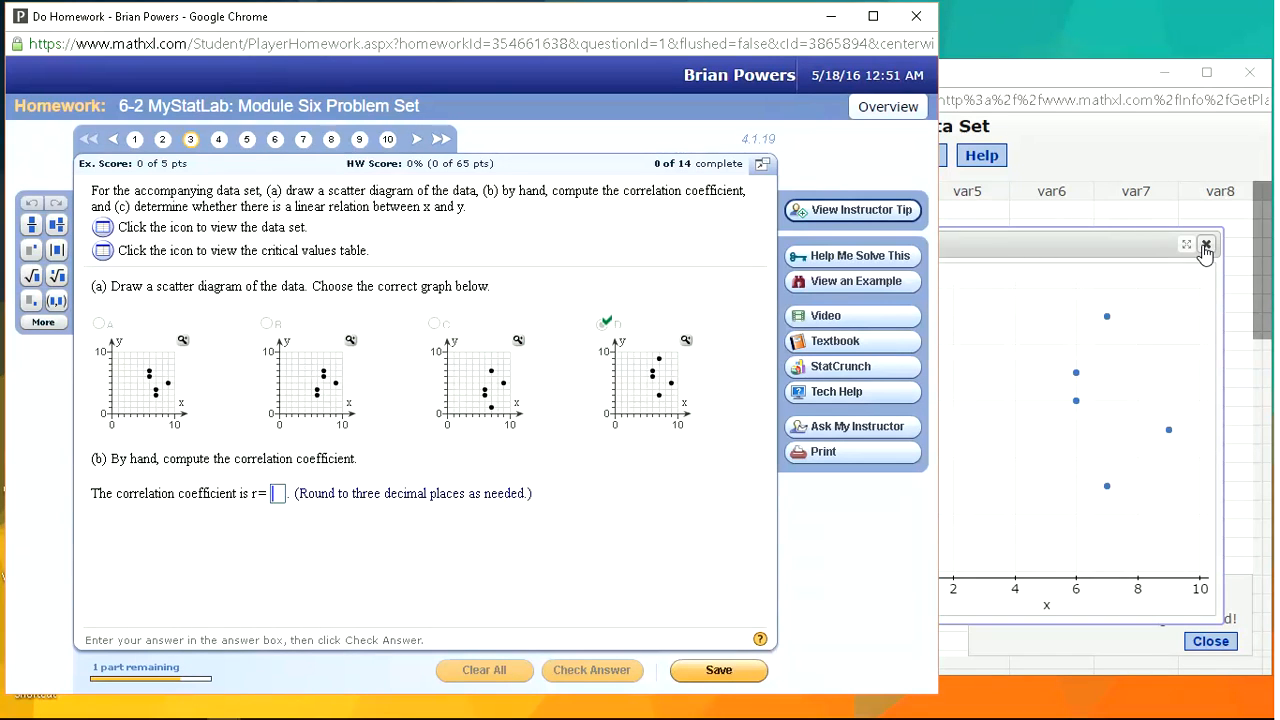
Step: Close the StatCrunch scatter plot and compute the correlation between columns x and y, including the two-sided P-value
click(1131, 249)
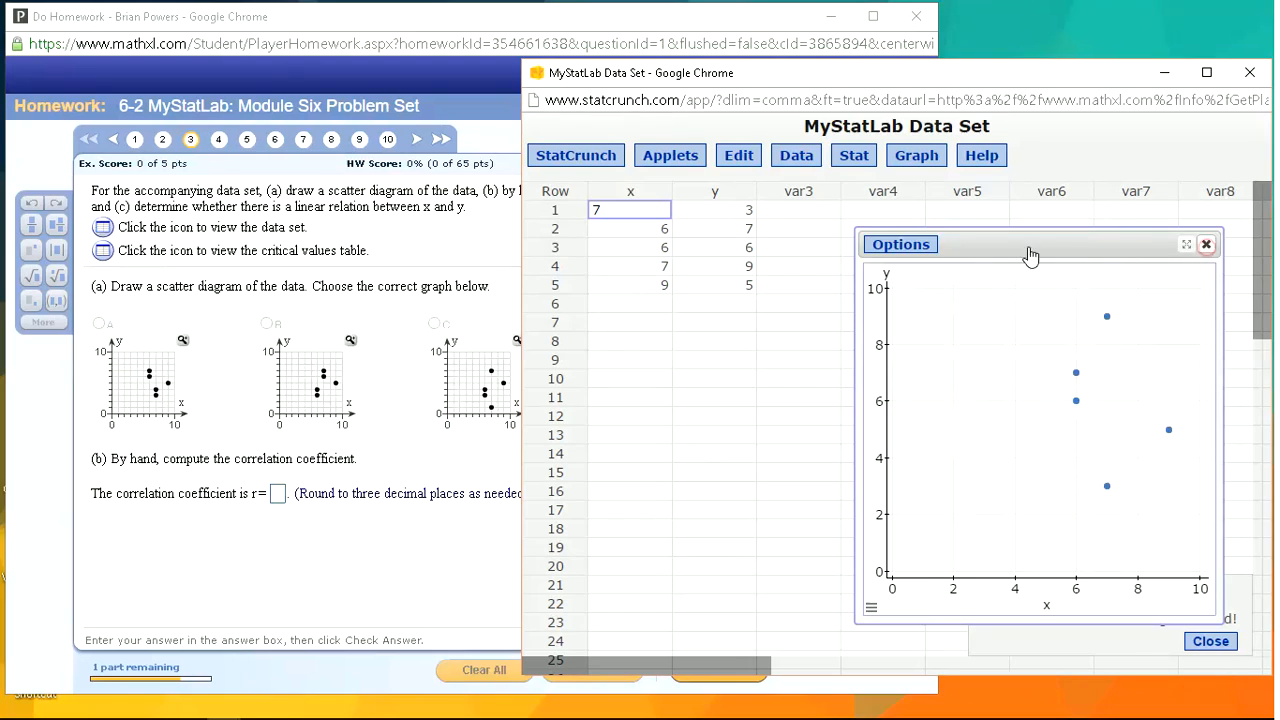
click(1206, 245)
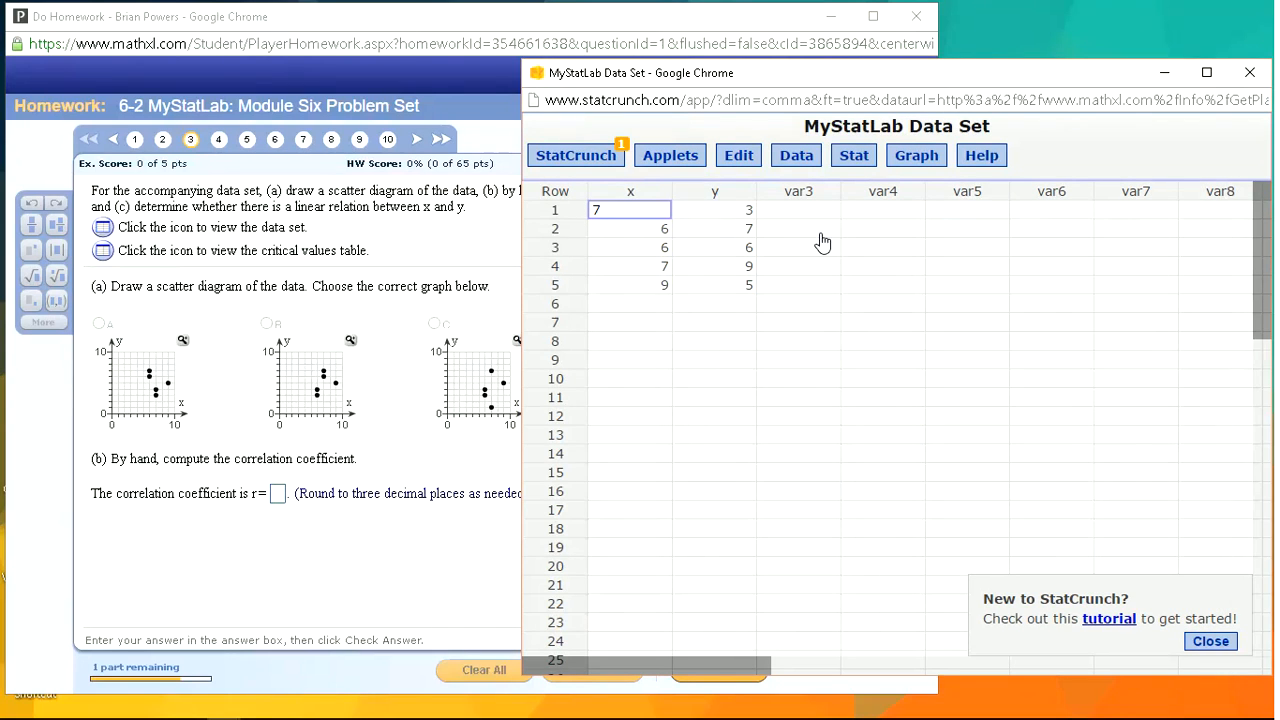
click(855, 158)
mouse_move(875, 206)
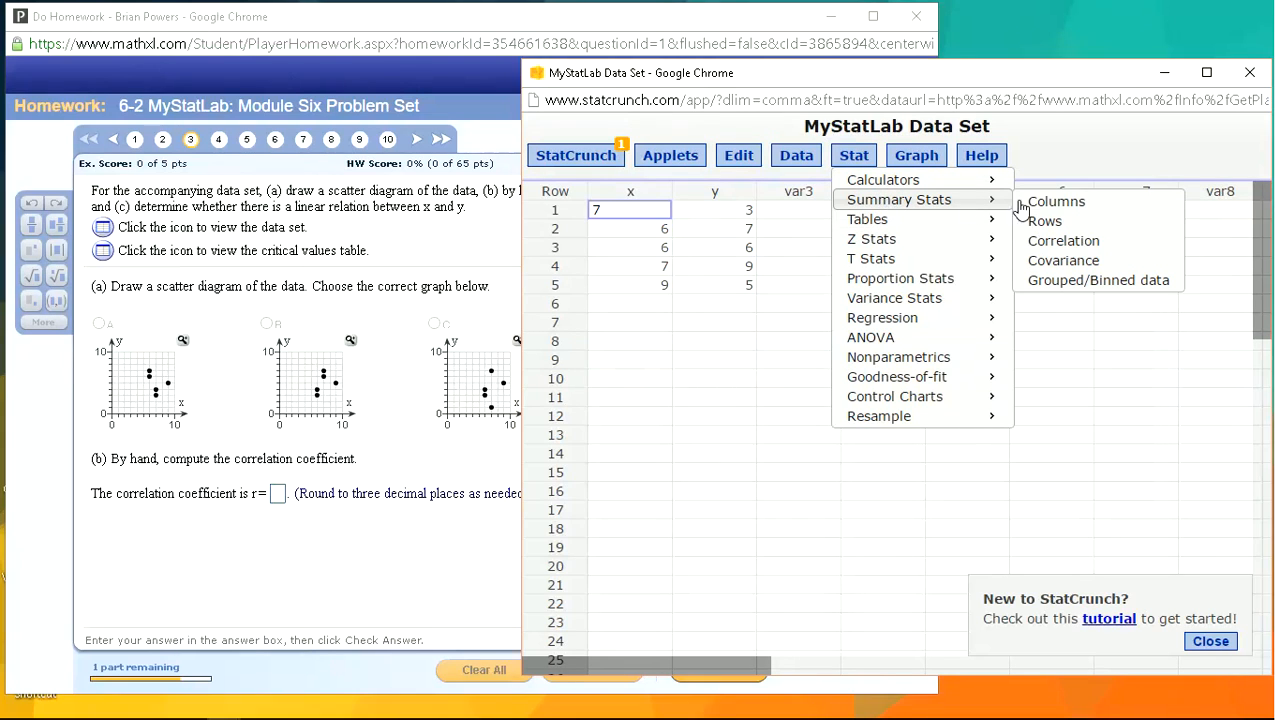
click(1064, 242)
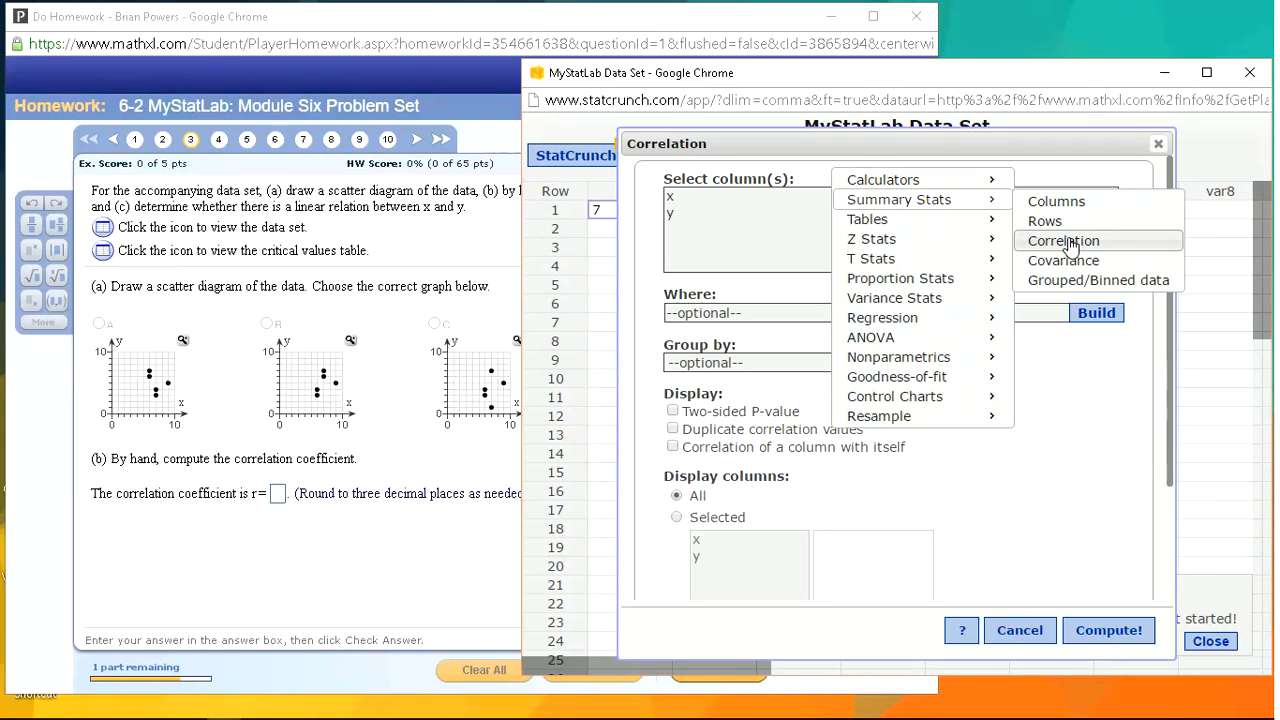
click(698, 197)
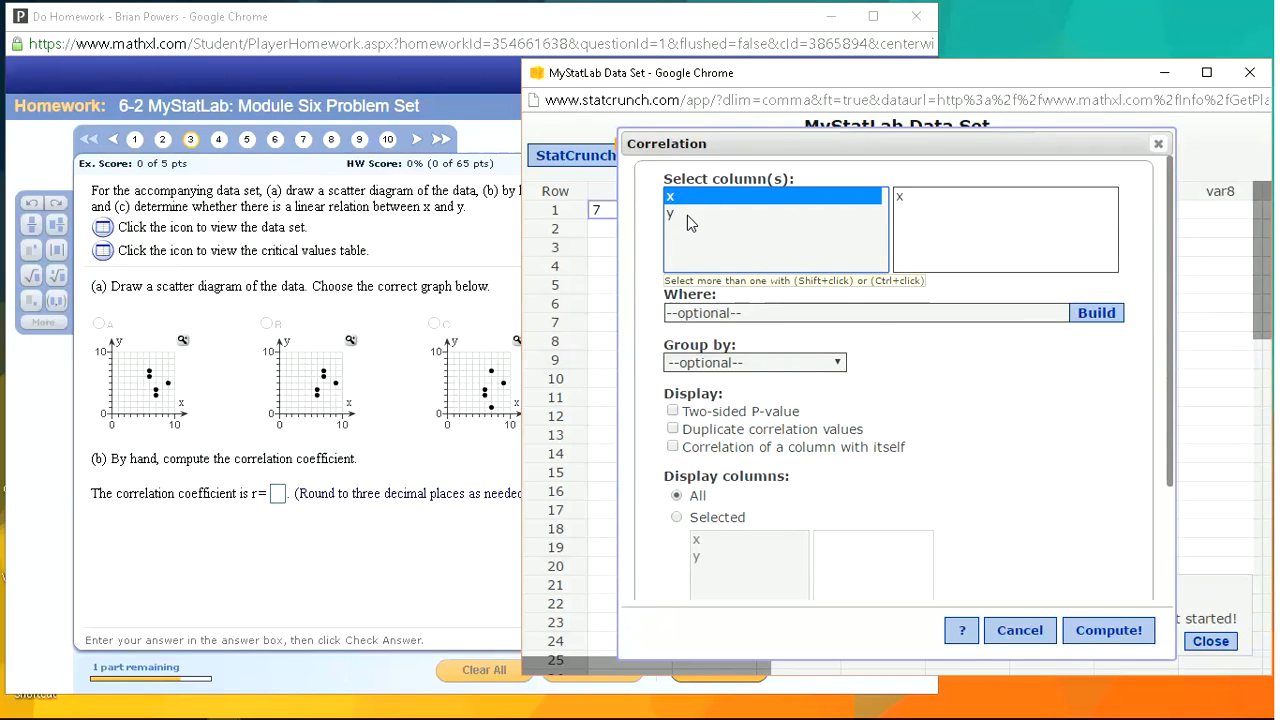
ctrl+click(687, 215)
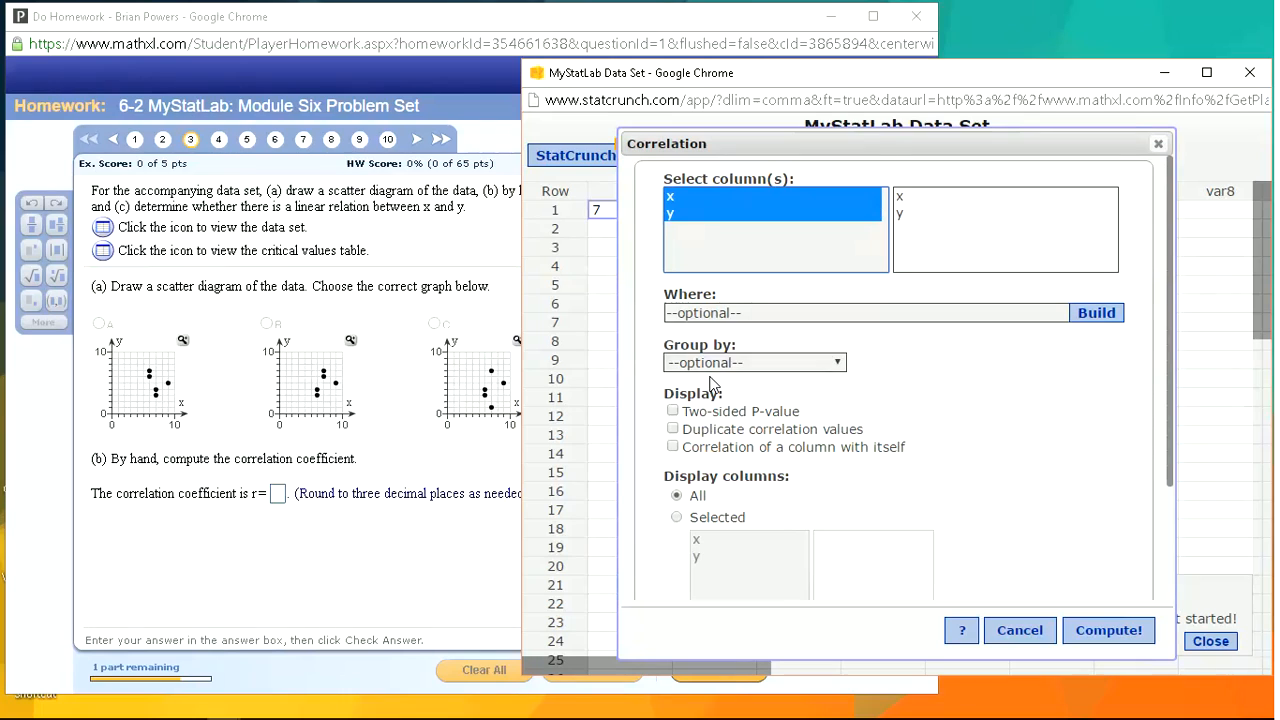
click(673, 411)
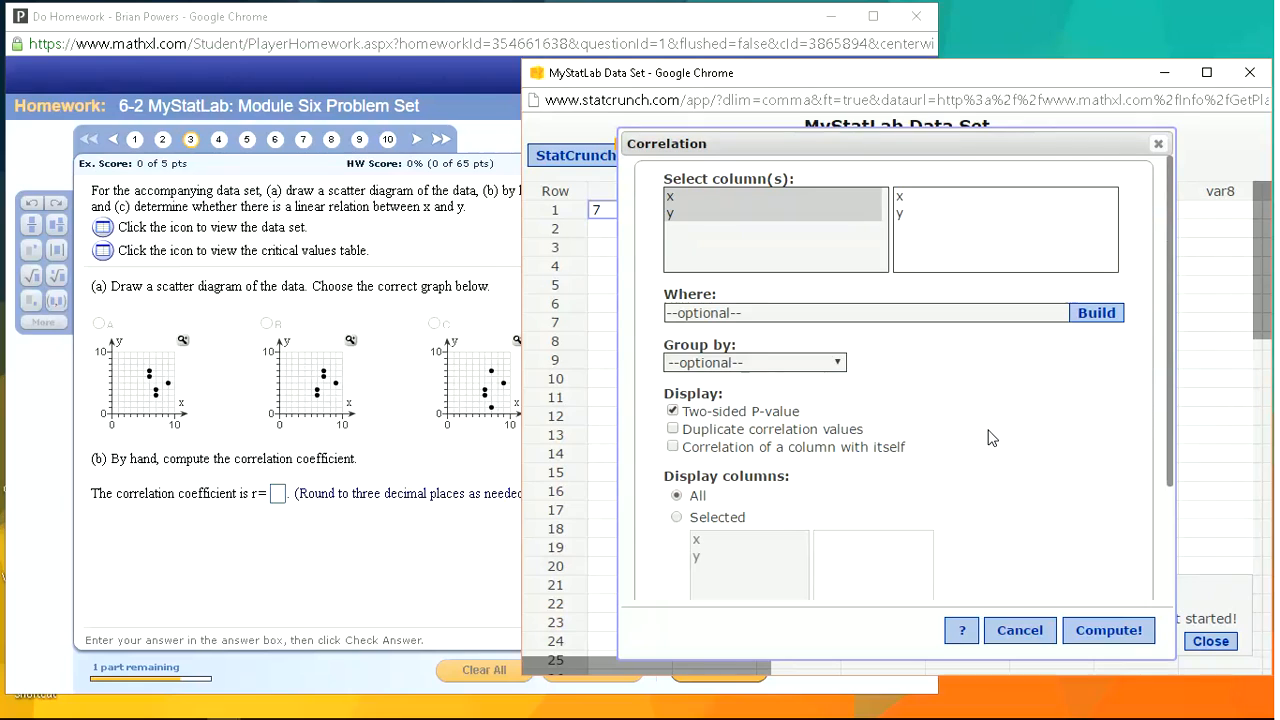
scroll(990, 435, down, 3)
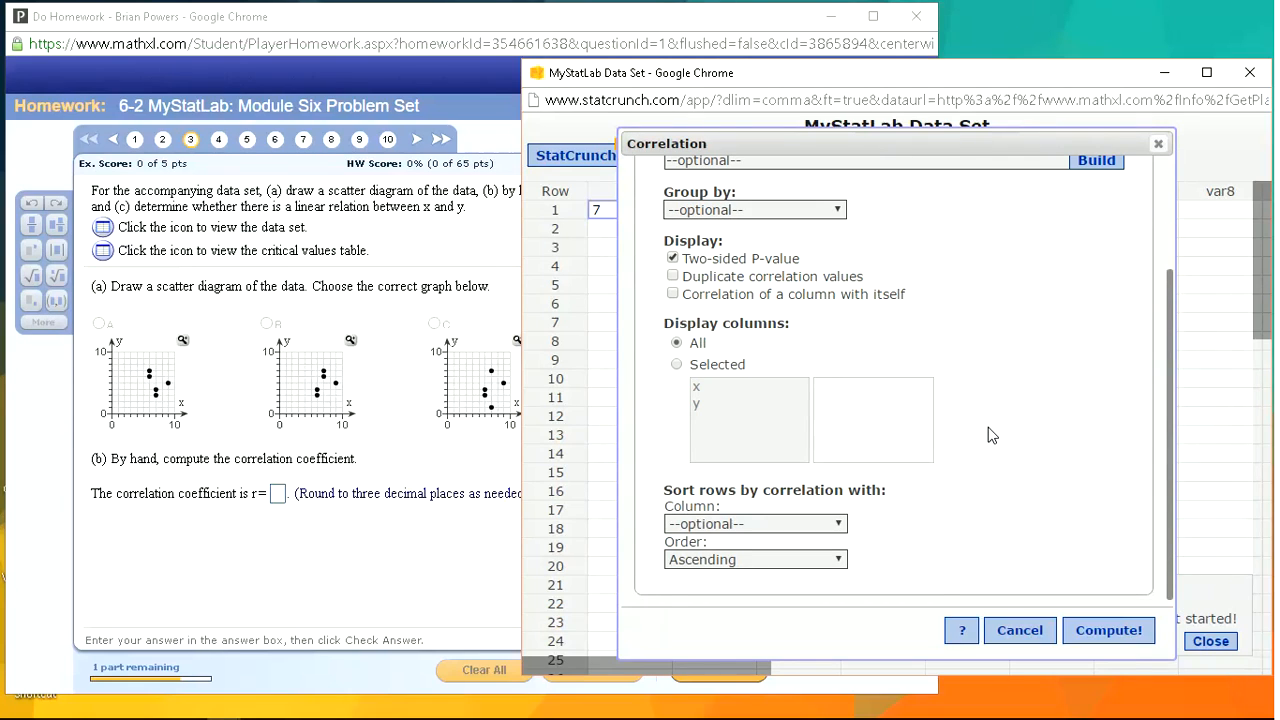
scroll(990, 435, up, 2)
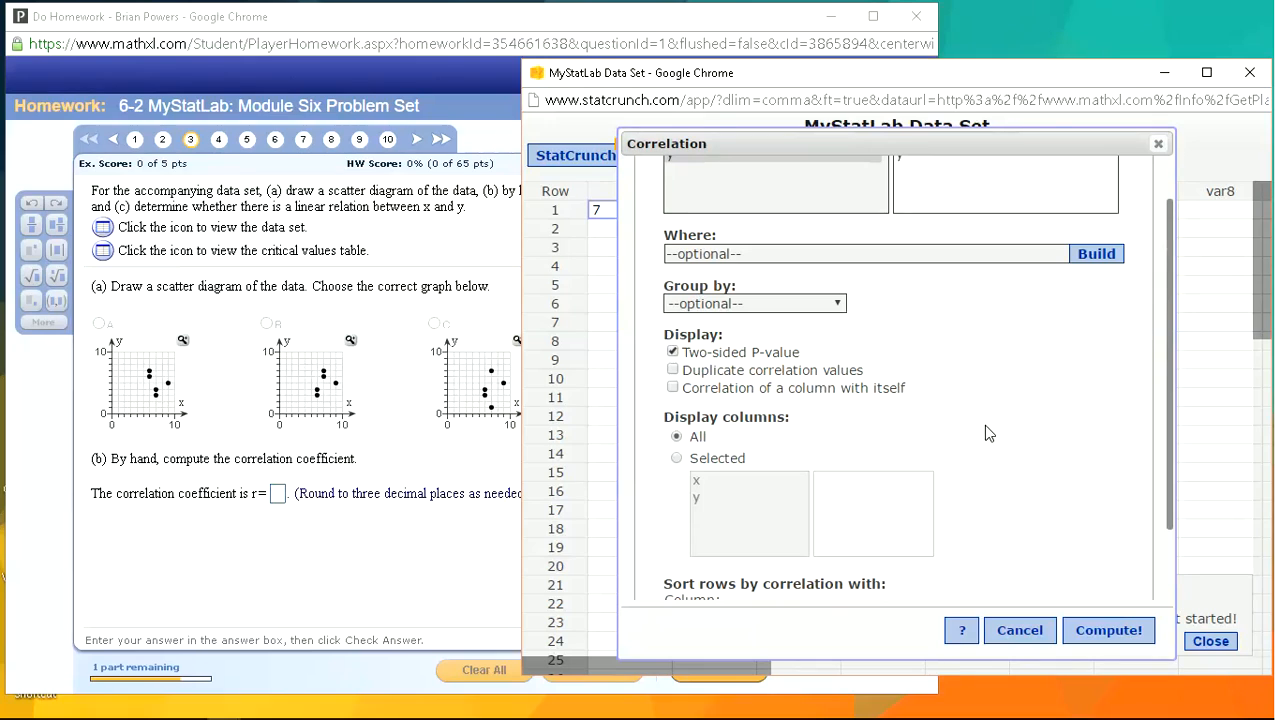
click(1108, 628)
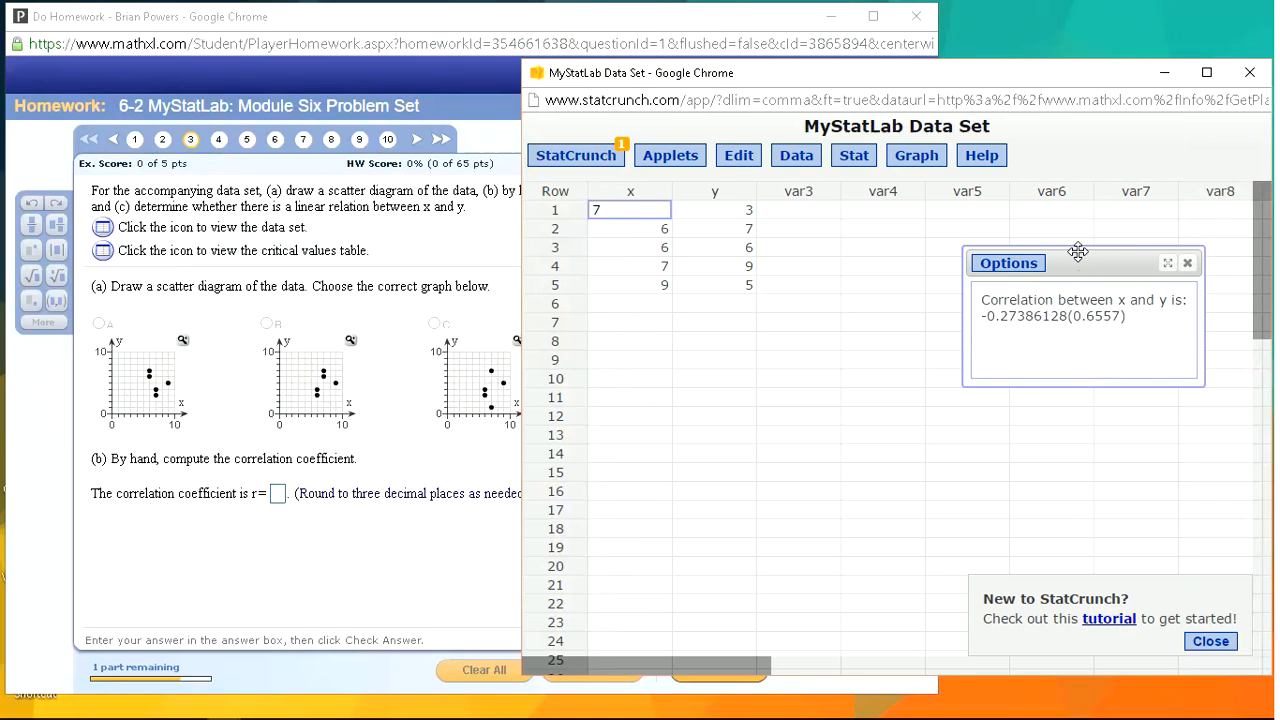
Step: Transfer the computed correlation coefficient to part (b) of the homework question, round it to -0.274, and check the answer
drag(1085, 257, 968, 236)
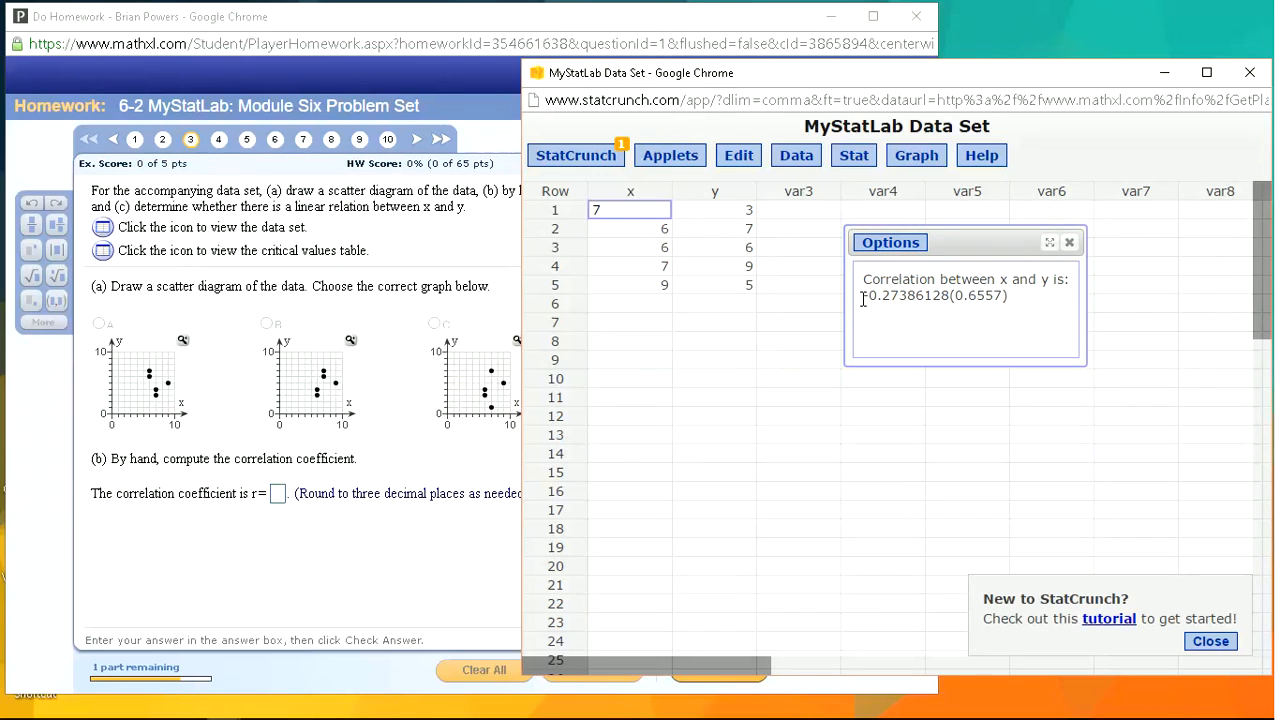
drag(864, 298, 918, 298)
key(ctrl+c)
drag(948, 239, 1040, 235)
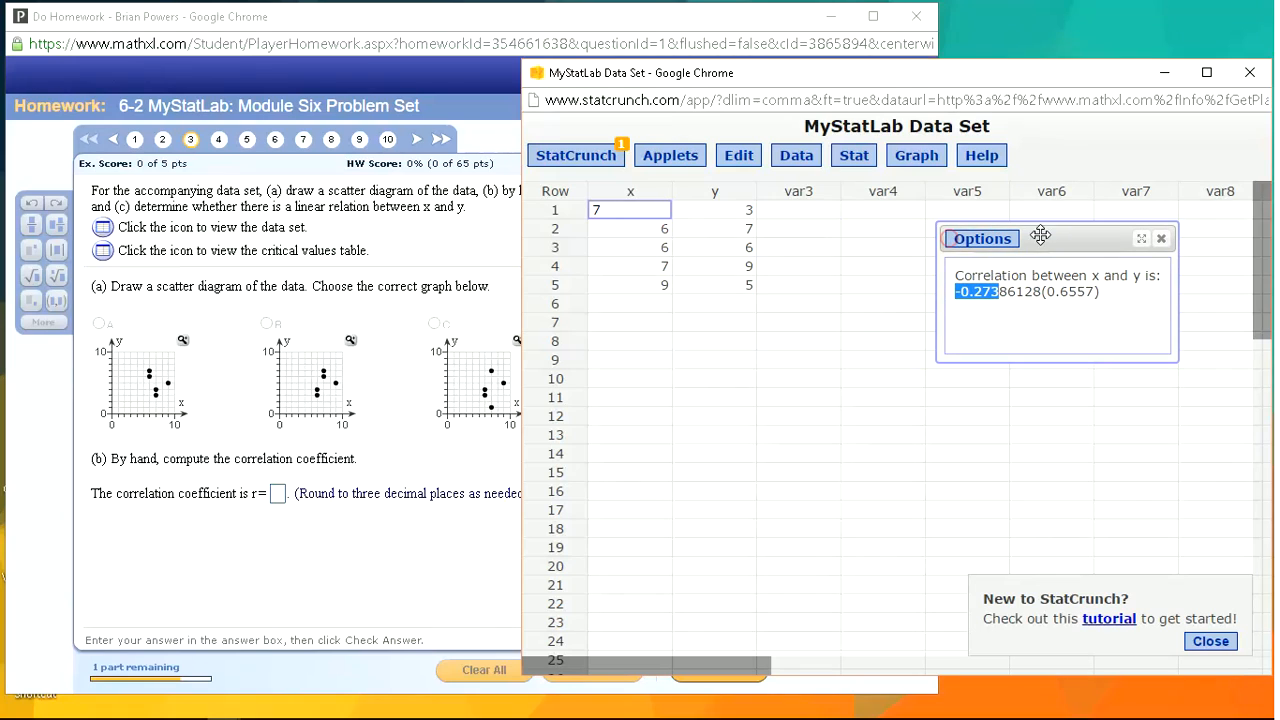
click(285, 496)
key(ctrl+v)
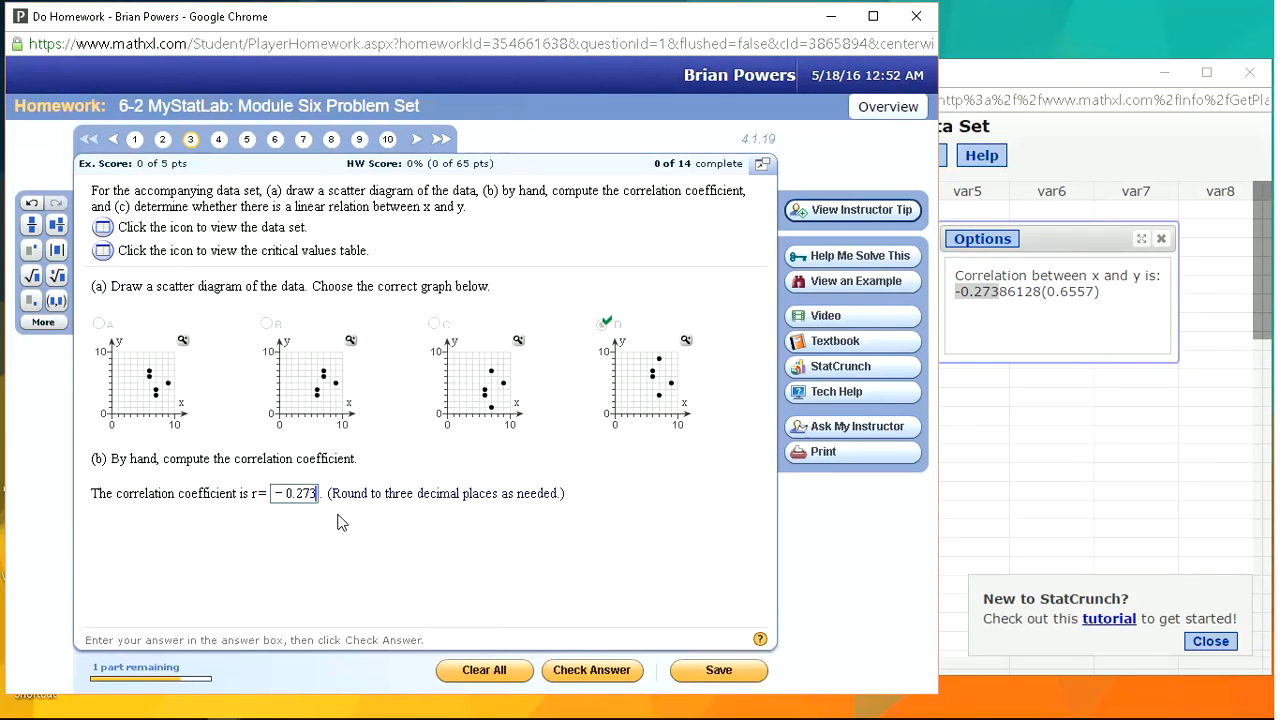
key(BackSpace)
text(4)
key(Return)
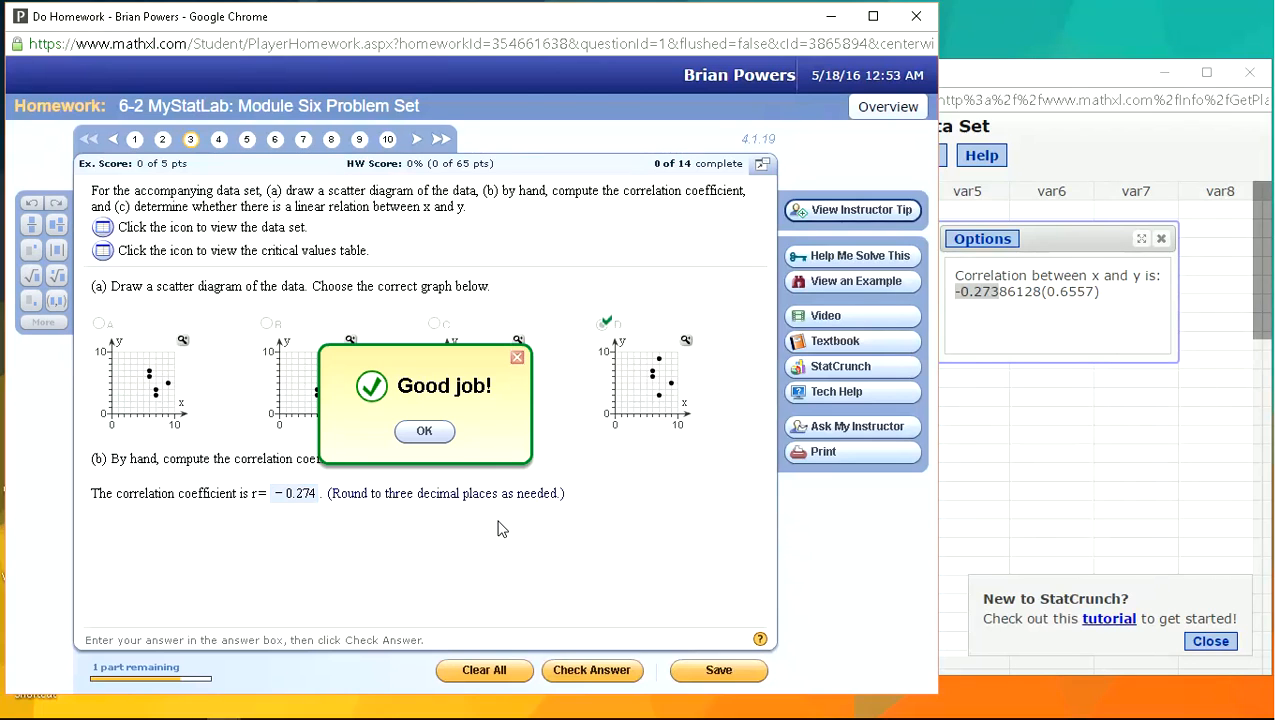
key(Return)
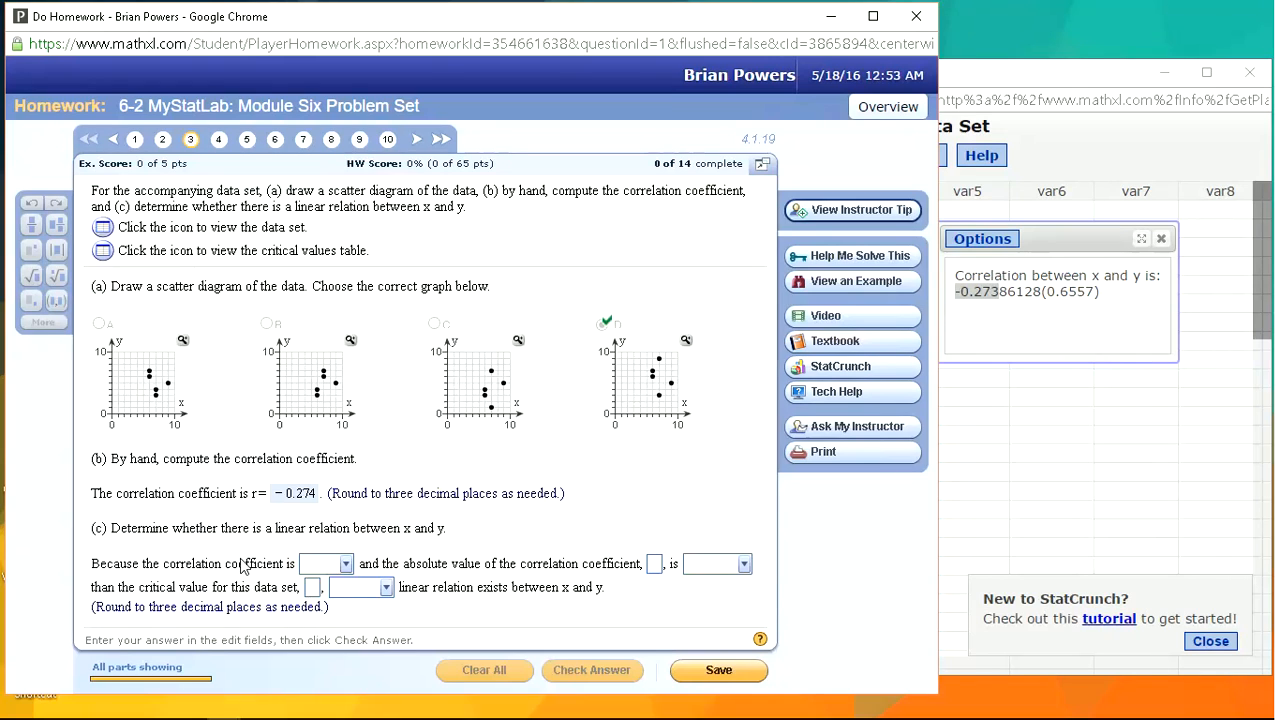
Step: In part (c), mark the correlation coefficient as negative and enter .274 as its absolute value
click(346, 564)
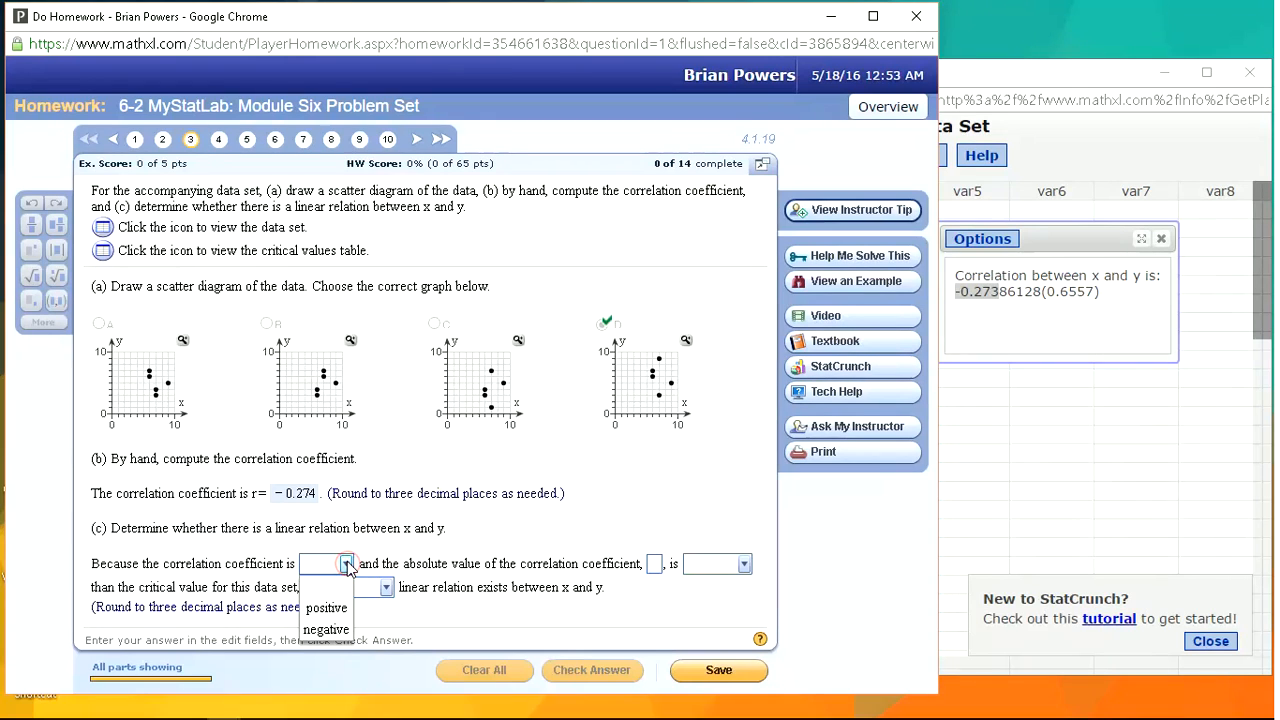
click(326, 630)
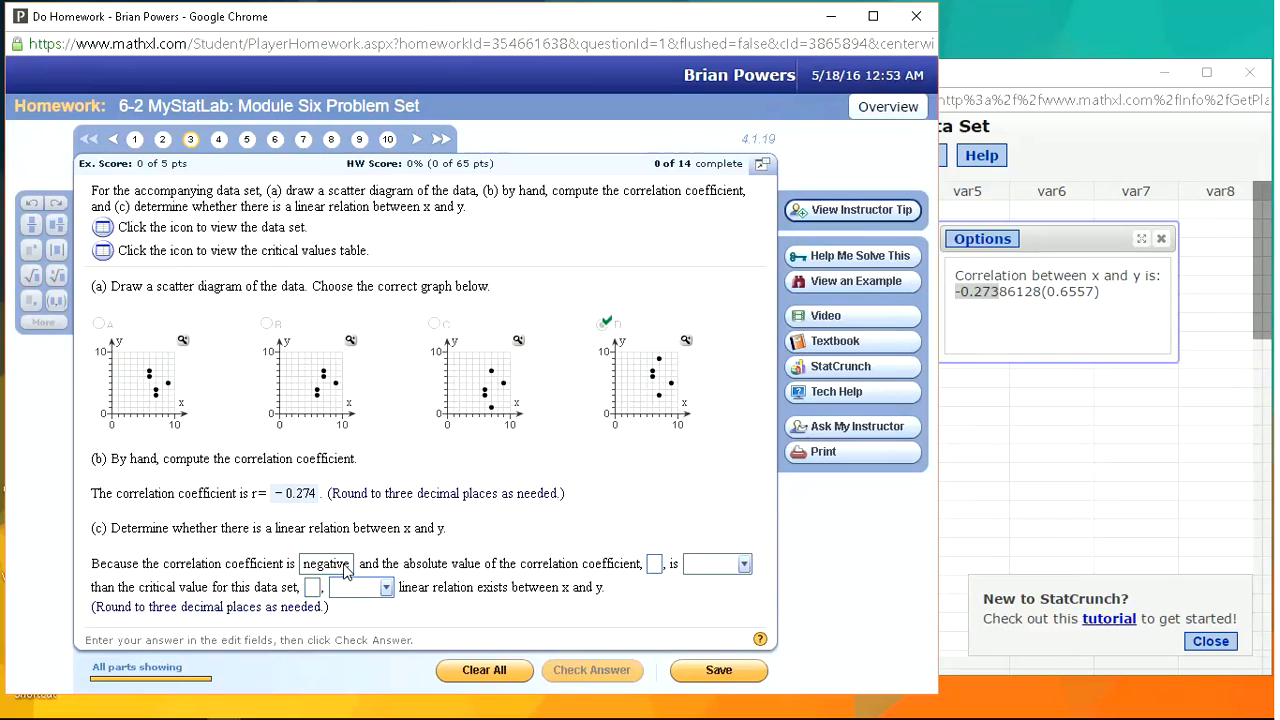
click(656, 566)
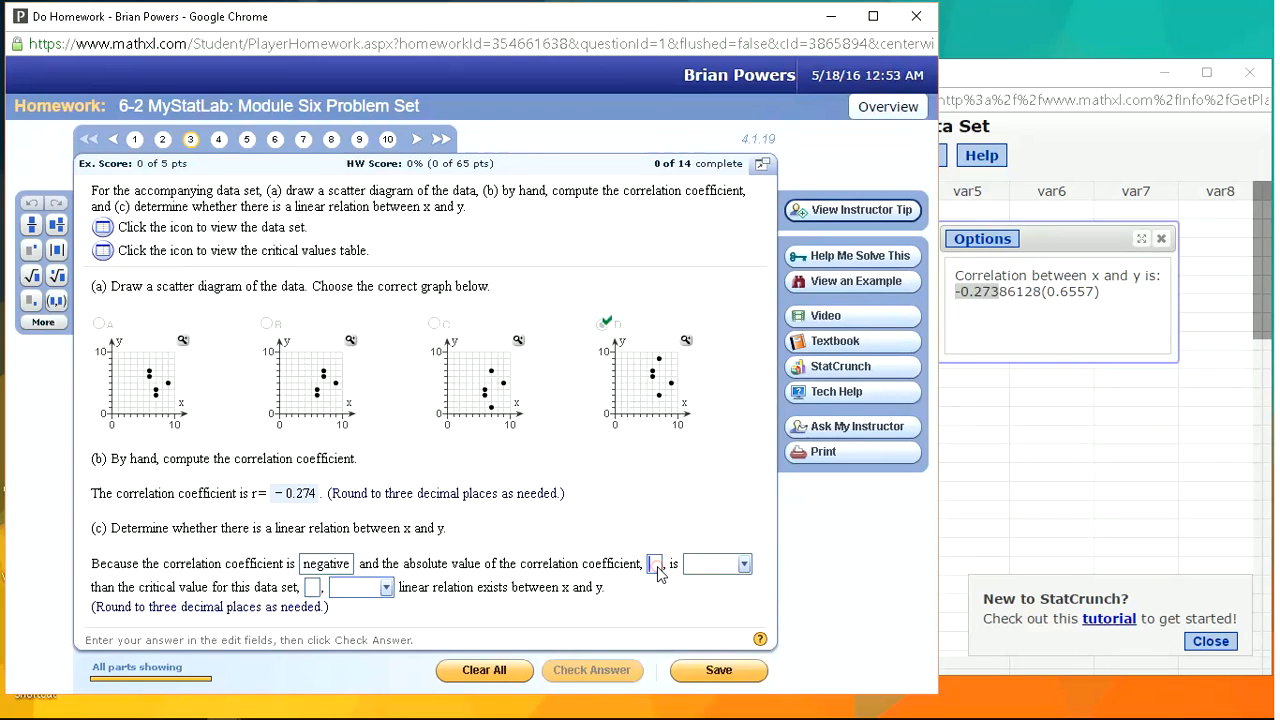
text(.)
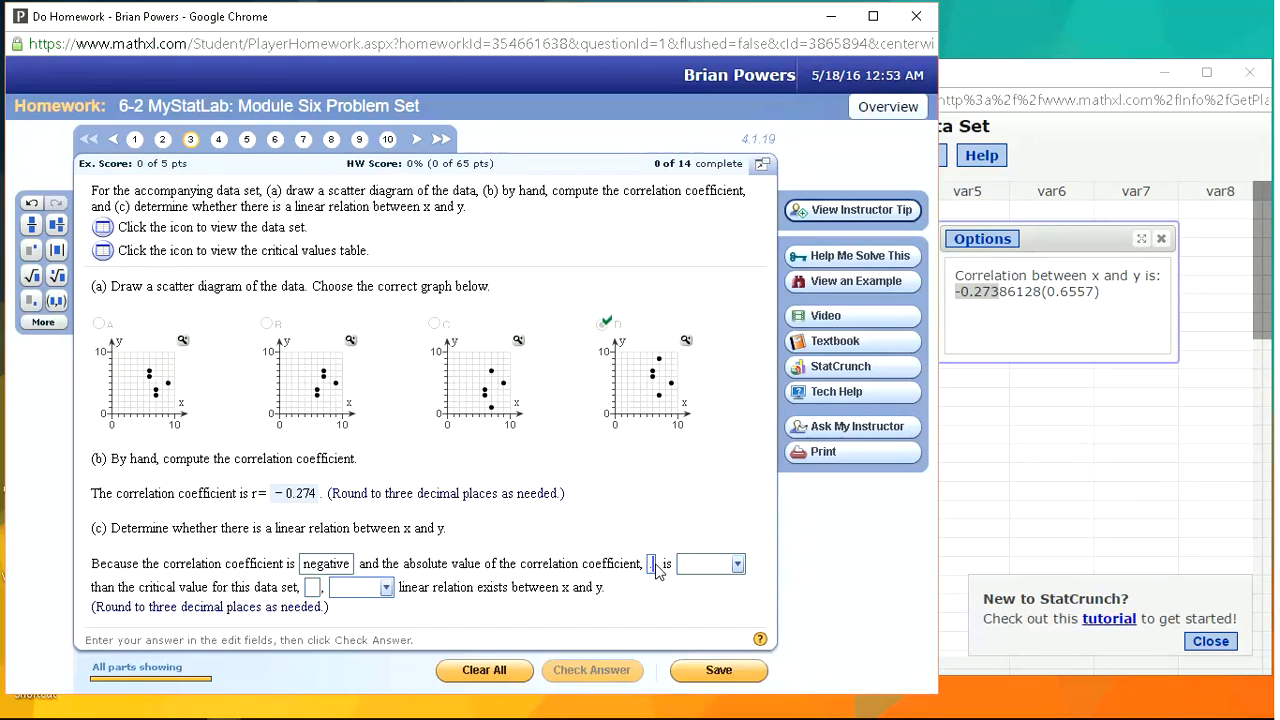
text(274)
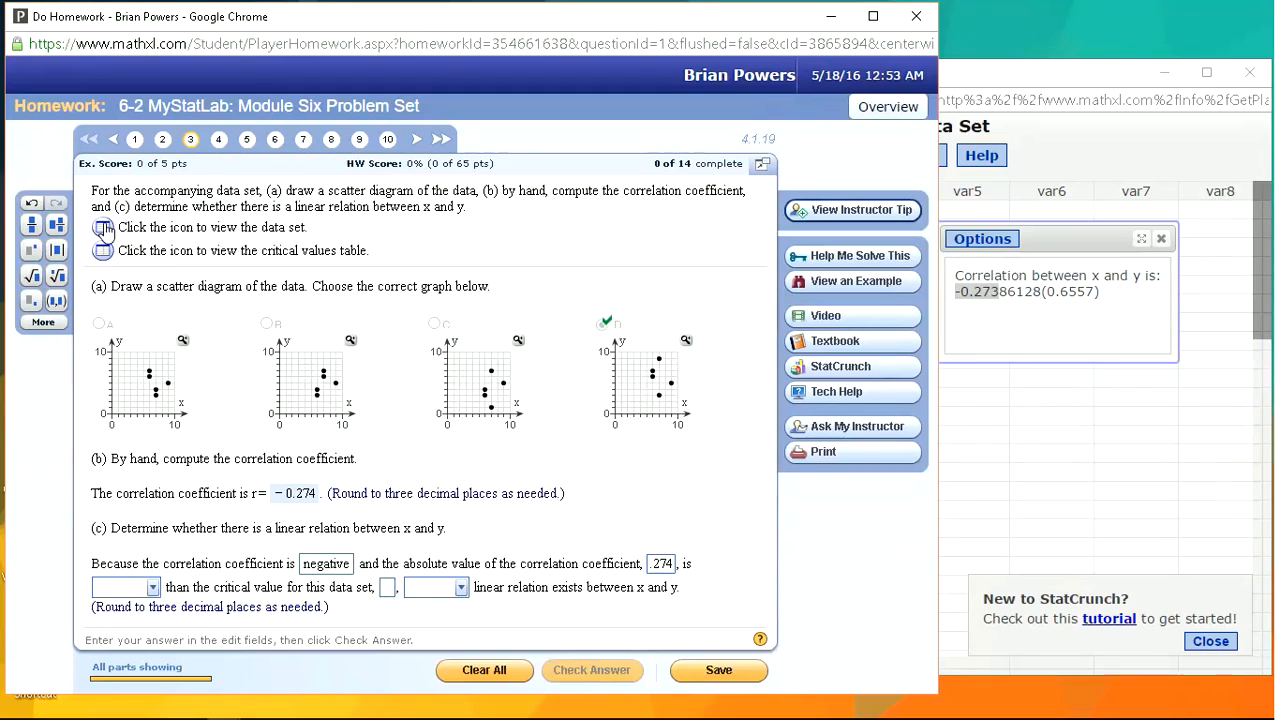
Step: Review the number of data rows in StatCrunch and look up the matching entry in the homework's critical values table
click(1061, 80)
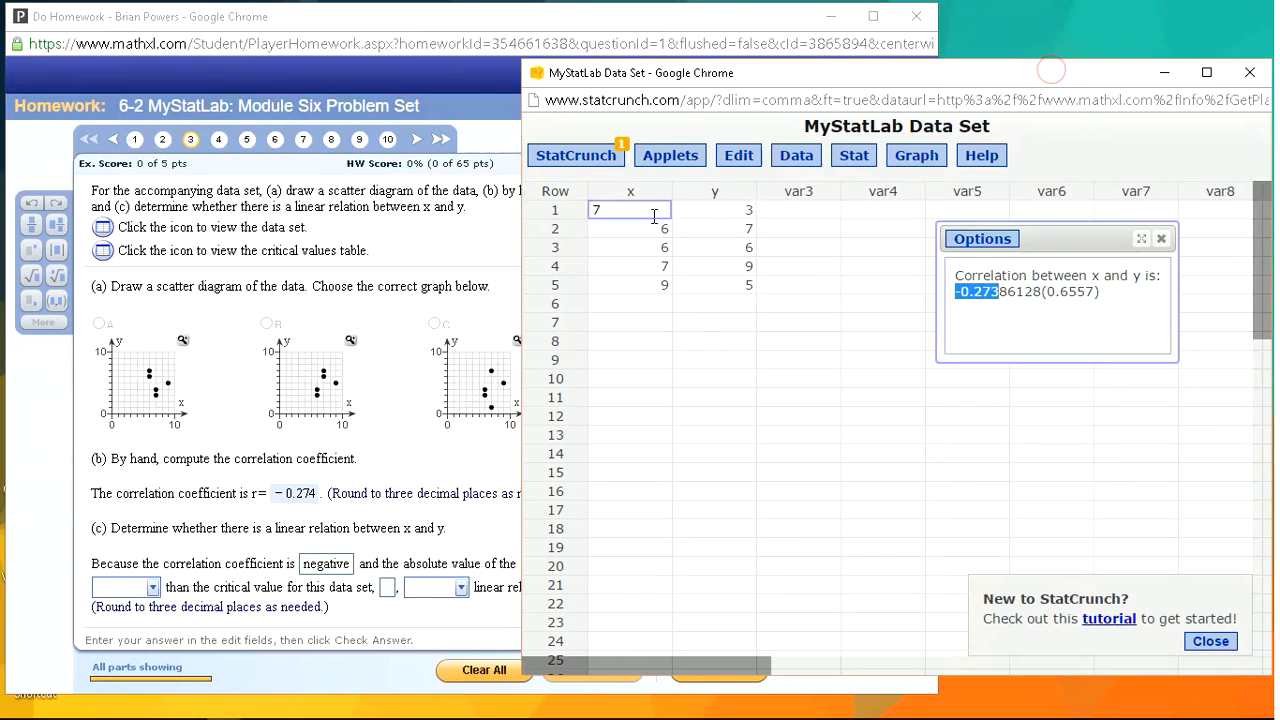
click(472, 433)
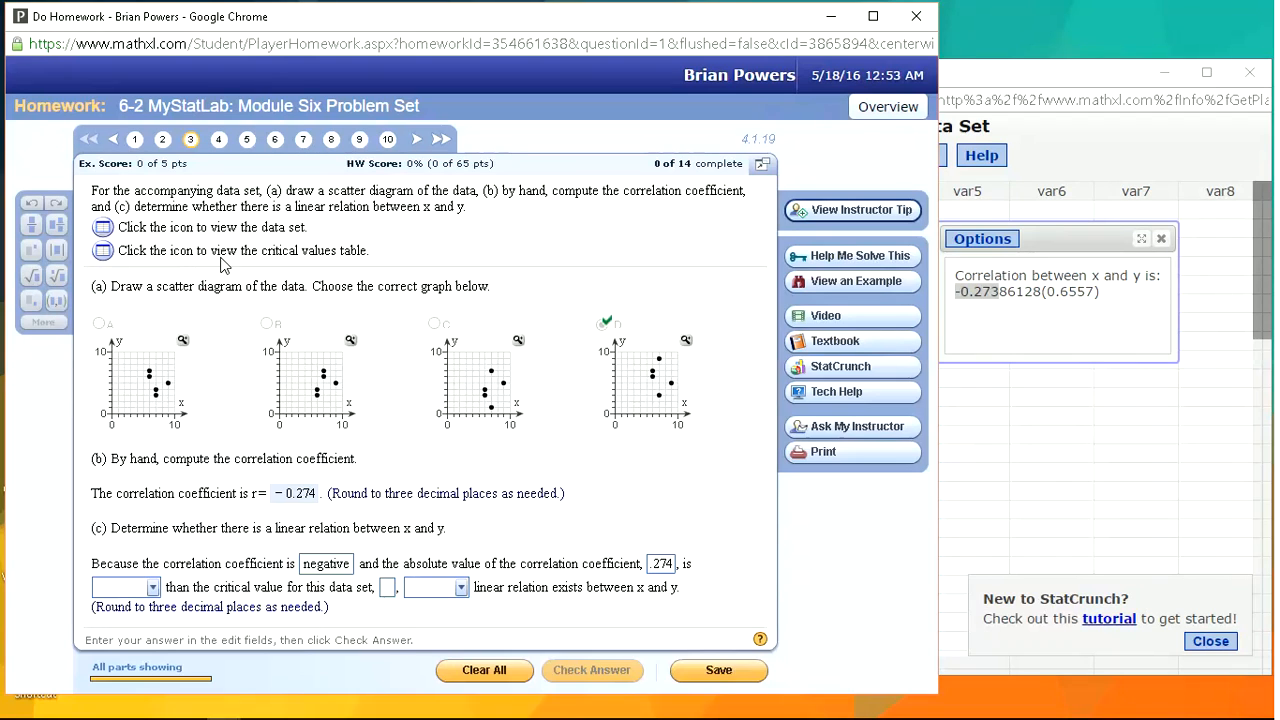
click(103, 252)
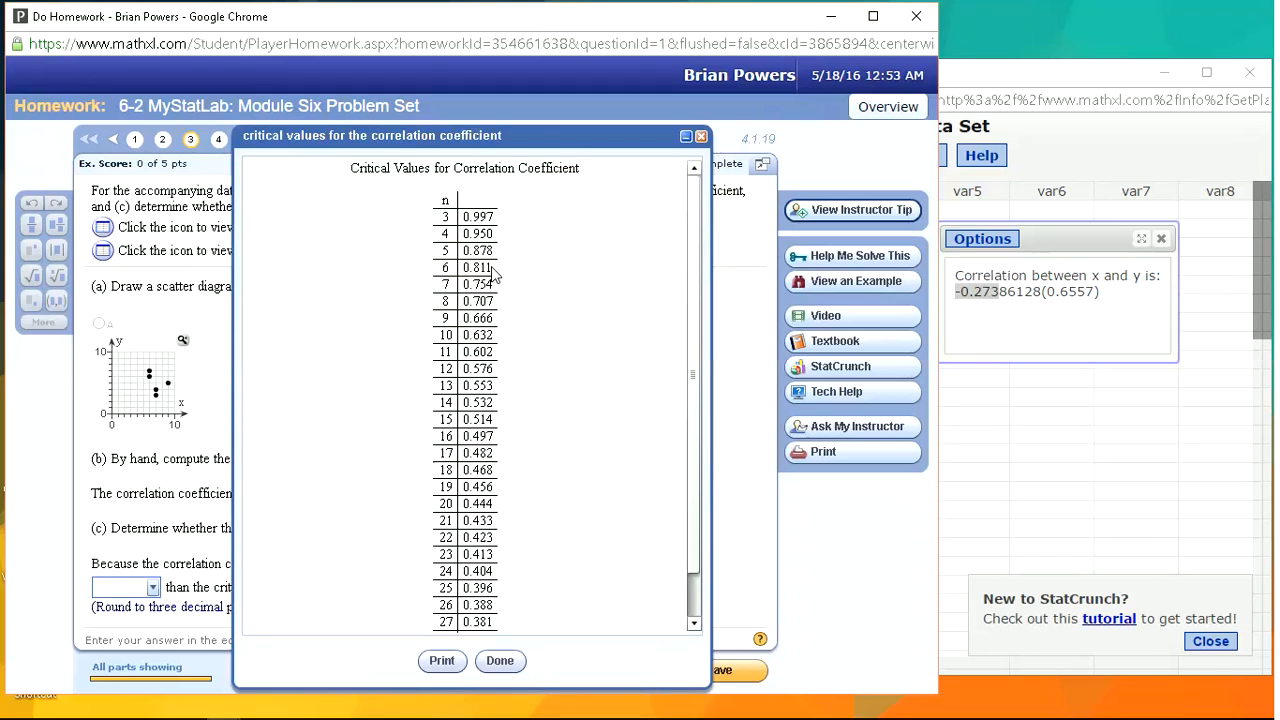
drag(507, 135, 349, 136)
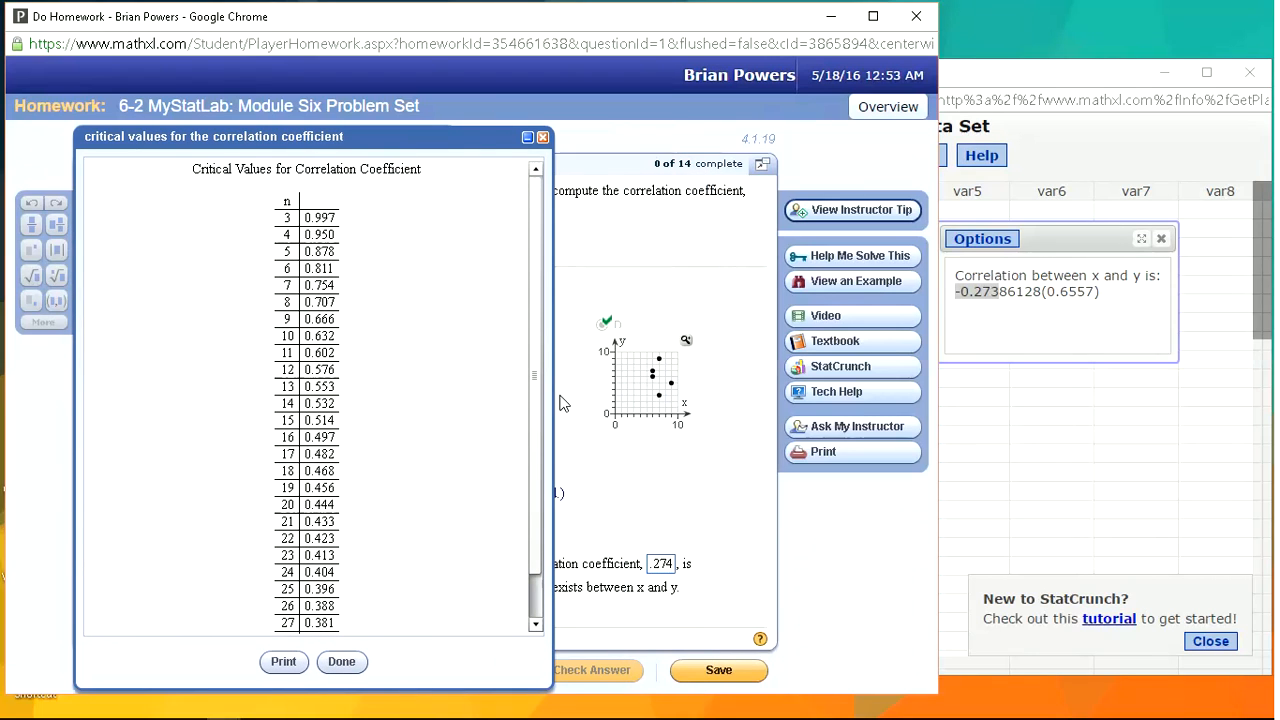
click(652, 568)
drag(355, 148, 380, 152)
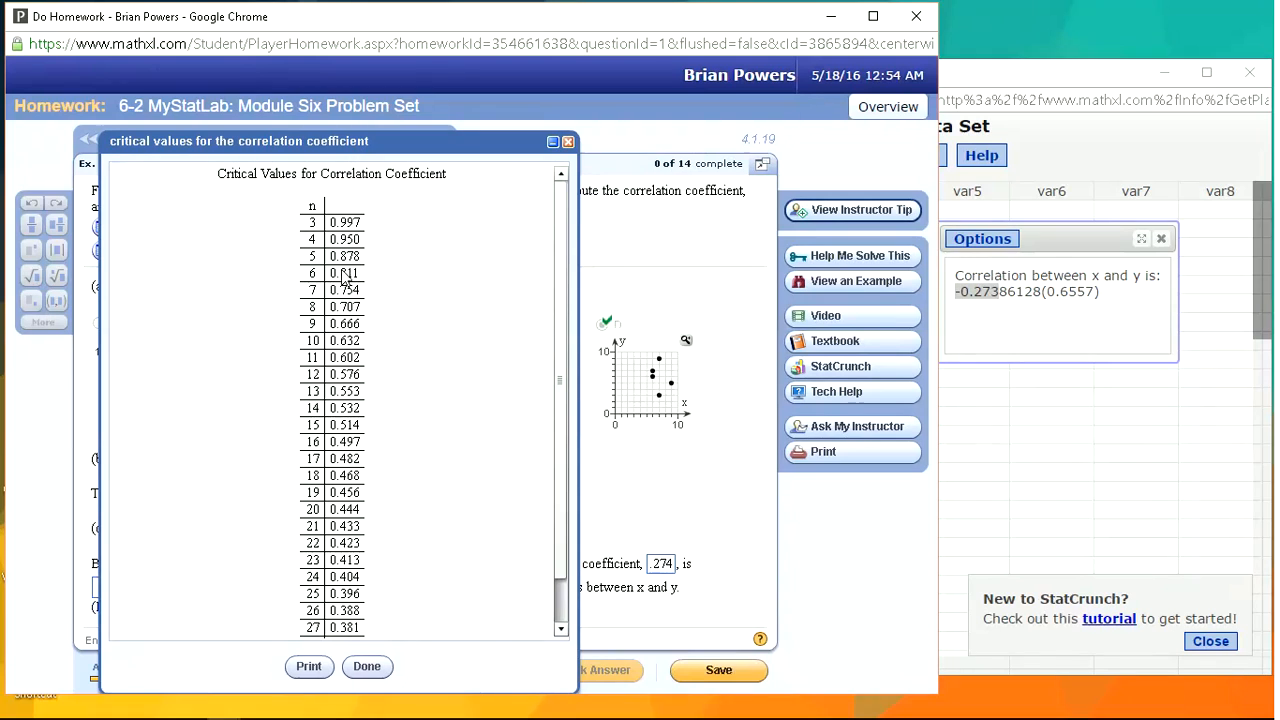
click(568, 142)
Step: Complete part (c) with "not greater", a critical value of .878, and "no" linear relation between x and y
click(147, 589)
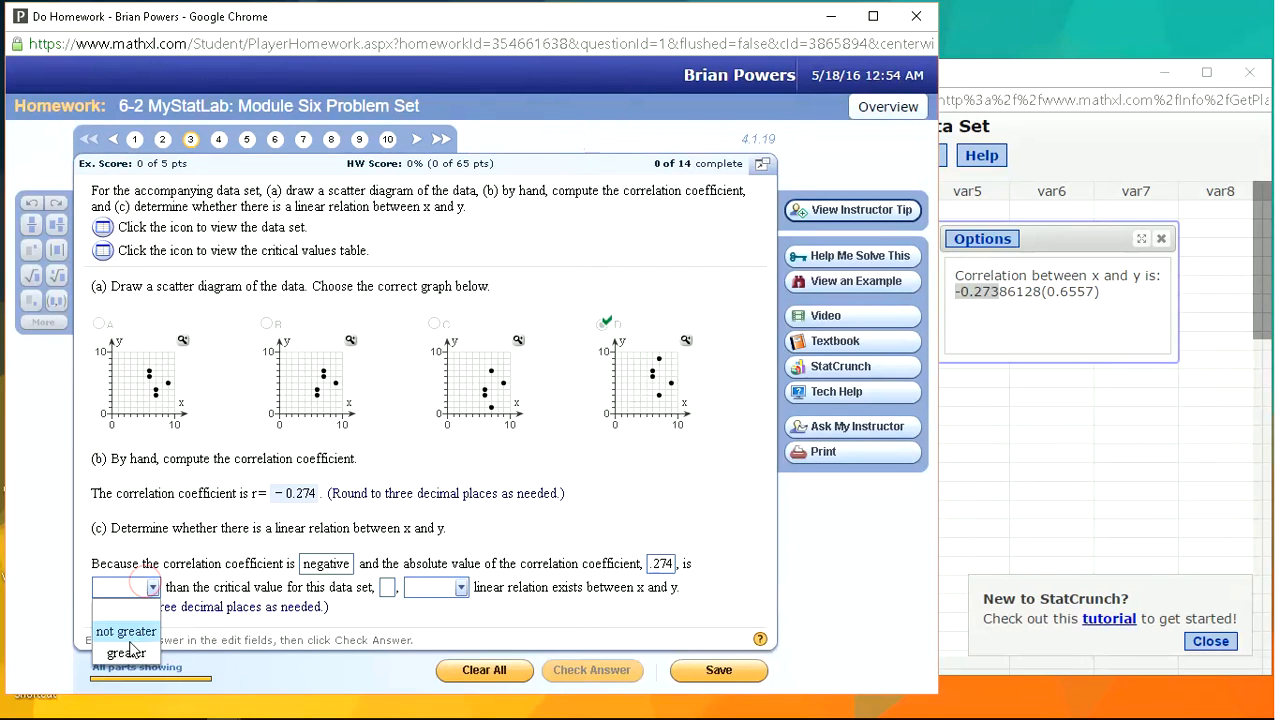
click(127, 633)
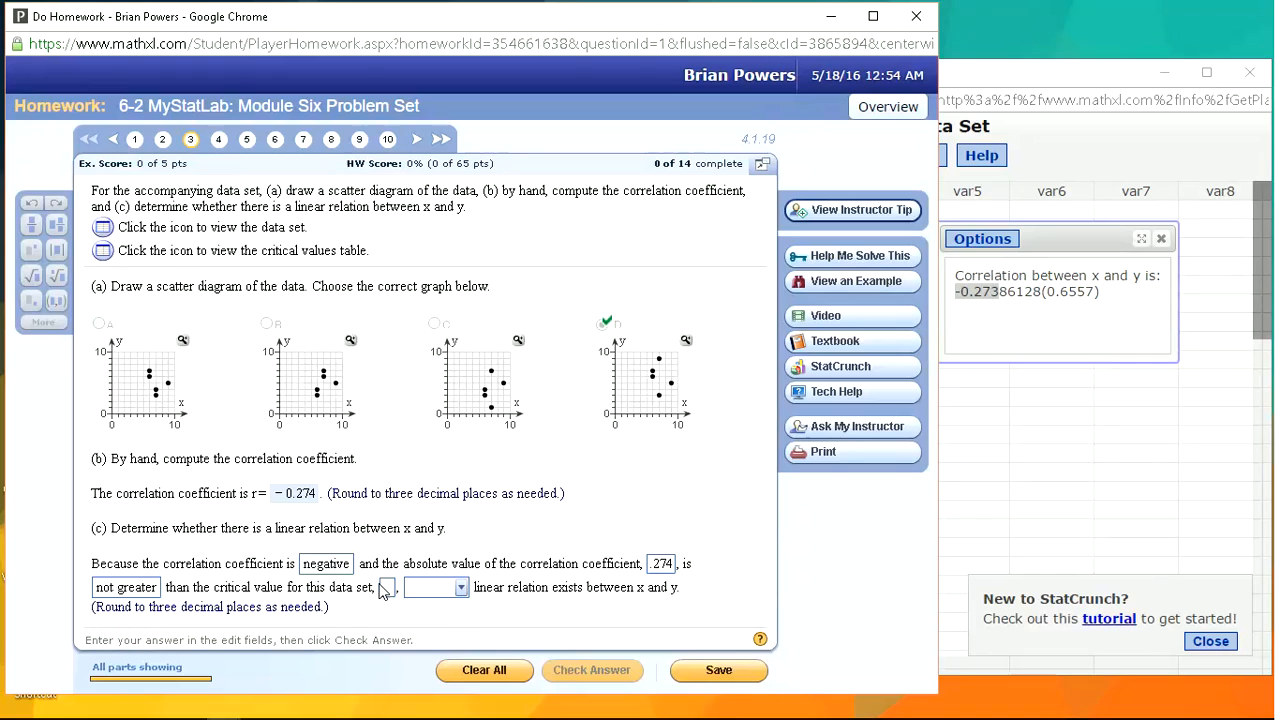
click(386, 588)
text(.87)
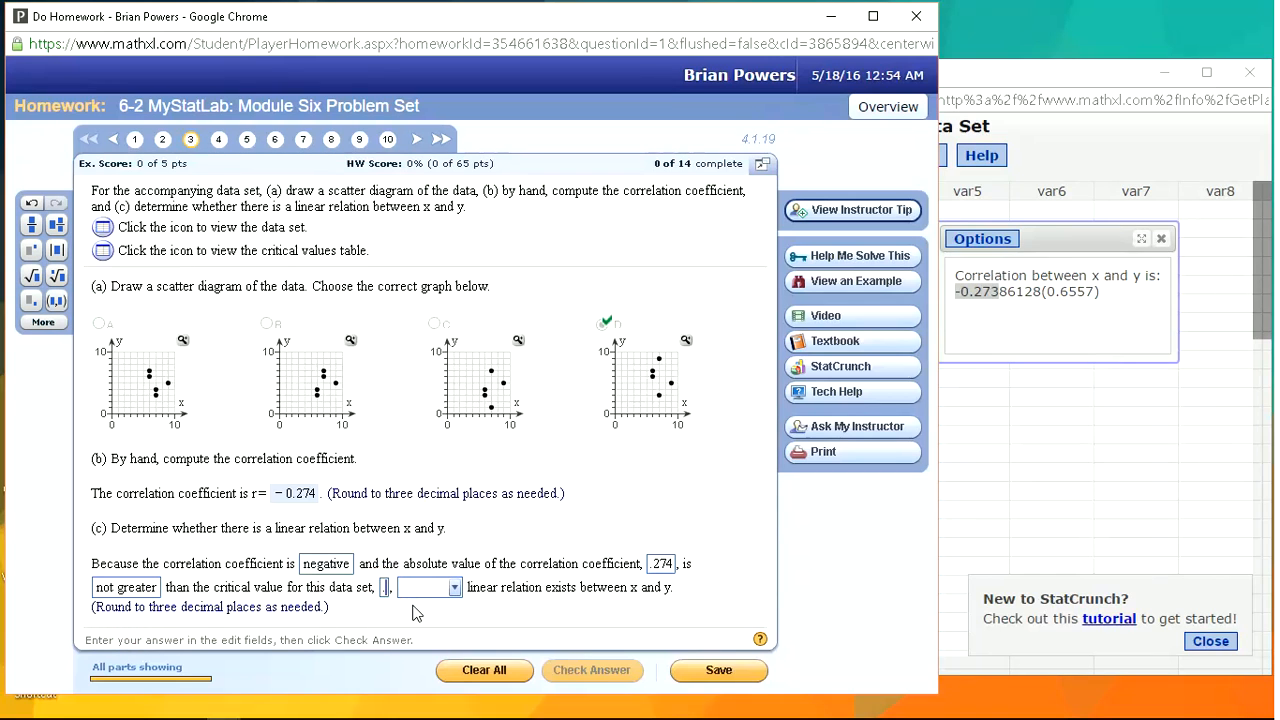
text(8)
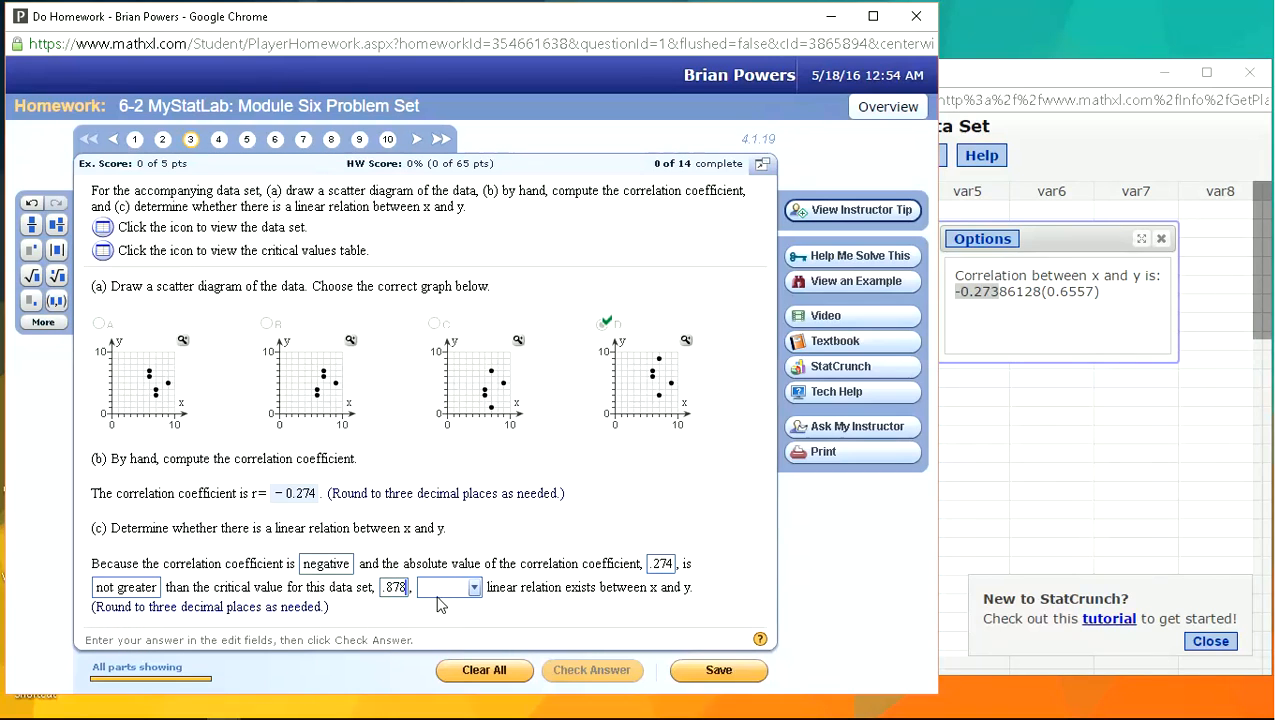
click(474, 588)
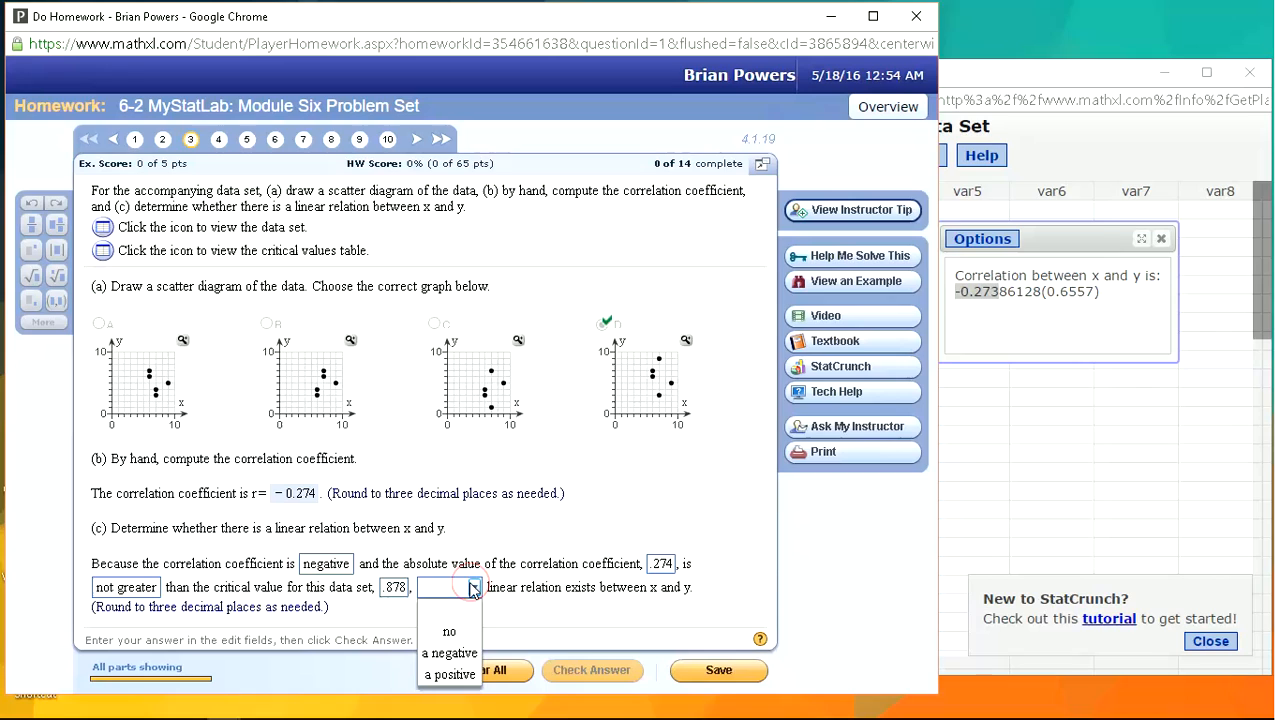
click(450, 636)
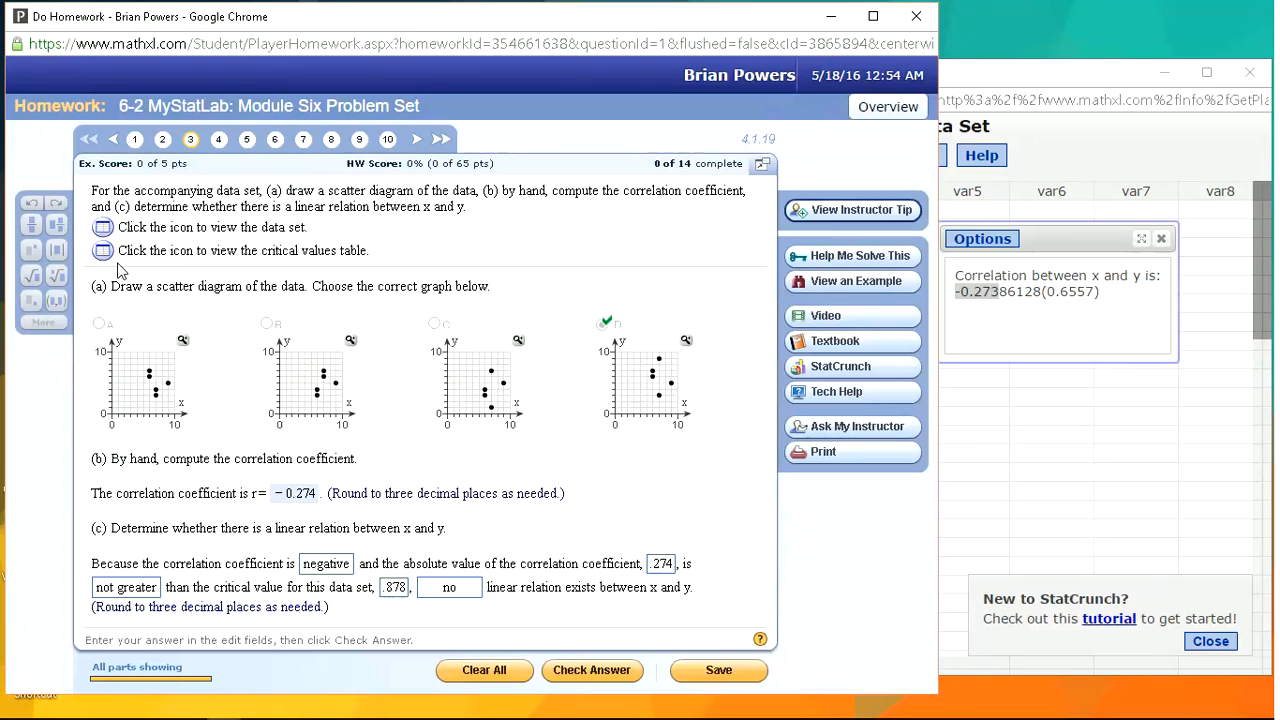
Step: Review the critical values table once more and check the part (c) answer
click(104, 254)
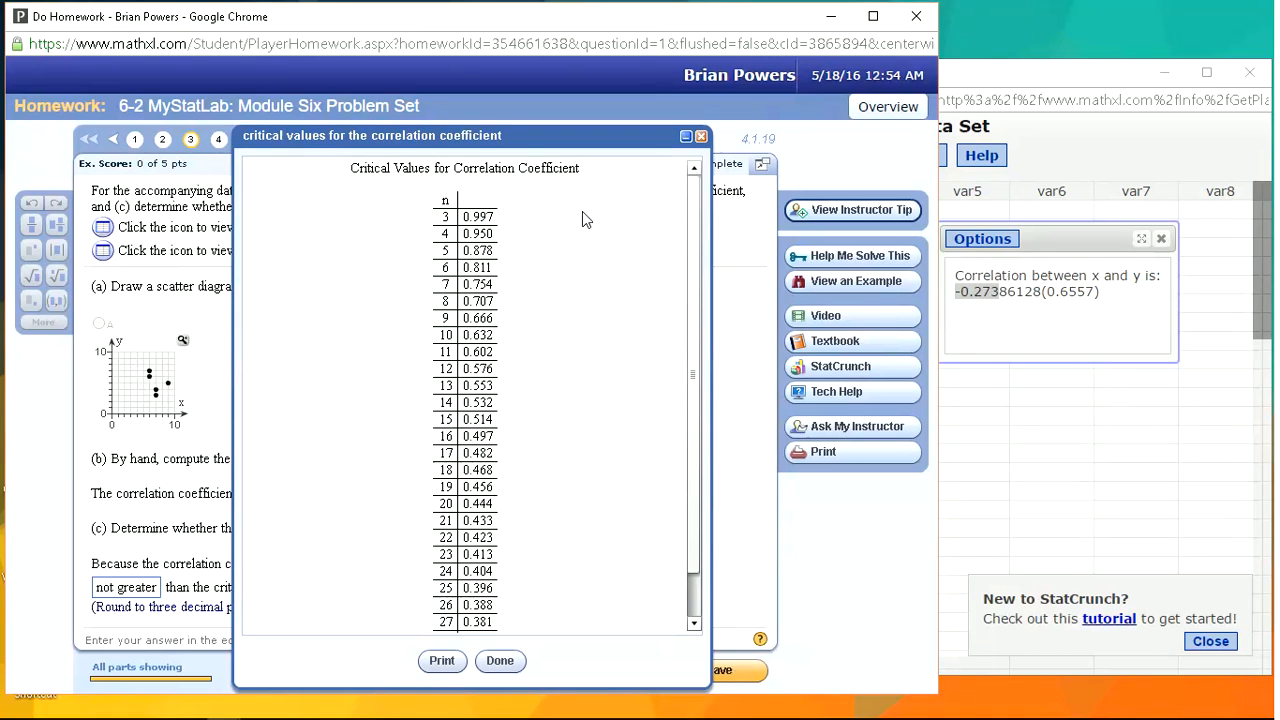
click(701, 136)
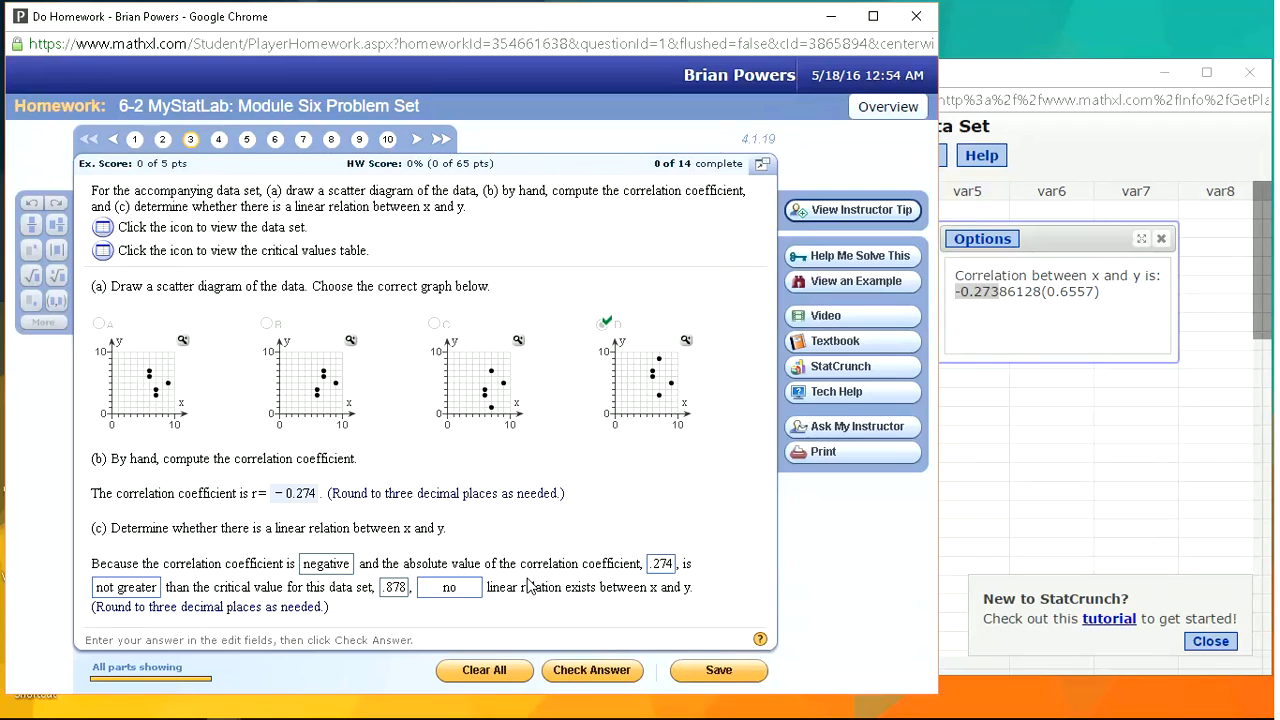
click(594, 675)
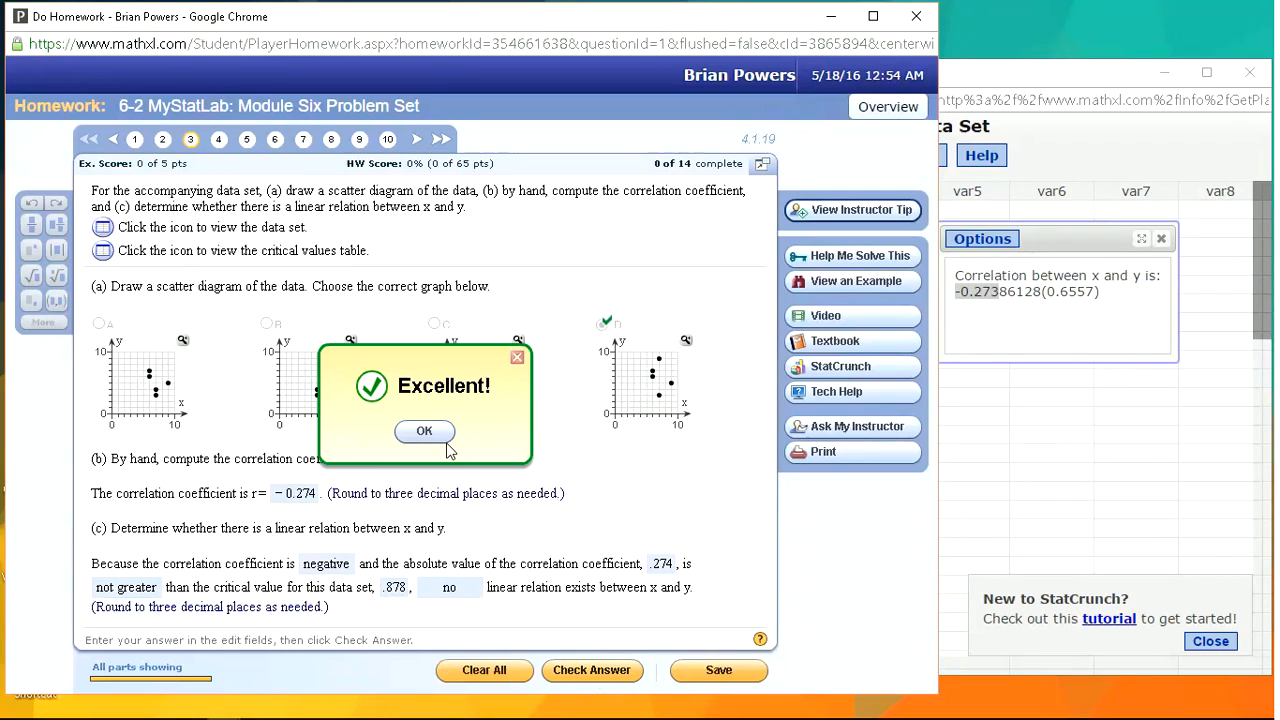
click(428, 438)
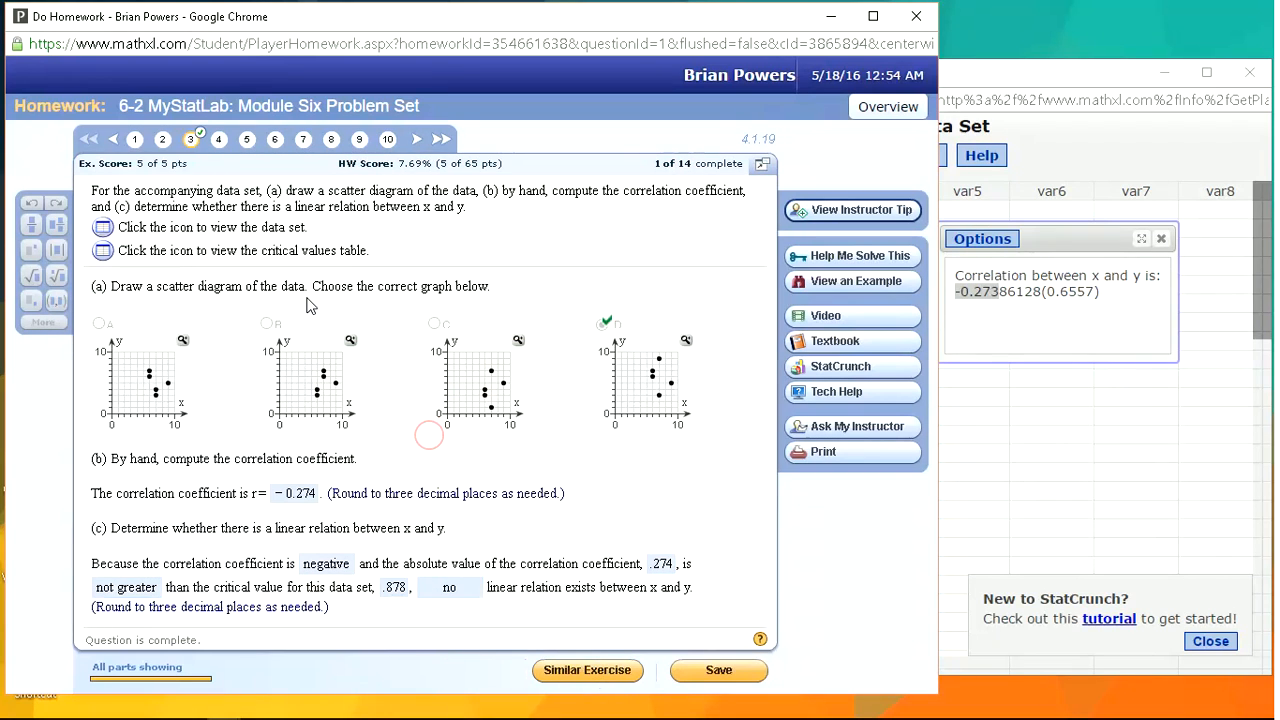
Step: Go to question 4, answer part (a) with height as explanatory and head circumference as response variable, and continue to part (b)
click(220, 141)
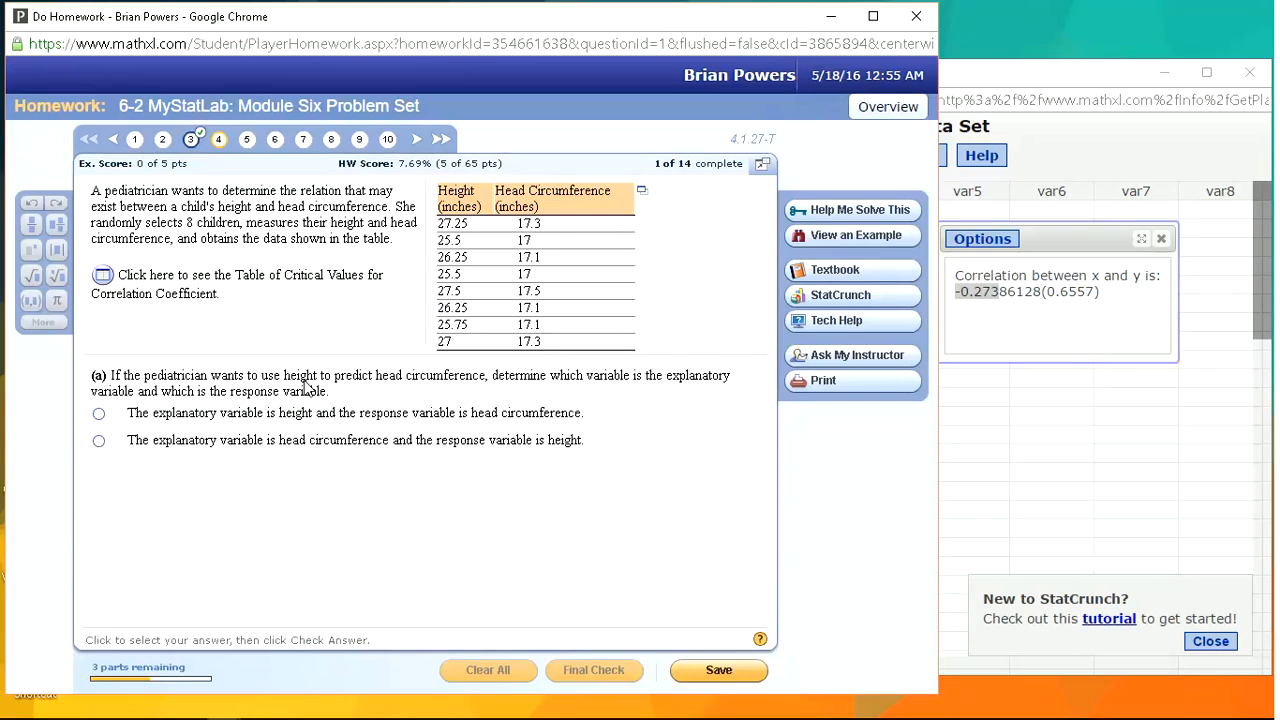
click(99, 415)
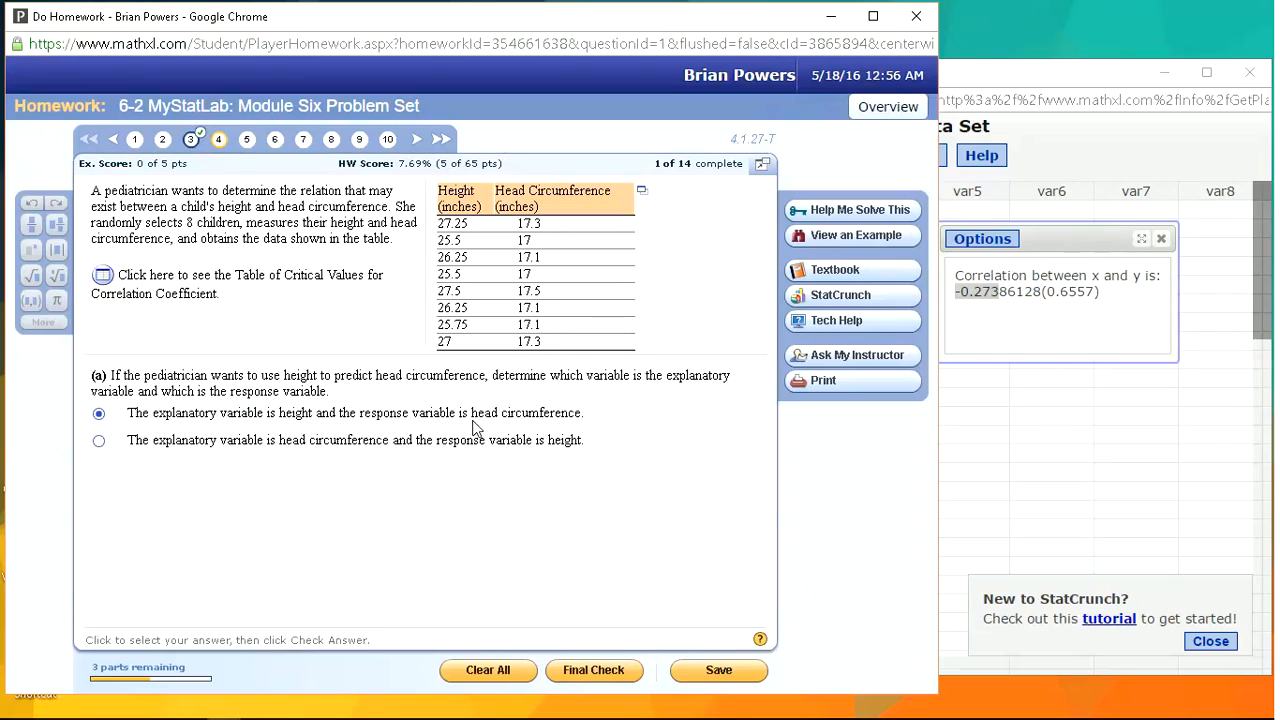
key(Return)
key(Return)
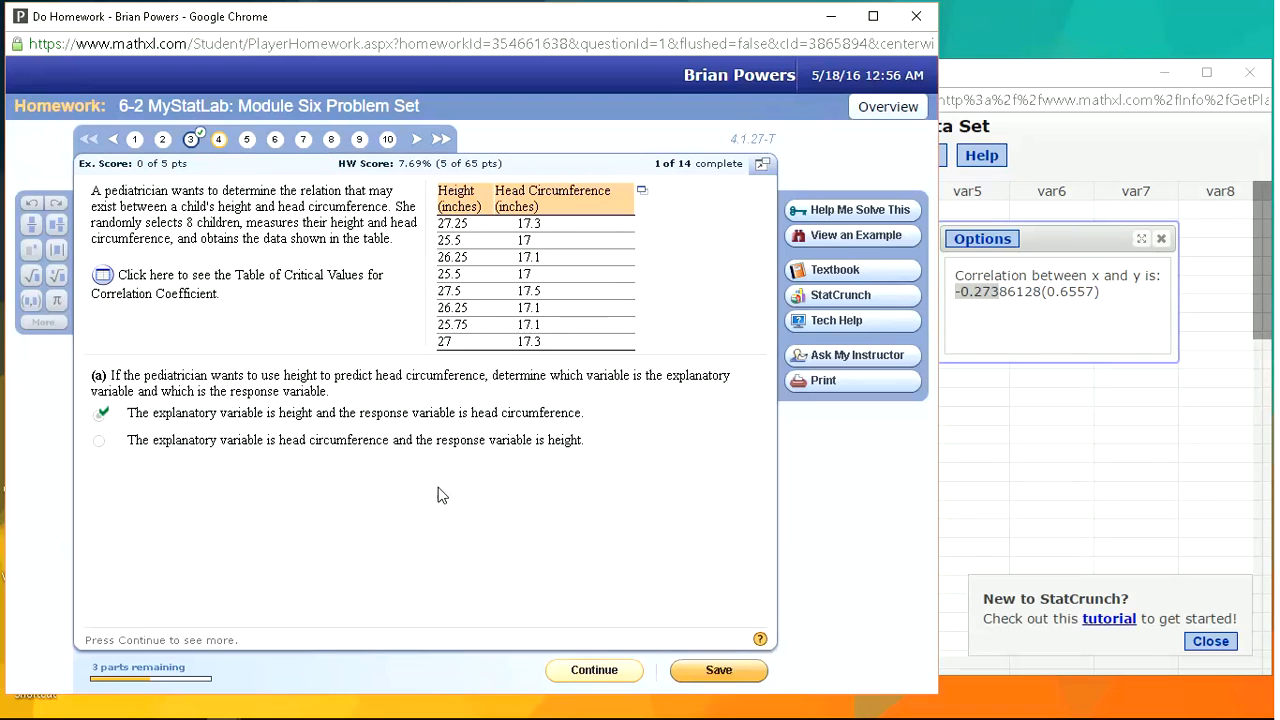
key(Return)
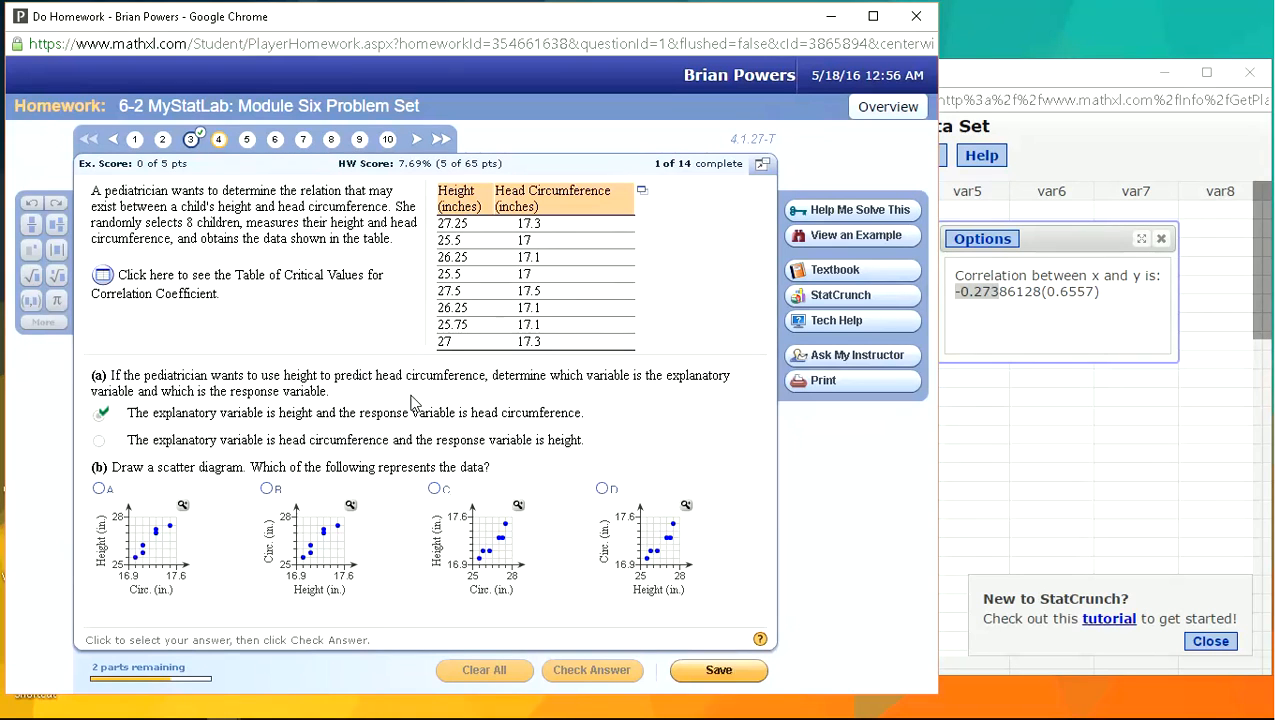
Step: Open the height and head circumference table in StatCrunch and move its window off the homework question
click(641, 193)
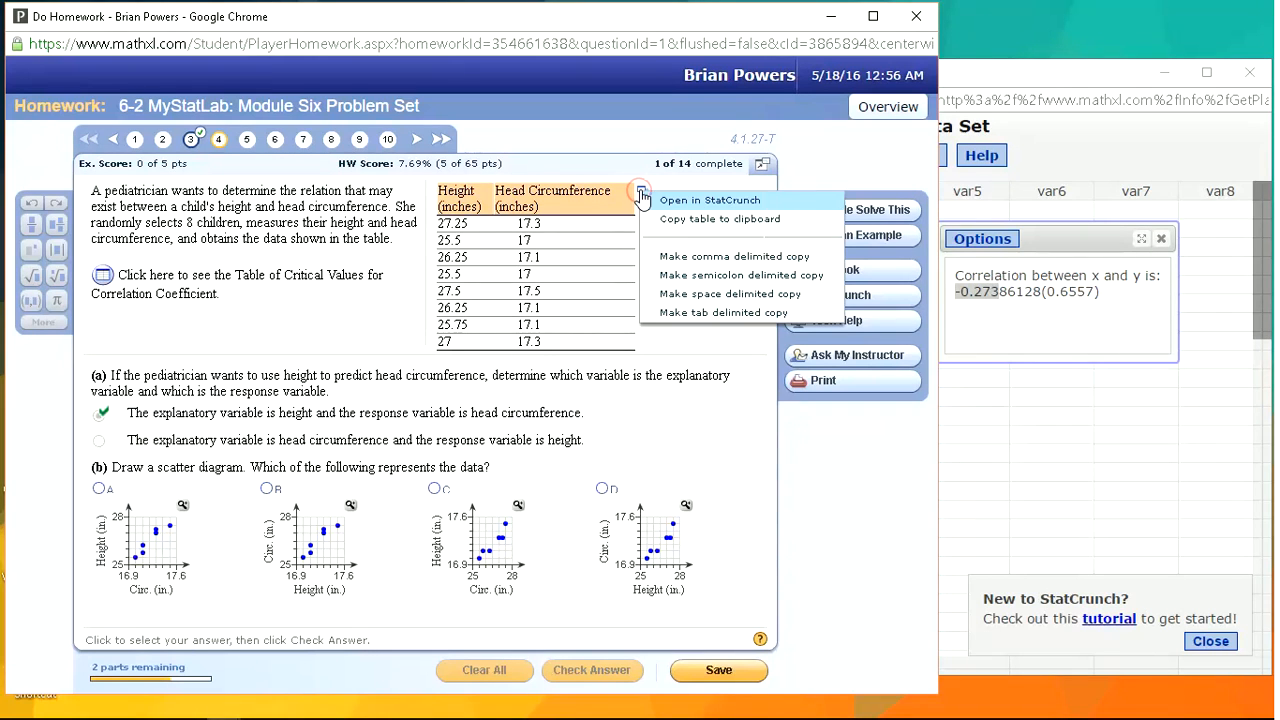
click(703, 206)
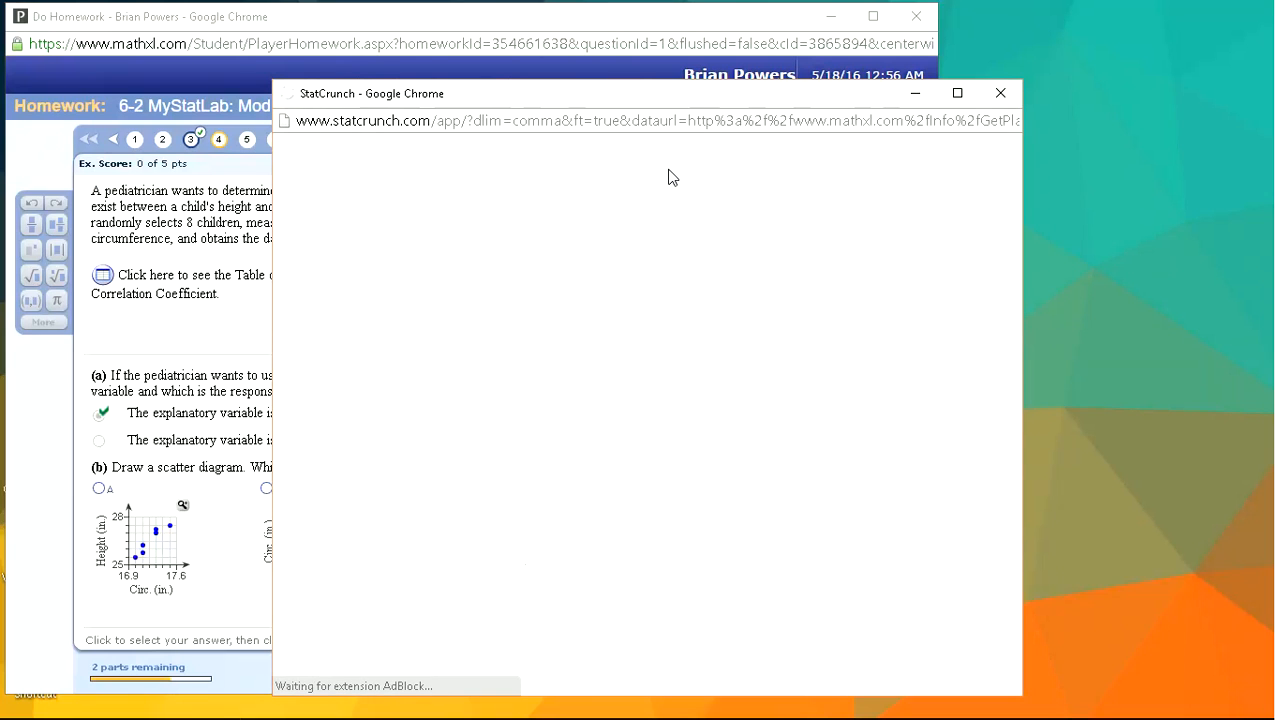
drag(690, 95, 846, 52)
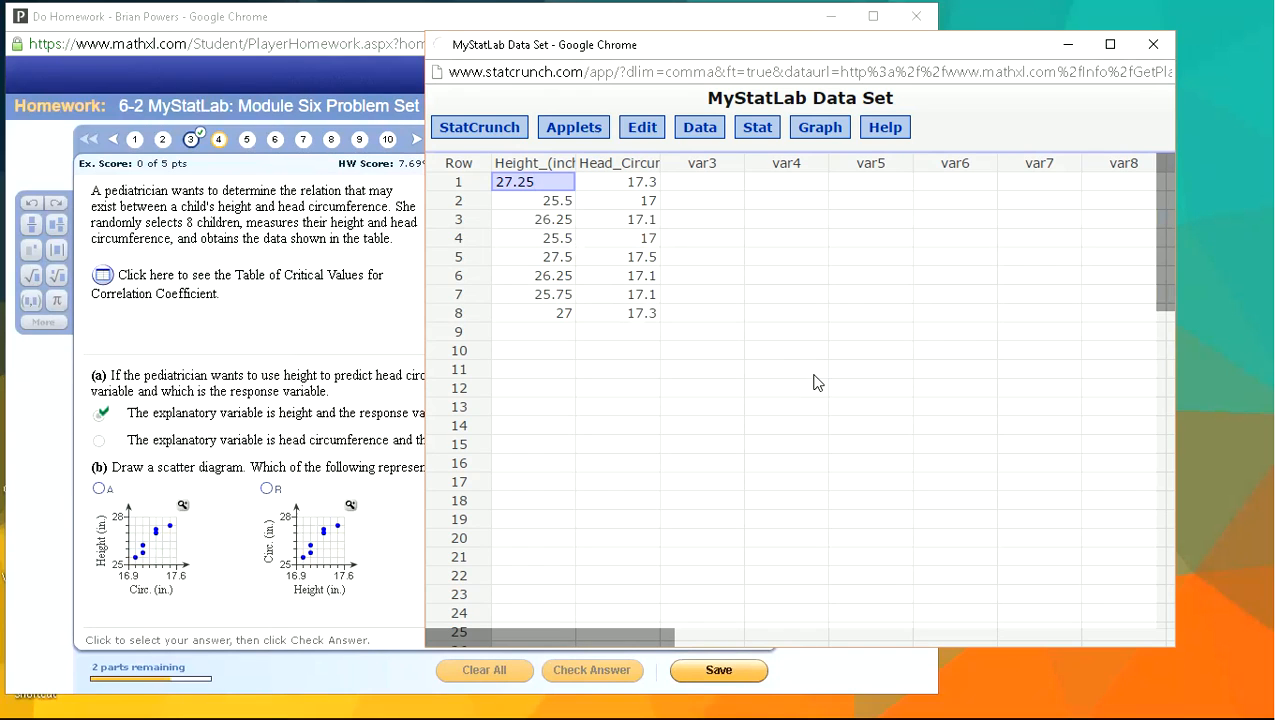
Step: Create a scatter plot with Height_(inches) as the X variable and Head_Circumference_(inches) as the Y variable
click(819, 128)
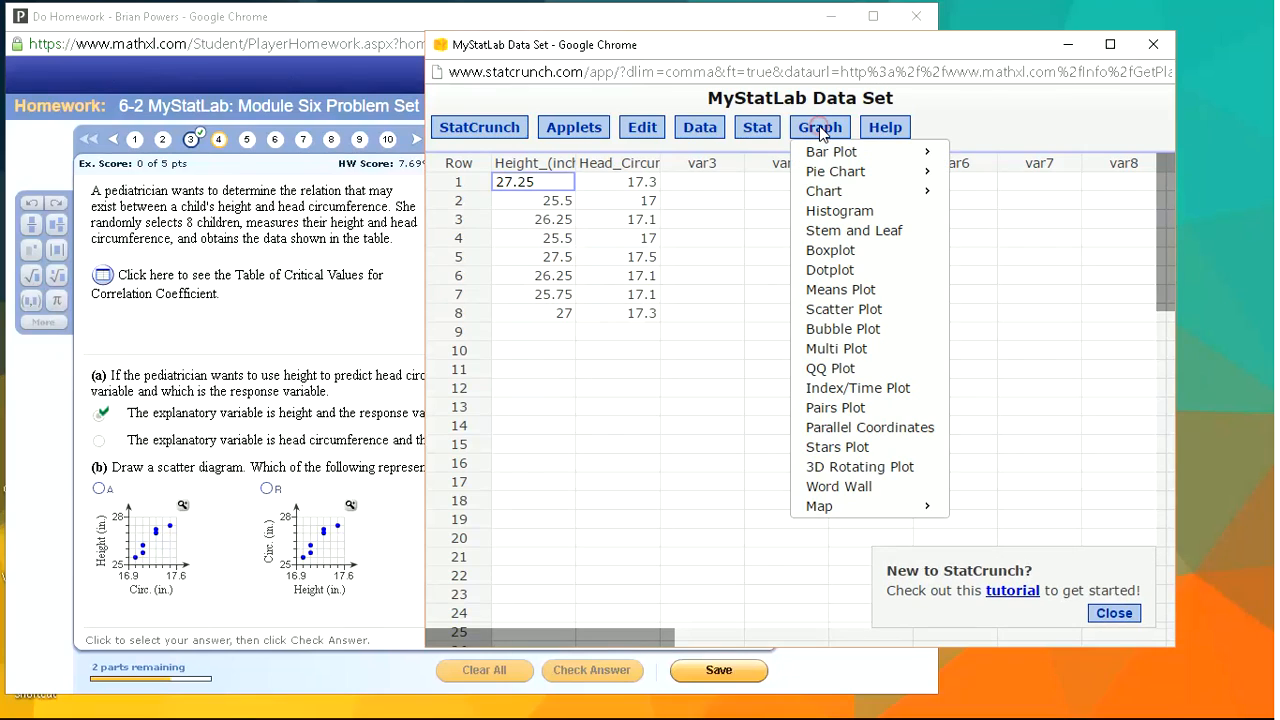
click(844, 312)
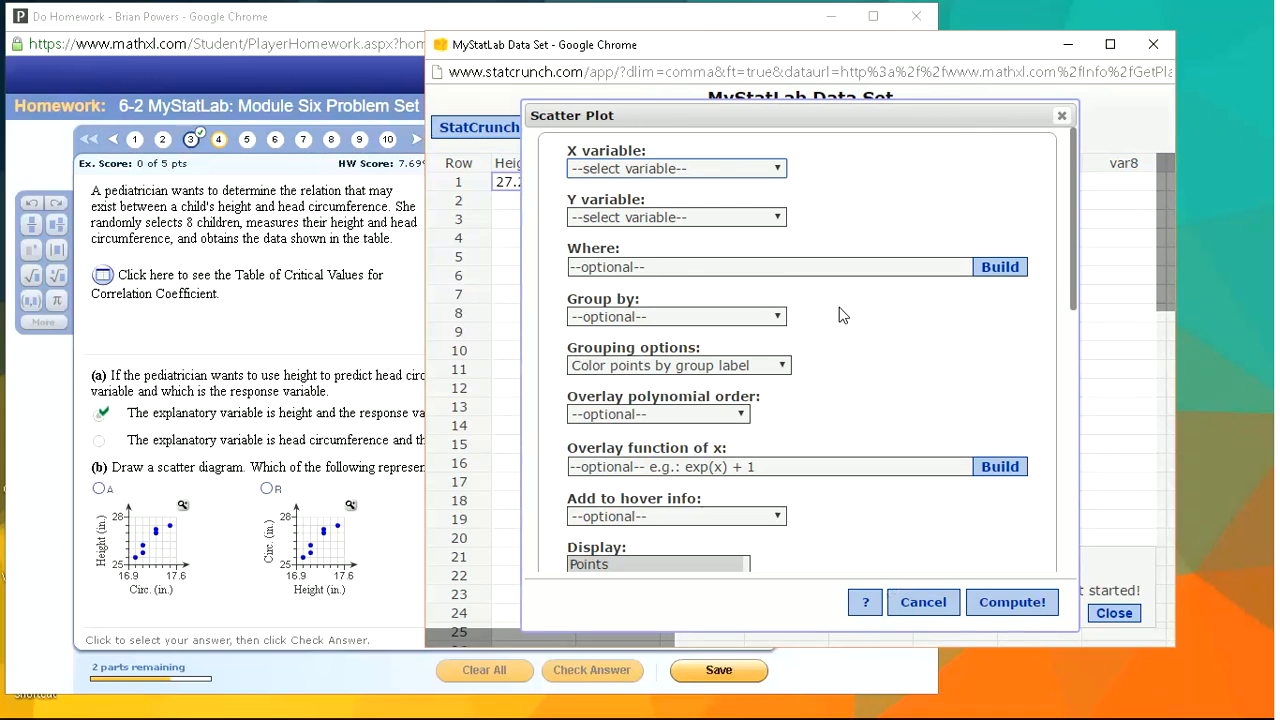
click(609, 167)
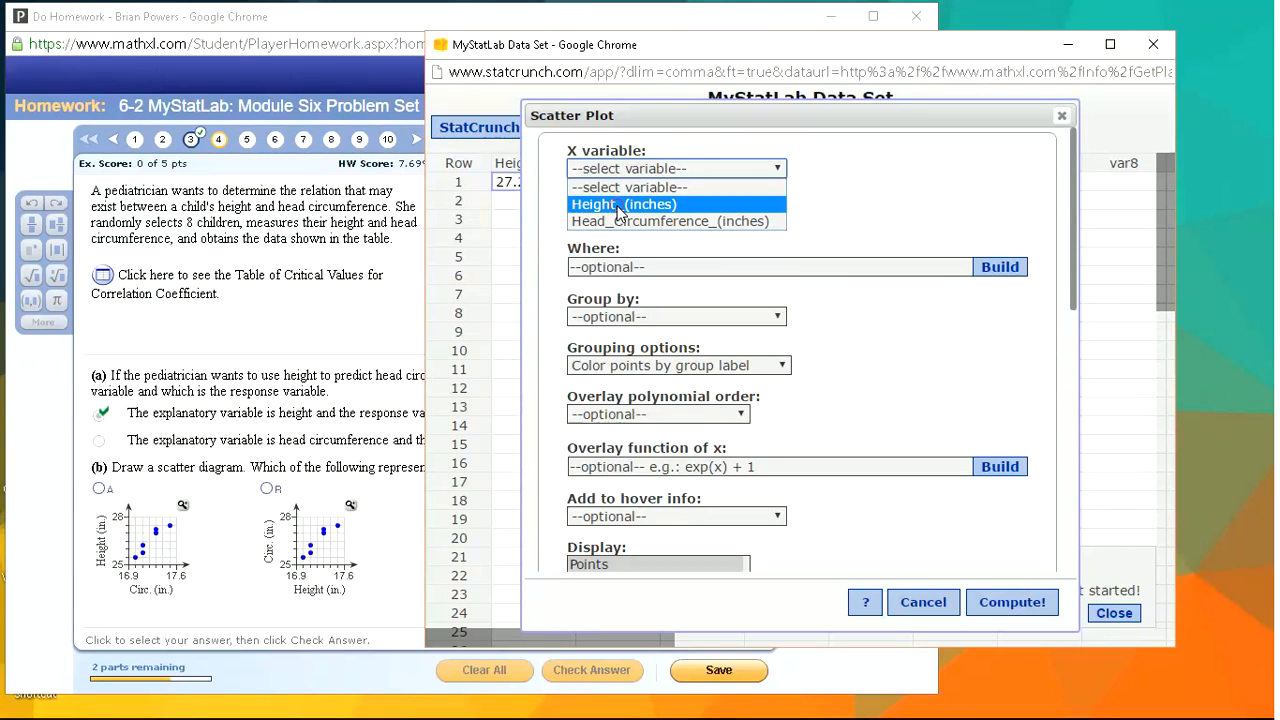
click(622, 205)
click(615, 219)
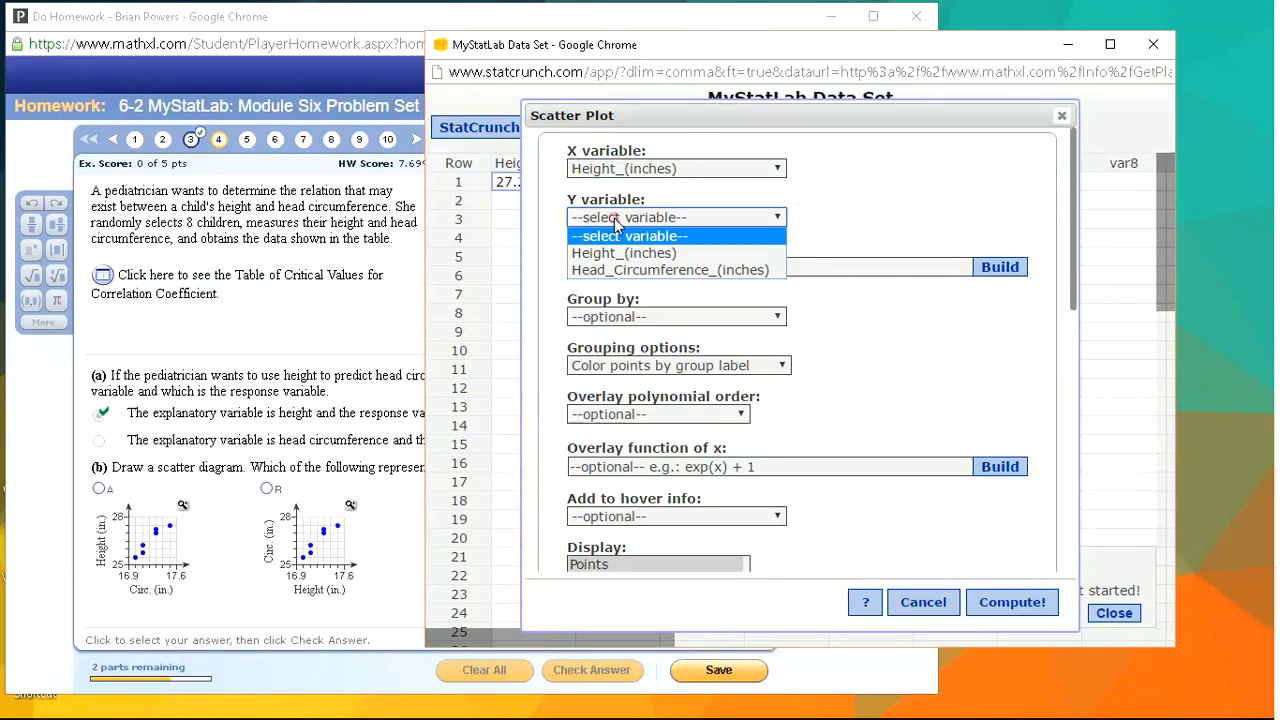
click(612, 270)
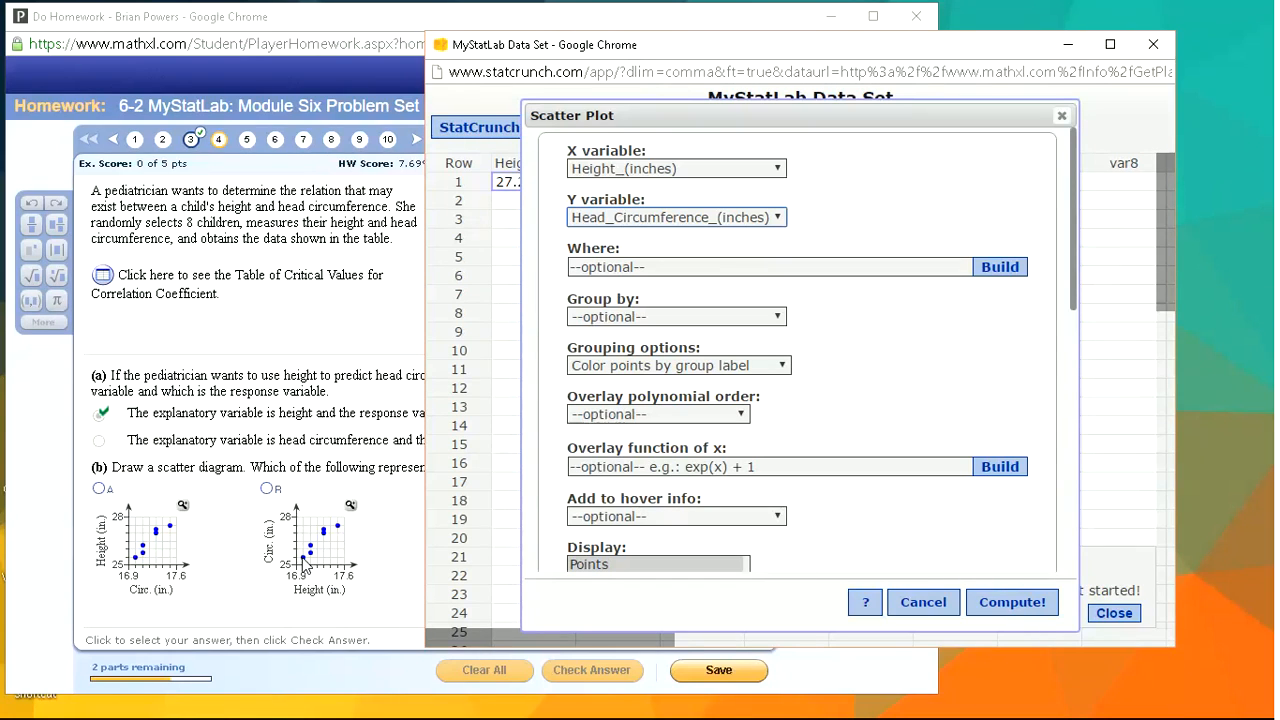
click(1021, 608)
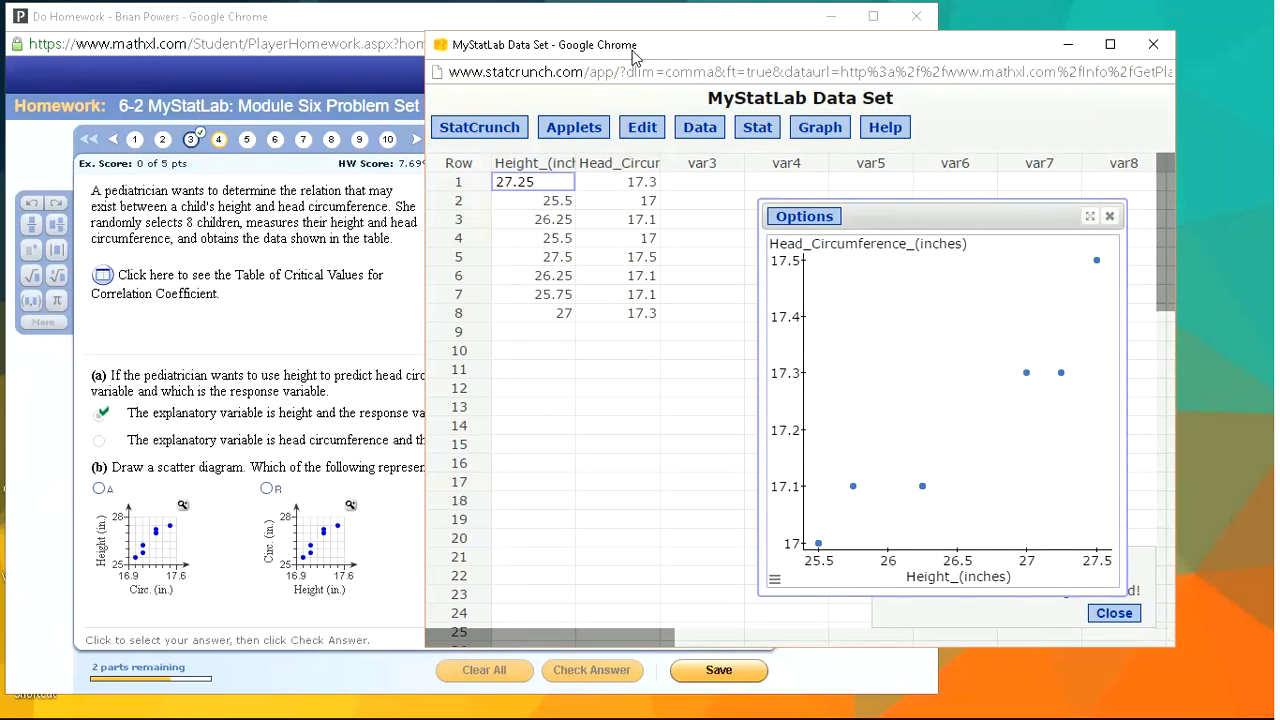
Step: Move the data set window aside and narrow the homework window so the question and scatter plot show side by side
drag(632, 57, 712, 60)
click(723, 20)
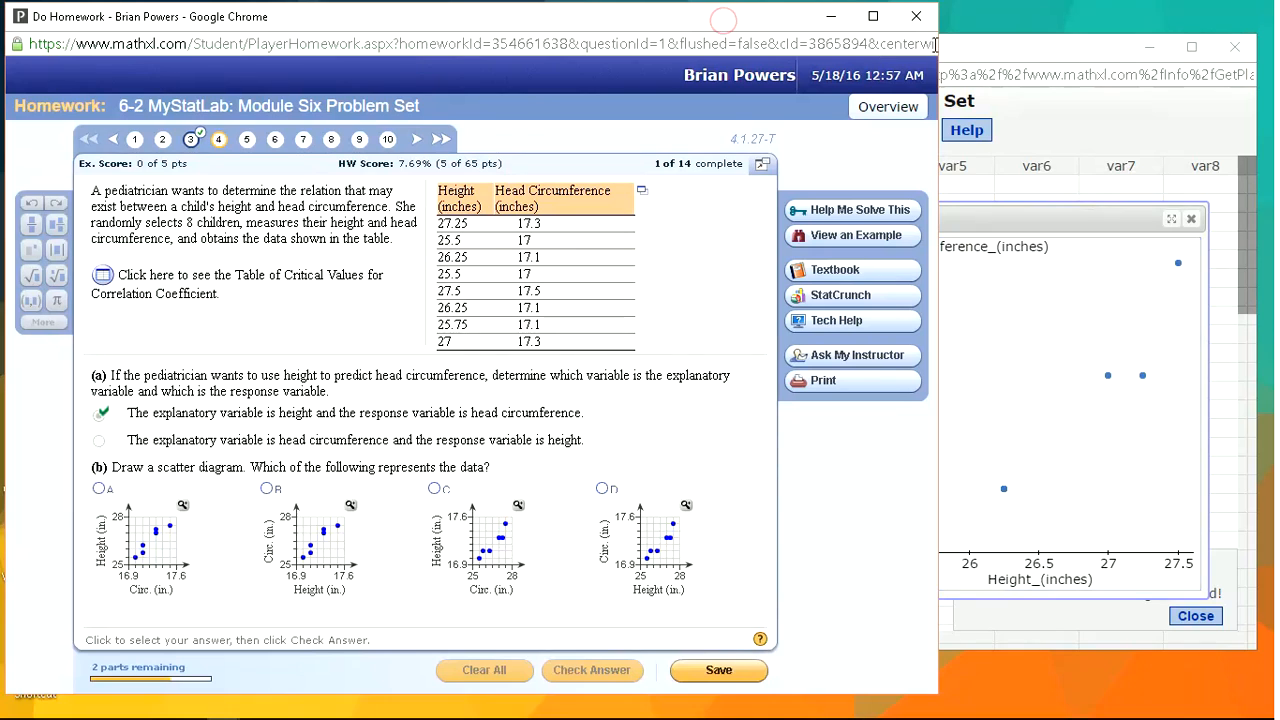
drag(934, 44, 797, 50)
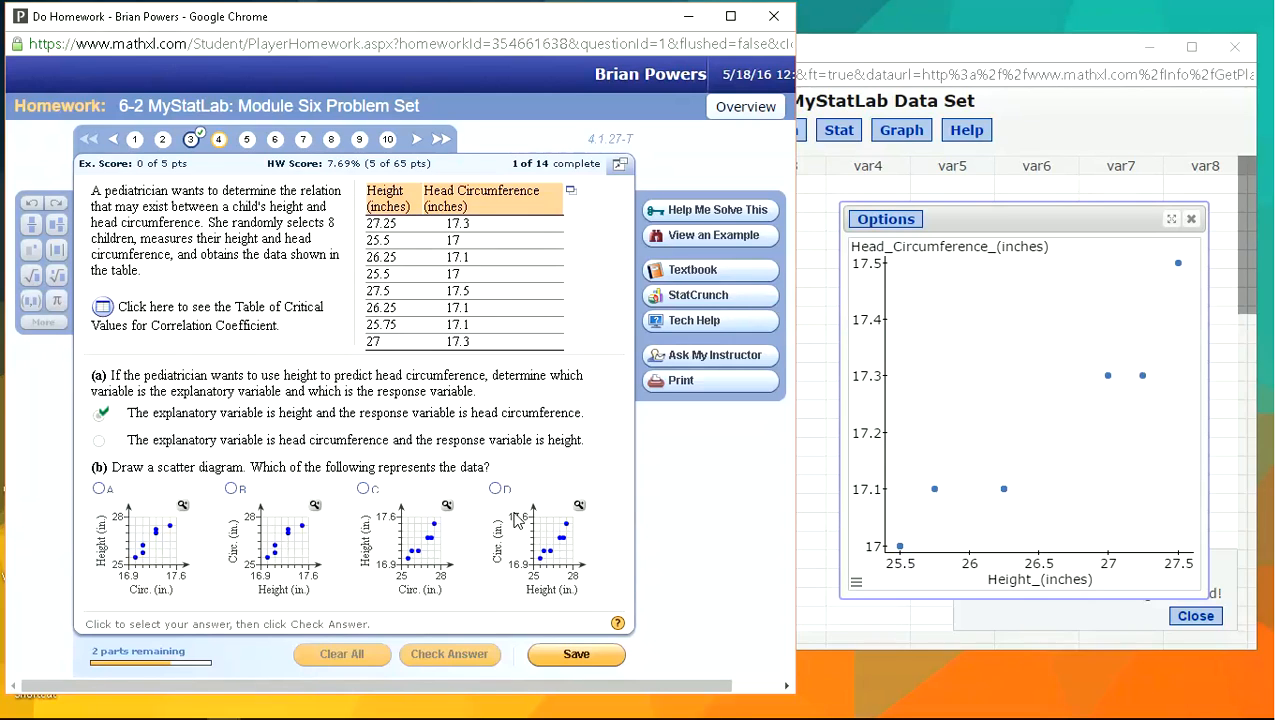
Step: Answer part (b) with scatter diagram D, check the answer, and continue to part (c)
click(496, 489)
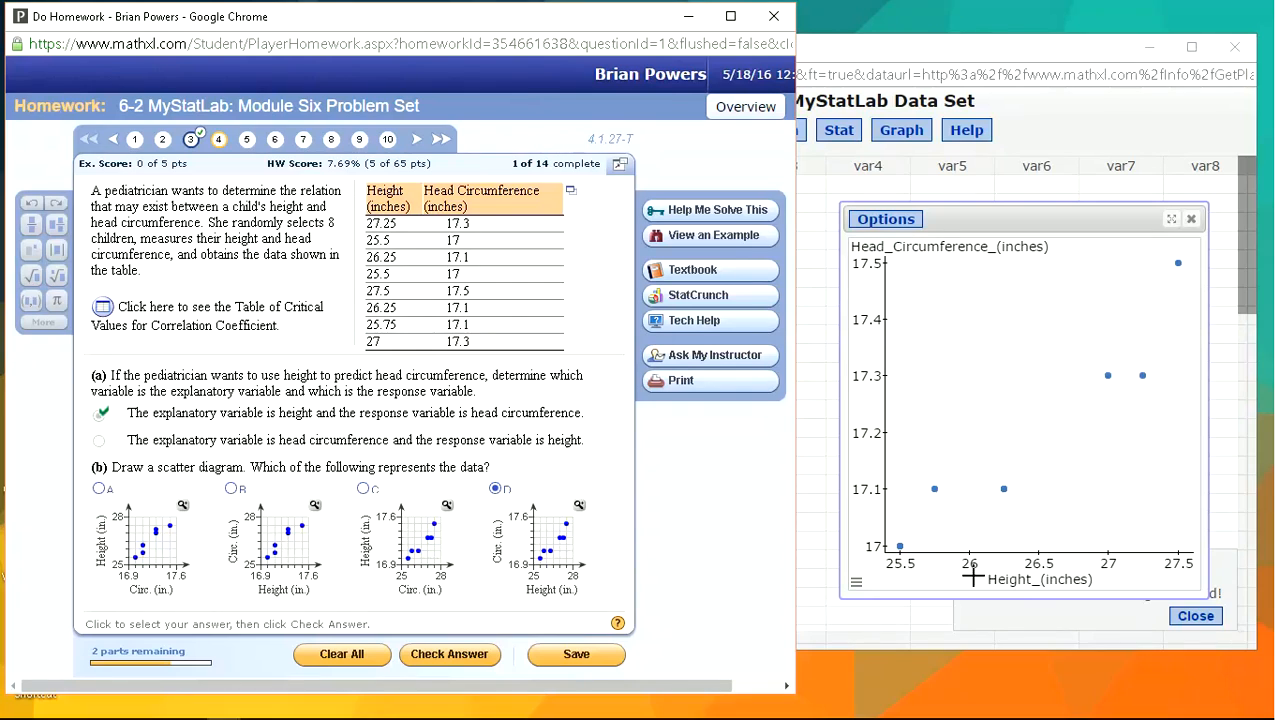
key(Return)
key(Return)
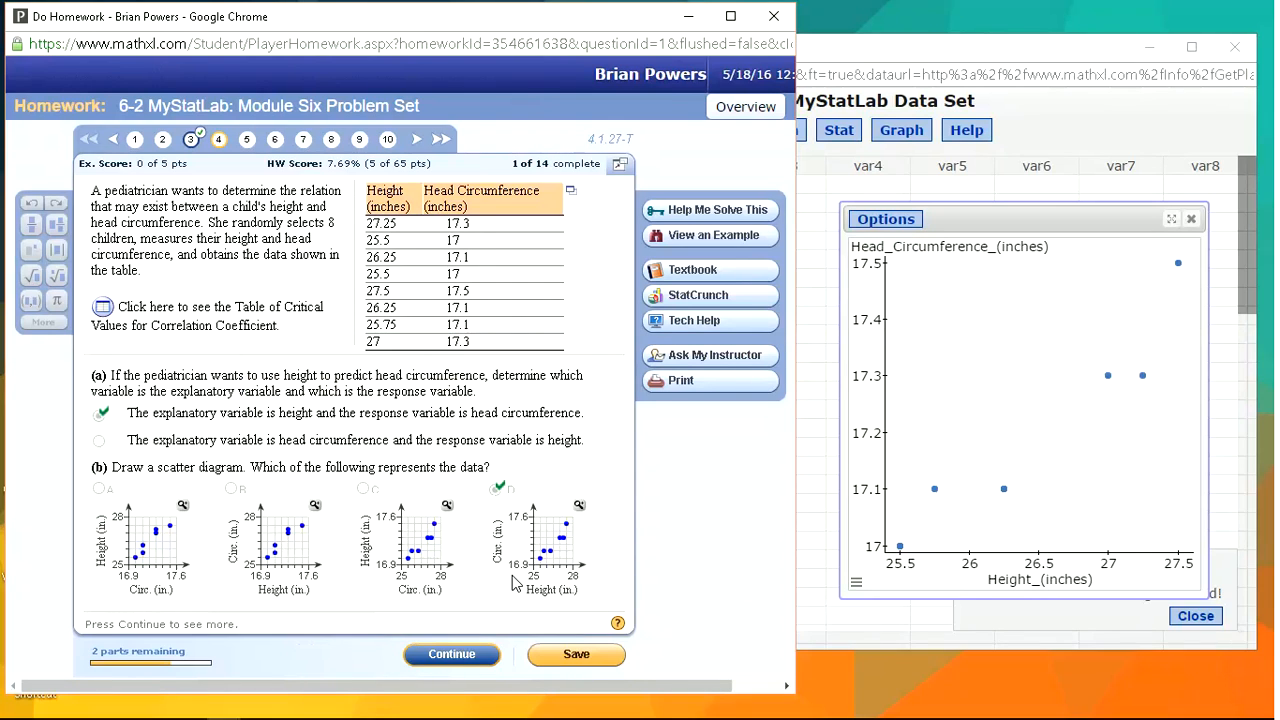
key(Return)
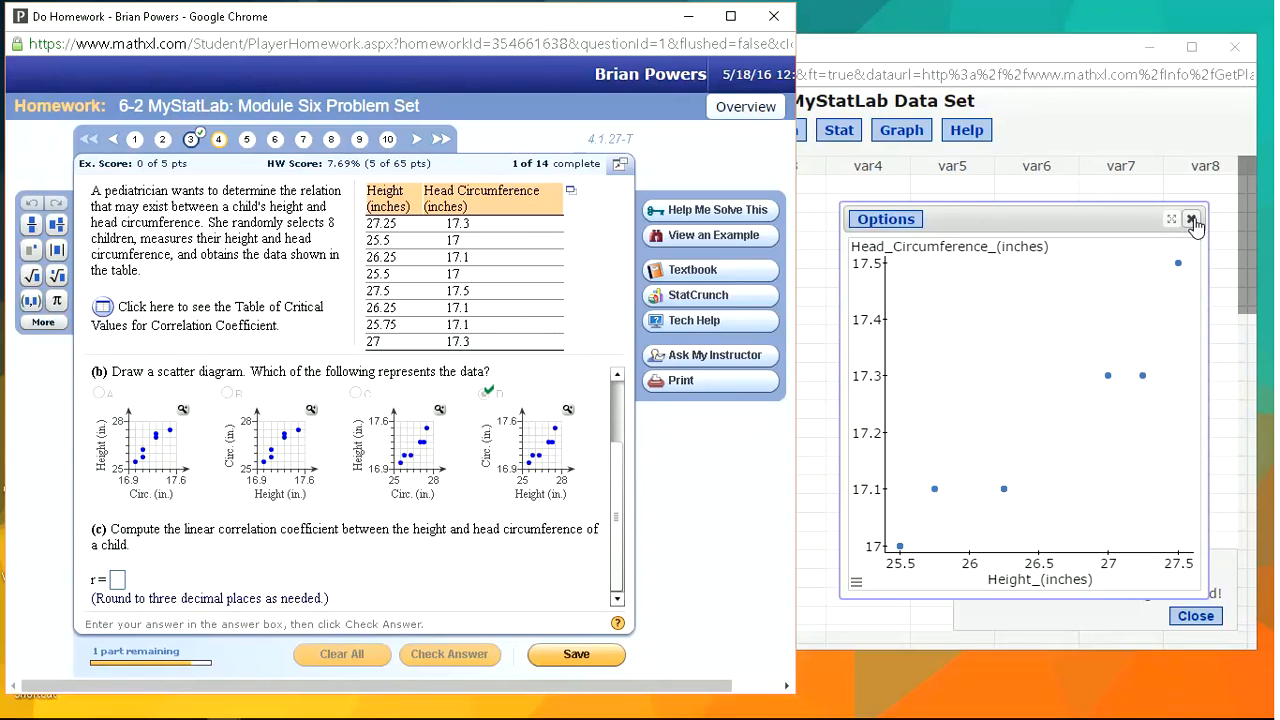
Step: Compute the correlation between Height_(inches) and Head_Circumference_(inches) with the two-sided P-value in StatCrunch, and shift the result window off the data
click(855, 103)
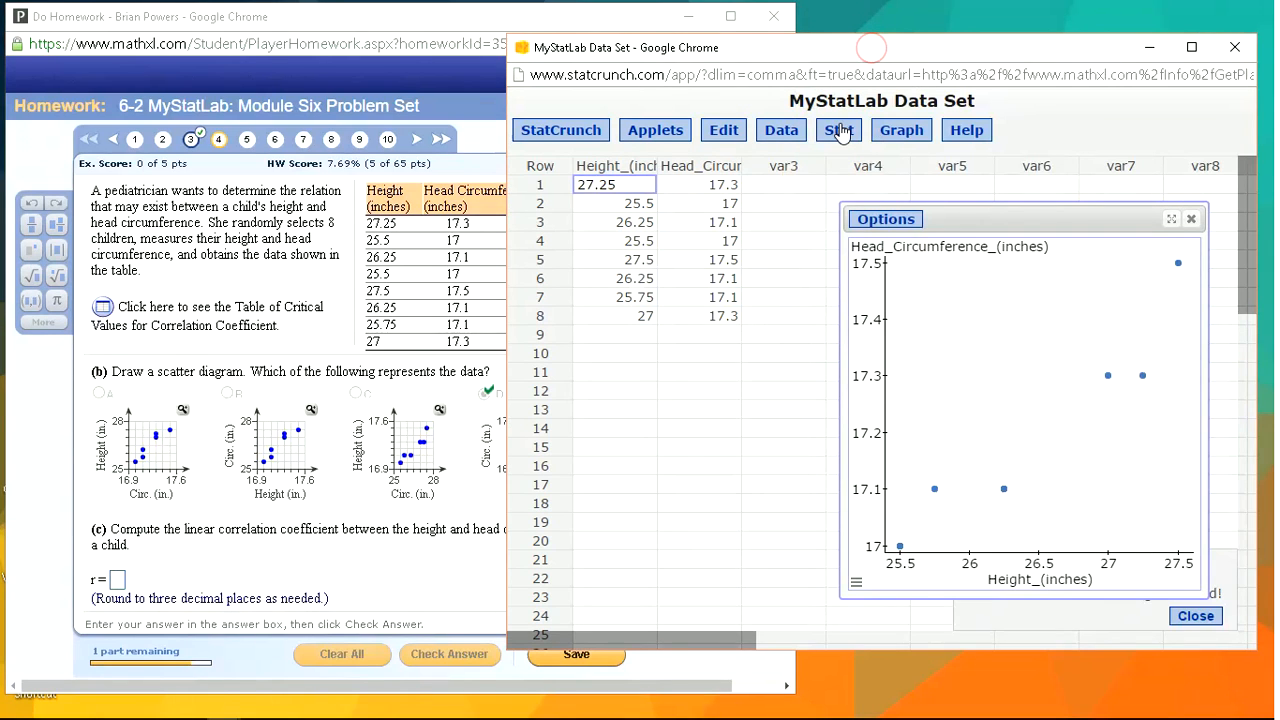
click(839, 130)
mouse_move(870, 178)
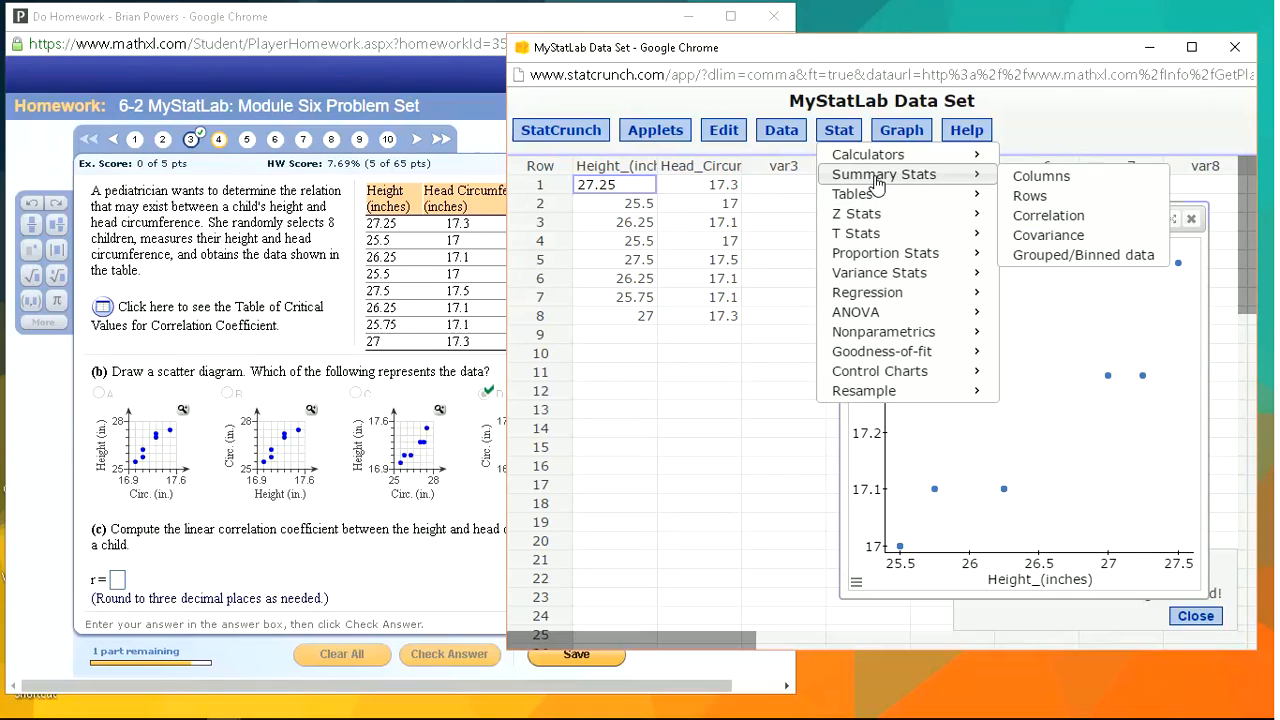
click(1031, 217)
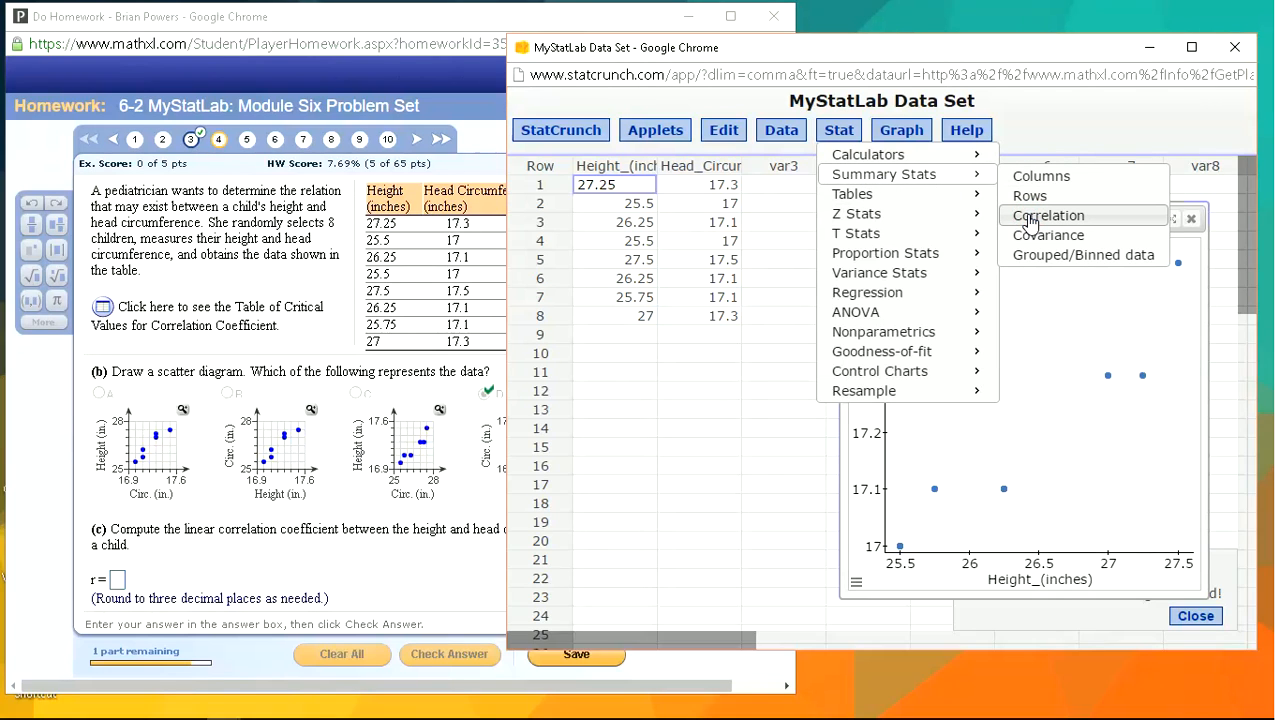
click(735, 175)
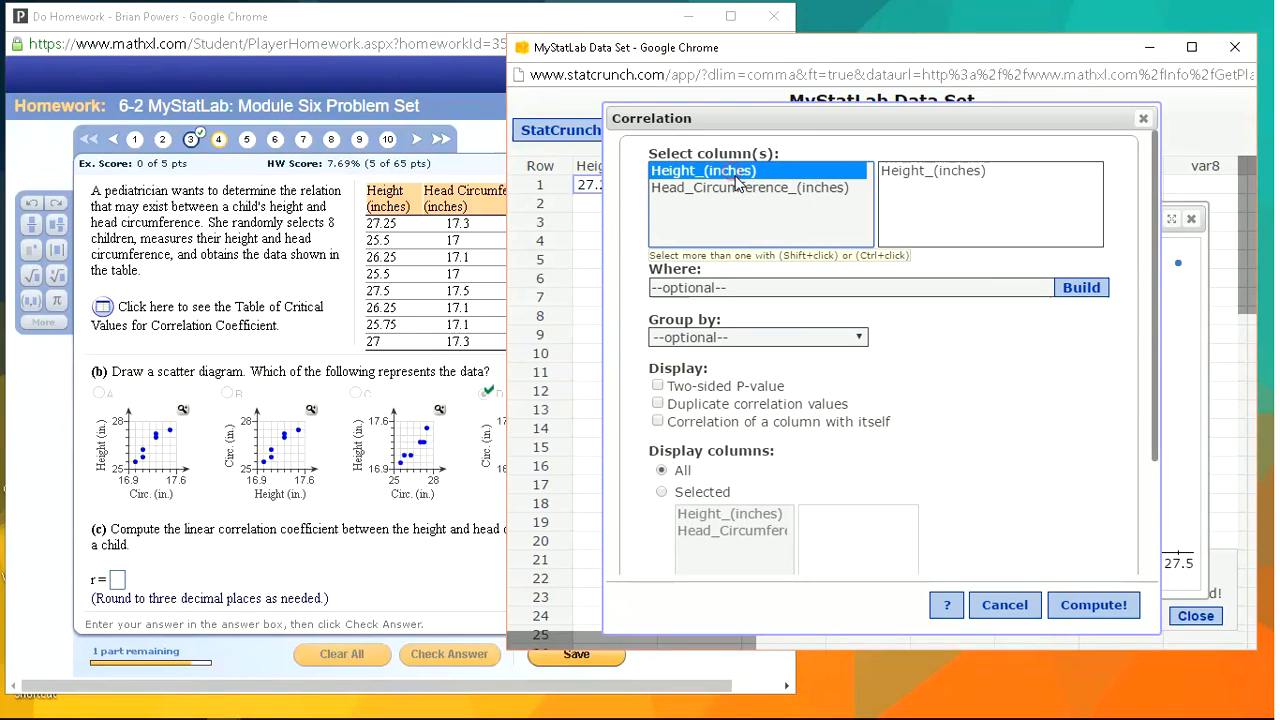
ctrl+click(728, 189)
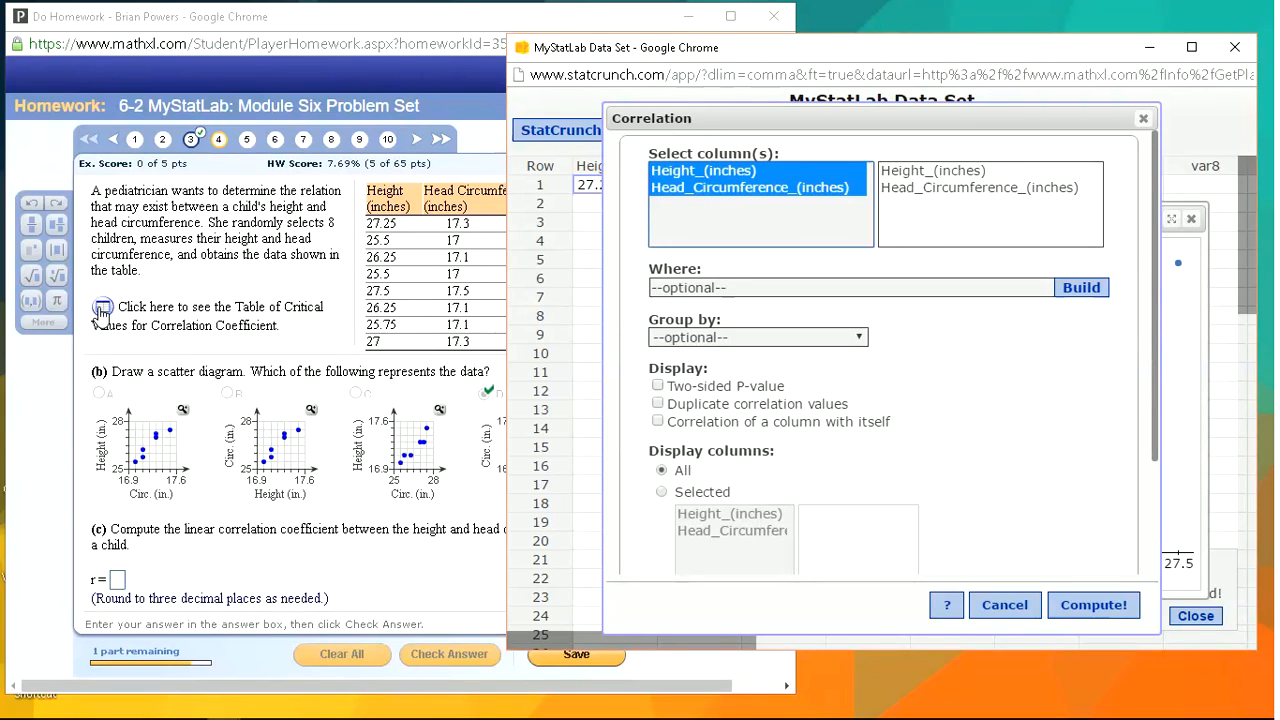
click(659, 387)
click(1083, 609)
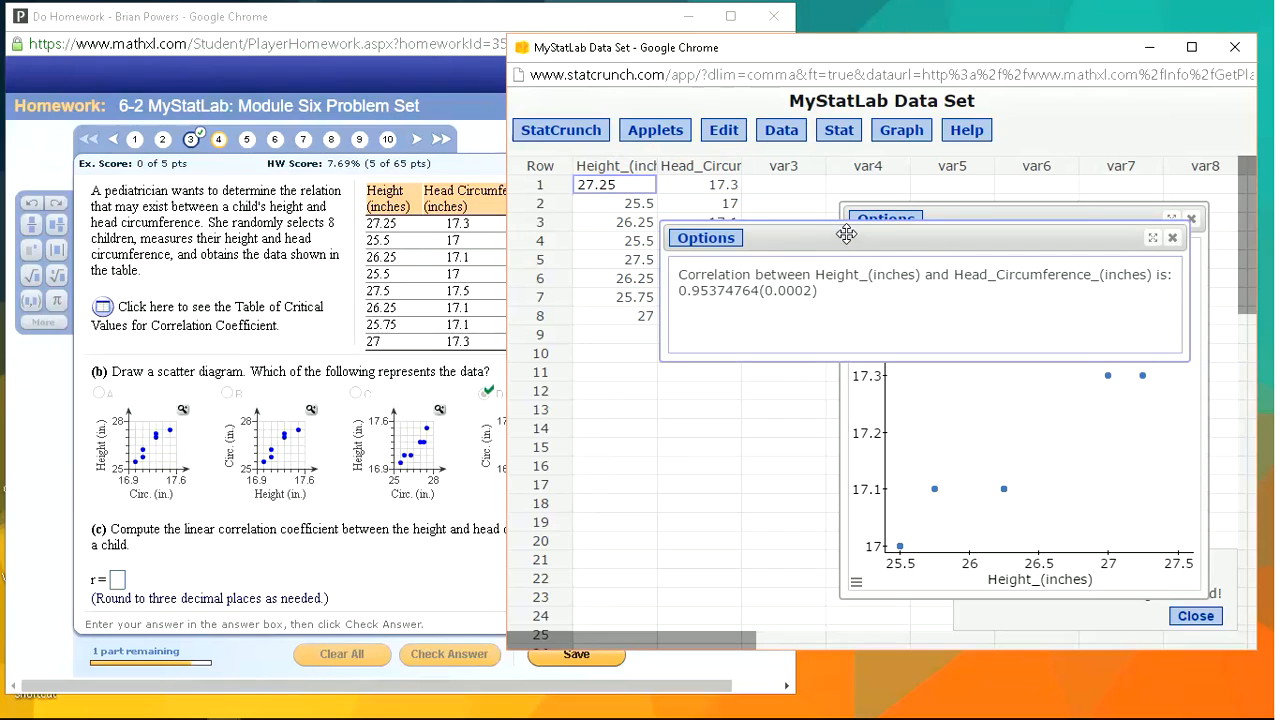
drag(865, 235, 934, 250)
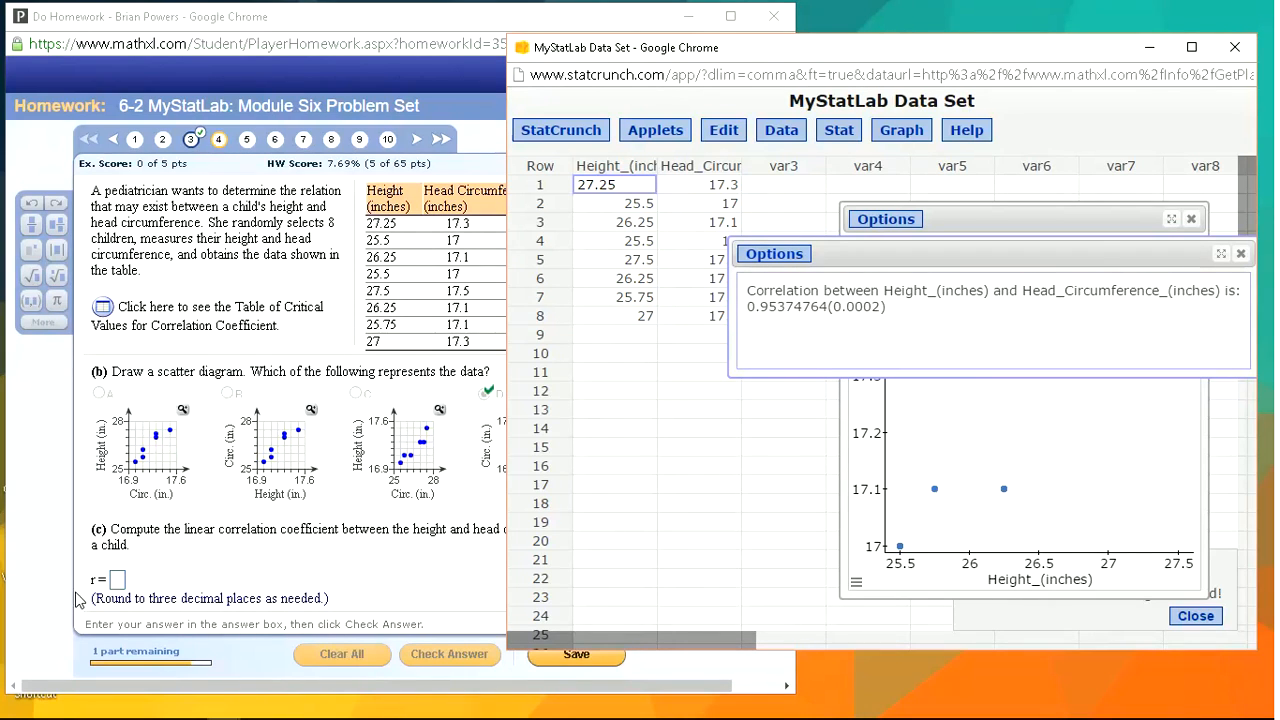
Step: Enter .954 as the correlation coefficient r in part (c), check the answer, and continue to part (d)
click(117, 580)
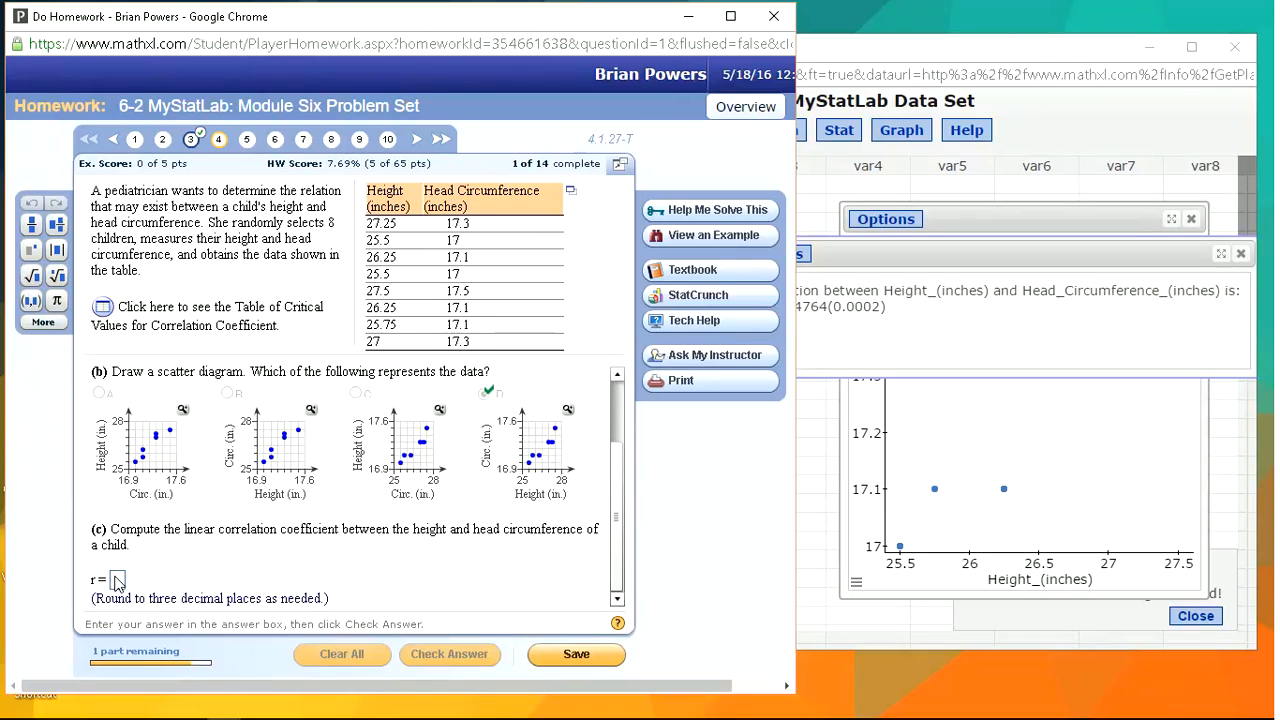
text(.)
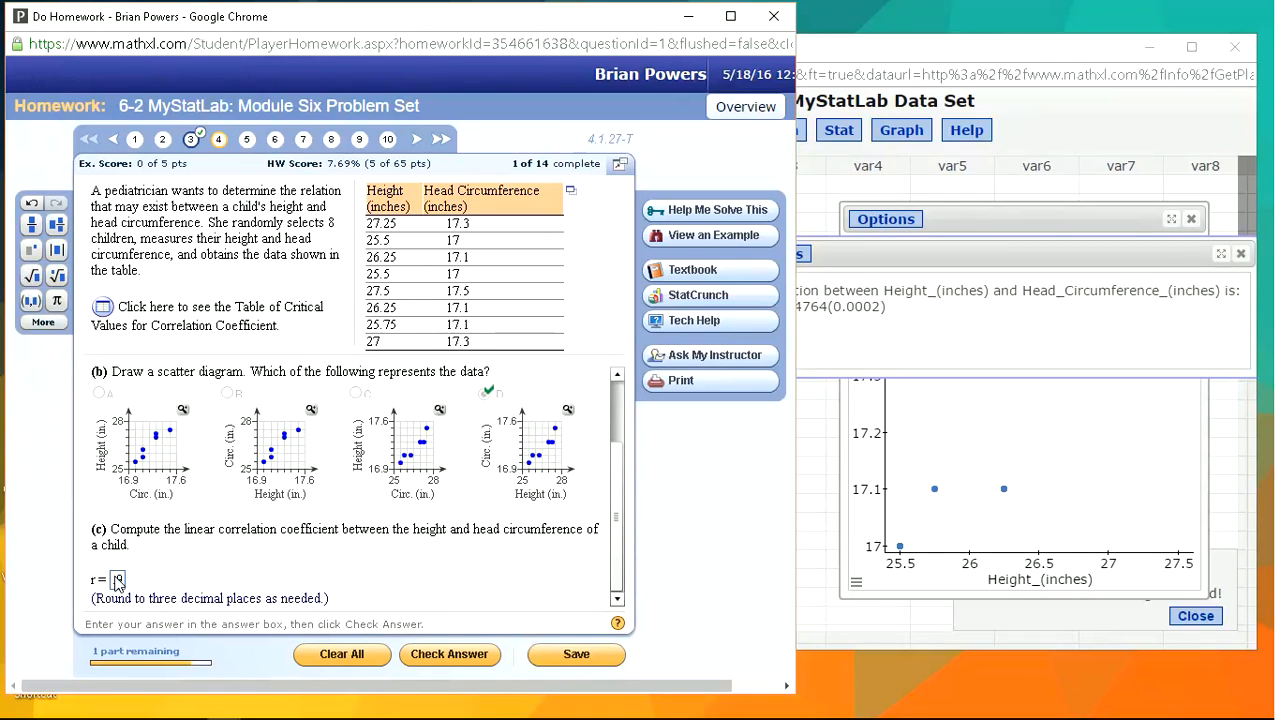
text(954)
click(865, 252)
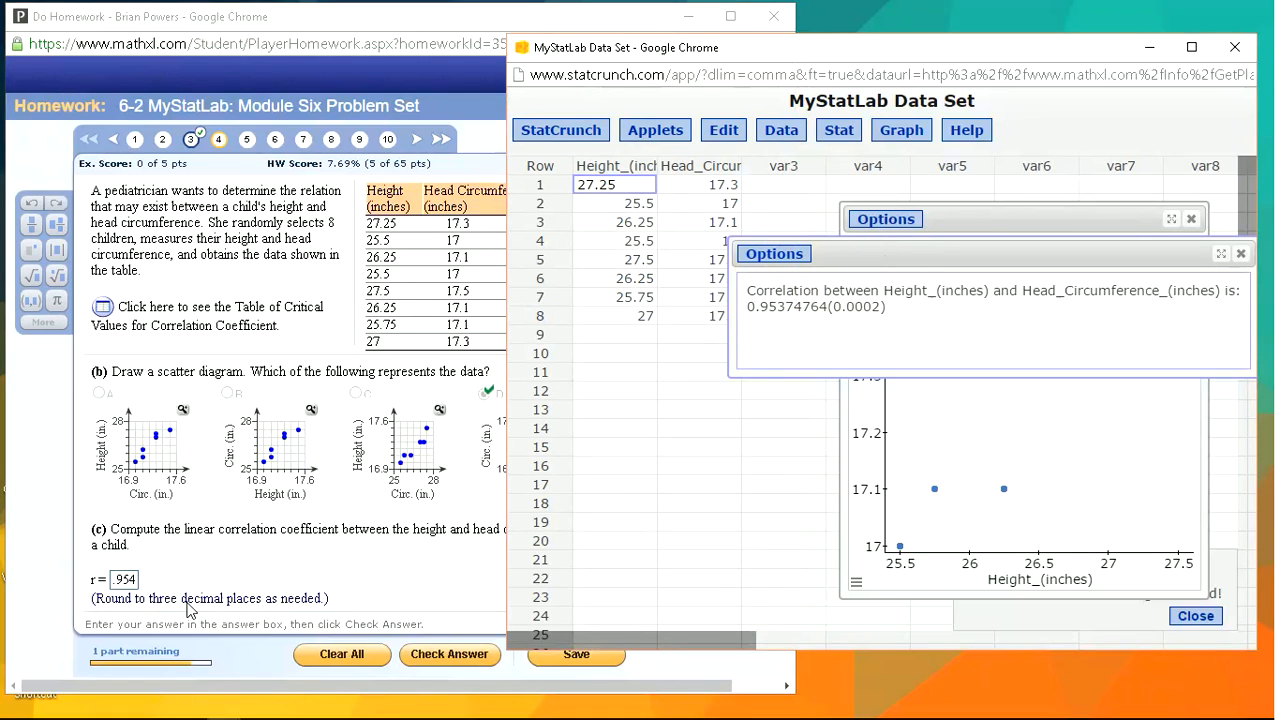
click(232, 572)
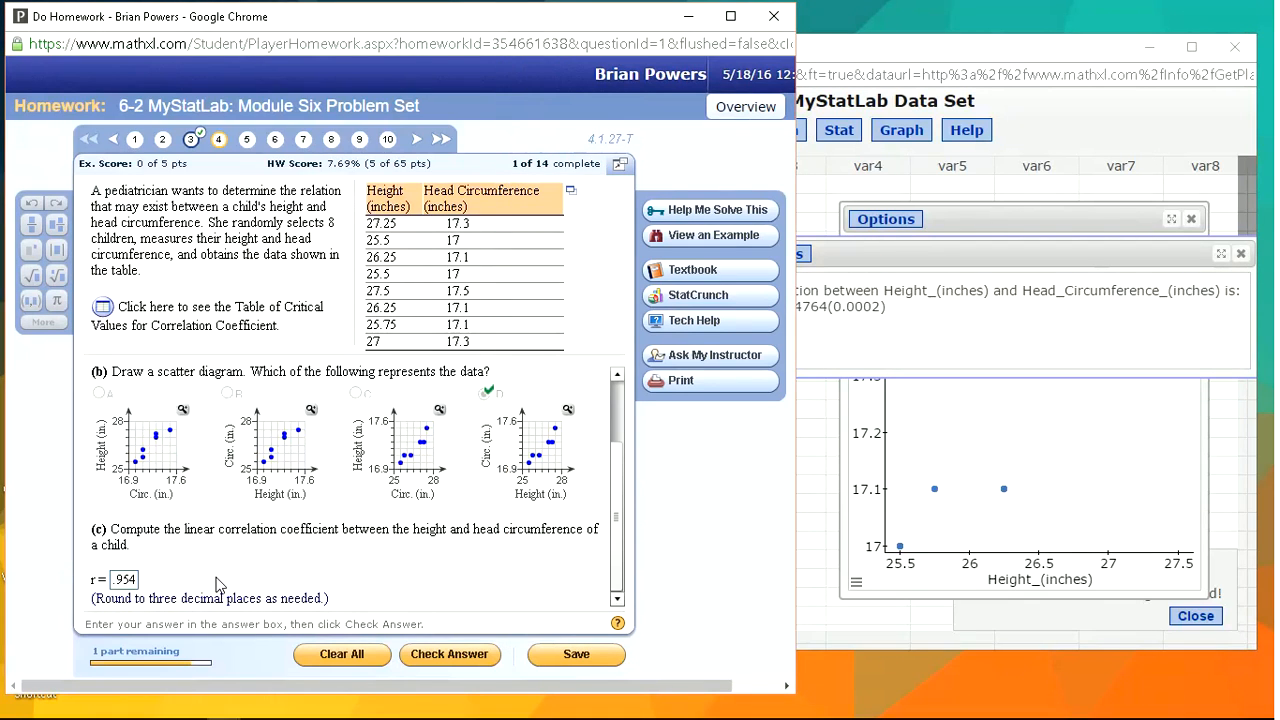
click(416, 655)
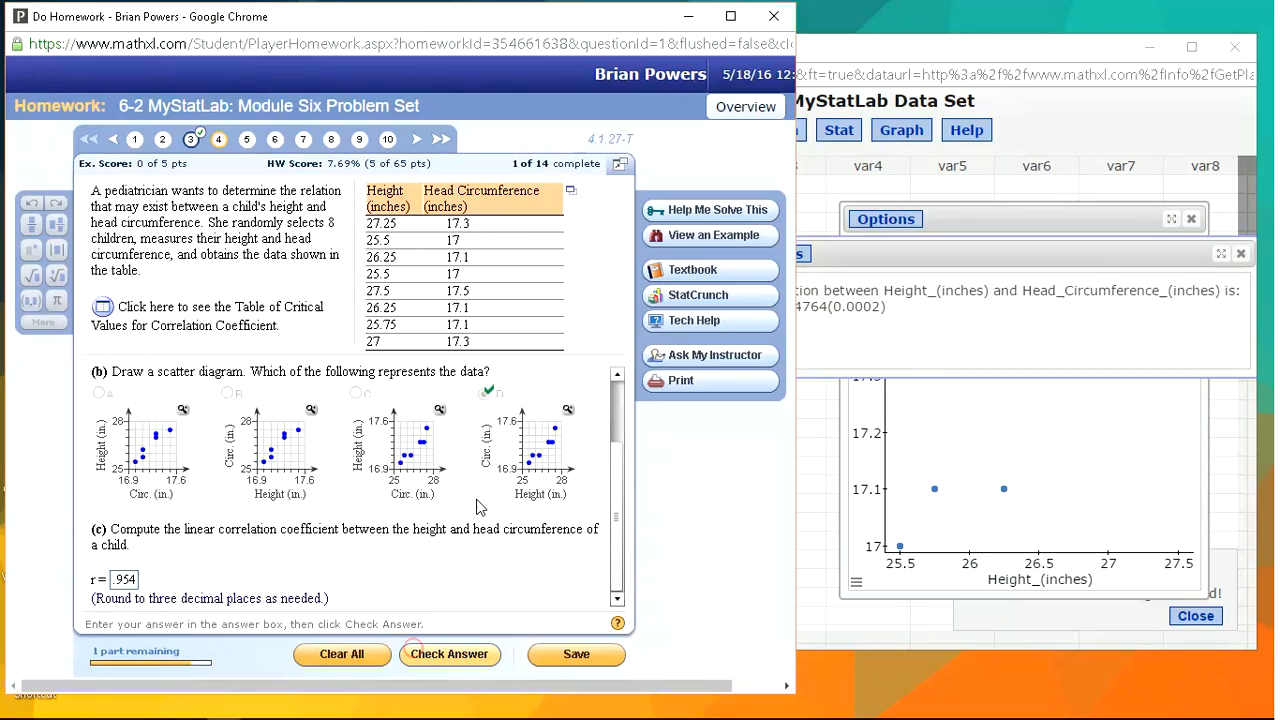
click(384, 425)
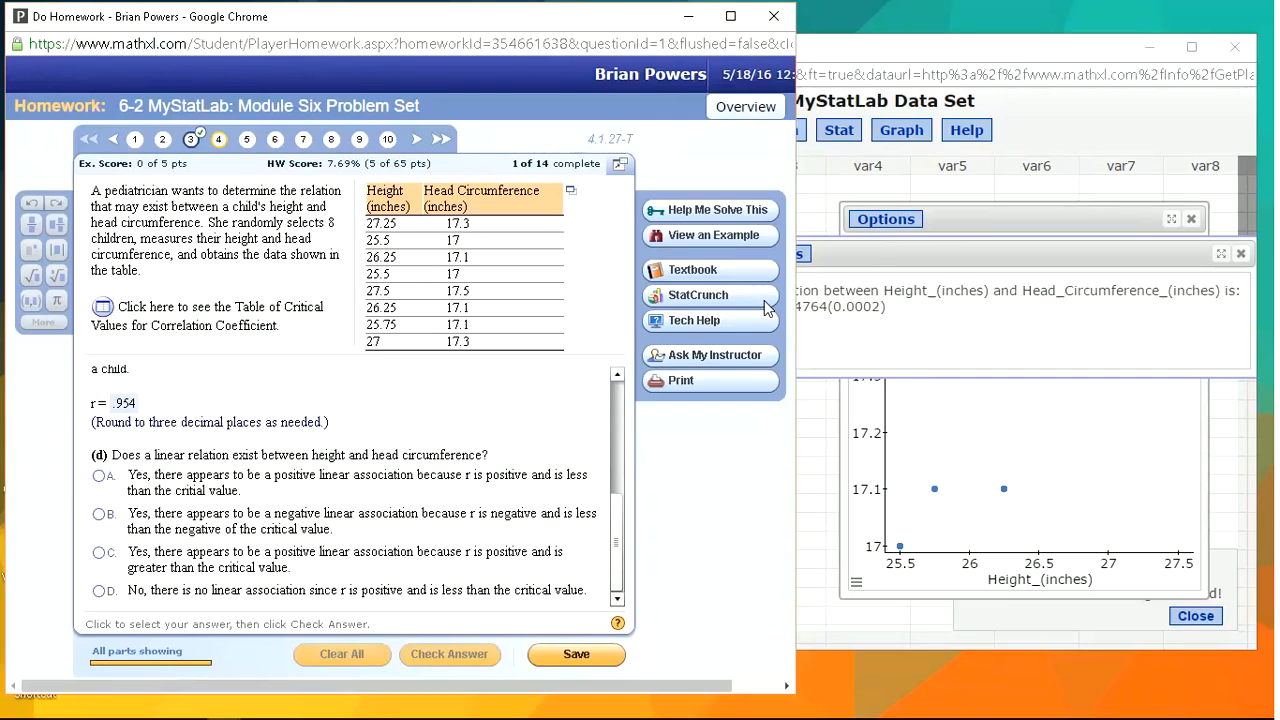
Step: Review the P-value in the correlation result, then open the homework's critical values table and move it off the question
click(870, 252)
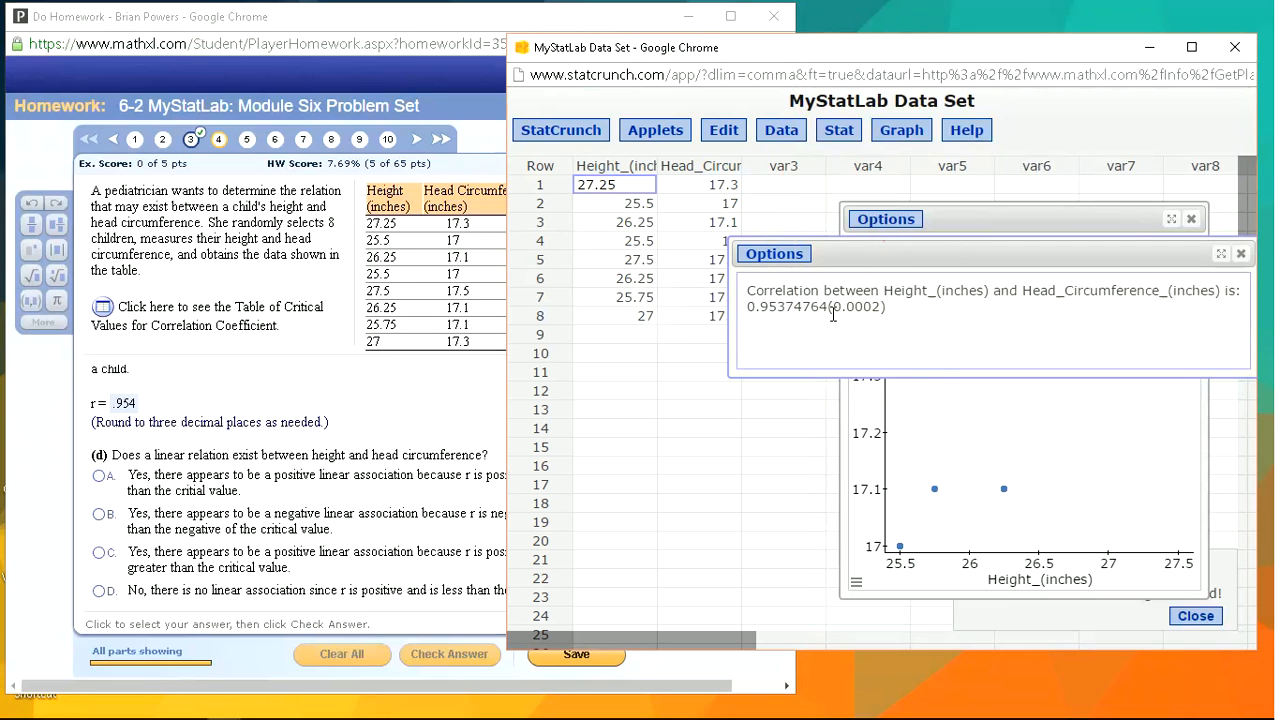
mouse_move(832, 313)
mouse_down()
mouse_move(884, 310)
mouse_move(832, 310)
mouse_up()
click(910, 314)
click(909, 312)
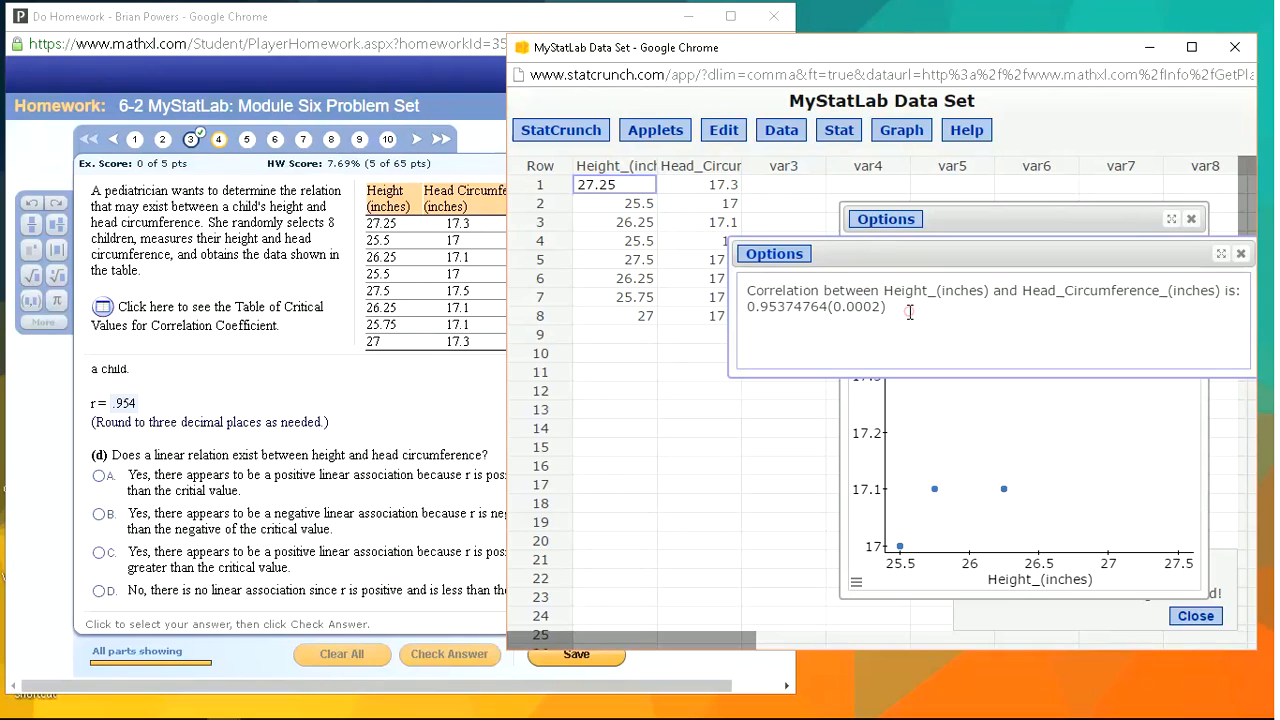
click(100, 310)
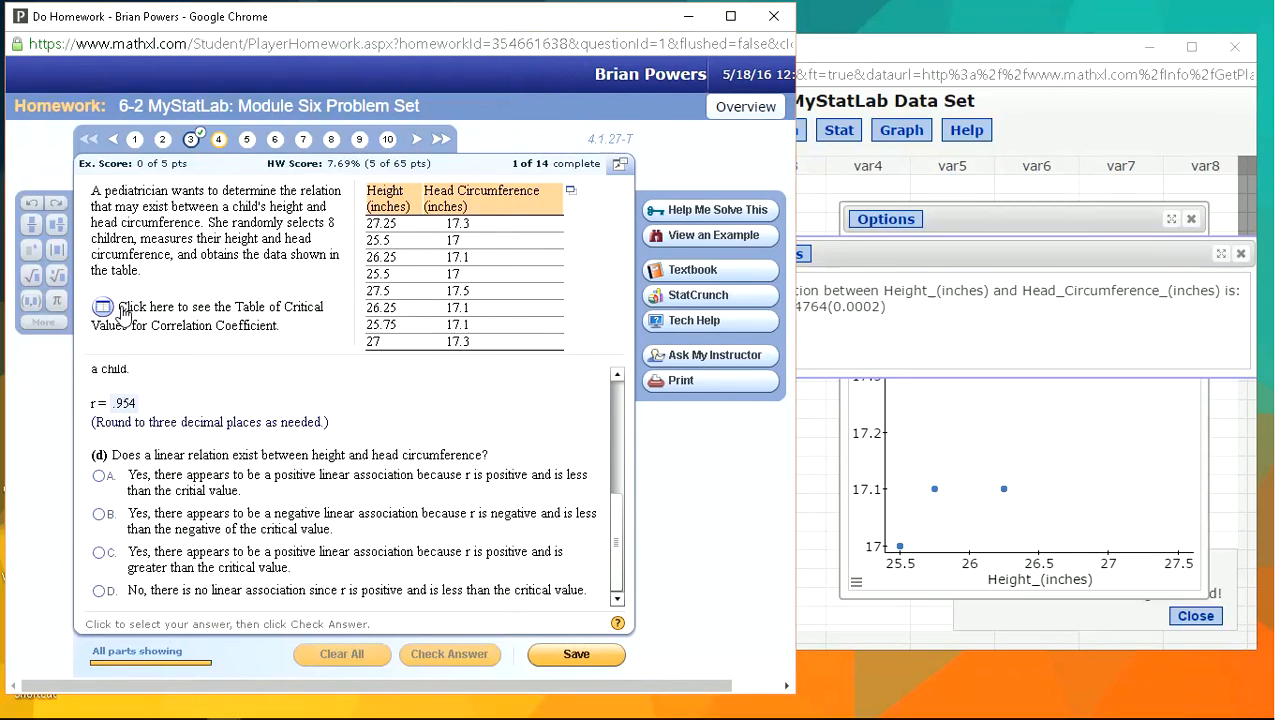
click(122, 310)
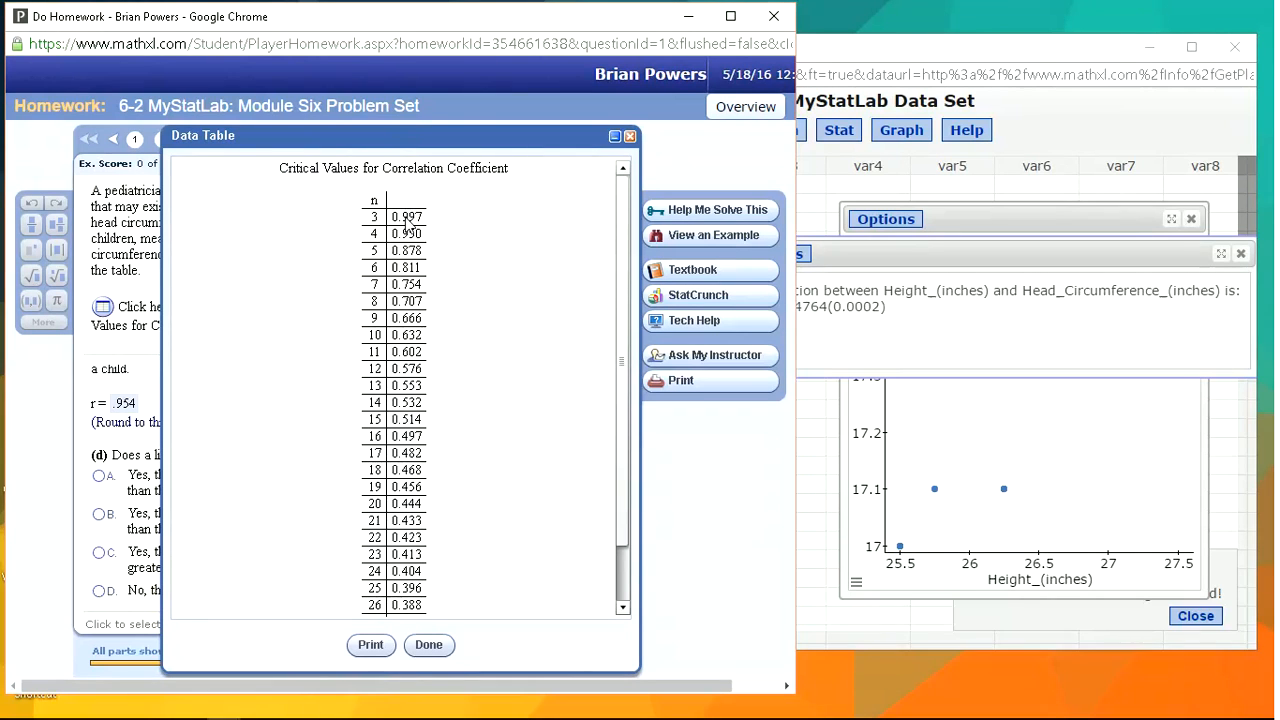
drag(378, 148, 572, 145)
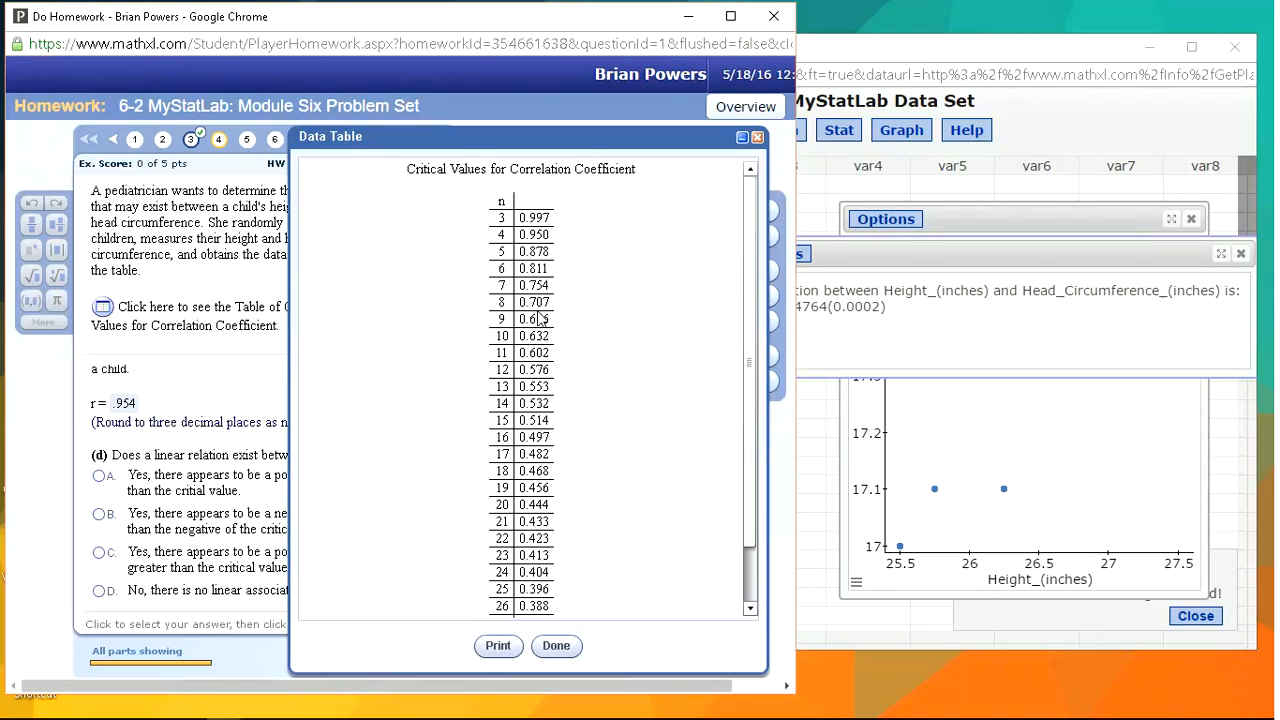
Step: Examine the two-sided P-value in the StatCrunch correlation result again
click(900, 256)
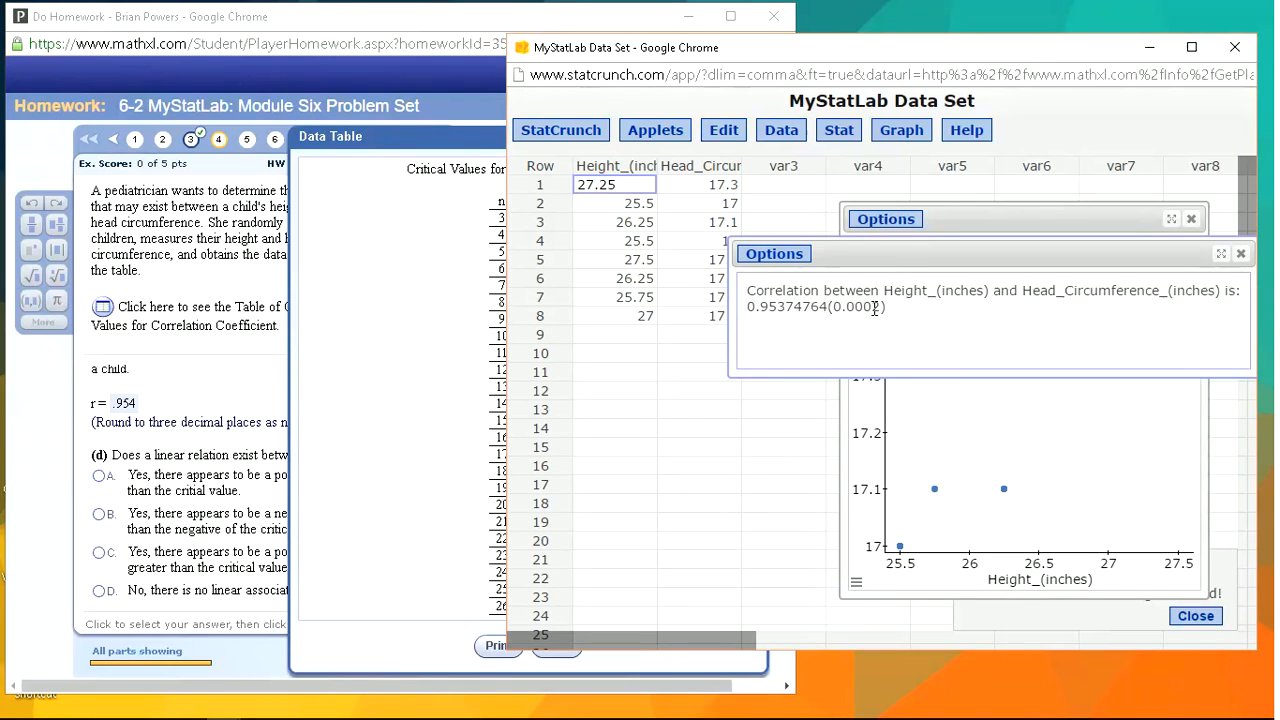
drag(880, 311, 832, 311)
click(876, 310)
drag(880, 309, 842, 309)
click(896, 314)
Step: Reposition the critical values table and compare its n column with the number of rows in the height data
click(459, 142)
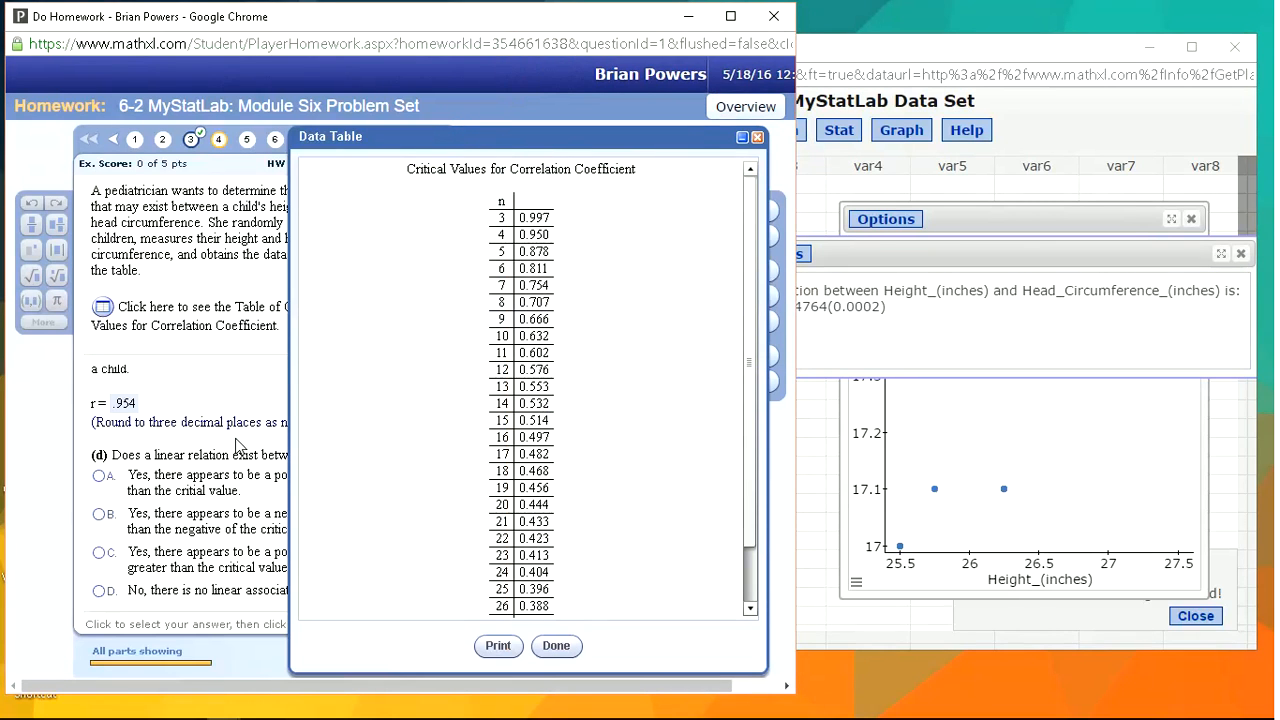
drag(418, 146, 392, 214)
drag(348, 316, 170, 505)
click(836, 428)
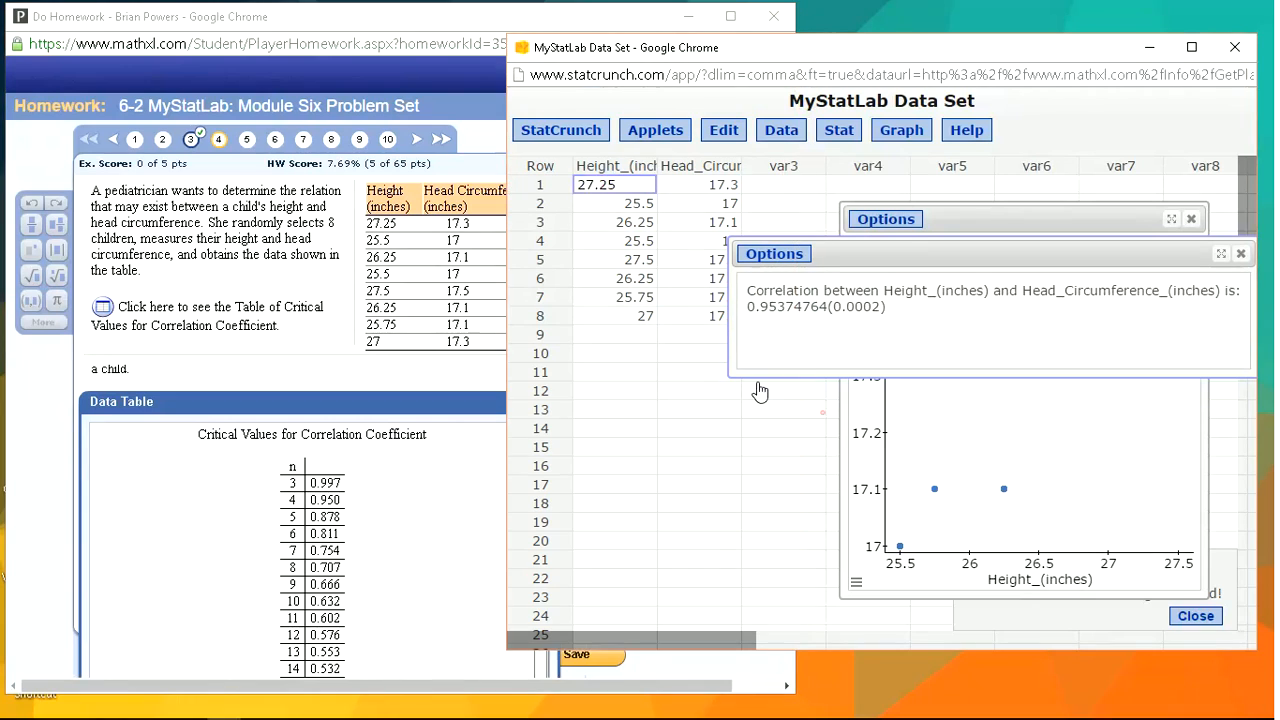
click(640, 316)
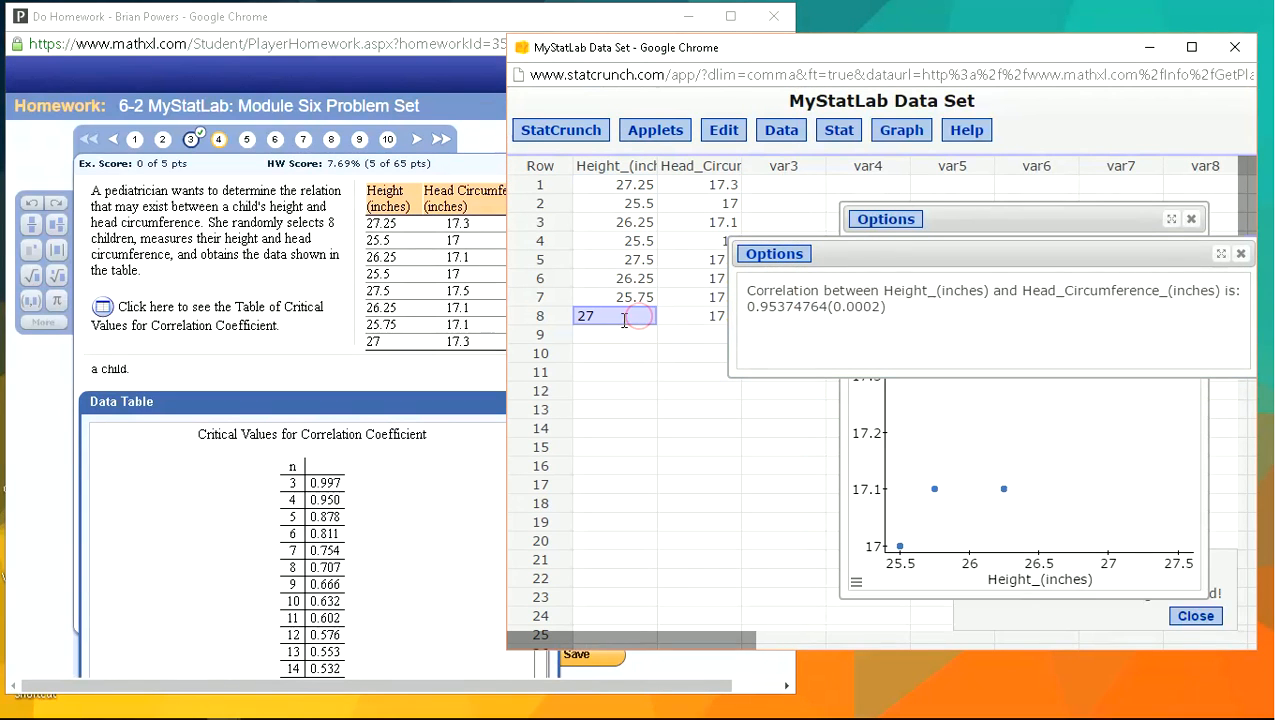
click(381, 404)
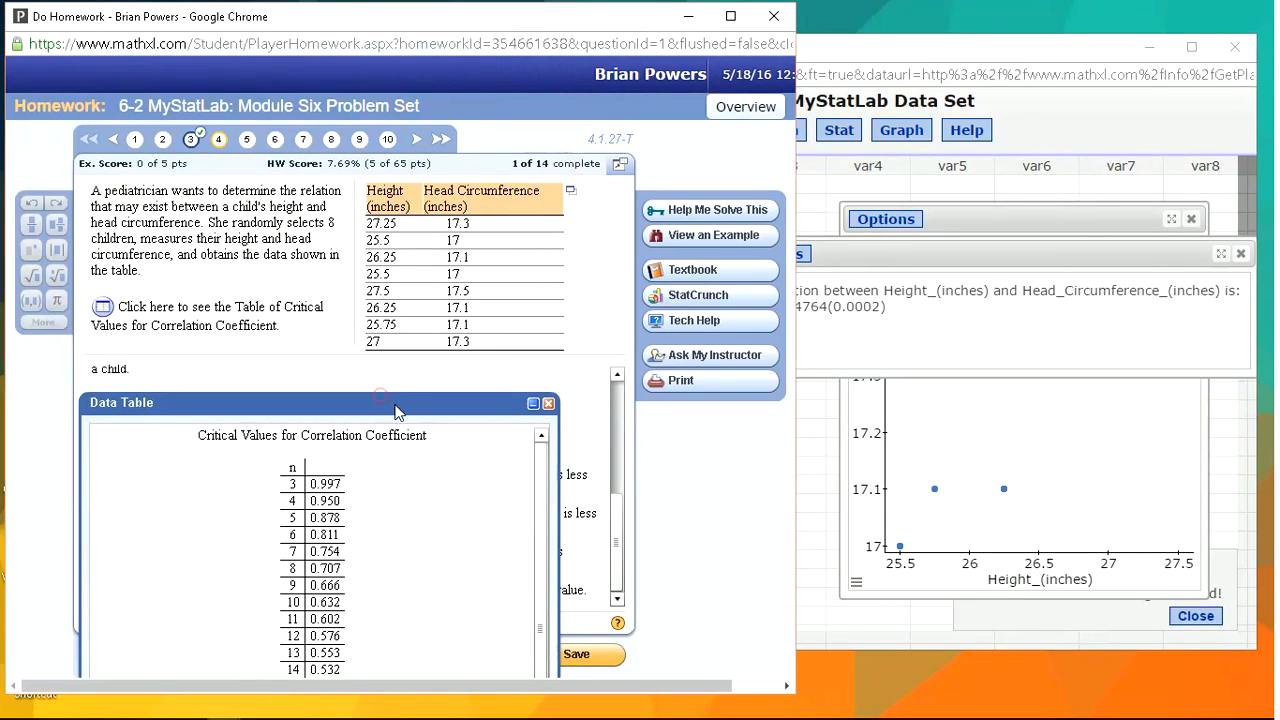
drag(398, 408, 476, 188)
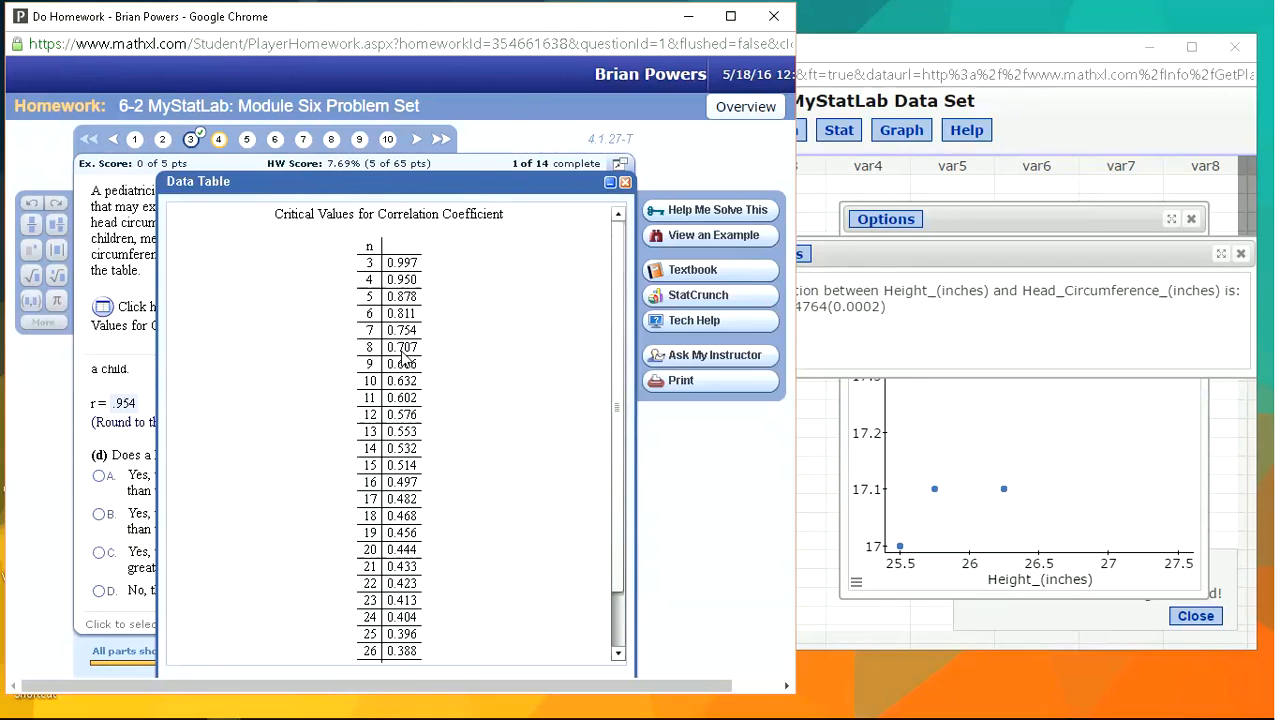
Step: Close the critical values table, answer part (d) with choice C, positive association with r greater than the critical value, and check it
click(626, 184)
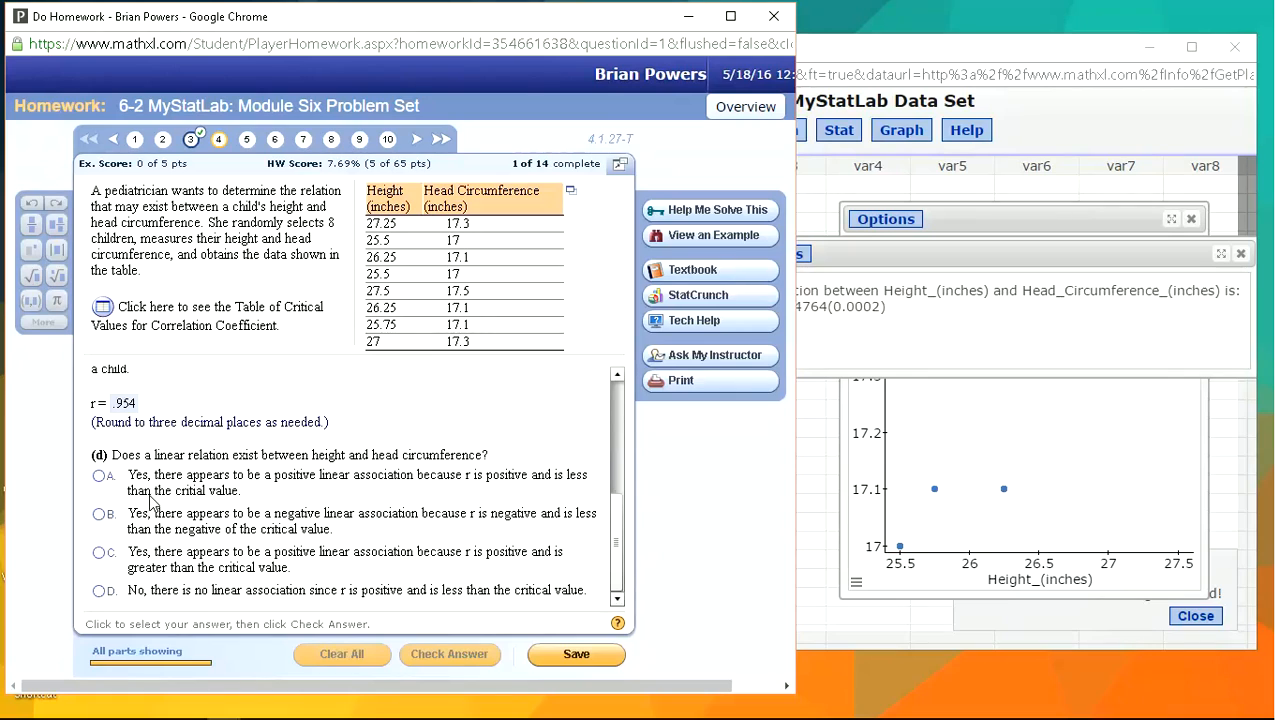
click(99, 552)
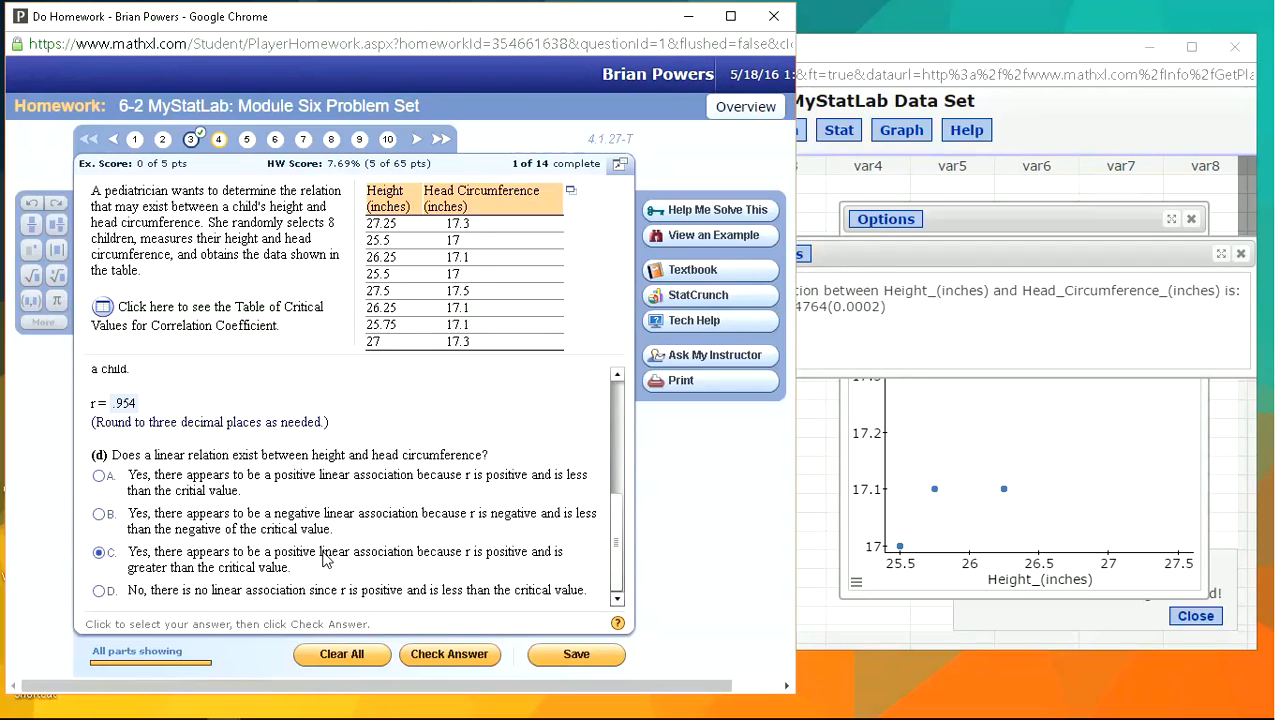
key(Return)
key(Return)
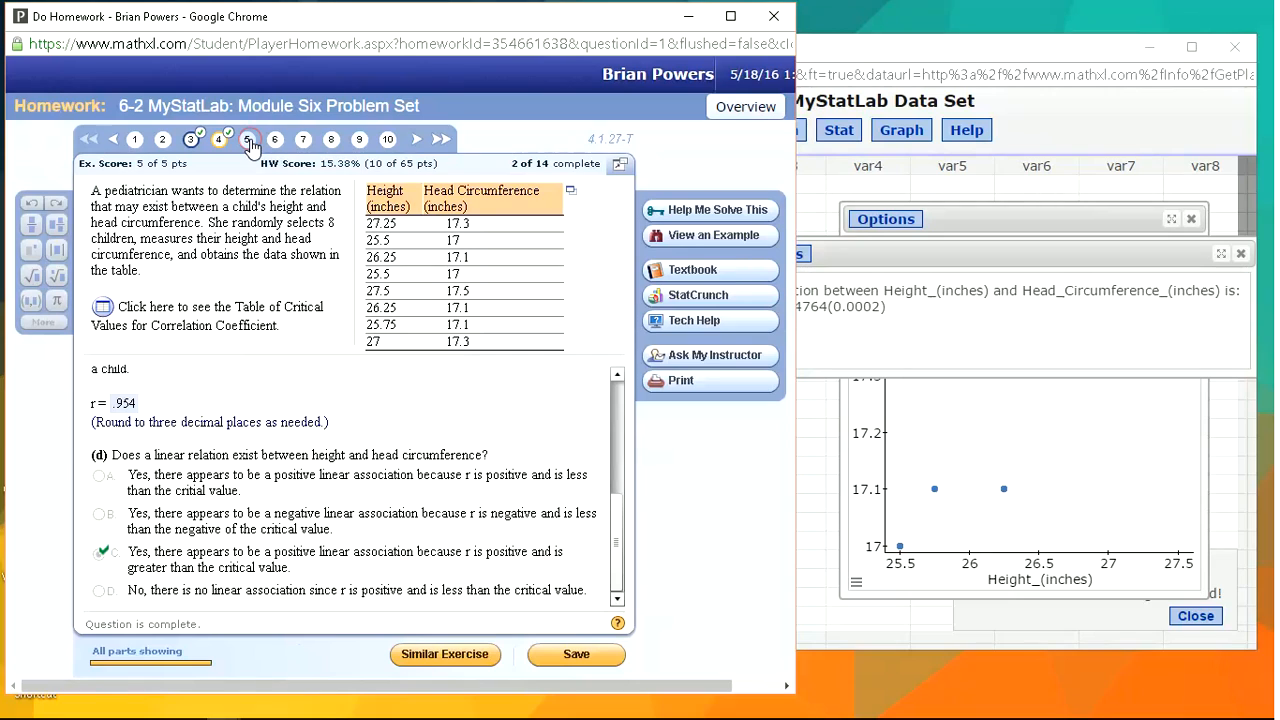
Step: Go to question 5, open its MRI and IQ data table in StatCrunch, and move the data window off the question
click(249, 141)
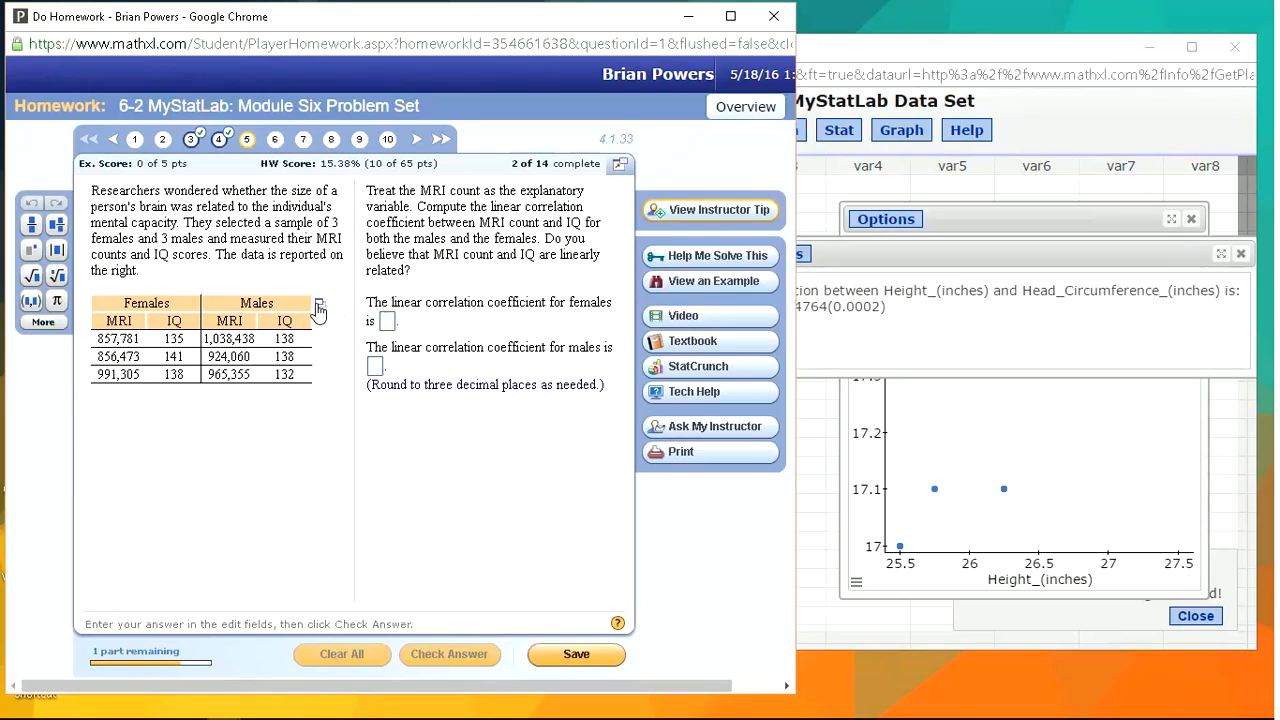
click(318, 303)
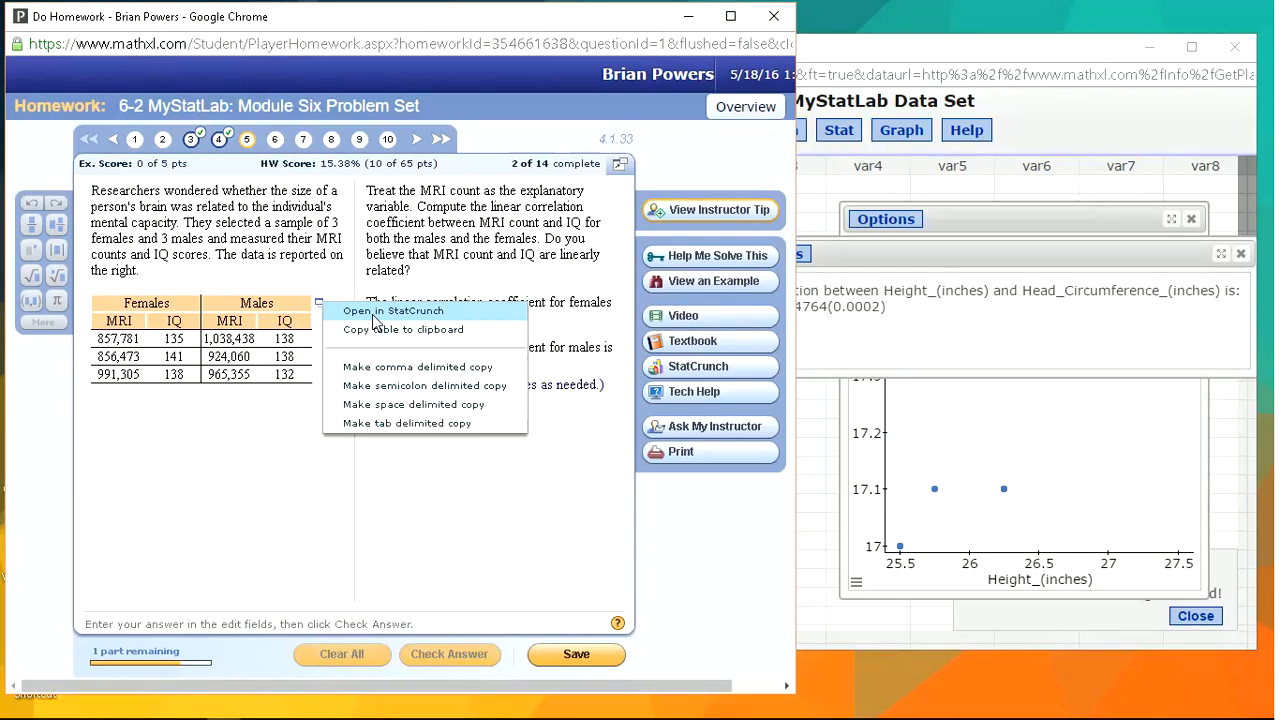
click(376, 312)
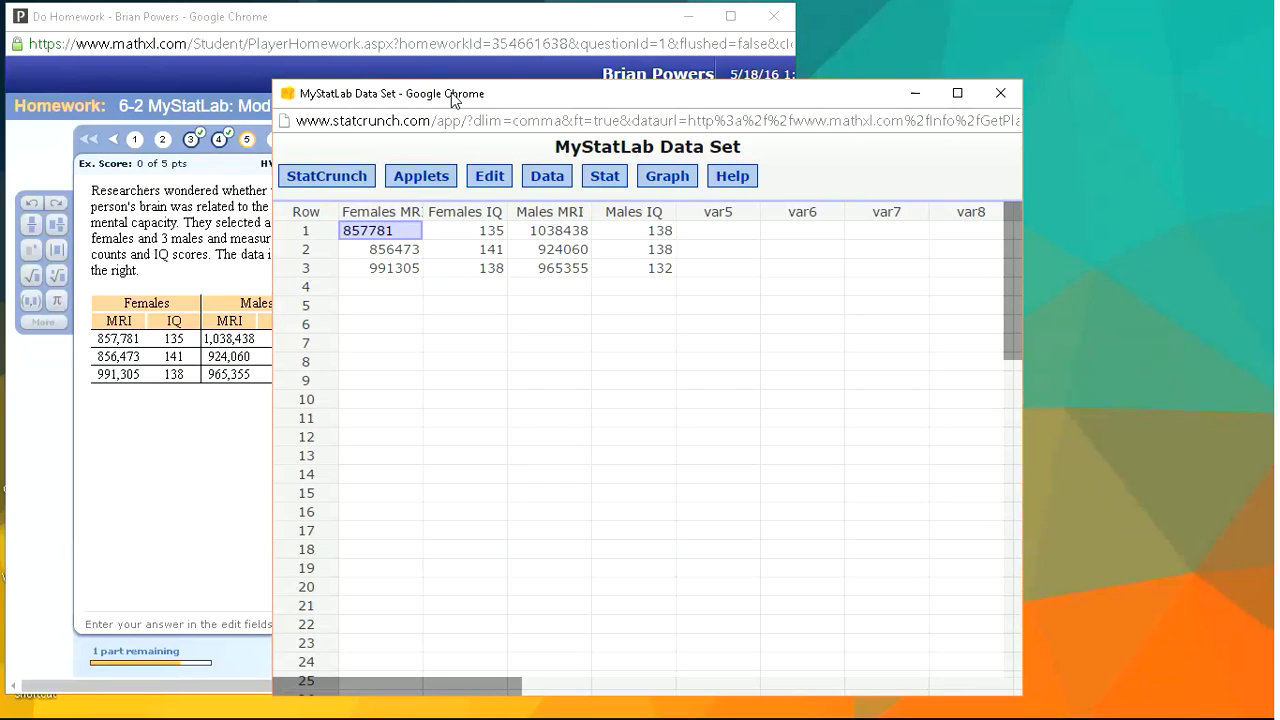
drag(451, 92, 735, 130)
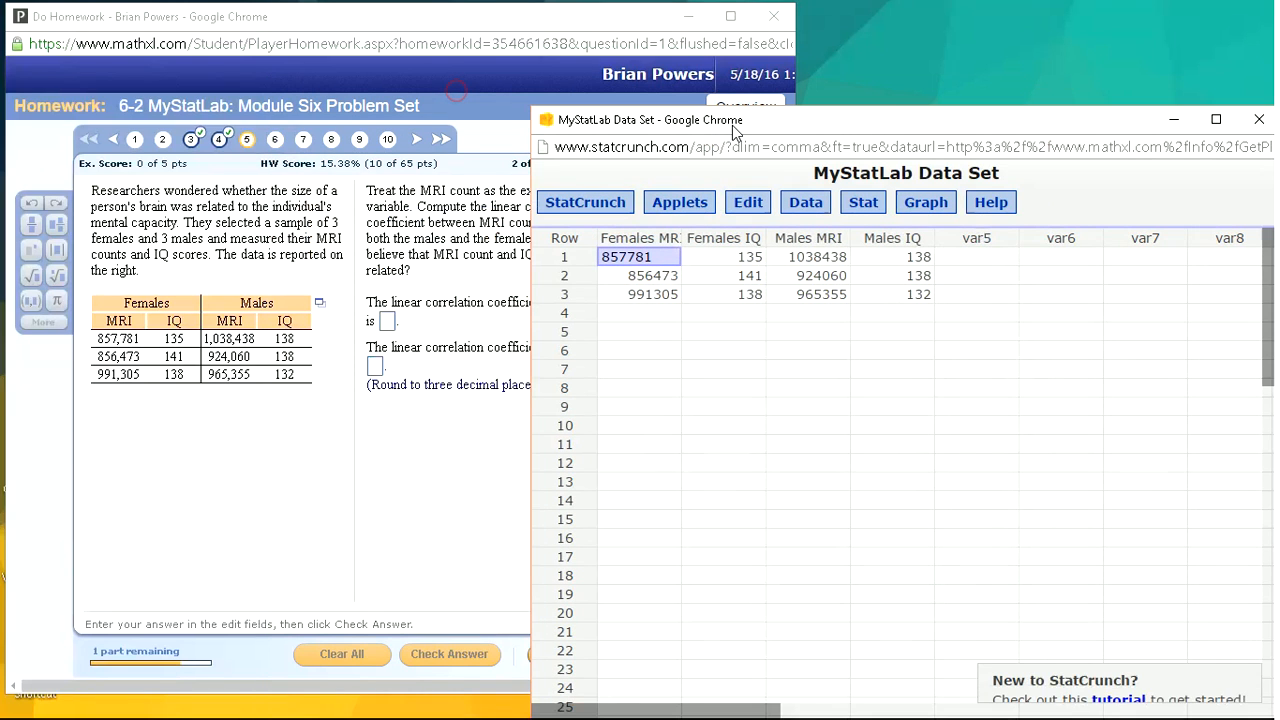
Step: Compute the correlation between the Females MRI and Females IQ columns
click(863, 202)
mouse_move(908, 251)
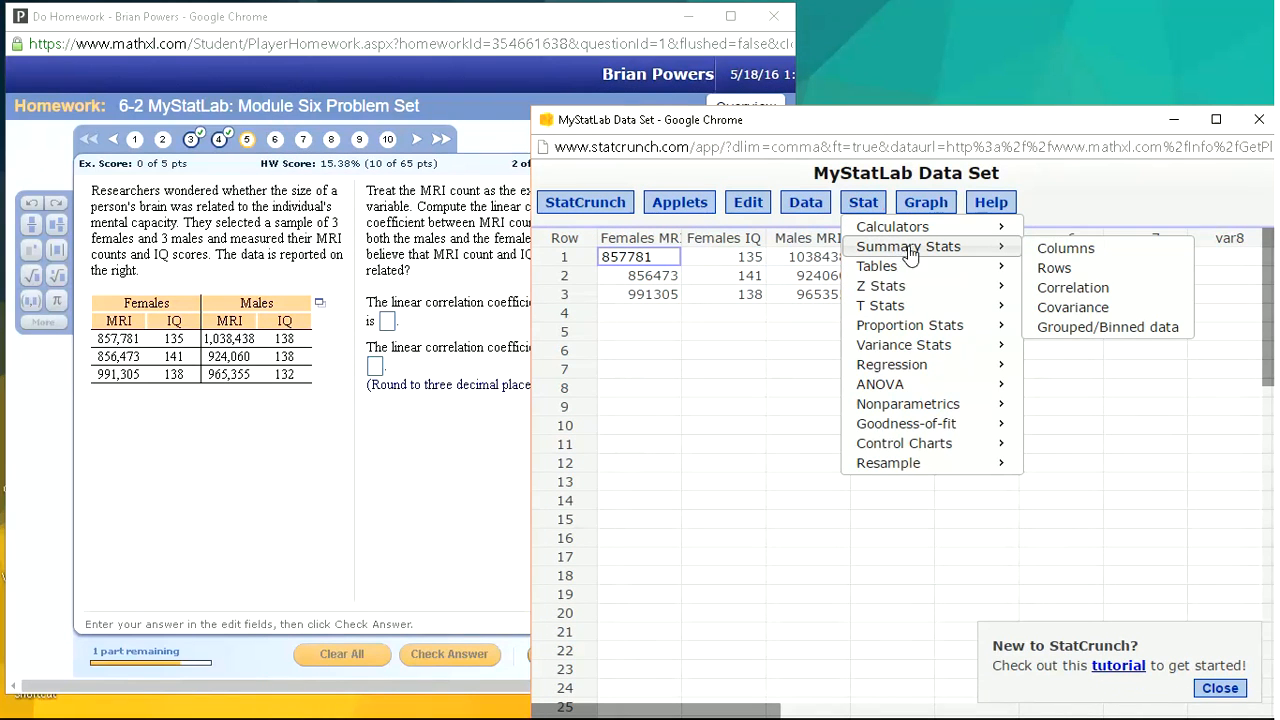
click(1073, 290)
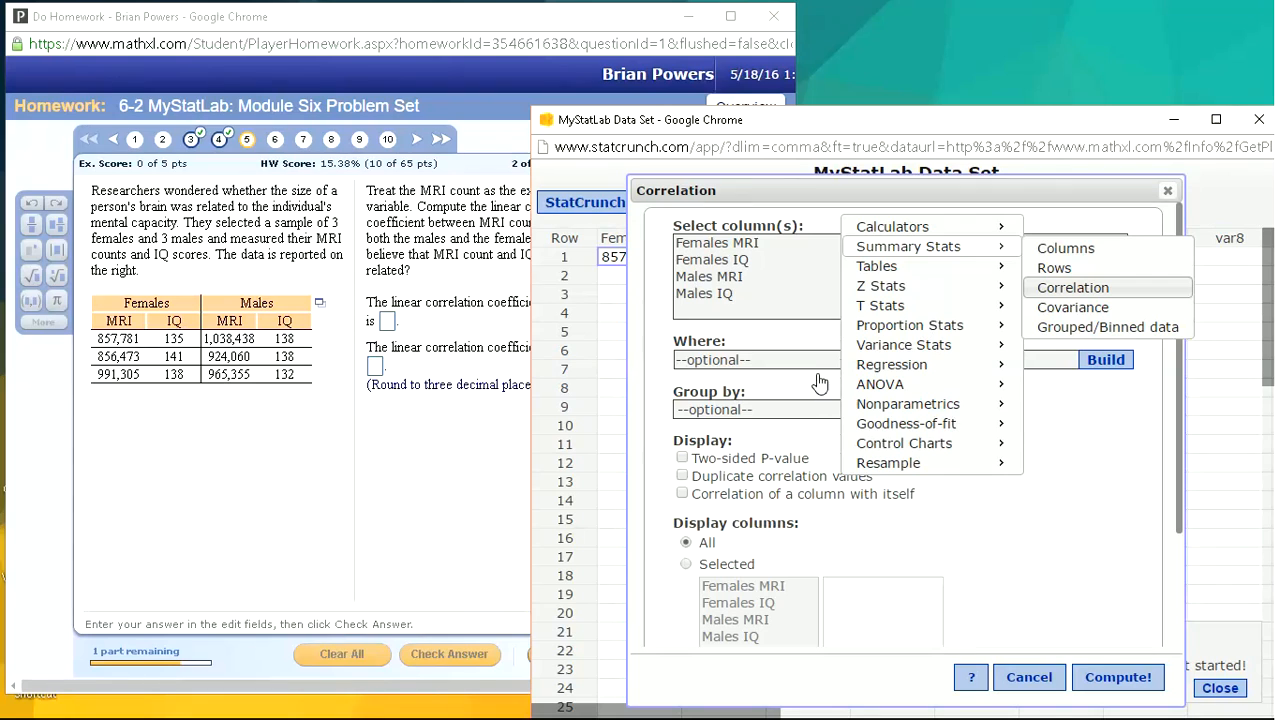
click(715, 245)
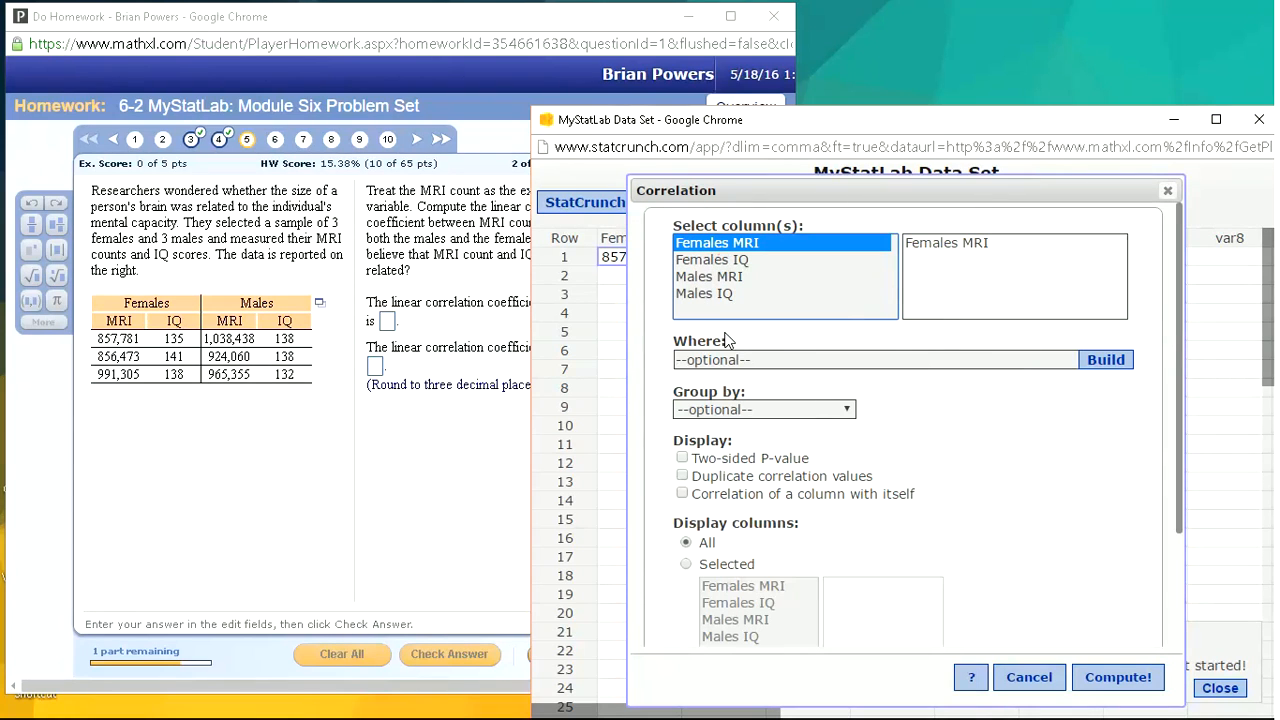
shift+click(718, 294)
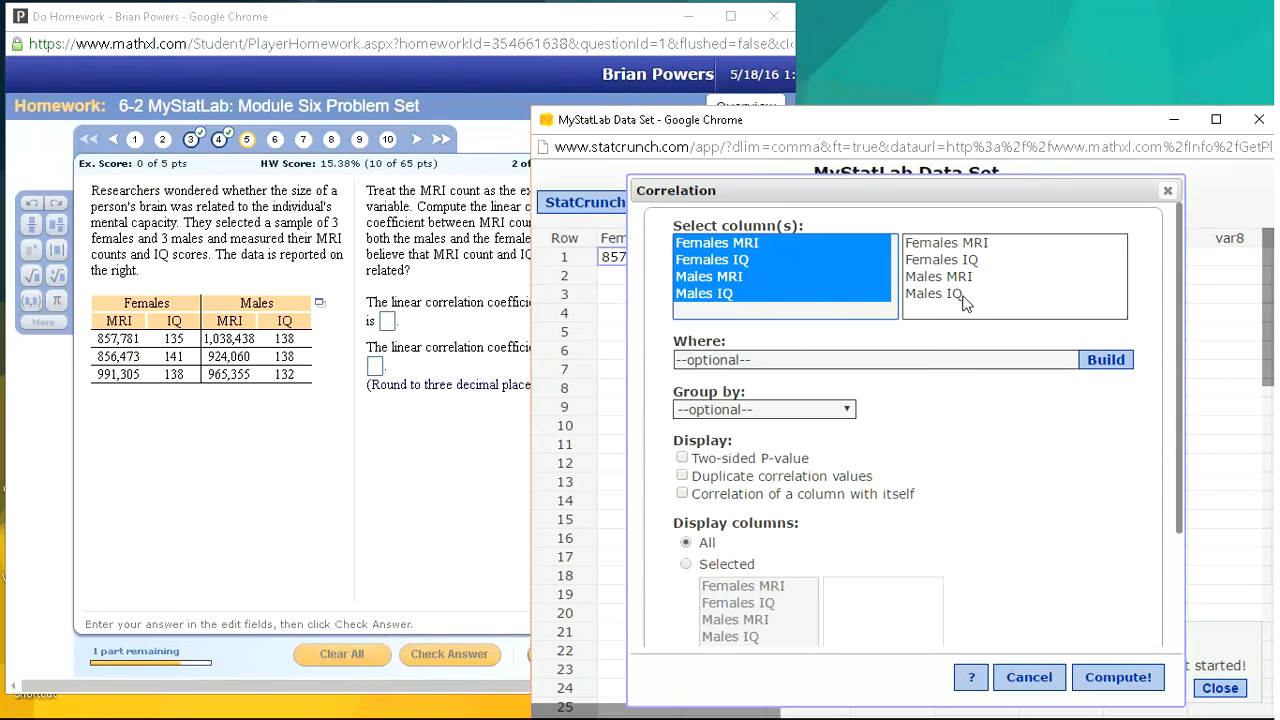
click(748, 244)
shift+click(745, 260)
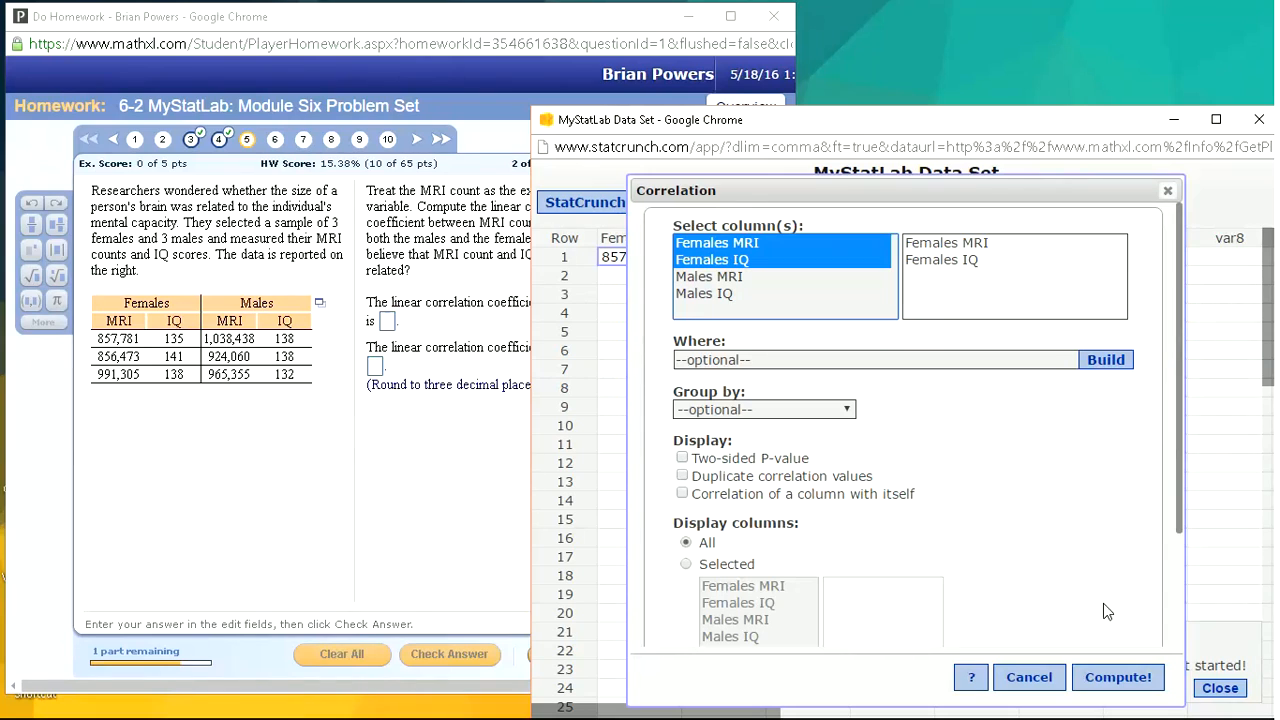
click(1120, 677)
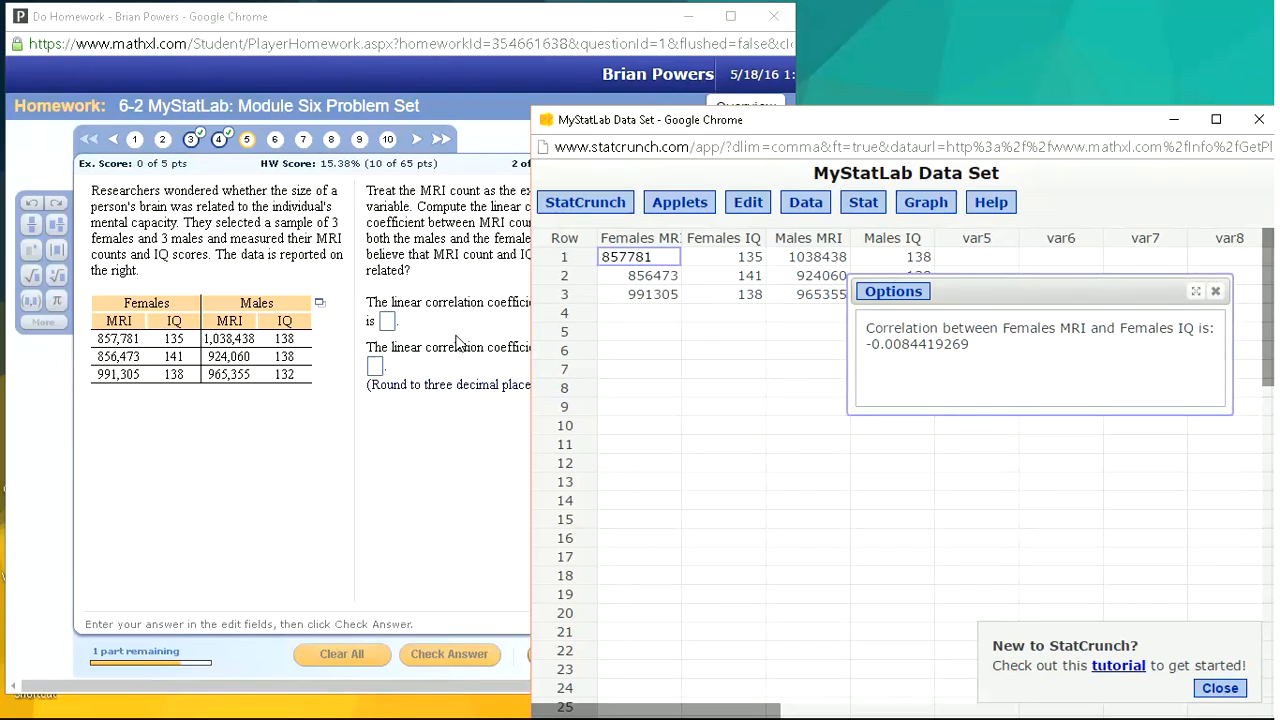
Step: Copy -0.008 from the correlation result into the homework as the females' linear correlation coefficient
drag(910, 350, 866, 346)
key(ctrl+c)
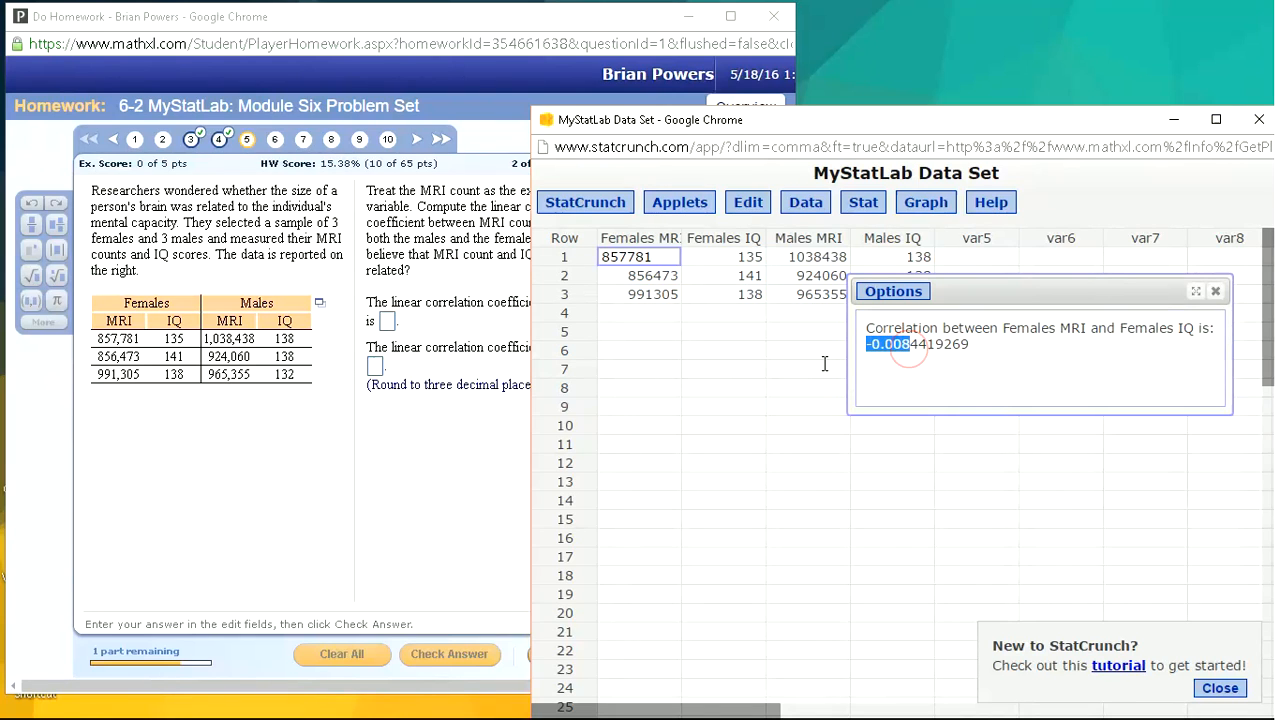
click(395, 327)
key(ctrl+v)
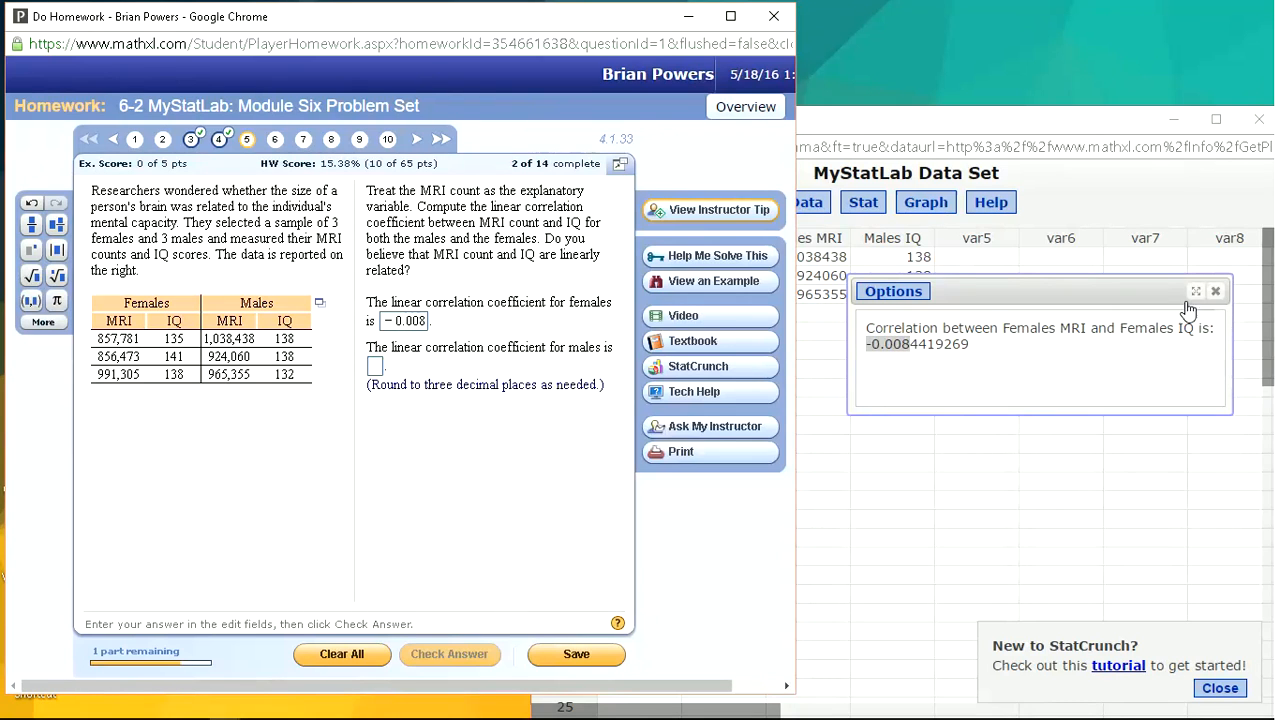
Step: Edit the correlation to use the Males MRI and Males IQ columns and recompute it
click(895, 292)
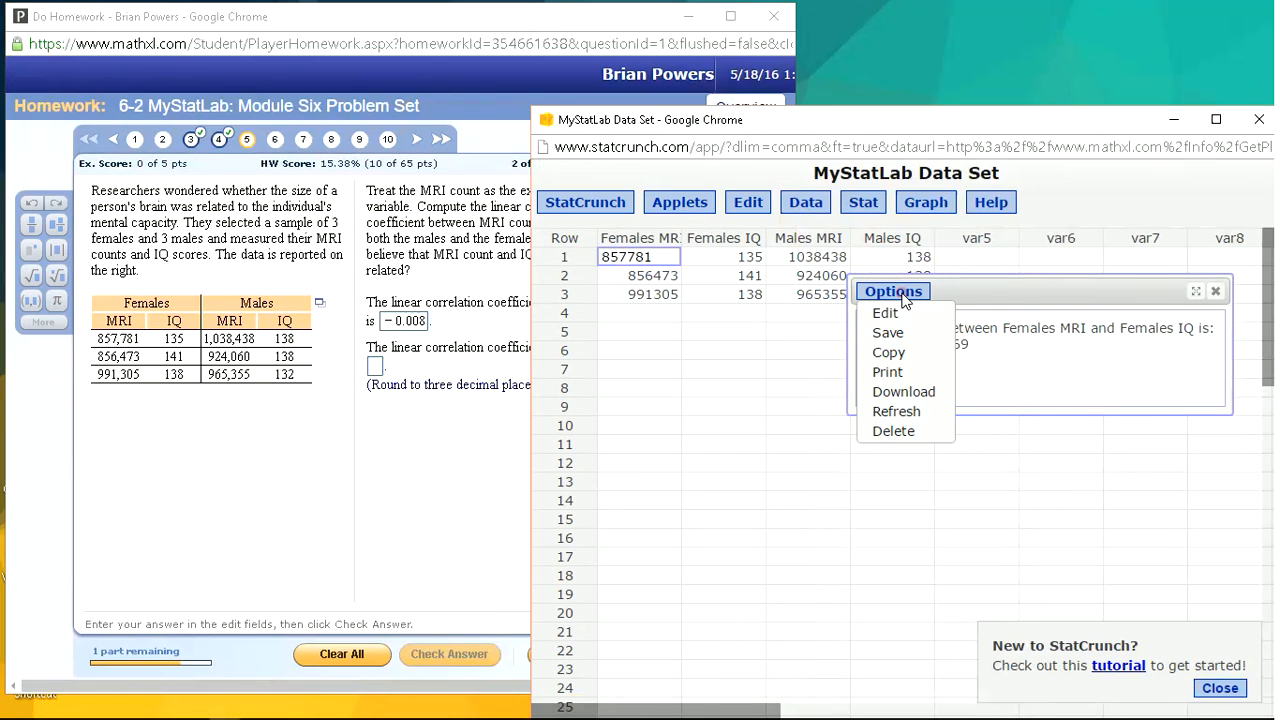
click(885, 313)
click(728, 263)
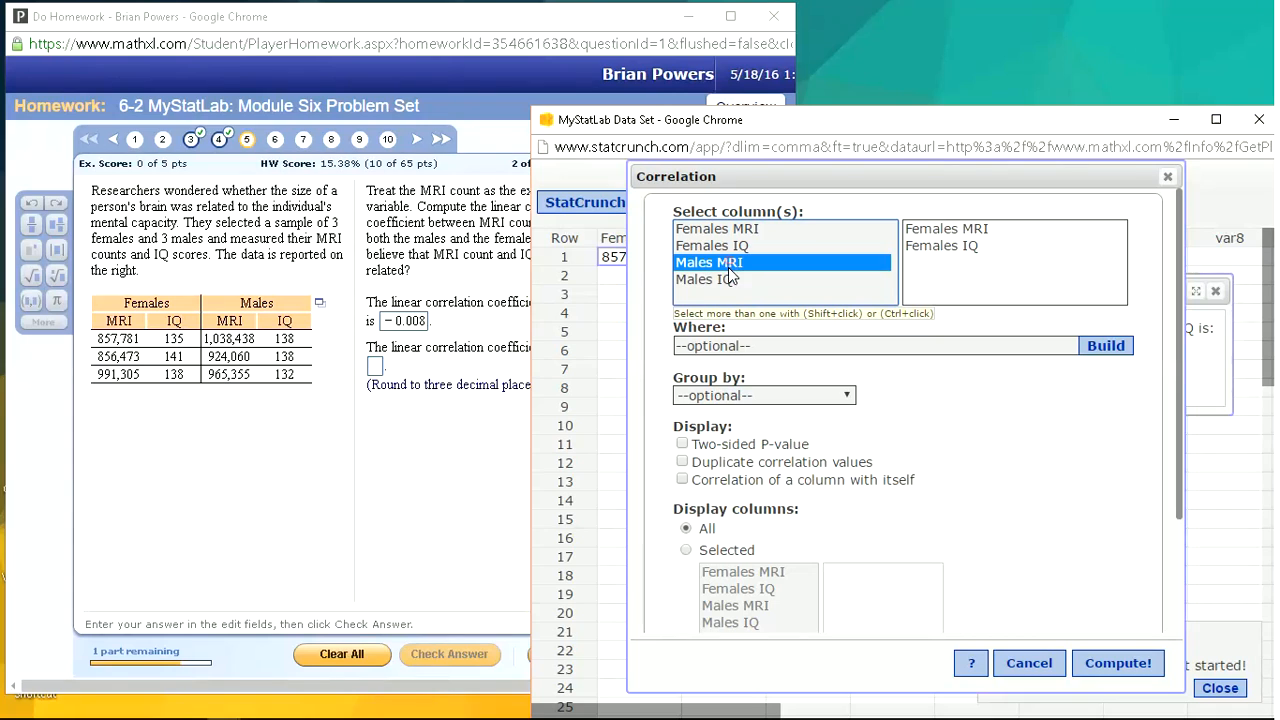
shift+click(713, 280)
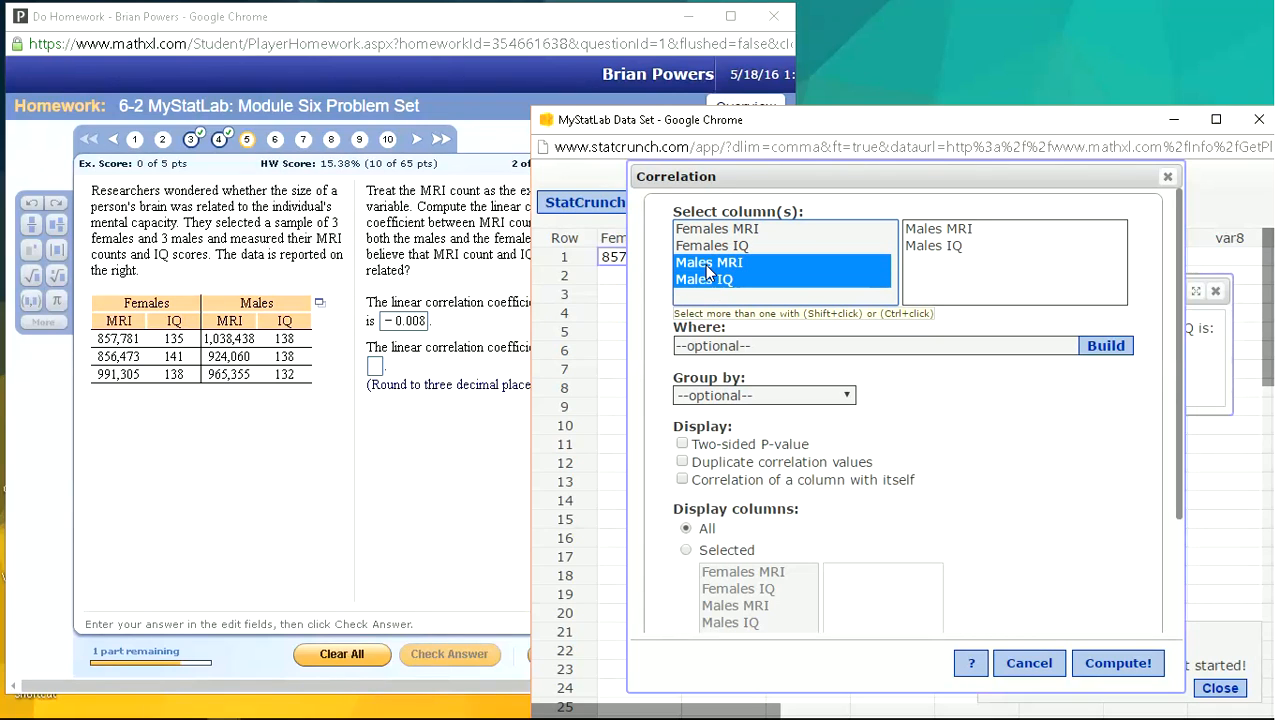
click(1127, 665)
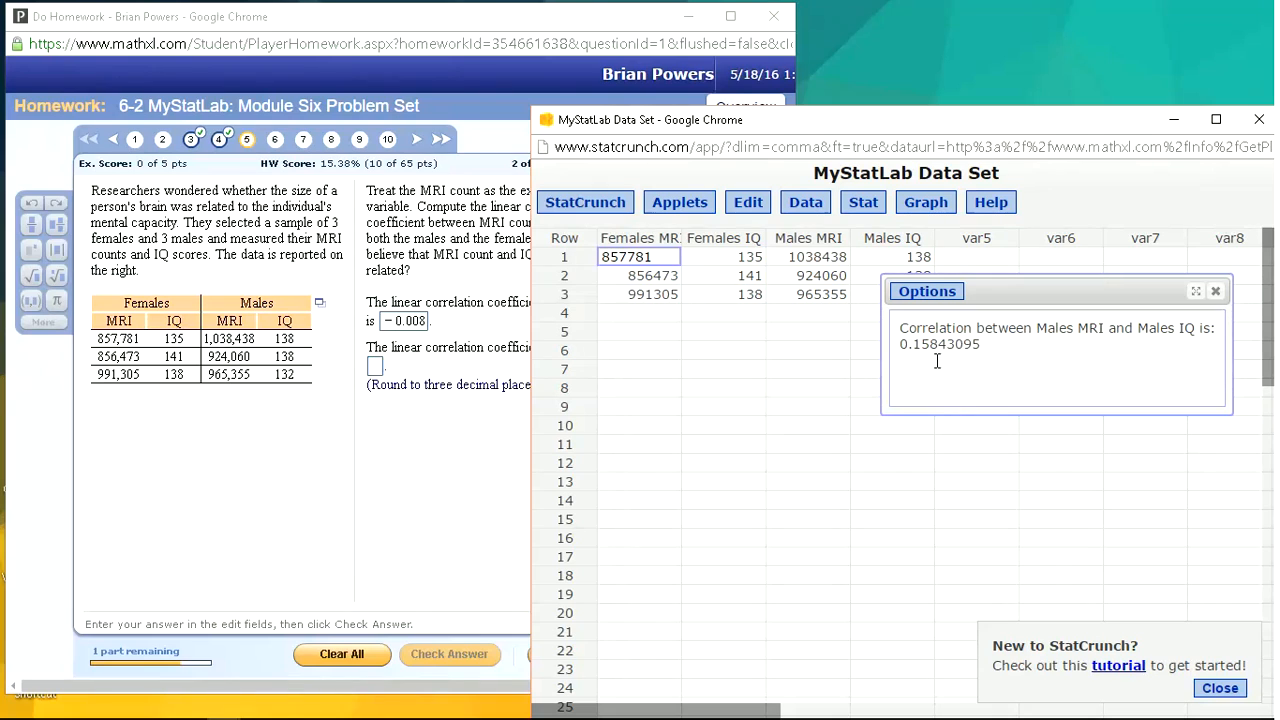
Step: Copy 0.158 from the result into the homework as the males' linear correlation coefficient, check the answers, and continue to the final part
drag(937, 349, 900, 347)
key(ctrl+c)
click(375, 366)
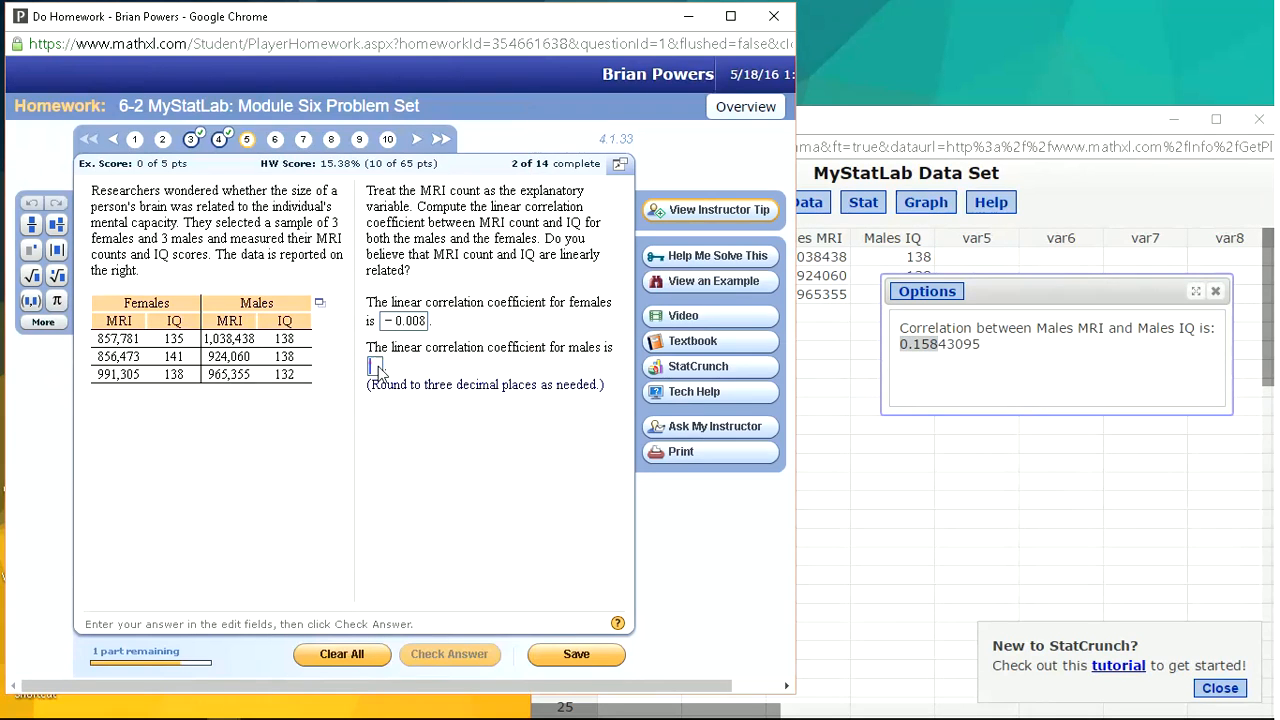
key(ctrl+v)
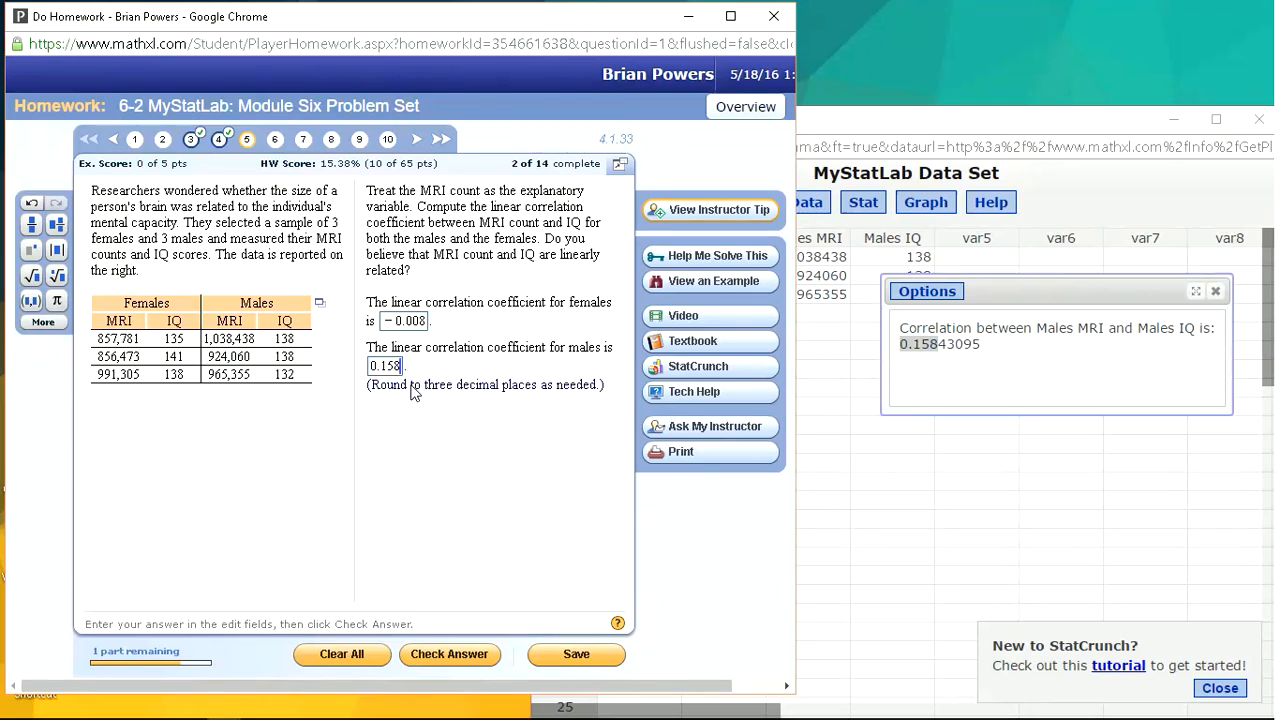
key(Return)
click(386, 423)
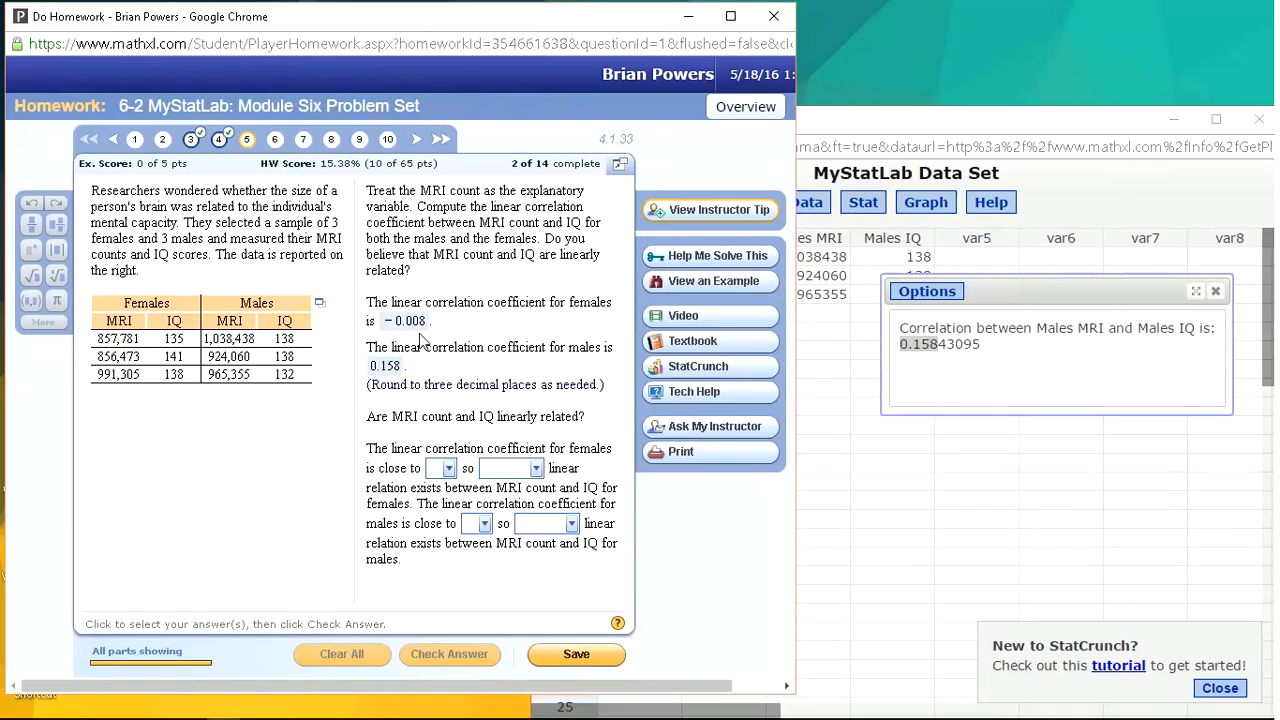
Step: Complete the conclusion statements with coefficients close to 0 and no linear relation for both females and males
click(445, 470)
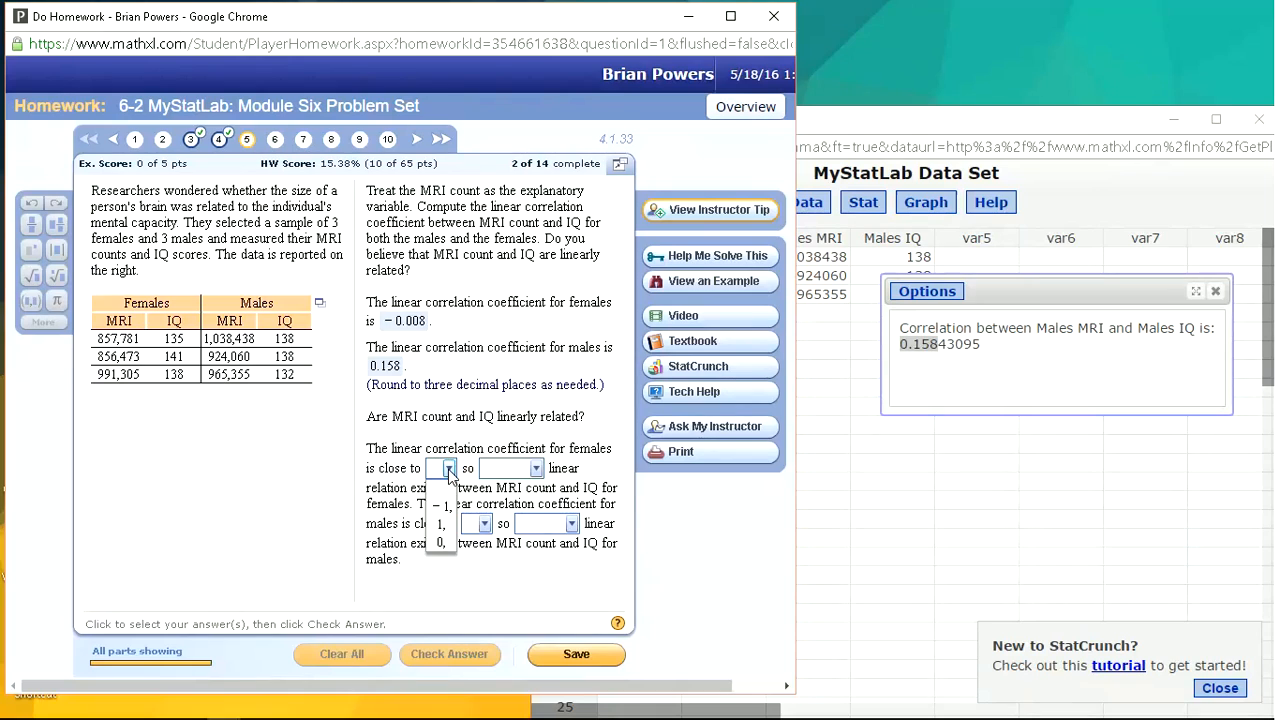
click(441, 543)
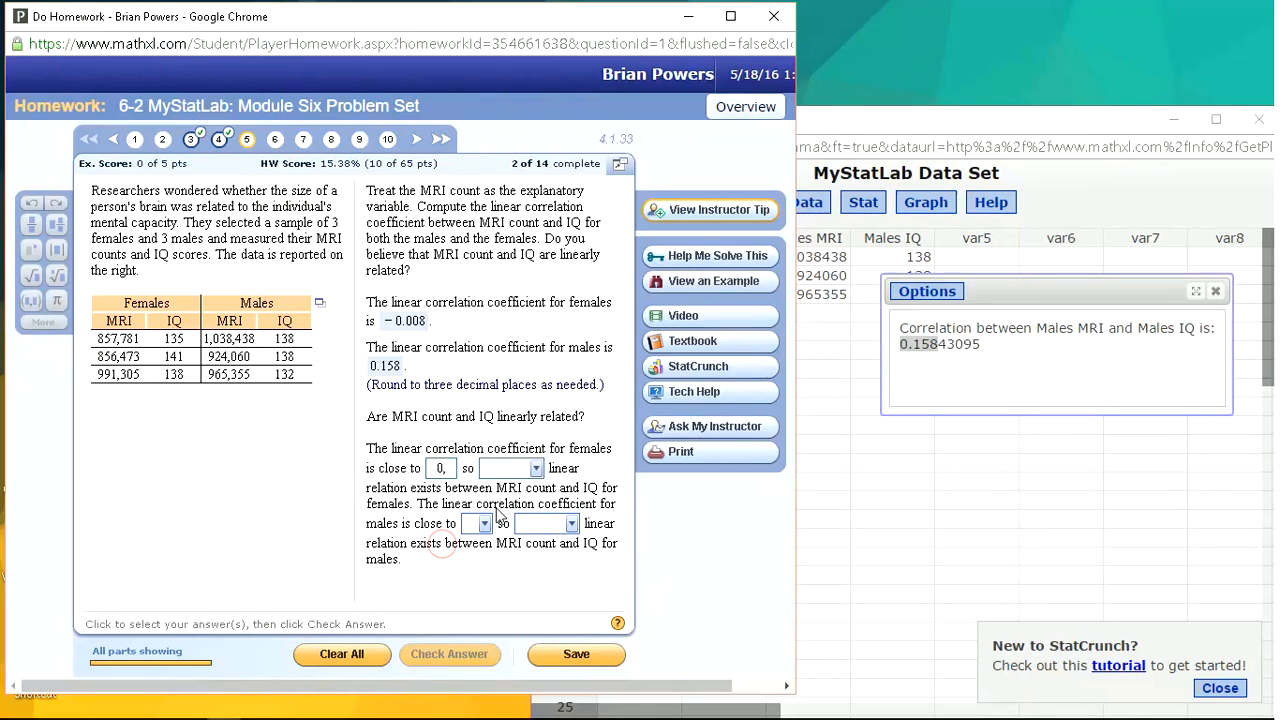
click(536, 468)
click(525, 516)
click(484, 524)
click(478, 563)
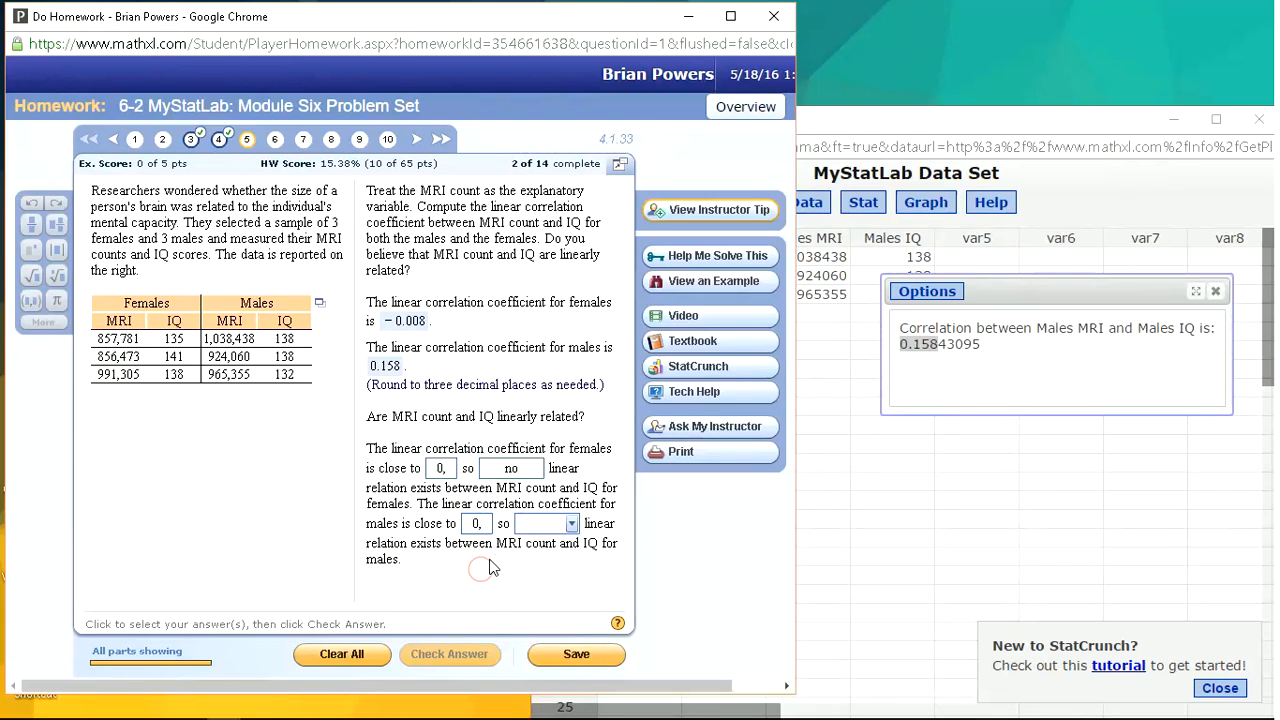
click(570, 526)
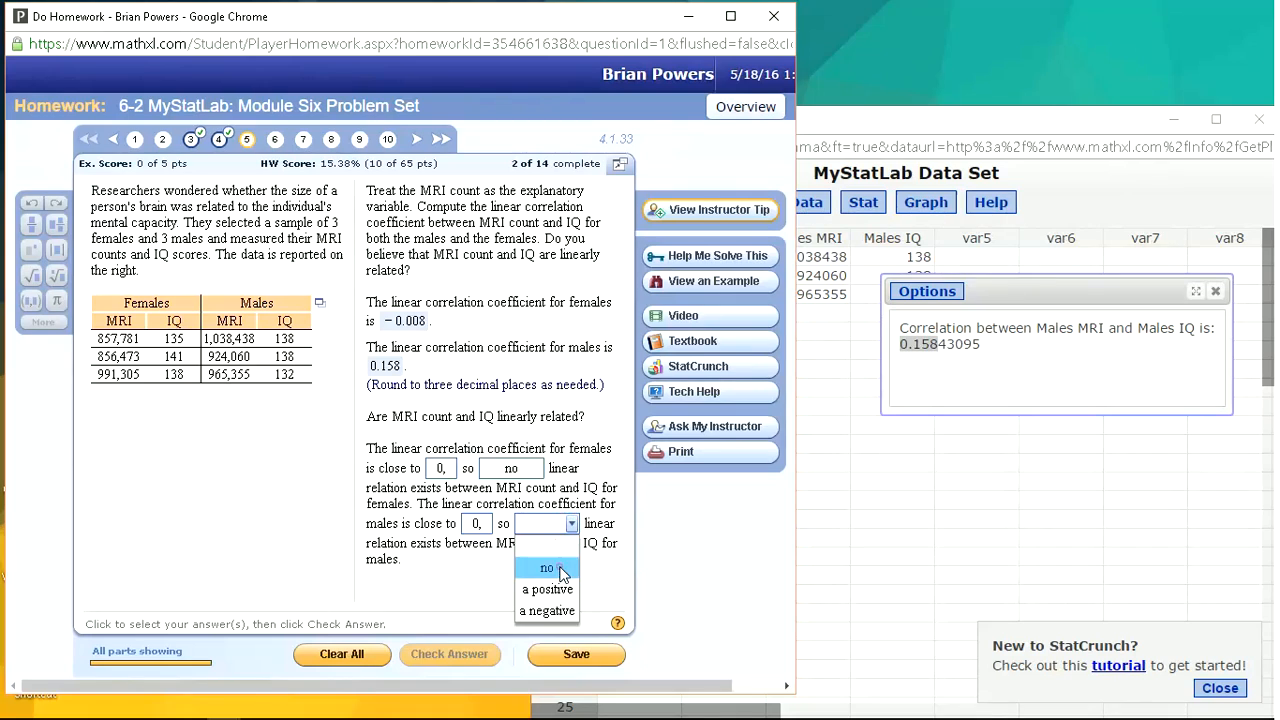
click(556, 566)
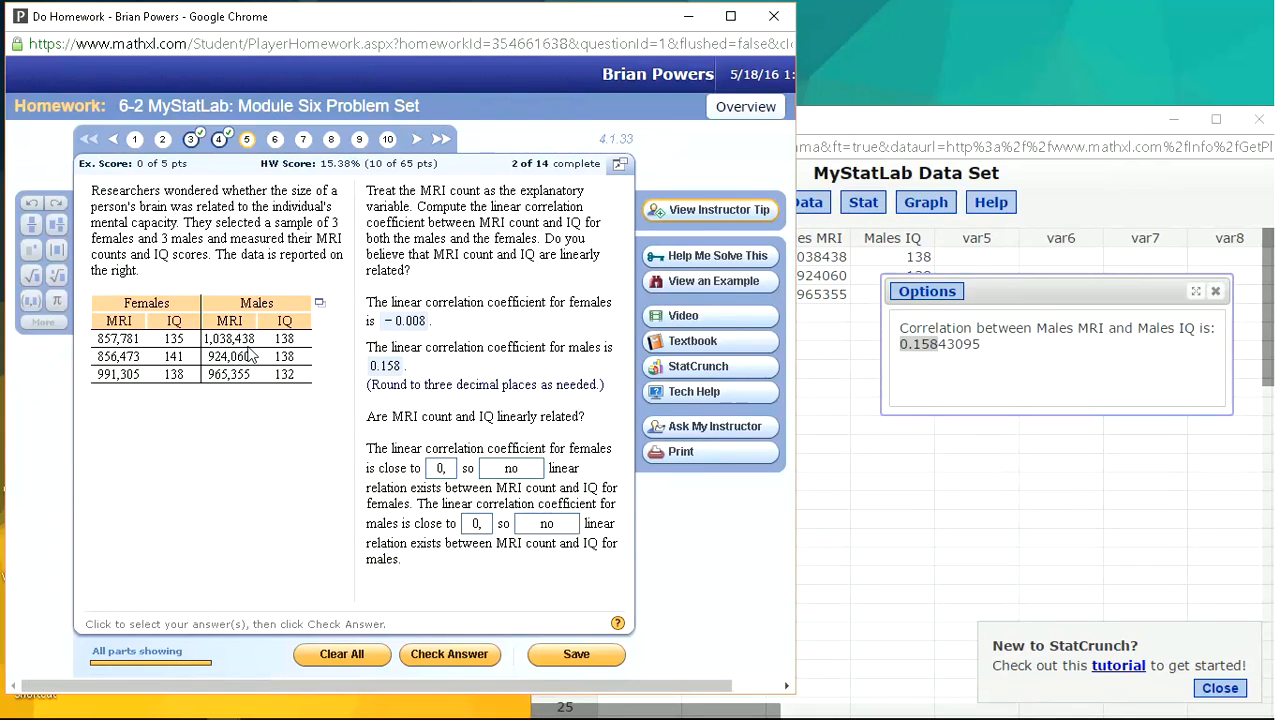
Step: Recompute the males' MRI and IQ correlation in StatCrunch with the two-sided P-value displayed, and examine the P-value
click(1052, 298)
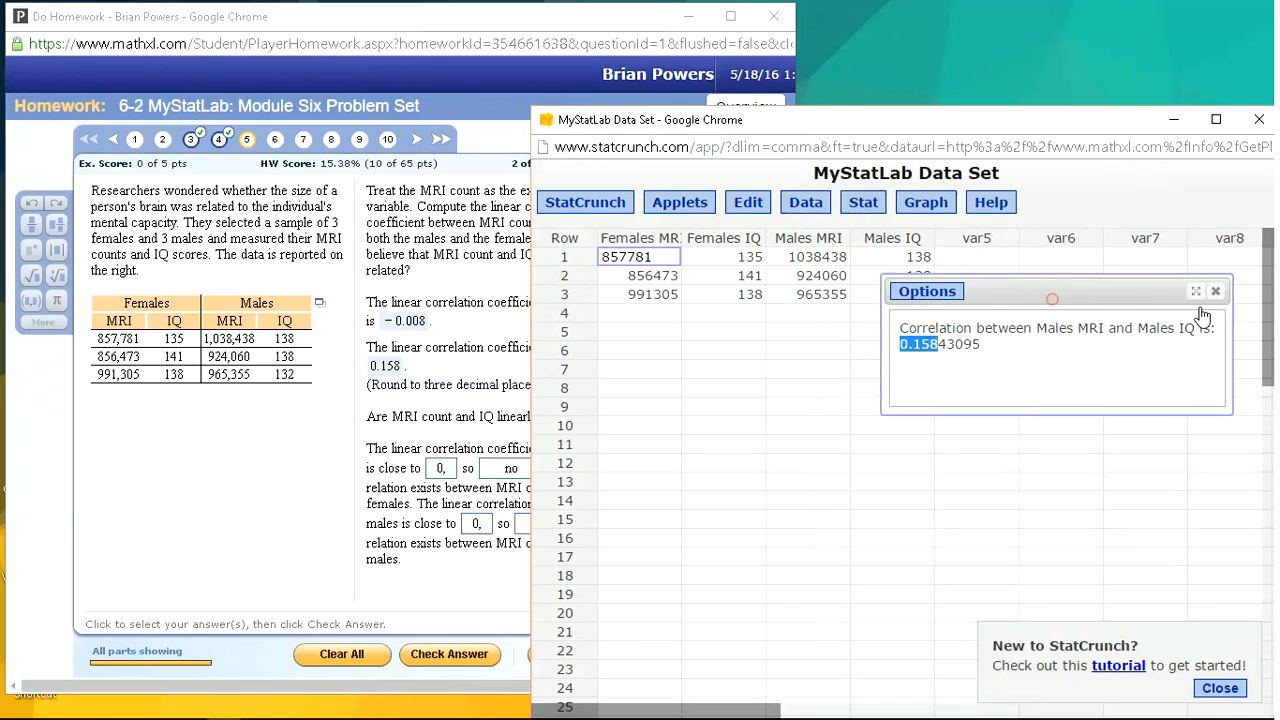
click(920, 294)
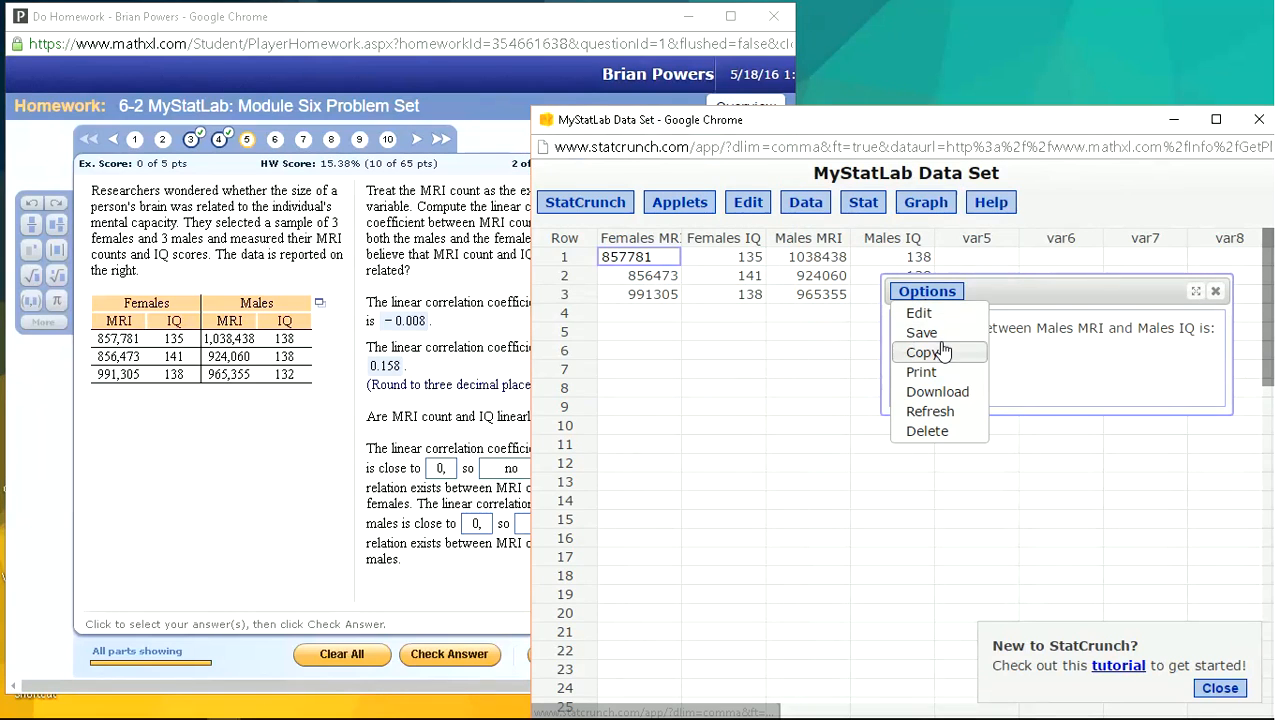
click(922, 314)
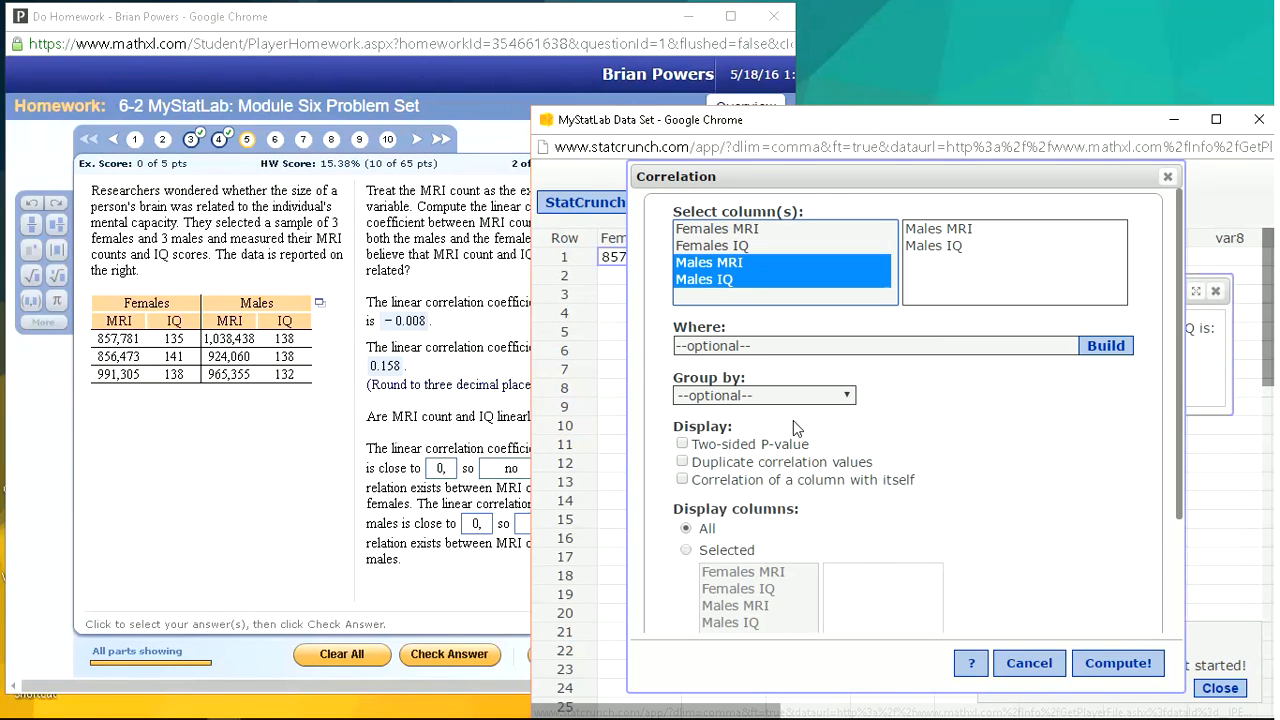
click(683, 443)
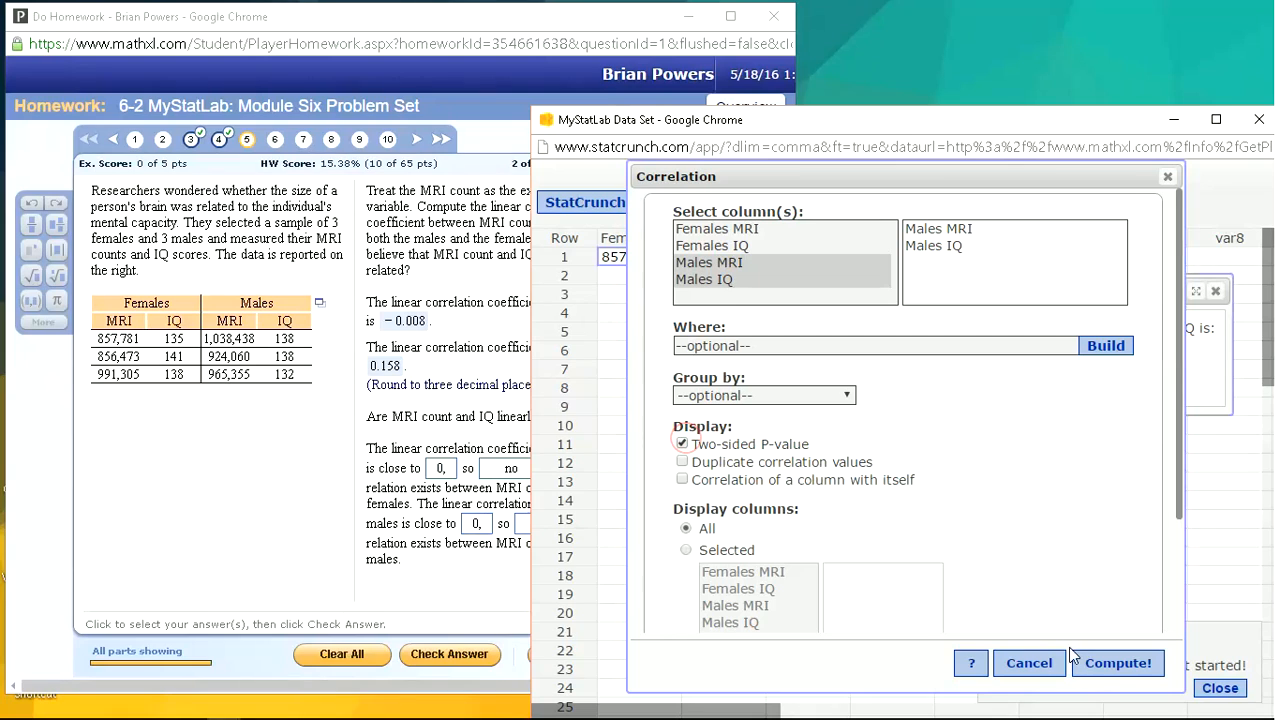
click(1103, 670)
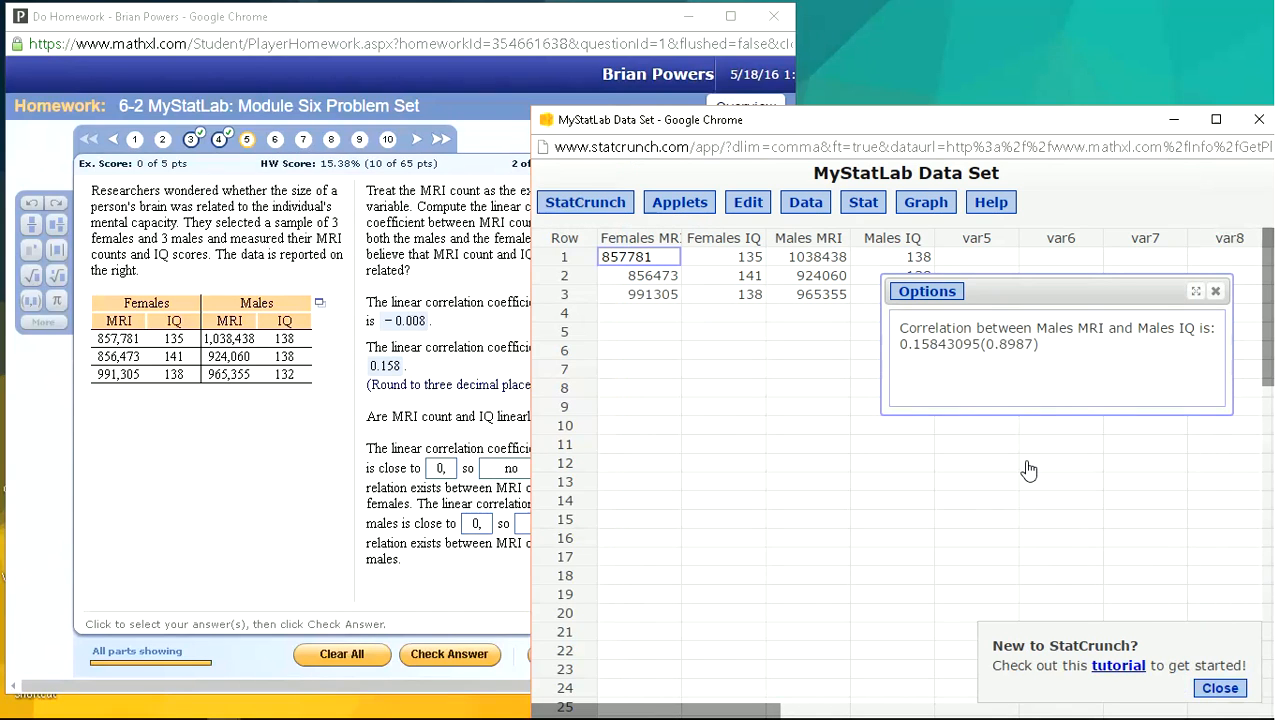
drag(1040, 346, 989, 345)
click(1009, 347)
click(1058, 346)
drag(1035, 346, 996, 345)
click(997, 354)
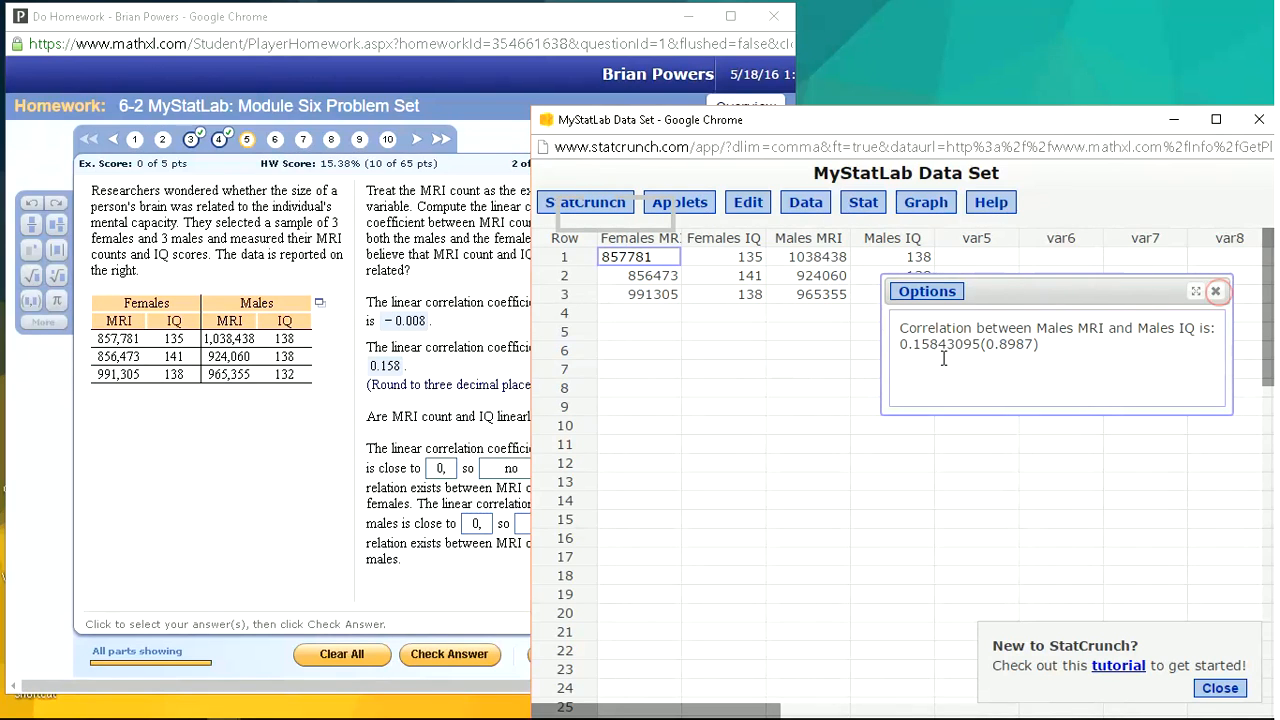
Step: Return to the homework, check the linear relation answers of question 5, and dismiss the feedback
click(443, 415)
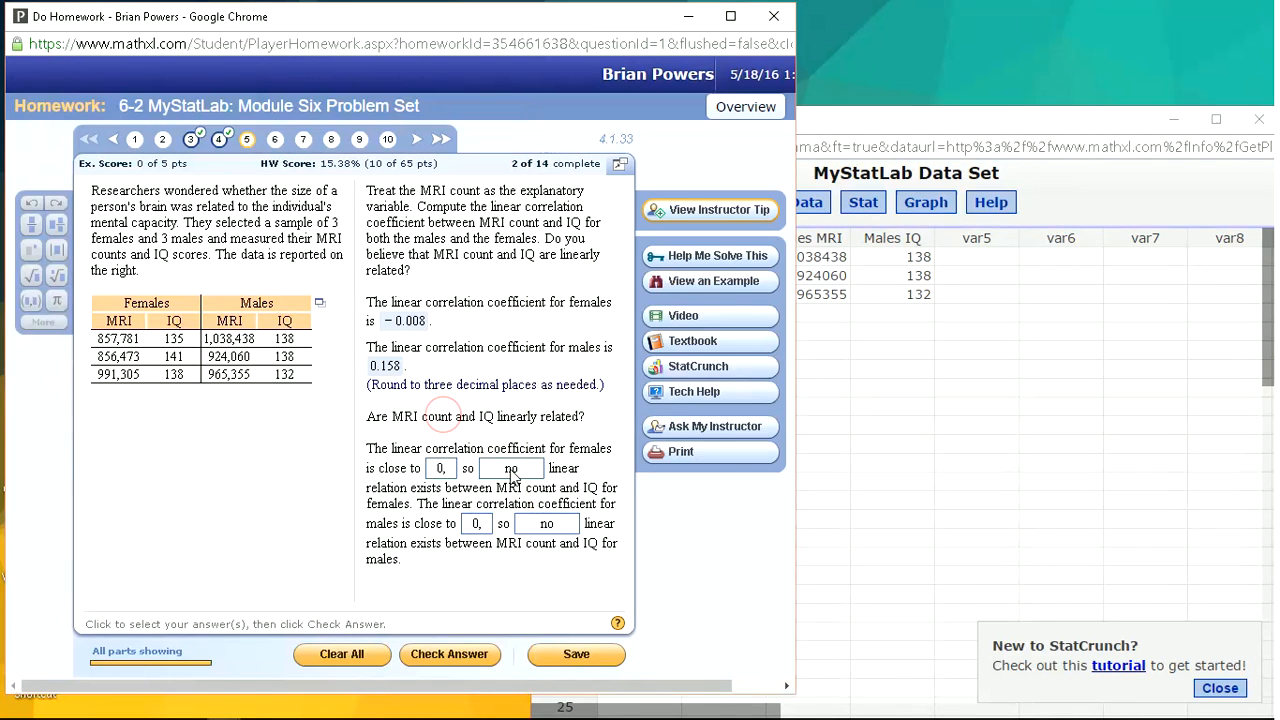
click(465, 662)
click(366, 428)
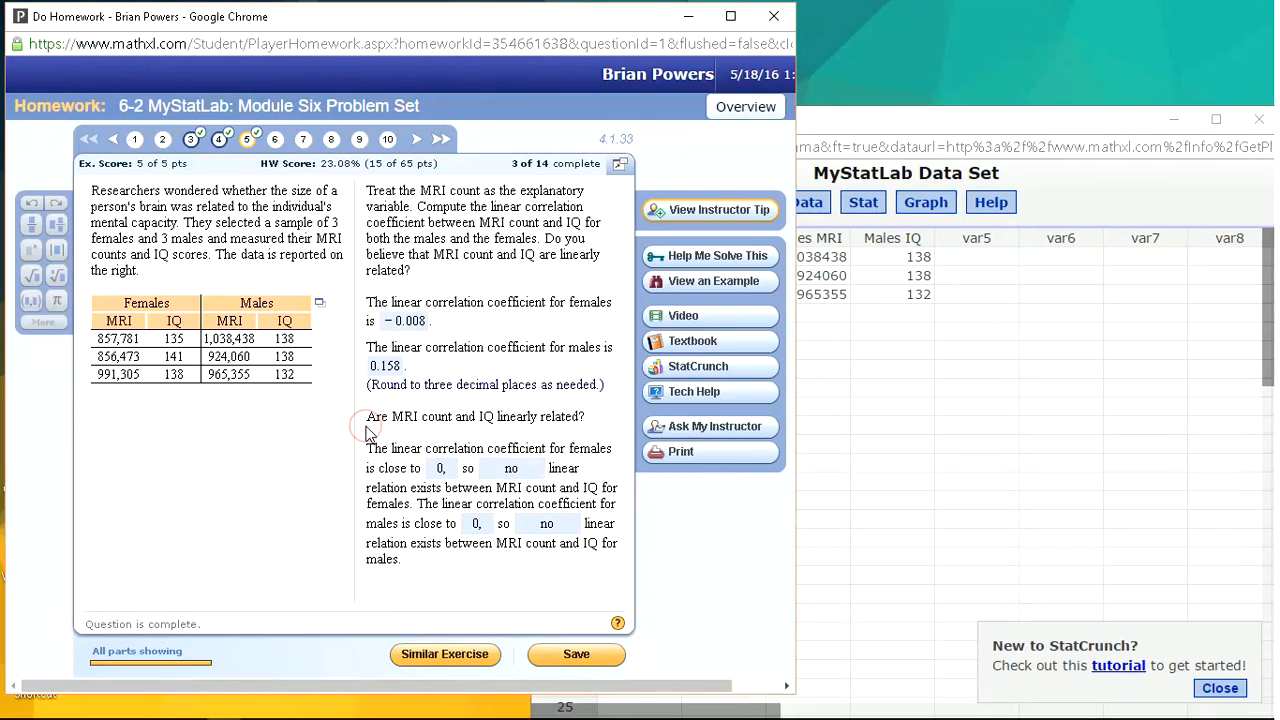
Step: Go to homework question 6 and open its x and y data table in StatCrunch, moving the new window beside the question
click(277, 140)
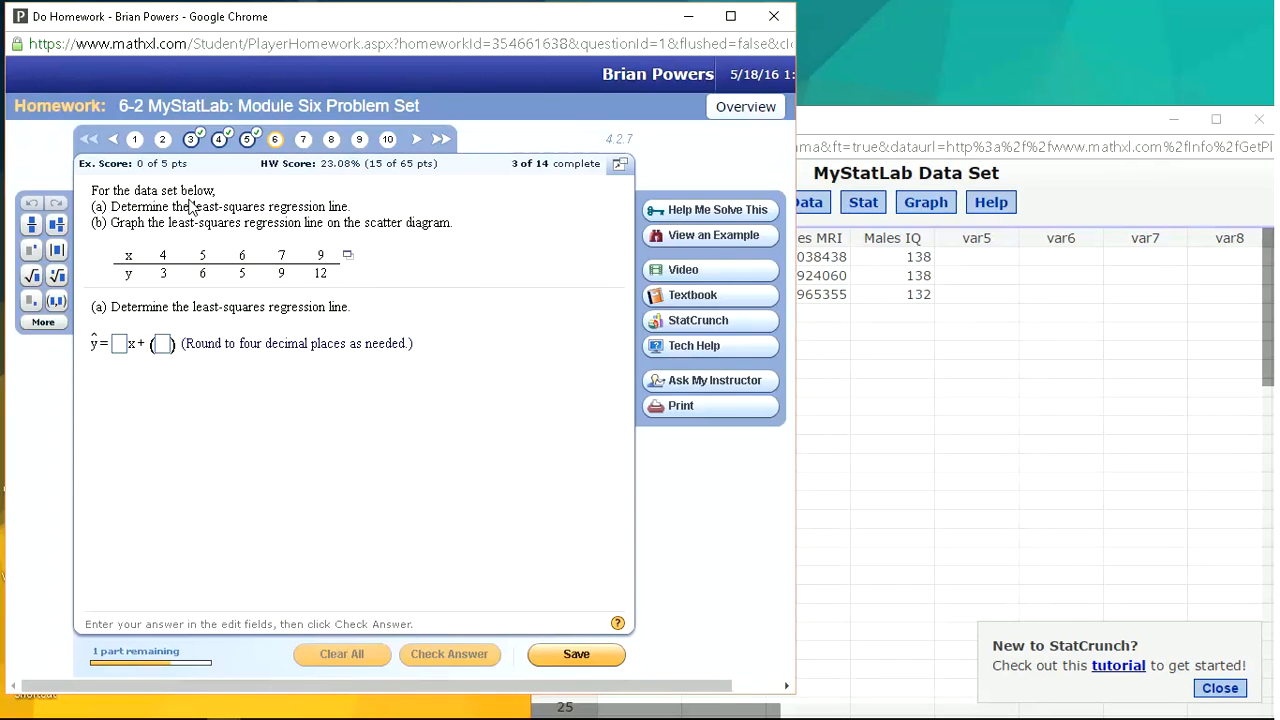
click(349, 258)
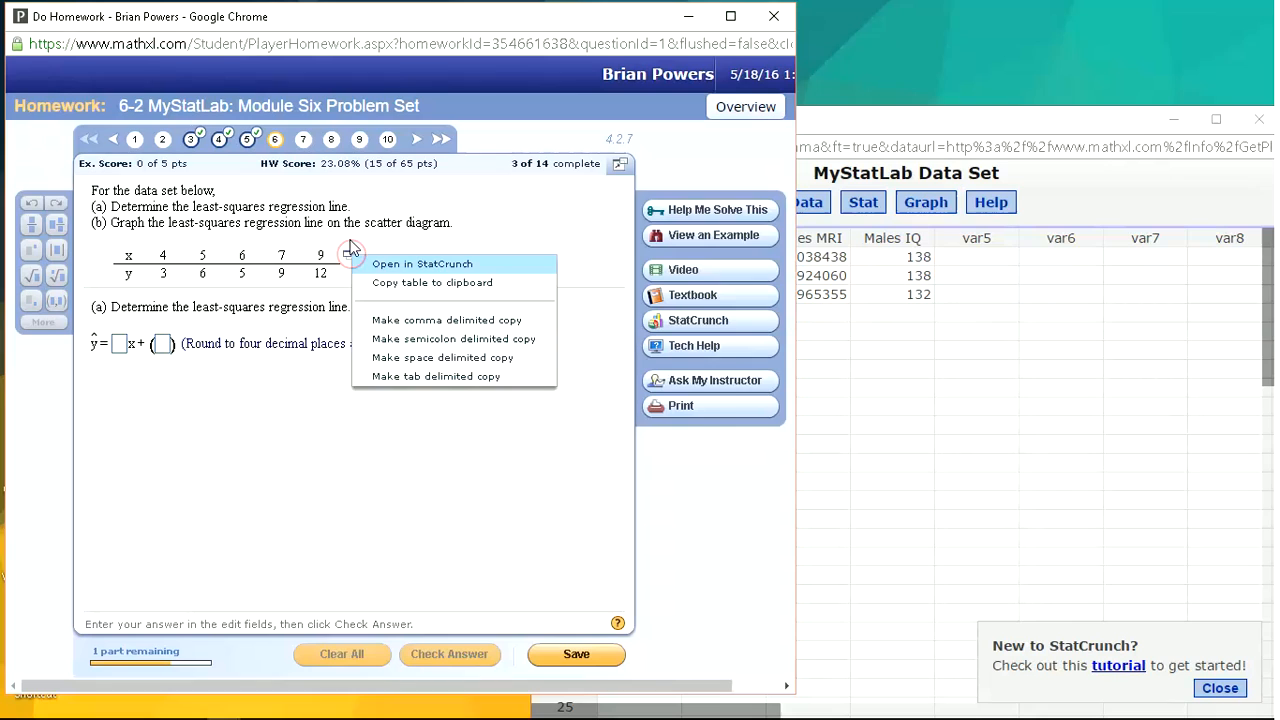
click(403, 264)
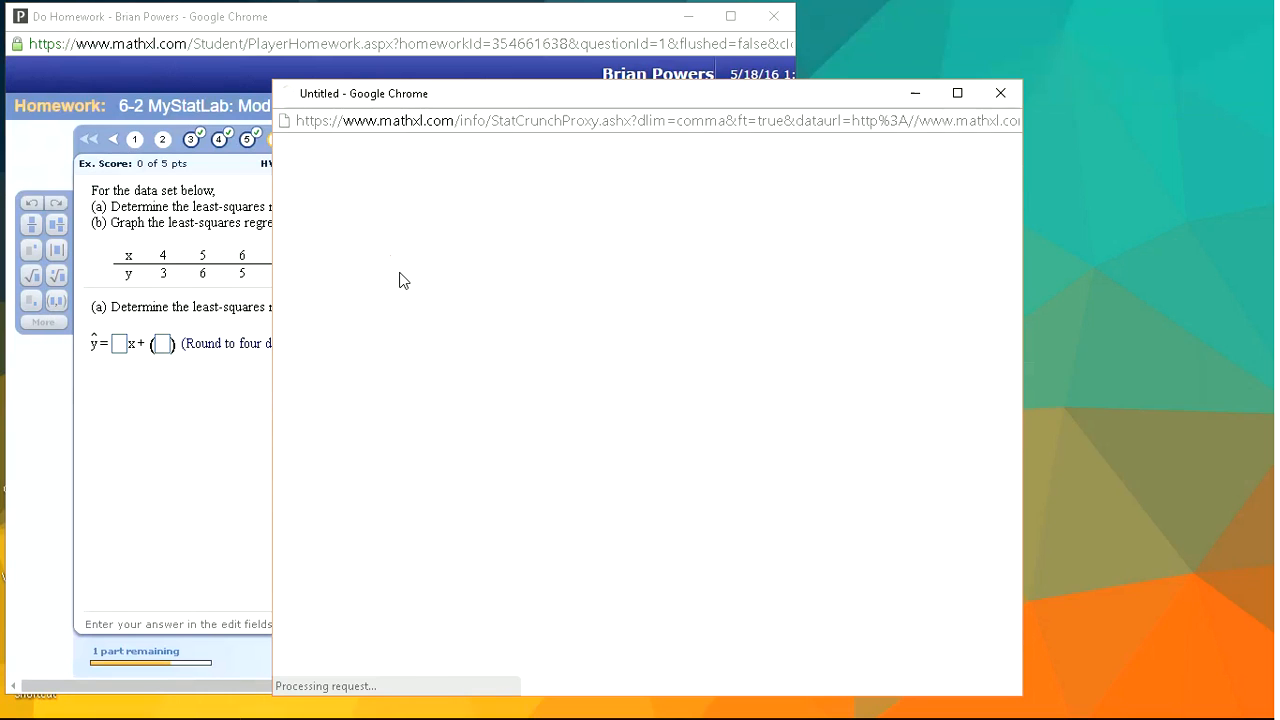
drag(539, 92, 752, 63)
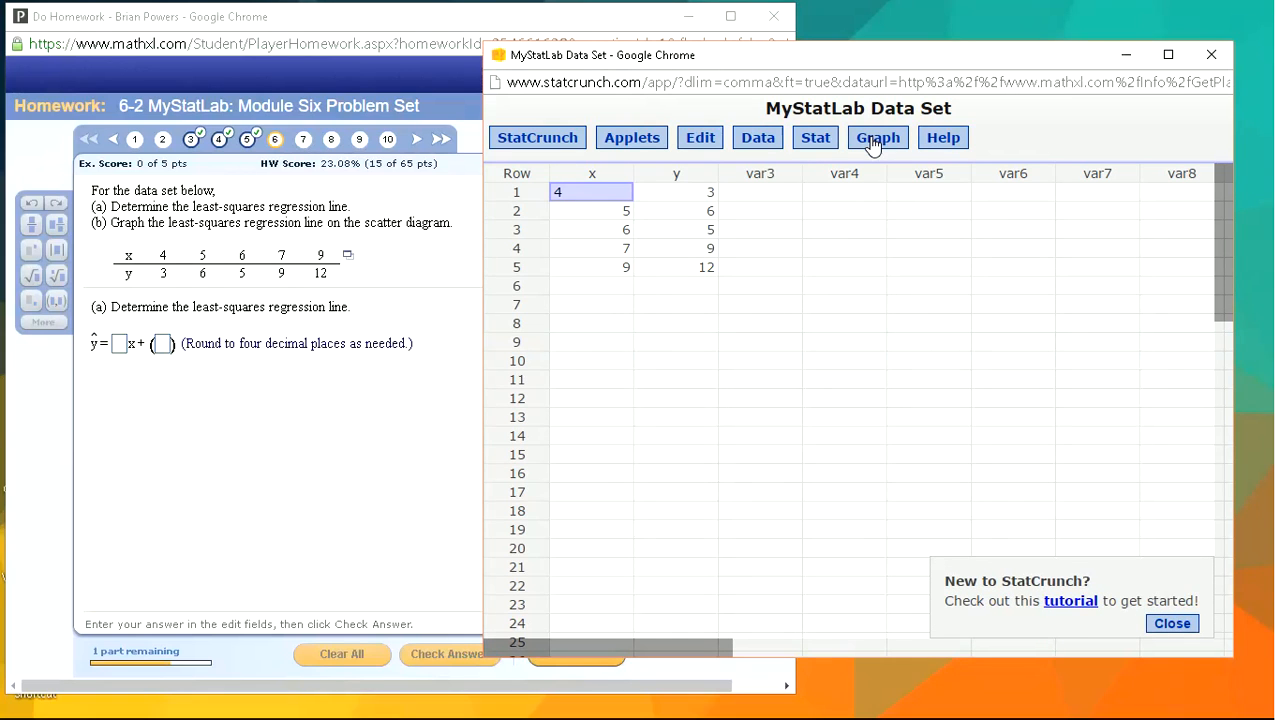
Step: Run a simple linear regression in StatCrunch with x as the X variable and y as the Y variable
click(818, 140)
mouse_move(866, 305)
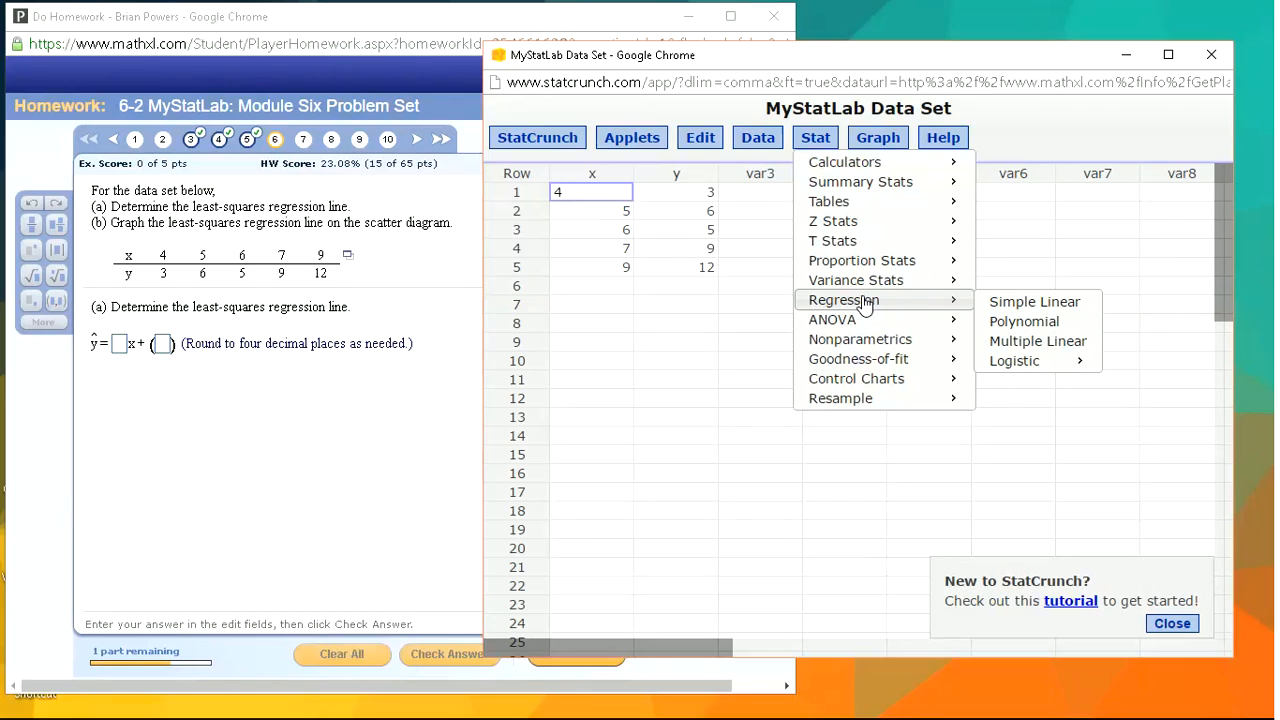
click(1047, 301)
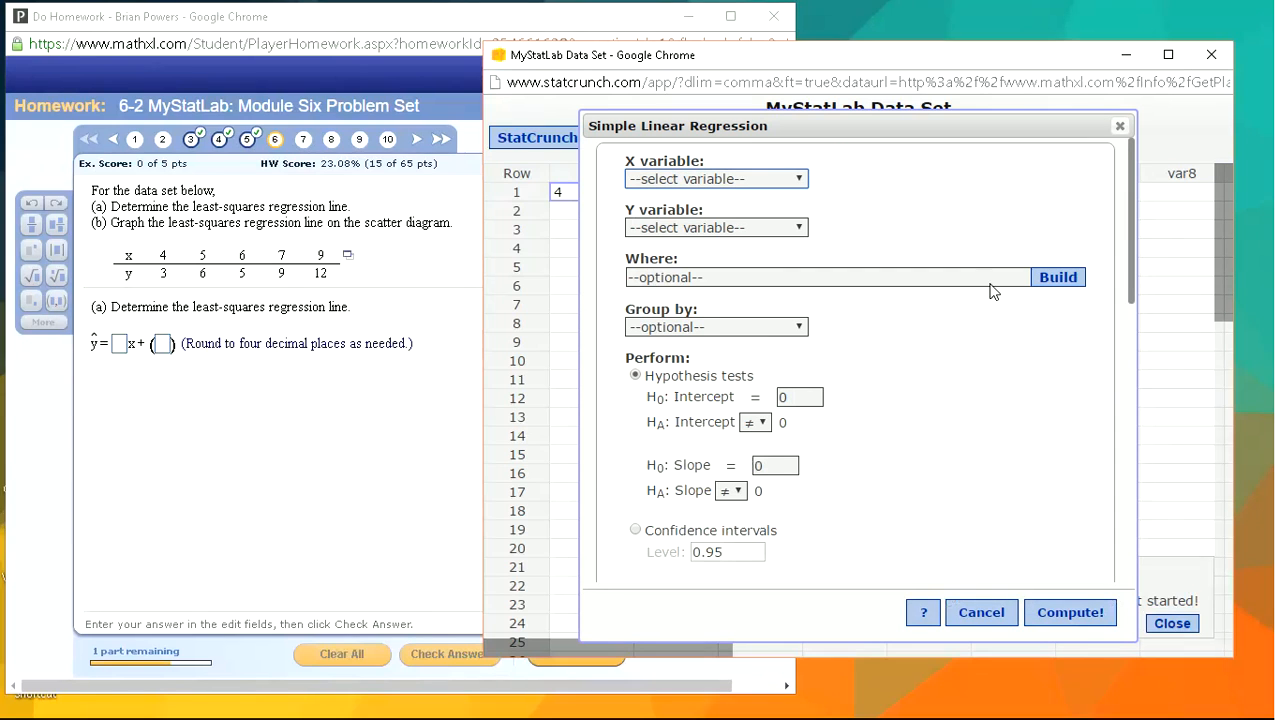
click(676, 178)
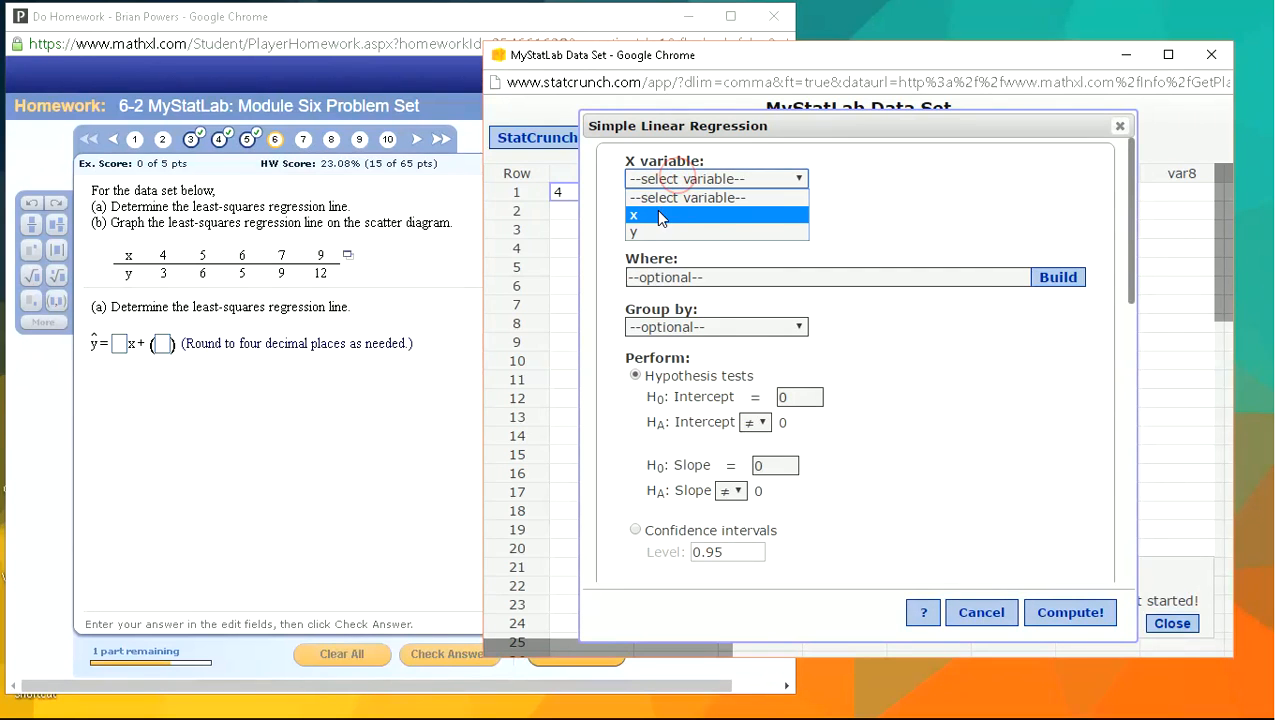
click(660, 216)
click(647, 229)
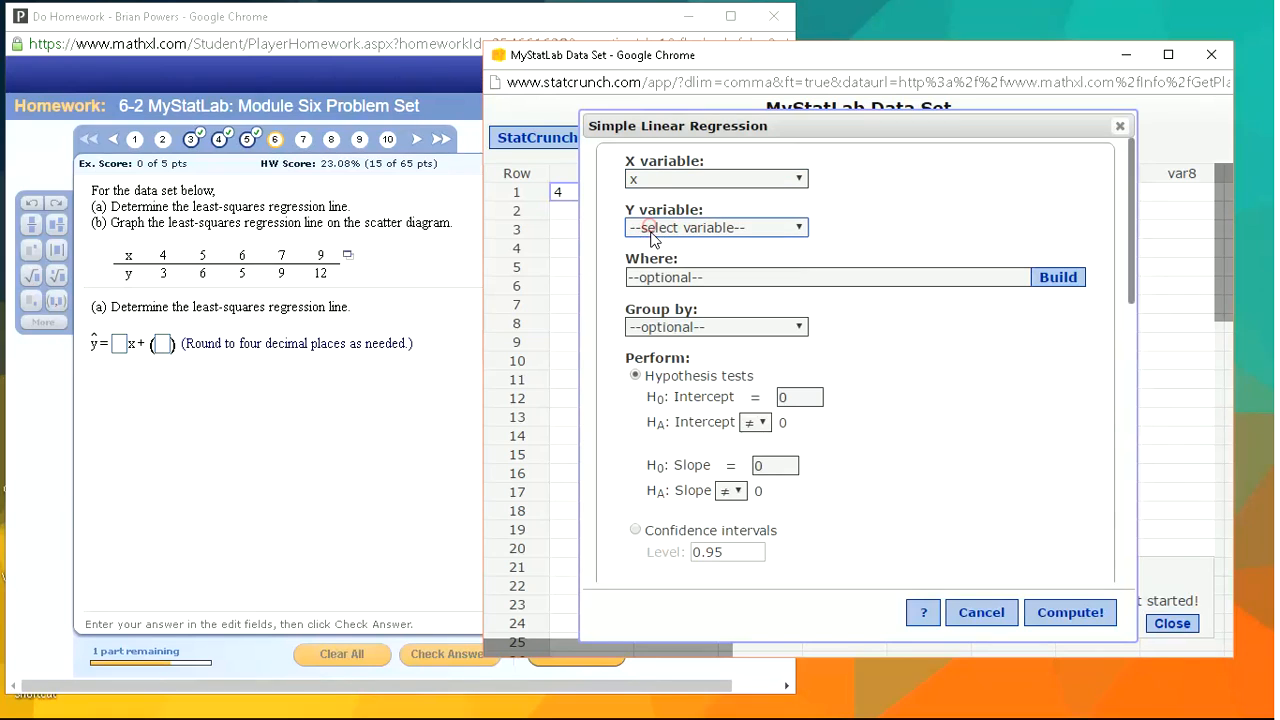
click(650, 236)
click(654, 277)
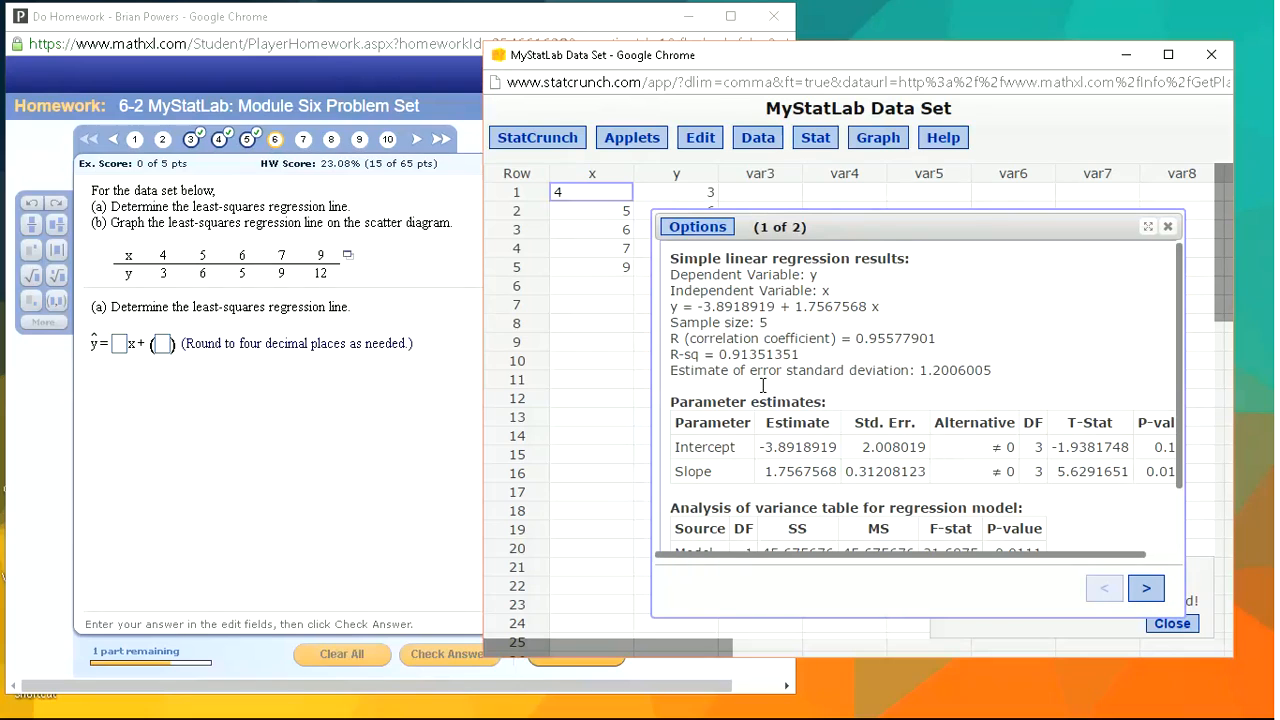
Step: Highlight the regression equation in the results and arrange the StatCrunch and homework windows side by side
drag(882, 307, 670, 307)
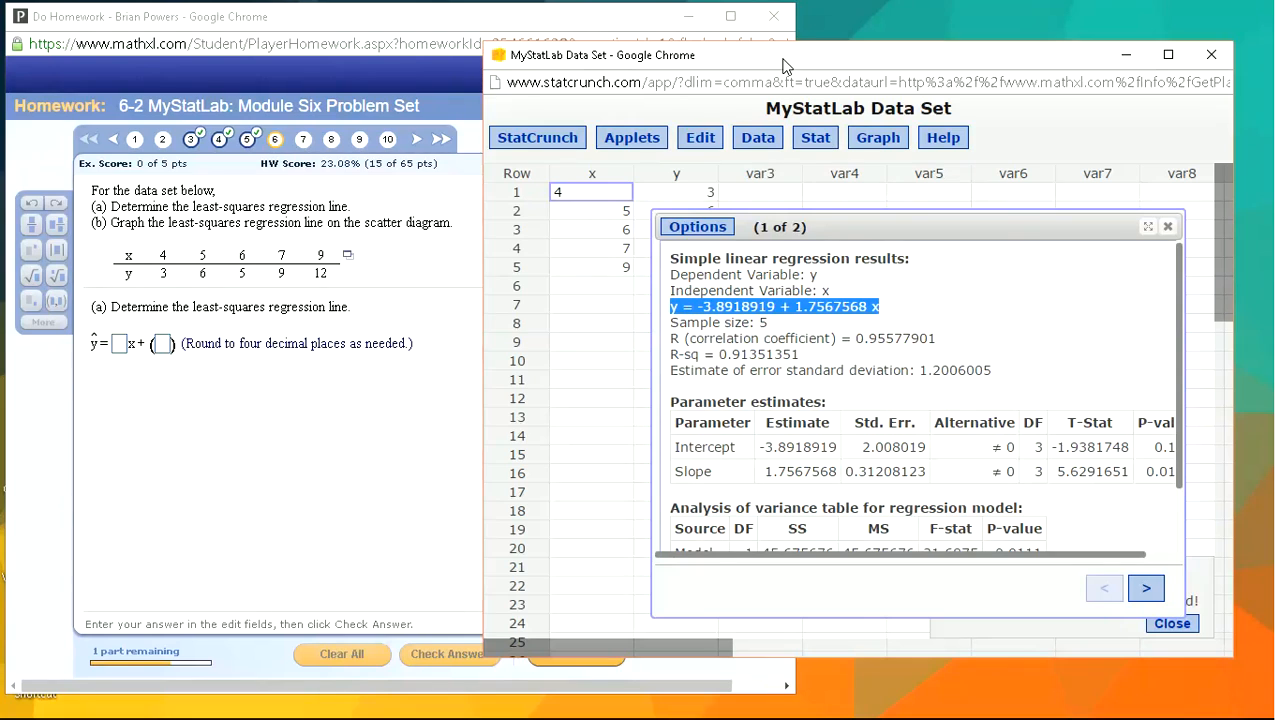
mouse_move(712, 60)
mouse_down()
mouse_move(797, 62)
mouse_move(789, 40)
mouse_move(697, 40)
mouse_up()
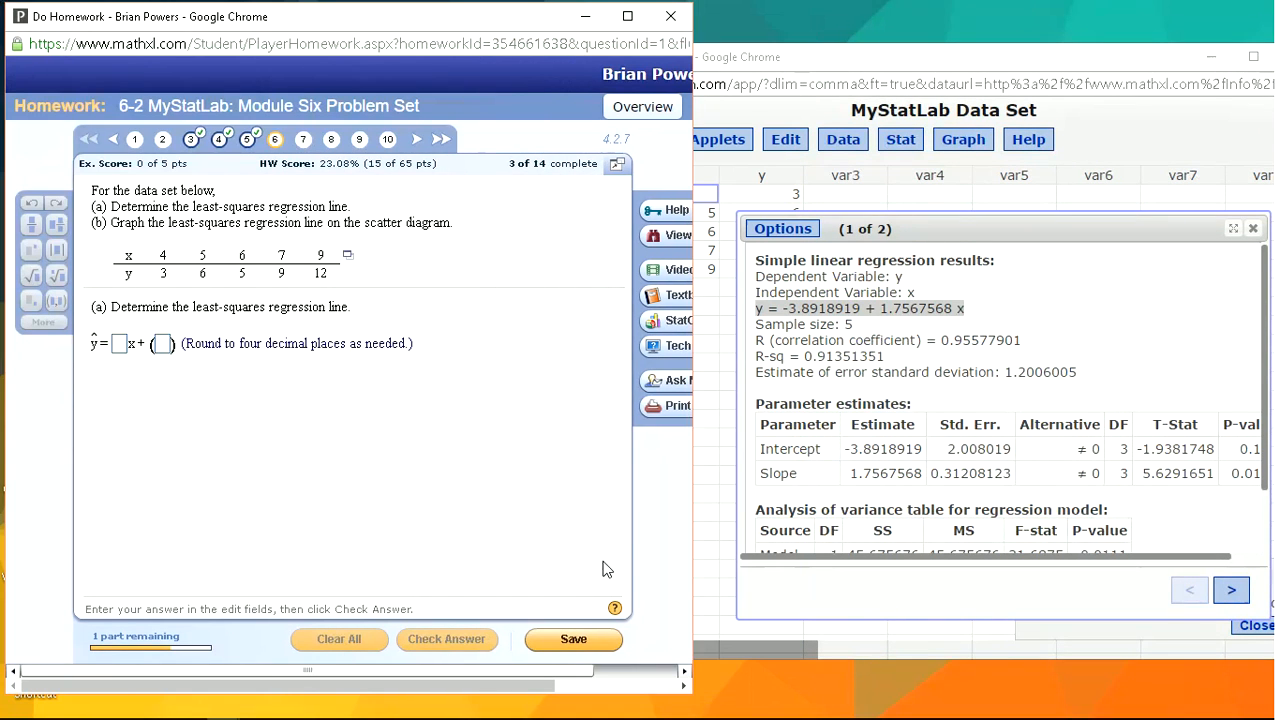
click(119, 348)
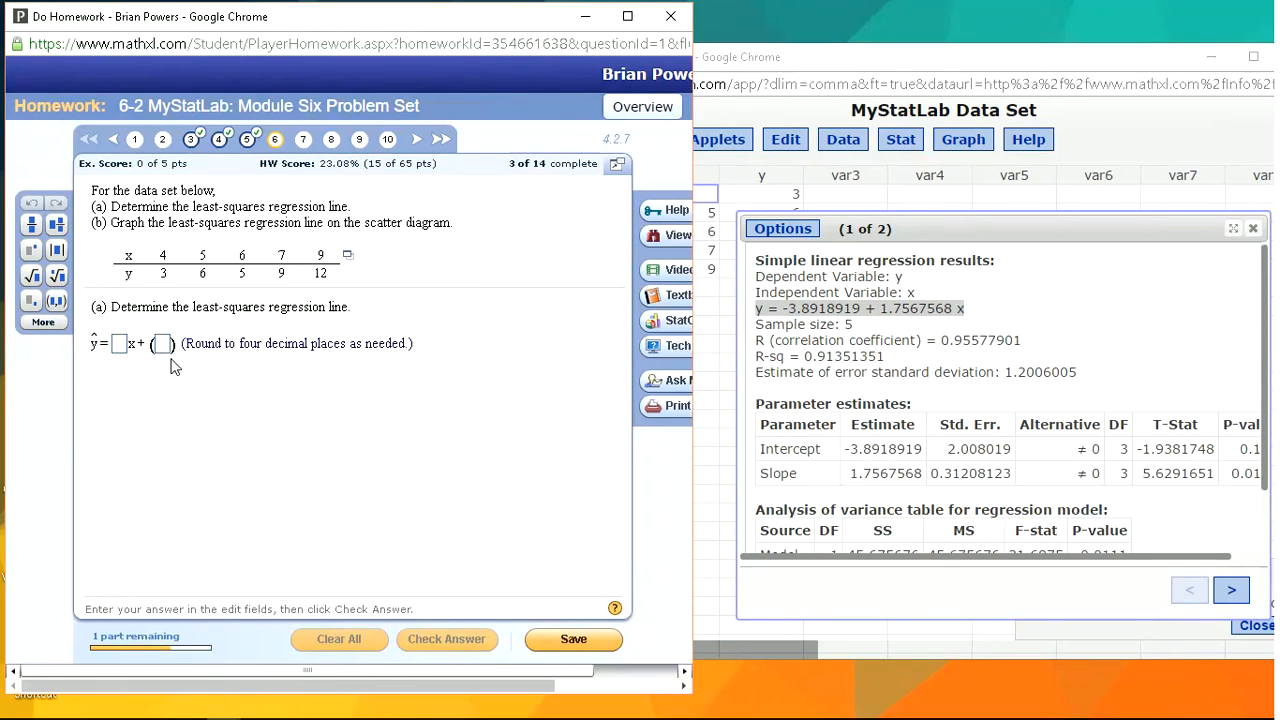
click(873, 330)
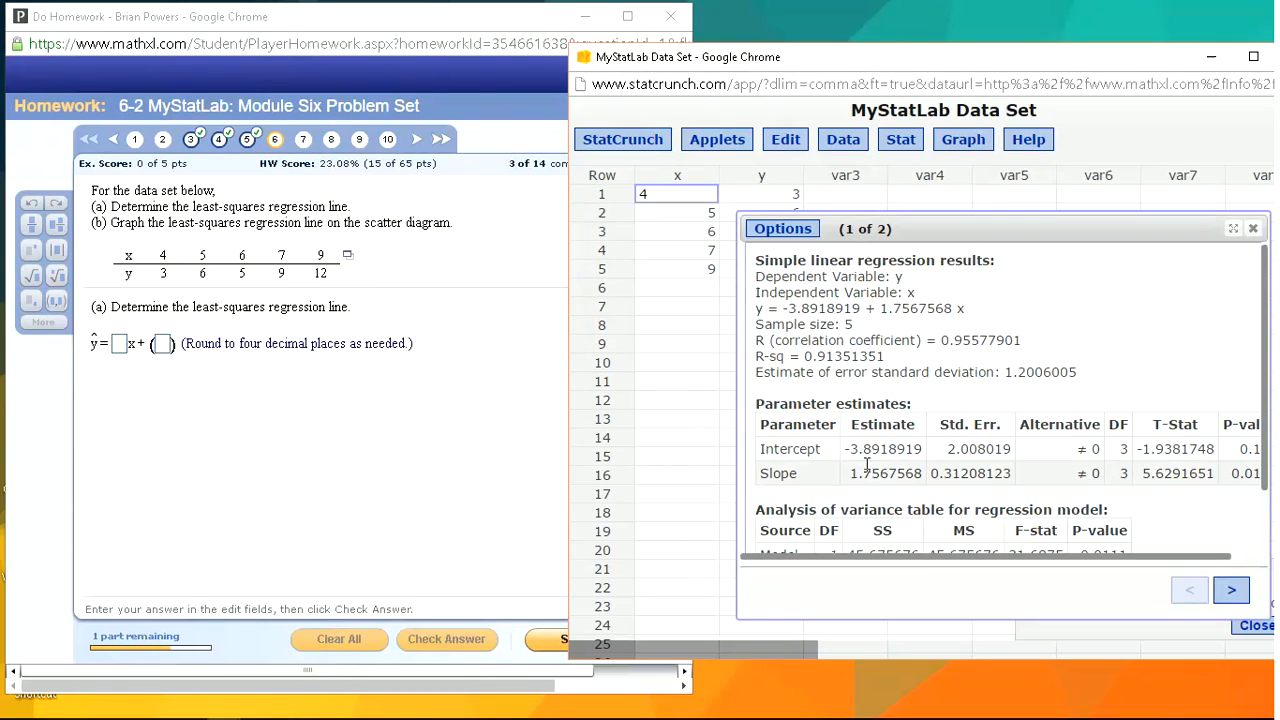
Step: Enter 1.7568 as the slope of the least-squares regression line in part (a) of the homework question
click(120, 347)
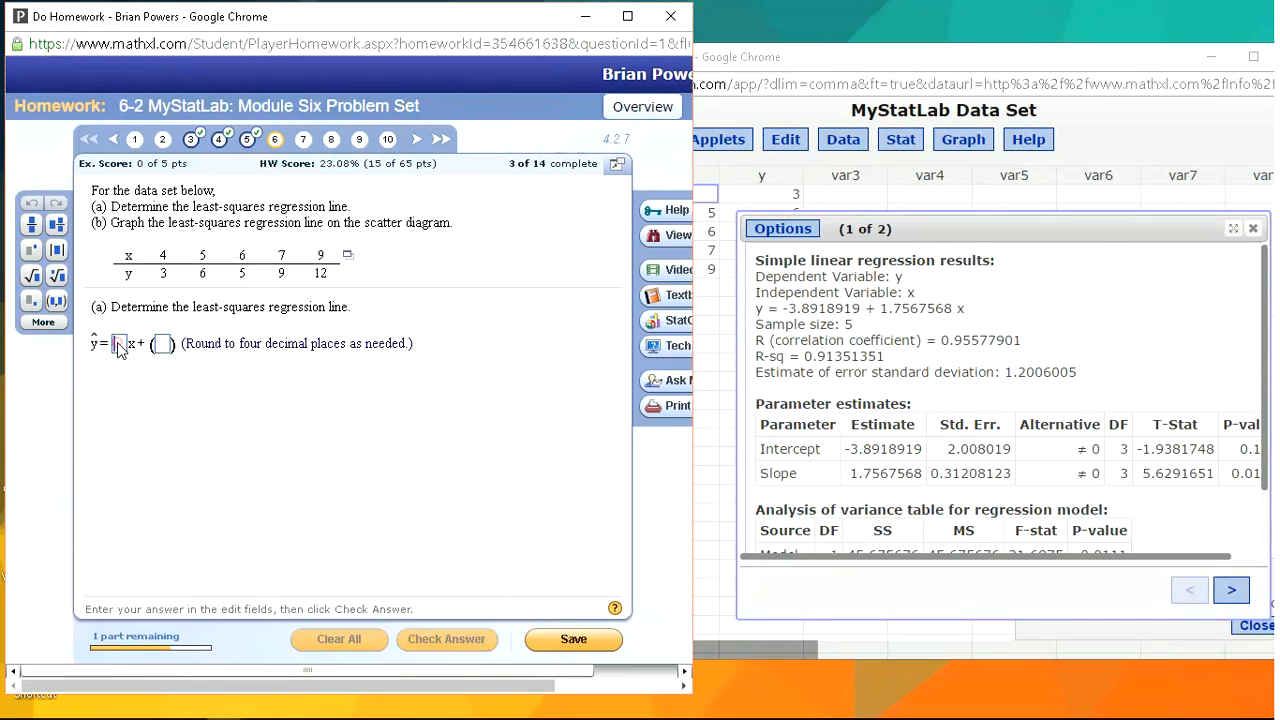
click(163, 347)
click(120, 349)
click(121, 343)
text(1.)
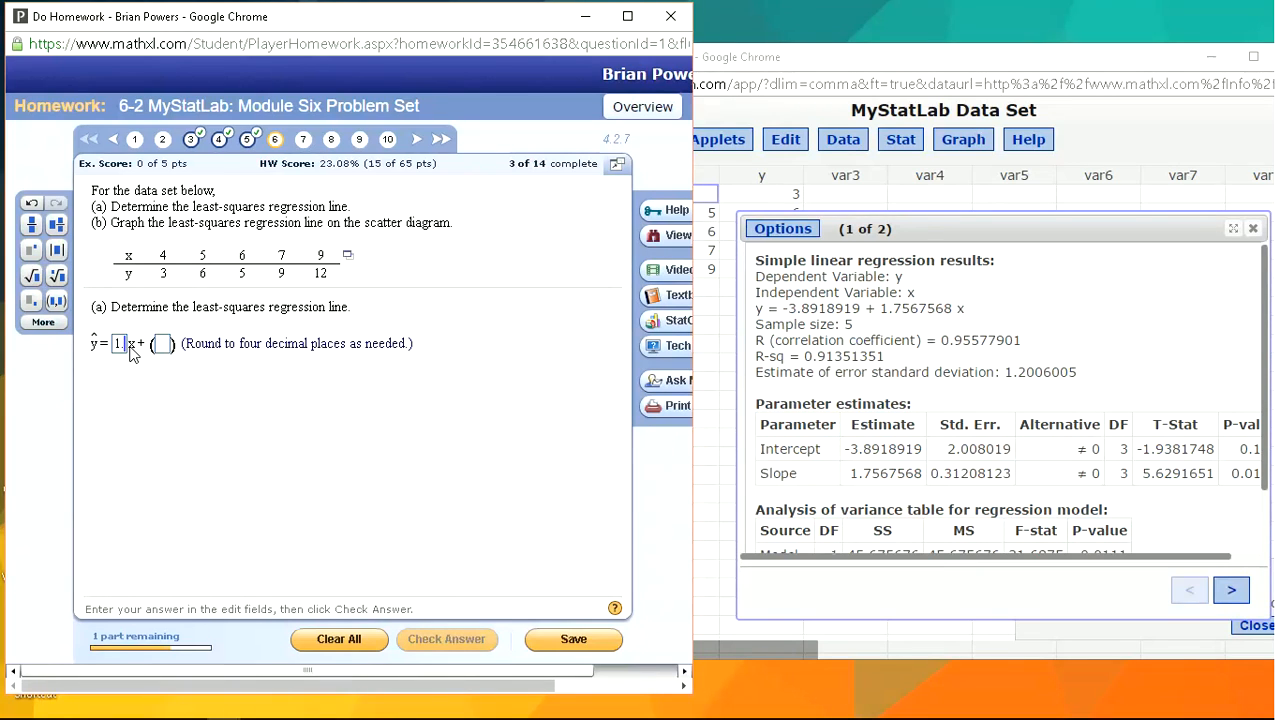
text(75)
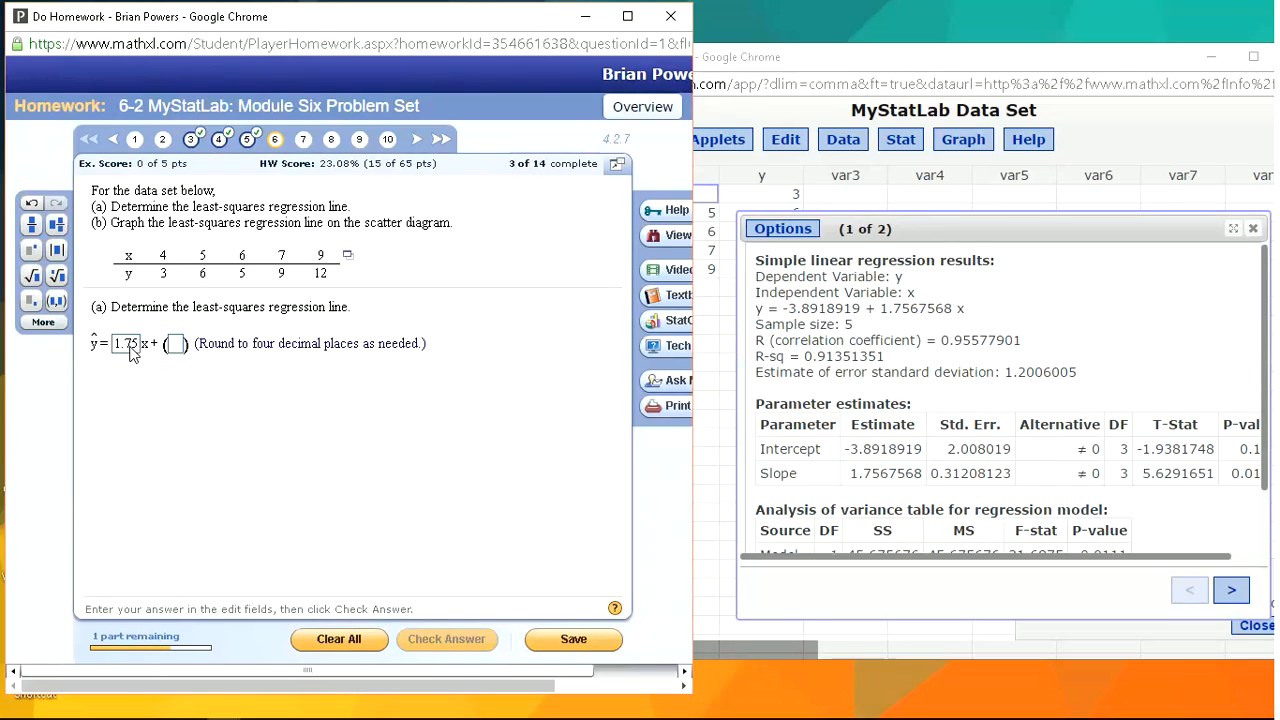
text(68)
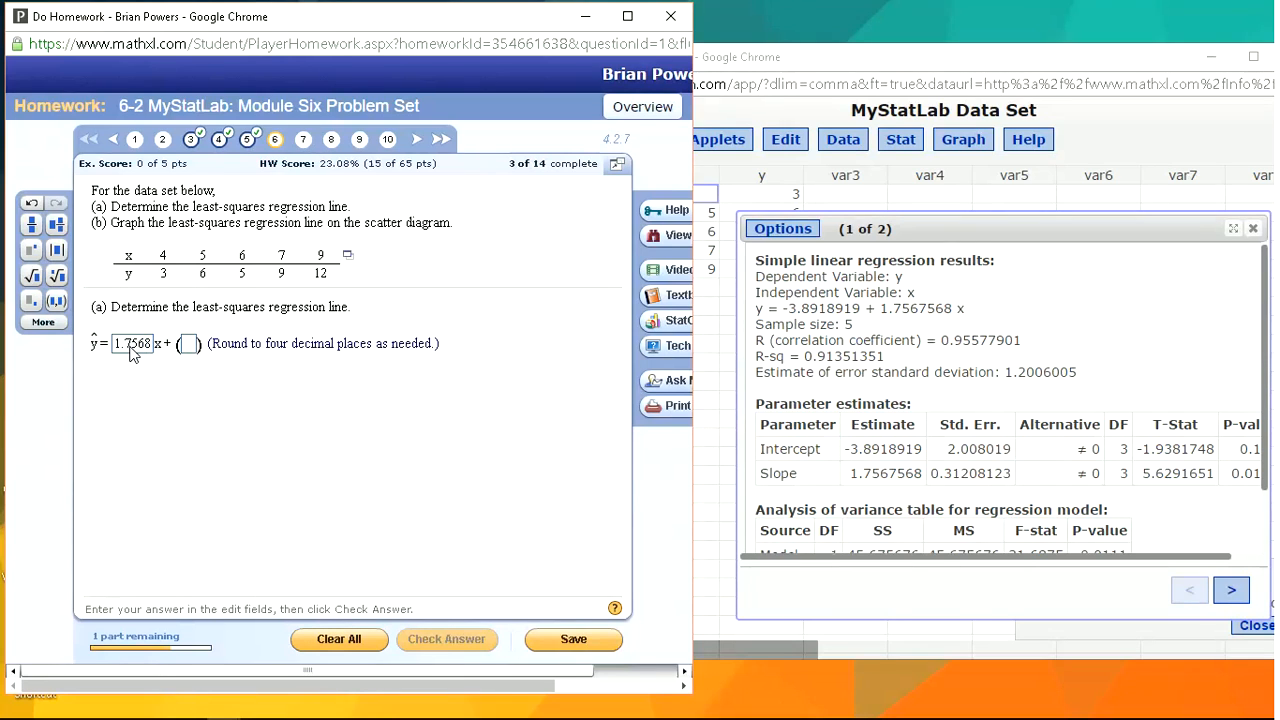
Step: Enter -3.8919 as the intercept of the regression line, check the answer, and continue to part (b)
click(188, 344)
text(-3)
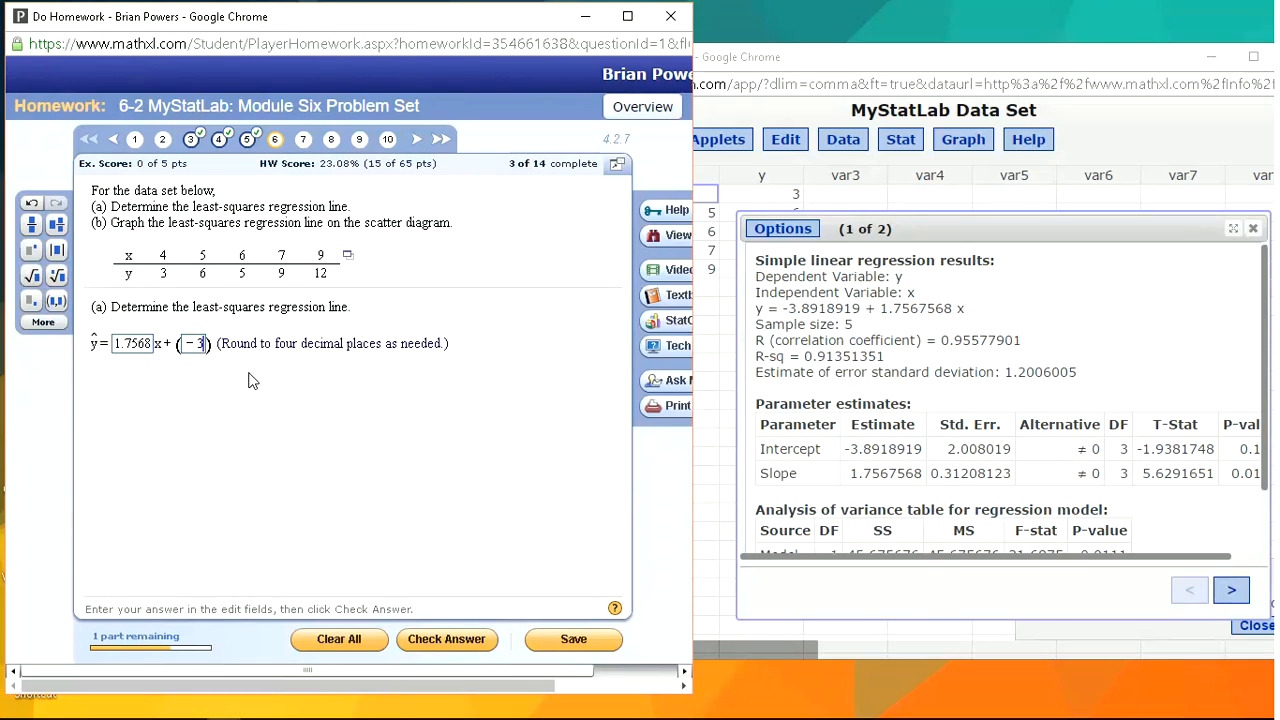
text(.89)
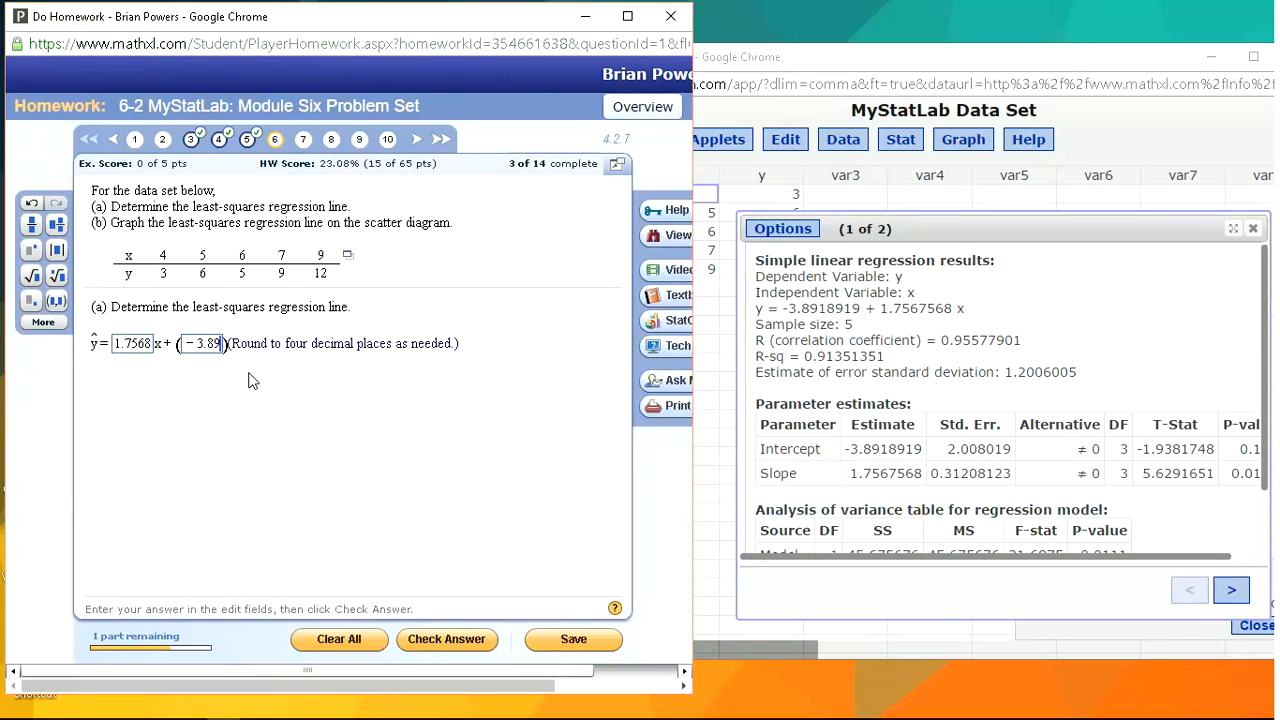
text(1)
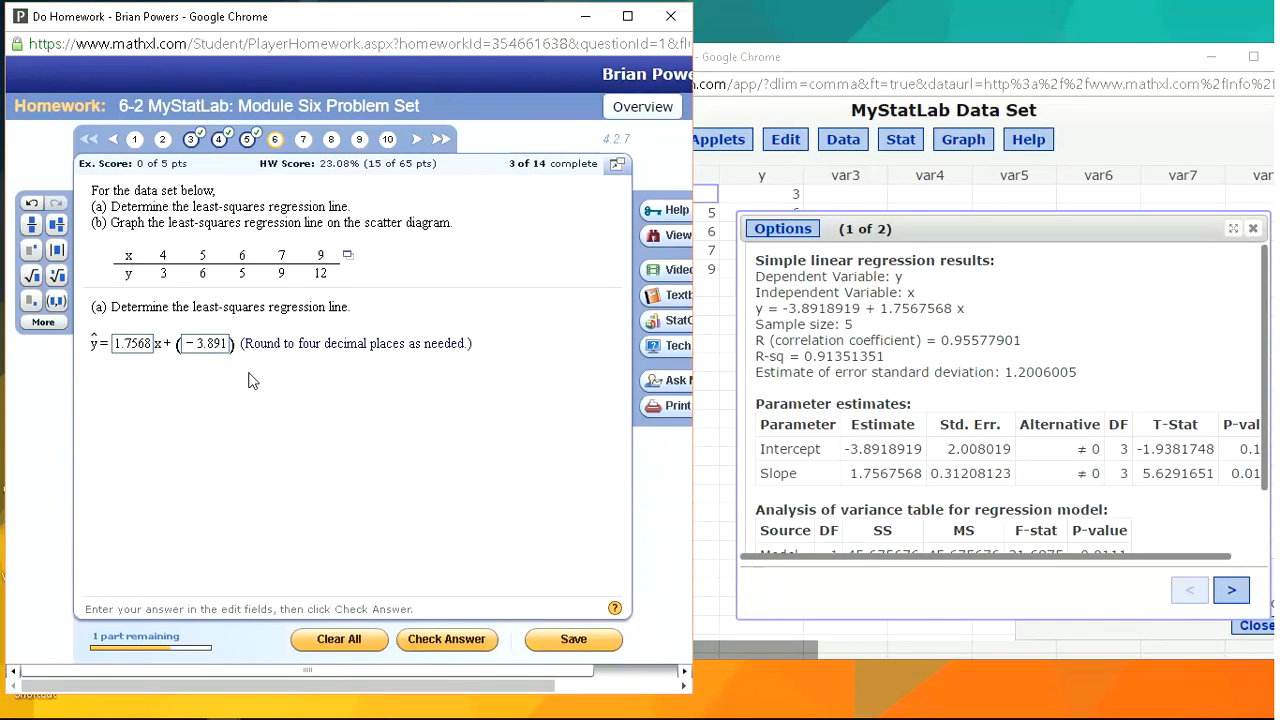
text(9)
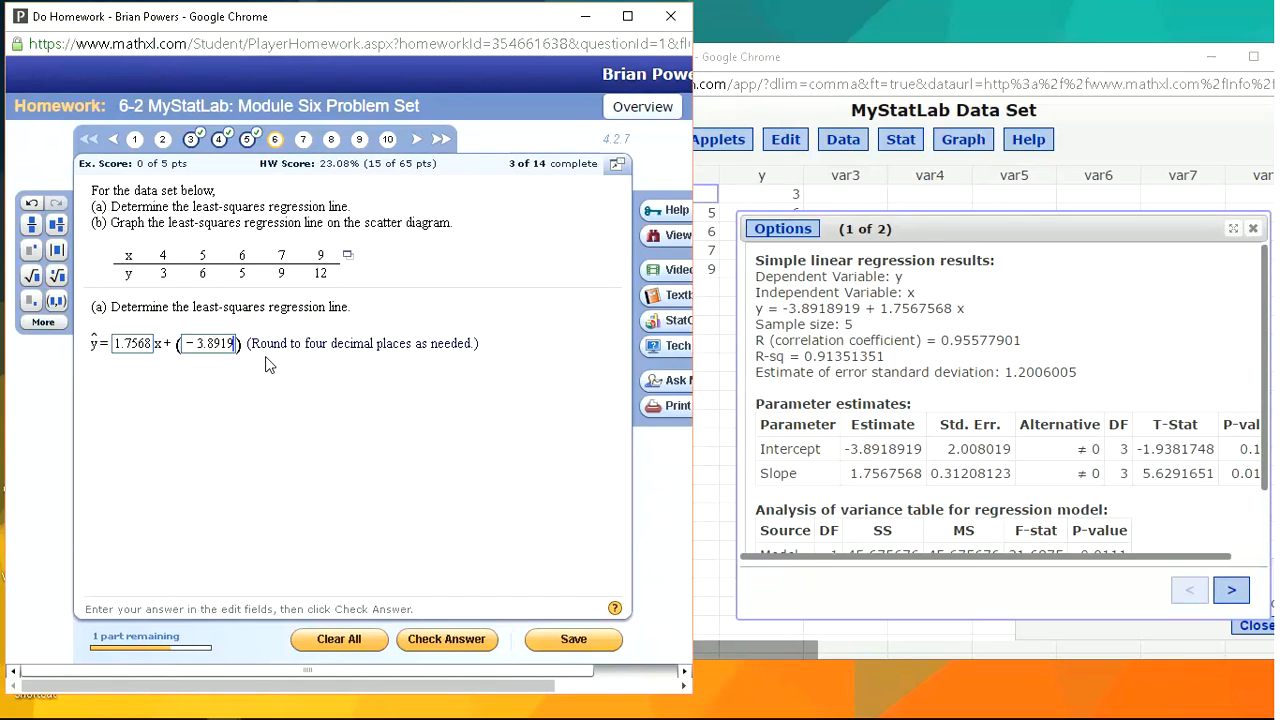
key(Return)
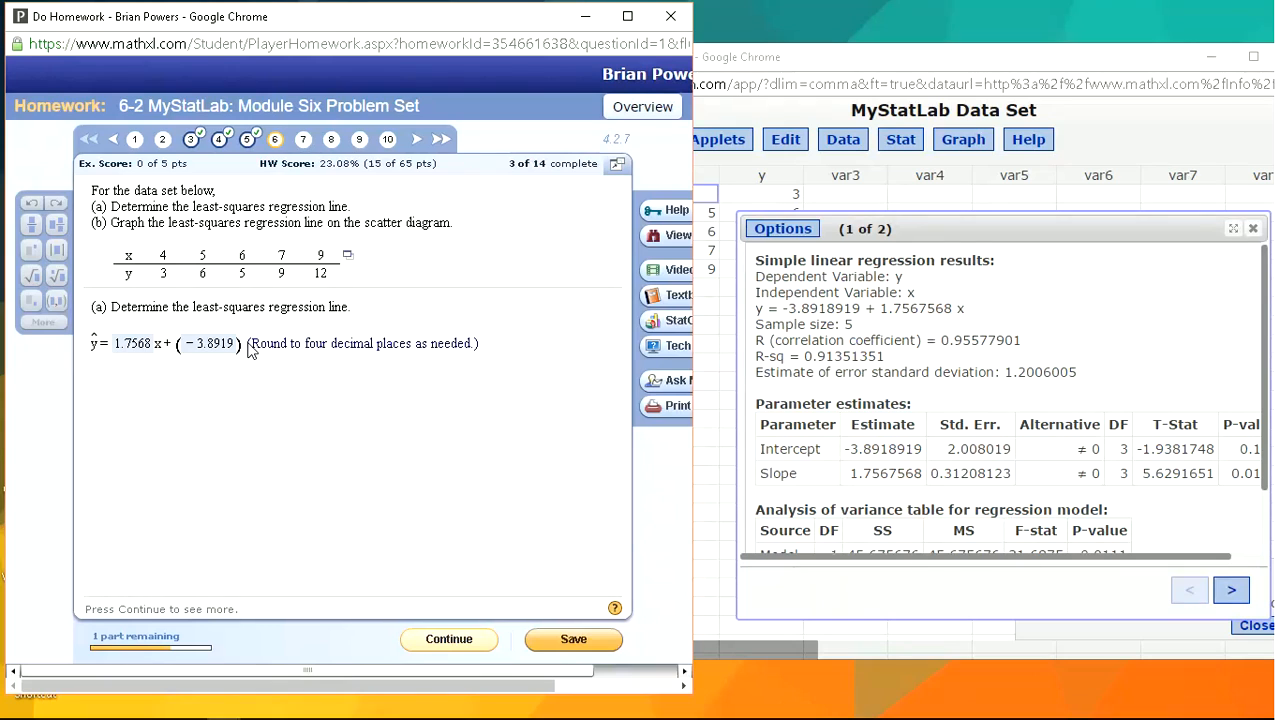
key(Return)
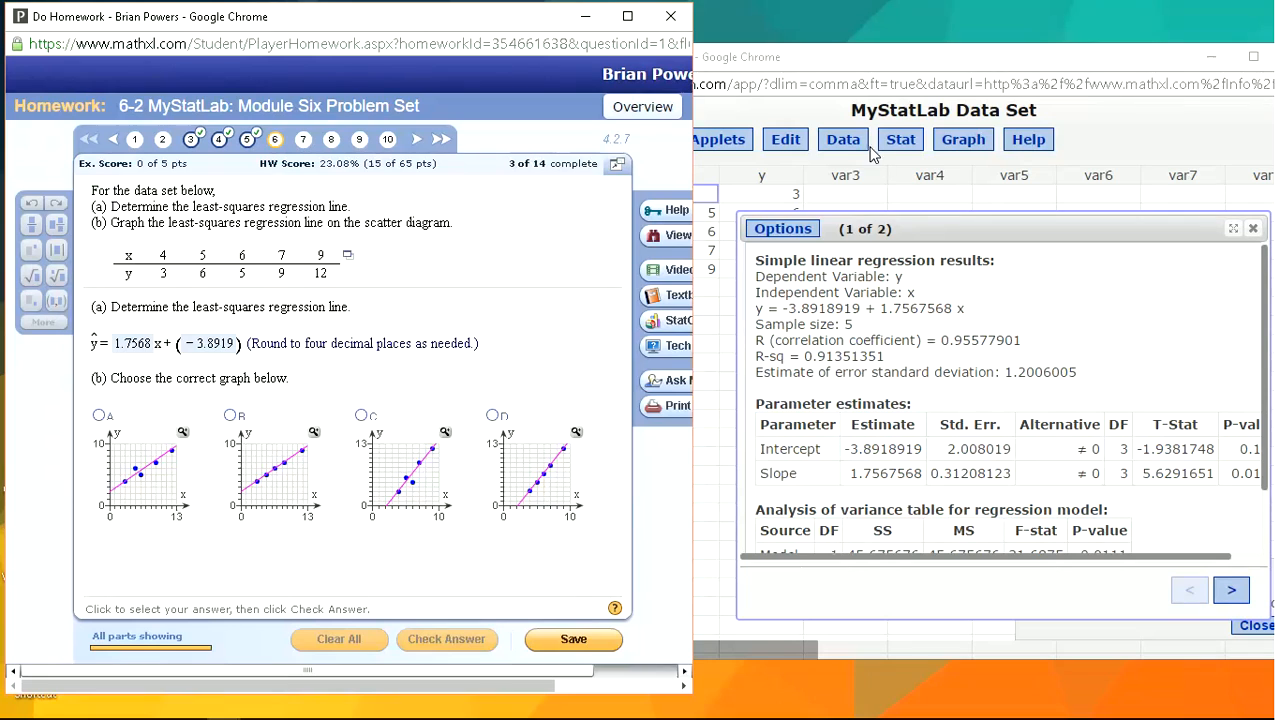
Step: Create a StatCrunch scatter plot with x as the X variable and y as the Y variable
click(958, 141)
click(965, 141)
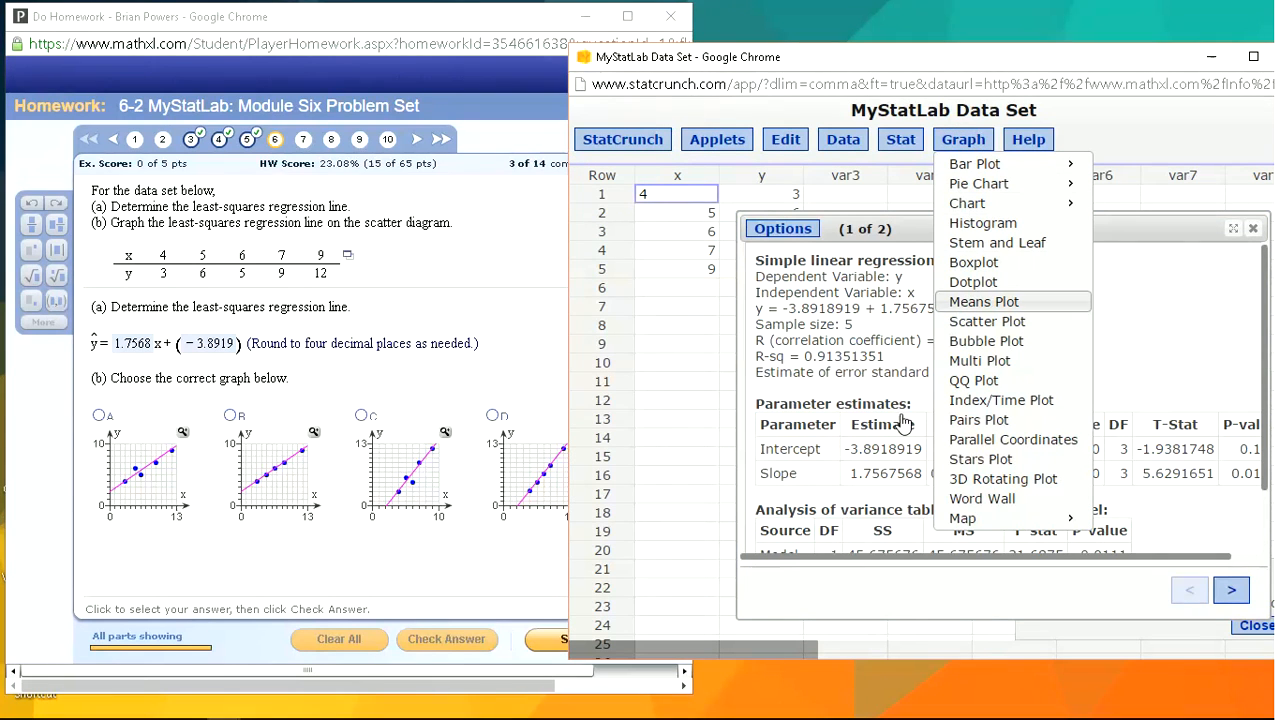
click(990, 328)
click(768, 185)
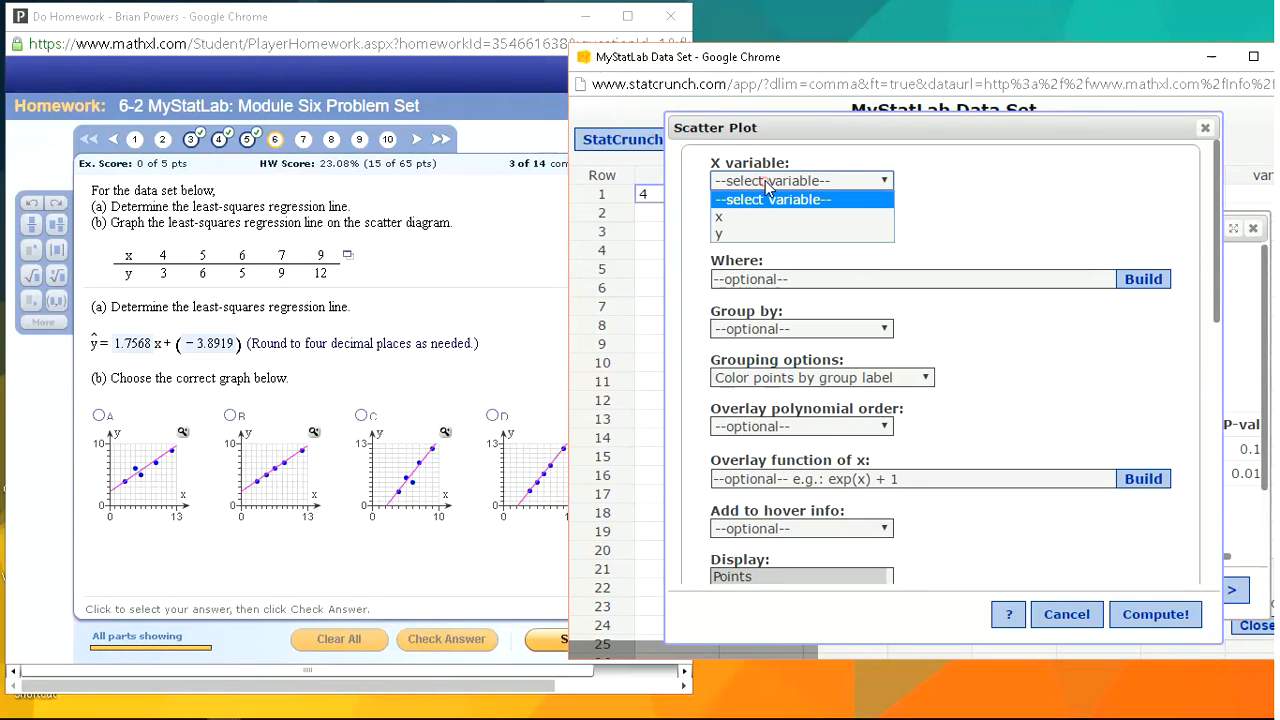
click(745, 219)
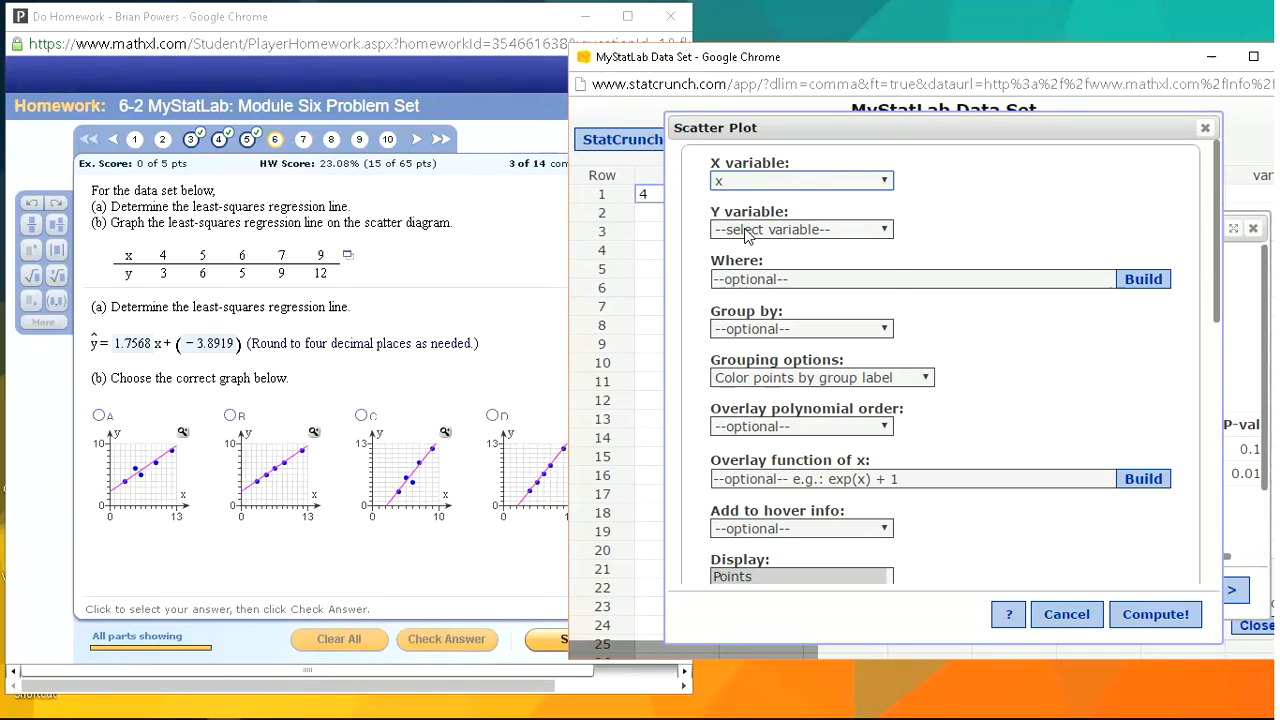
click(741, 229)
click(737, 284)
Step: In the scatter plot options, set the overlay polynomial order to 1 with the Best fit option
scroll(955, 358, down, 5)
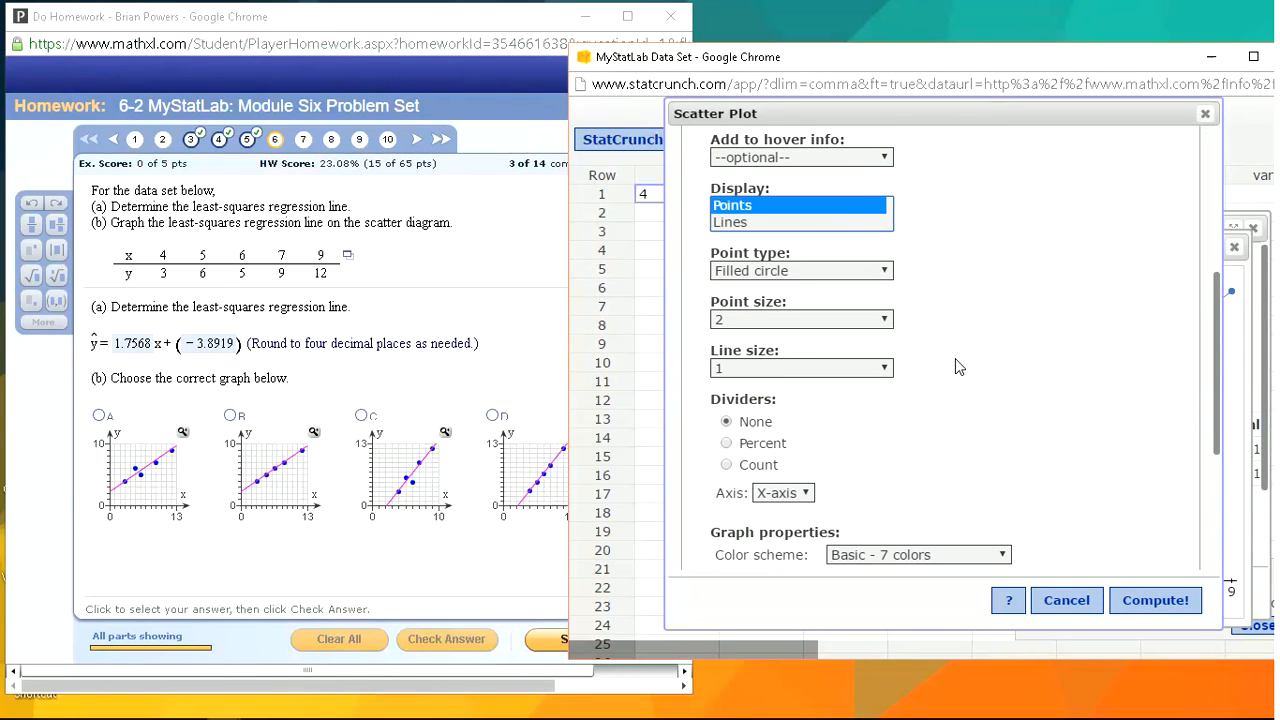
scroll(955, 358, up, 2)
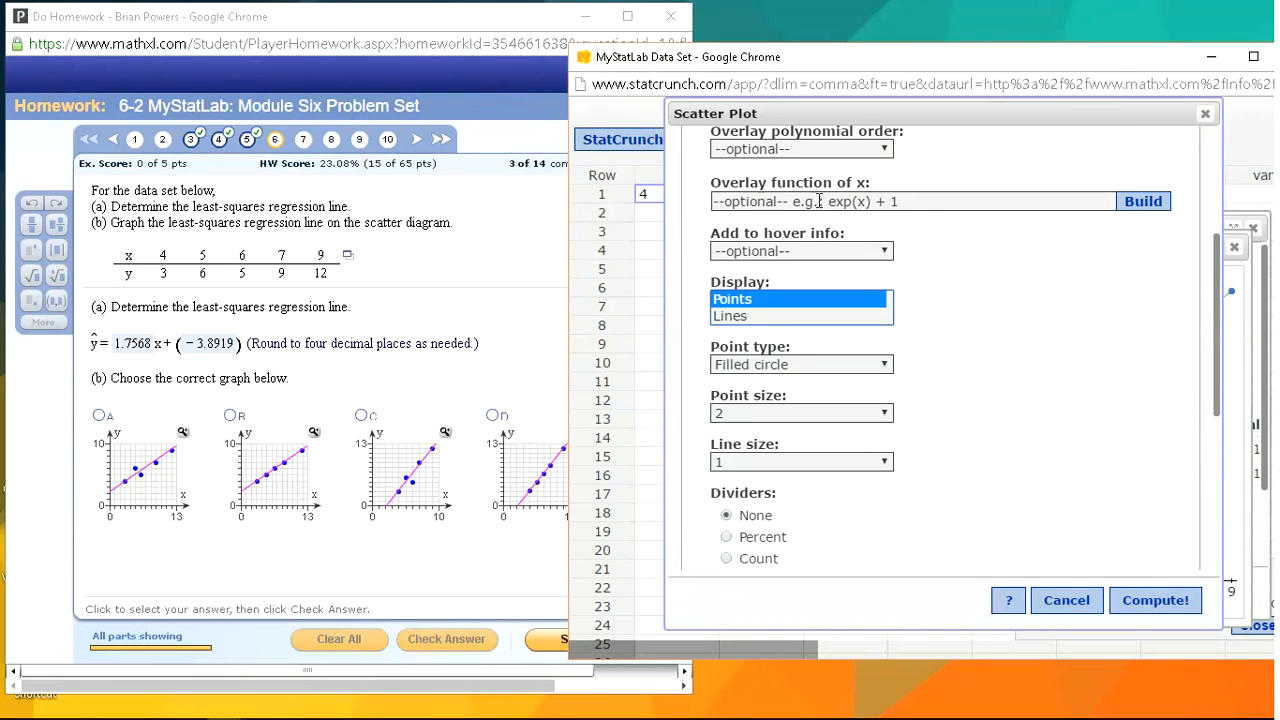
scroll(932, 260, up, 1)
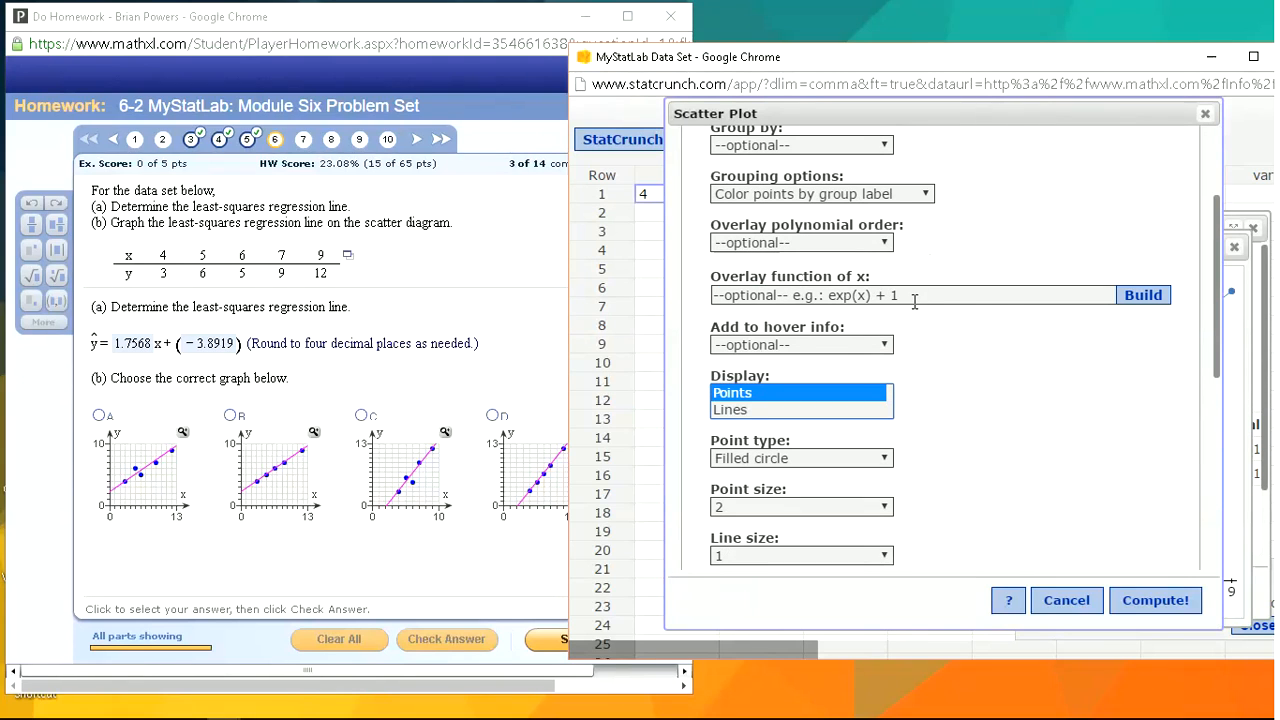
click(919, 293)
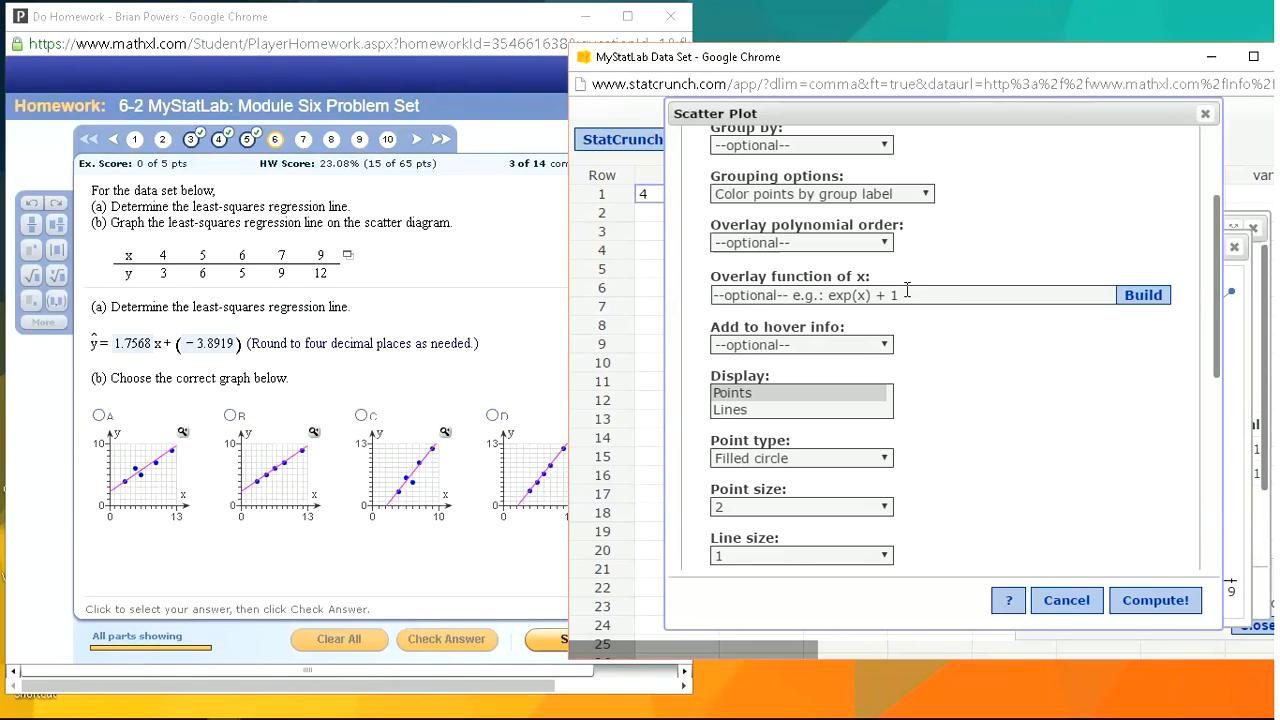
click(883, 243)
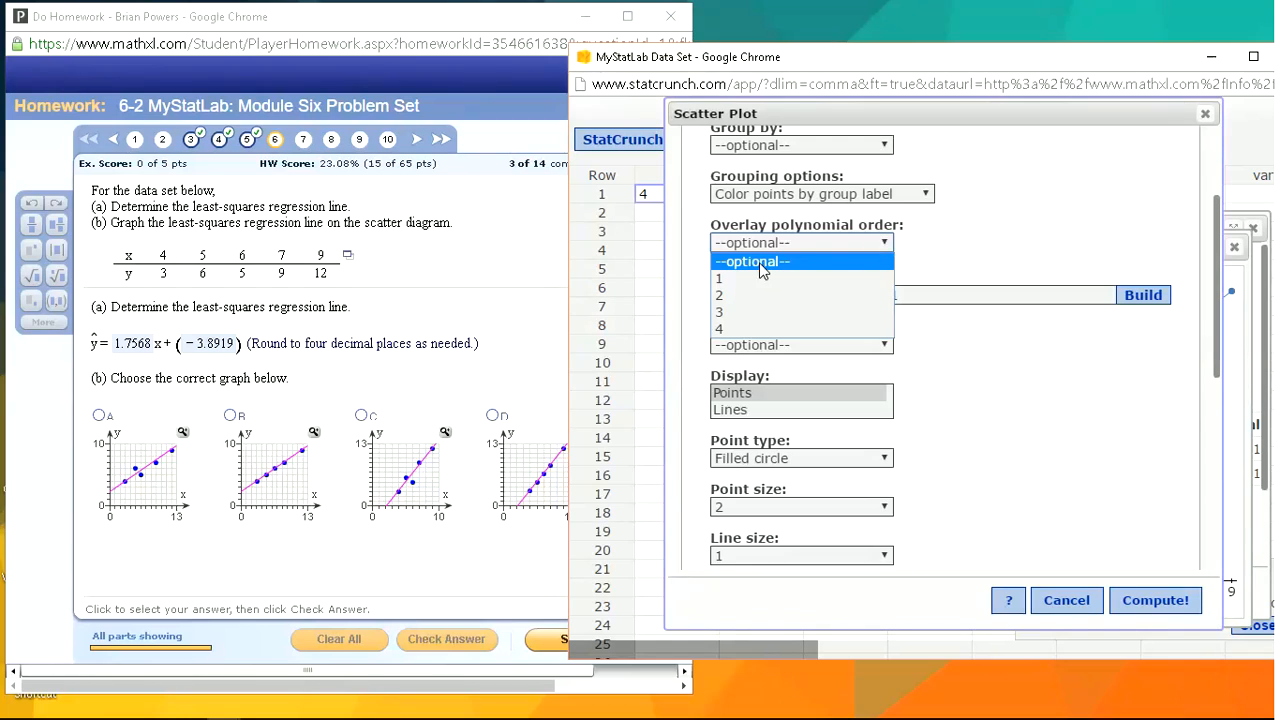
click(744, 287)
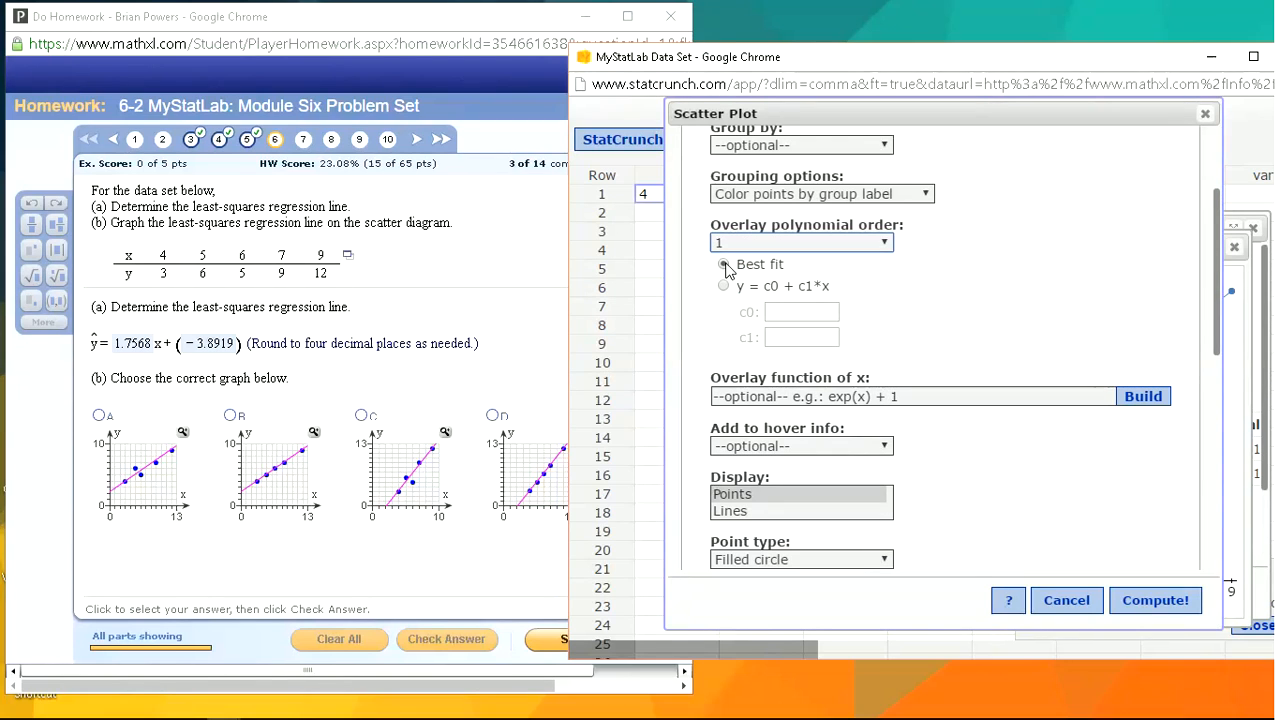
click(723, 265)
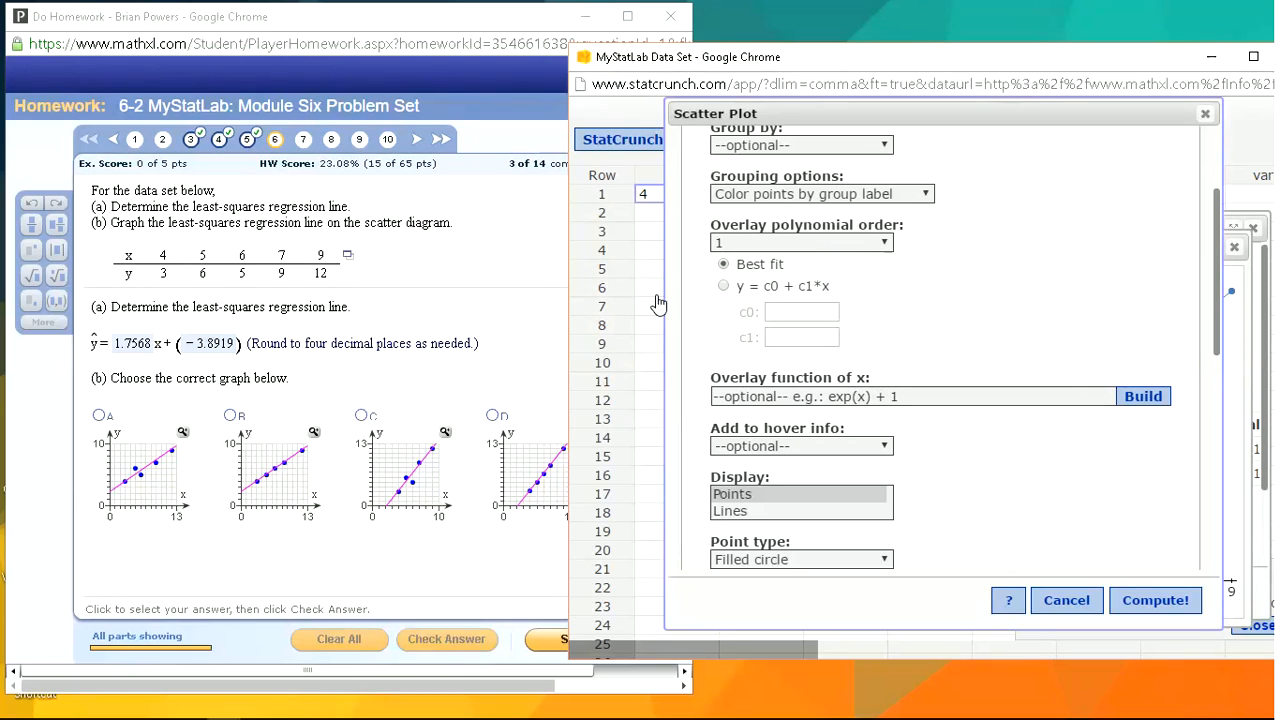
click(724, 287)
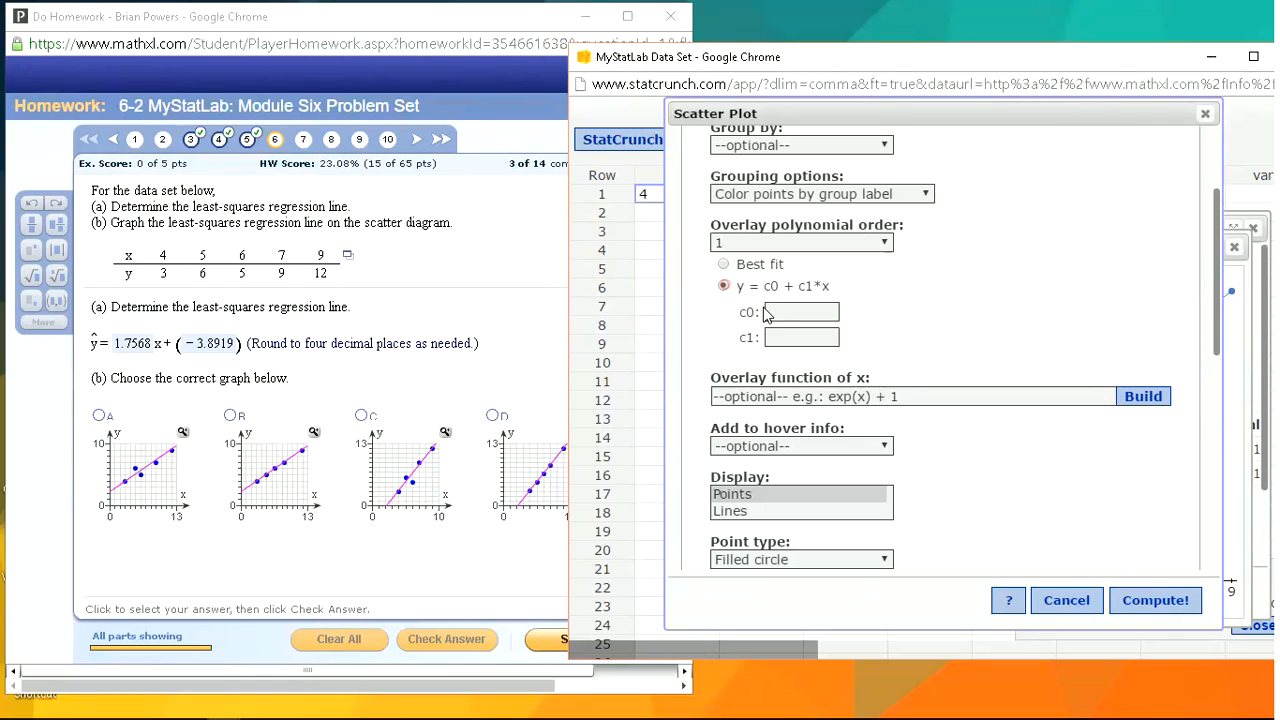
click(782, 337)
click(723, 264)
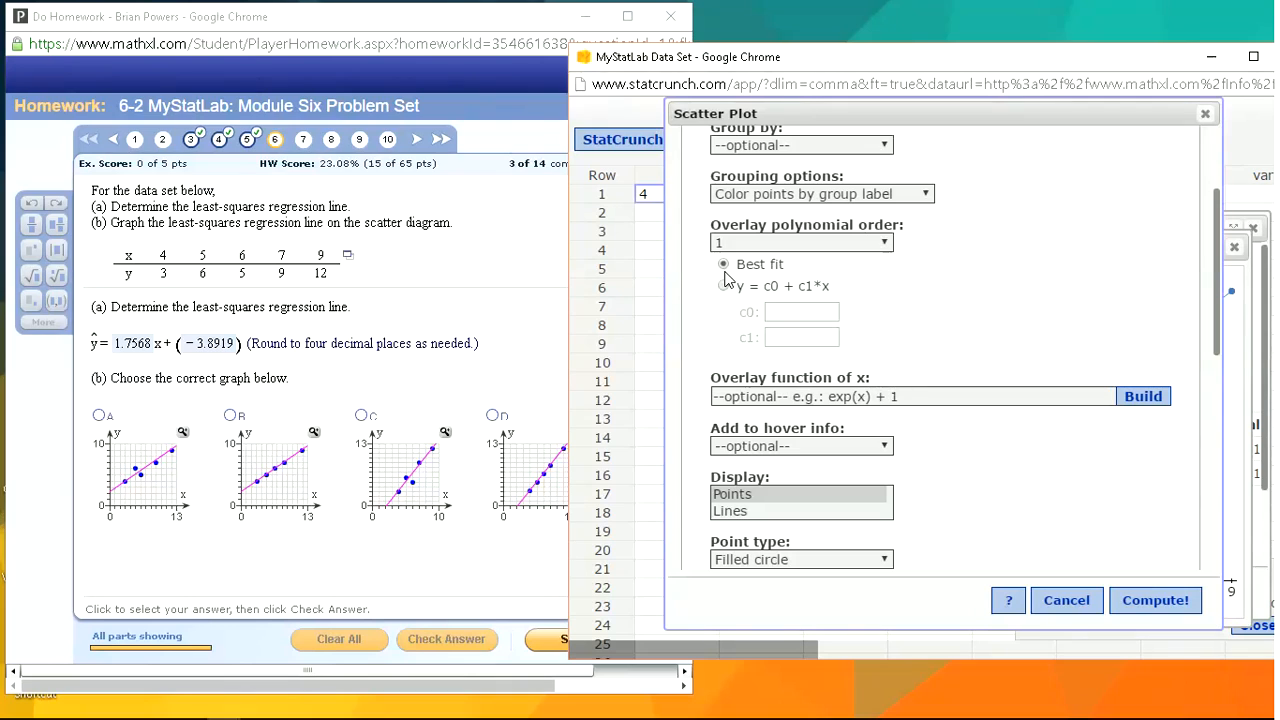
Step: Compute the scatter plot with its best-fit line and arrange the plot beside the homework's graph choices
click(1148, 606)
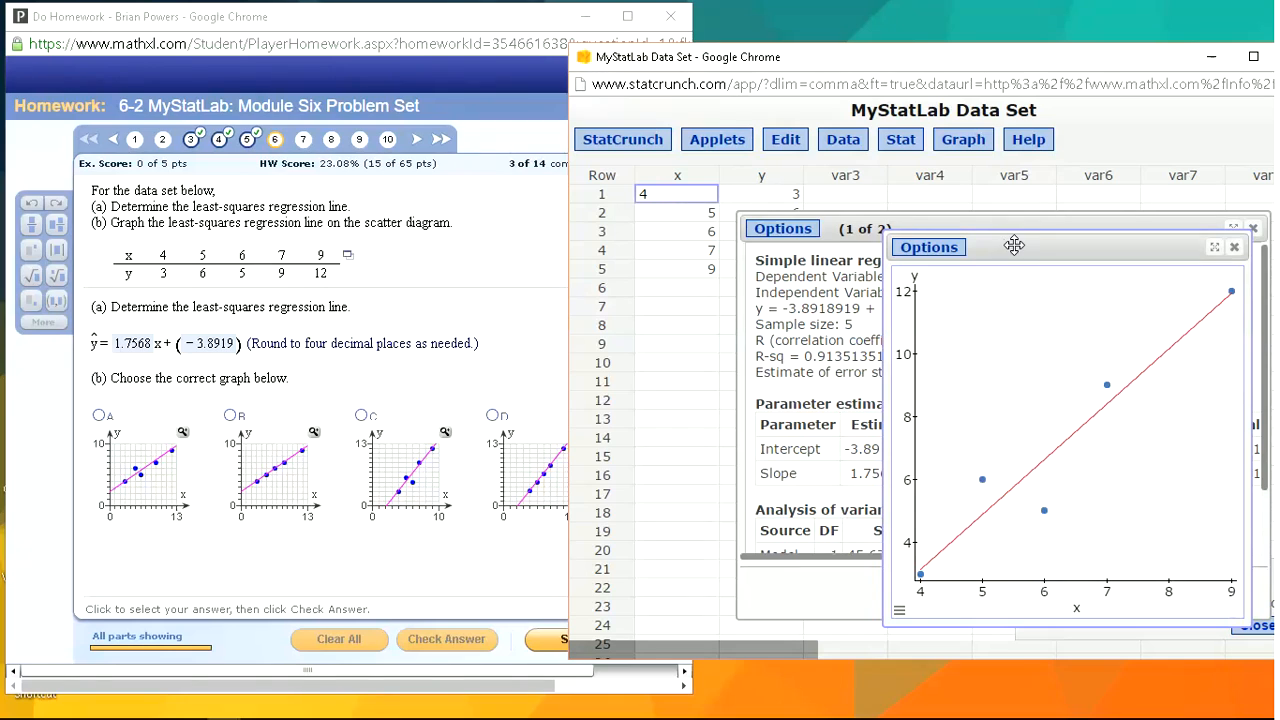
drag(1013, 245, 915, 215)
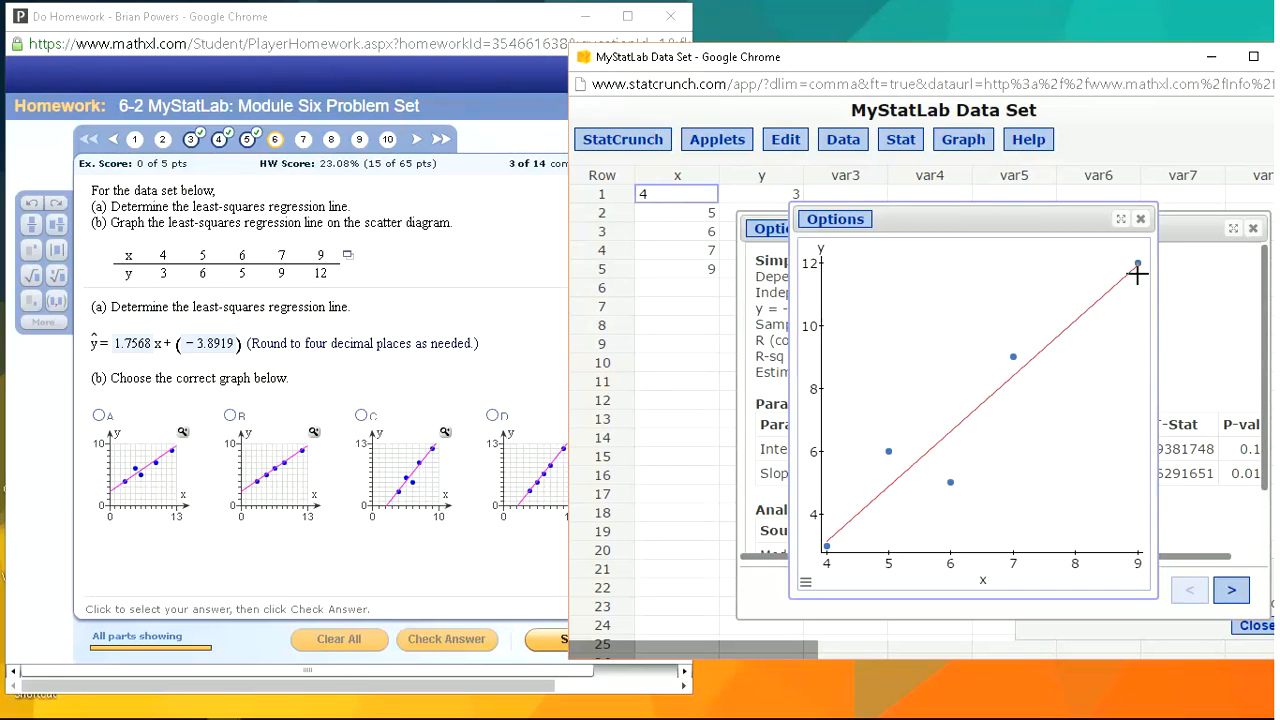
drag(932, 57, 968, 55)
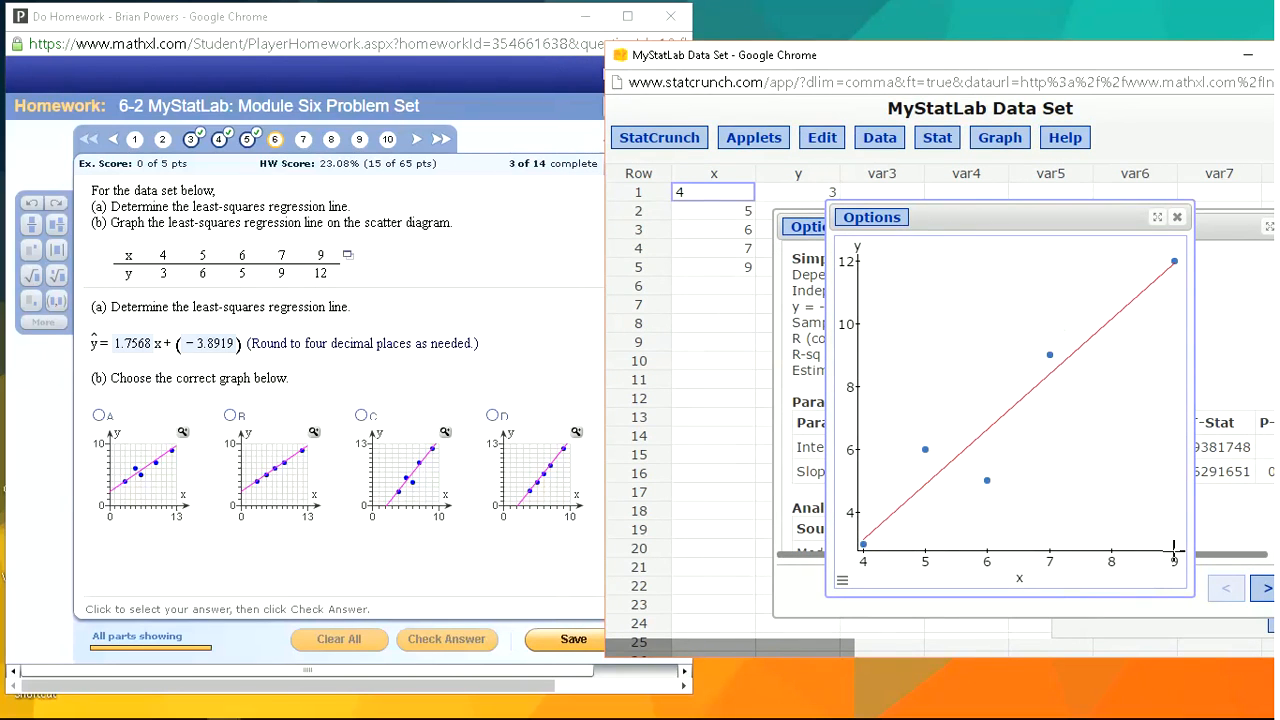
Step: Set the scatter plot's x-axis to run from 0 to 10
click(842, 580)
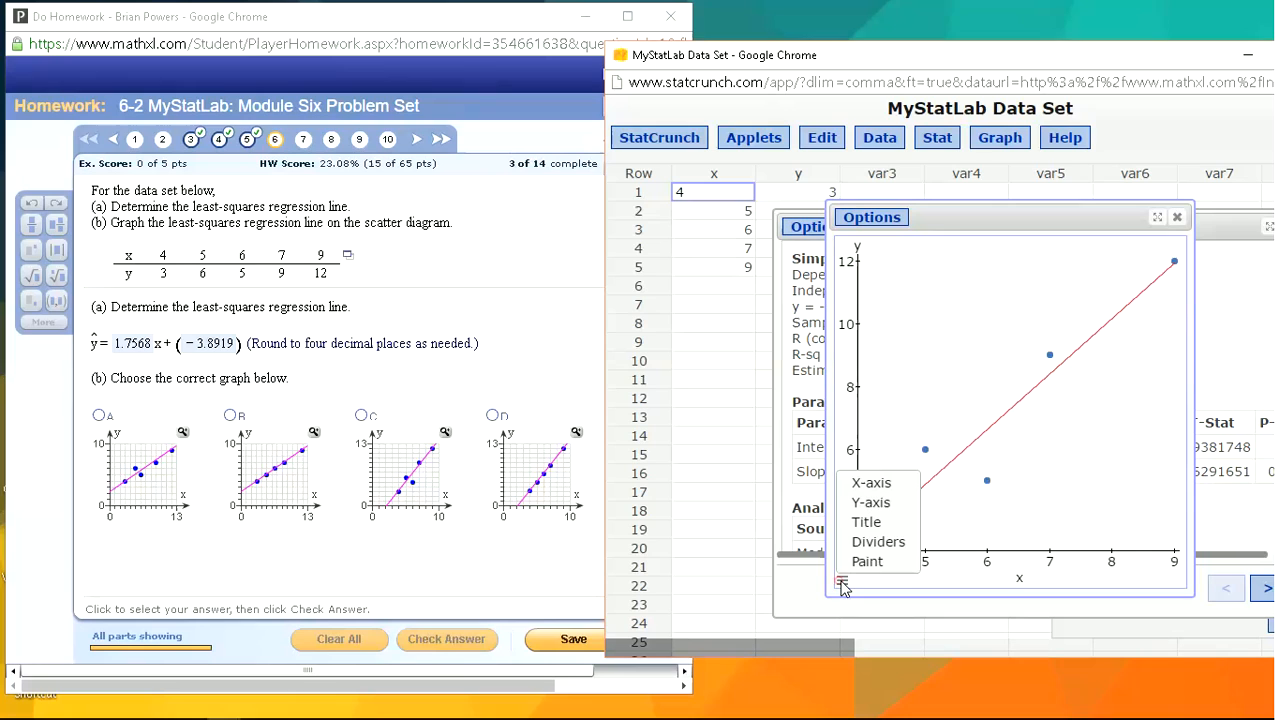
click(876, 482)
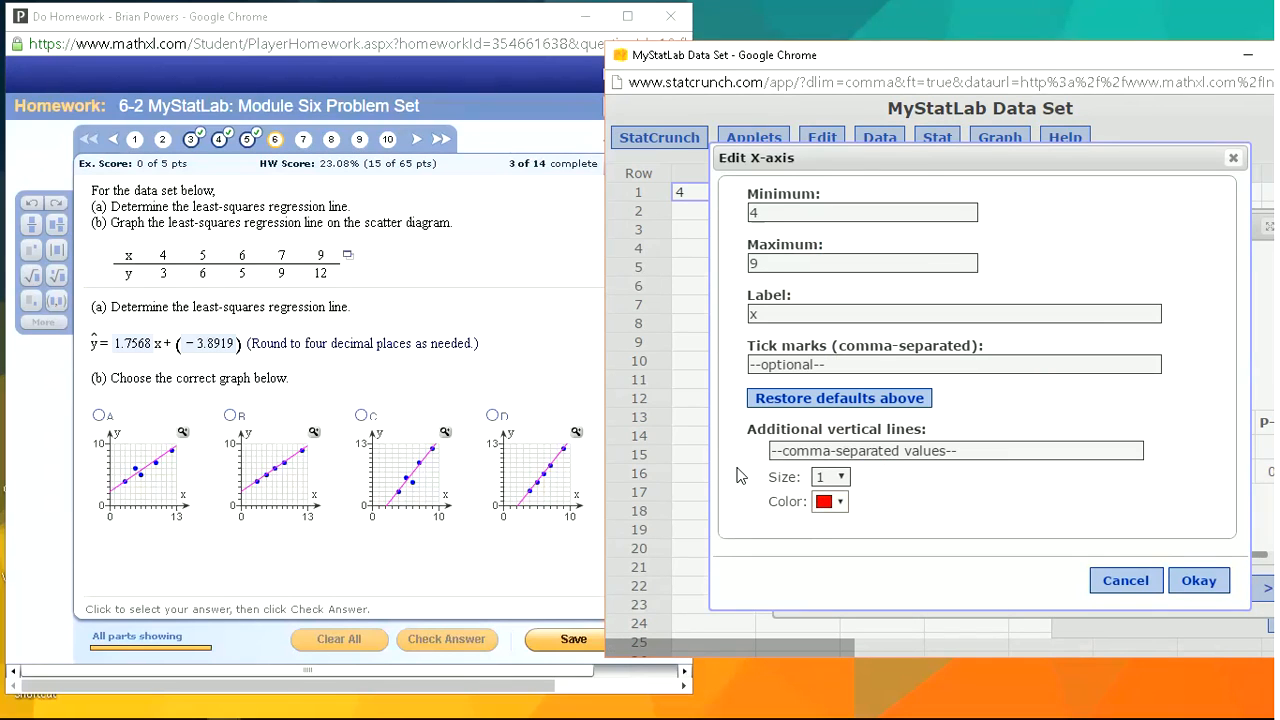
double_click(754, 212)
text(010)
click(1193, 583)
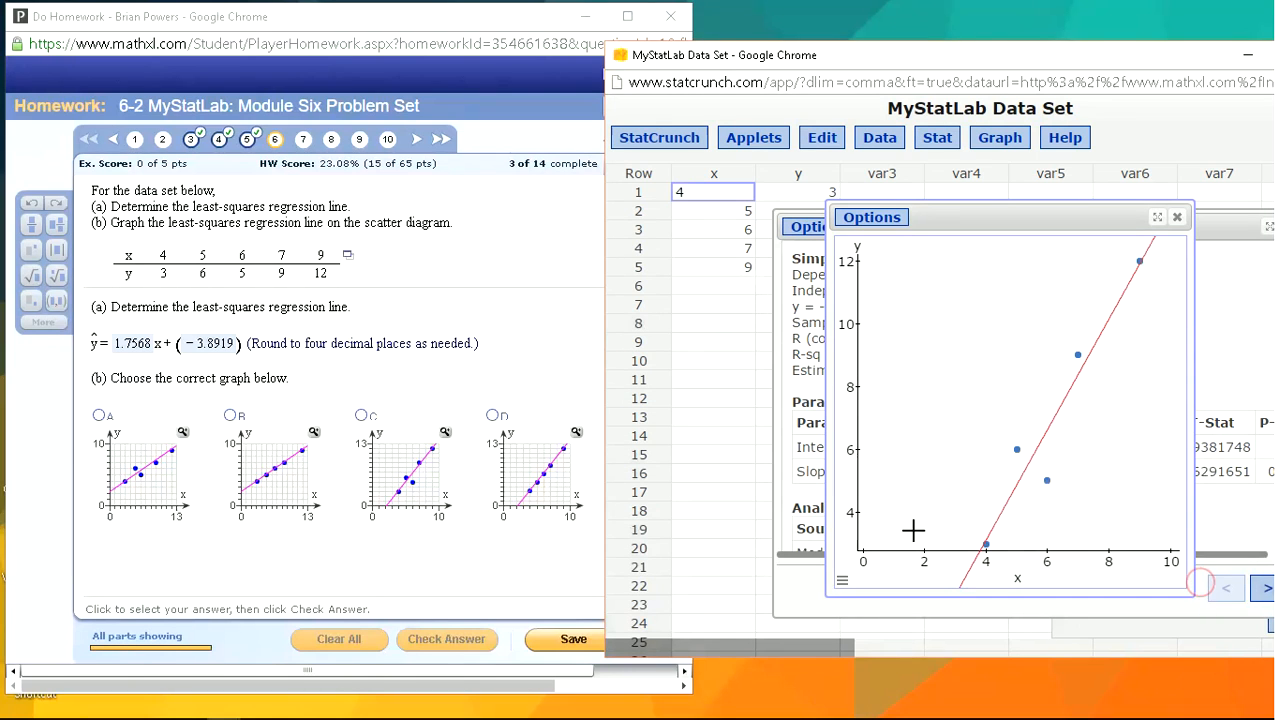
Step: Set the scatter plot's y-axis to run from 0 to 13
click(844, 581)
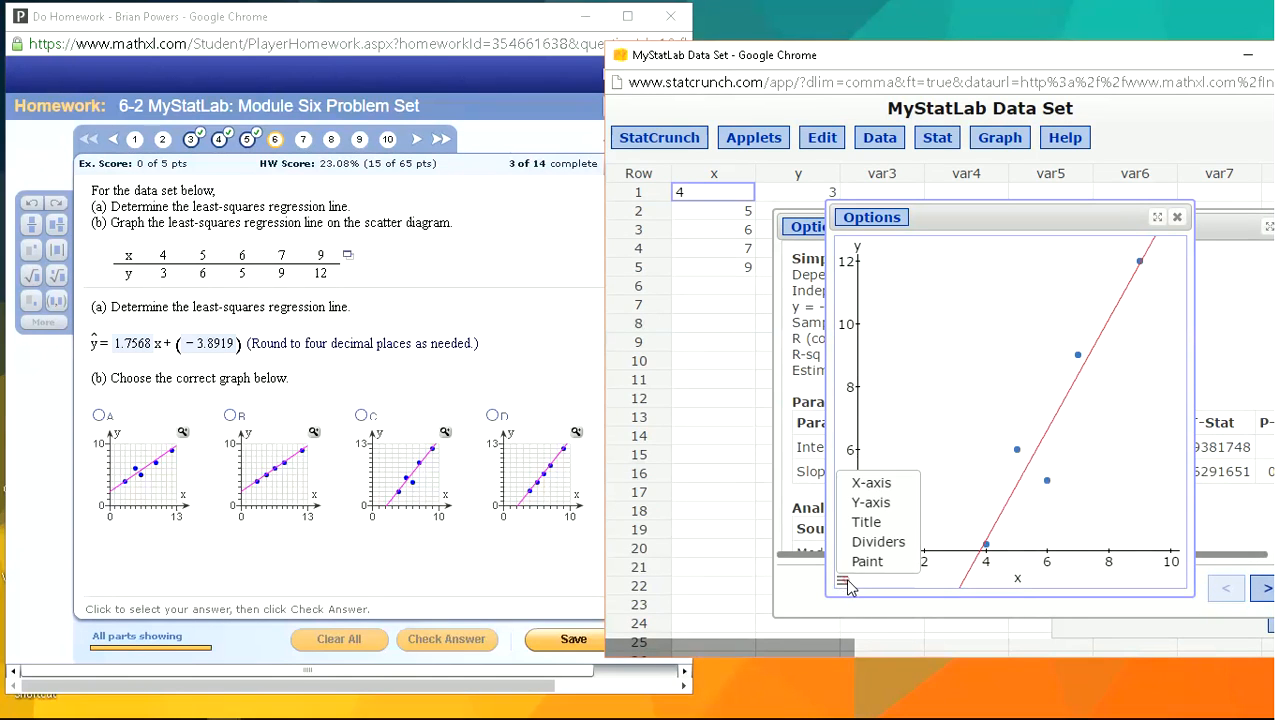
click(864, 503)
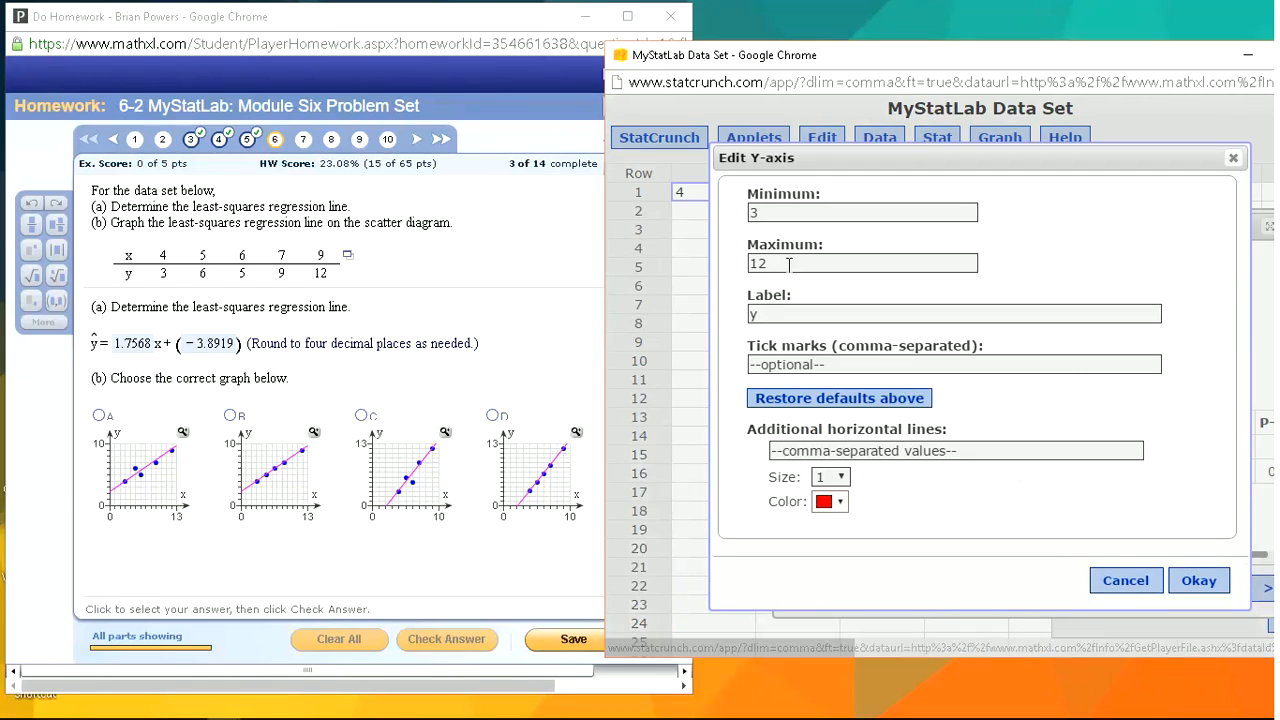
double_click(755, 211)
text(0)
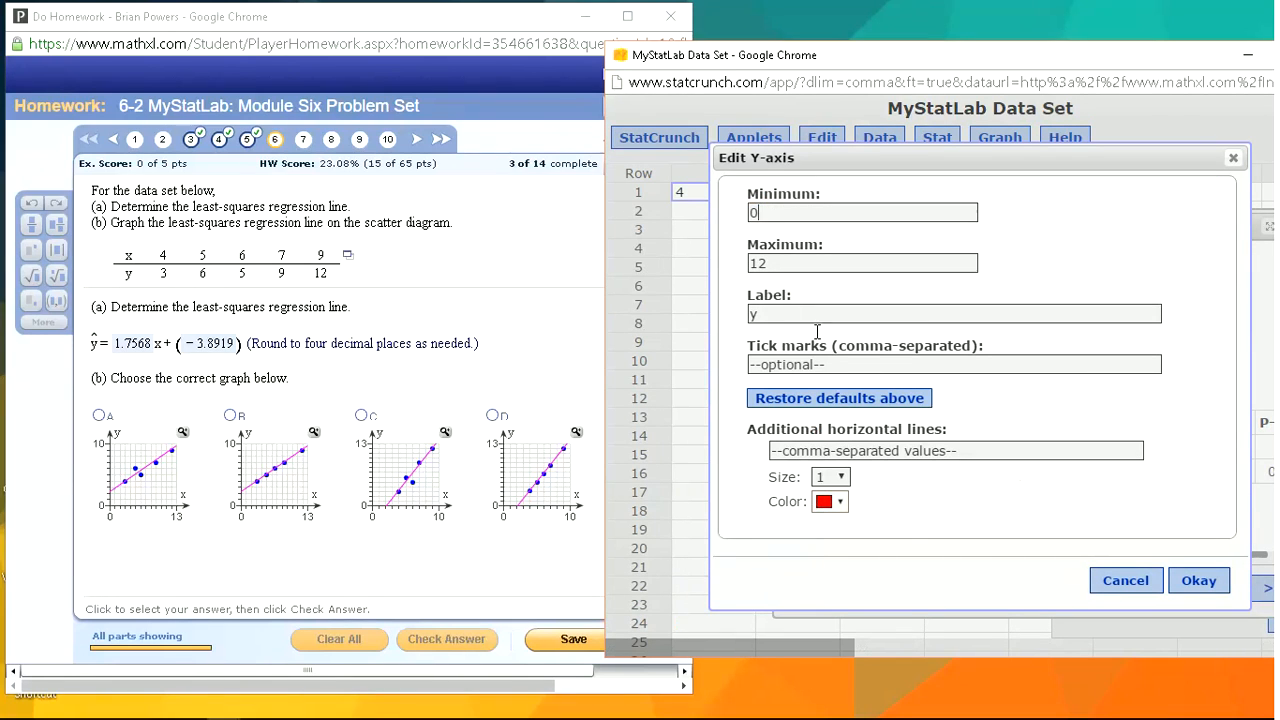
double_click(758, 262)
text(13)
click(1196, 582)
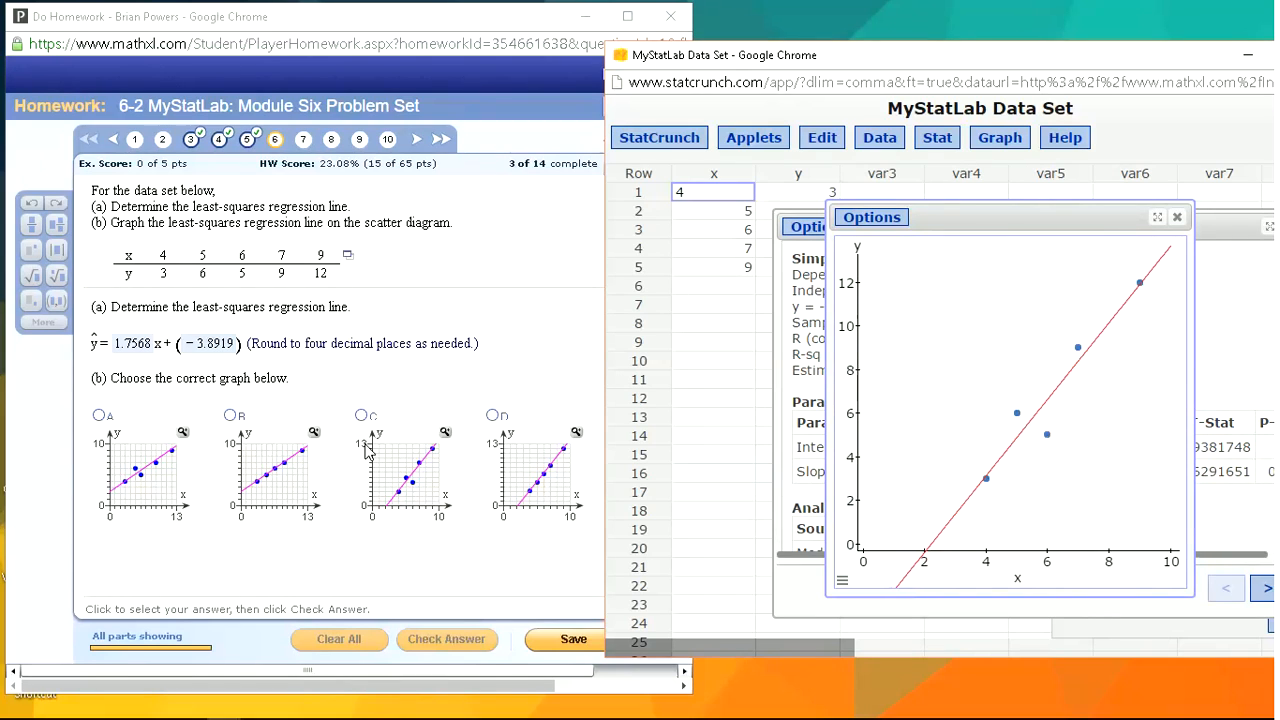
Step: Compare the enlarged graph C with the StatCrunch plot, choose C for part (b), and check the answer
click(449, 440)
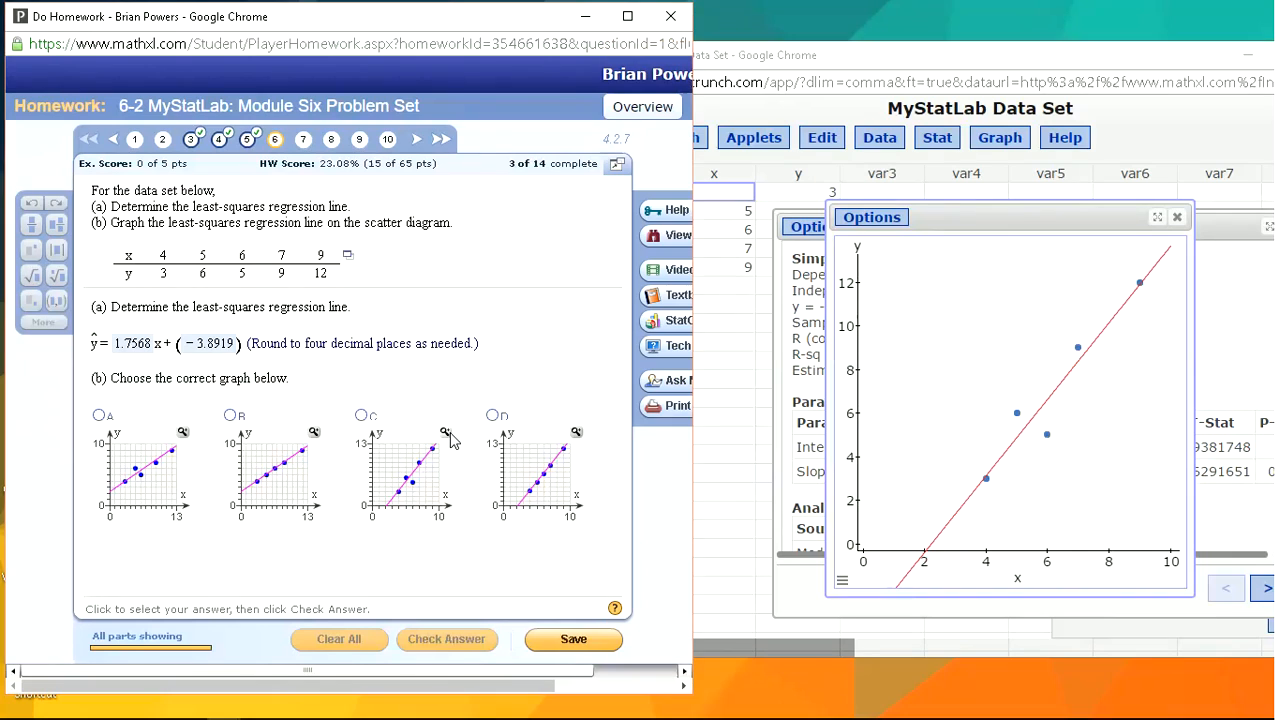
click(448, 436)
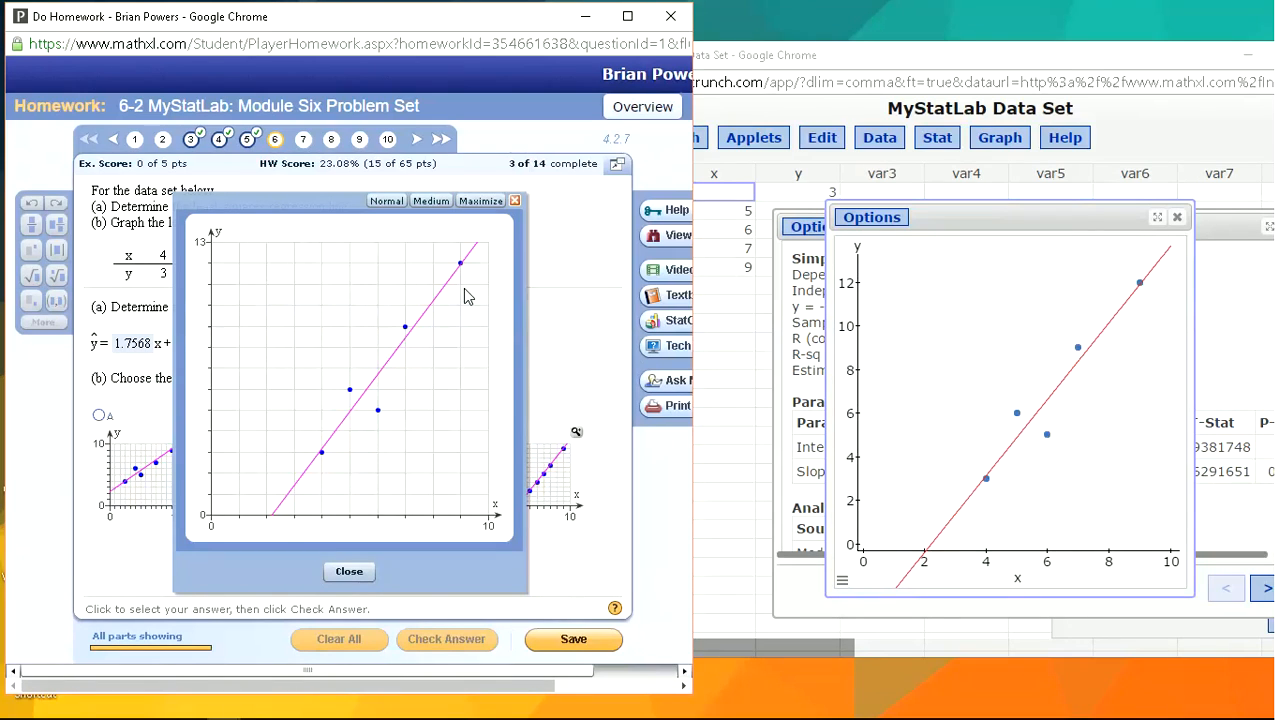
click(343, 571)
click(361, 415)
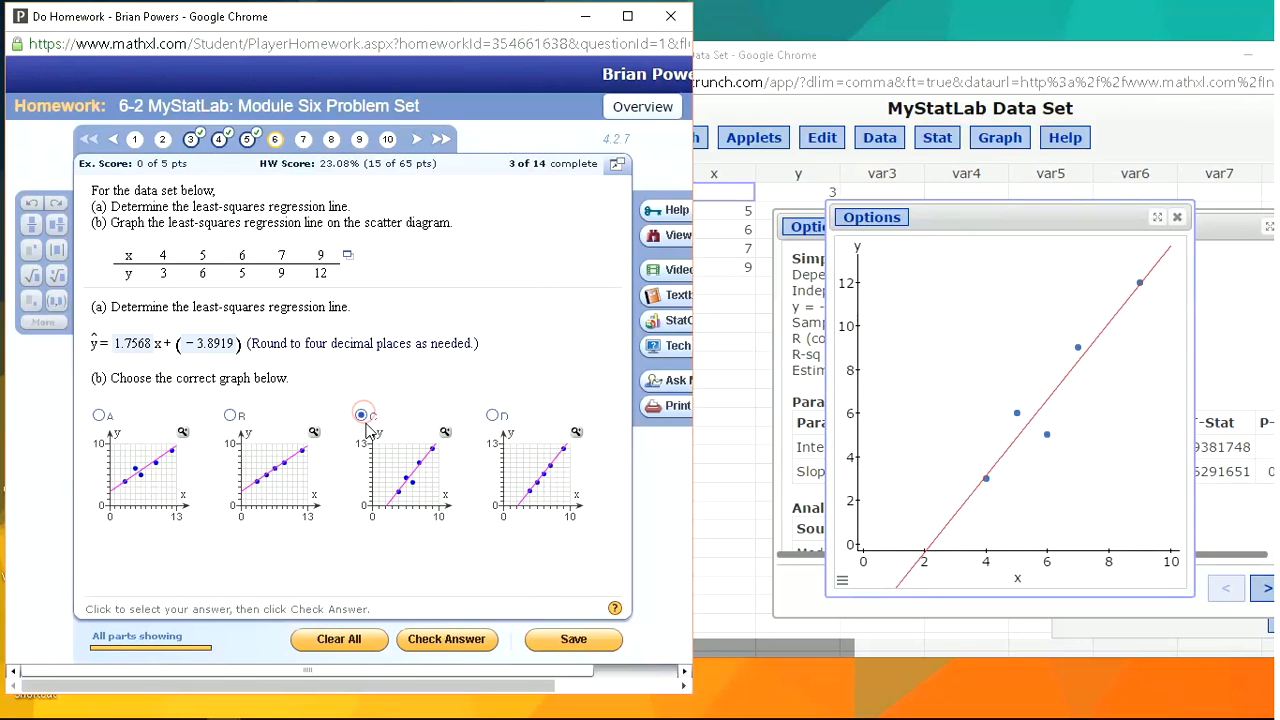
key(Return)
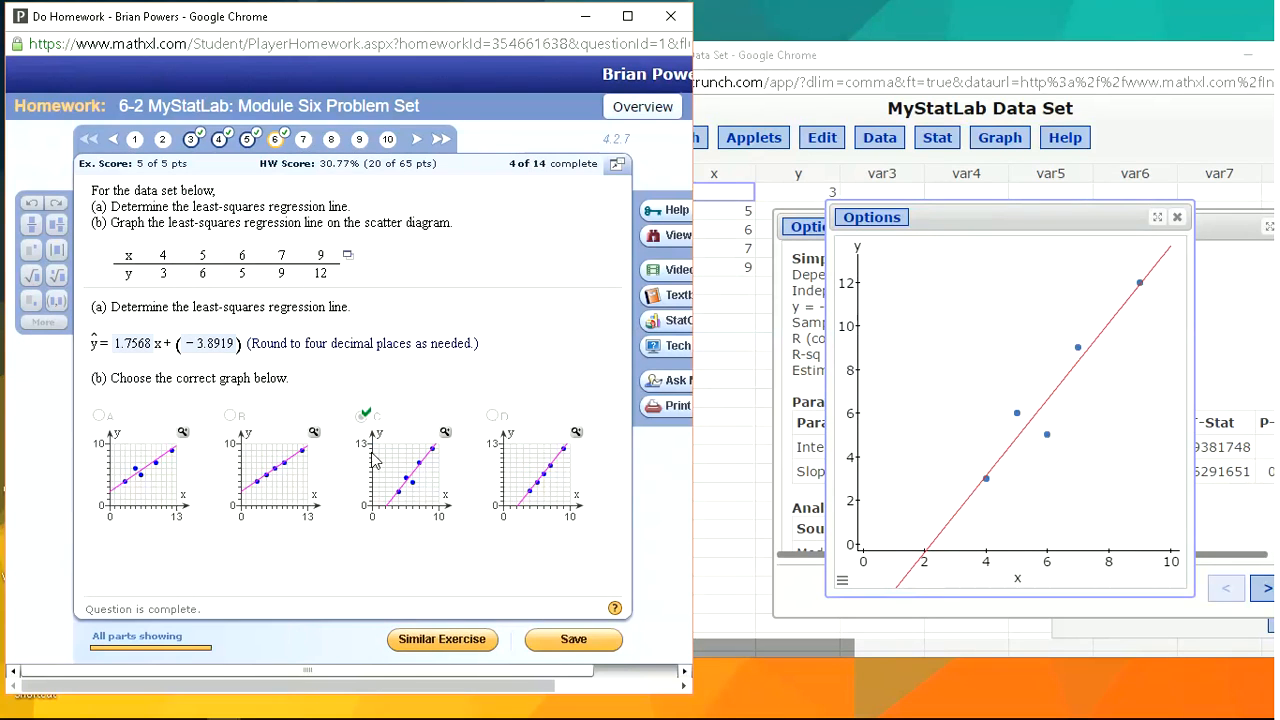
click(446, 431)
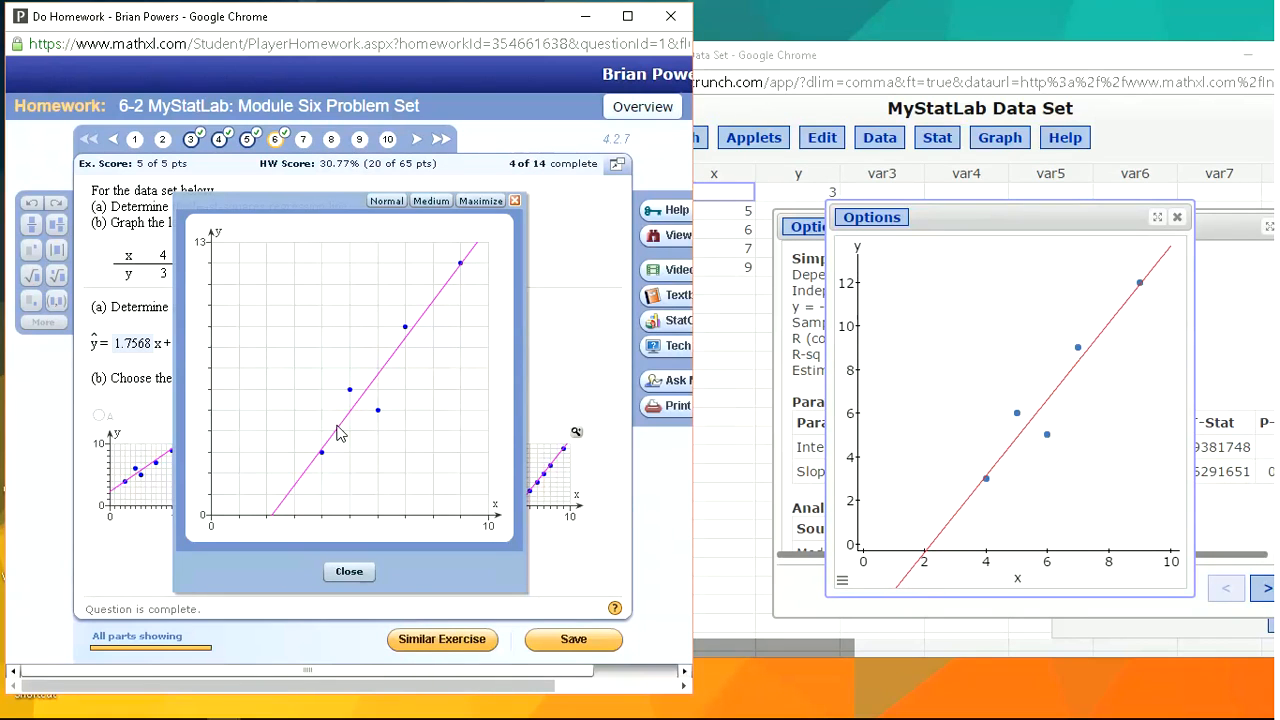
click(515, 202)
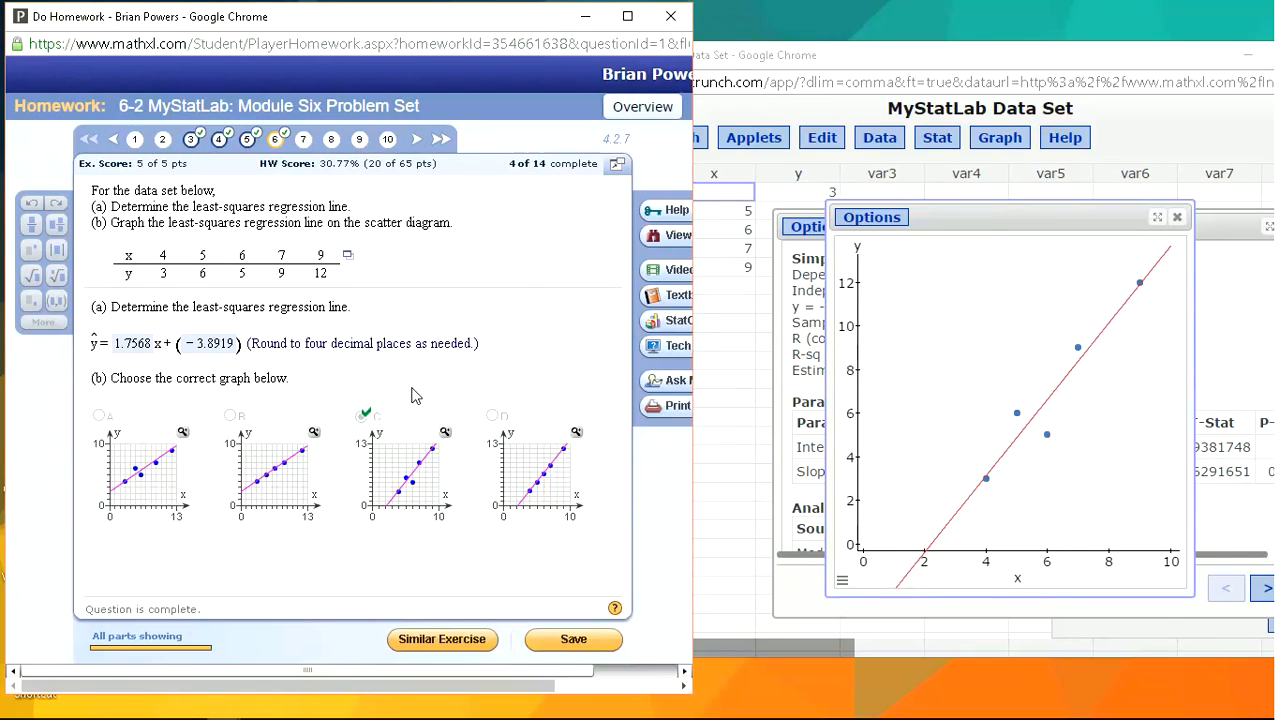
Step: Go to homework question 7 and close the previous question's scatter plot and regression results in StatCrunch
click(305, 142)
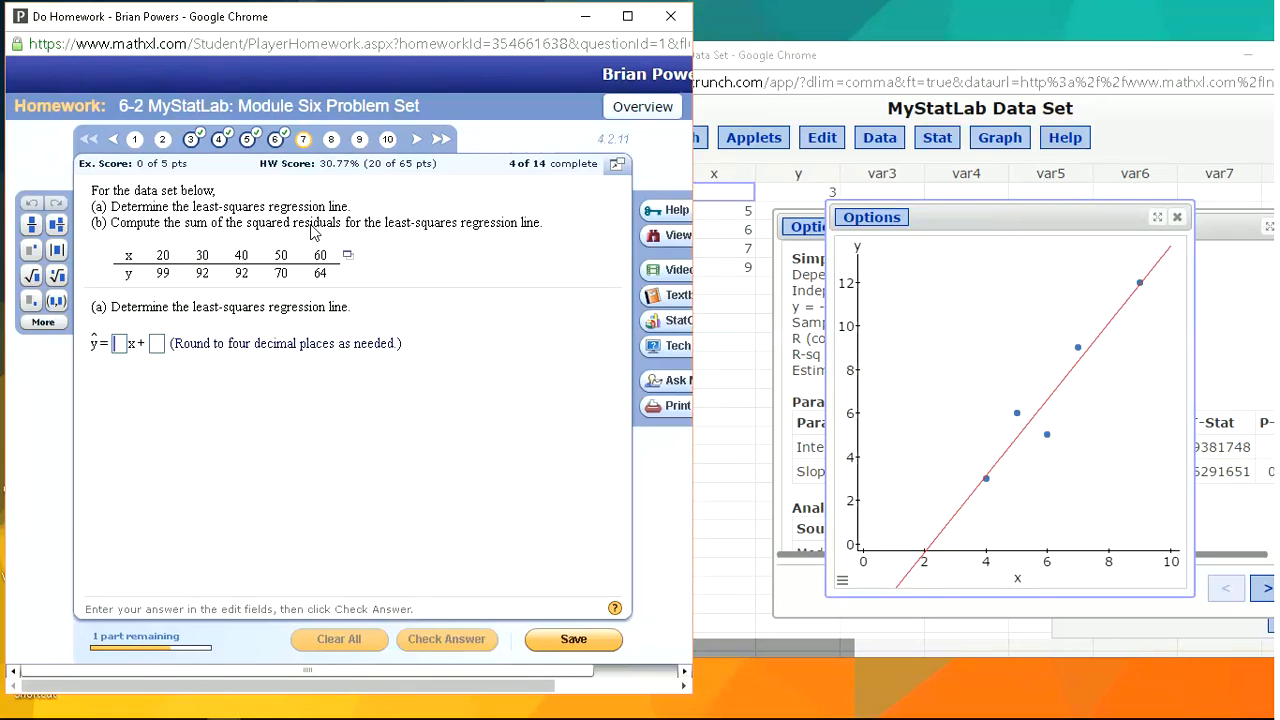
click(1165, 218)
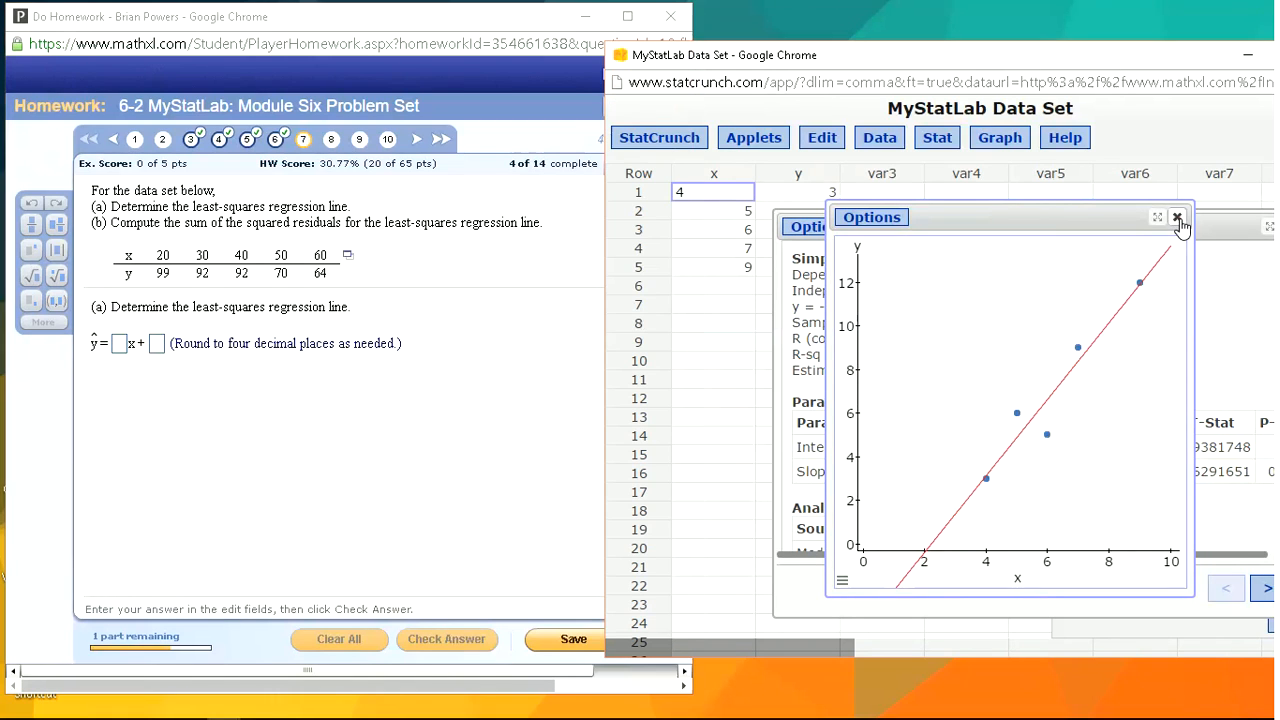
click(1177, 217)
drag(1210, 222, 1050, 222)
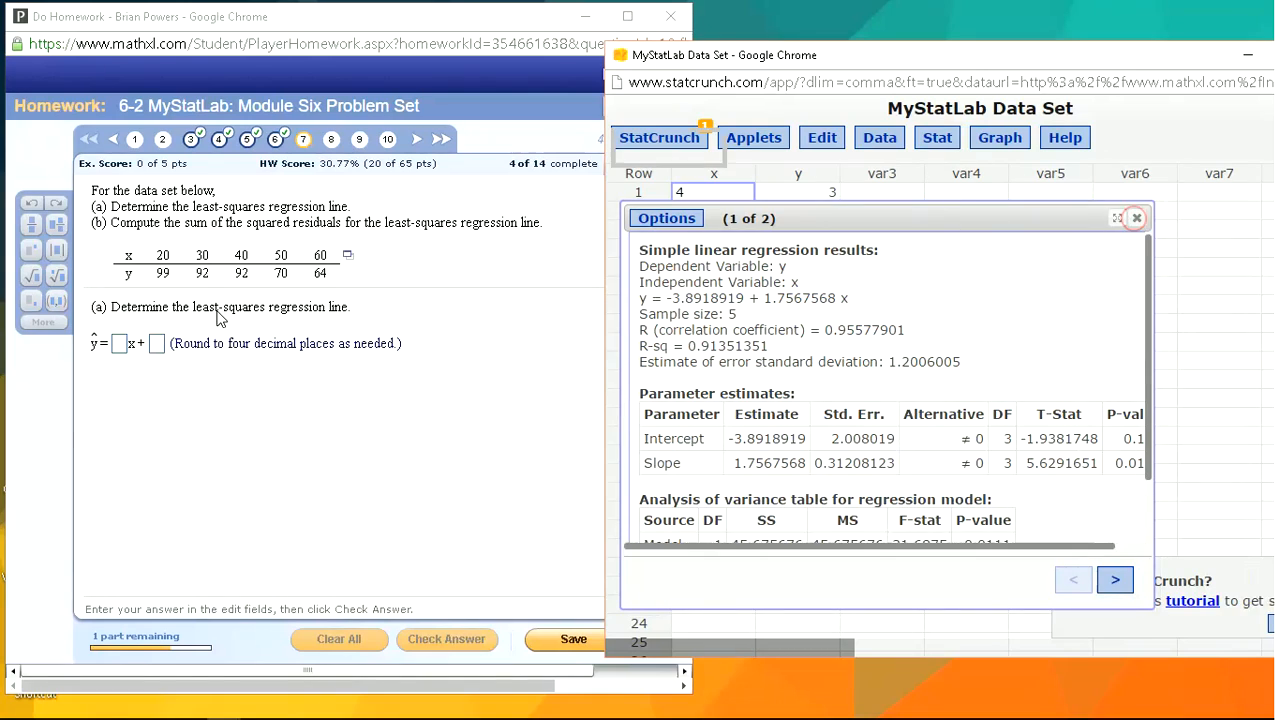
click(1138, 219)
Step: Open question 7's data set in StatCrunch and place its window so the homework's answer fields stay in view
click(345, 215)
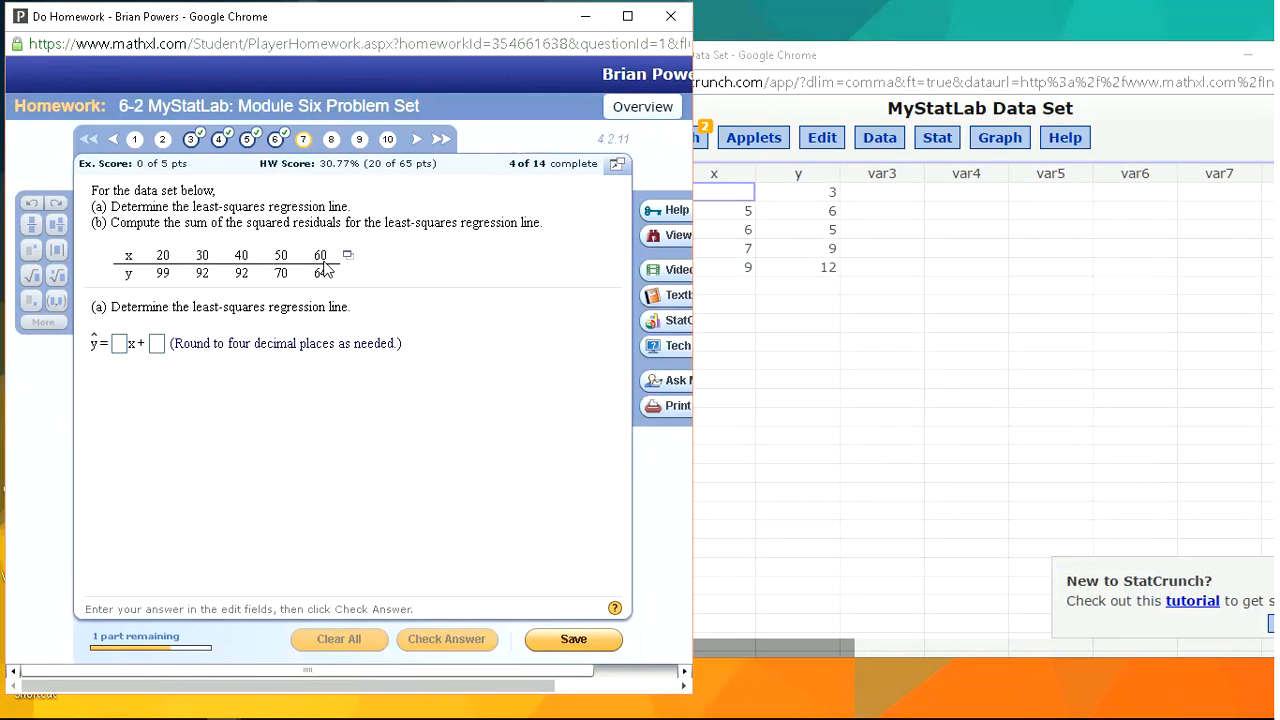
click(349, 259)
click(382, 257)
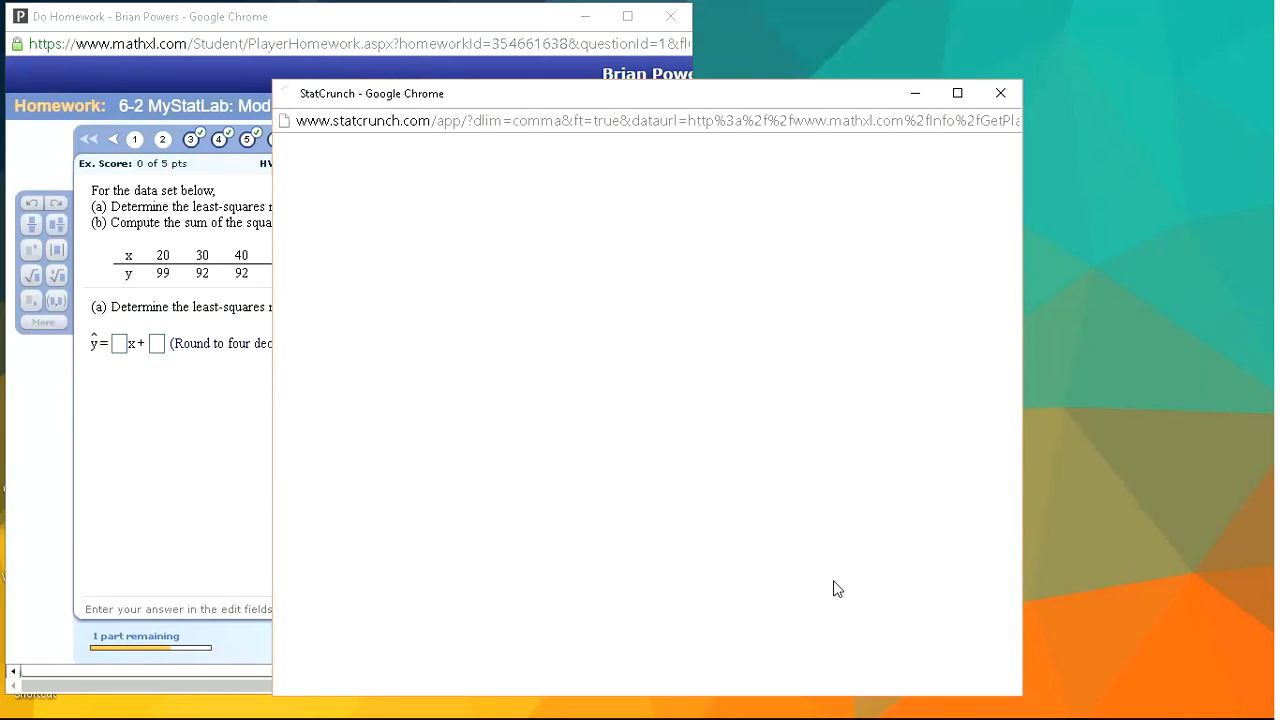
drag(651, 88, 852, 60)
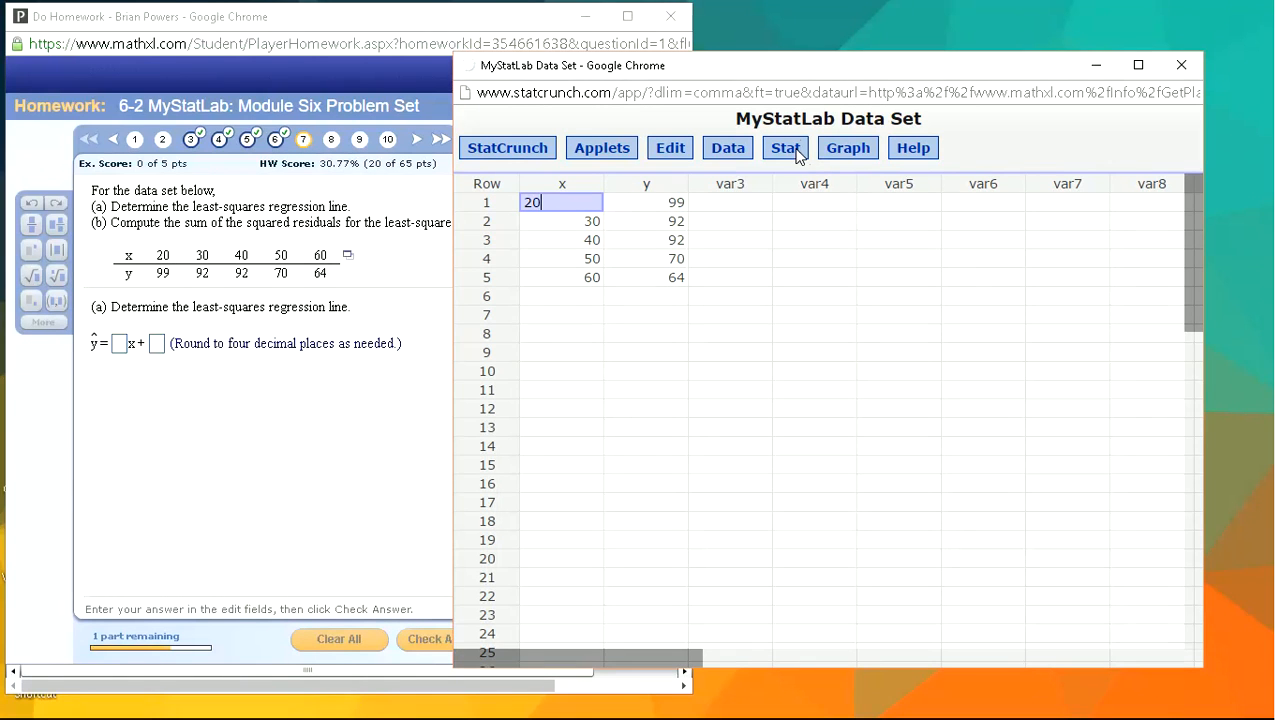
Step: Compute a simple linear regression with x as the X variable and y as the Y variable
click(797, 155)
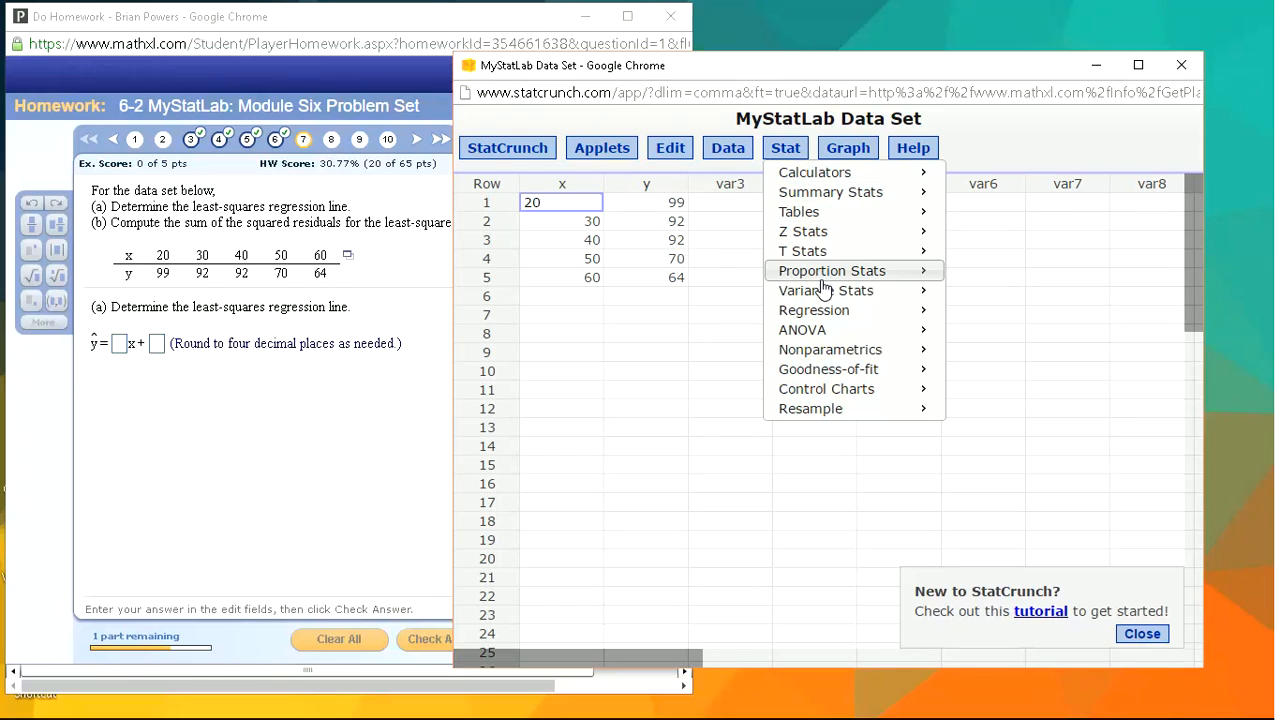
mouse_move(836, 312)
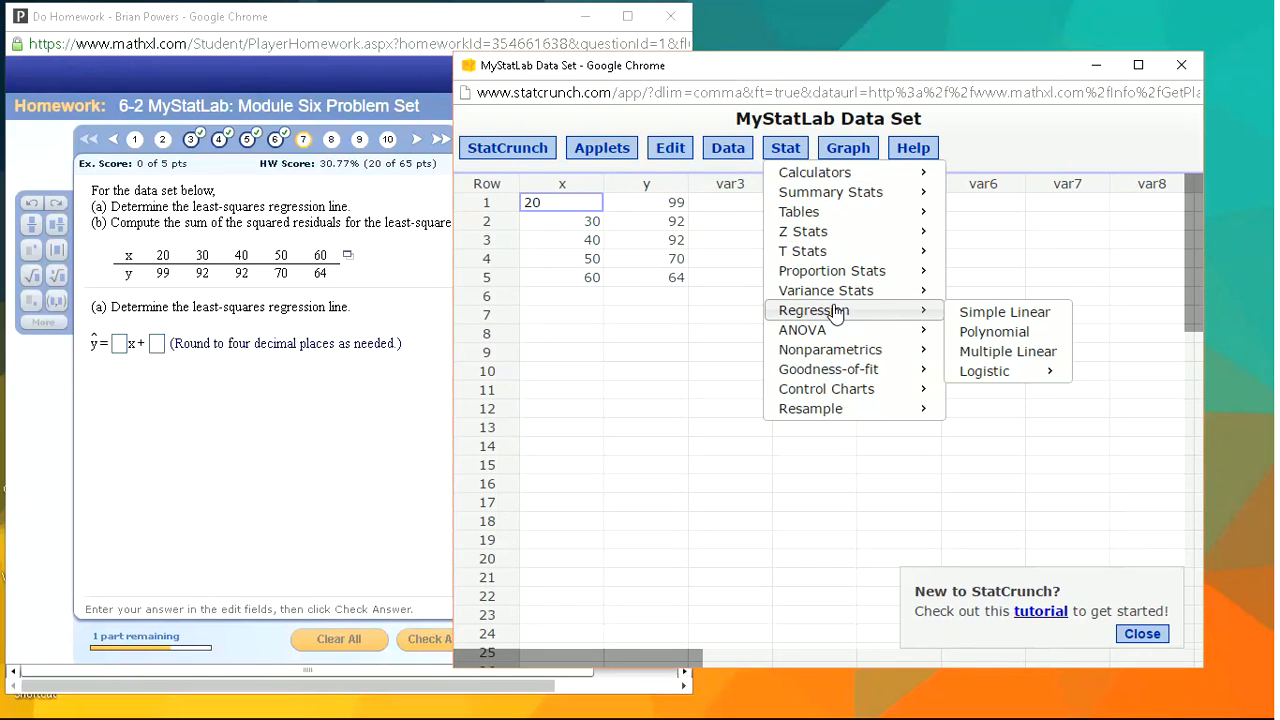
click(1005, 314)
click(680, 189)
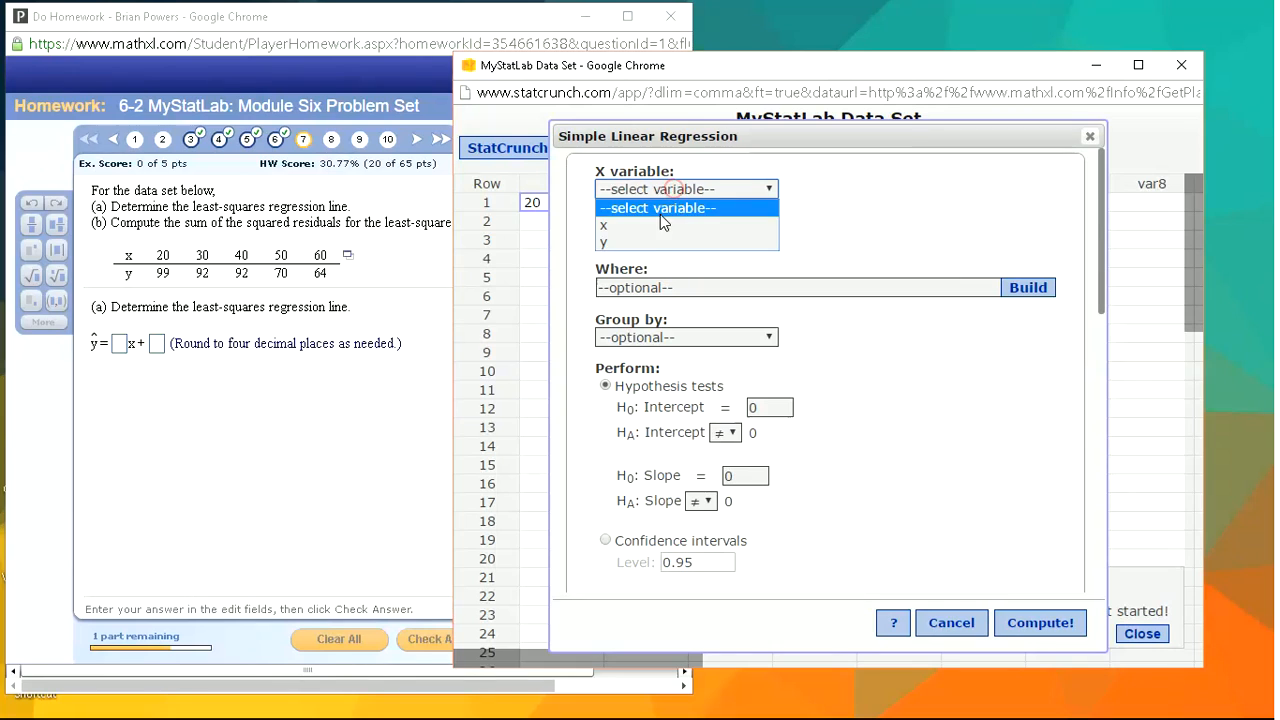
click(655, 215)
click(641, 237)
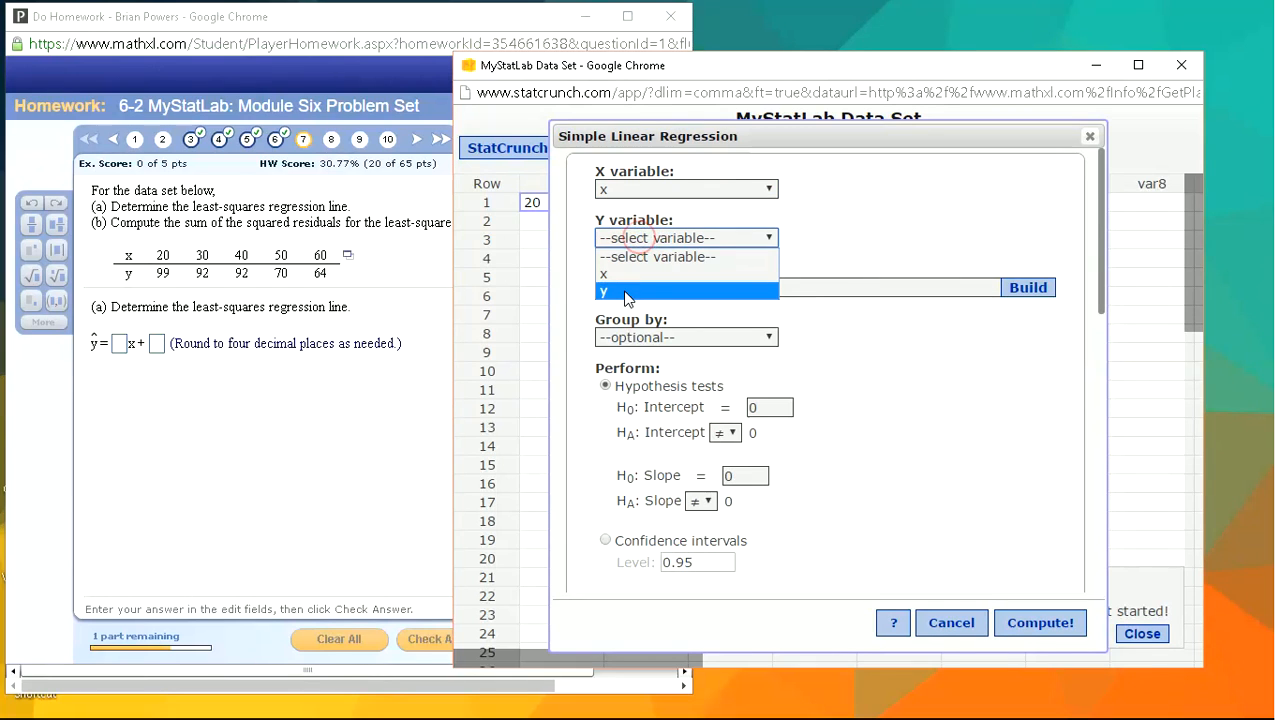
click(620, 287)
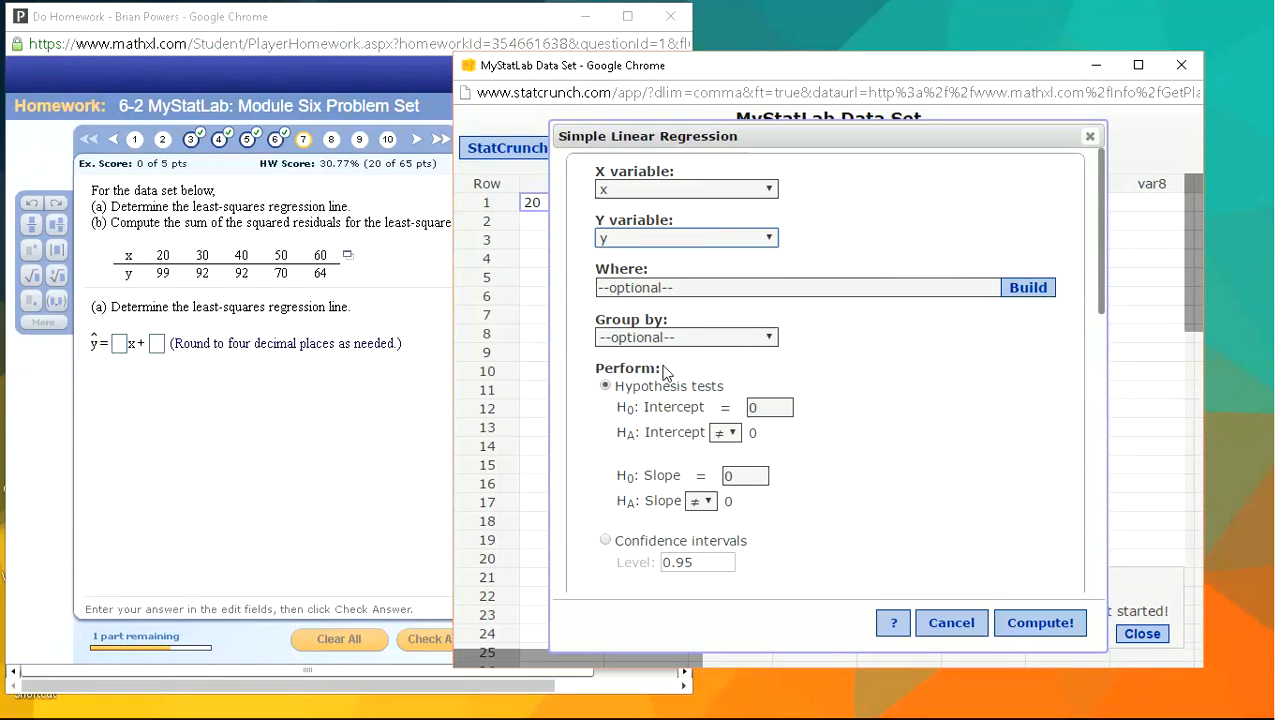
click(1036, 632)
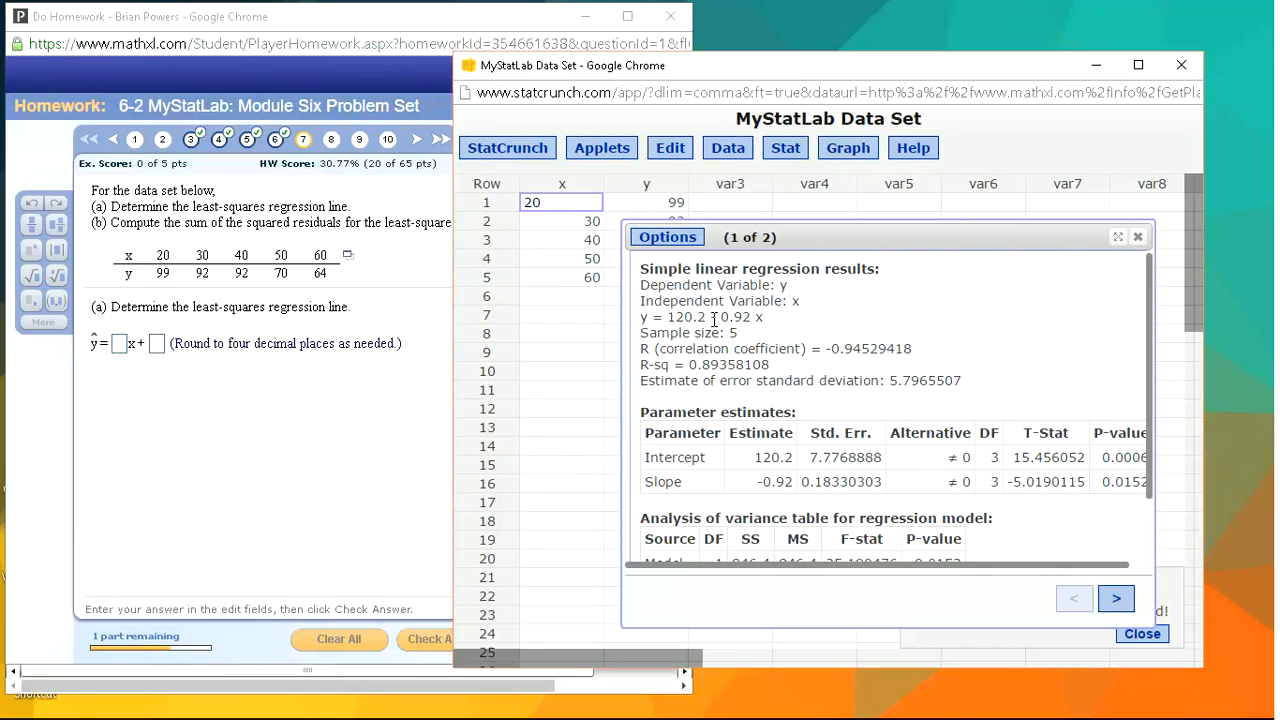
Step: Enter -0.92 from the regression equation as the slope in part (a)
drag(713, 317, 755, 317)
click(123, 346)
text(- 0.92)
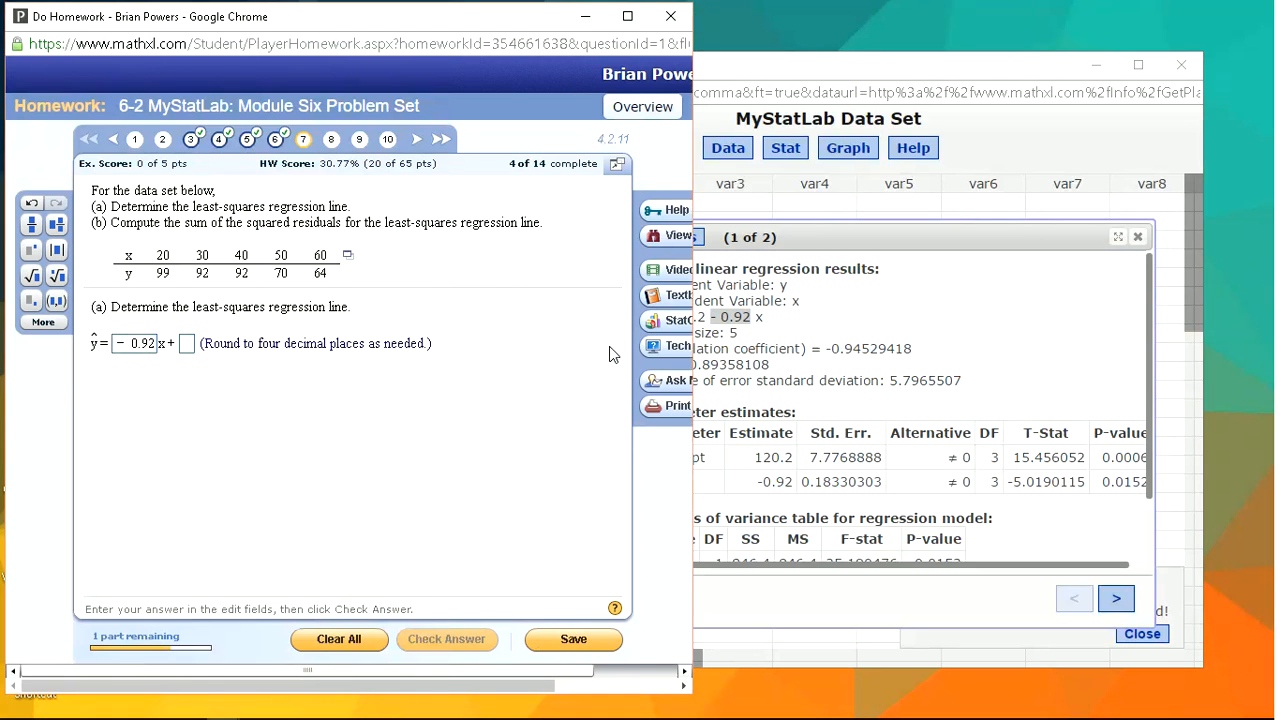
Step: Copy the intercept 120.2 from the regression results into part (a), check the answer, and continue to part (b)
click(710, 316)
drag(705, 317, 667, 317)
key(ctrl+c)
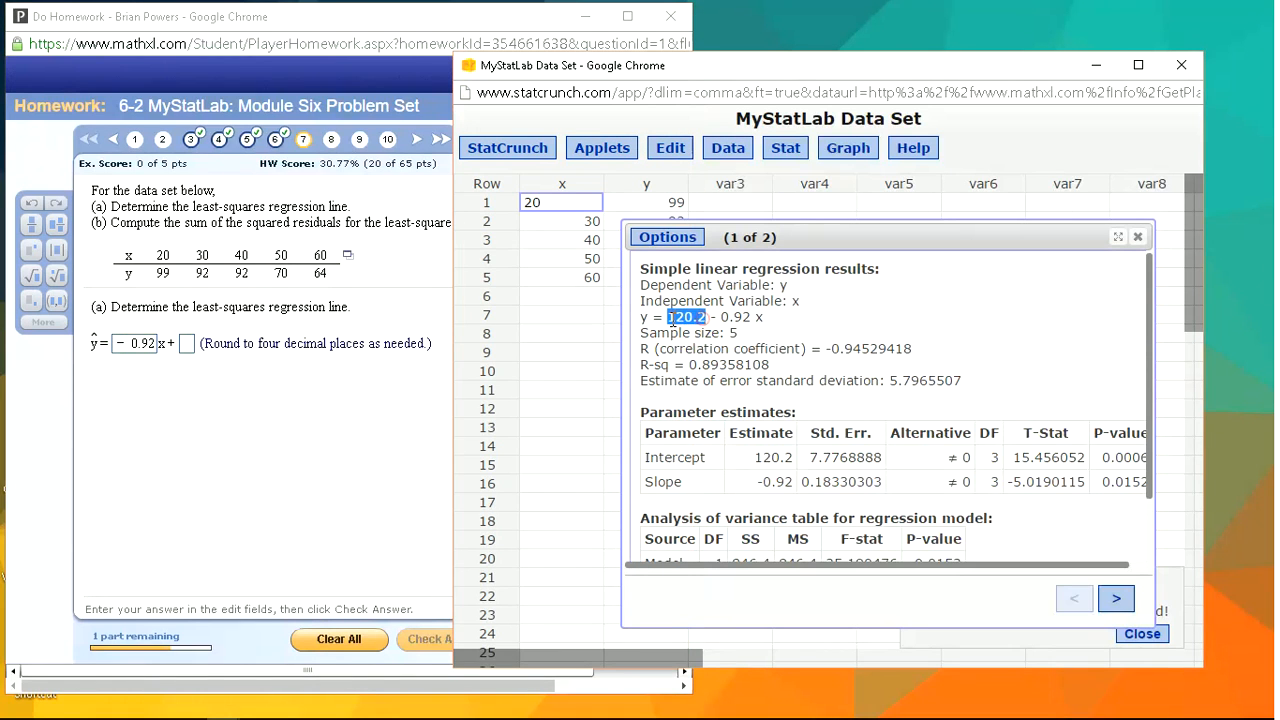
click(186, 346)
key(ctrl+v)
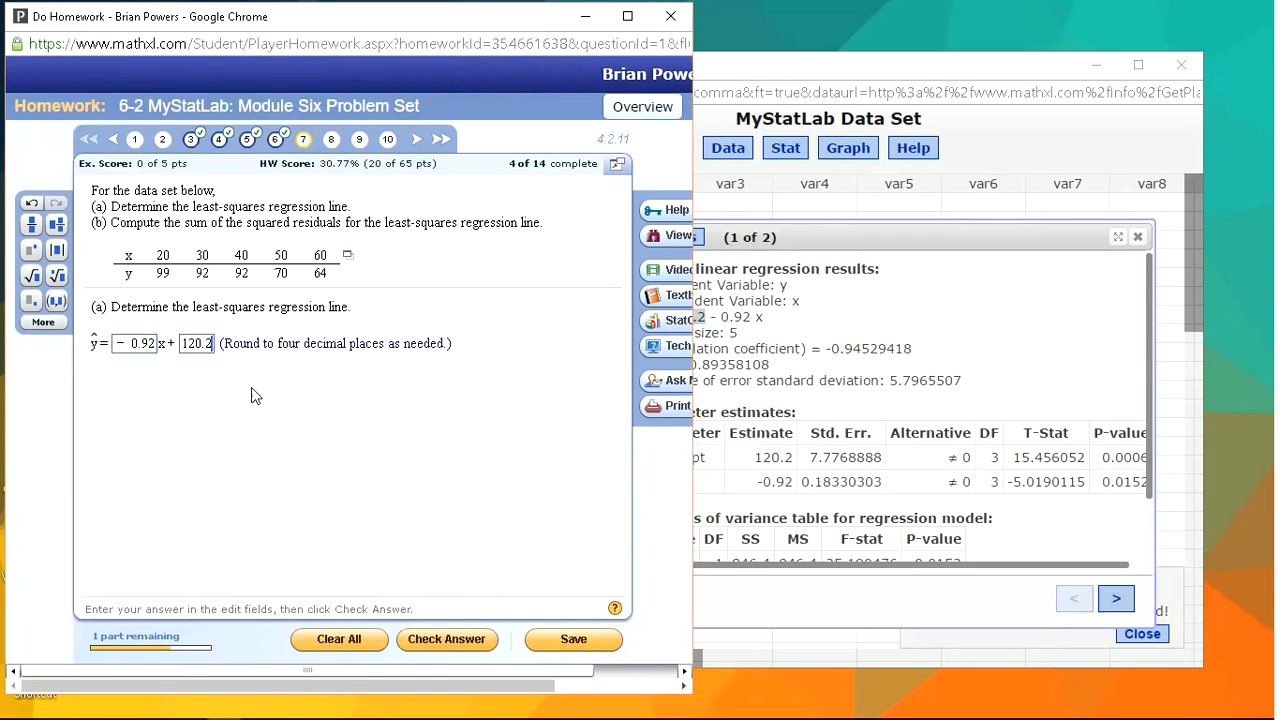
key(Return)
key(Return)
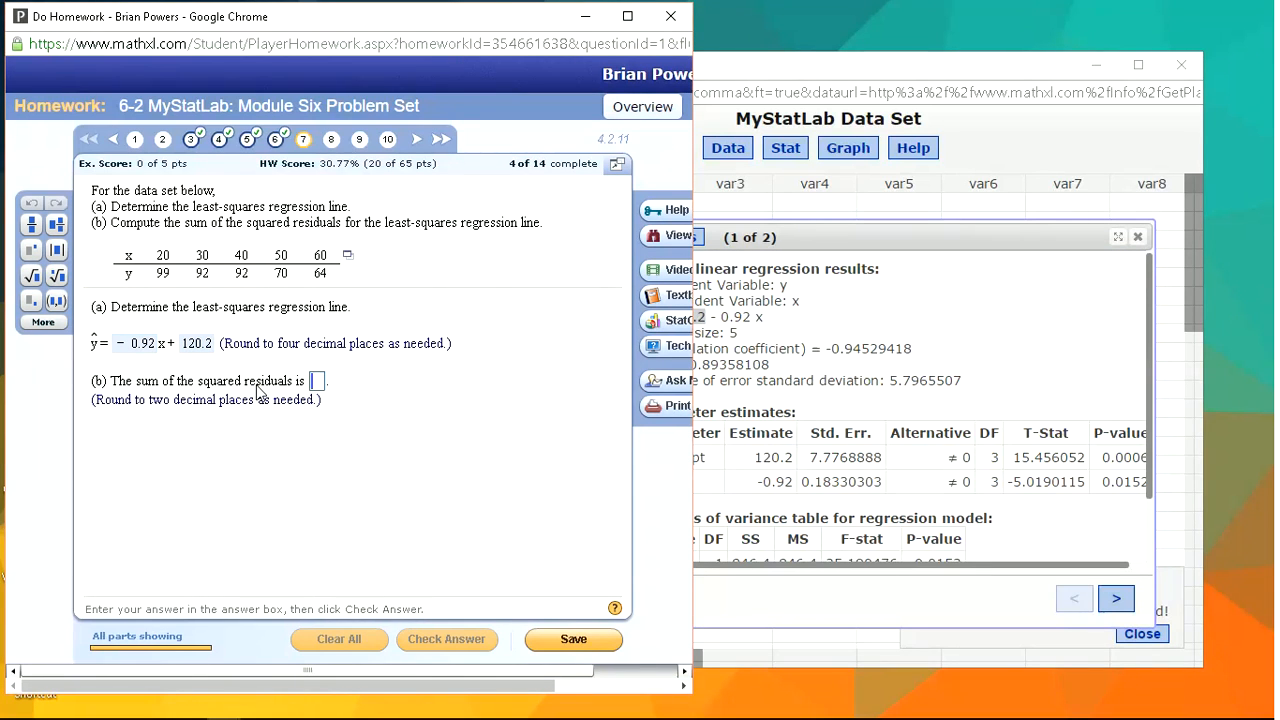
Step: Examine the analysis of variance table in the regression results for the error sum of squares
click(886, 356)
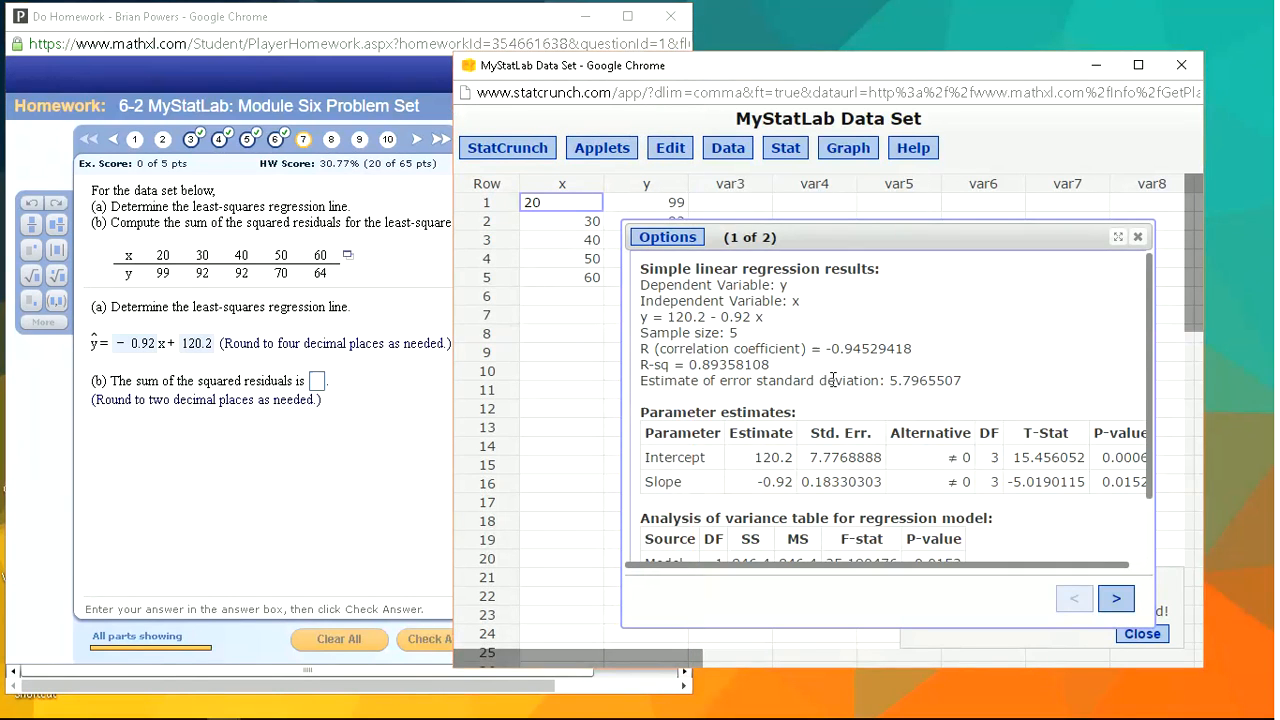
scroll(831, 382, down, 1)
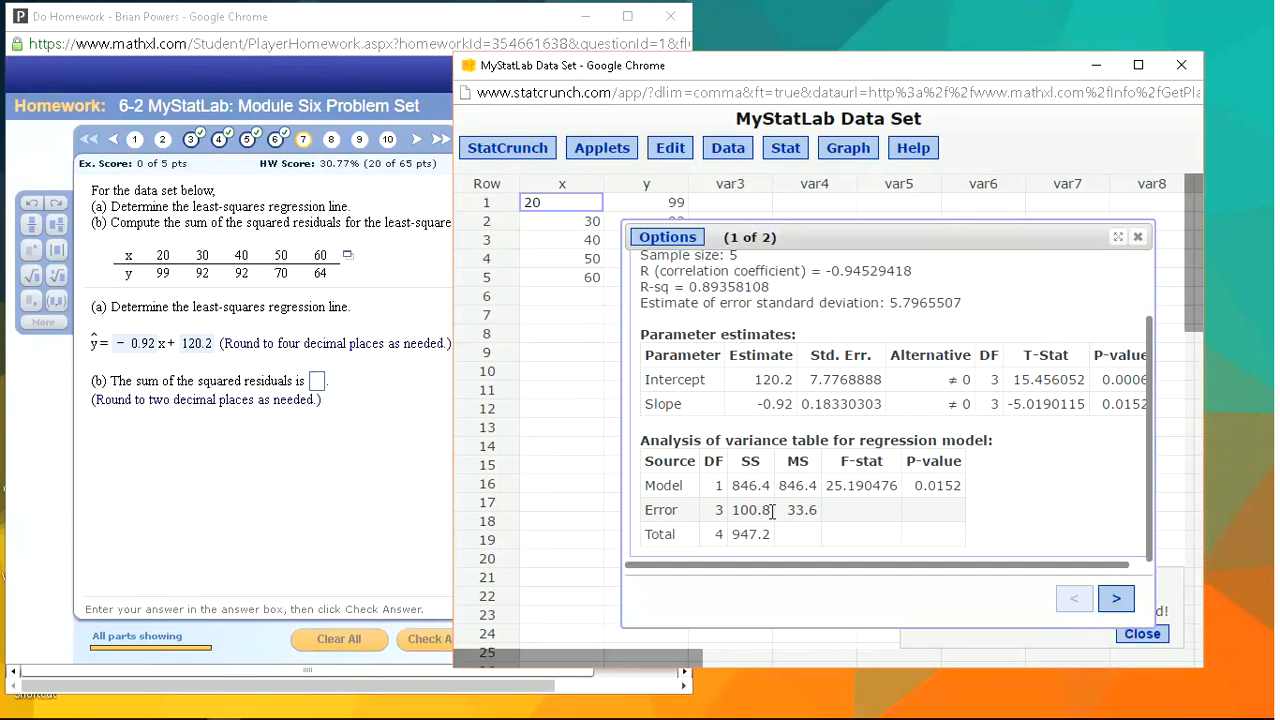
drag(650, 441, 981, 440)
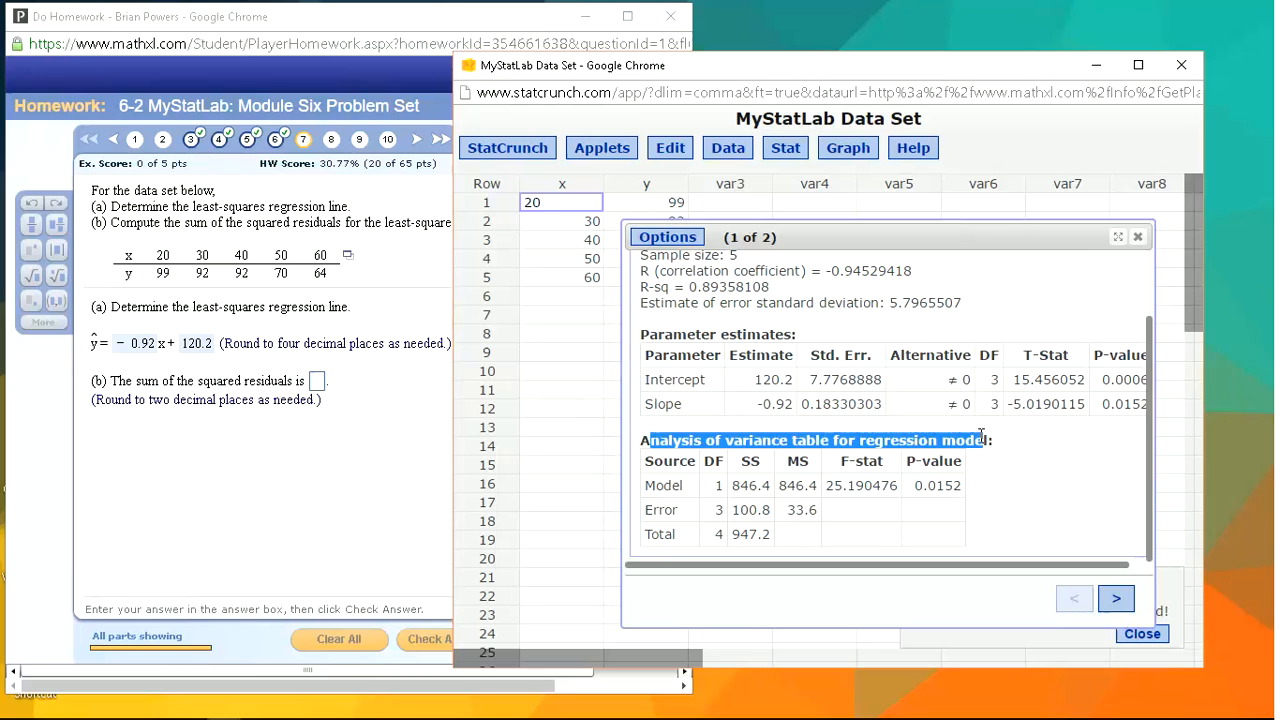
click(900, 447)
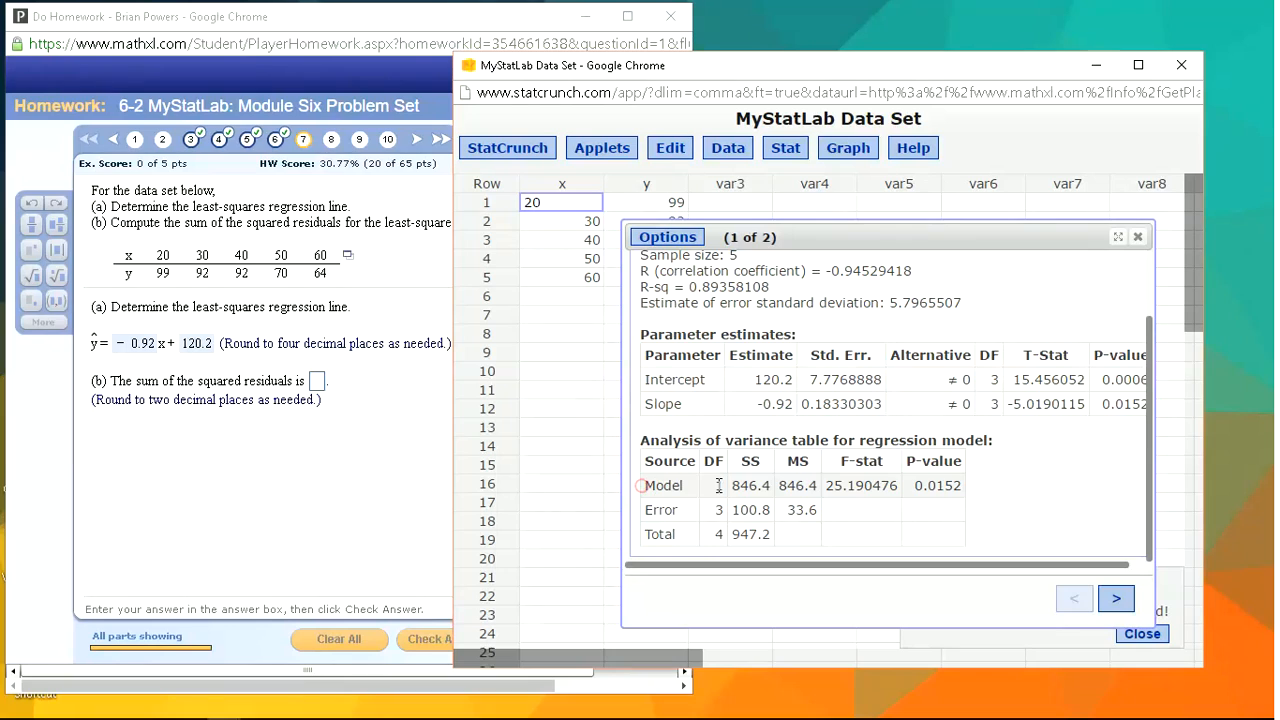
double_click(755, 461)
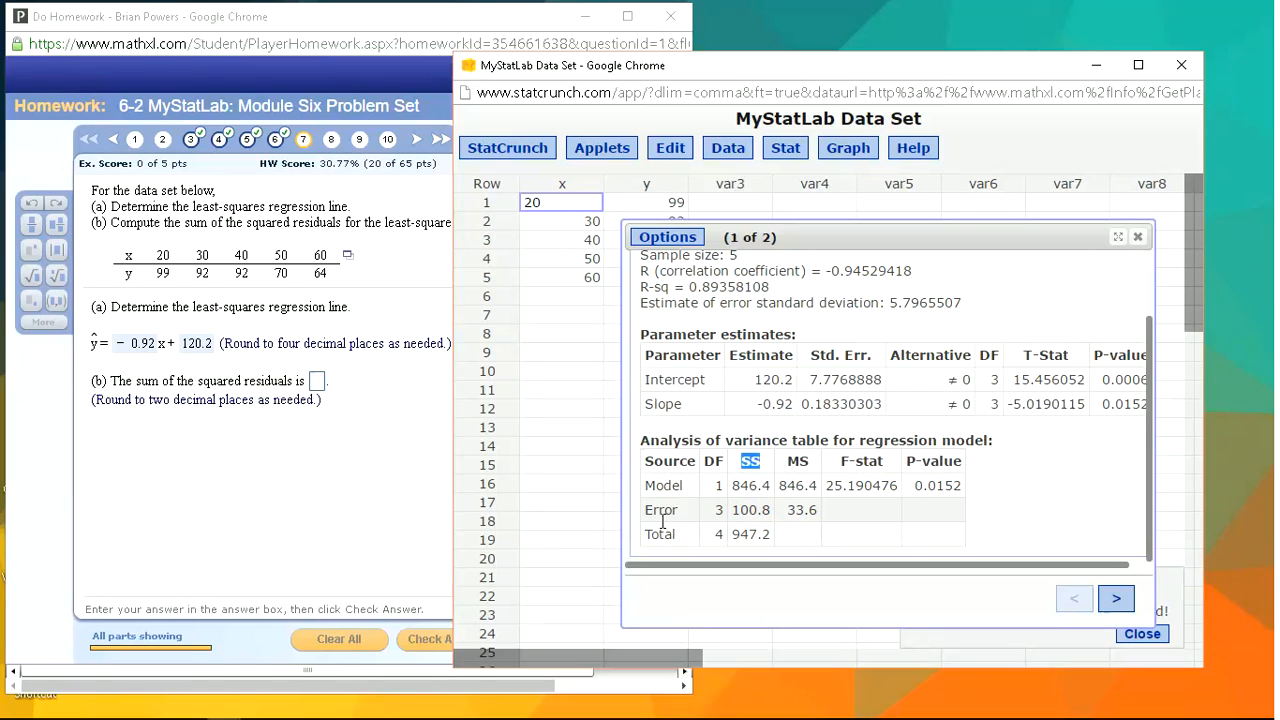
mouse_move(680, 510)
mouse_down()
mouse_move(645, 510)
mouse_move(675, 510)
mouse_up()
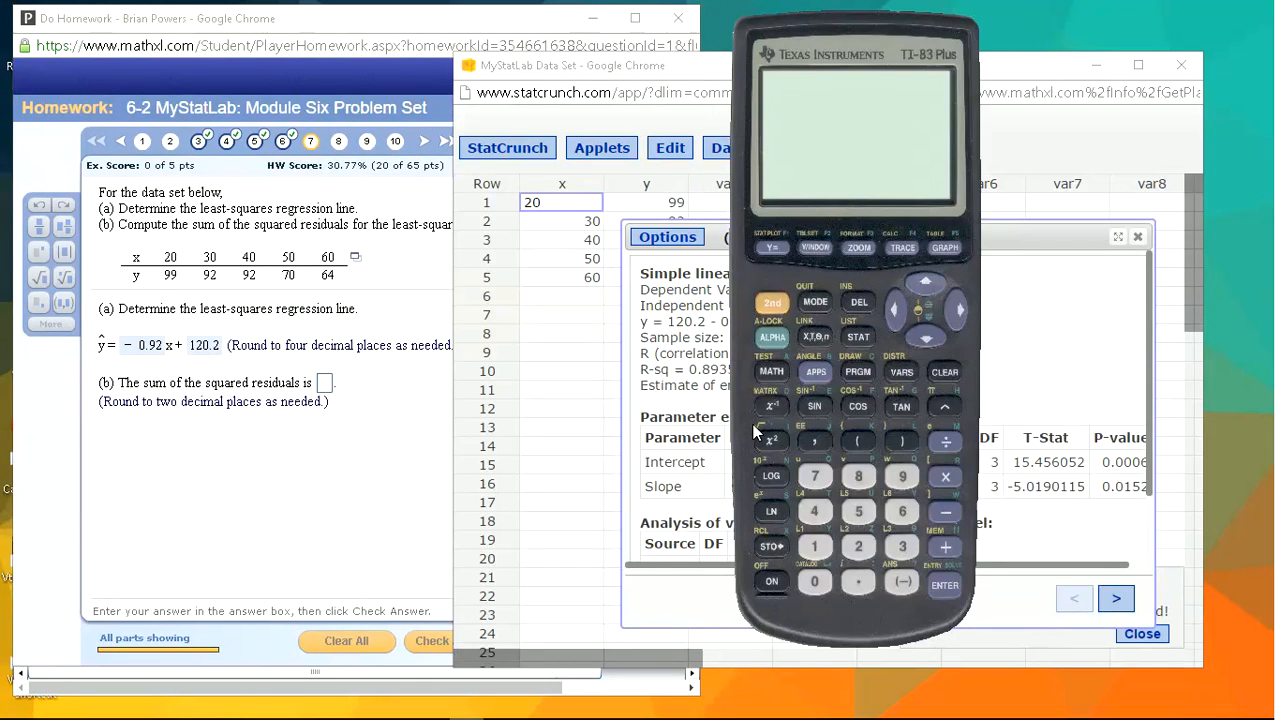
Step: Turn on the TI-83 Plus calculator and evaluate the regression equation at x = 20 as -.92(20)+120.2
click(771, 581)
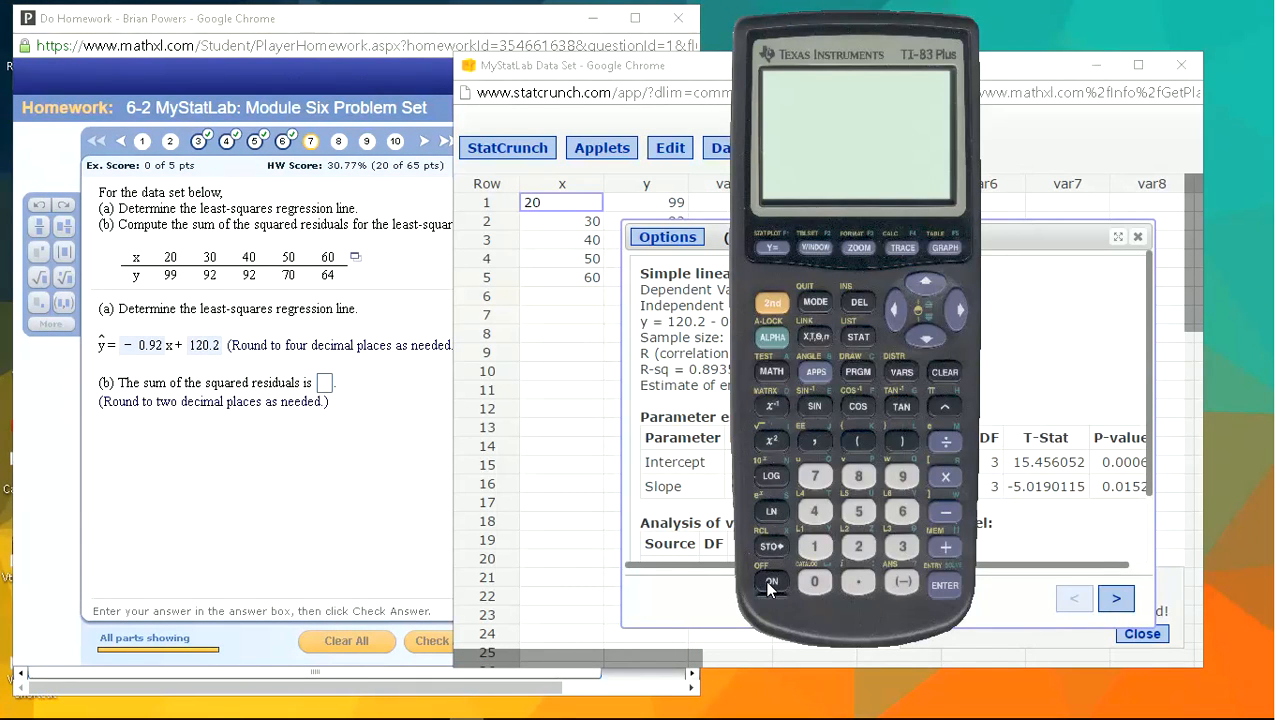
click(945, 372)
click(903, 581)
click(857, 588)
click(902, 476)
click(858, 546)
click(857, 441)
click(858, 546)
click(820, 581)
click(901, 442)
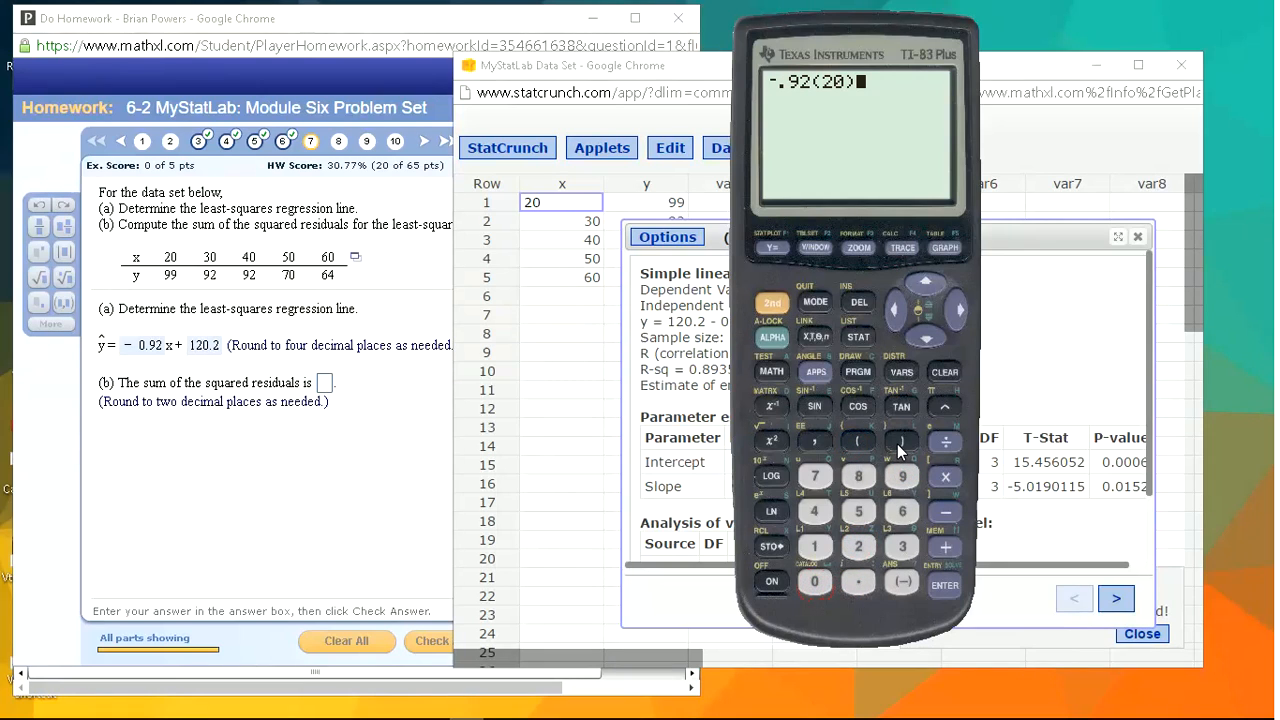
click(943, 548)
click(858, 547)
click(818, 581)
click(857, 581)
click(858, 547)
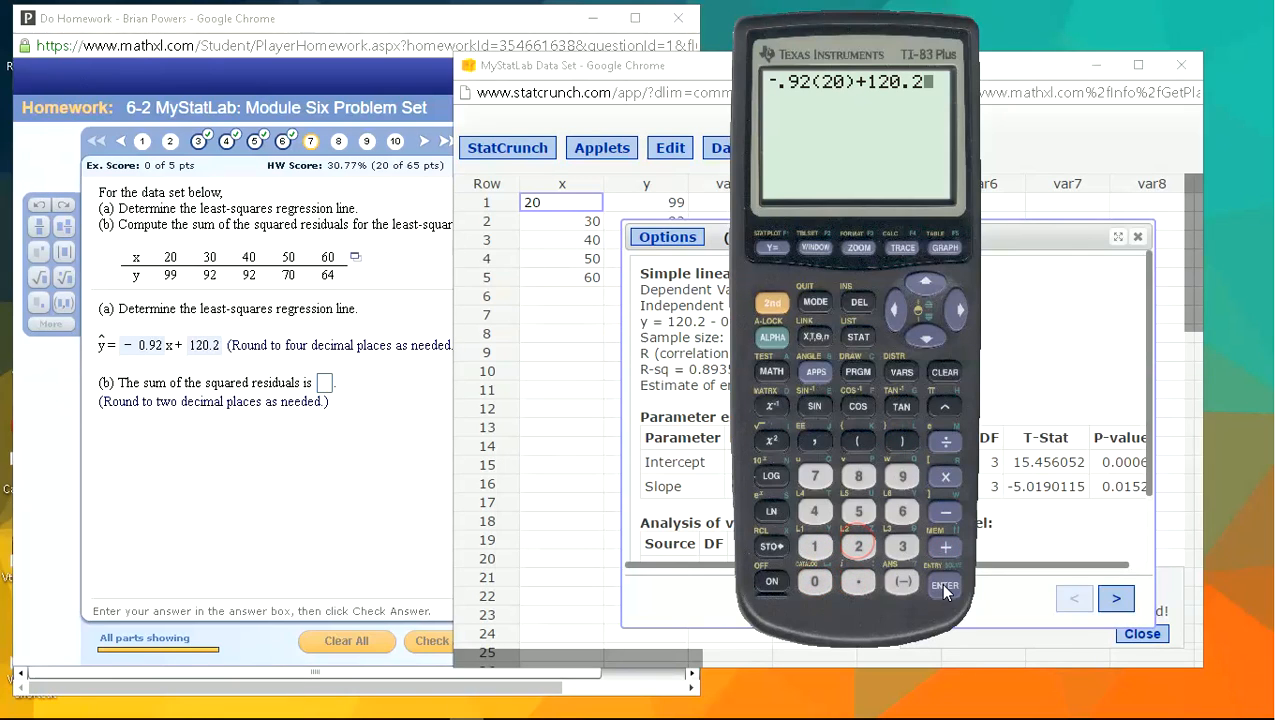
click(945, 585)
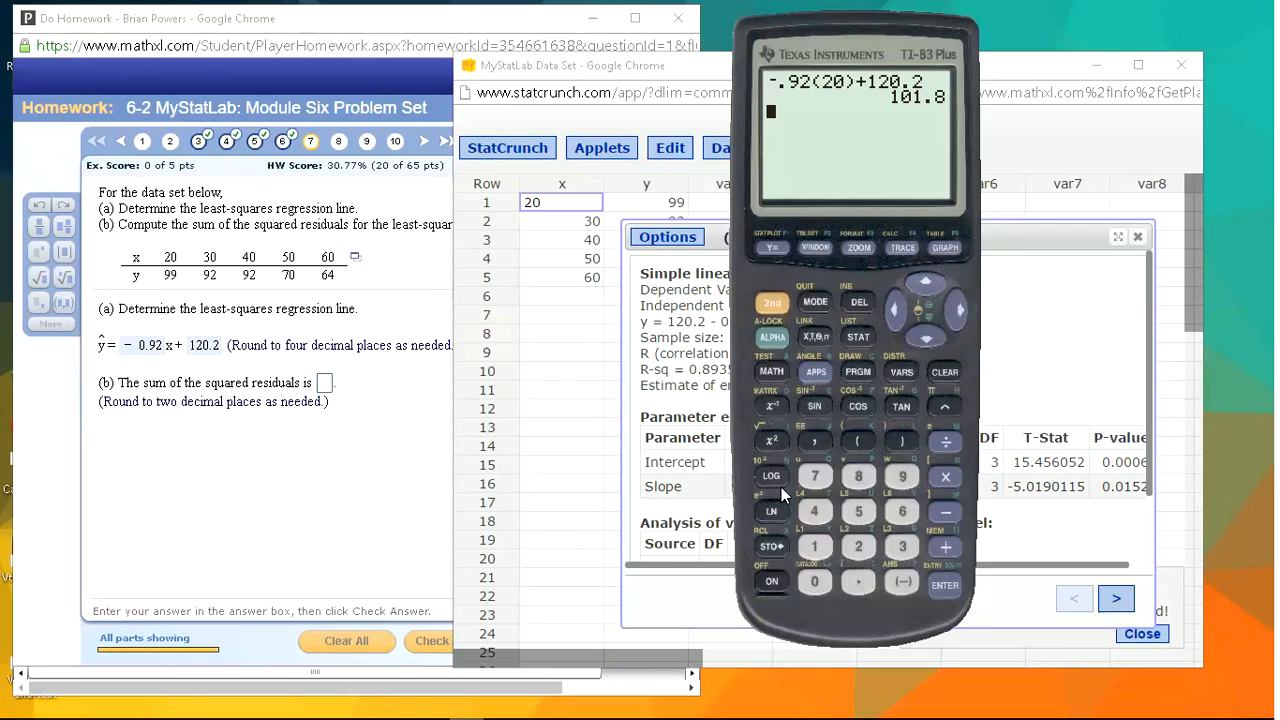
Step: Calculate the first point's residual on the calculator as 99-101.8
double_click(905, 483)
click(947, 512)
click(814, 546)
click(814, 581)
click(816, 548)
click(858, 581)
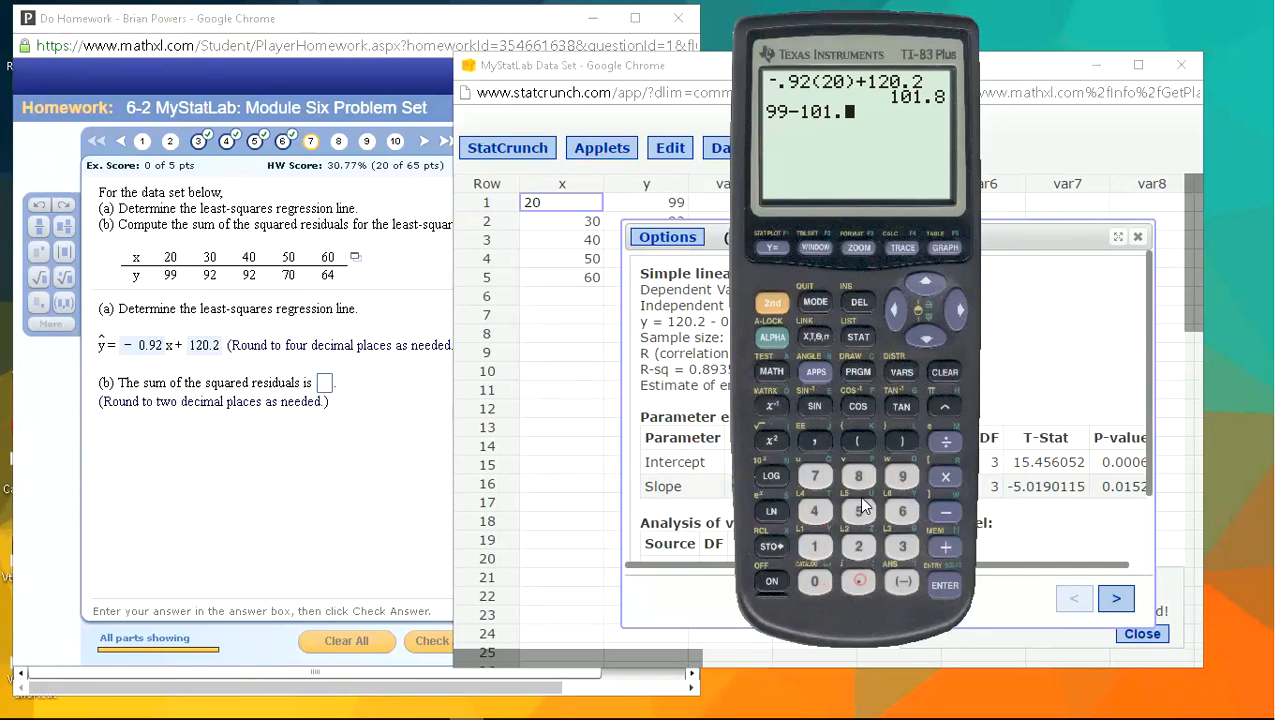
click(858, 476)
click(945, 585)
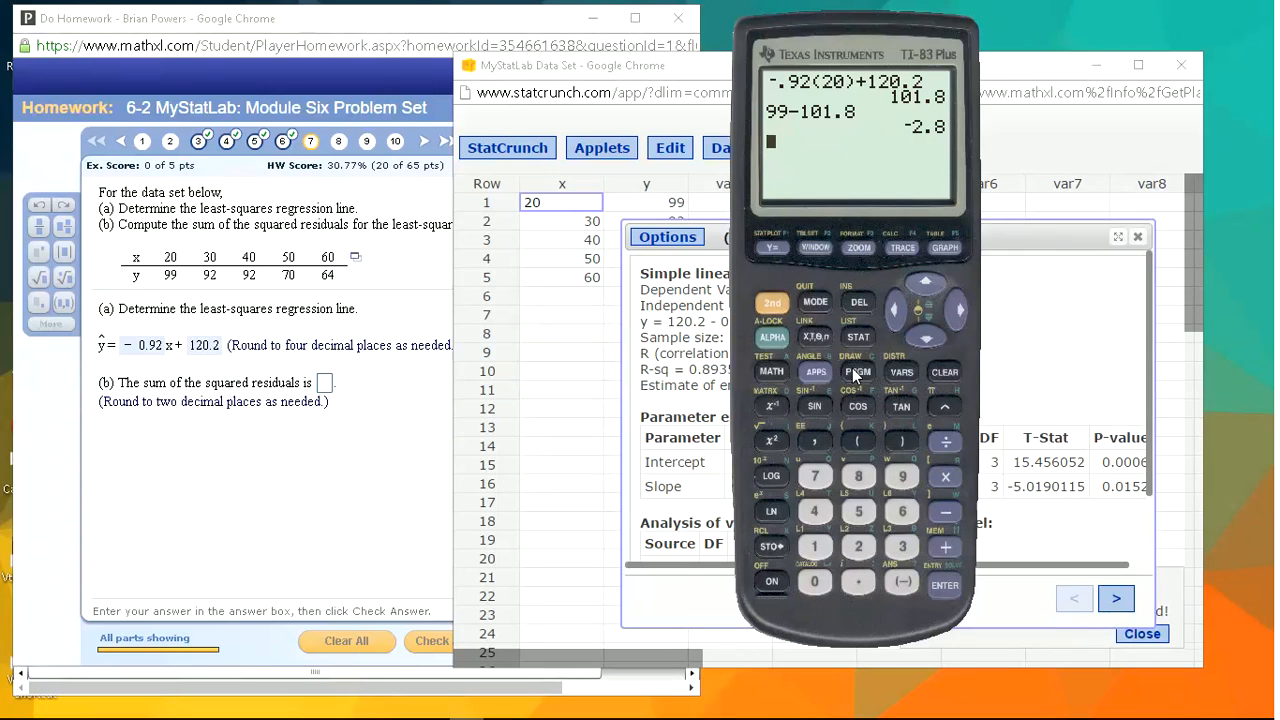
Step: Square the first residual on the calculator as (-2.8)²
click(857, 441)
click(906, 580)
click(858, 546)
click(855, 585)
click(858, 478)
click(901, 441)
click(771, 440)
click(945, 585)
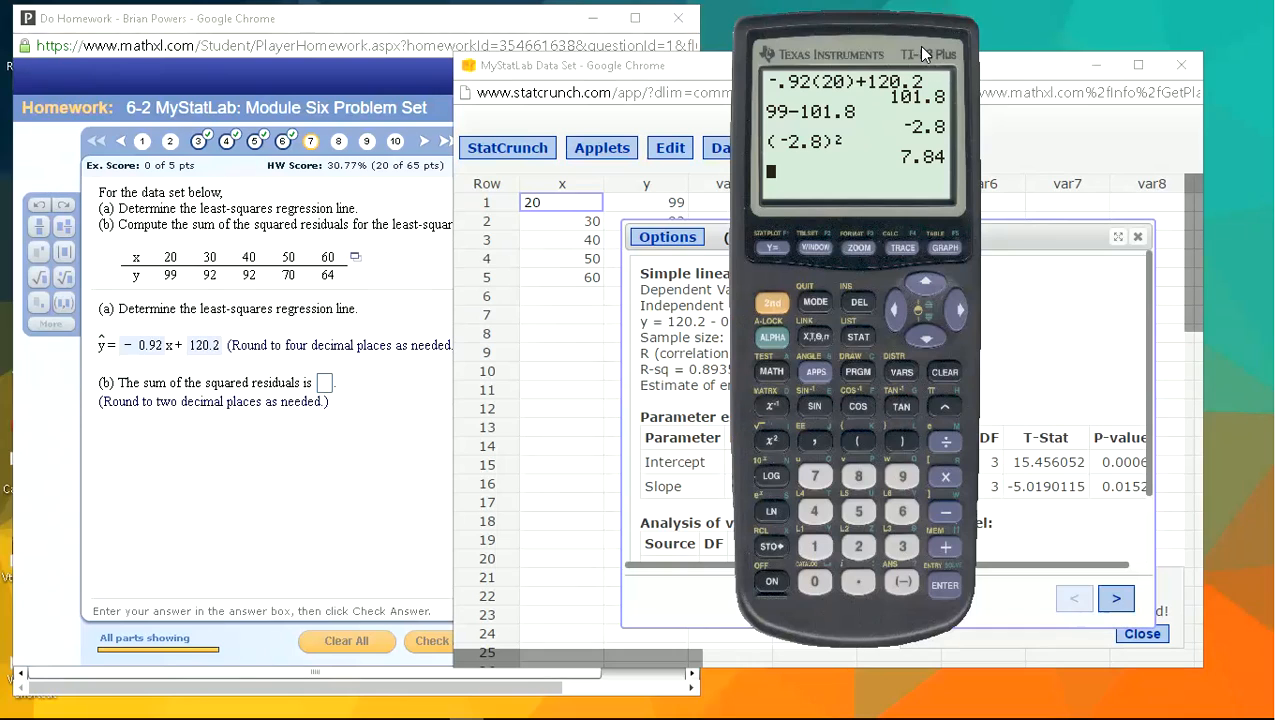
Step: Copy the error sum of squares 100.8 from the StatCrunch variance table into the homework's part (b) and check the answer
click(703, 80)
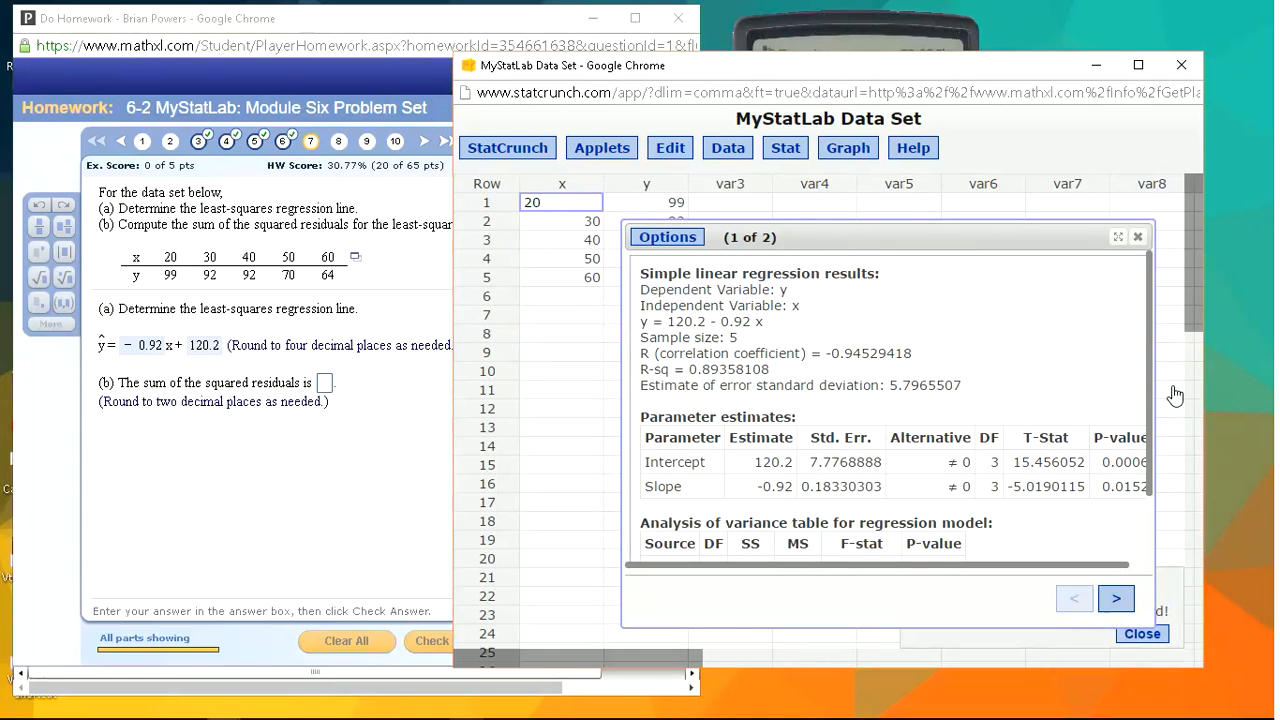
scroll(1147, 446, down, 2)
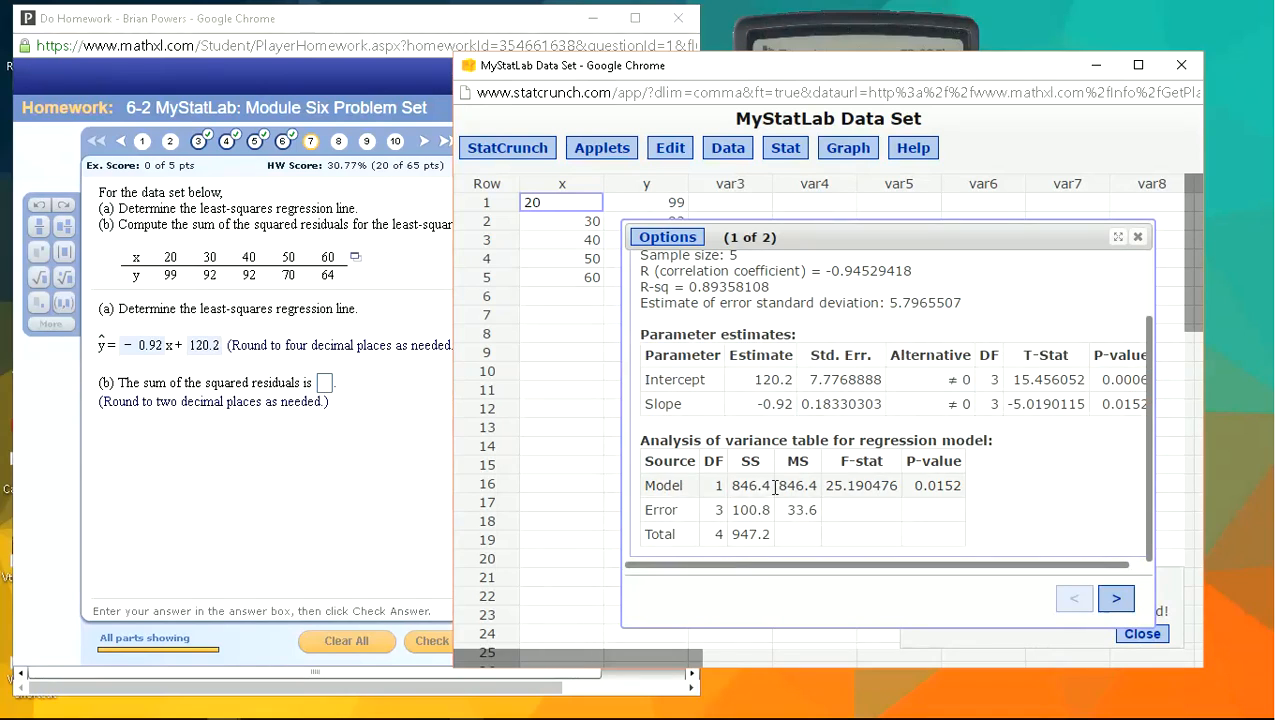
drag(771, 510, 716, 510)
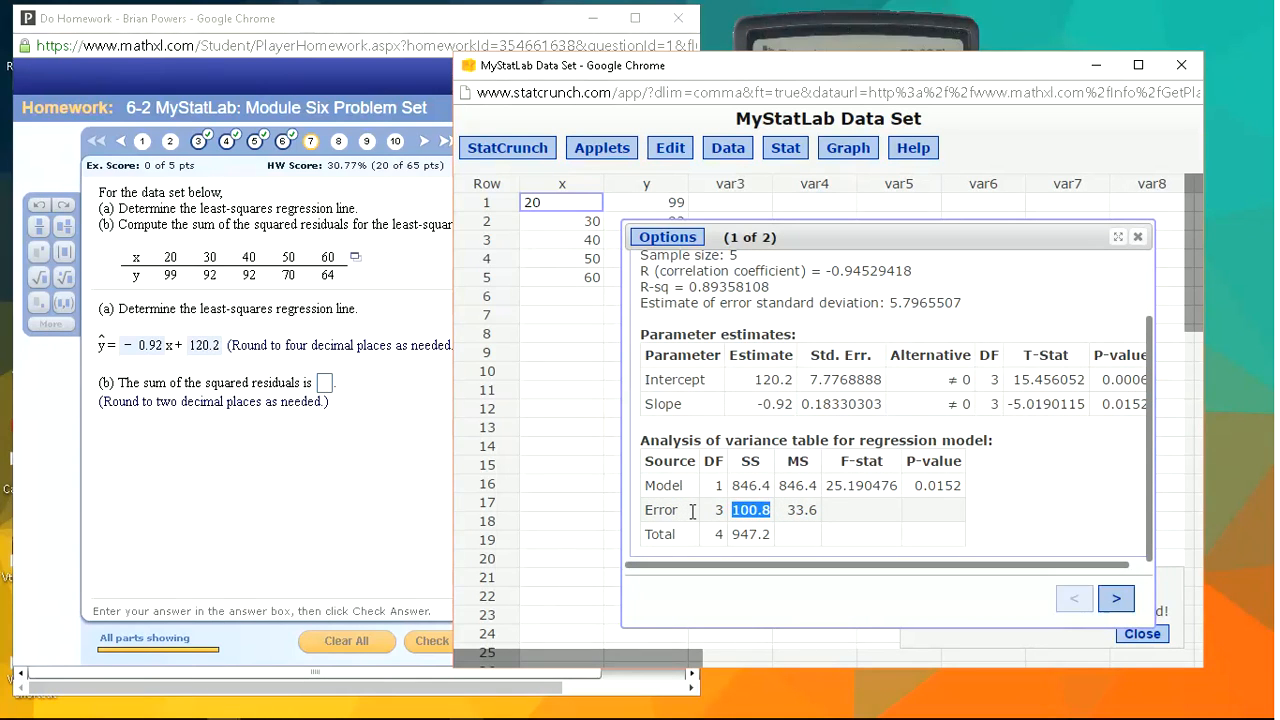
click(684, 511)
drag(645, 513, 690, 513)
drag(772, 511, 739, 513)
key(ctrl+c)
click(324, 383)
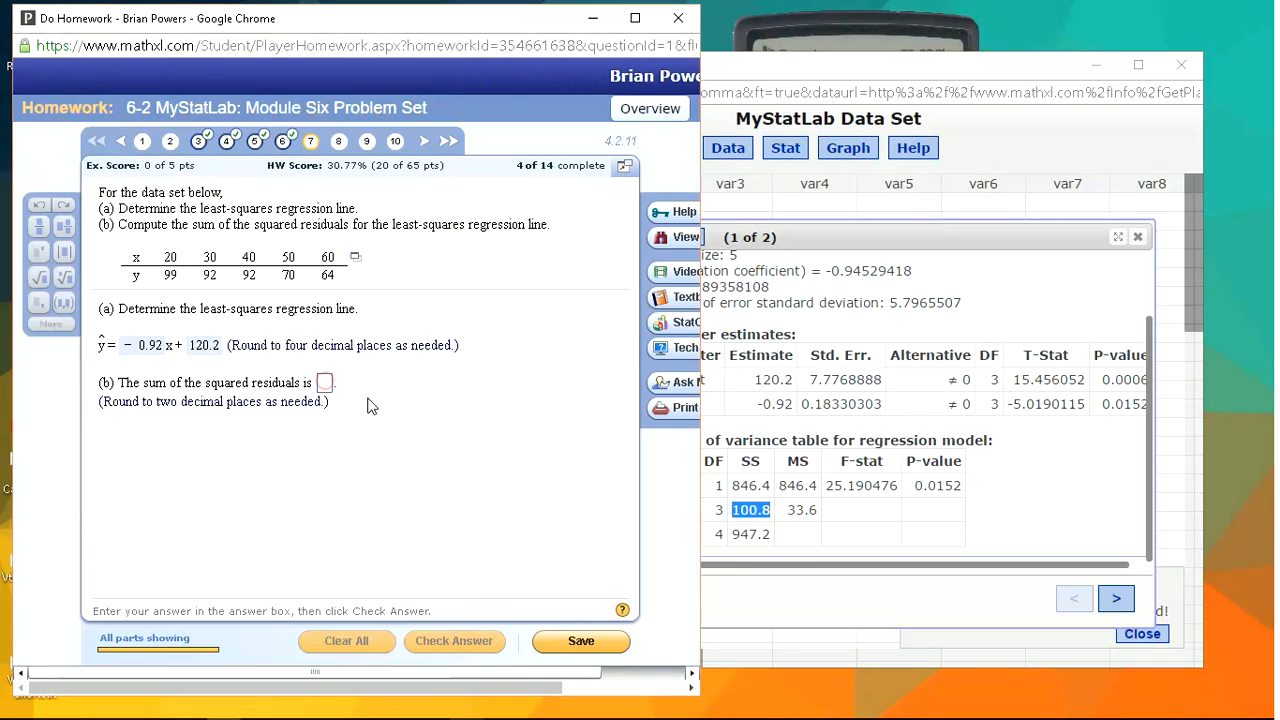
key(ctrl+v)
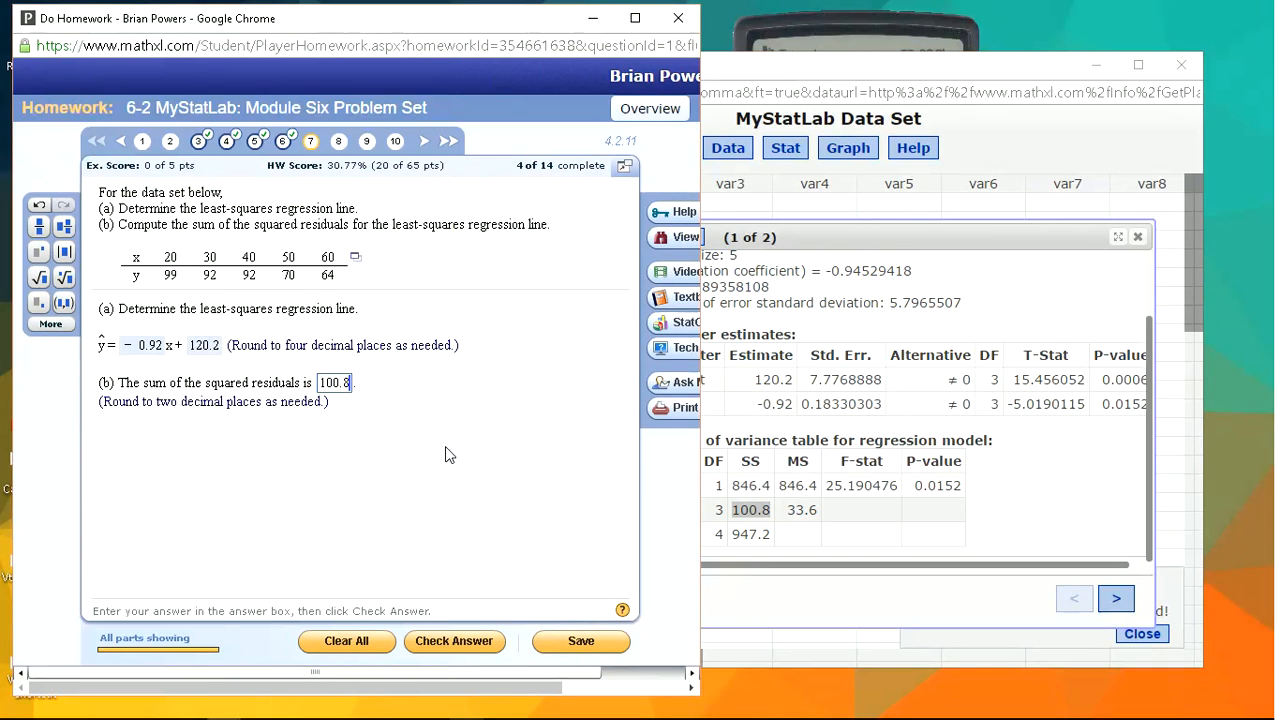
key(Return)
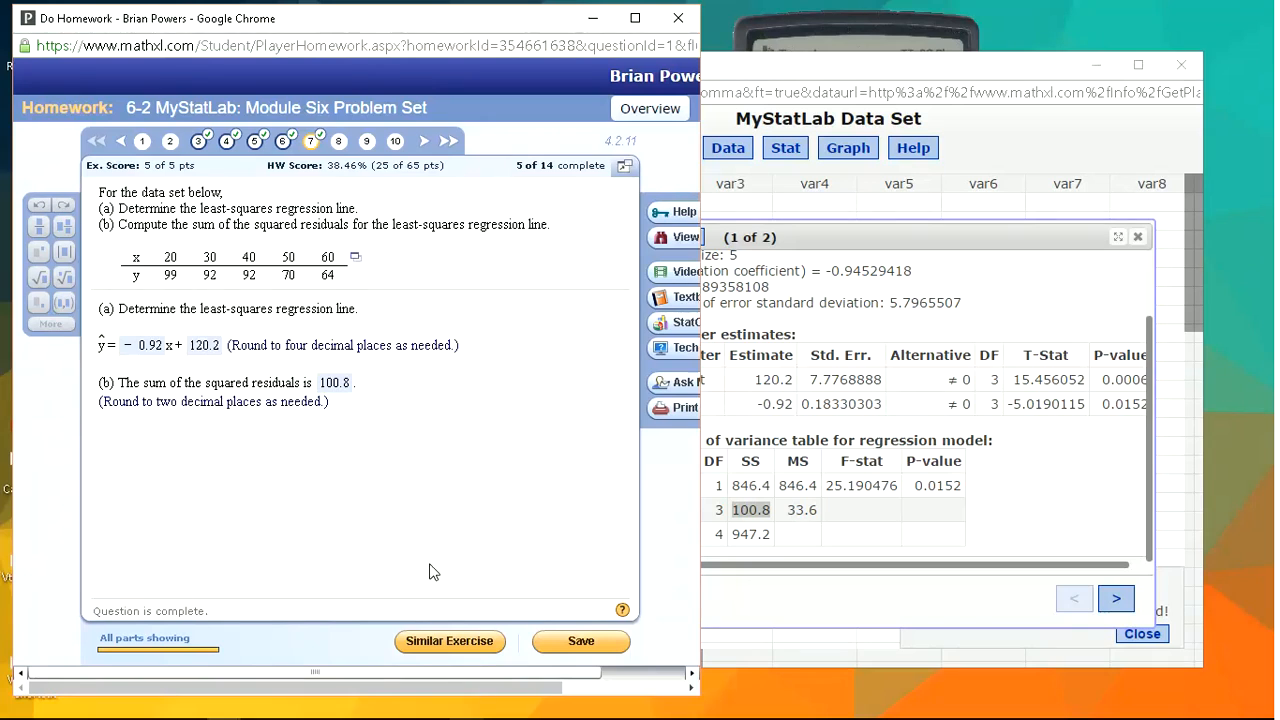
Step: Open question 8 and evaluate its regression equation for 8 hours on the cleared calculator as -.0505*8+2.9259
click(340, 142)
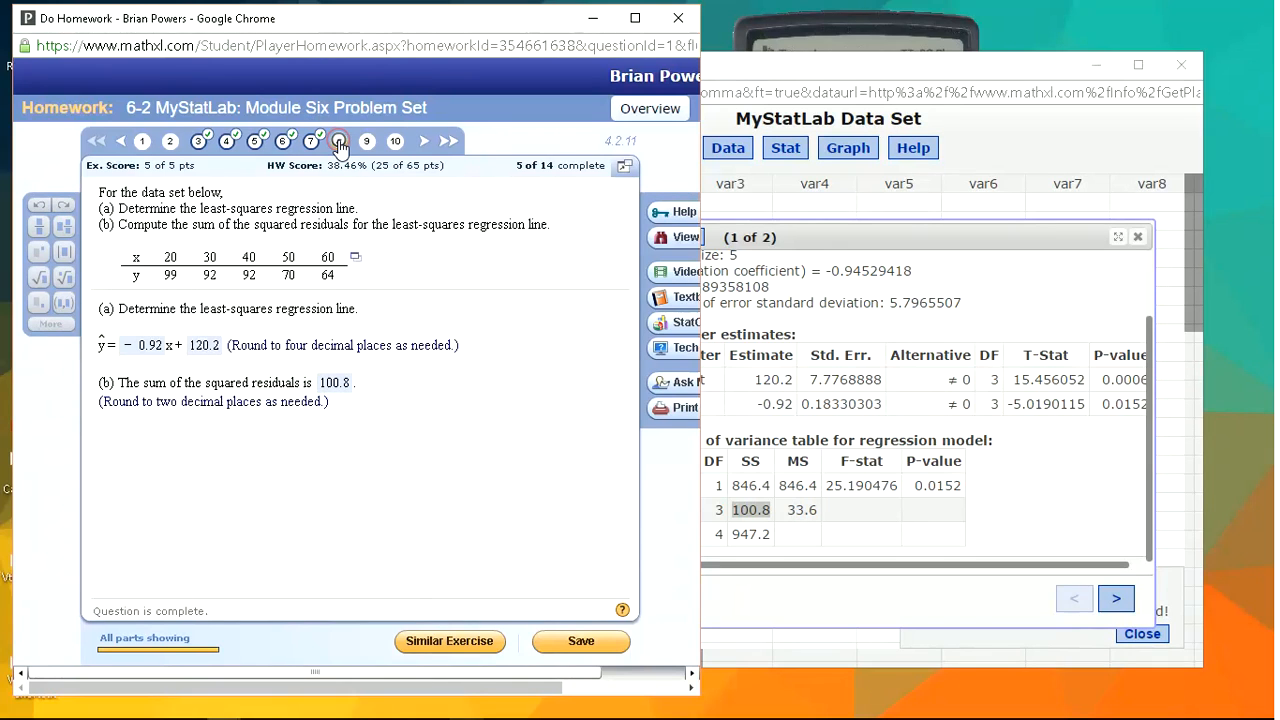
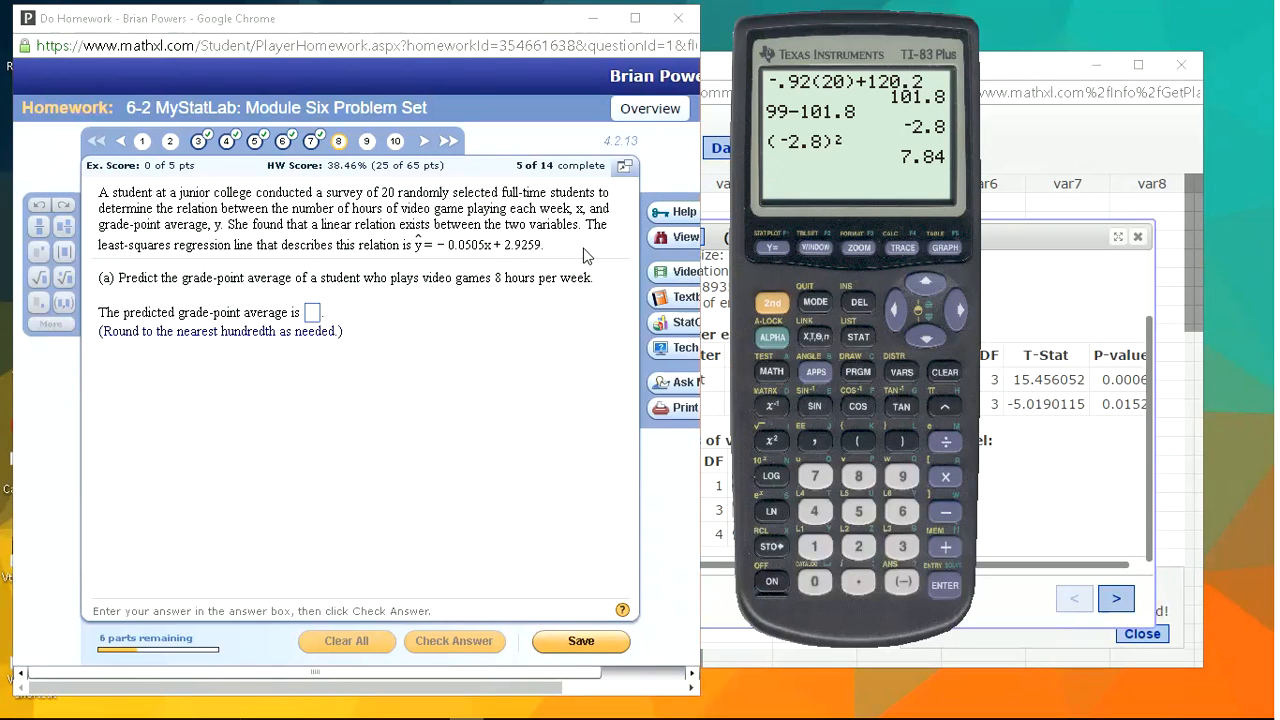
click(942, 374)
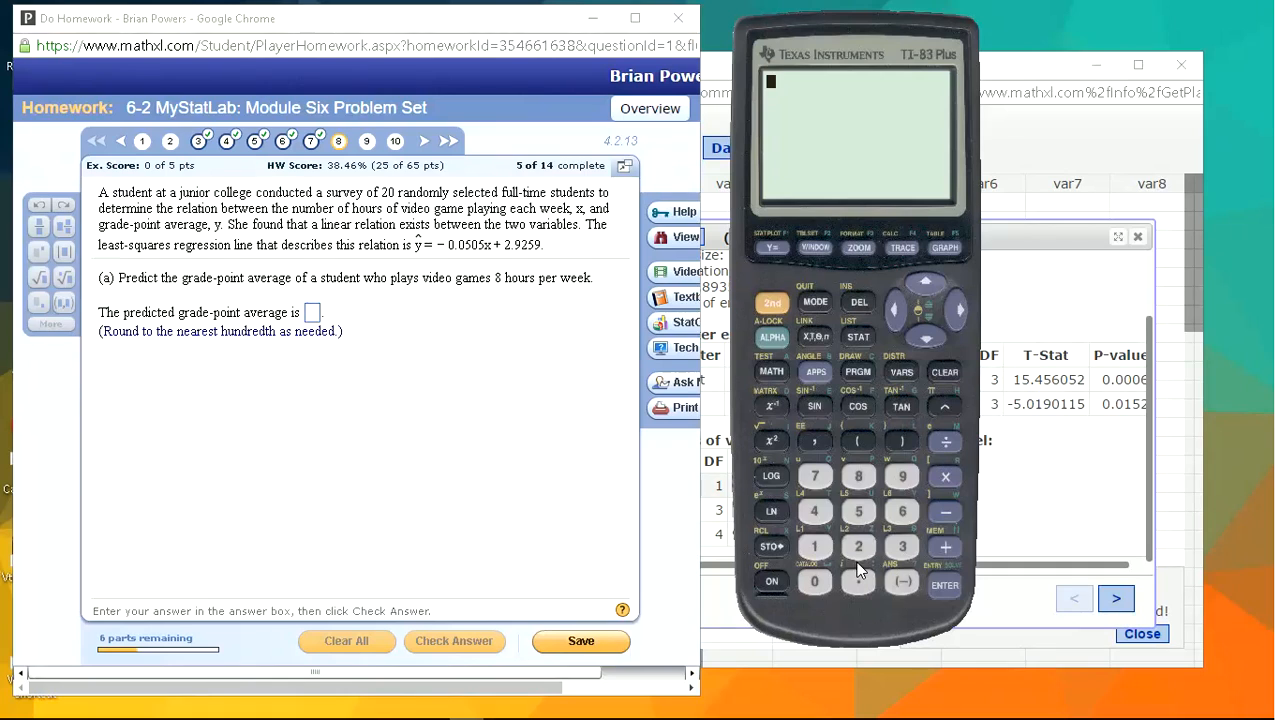
click(905, 583)
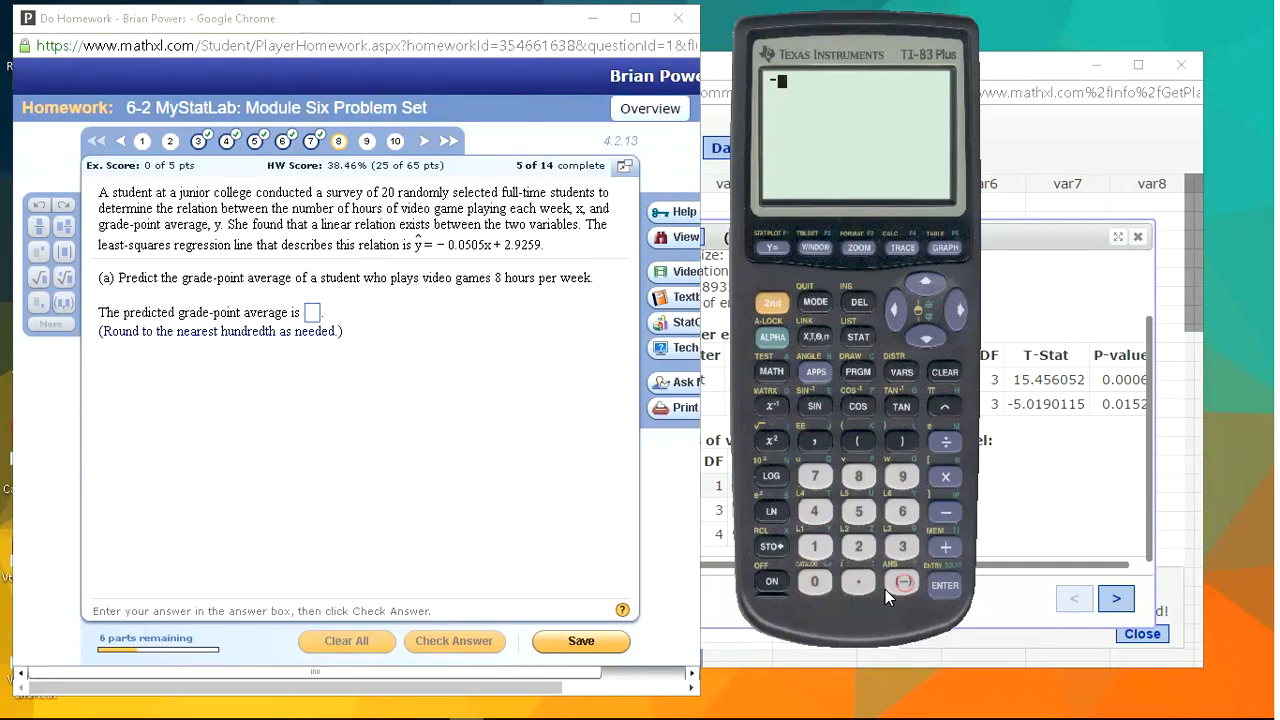
click(824, 582)
click(864, 510)
click(815, 581)
click(858, 511)
click(945, 476)
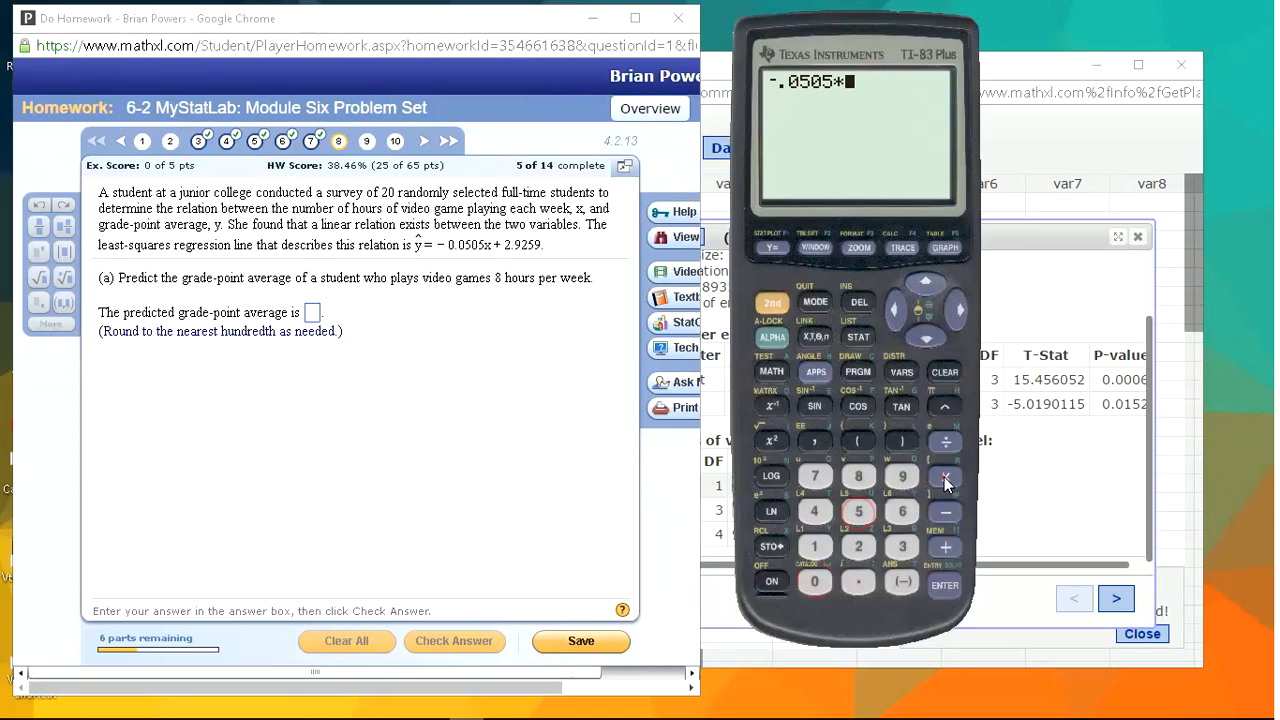
click(859, 478)
click(858, 546)
click(858, 581)
click(901, 478)
click(858, 546)
click(858, 511)
click(902, 477)
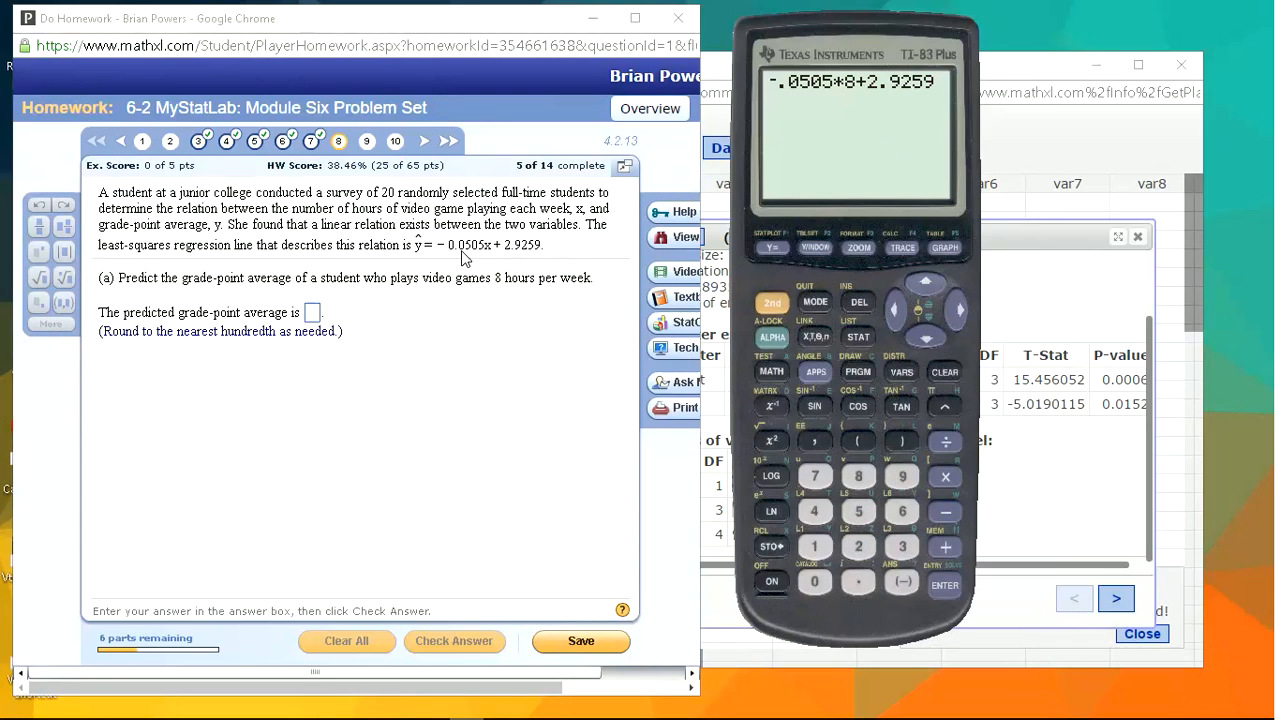
click(944, 586)
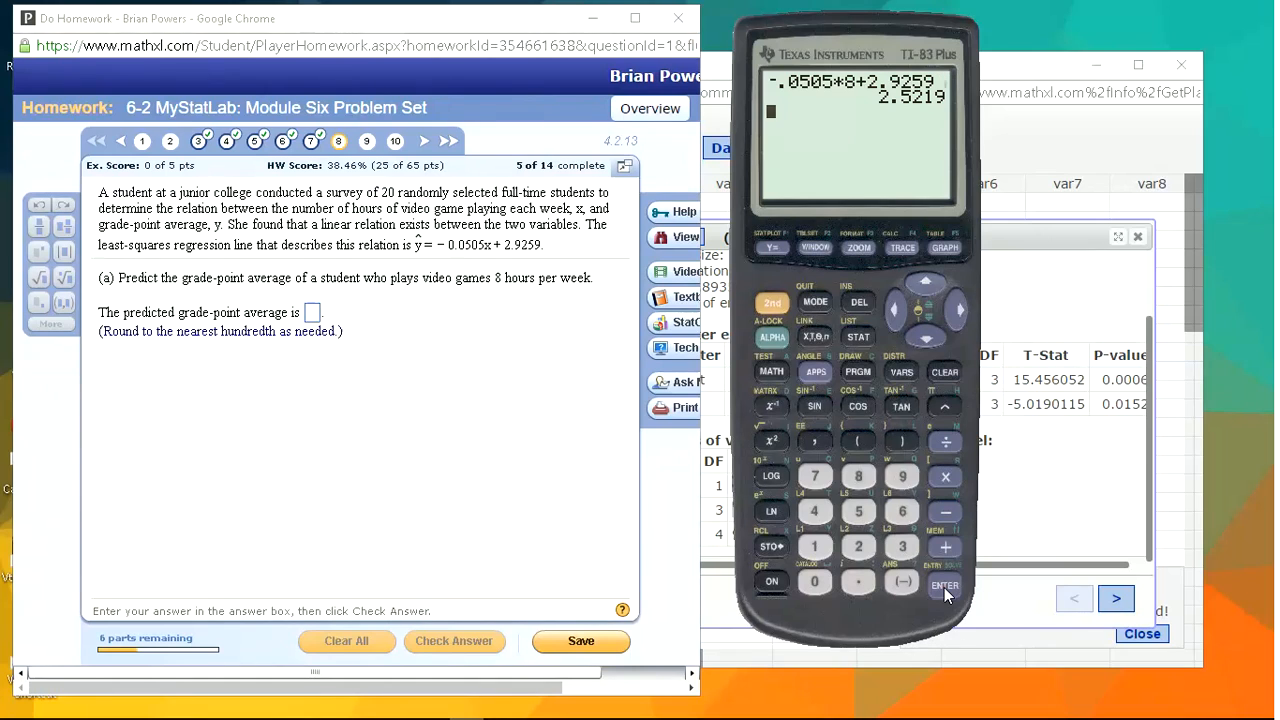
Step: Enter 2.52 as the predicted grade-point average in part (a) and check the answer
click(312, 313)
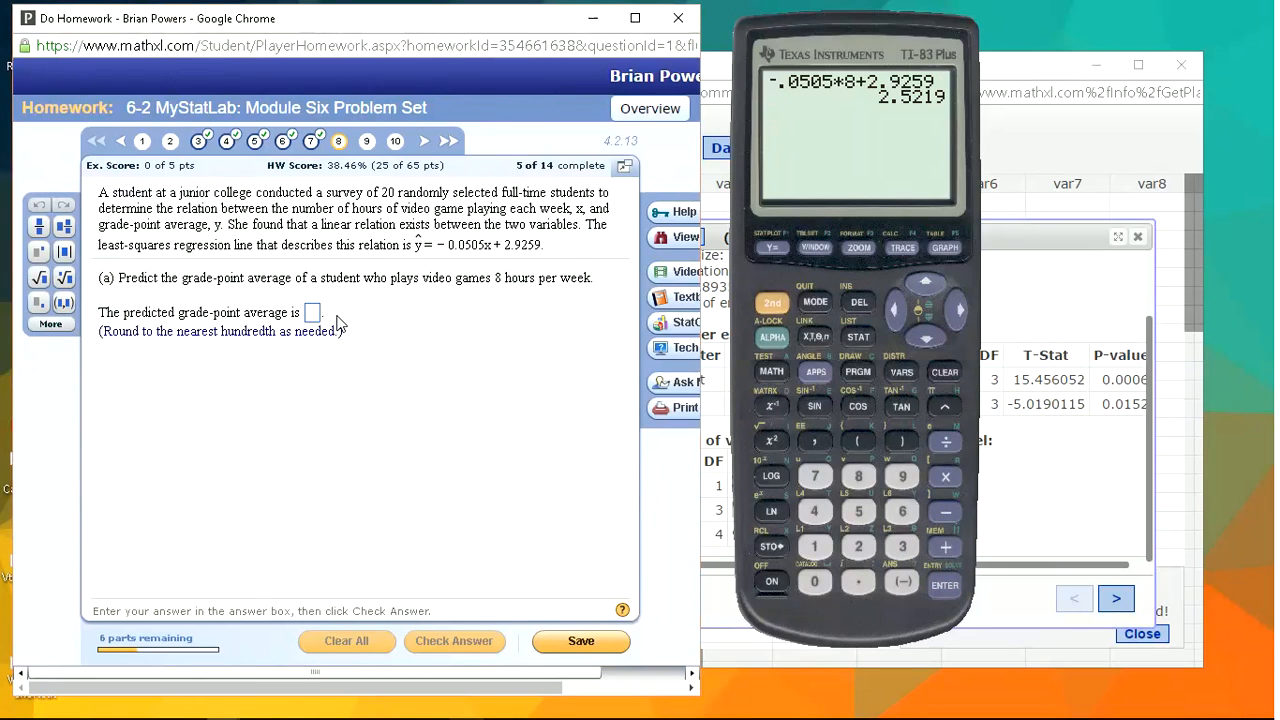
text(2.)
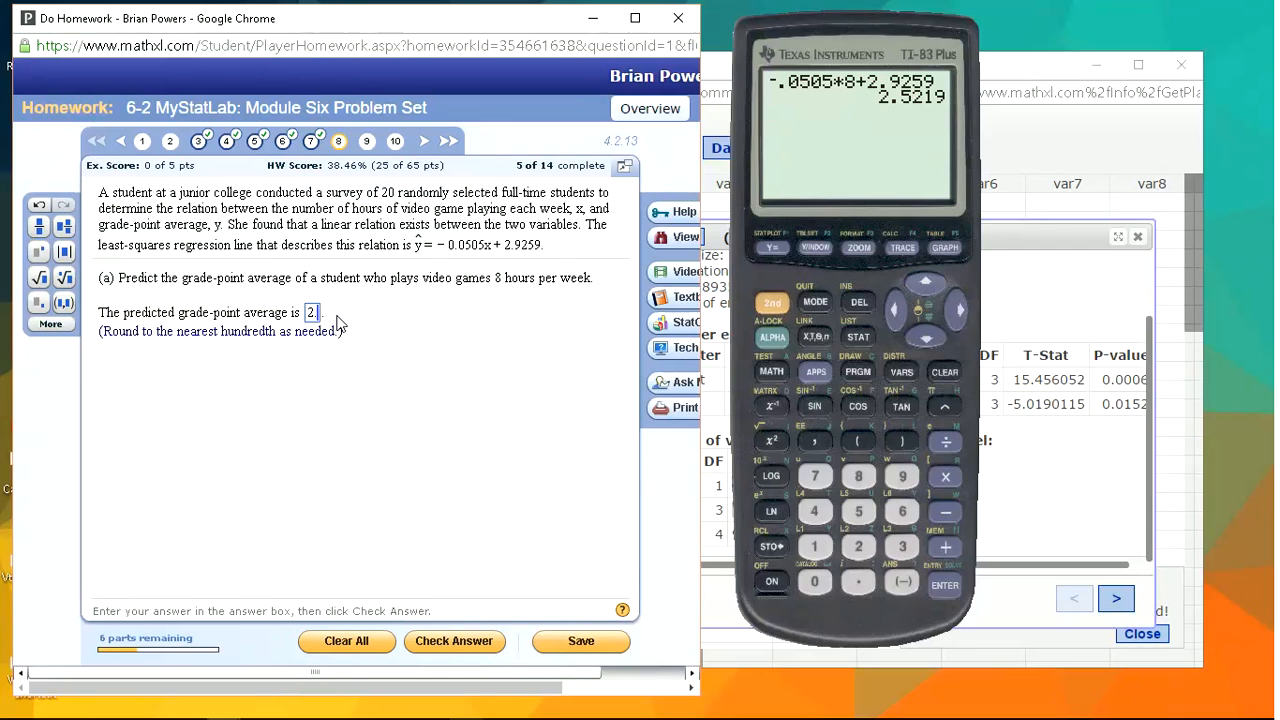
text(52)
key(Return)
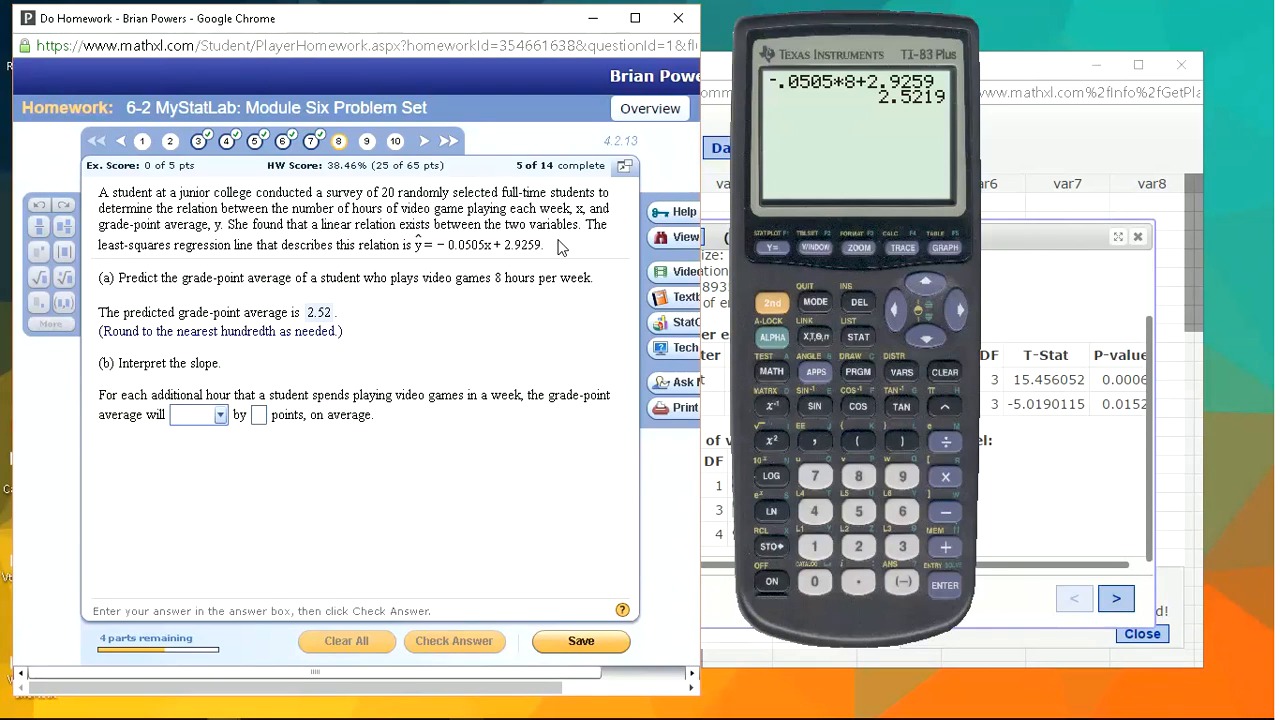
Step: Choose "decrease" as the direction of grade-point average change in part (b)'s slope interpretation
click(221, 415)
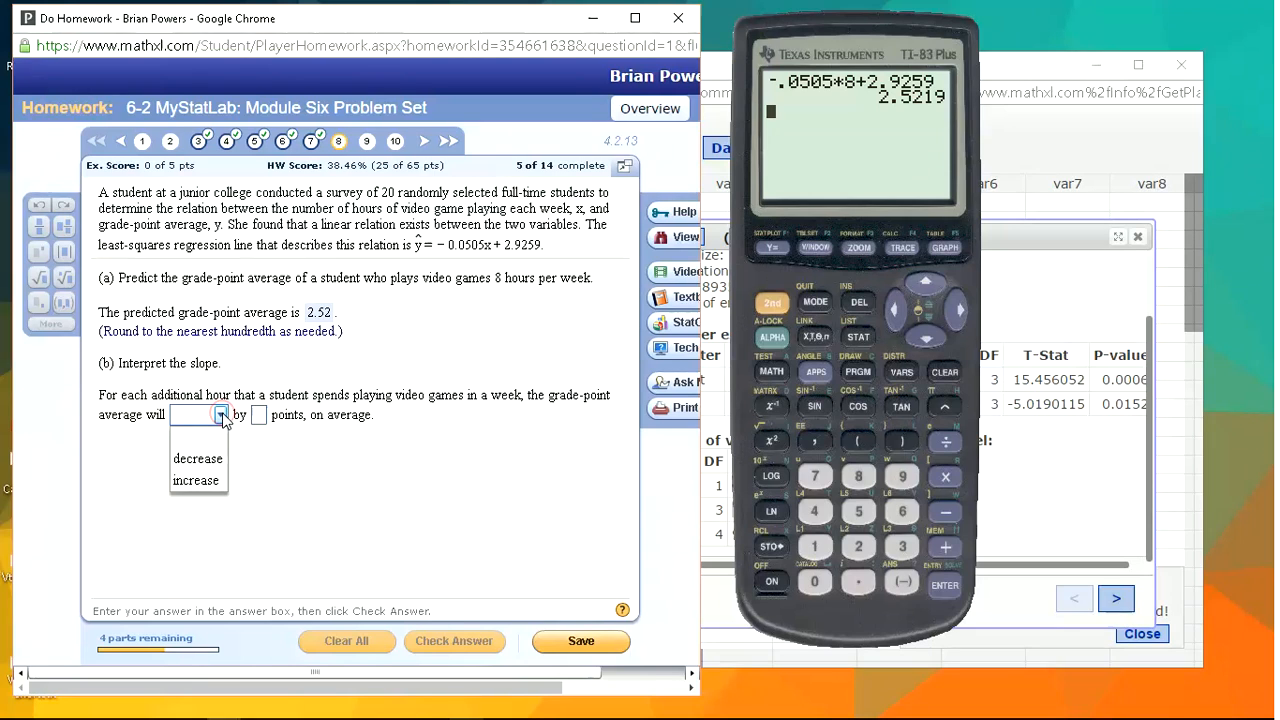
click(209, 462)
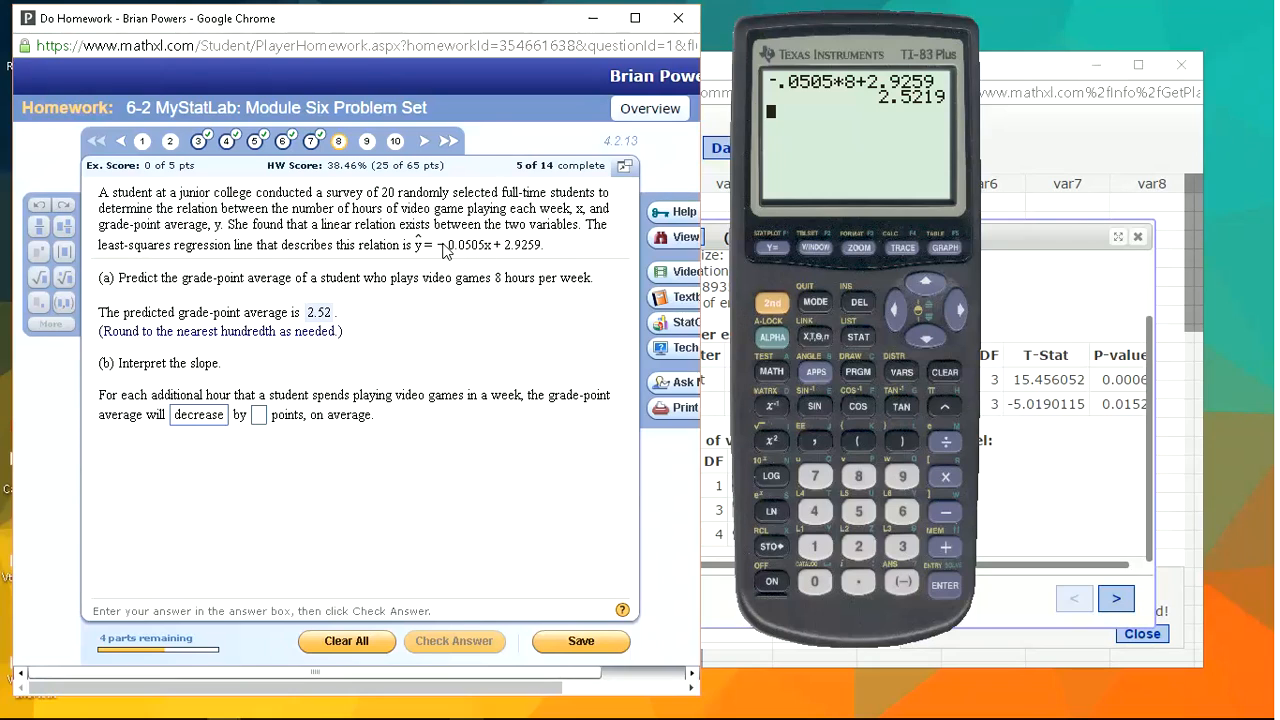
Step: Submit .0505 as the grade-point decrease in part (b) and answer B for the y-intercept interpretation in part (c)
click(260, 413)
text(.)
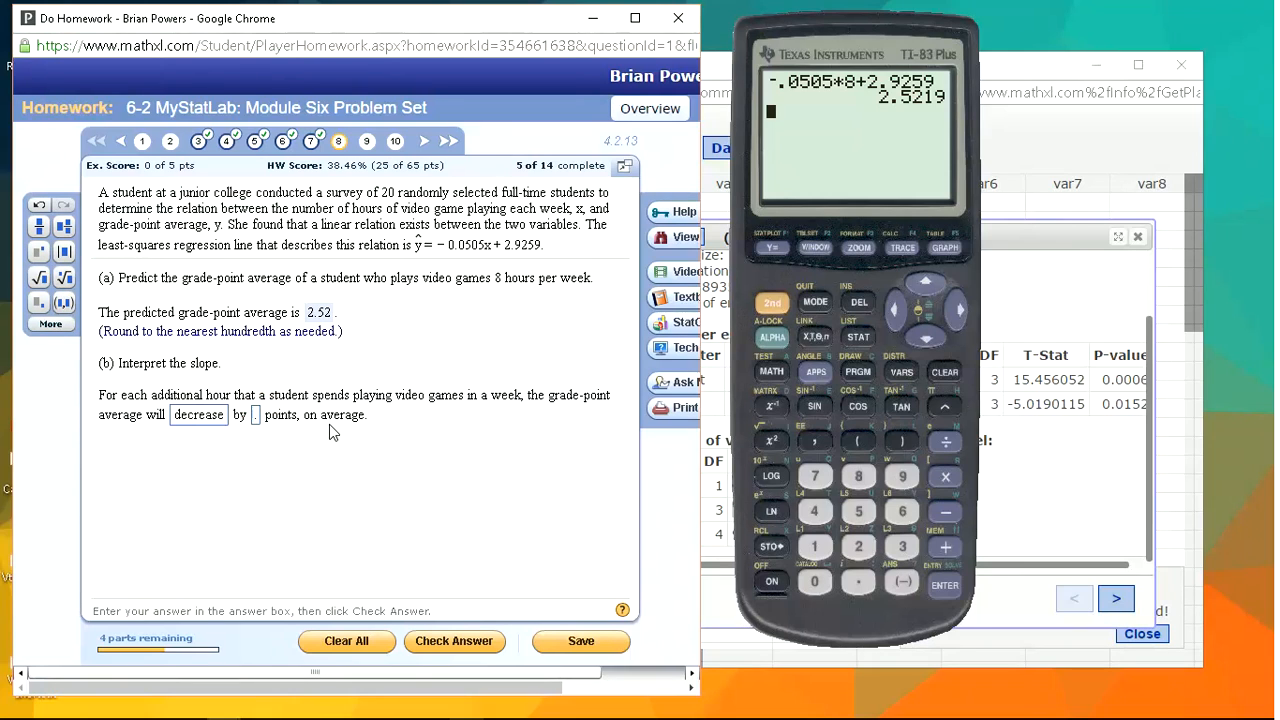
text(0505)
key(Return)
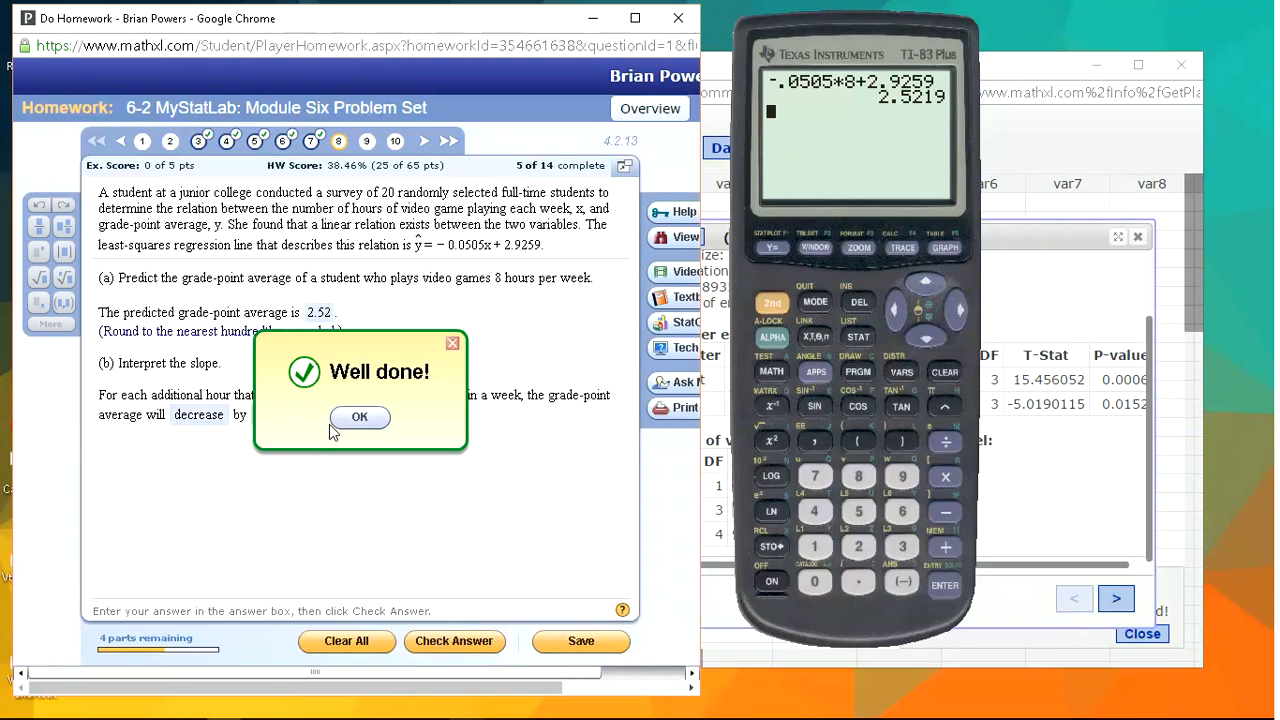
key(Return)
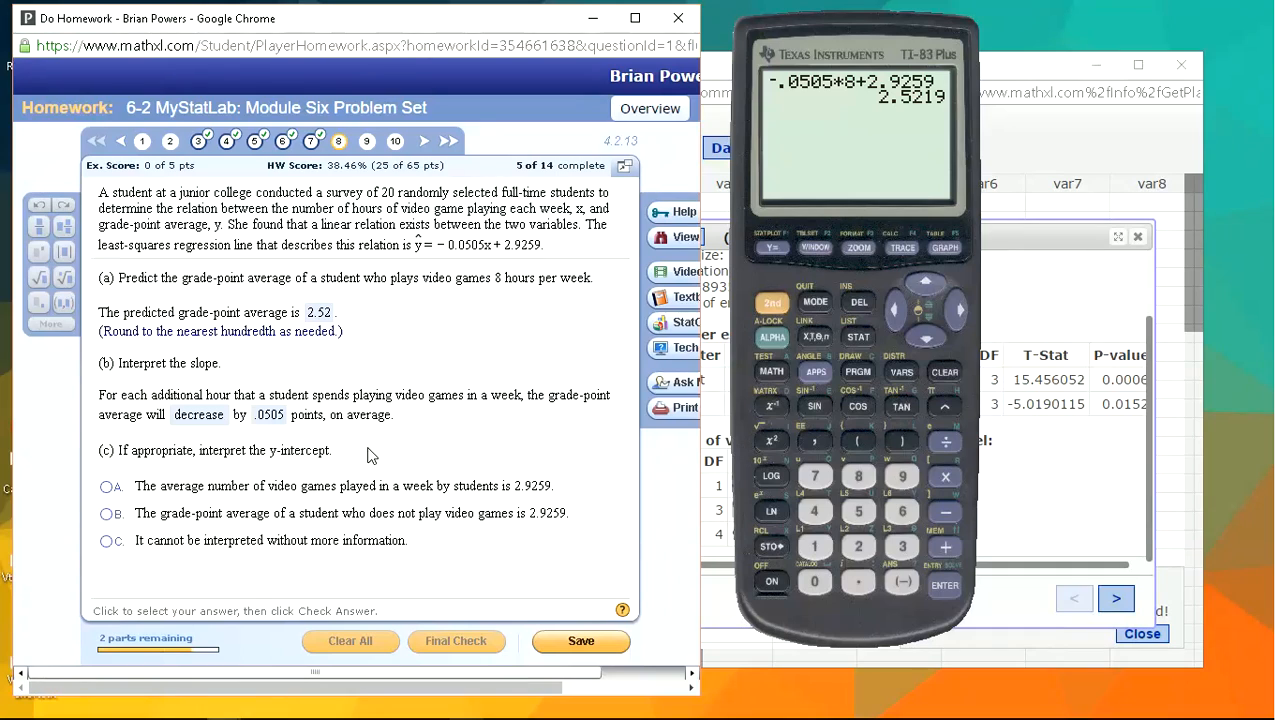
click(486, 246)
click(106, 514)
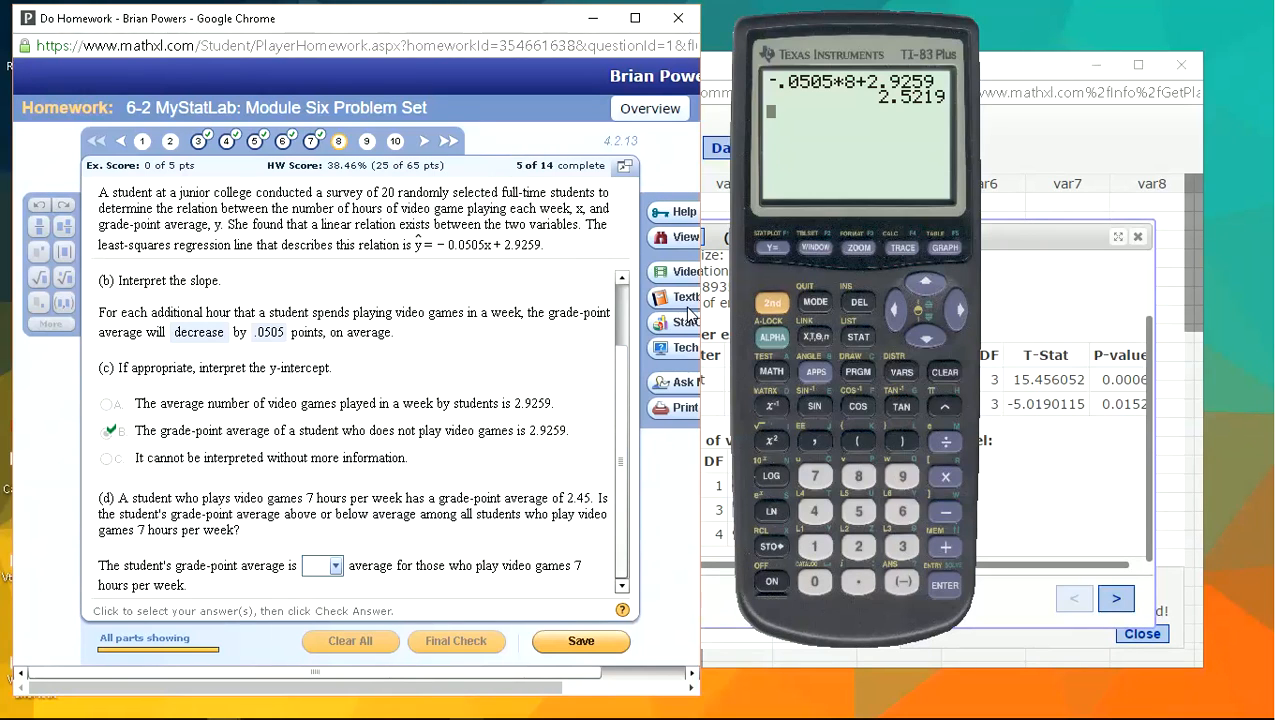
Step: Clear the calculator and compute the predicted grade-point average for 7 hours per week as -.0505*7+2.9259
drag(834, 35, 833, 66)
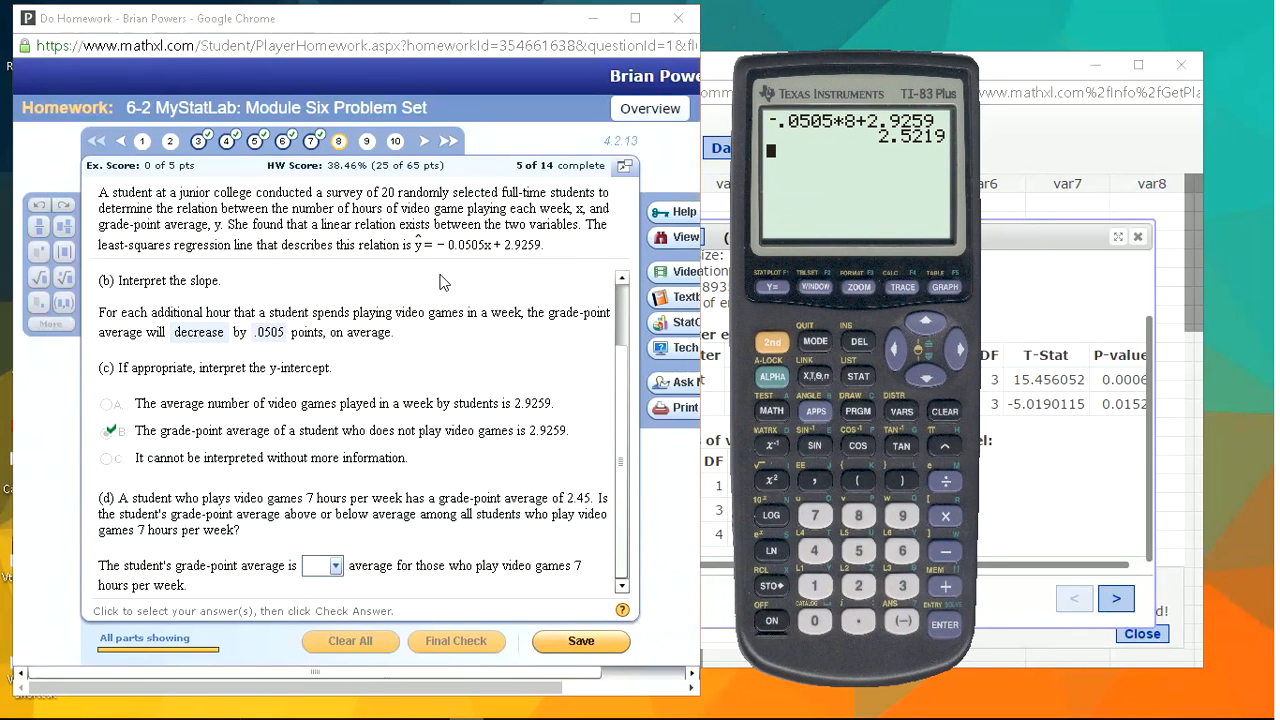
click(945, 411)
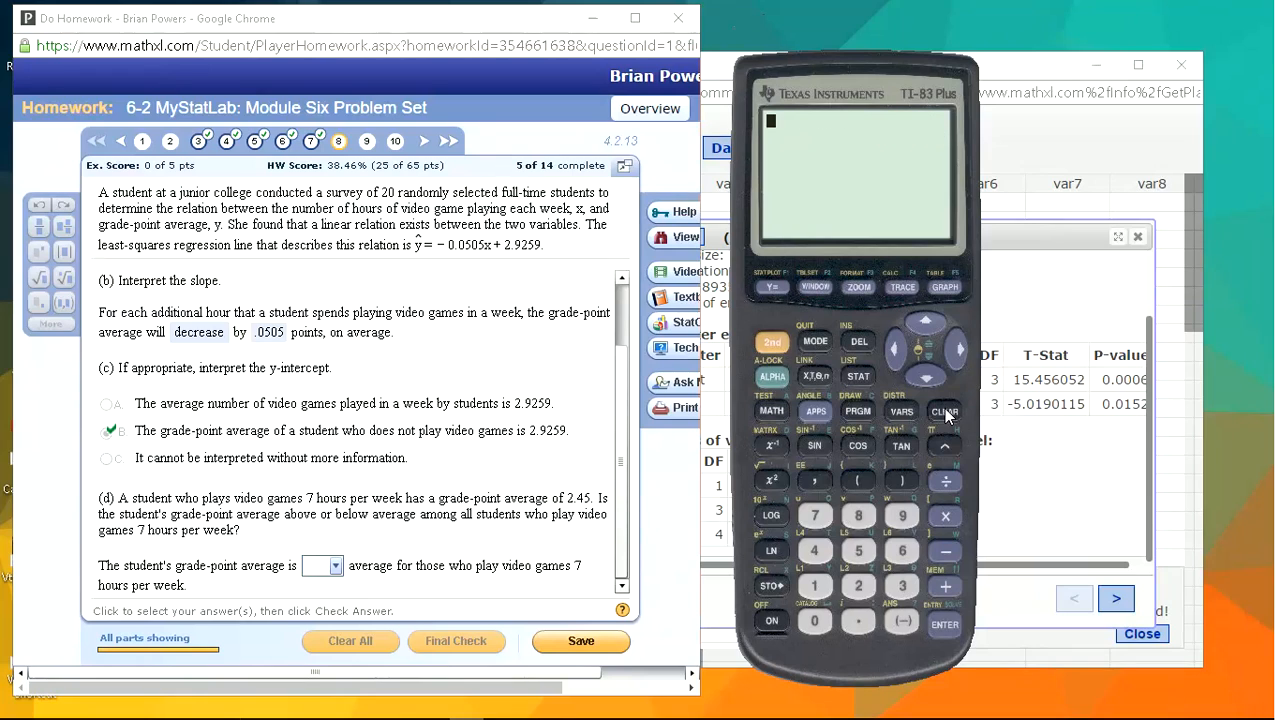
click(902, 620)
click(857, 621)
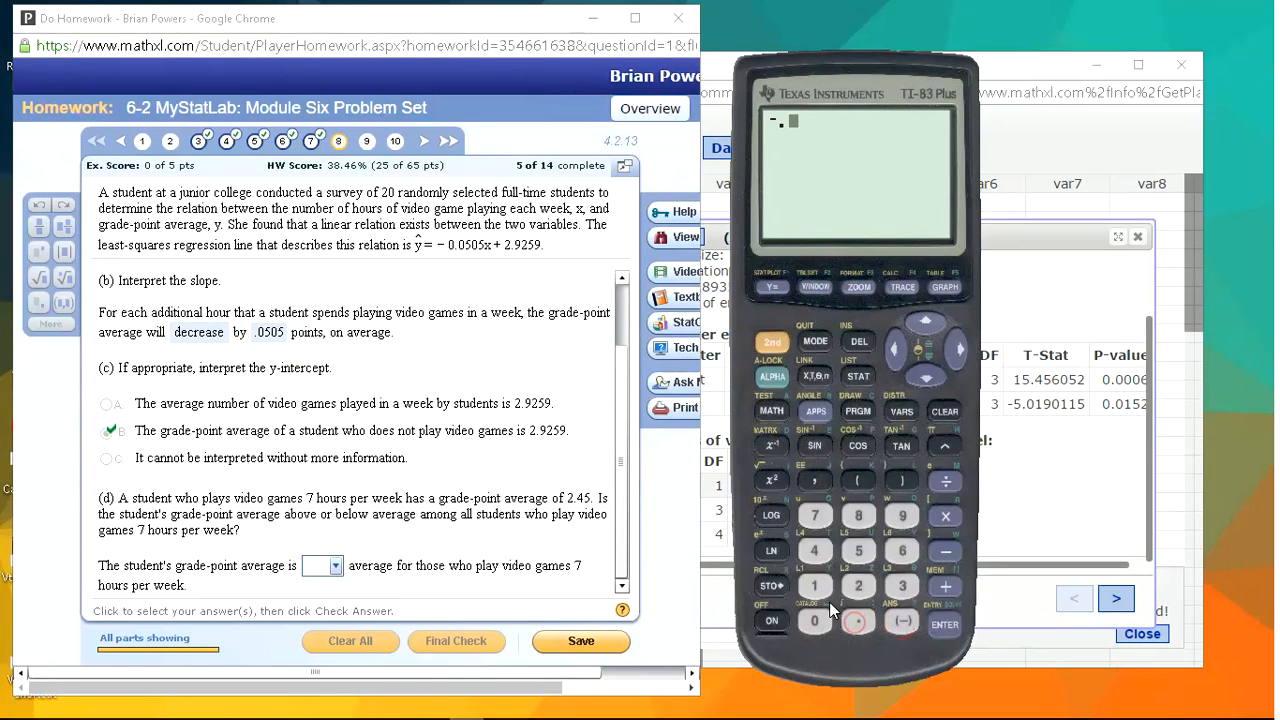
click(815, 621)
click(816, 620)
click(857, 554)
click(941, 517)
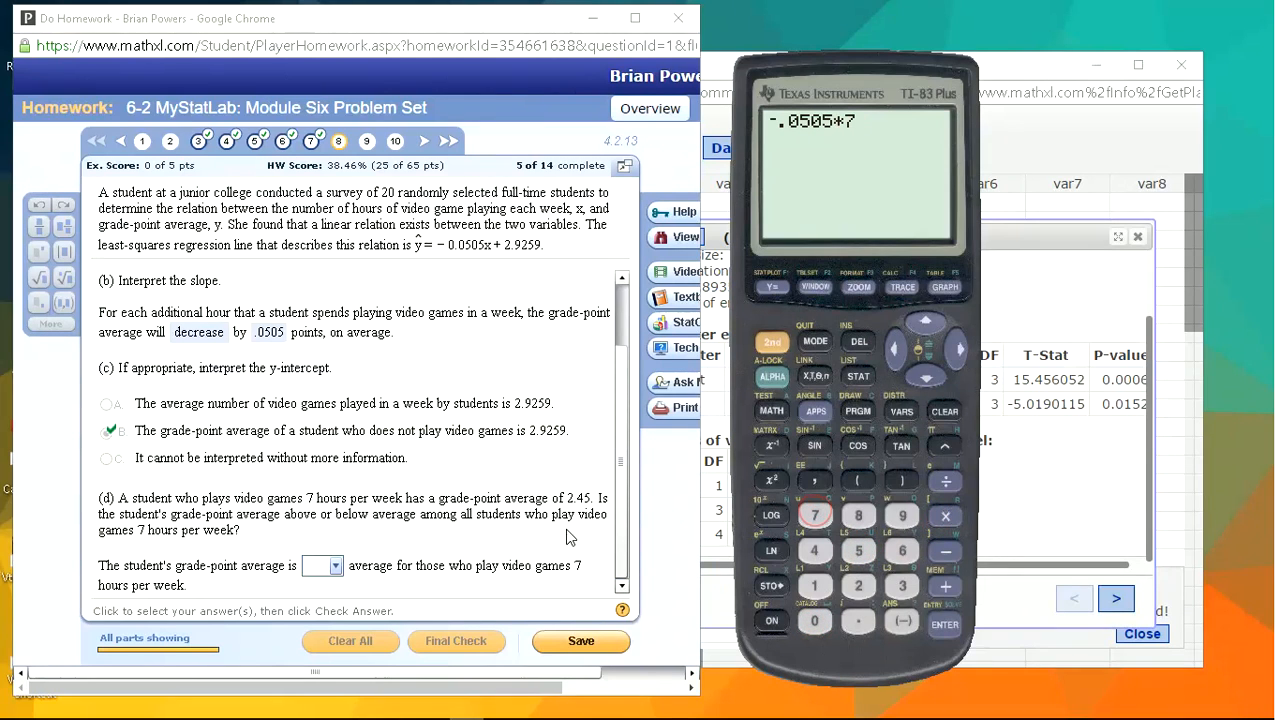
click(943, 585)
click(858, 586)
click(858, 620)
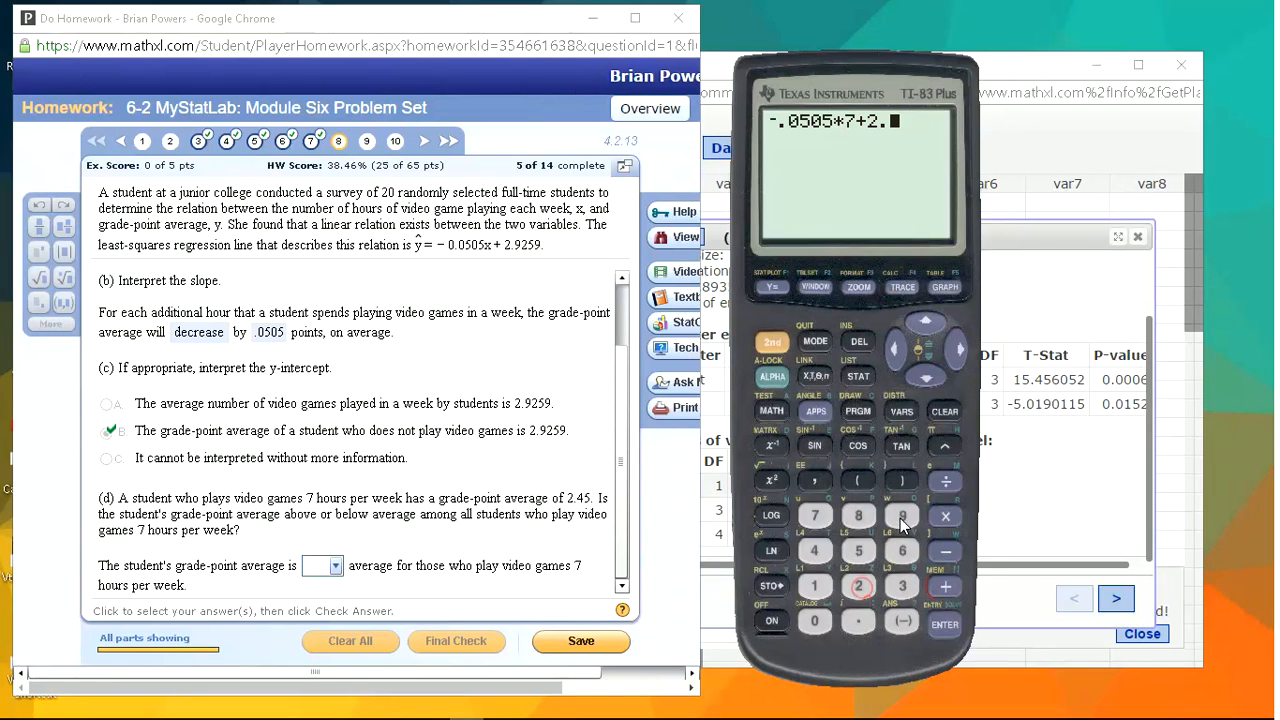
click(902, 516)
click(858, 586)
click(858, 551)
click(902, 516)
click(942, 624)
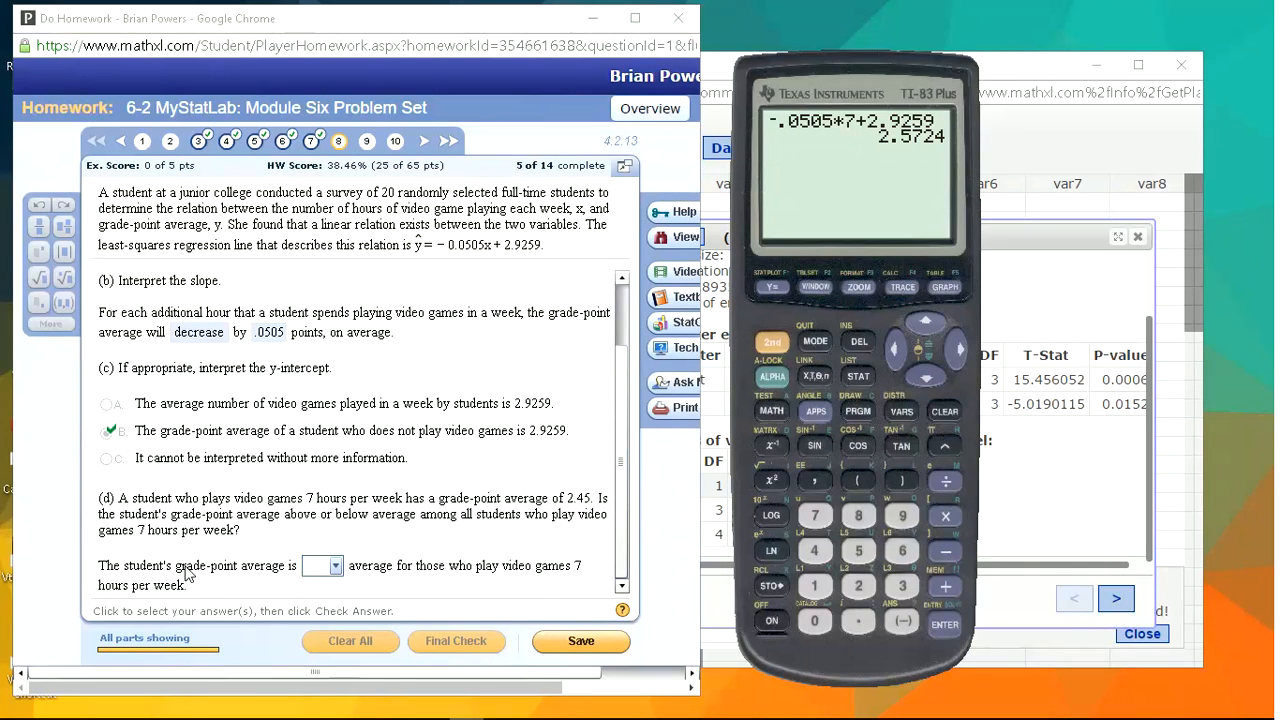
Step: Answer part (d) with "below" average, submit it for the final check and dismiss the feedback
click(333, 568)
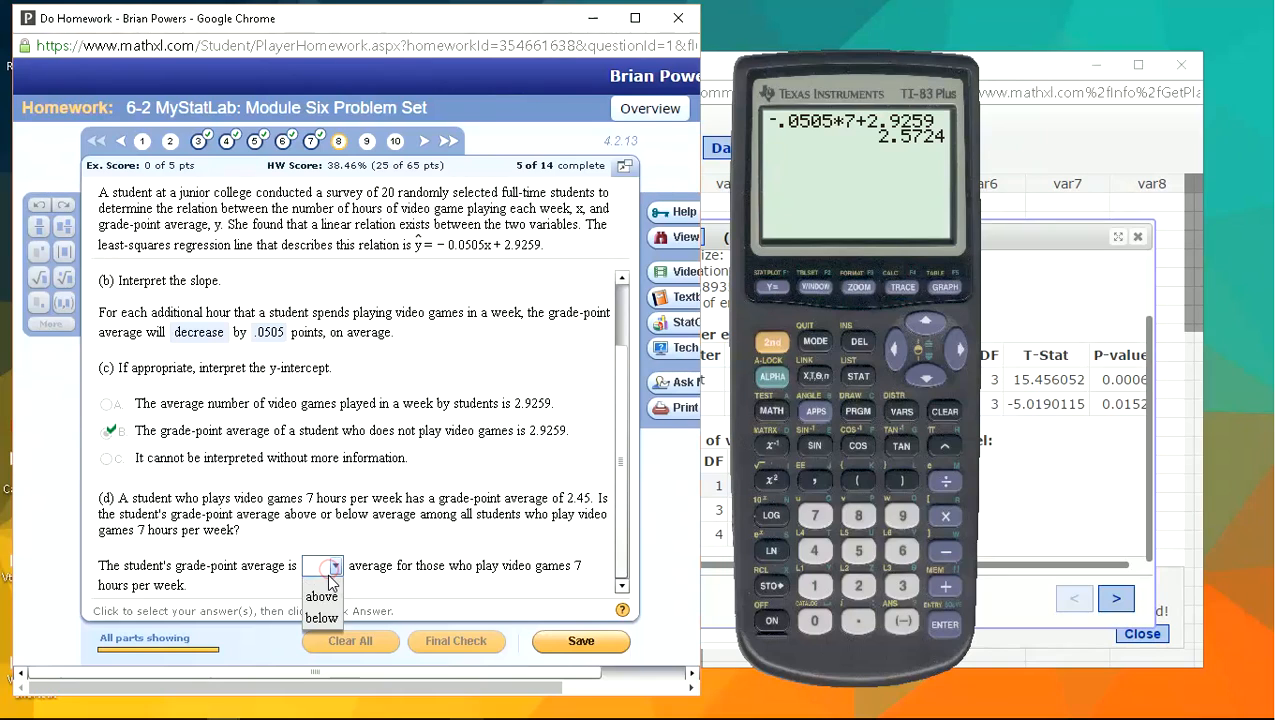
click(321, 618)
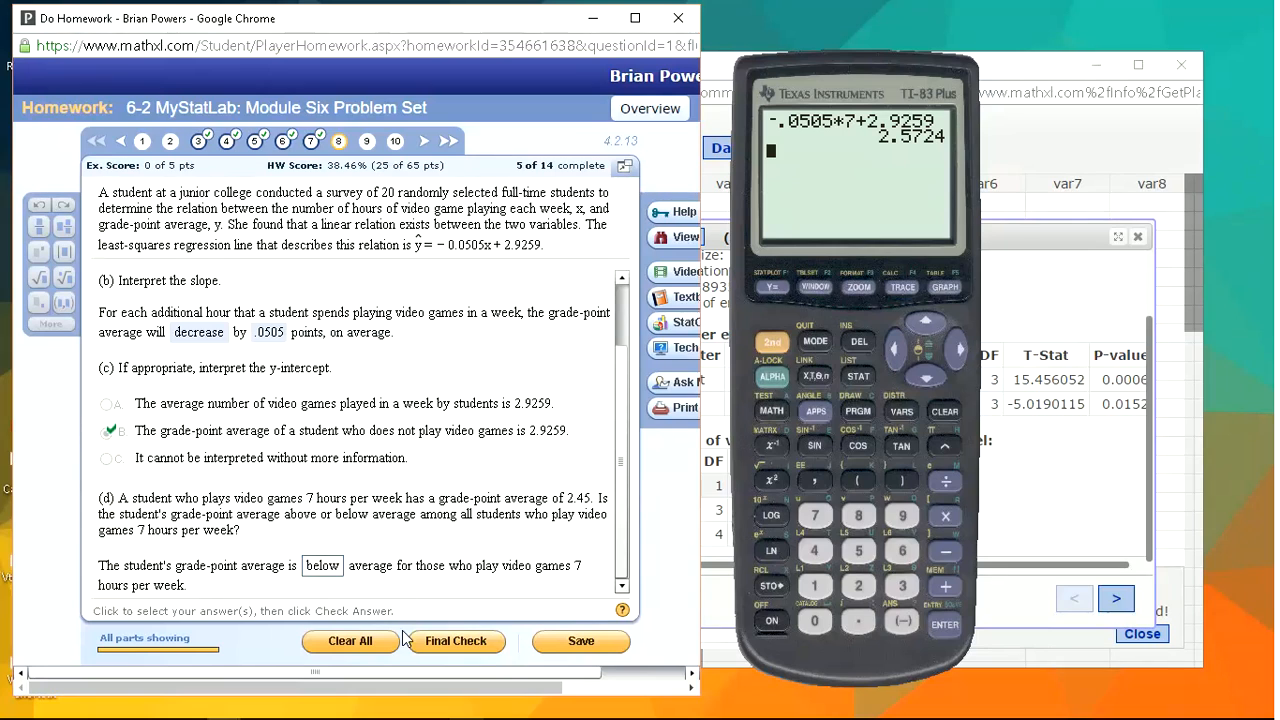
click(459, 641)
click(369, 422)
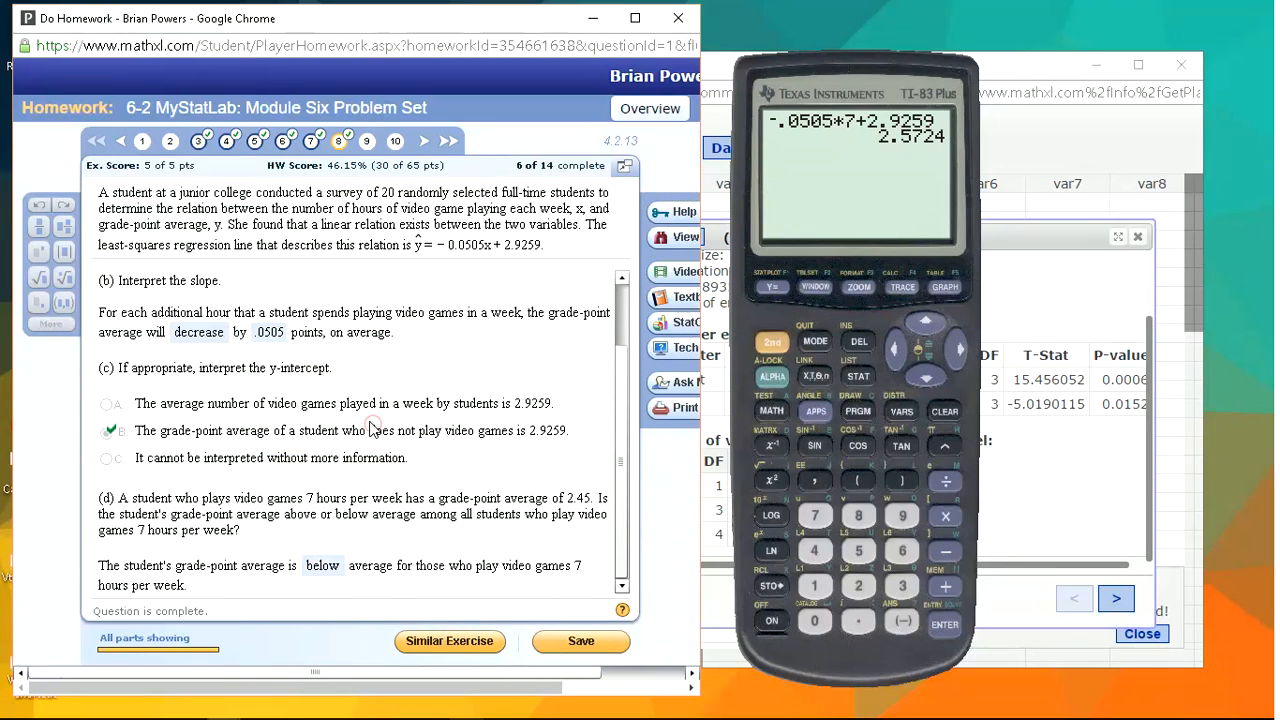
Step: Open question 9 and submit answer D for the slope interpretation in part (a), continuing to part (b)
click(362, 146)
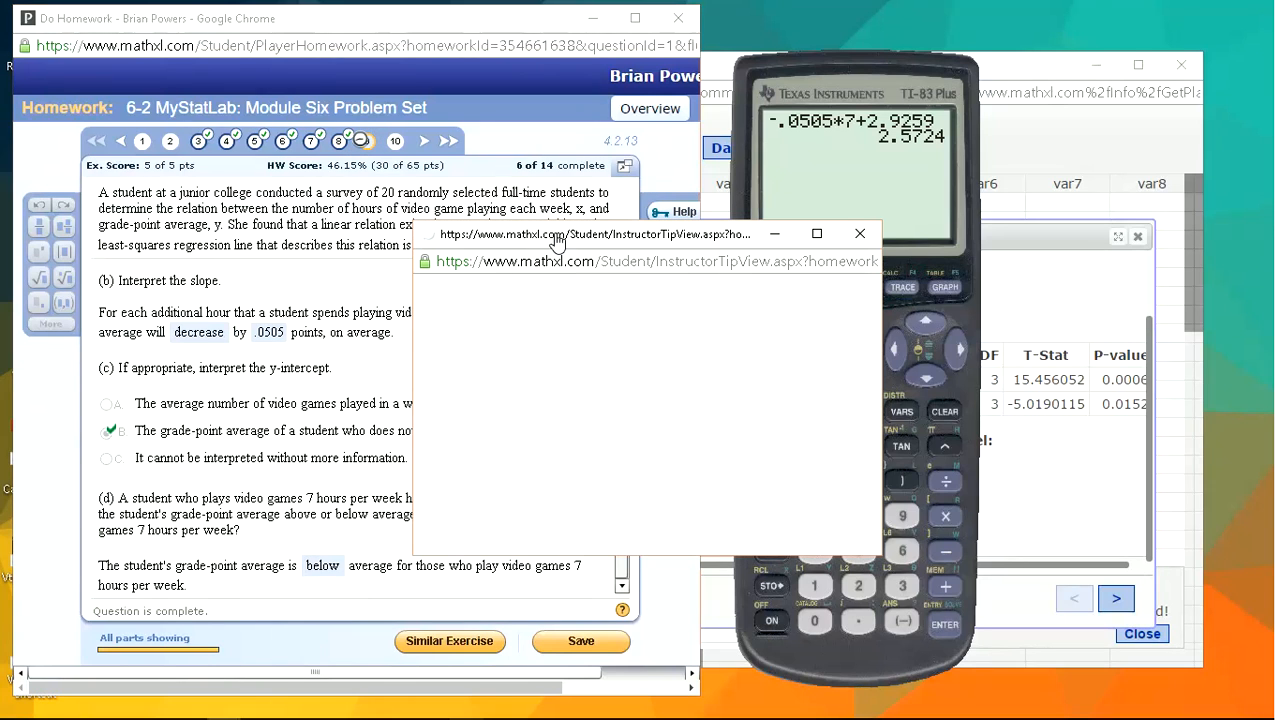
click(860, 236)
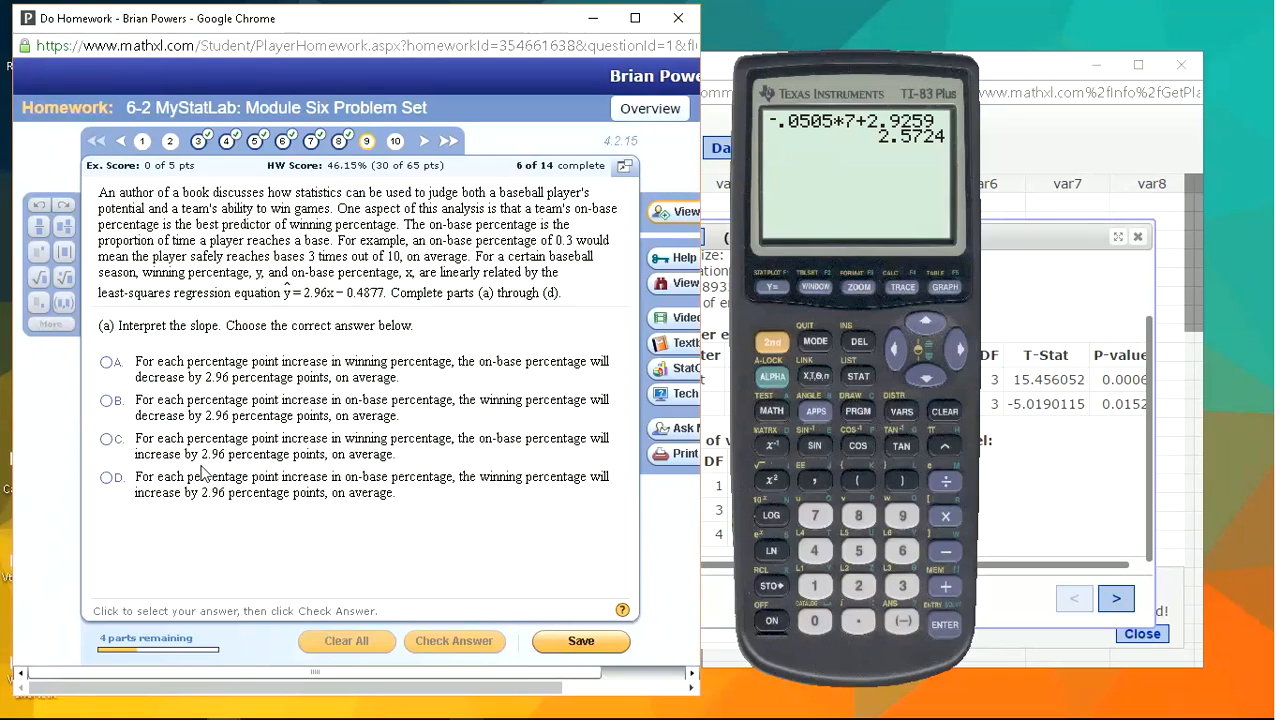
click(123, 490)
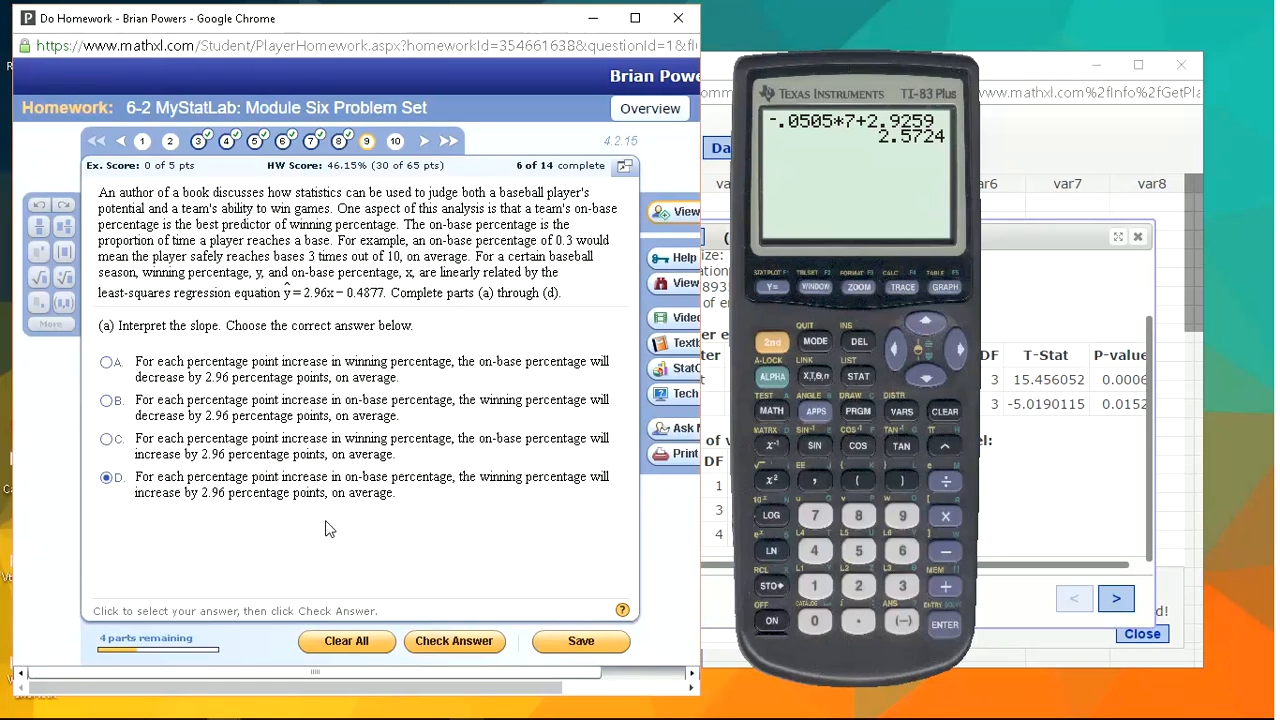
key(Return)
key(Return)
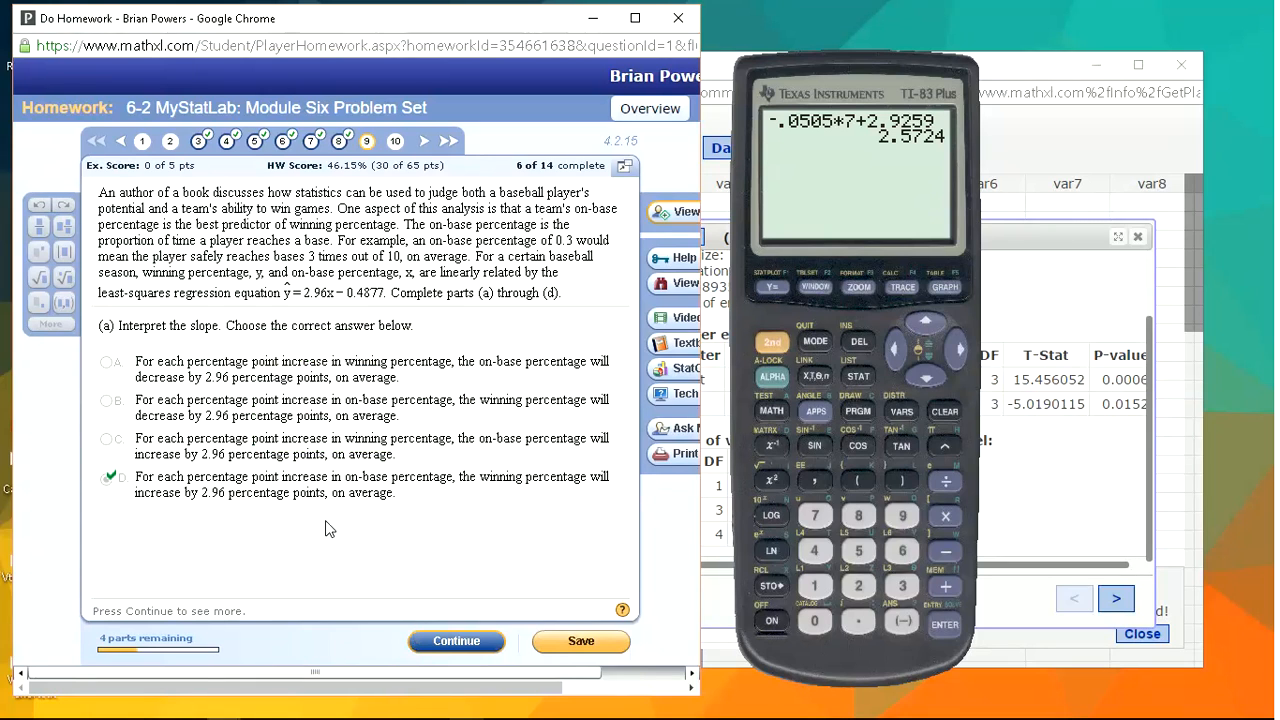
key(Return)
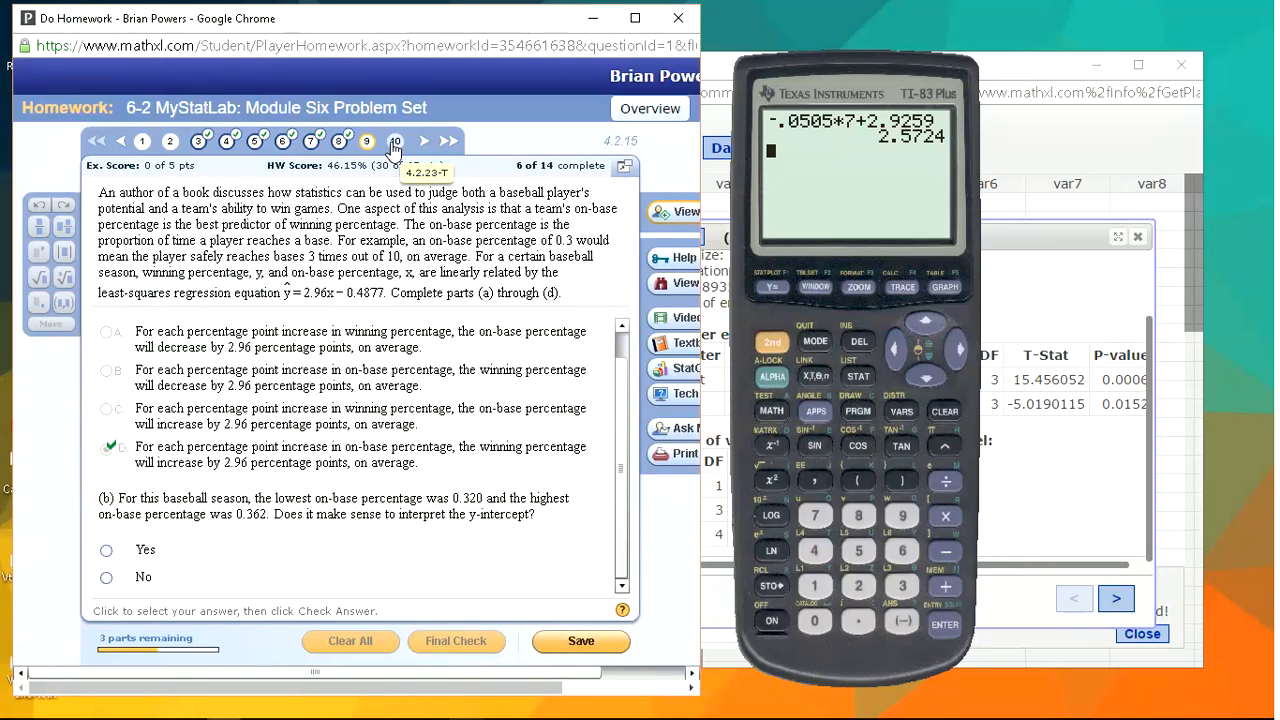
Step: Submit No for part (b) on whether interpreting the y-intercept makes sense, and dismiss the feedback
click(106, 580)
click(447, 643)
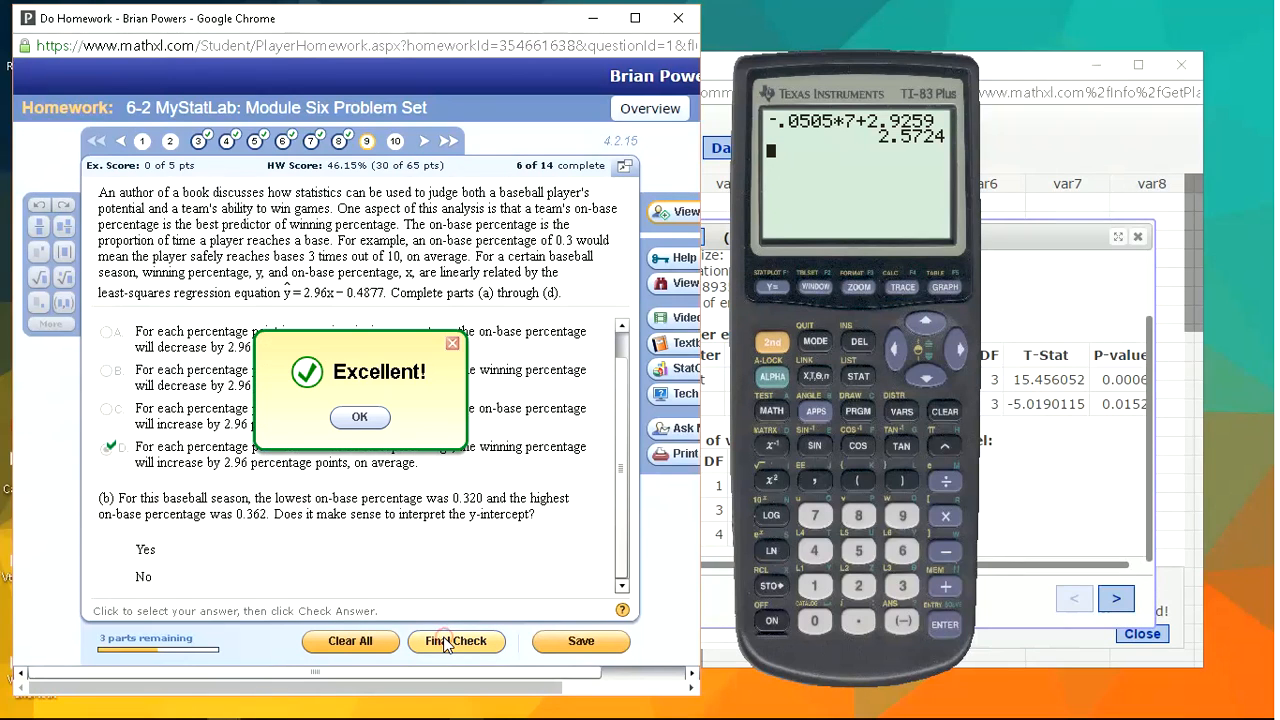
click(357, 420)
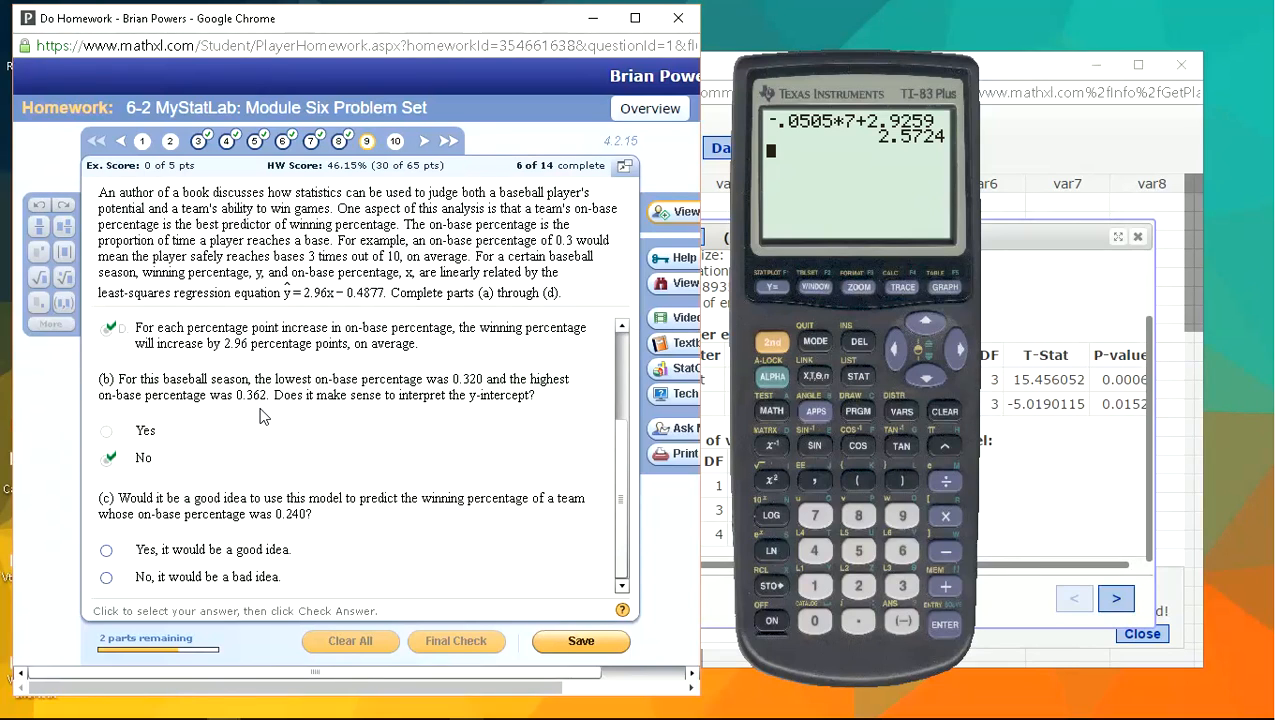
Step: Submit "No, it would be a bad idea" for part (c) about predicting with an on-base percentage of 0.240
click(107, 578)
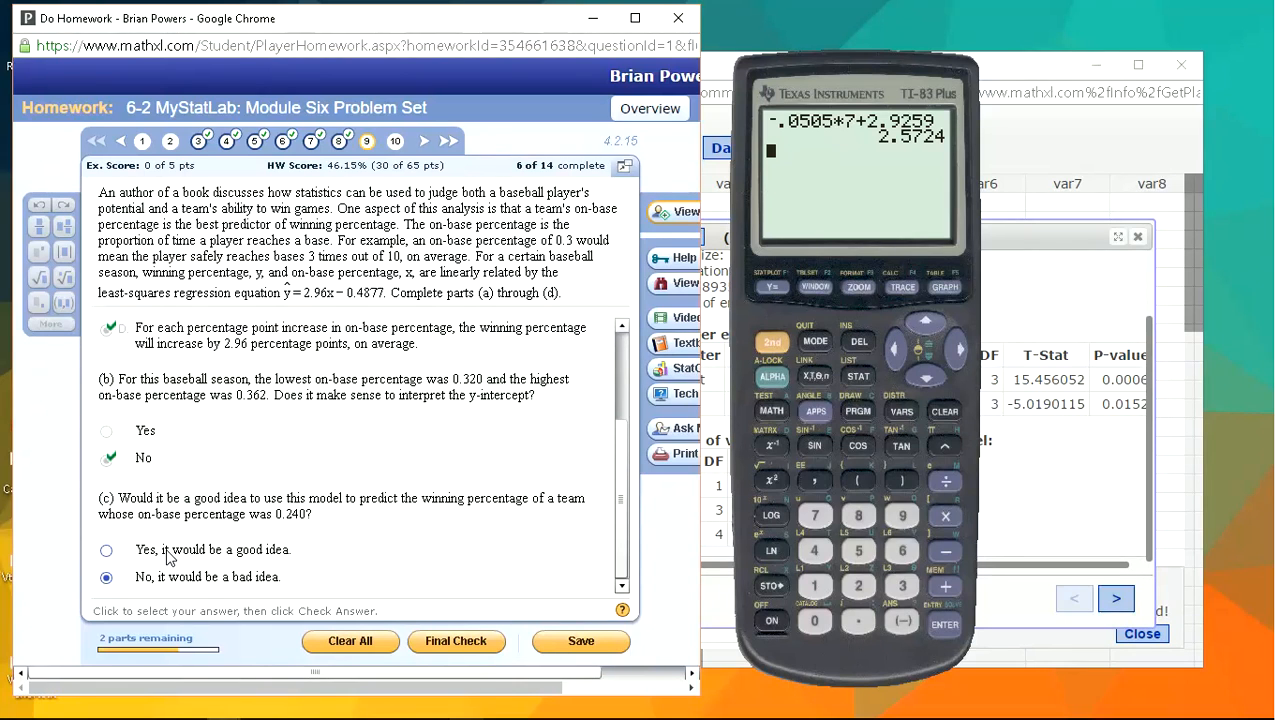
key(Return)
key(Return)
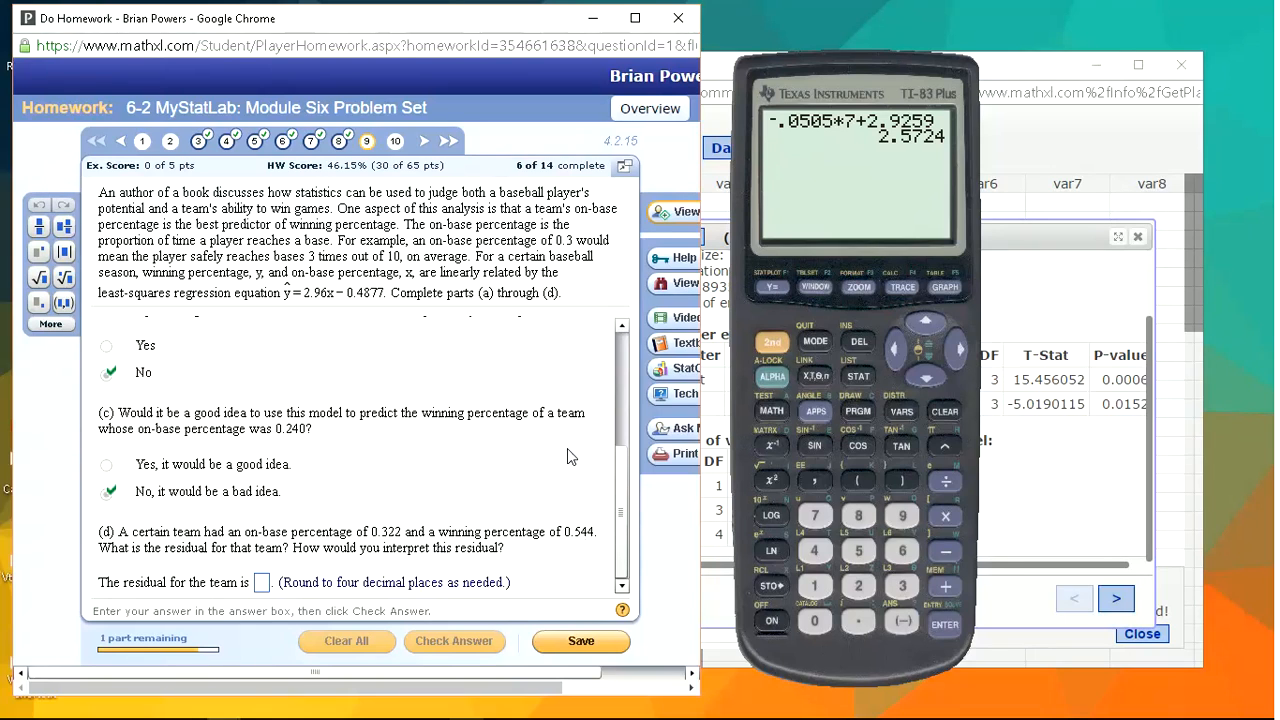
Step: Clear the calculator and compute the predicted winning percentage for an on-base percentage of 0.322 as 2.96*.322-.4877
click(947, 414)
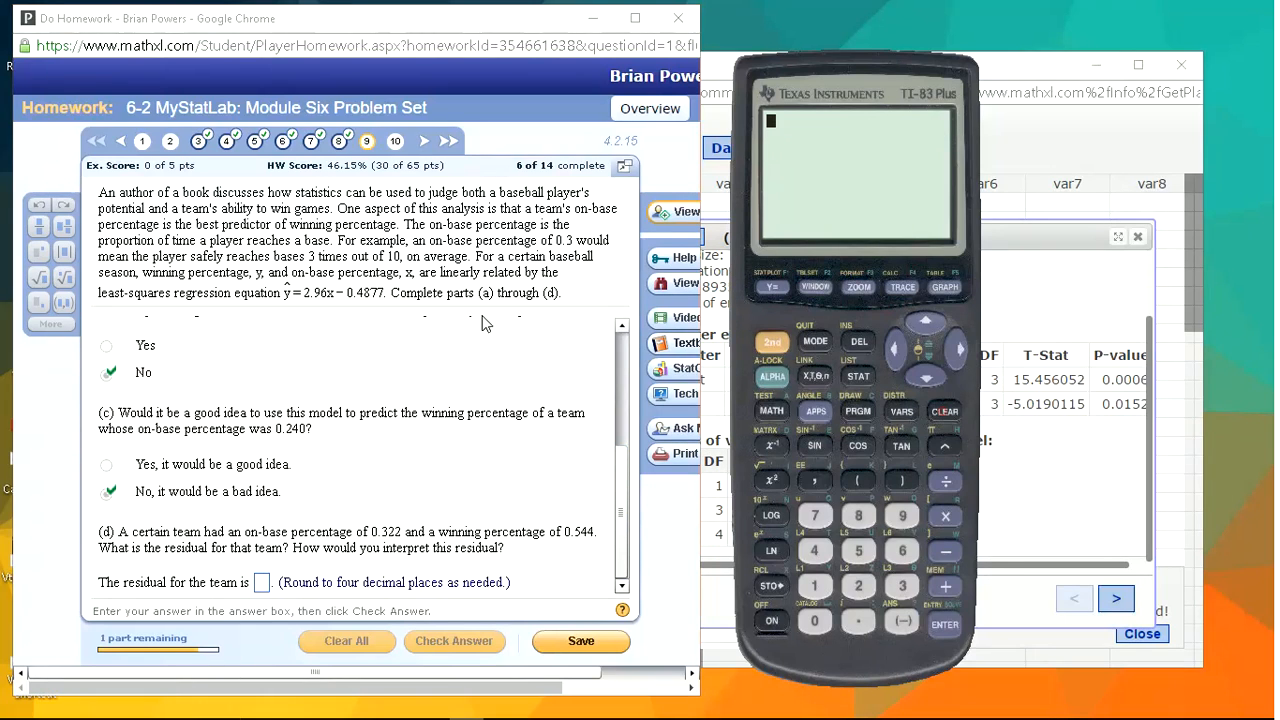
click(862, 591)
click(858, 621)
click(902, 516)
click(902, 550)
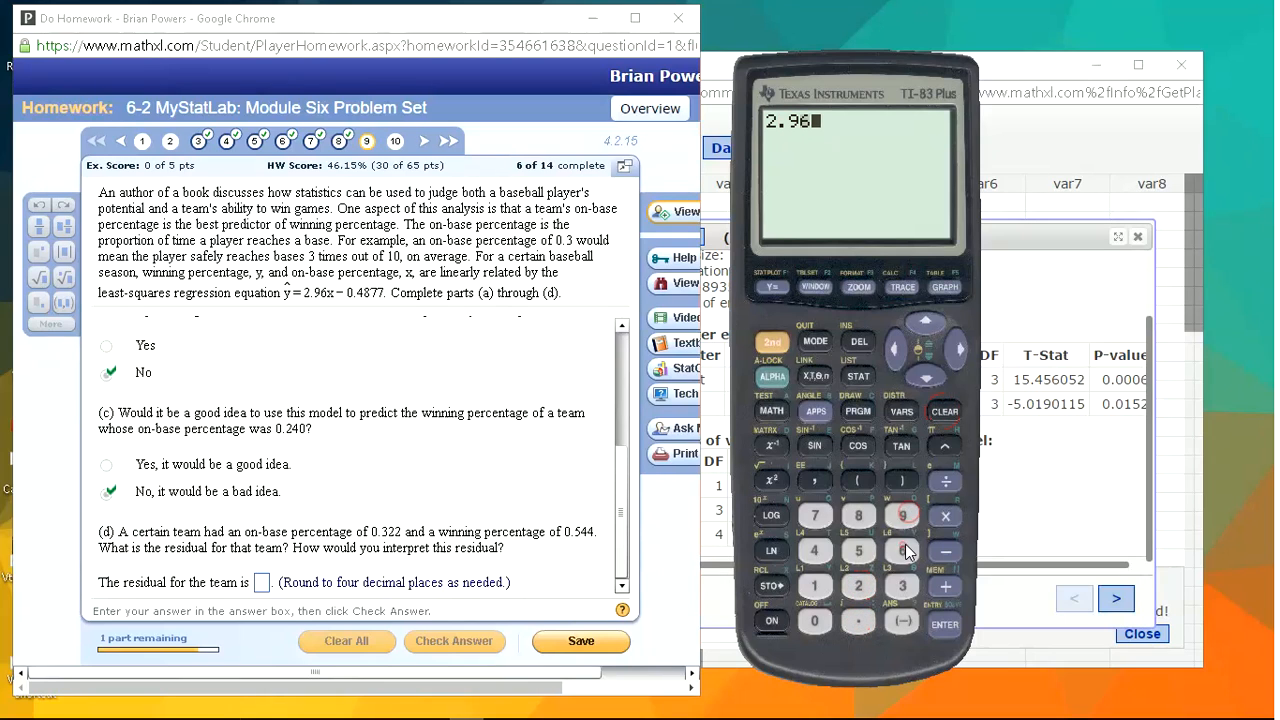
click(860, 621)
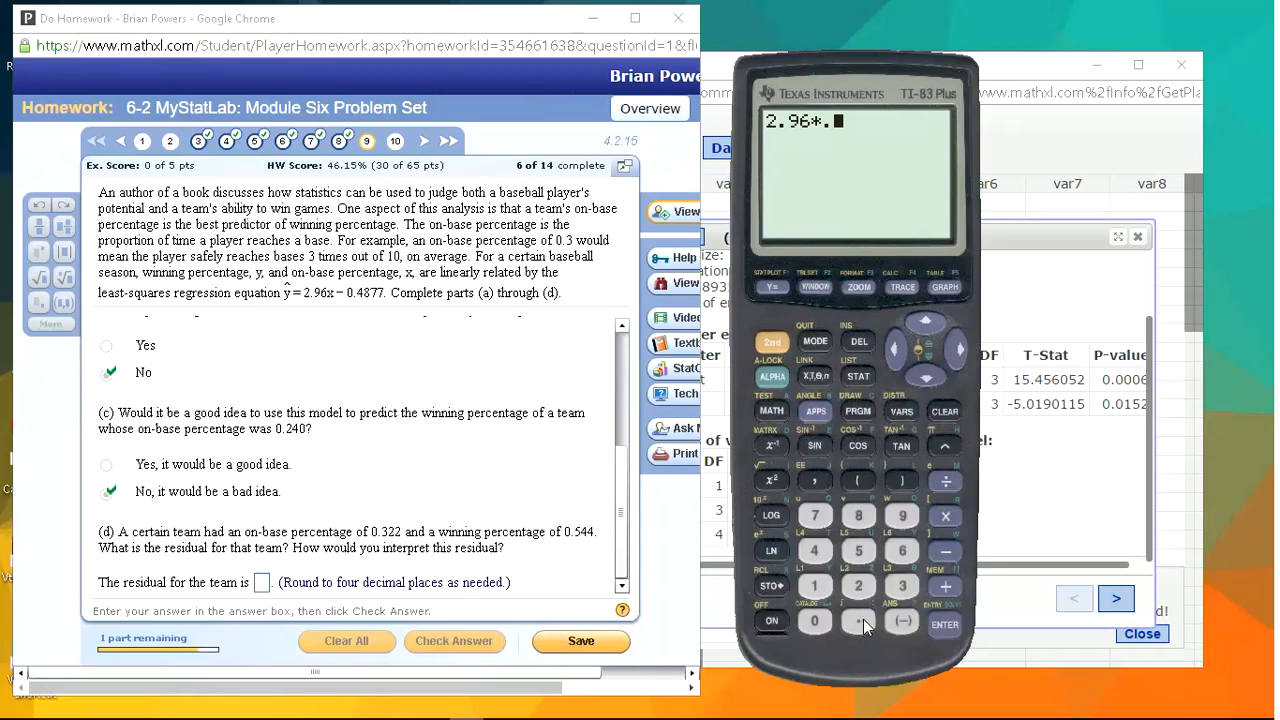
click(902, 586)
click(858, 586)
click(858, 586)
click(943, 552)
click(860, 622)
click(815, 550)
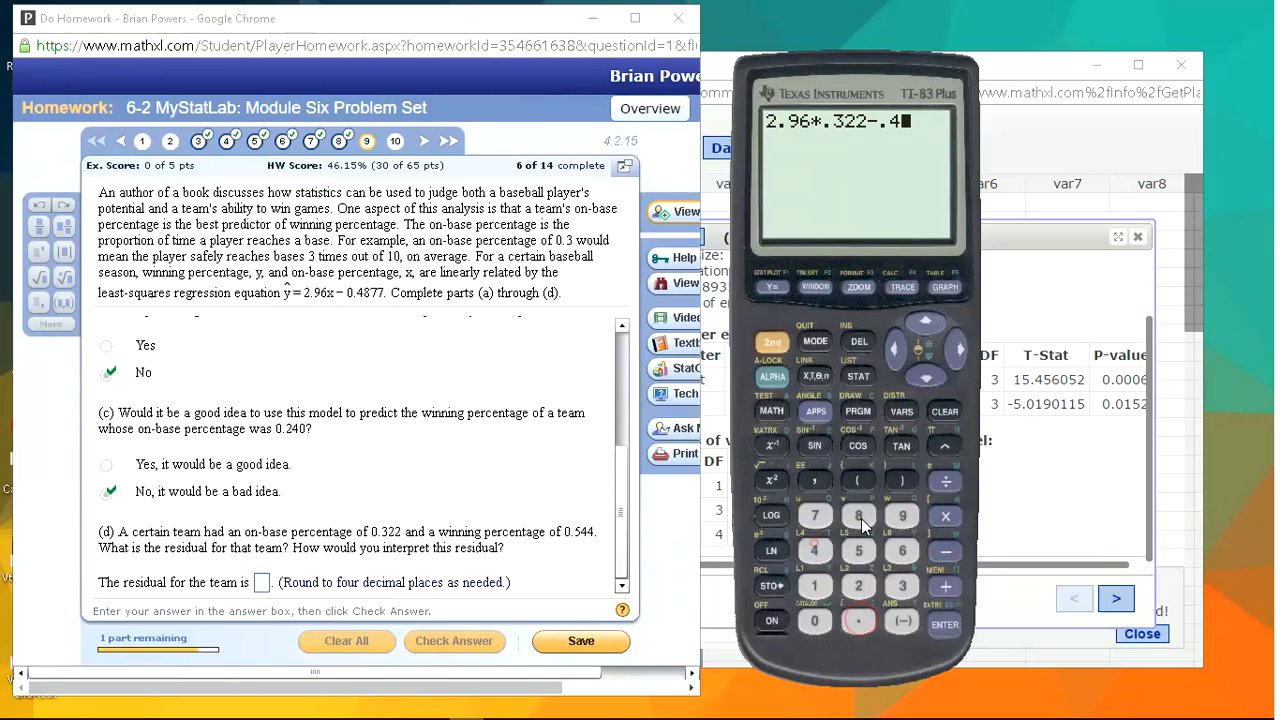
click(858, 516)
click(815, 516)
click(815, 516)
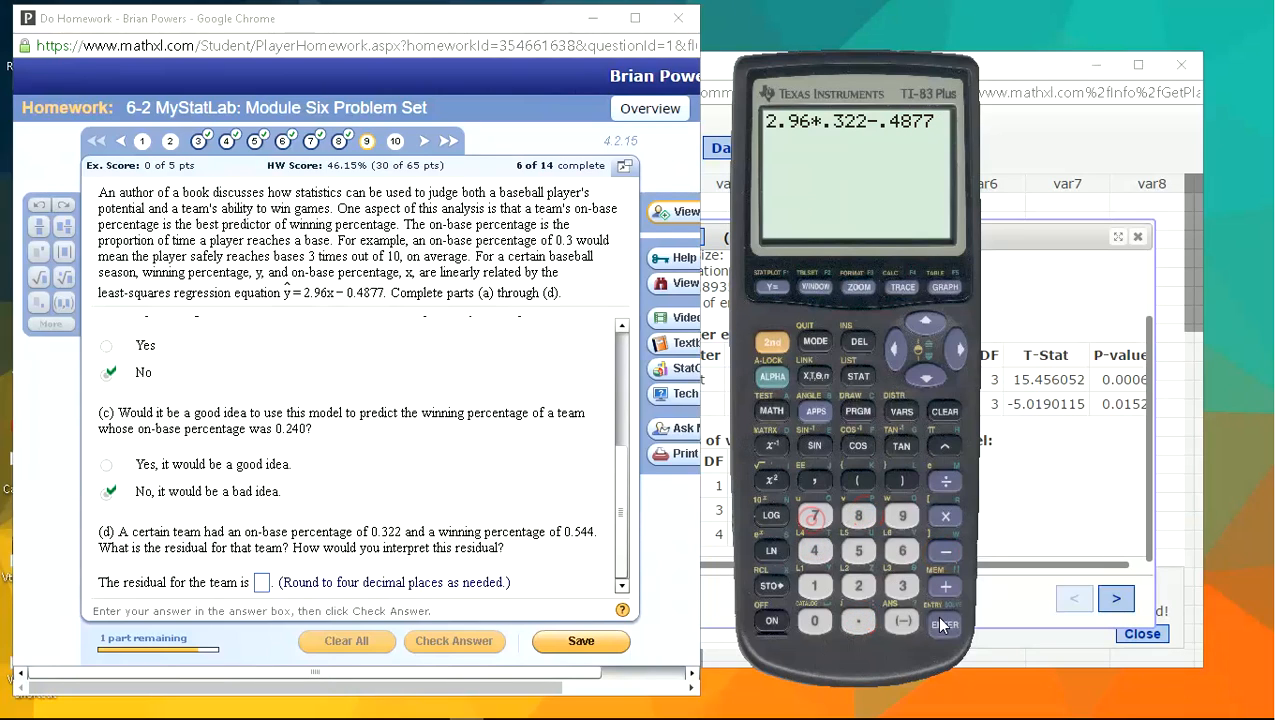
click(944, 624)
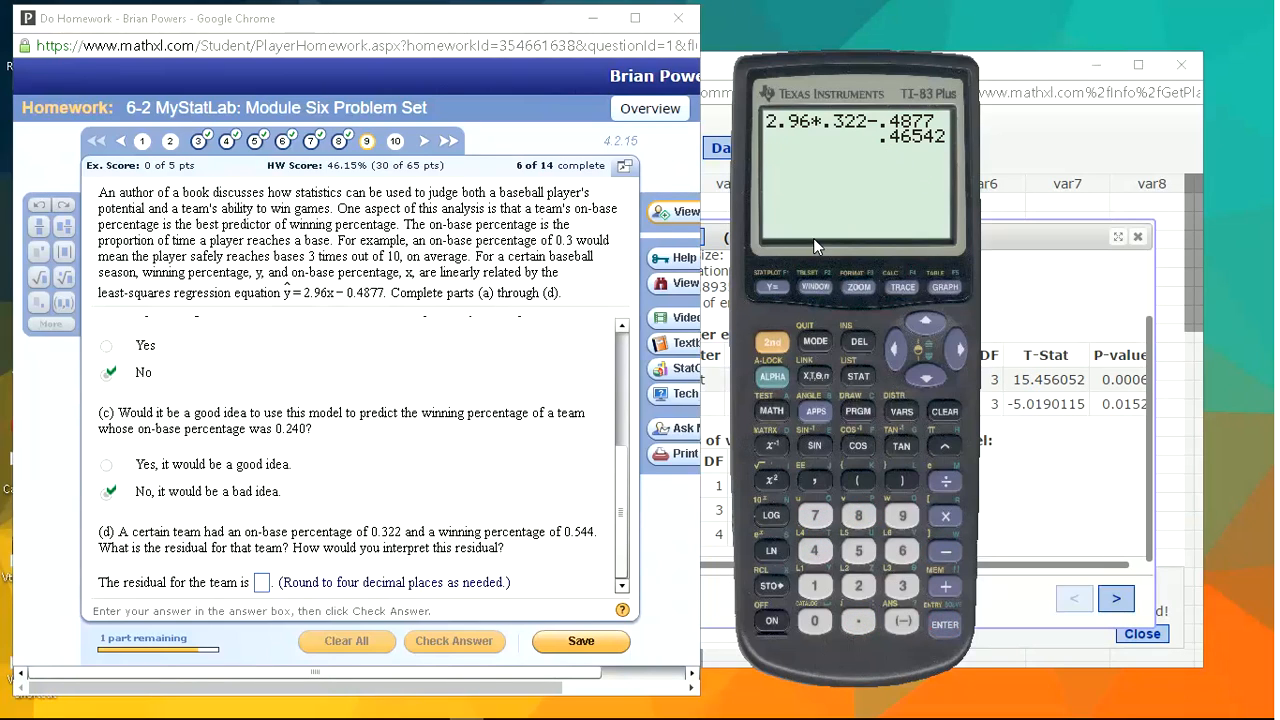
Step: Compute the team's residual on the calculator as .544-.46542
click(264, 586)
click(858, 623)
click(858, 551)
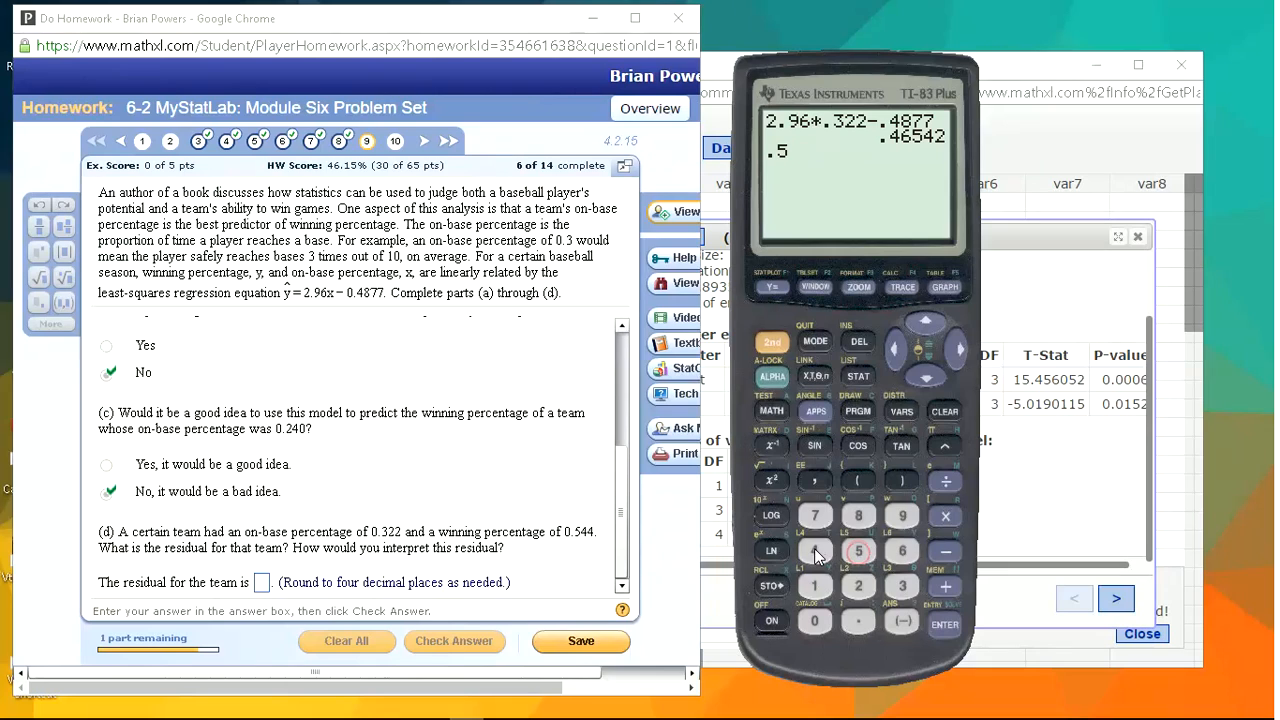
click(815, 551)
click(815, 551)
click(946, 552)
click(855, 621)
click(815, 551)
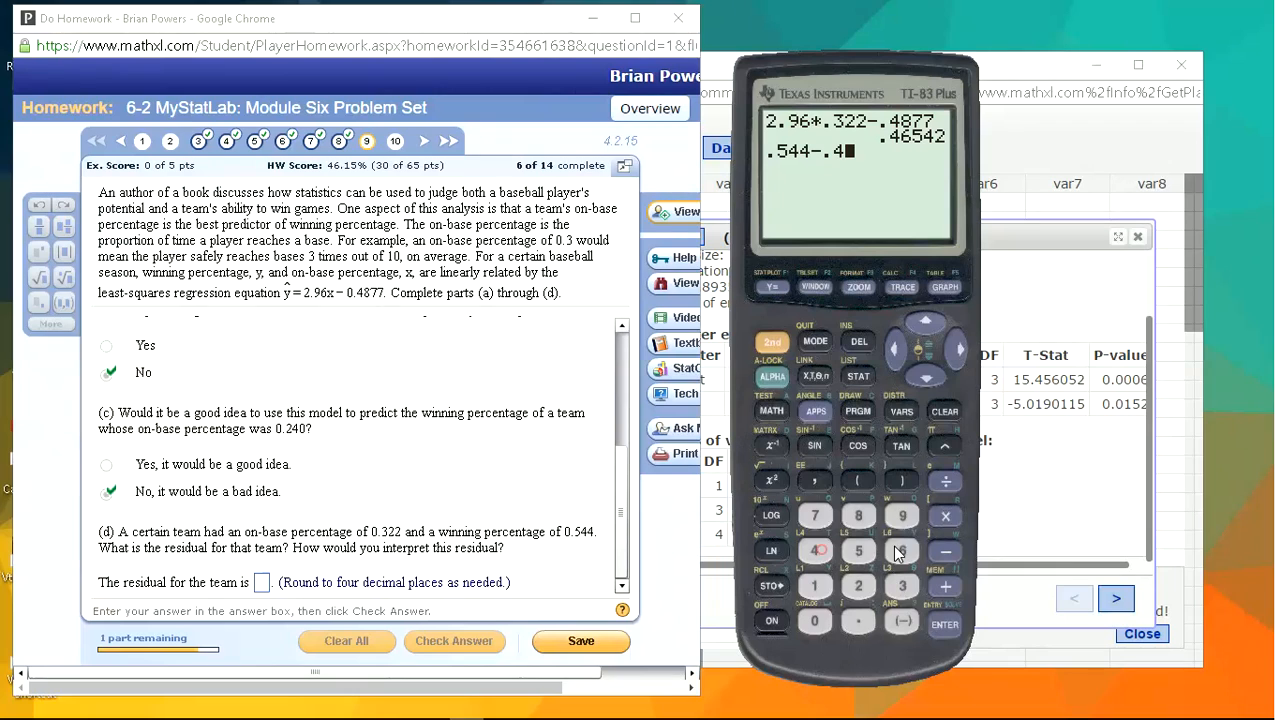
click(902, 551)
click(858, 551)
click(815, 551)
click(858, 586)
click(942, 627)
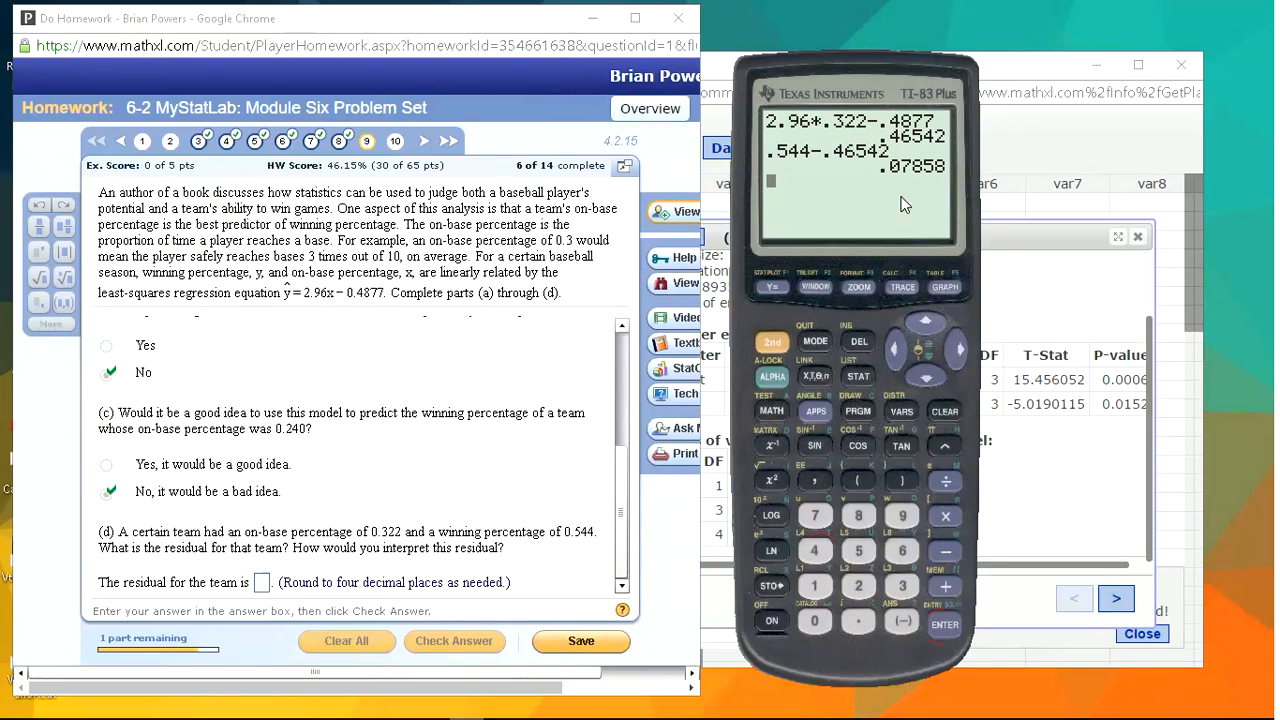
Step: Enter .0786 as the team's residual in part (d) and submit the answer
click(262, 582)
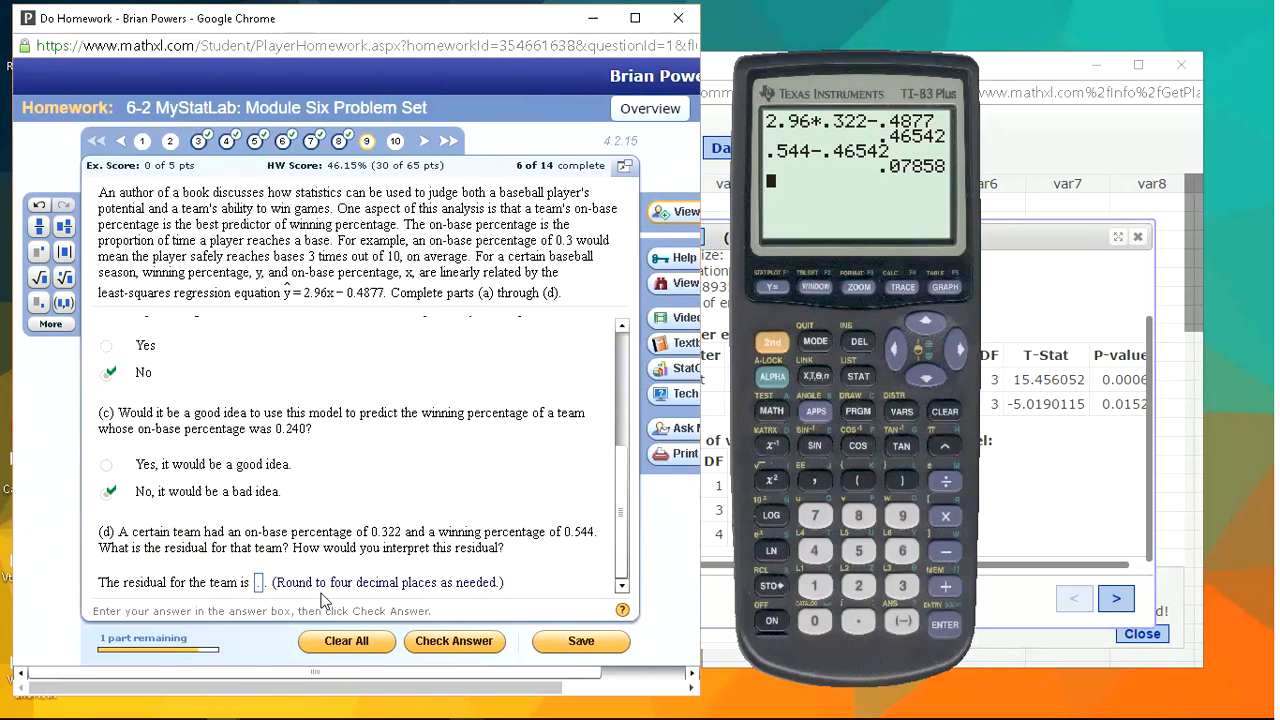
text(.07)
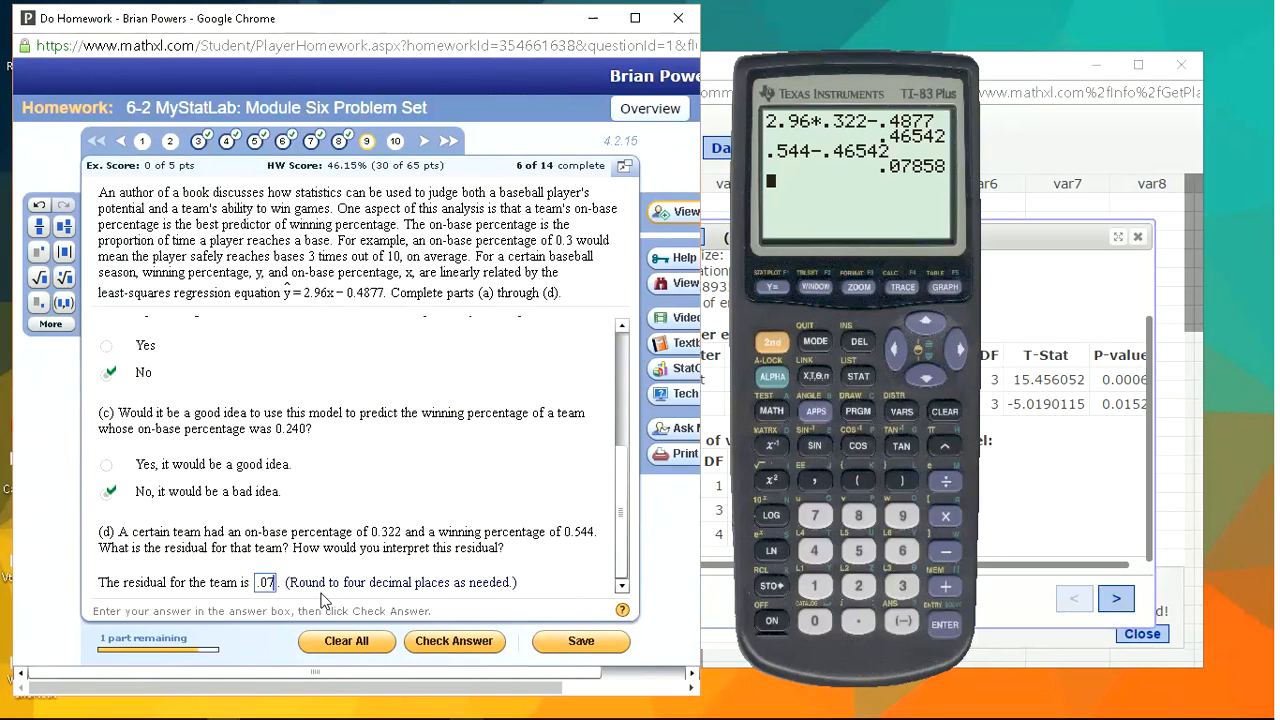
text(86)
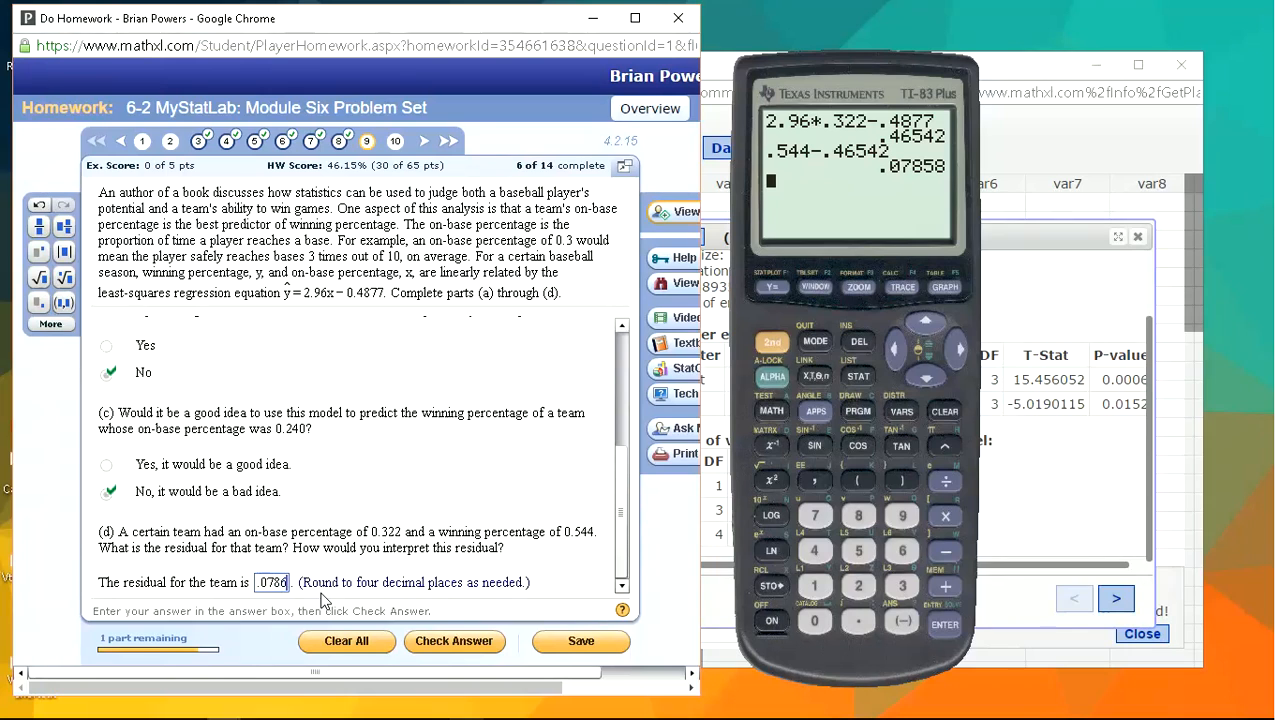
key(Return)
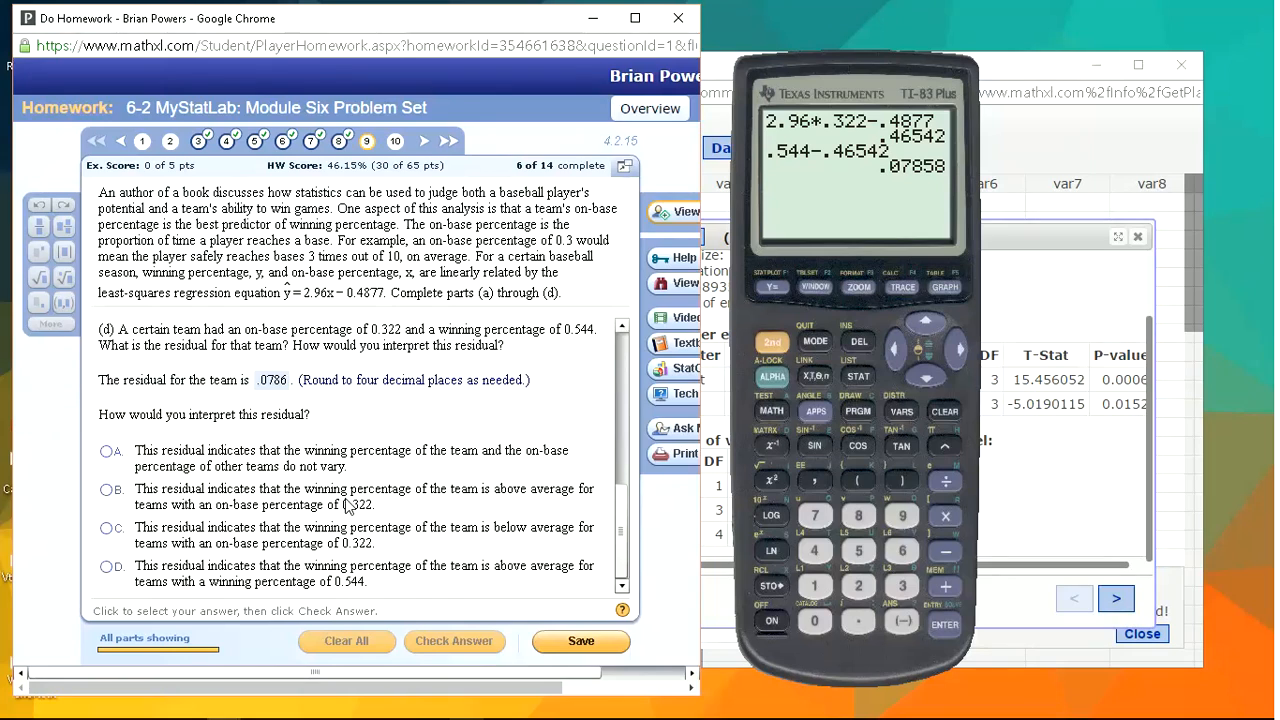
Step: Submit the part (d) interpretation that the team's winning percentage is above average for teams with an on-base percentage of 0.322
click(107, 490)
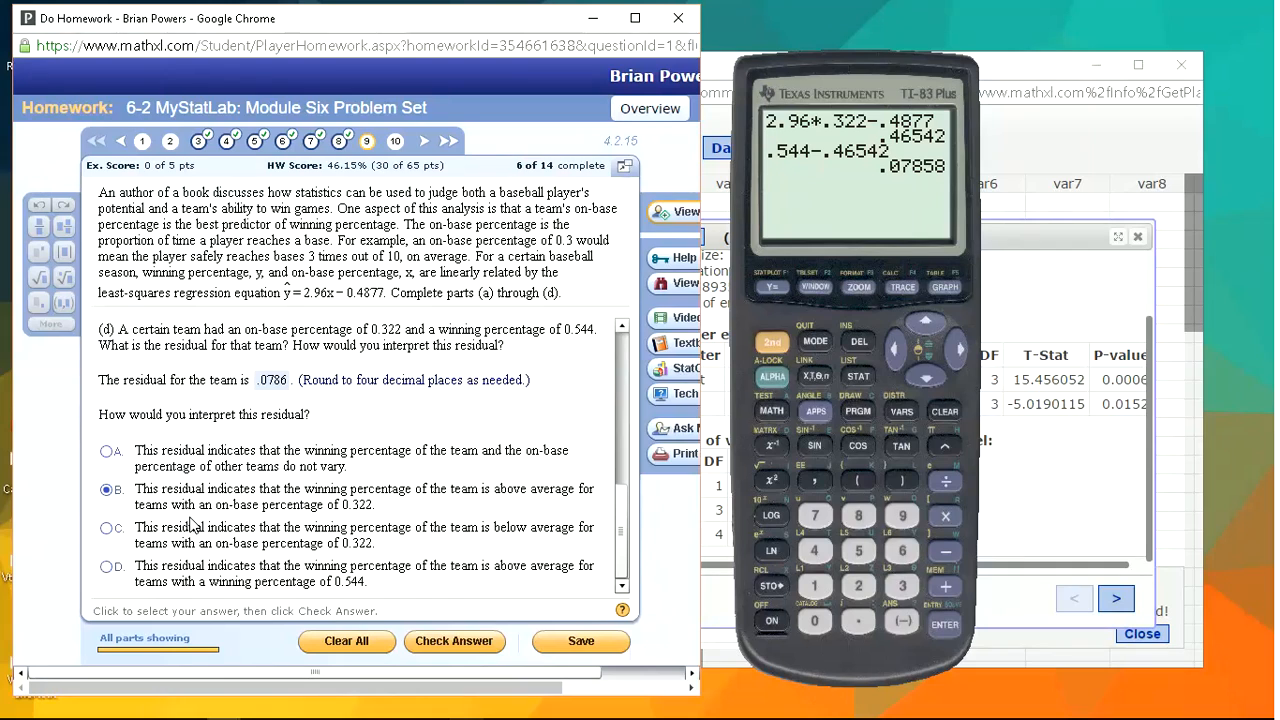
key(Return)
key(Return)
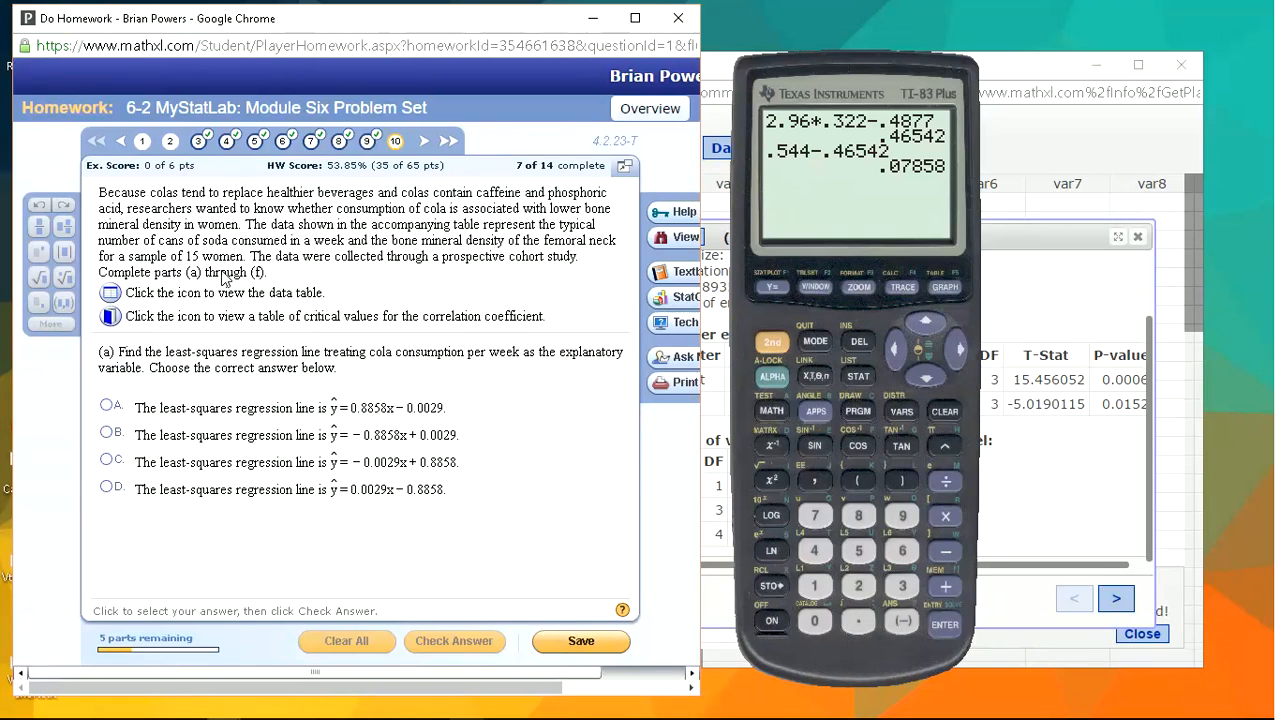
Step: Open the full cola and bone mineral density data set in StatCrunch and close the question's data table
click(110, 292)
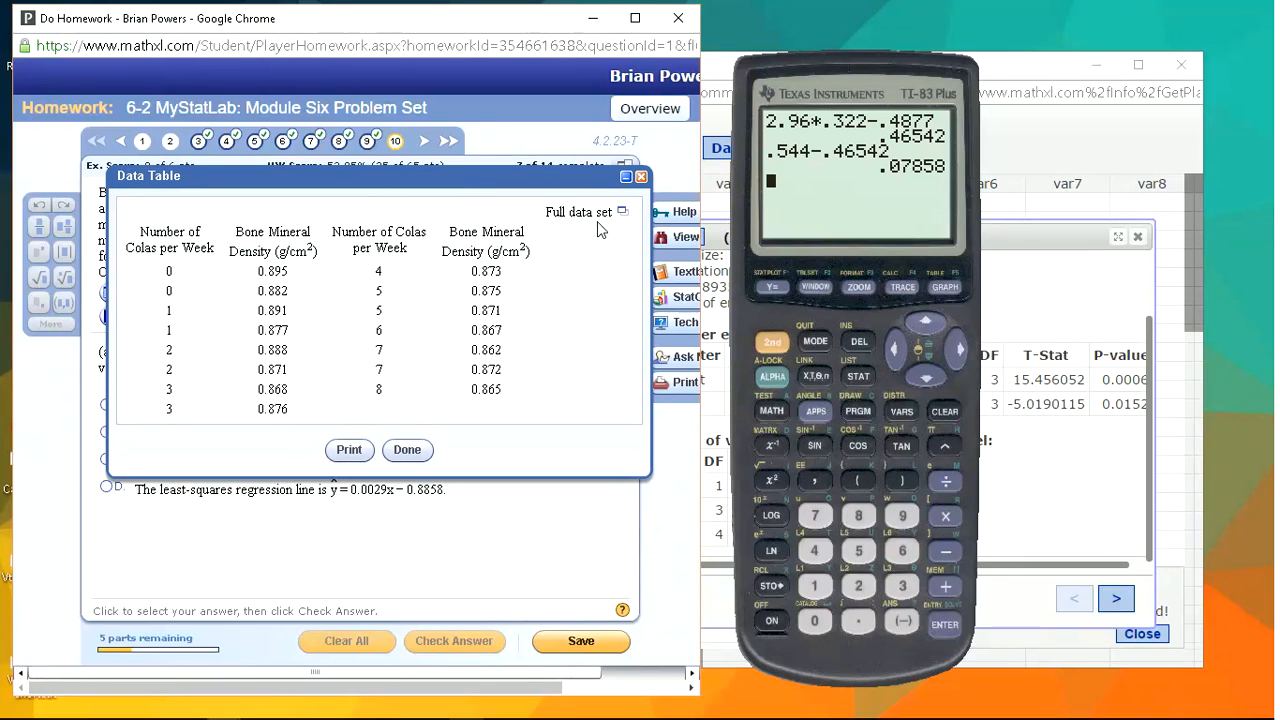
click(622, 212)
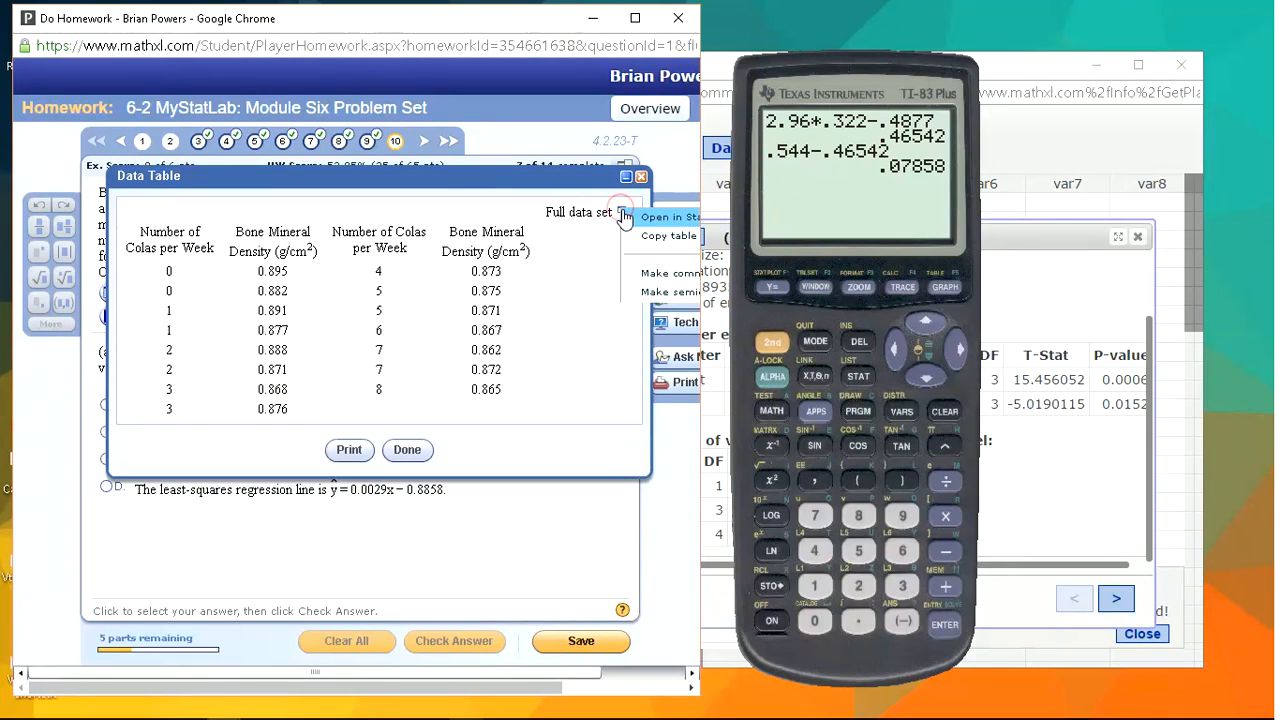
click(674, 218)
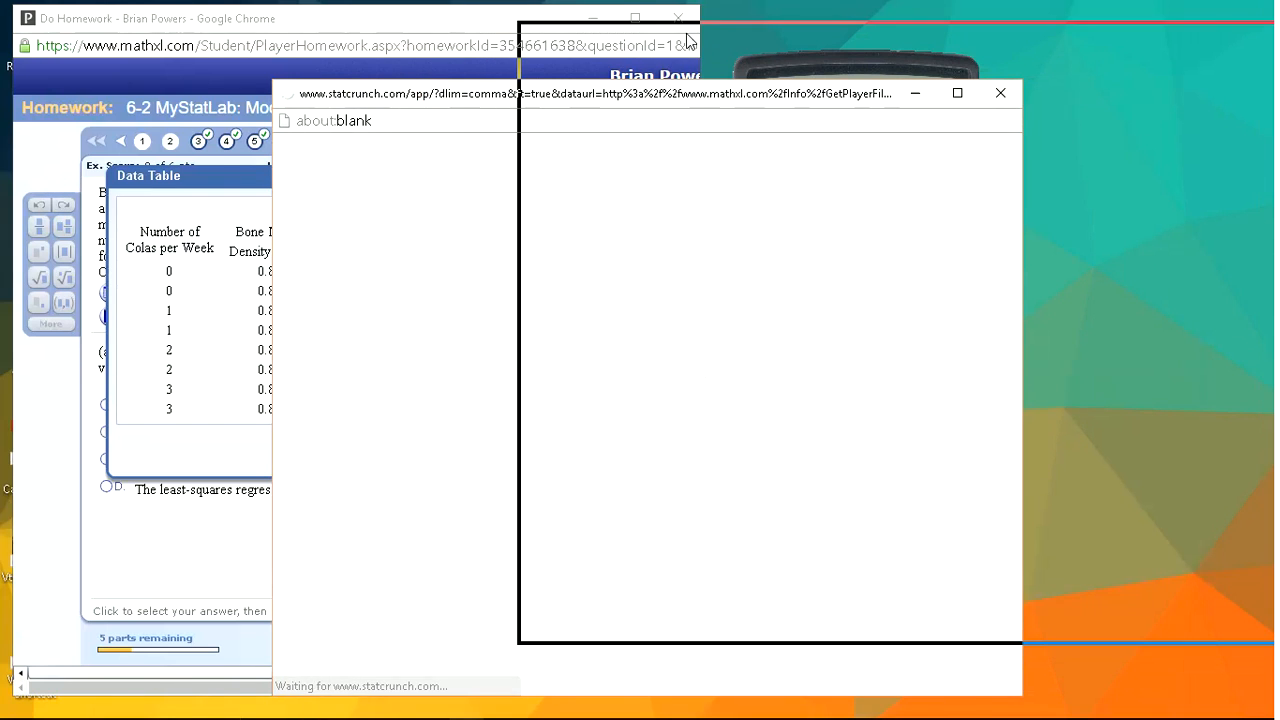
click(391, 20)
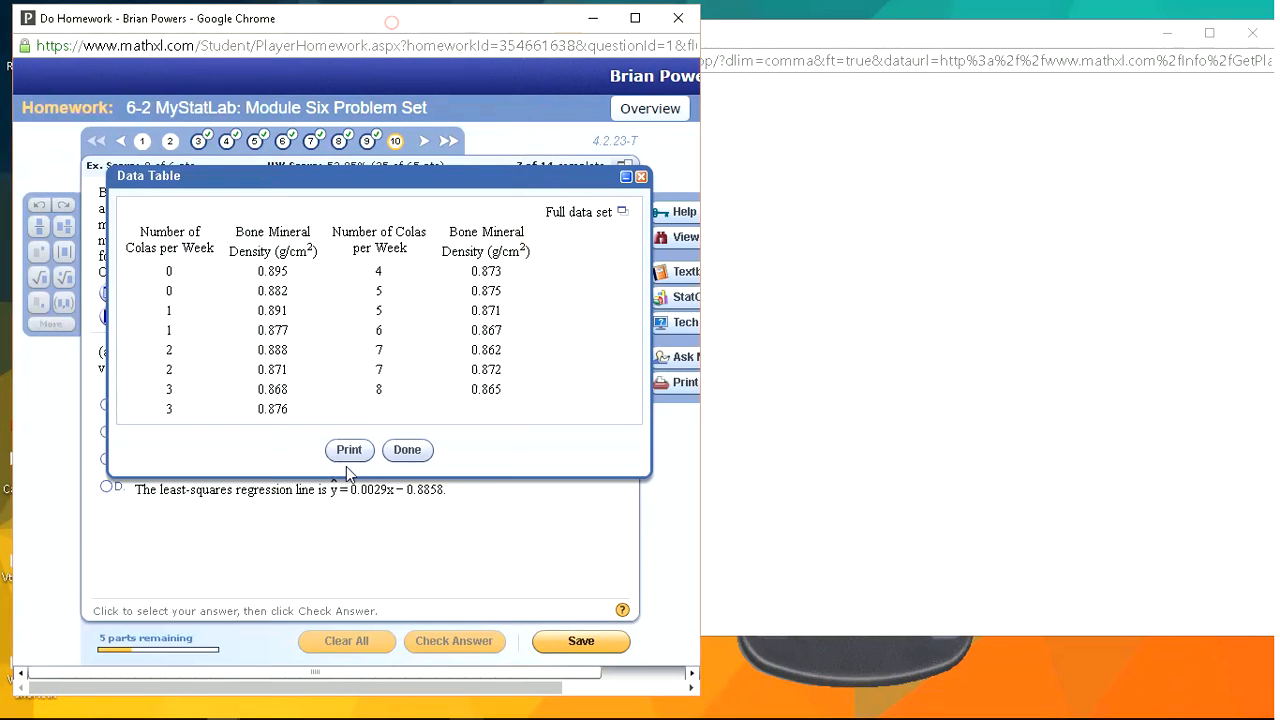
click(398, 452)
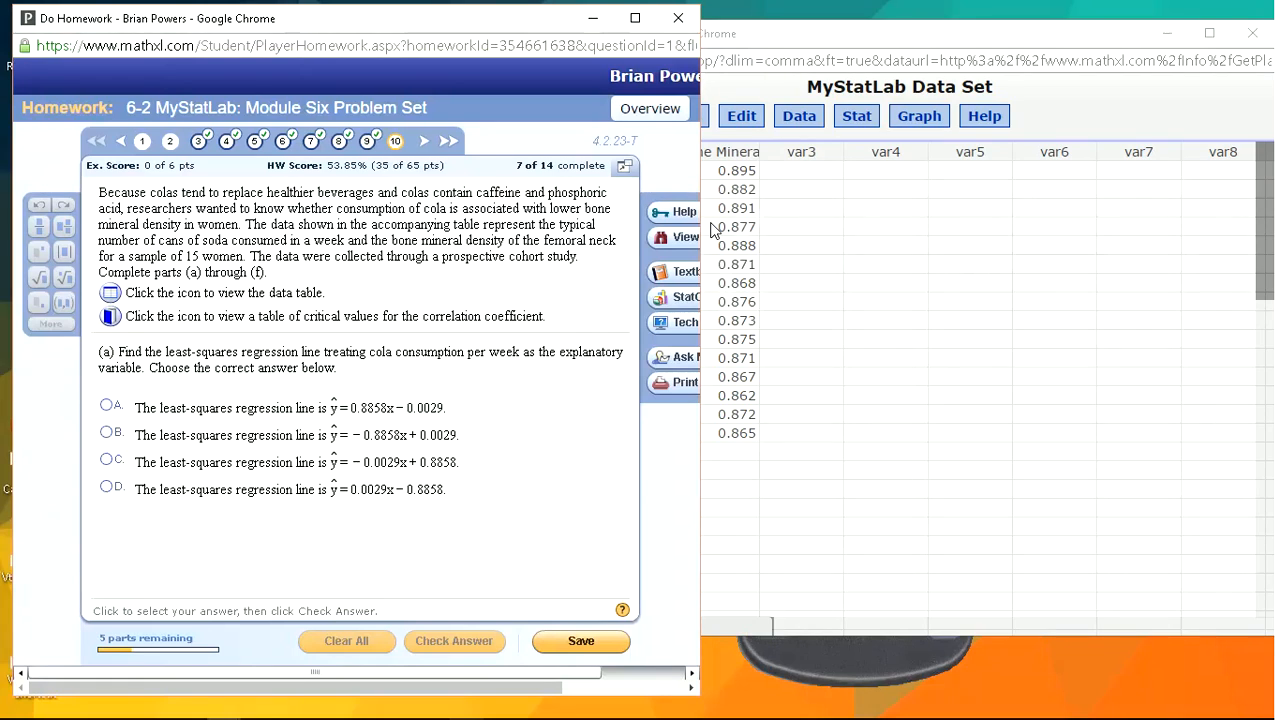
Step: Run a simple linear regression in StatCrunch with Number of Colas per Week as X and Bone Mineral Density (g/cm^2) as Y
click(875, 36)
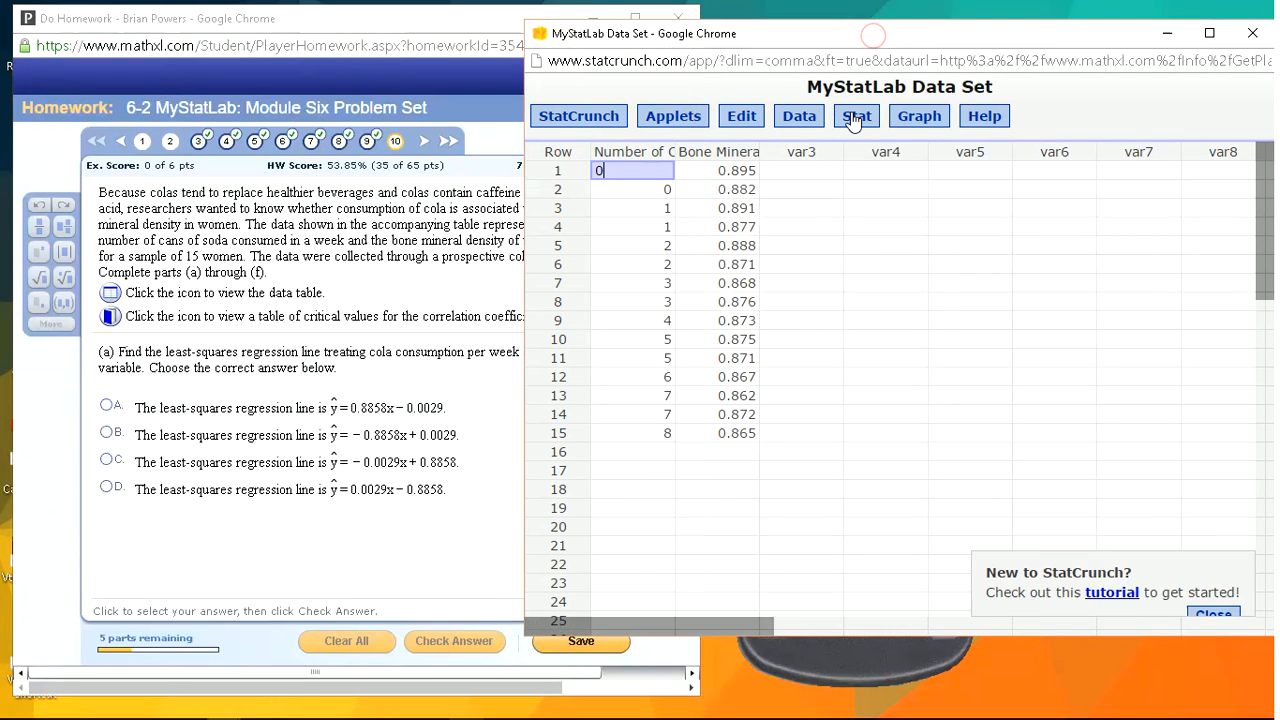
click(857, 116)
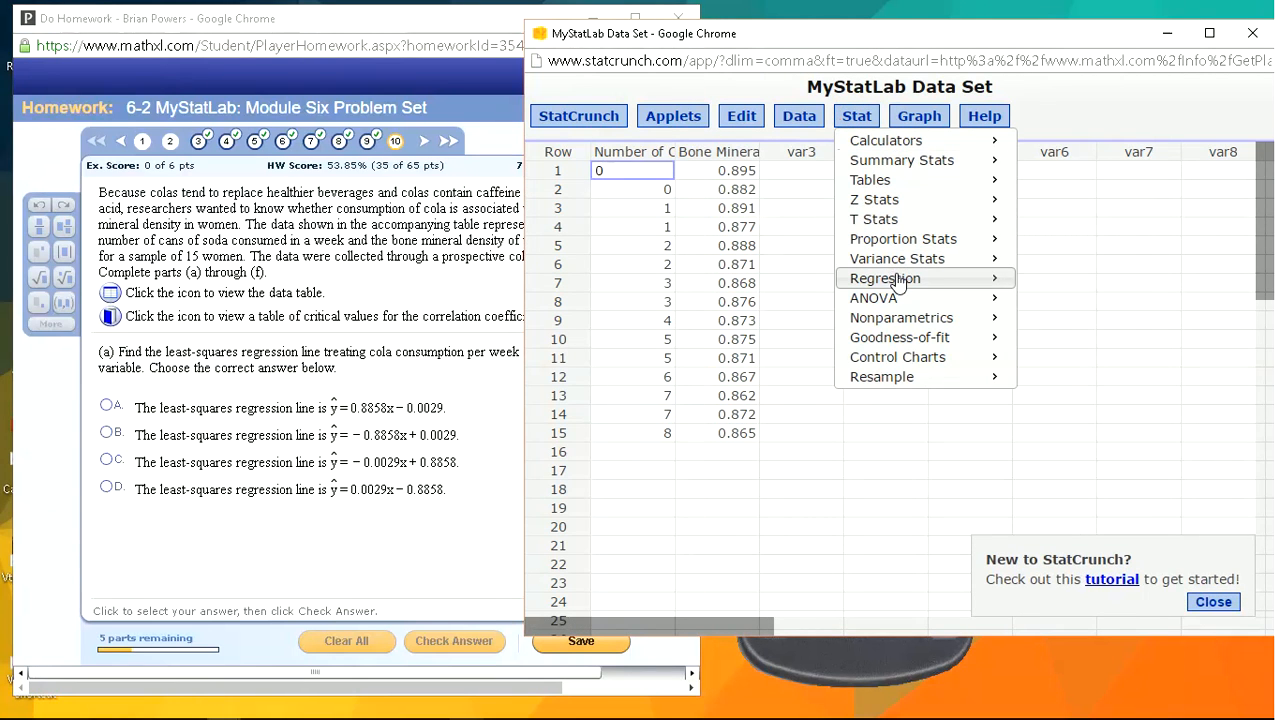
mouse_move(1006, 286)
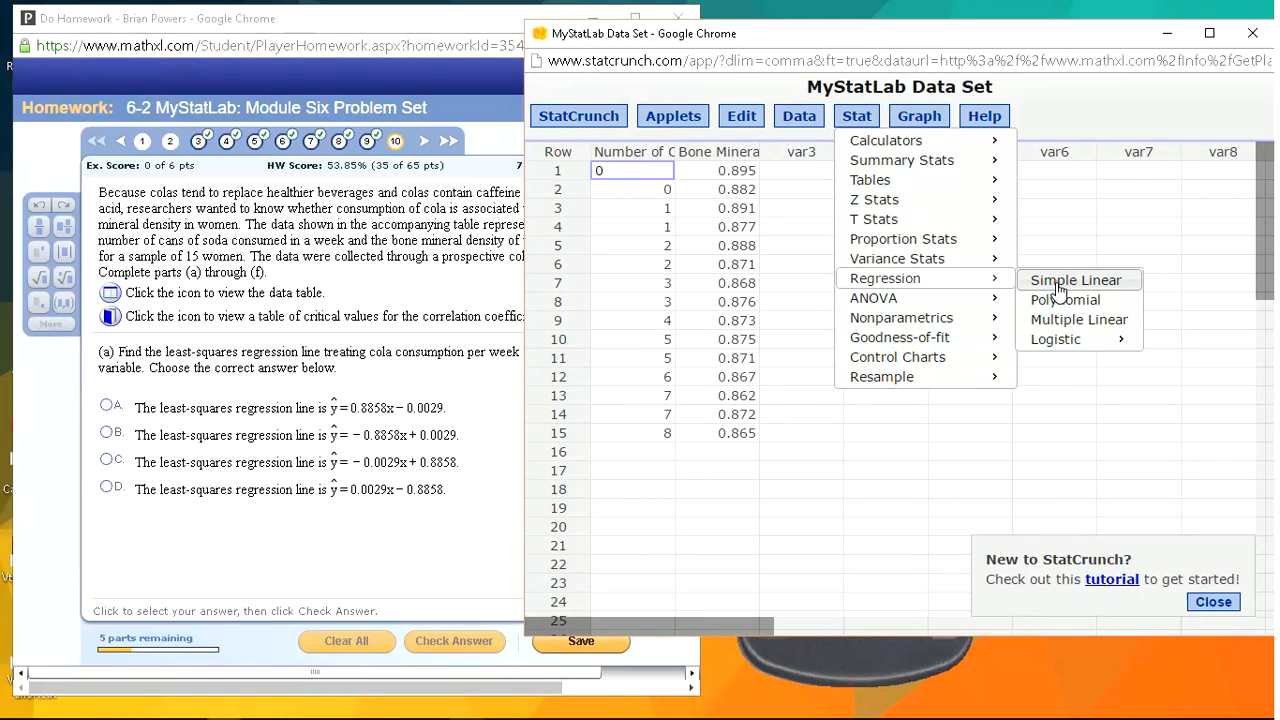
click(1058, 285)
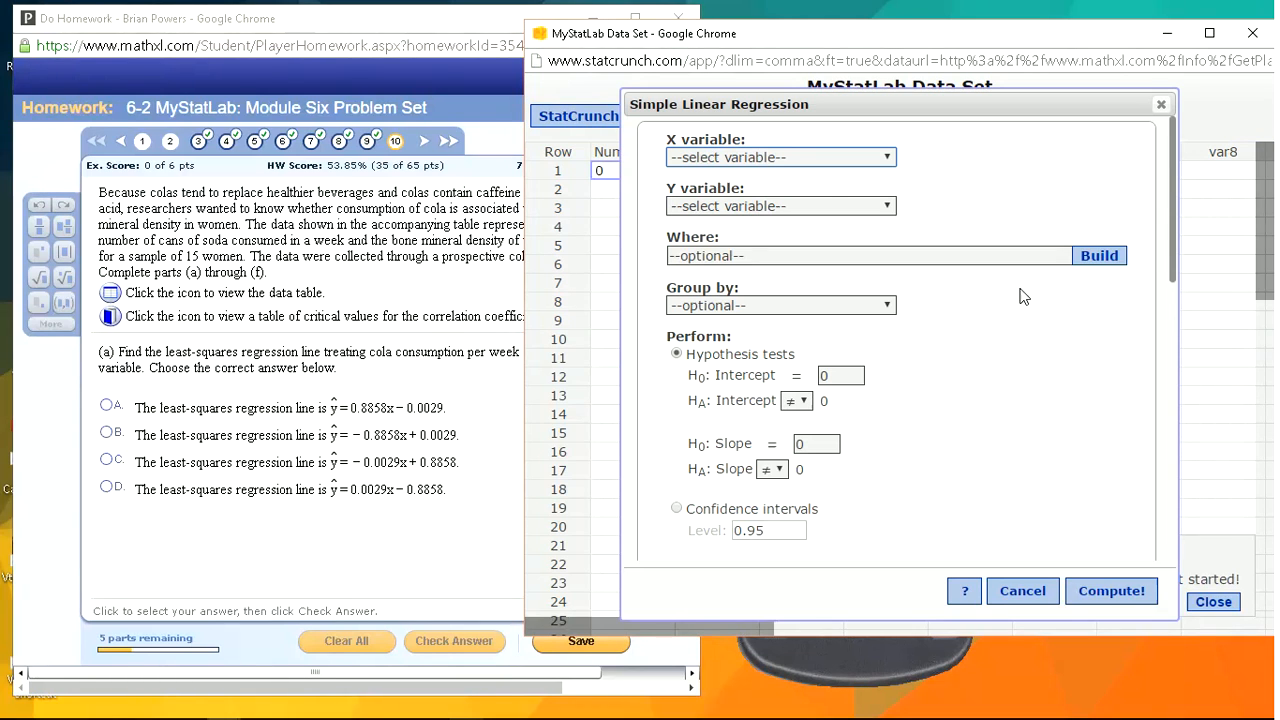
click(710, 158)
click(706, 163)
click(704, 163)
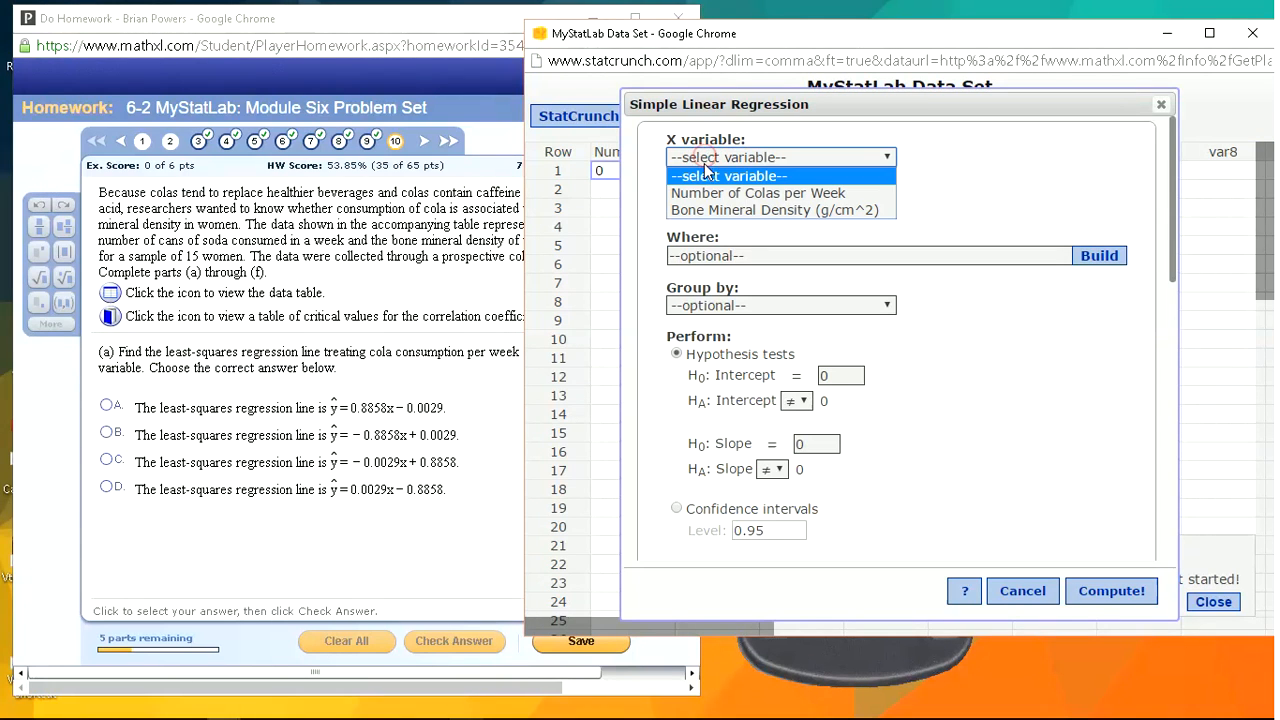
click(768, 195)
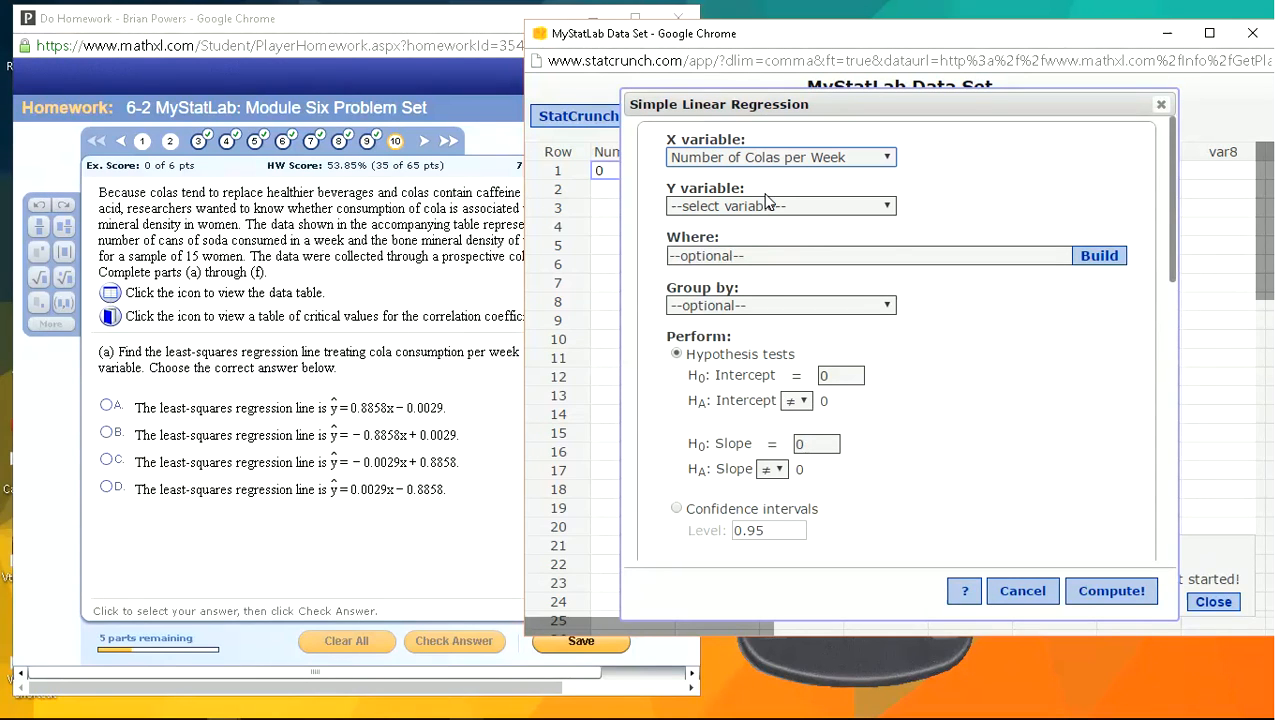
click(759, 206)
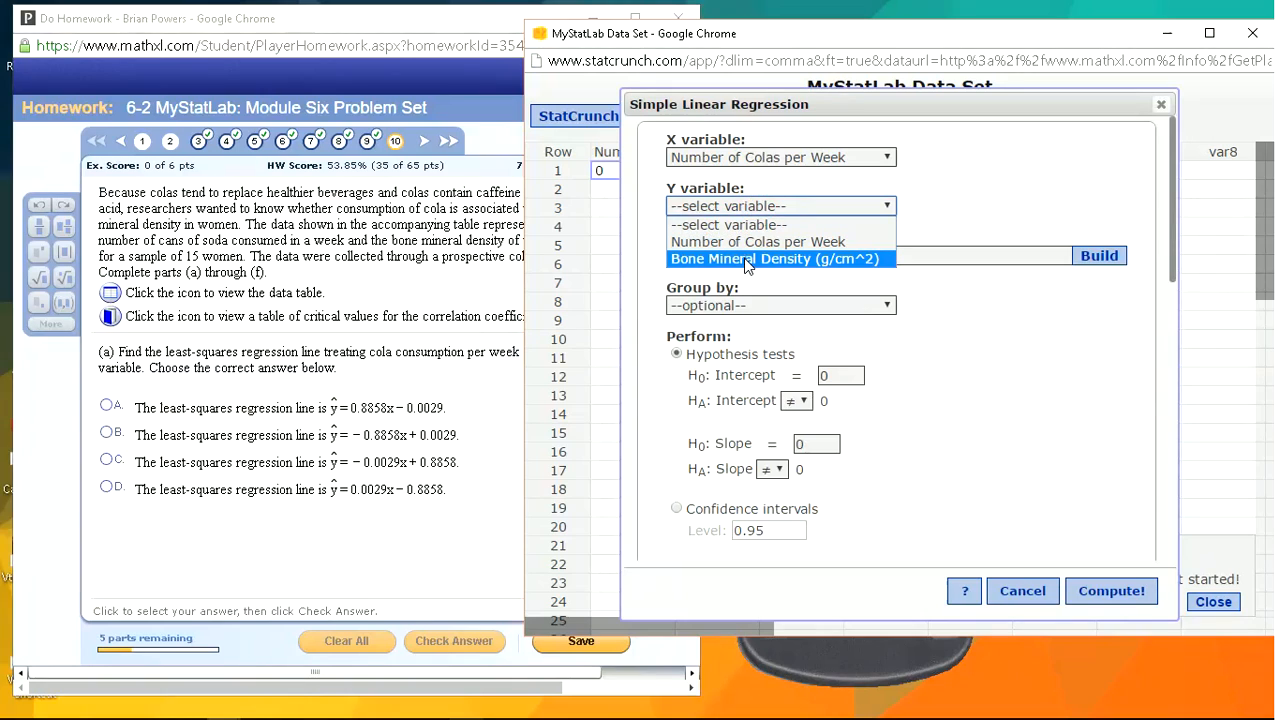
click(745, 262)
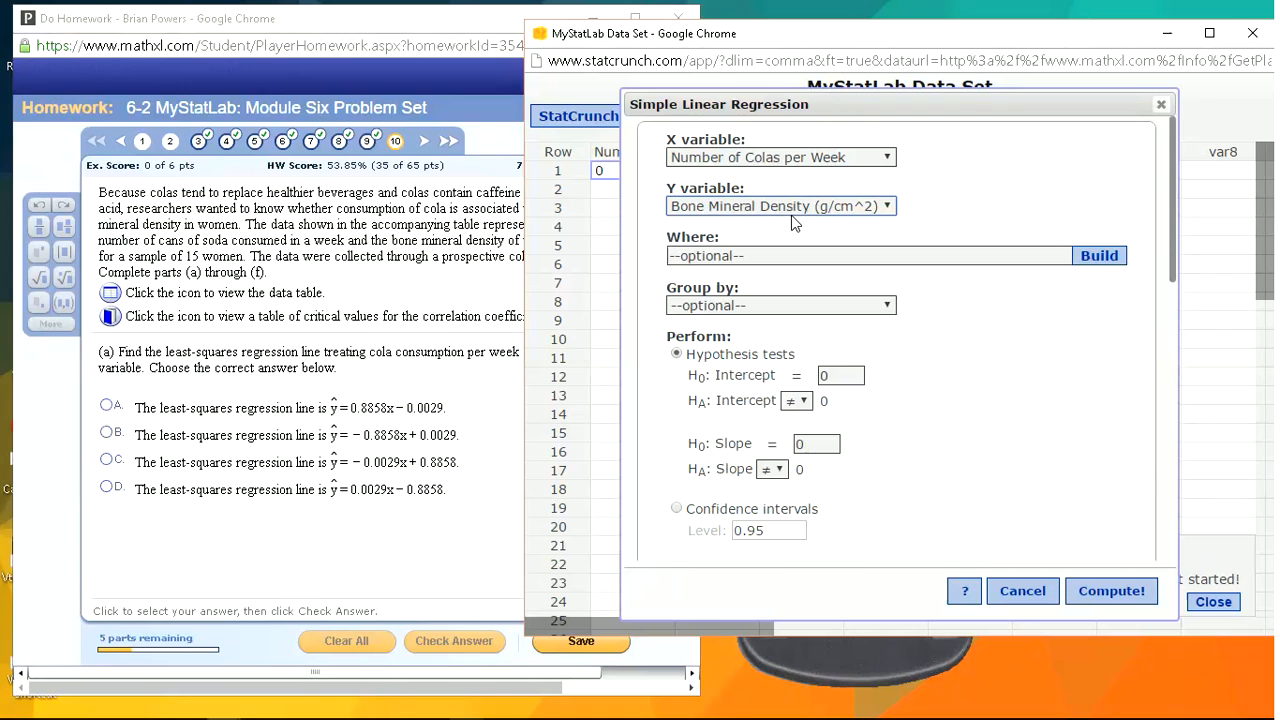
click(1120, 600)
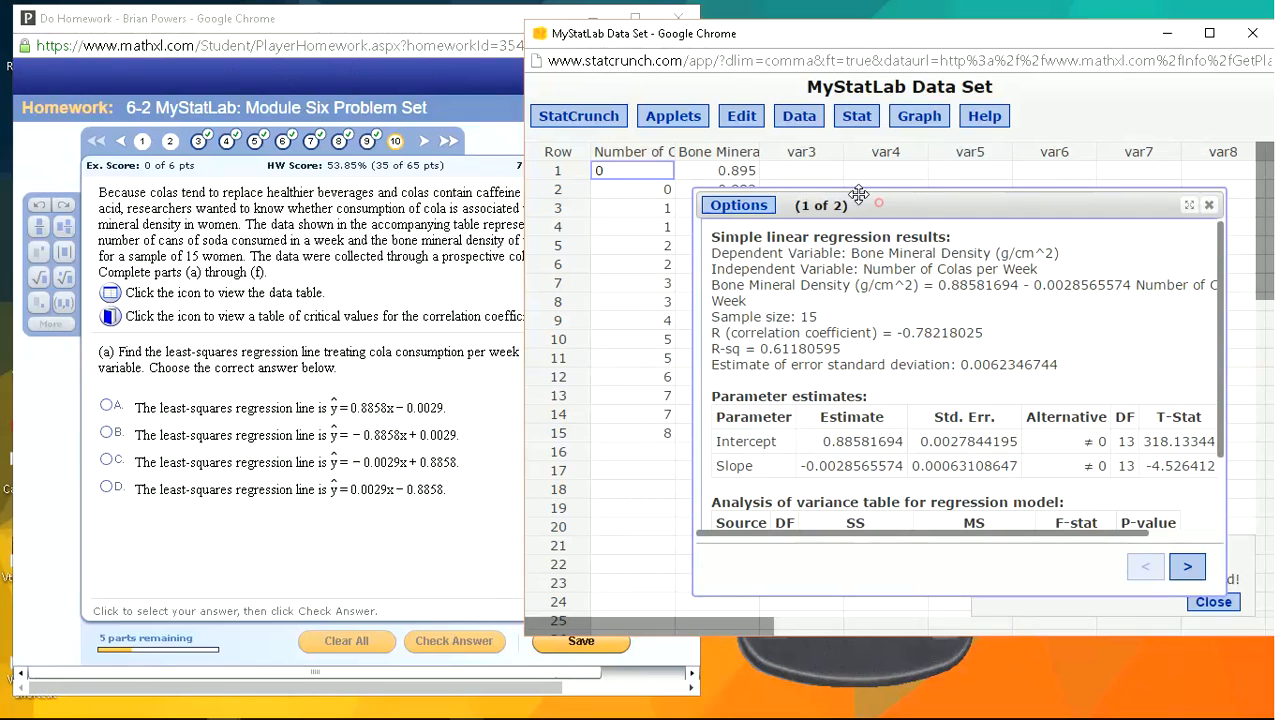
Step: Reposition the regression results within StatCrunch and examine the intercept and slope estimates
drag(858, 193, 848, 158)
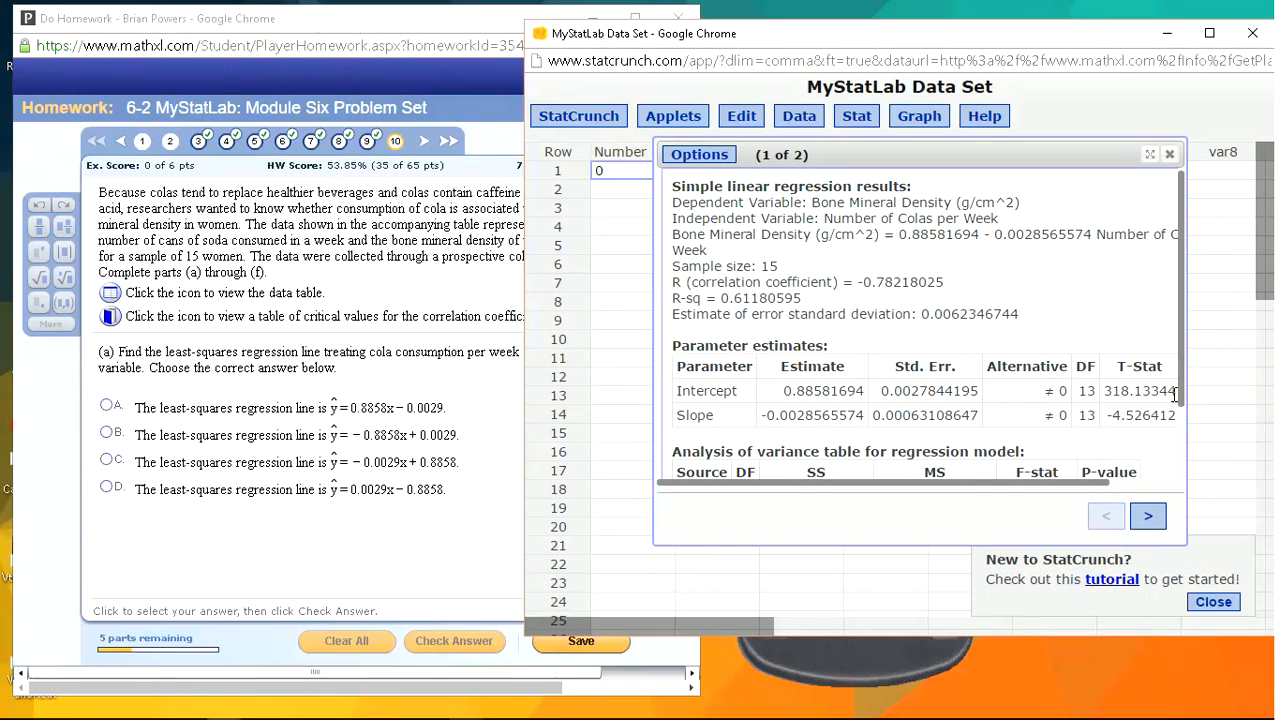
drag(810, 154, 885, 155)
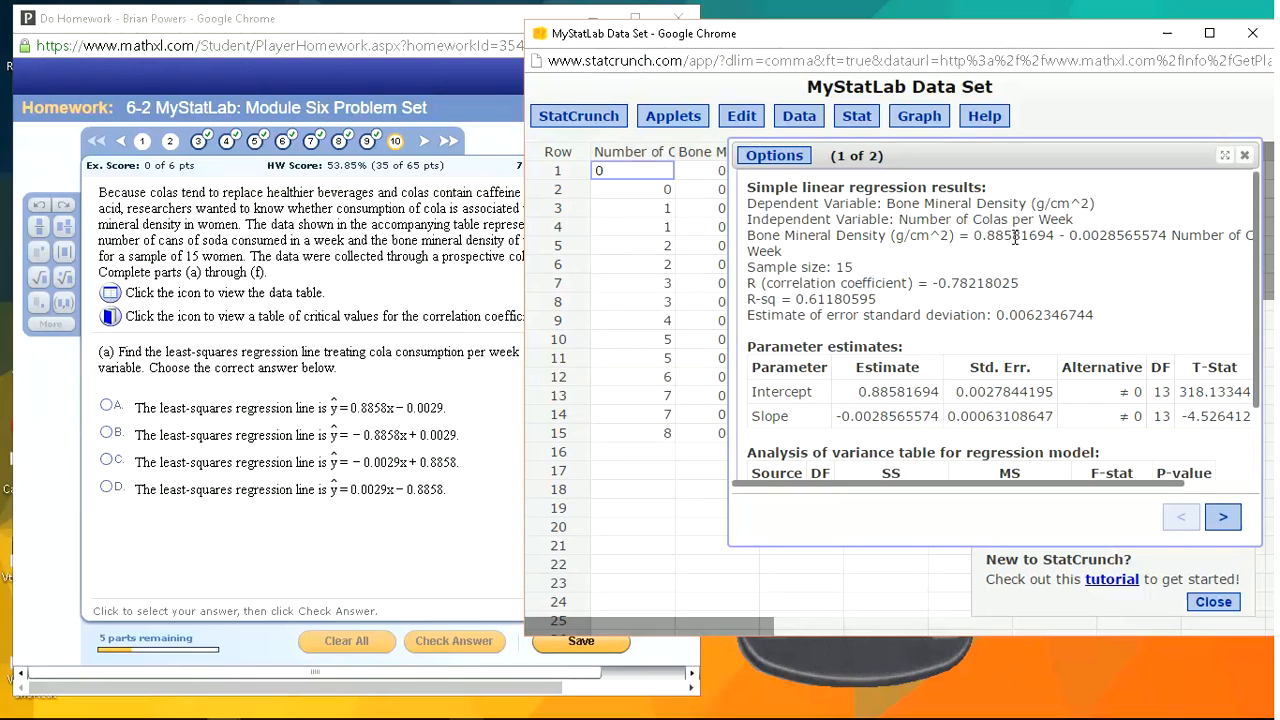
drag(895, 421, 850, 419)
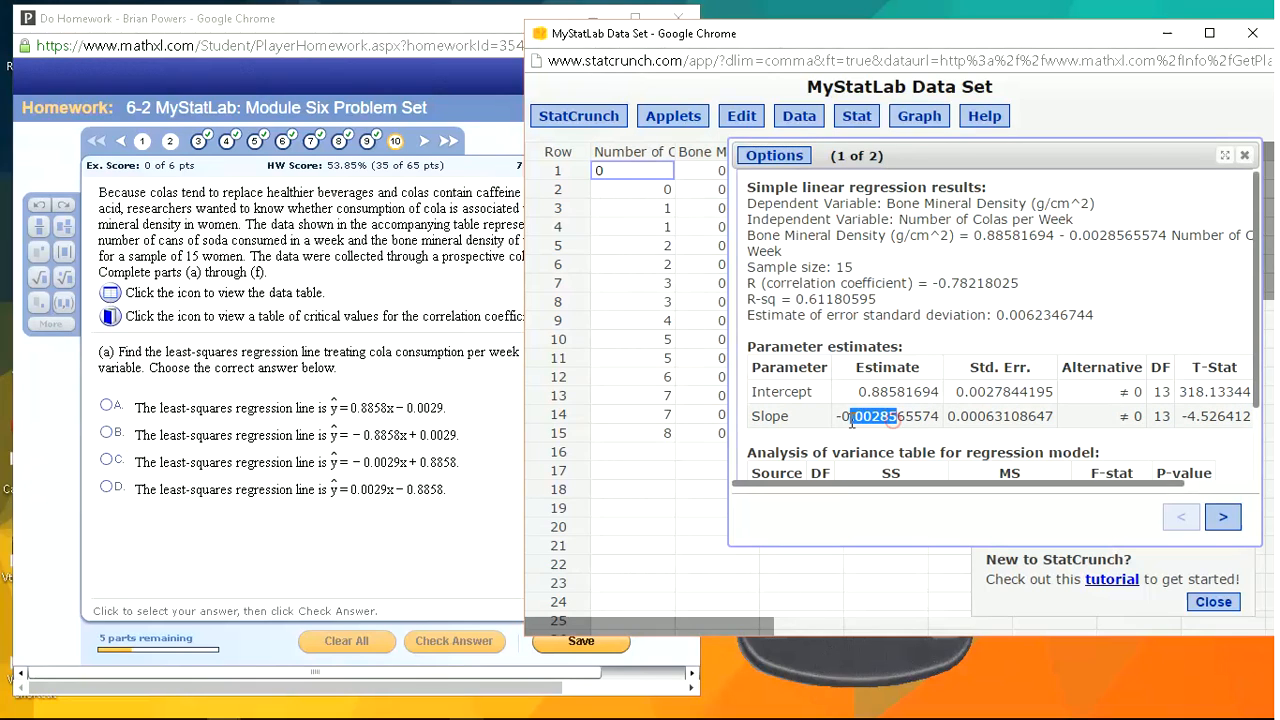
click(834, 418)
Step: Return to the homework and submit ŷ = −0.0029x + 0.8858 as the least-squares regression line in part (a)
click(378, 512)
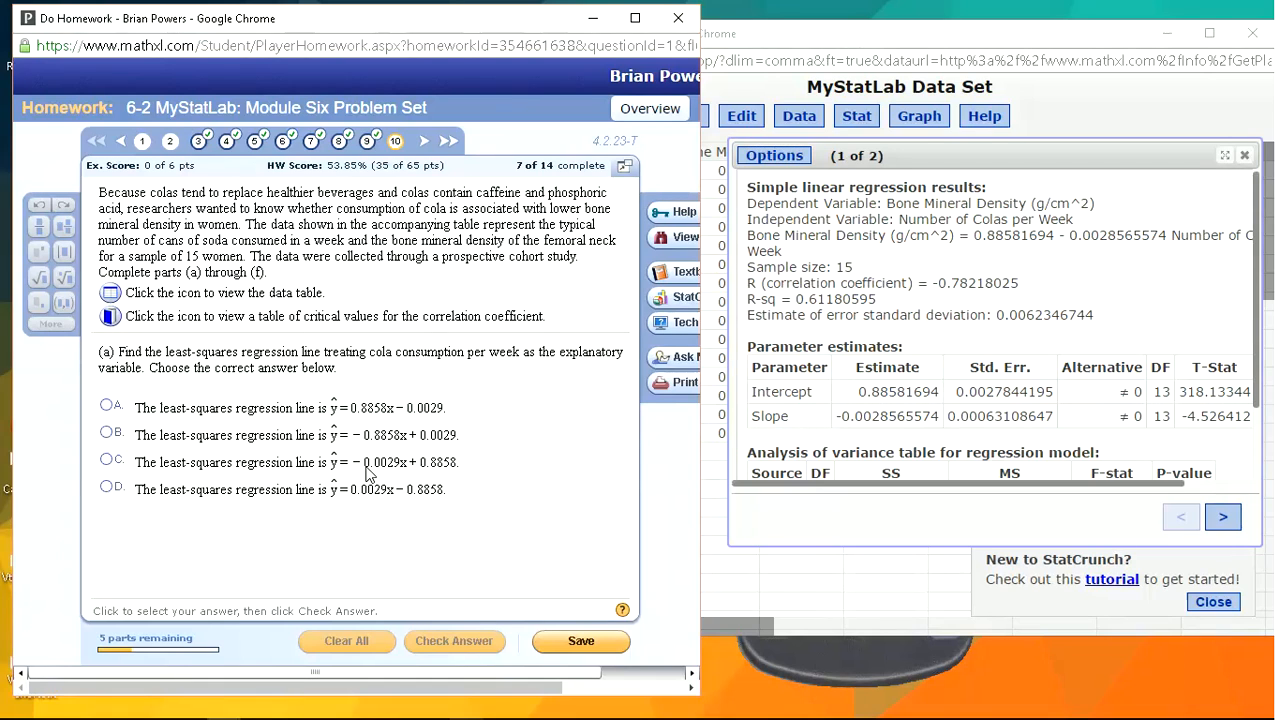
click(170, 458)
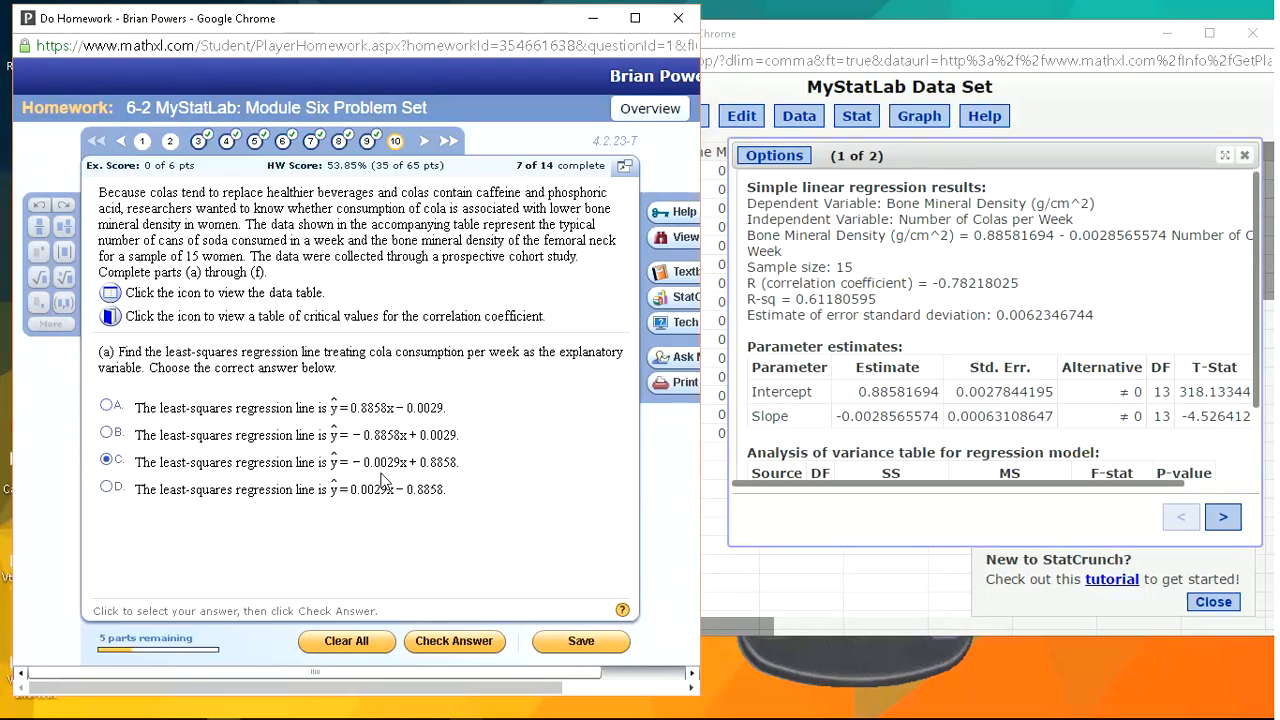
key(Return)
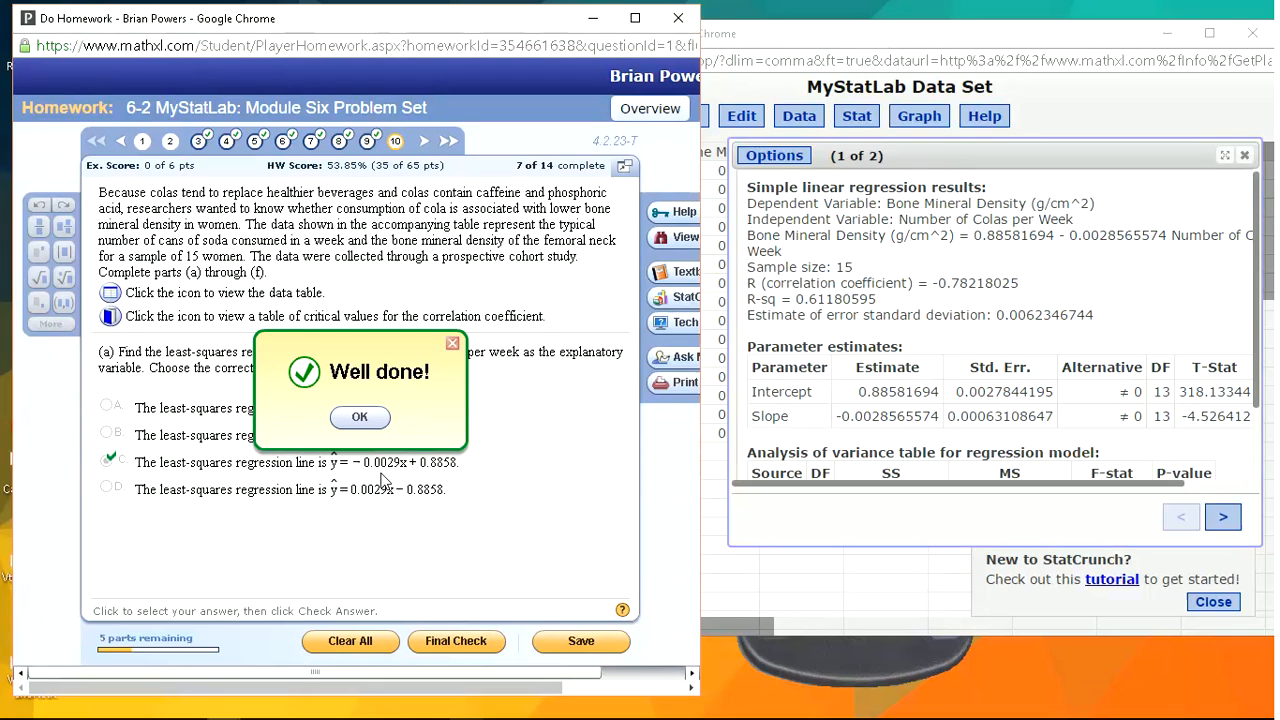
key(Return)
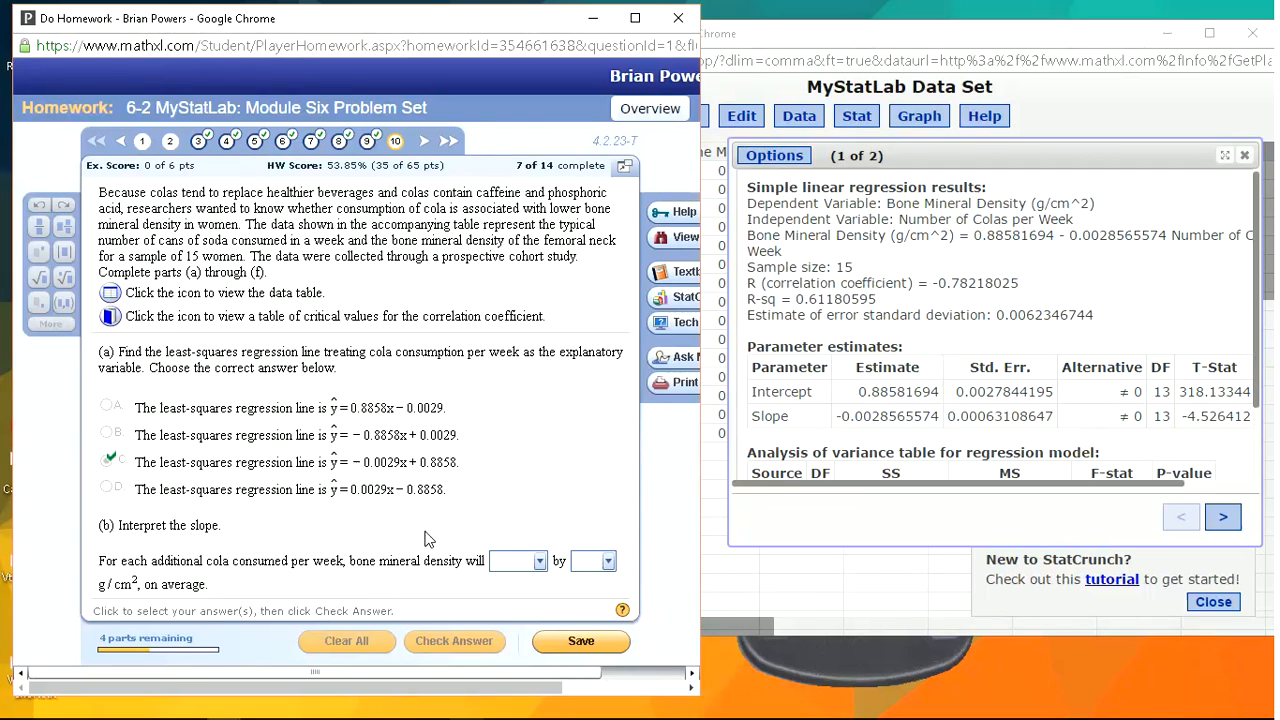
Step: Complete the part (b) slope interpretation with "decrease" and 0.0029, and submit it
click(512, 561)
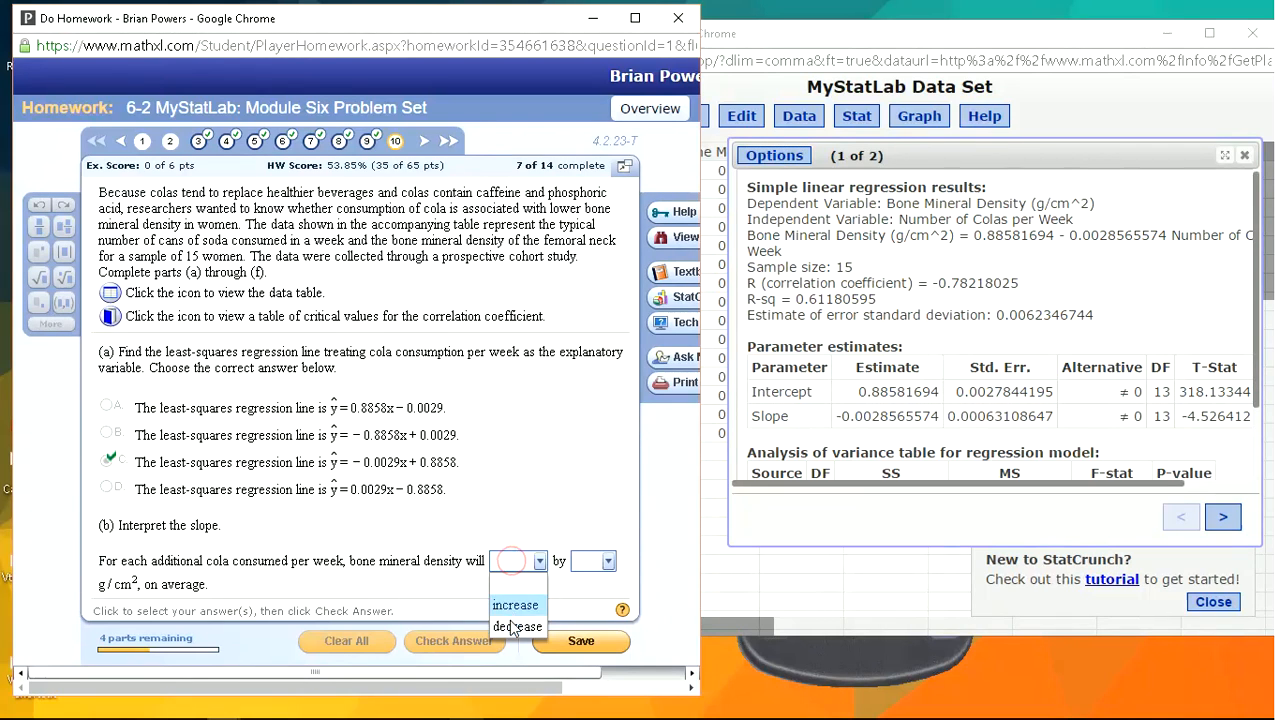
click(512, 626)
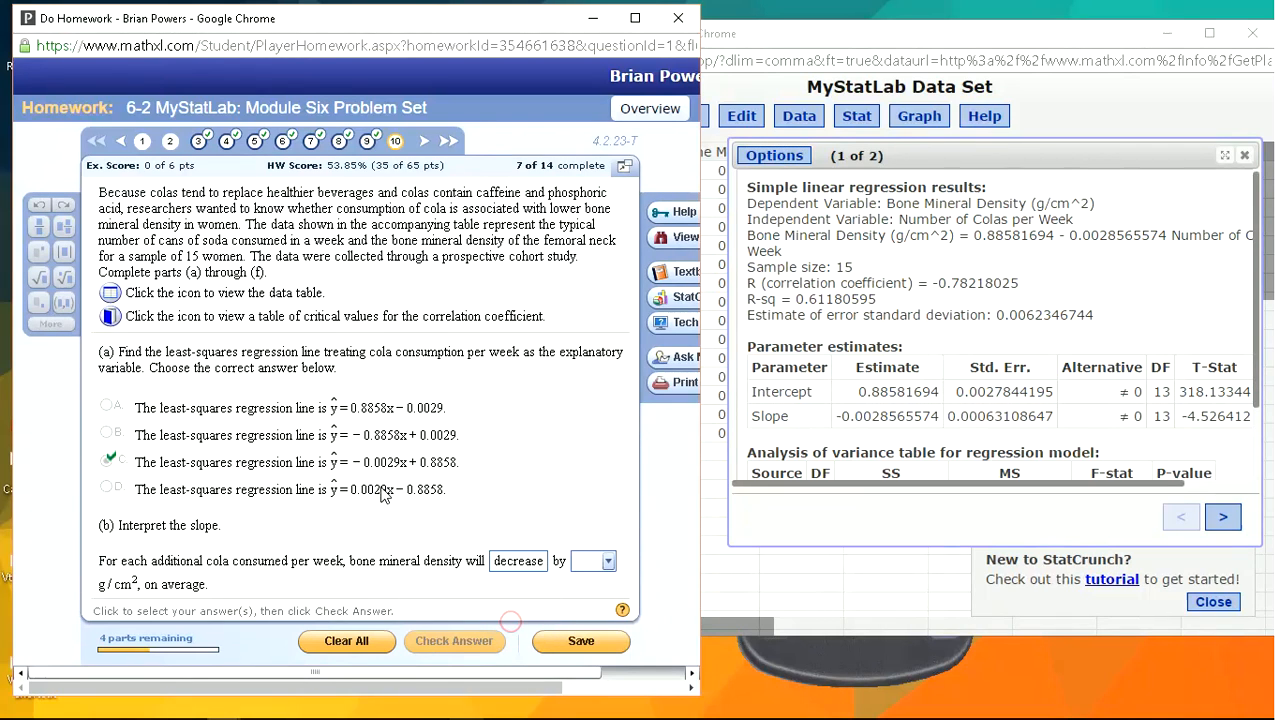
click(597, 566)
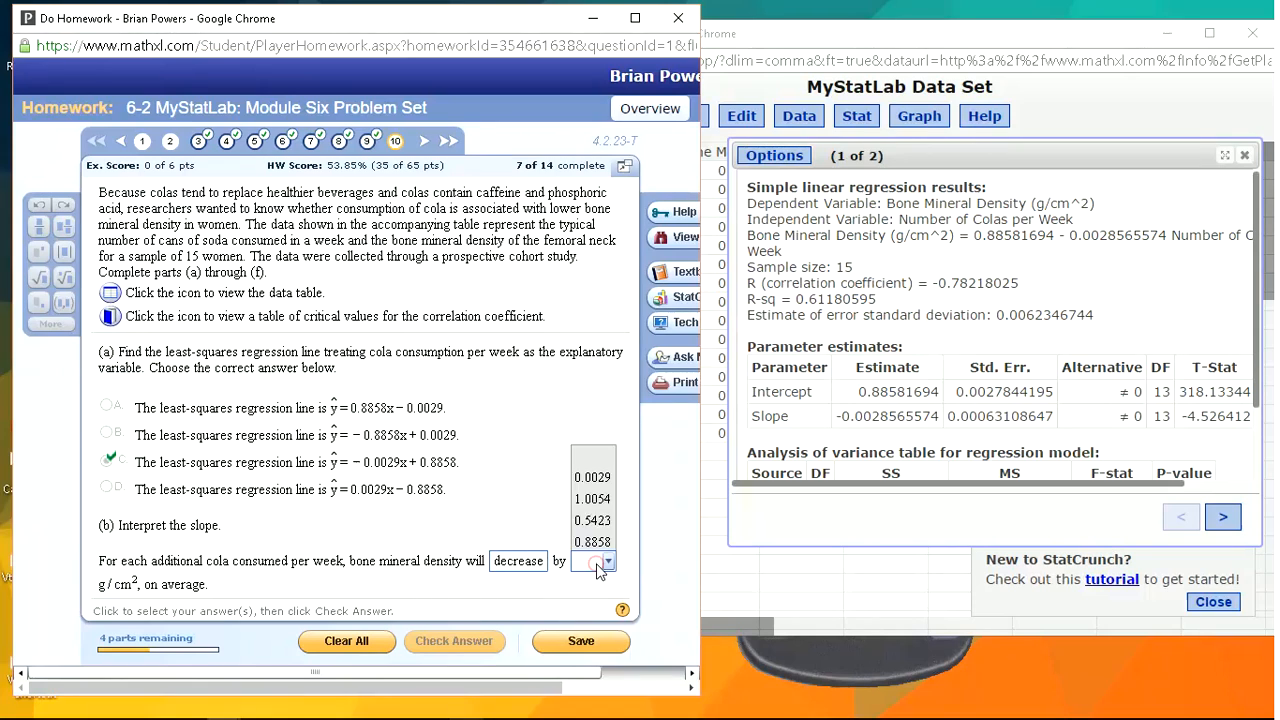
click(594, 476)
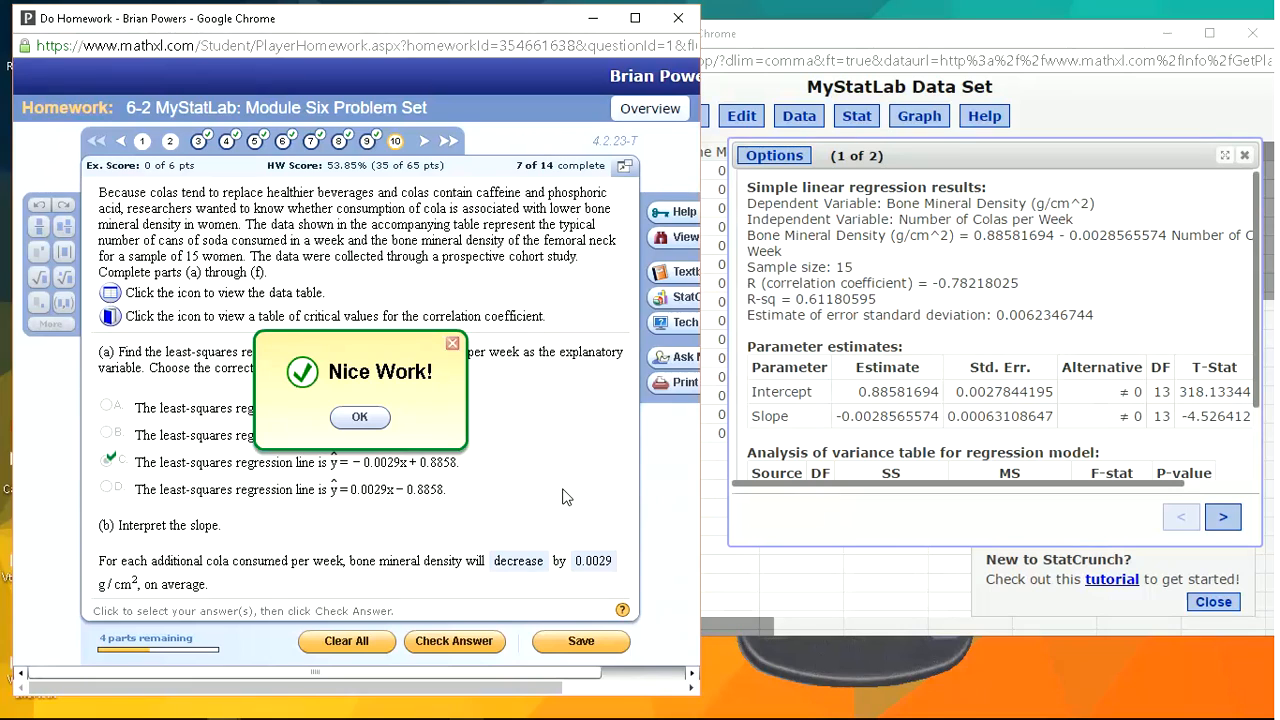
key(Return)
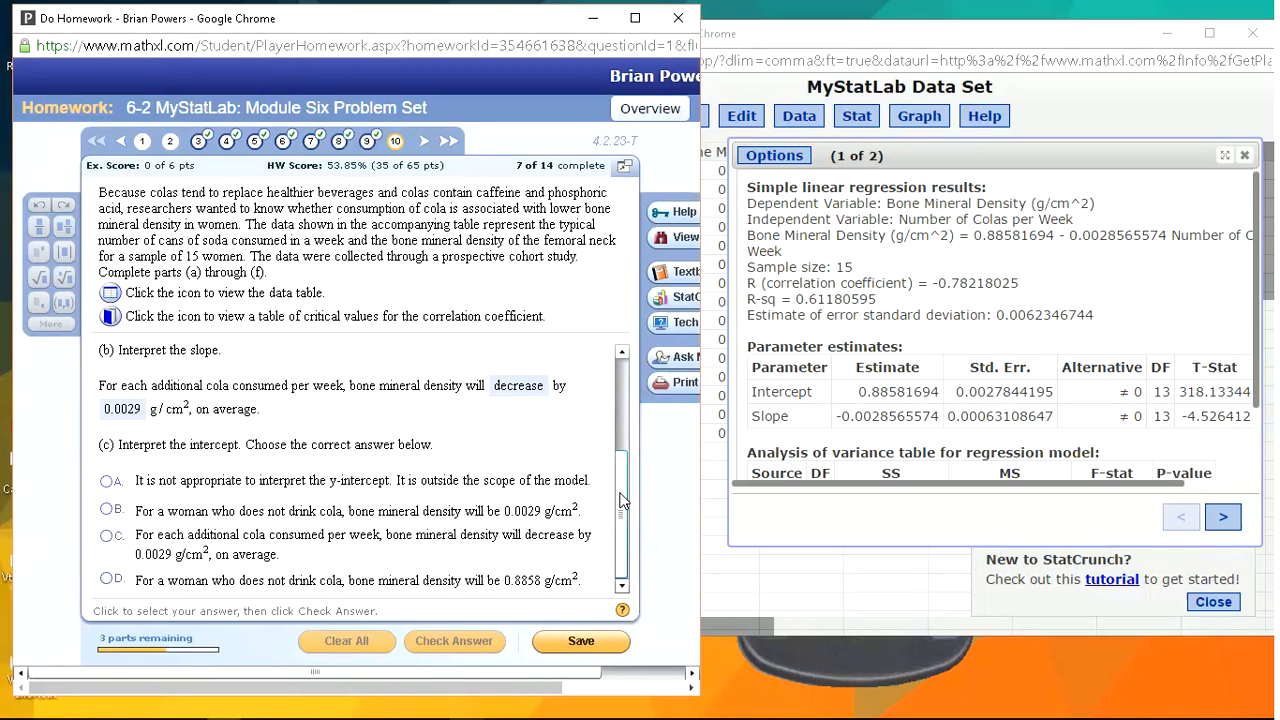
Step: Review the part (a) regression line and submit in part (c) that a woman who drinks no cola has bone mineral density 0.8858 g/cm²
drag(622, 500, 626, 391)
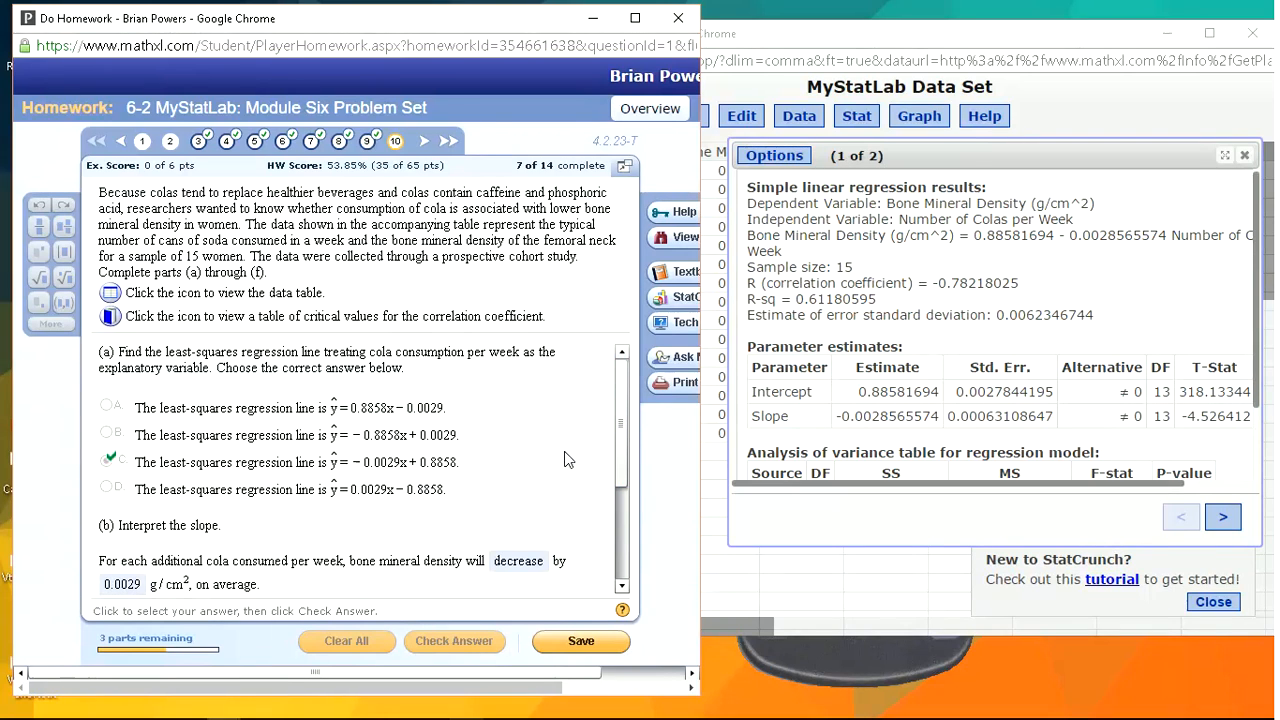
drag(625, 444, 627, 580)
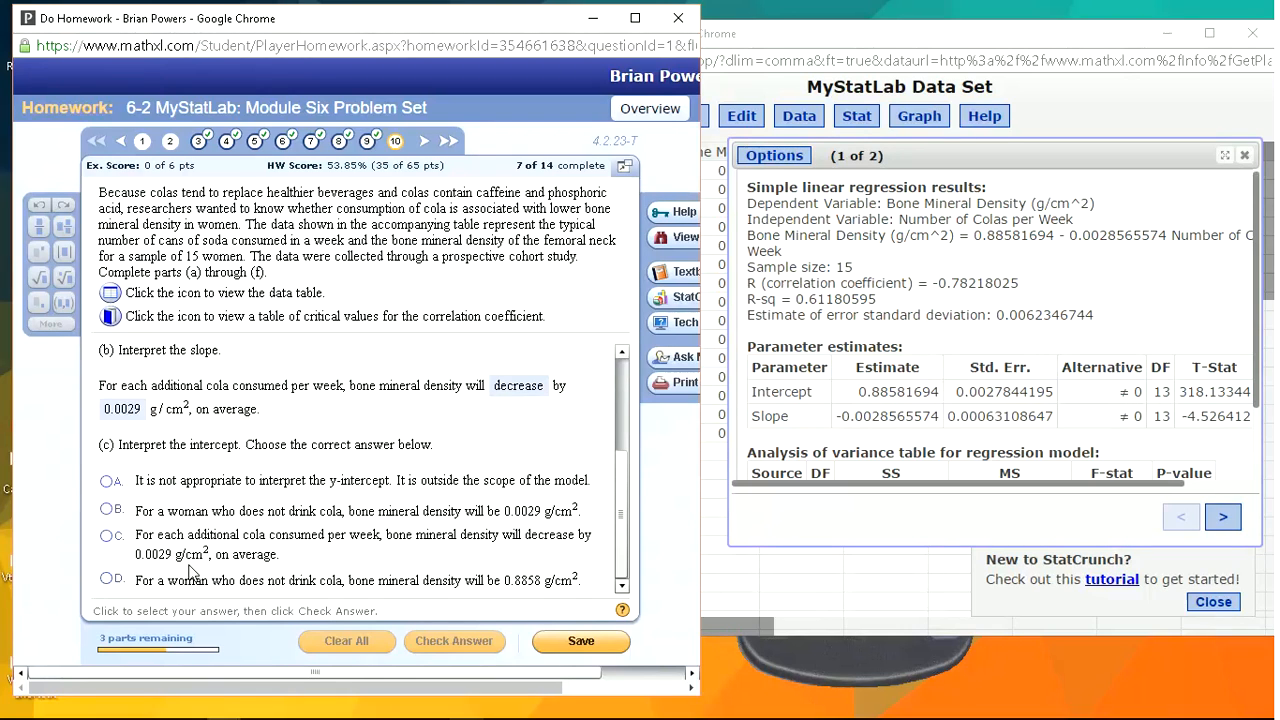
click(112, 580)
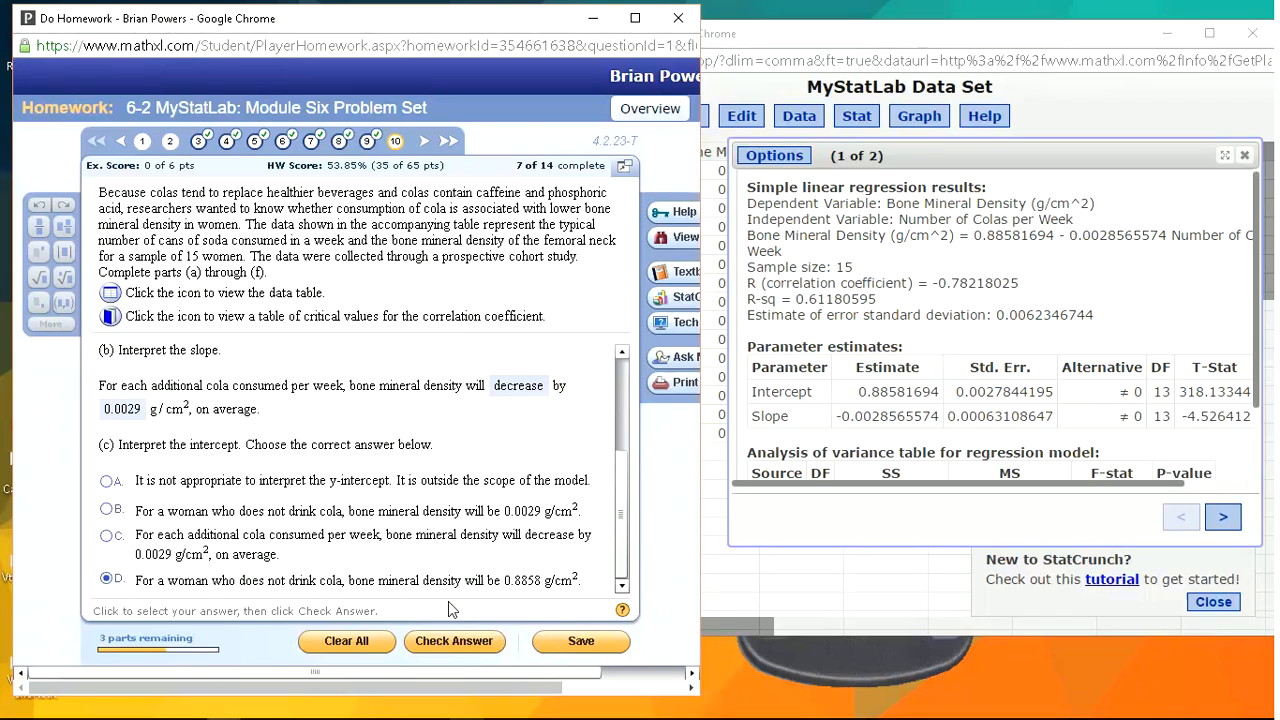
click(475, 648)
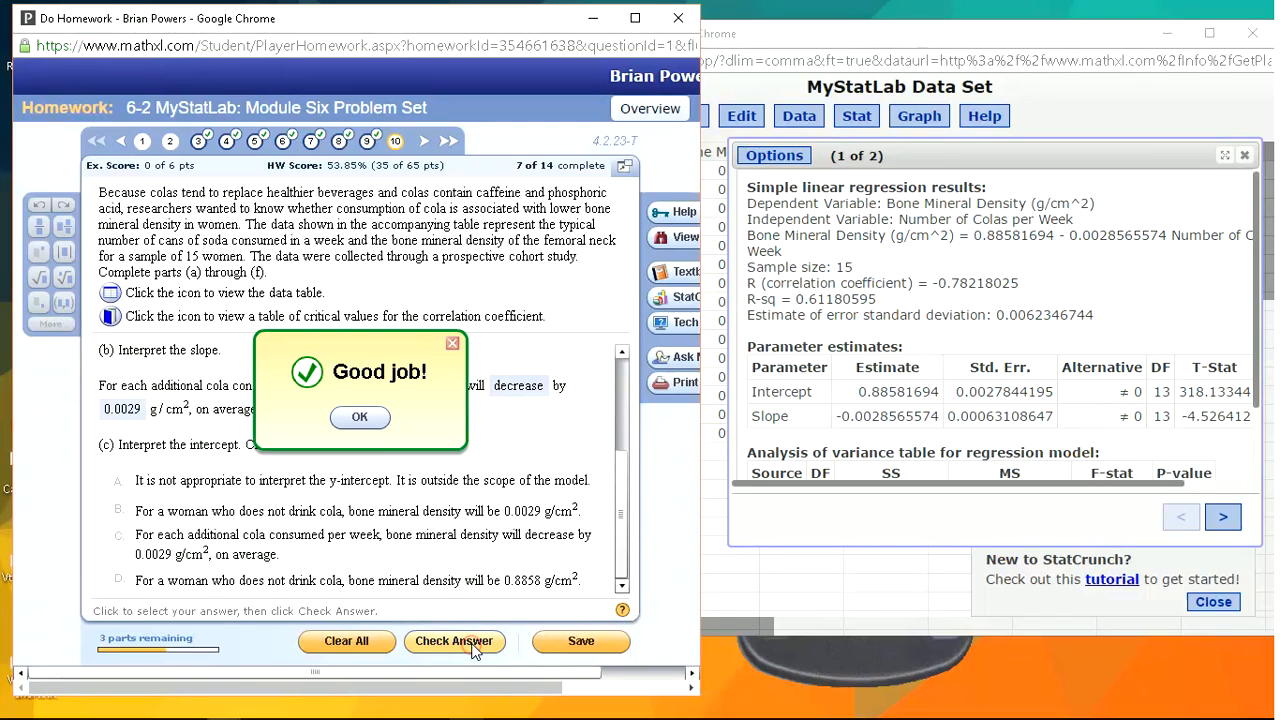
click(356, 418)
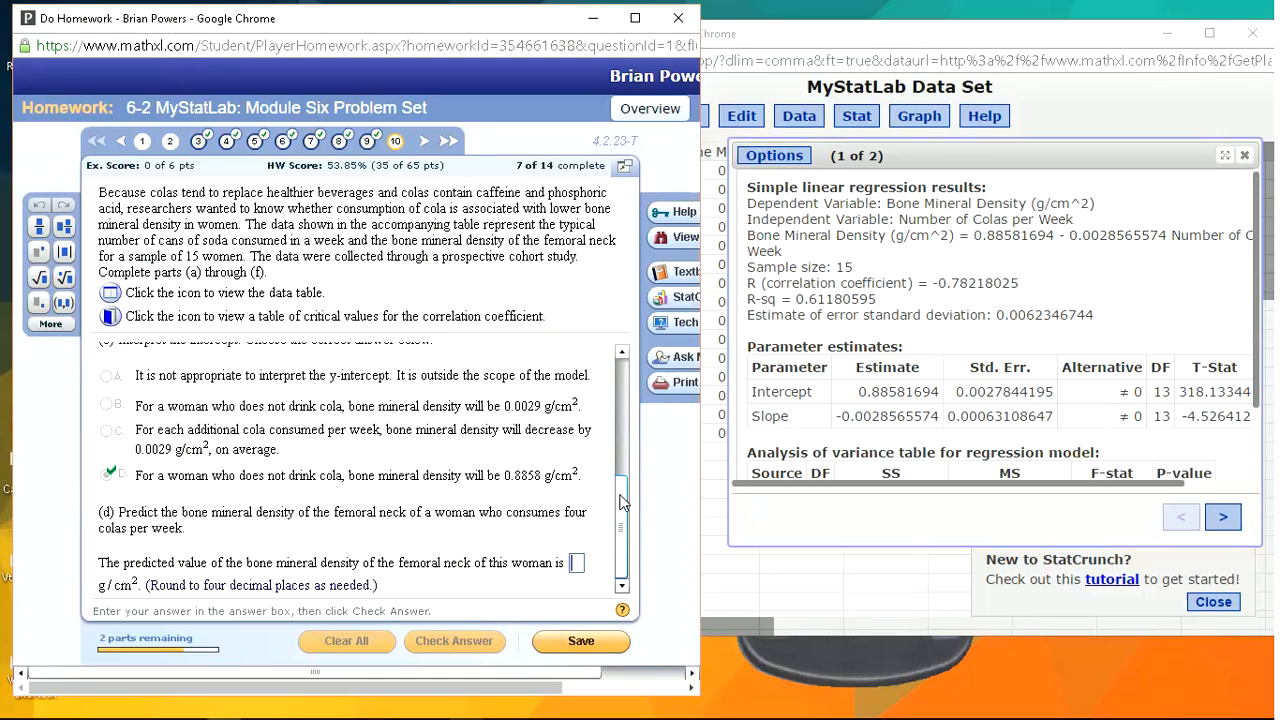
Step: Open the TI-83 Plus calculator and review the part (a) regression line together with the part (d) prediction question
drag(619, 494, 640, 420)
scroll(627, 387, up, 3)
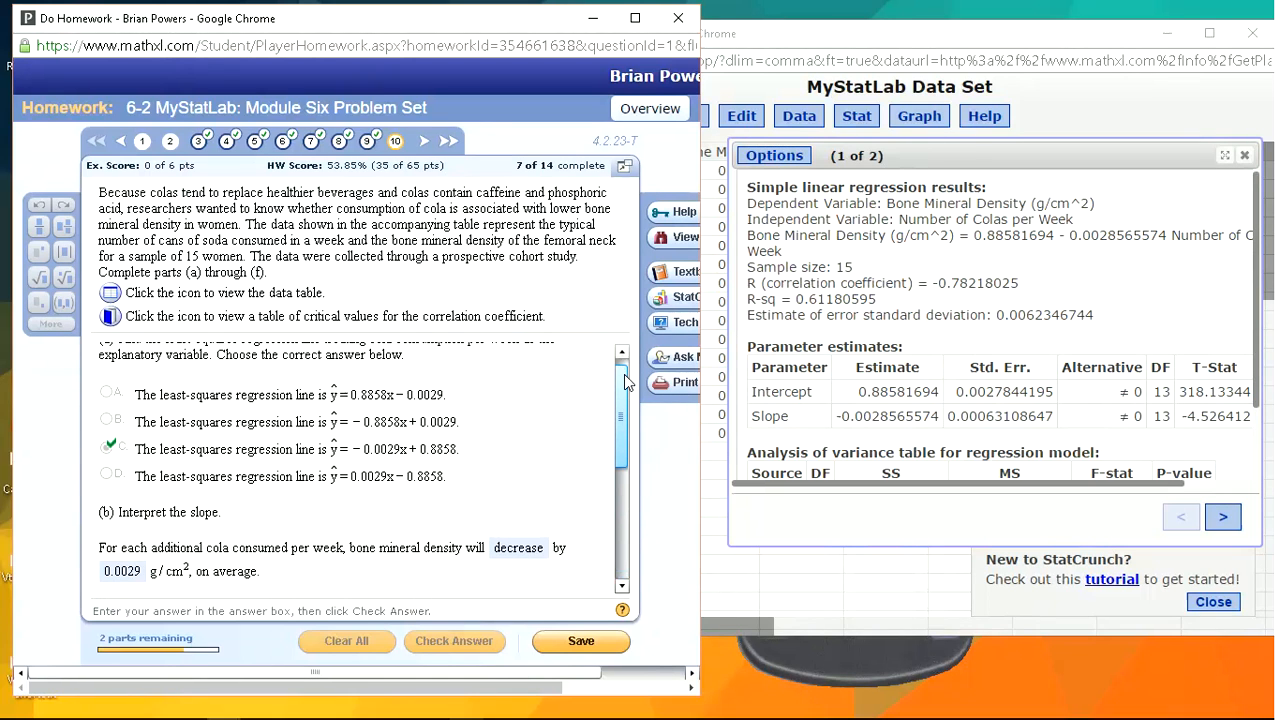
click(833, 667)
click(944, 410)
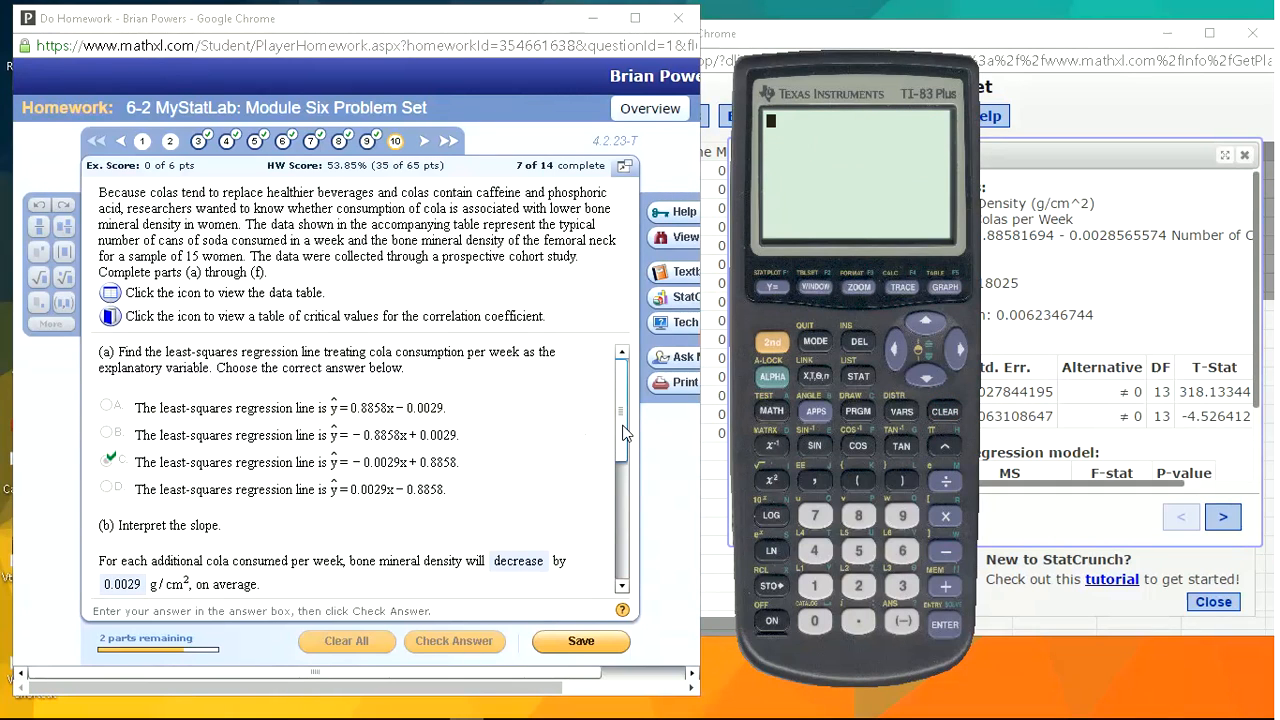
drag(622, 430, 622, 547)
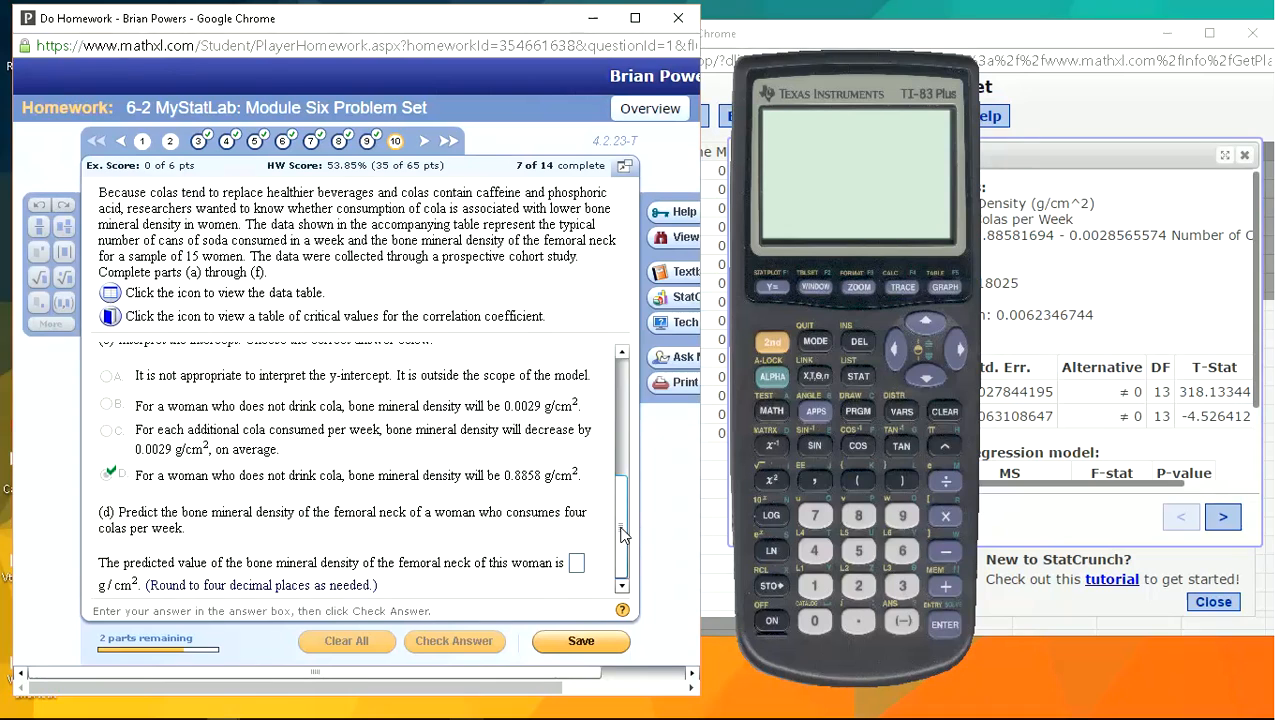
drag(621, 478, 616, 413)
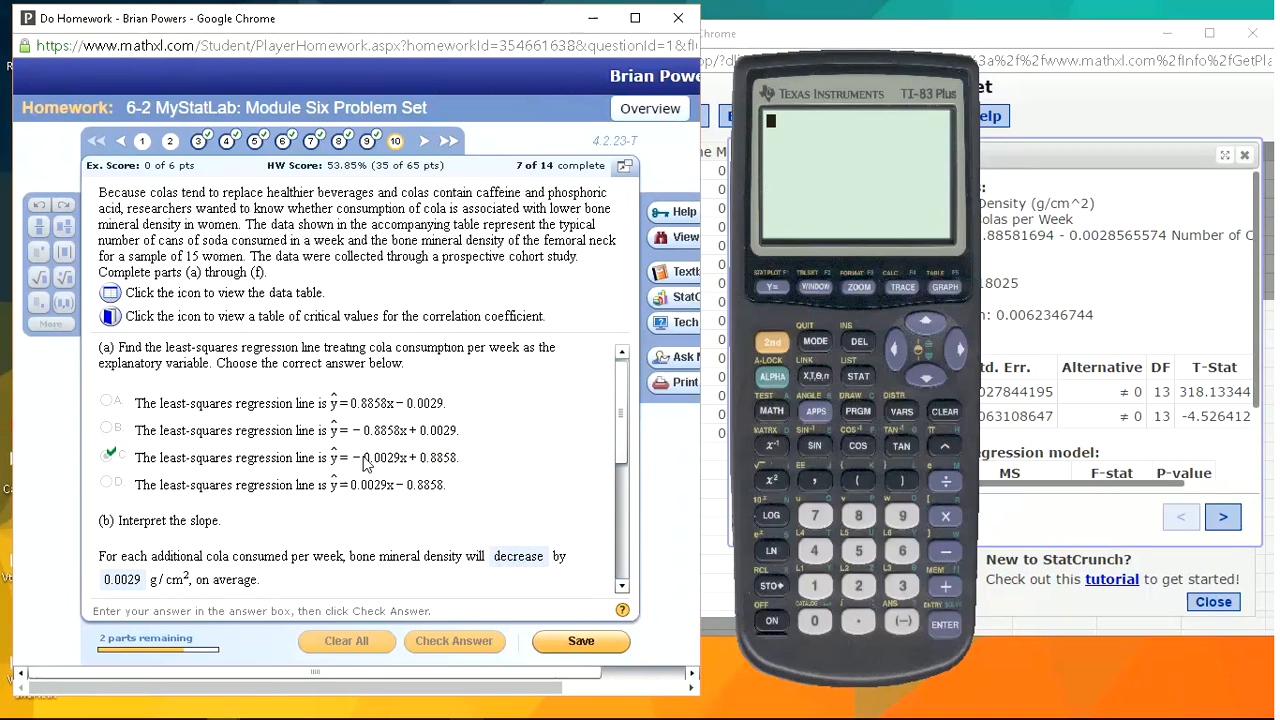
Step: Calculate −.0029*4+.8858 on the TI-83 Plus to predict bone mineral density for four colas per week
click(902, 622)
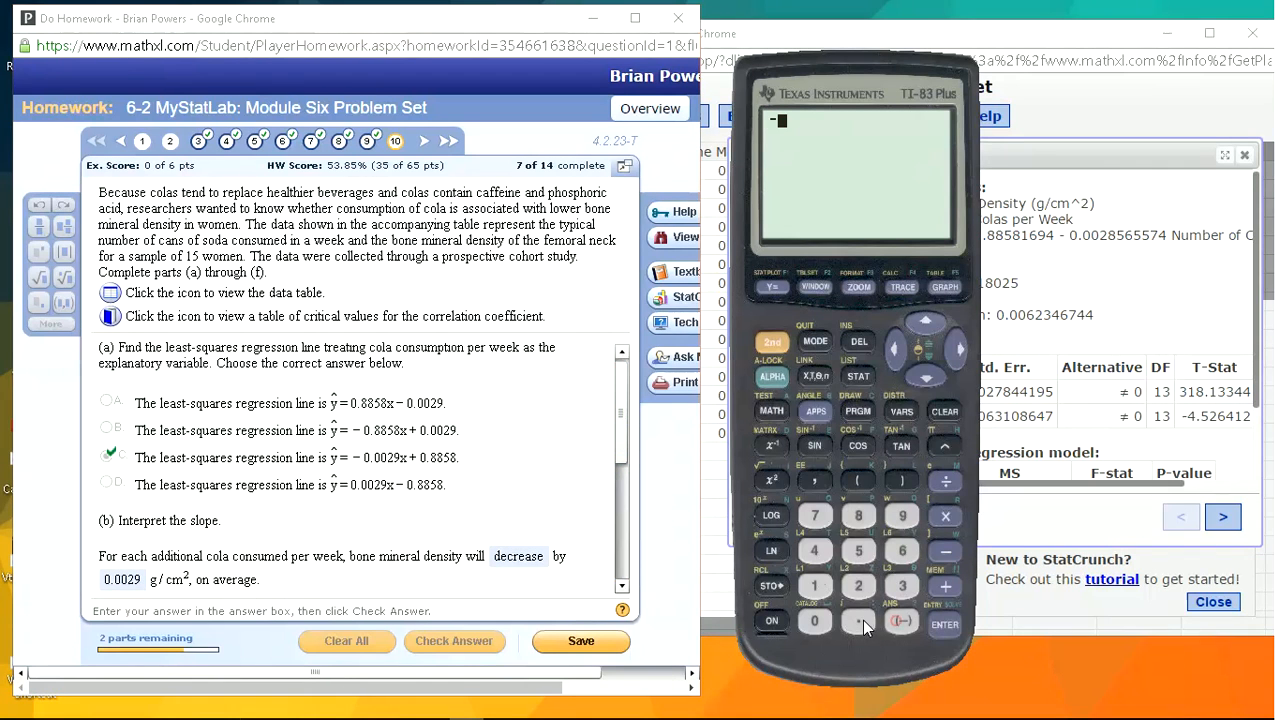
click(858, 622)
click(814, 621)
click(814, 621)
click(858, 587)
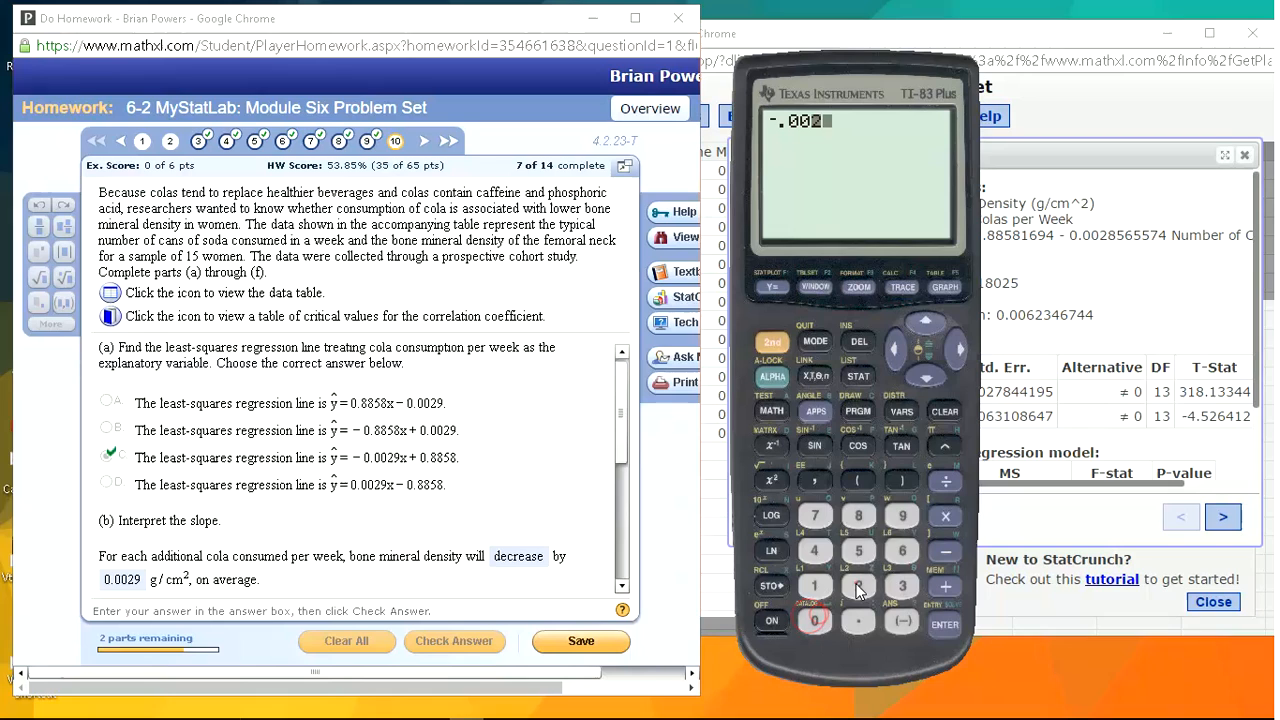
click(902, 516)
text(*)
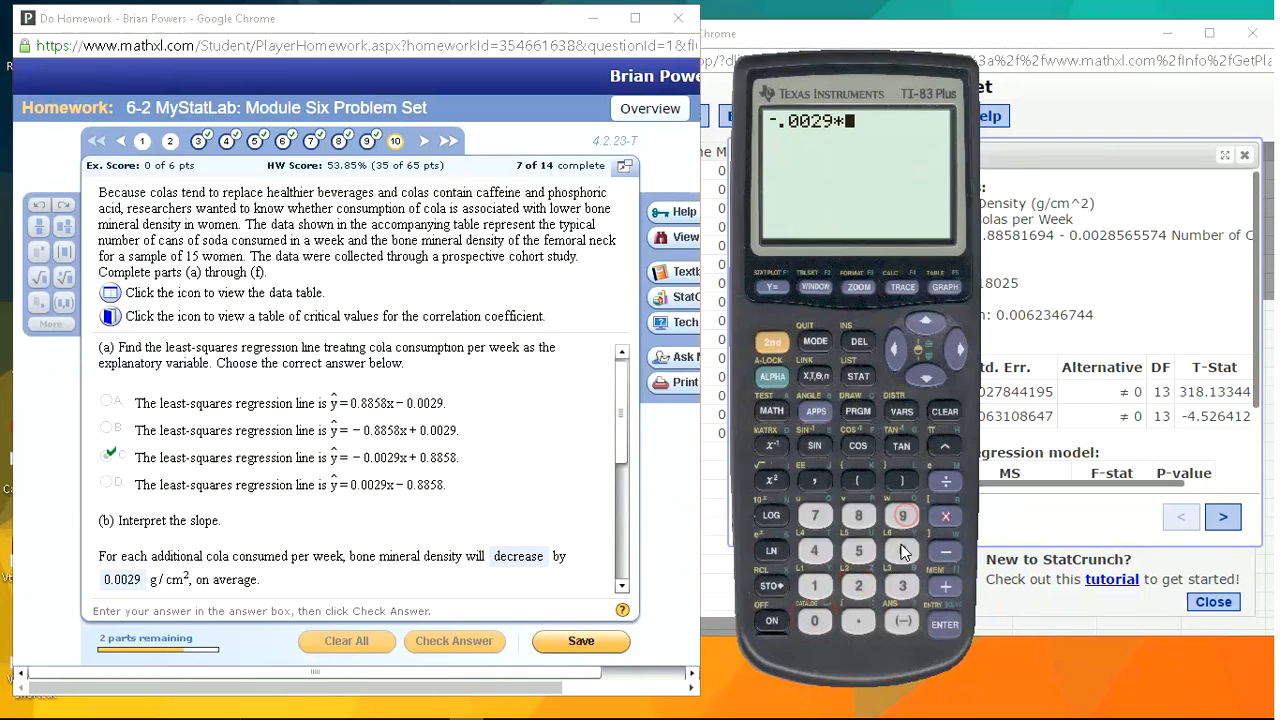
click(822, 551)
click(858, 621)
click(858, 516)
click(858, 516)
click(858, 551)
click(858, 516)
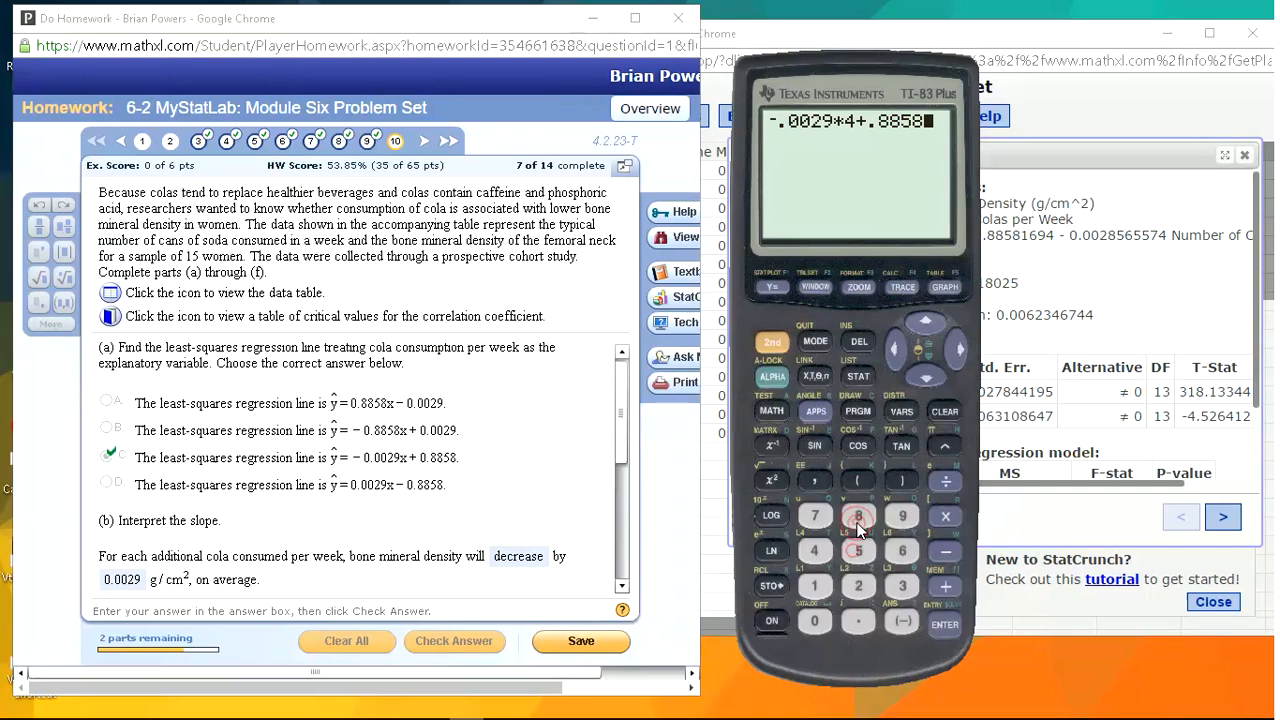
click(942, 624)
Step: Enter .8742 g/cm² as the predicted bone mineral density in part (d) of the homework and submit it
scroll(629, 456, down, 5)
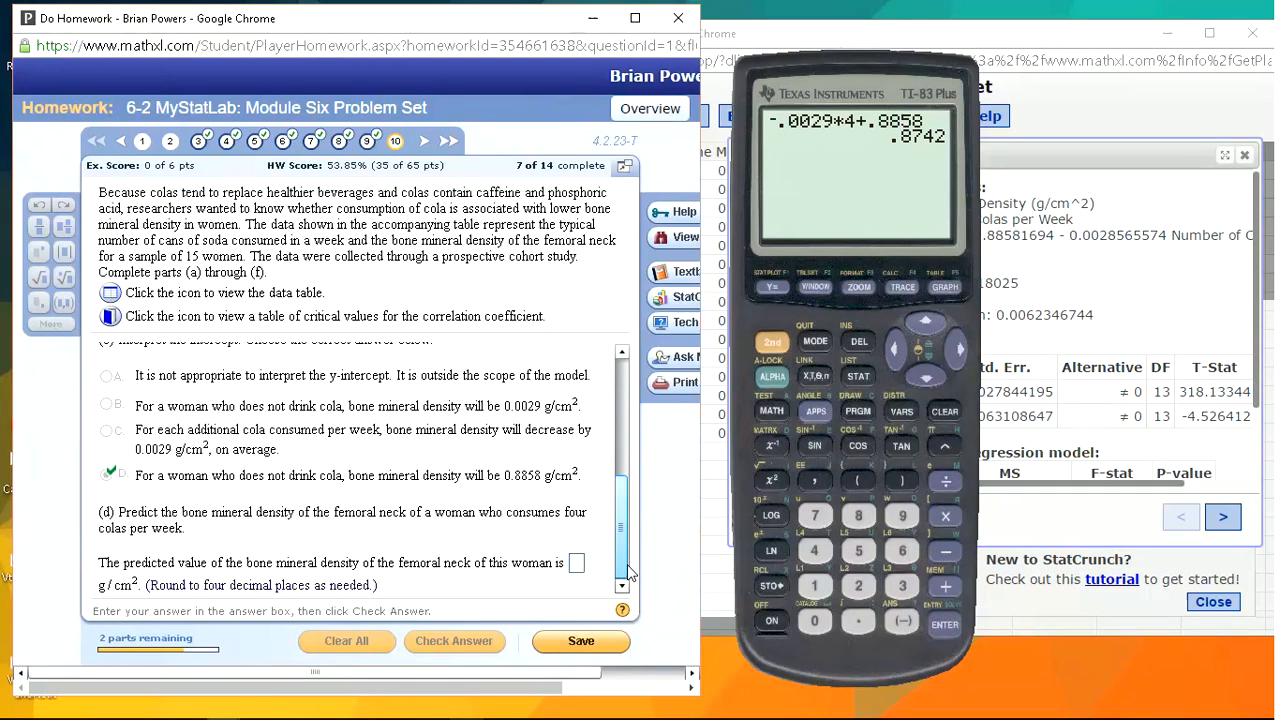
click(577, 565)
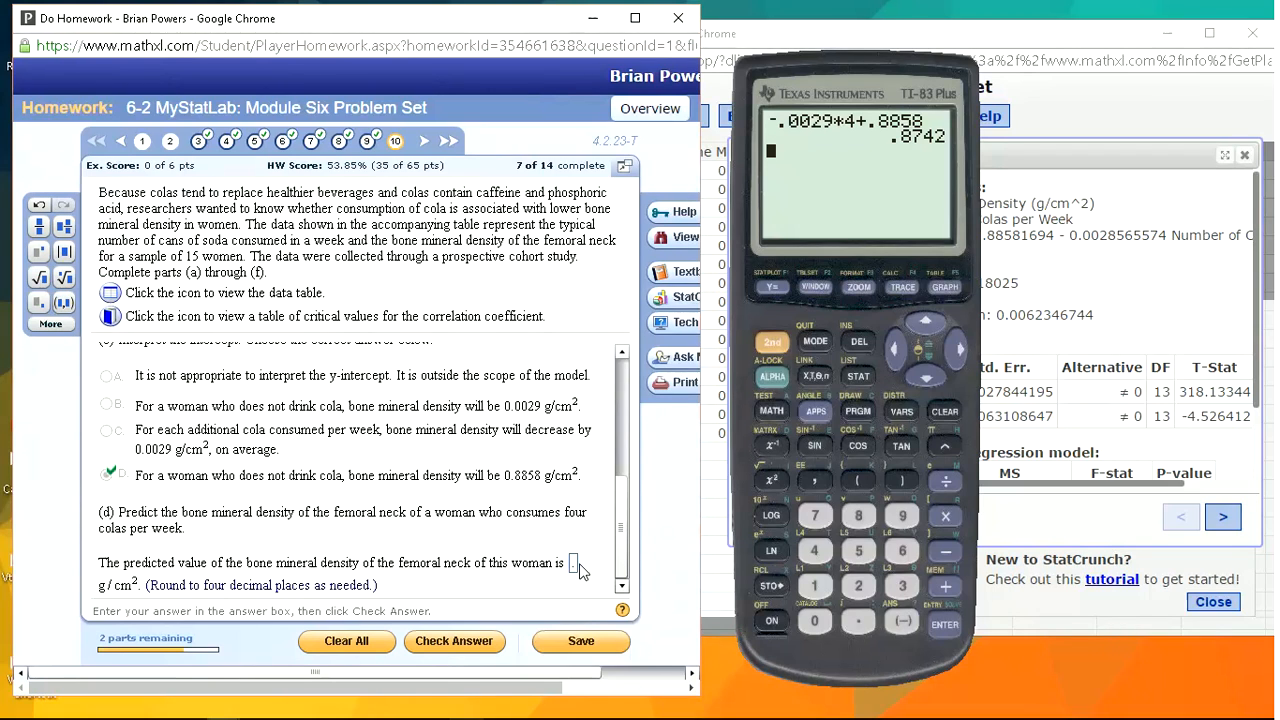
text(.8742)
key(Return)
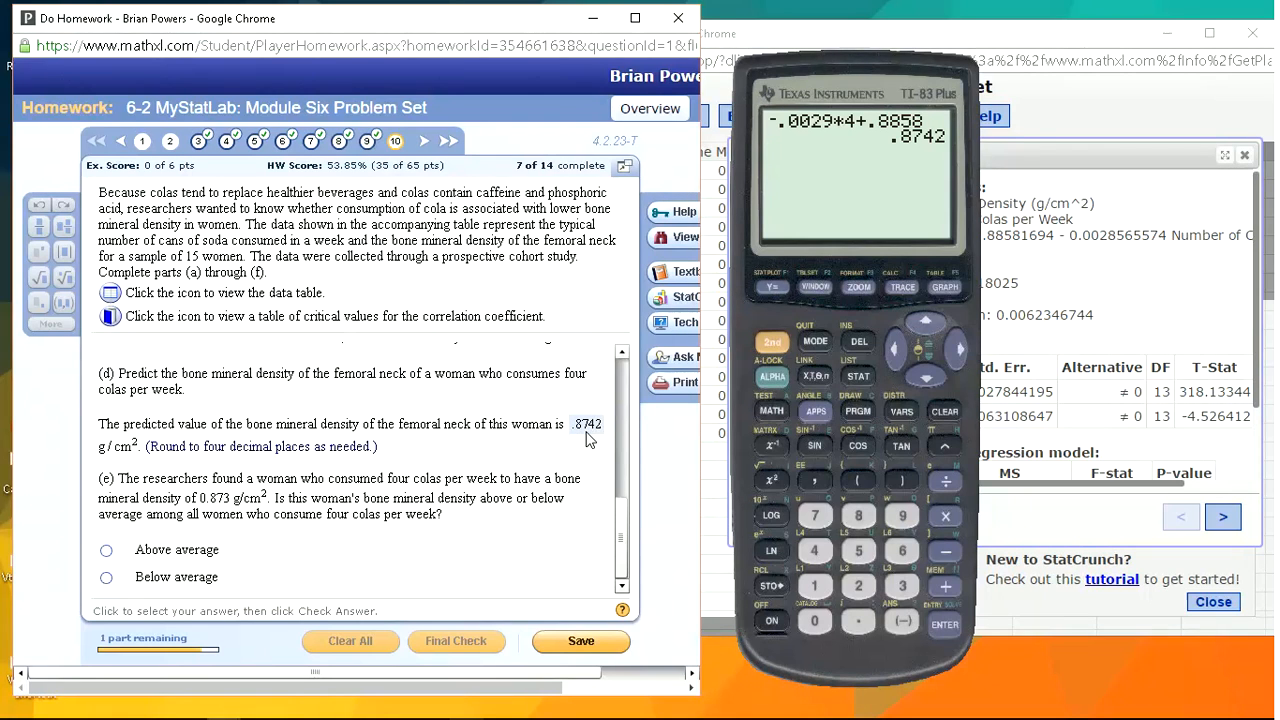
Step: Submit "Below average" for the woman's bone mineral density in part (e) and dismiss the feedback
click(107, 578)
key(Return)
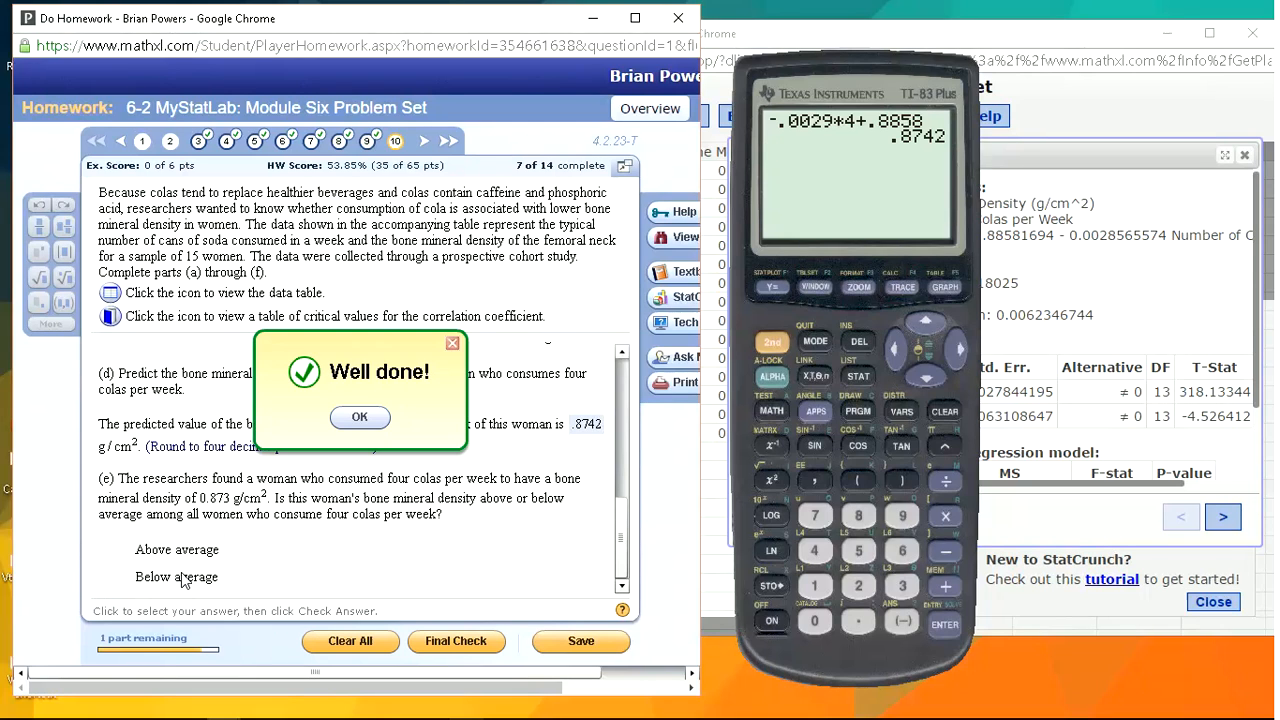
key(Return)
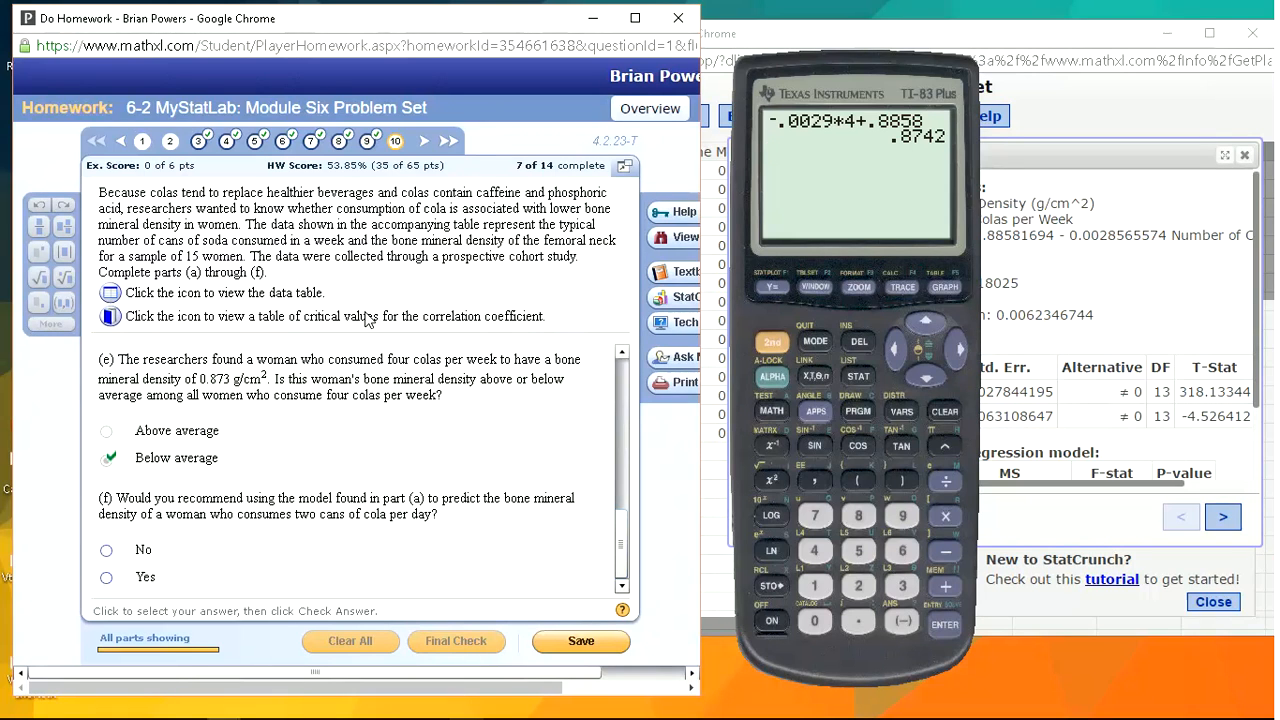
Step: Close the StatCrunch regression results to check the cola data, and submit "Yes" for part (f) in the homework
click(1015, 153)
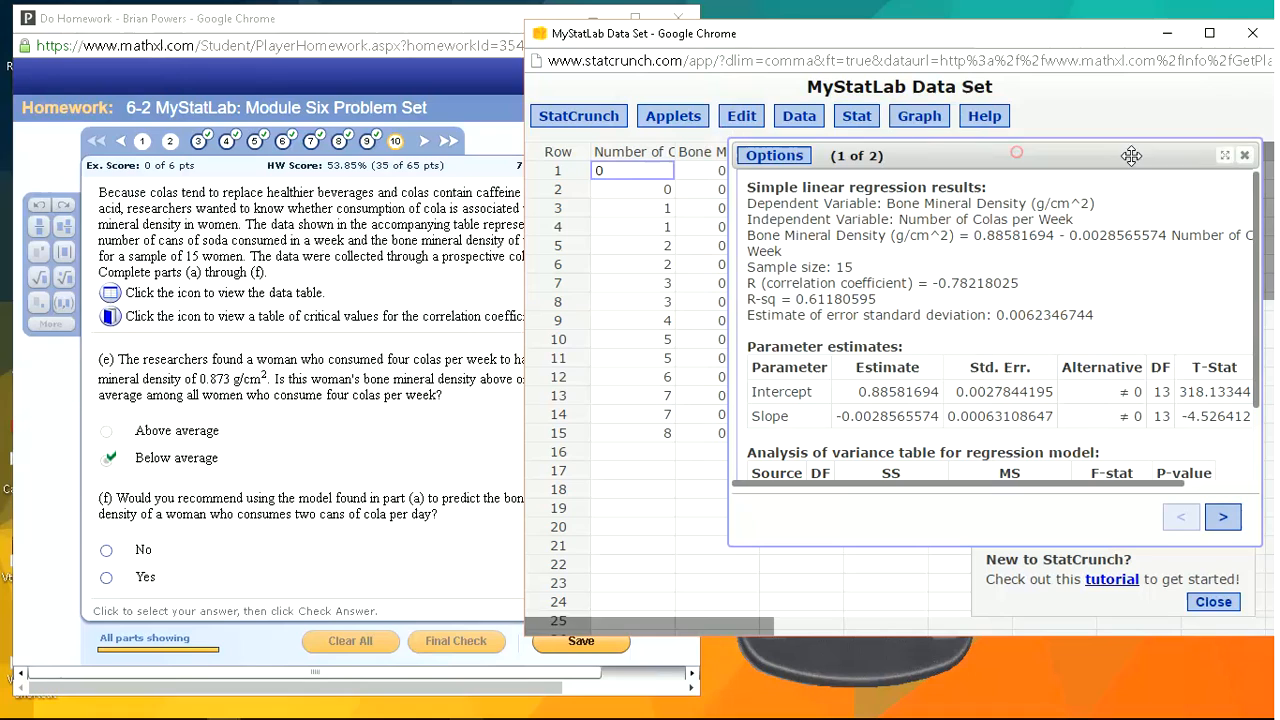
click(1246, 158)
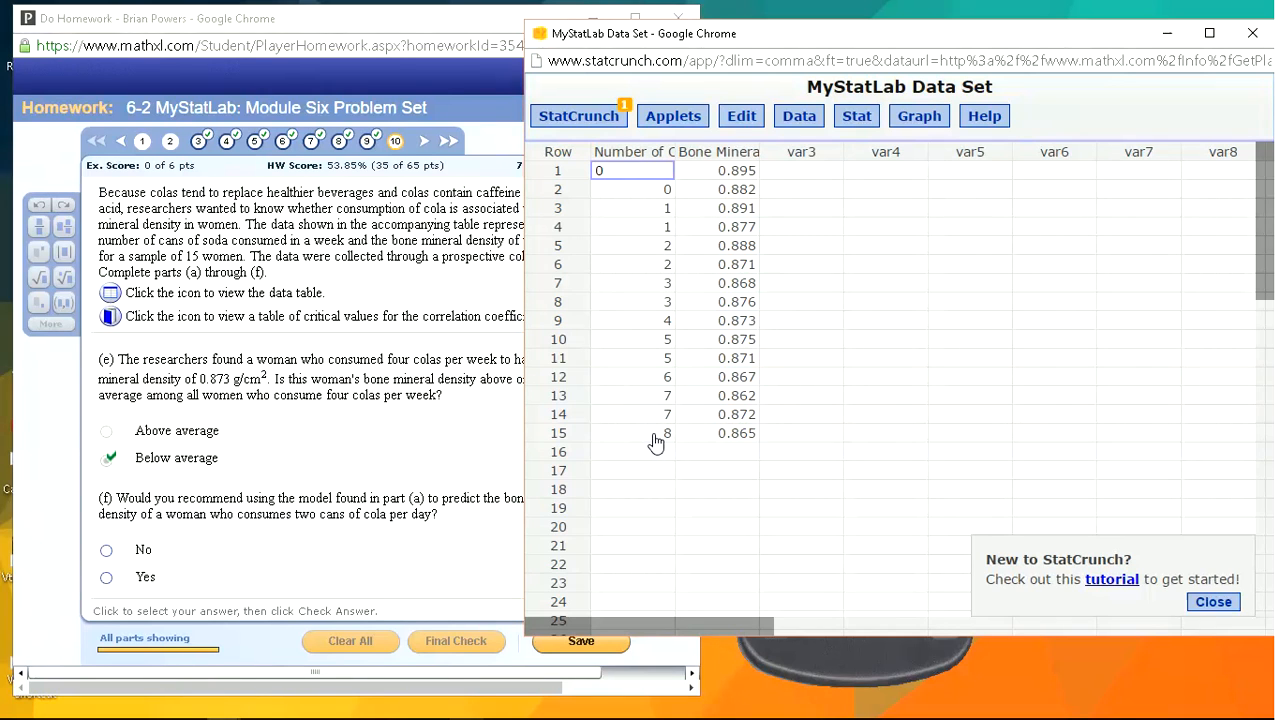
click(365, 499)
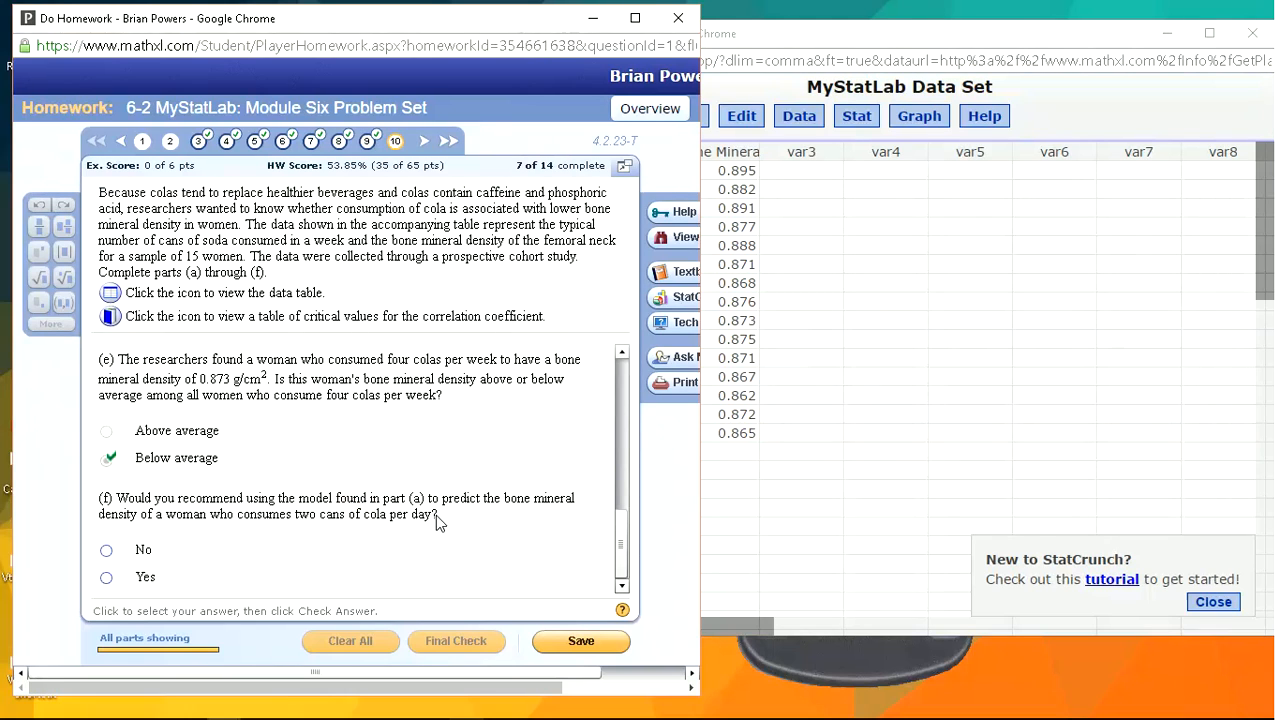
click(107, 578)
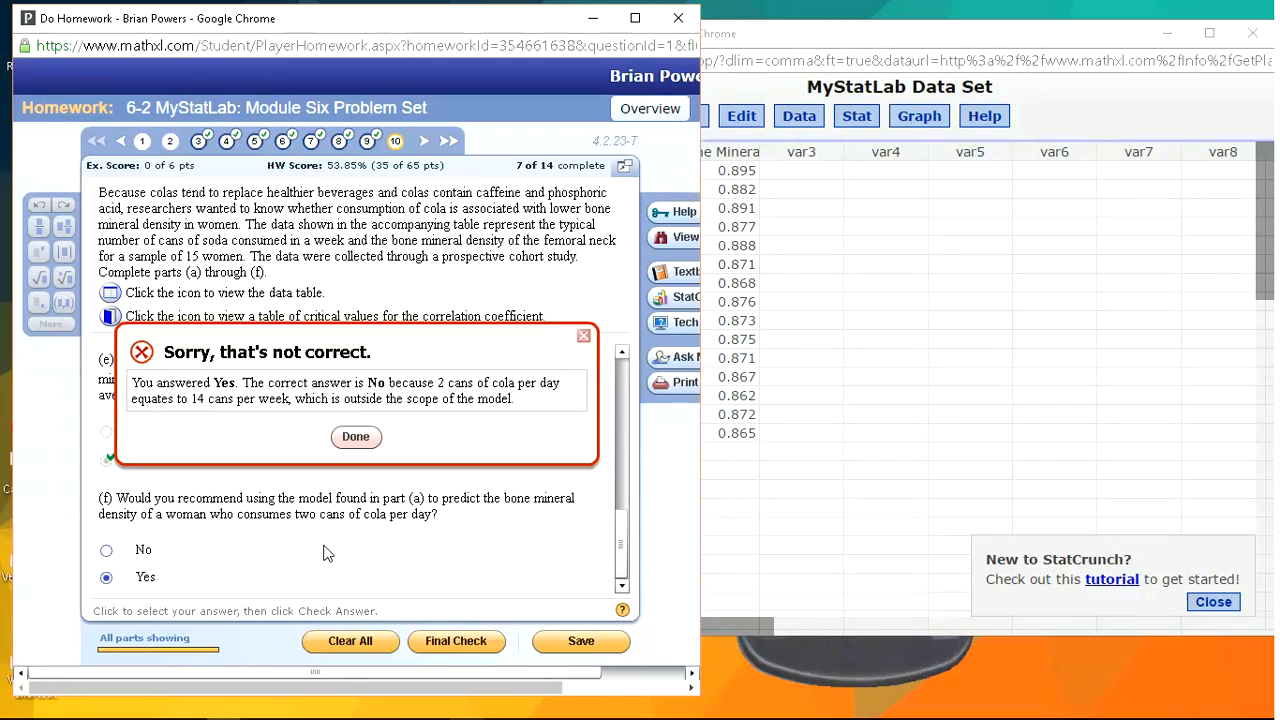
key(Return)
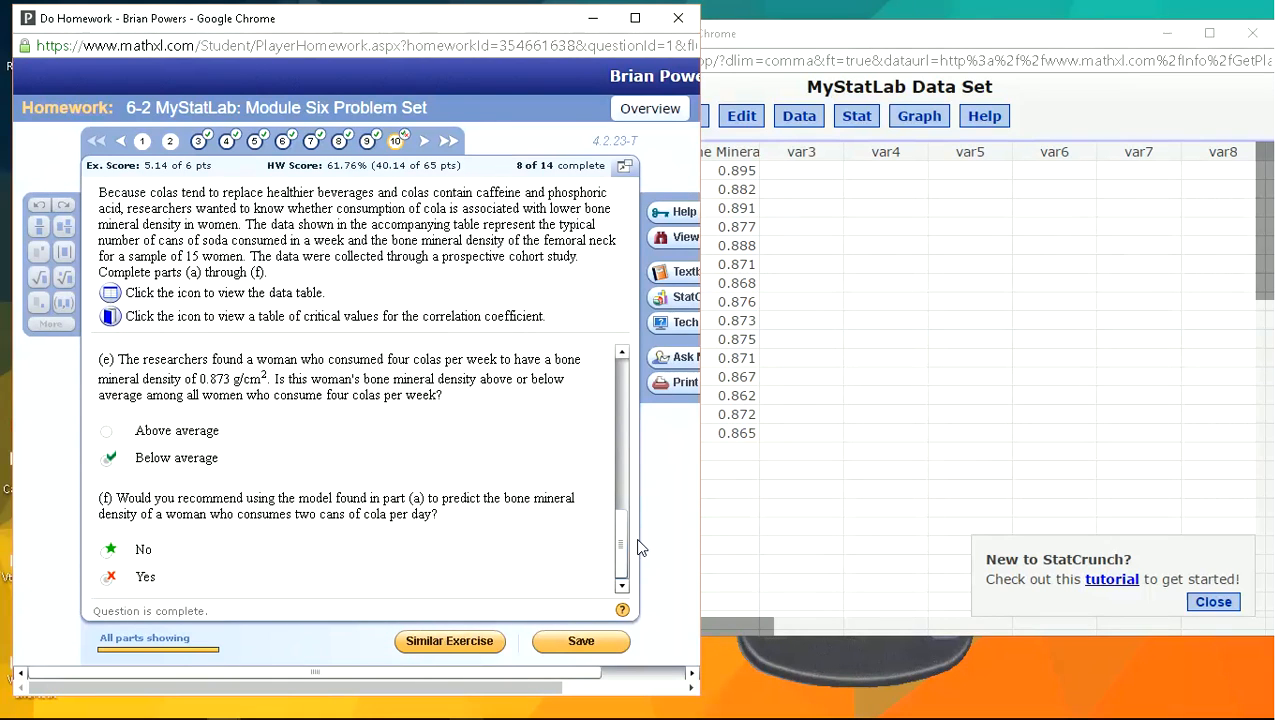
Step: Compare the part (f) daily cola consumption with the lowest and highest weekly cola counts in the StatCrunch data
click(742, 452)
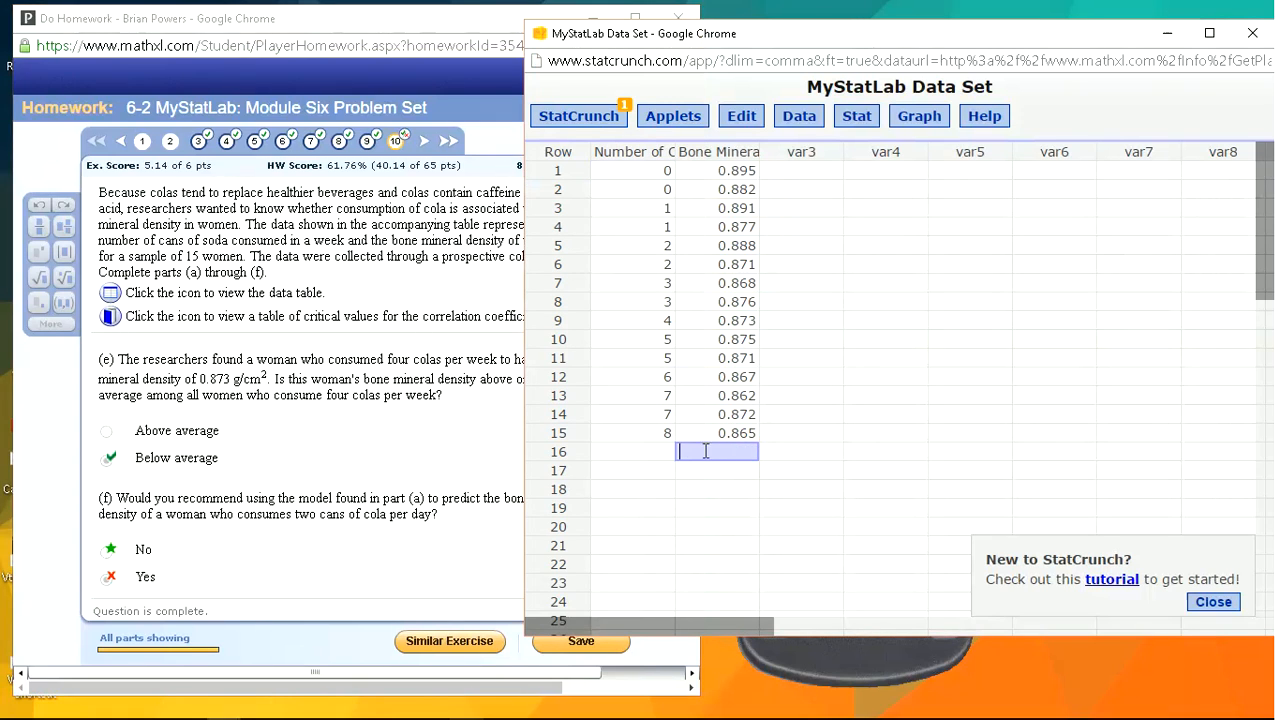
click(434, 542)
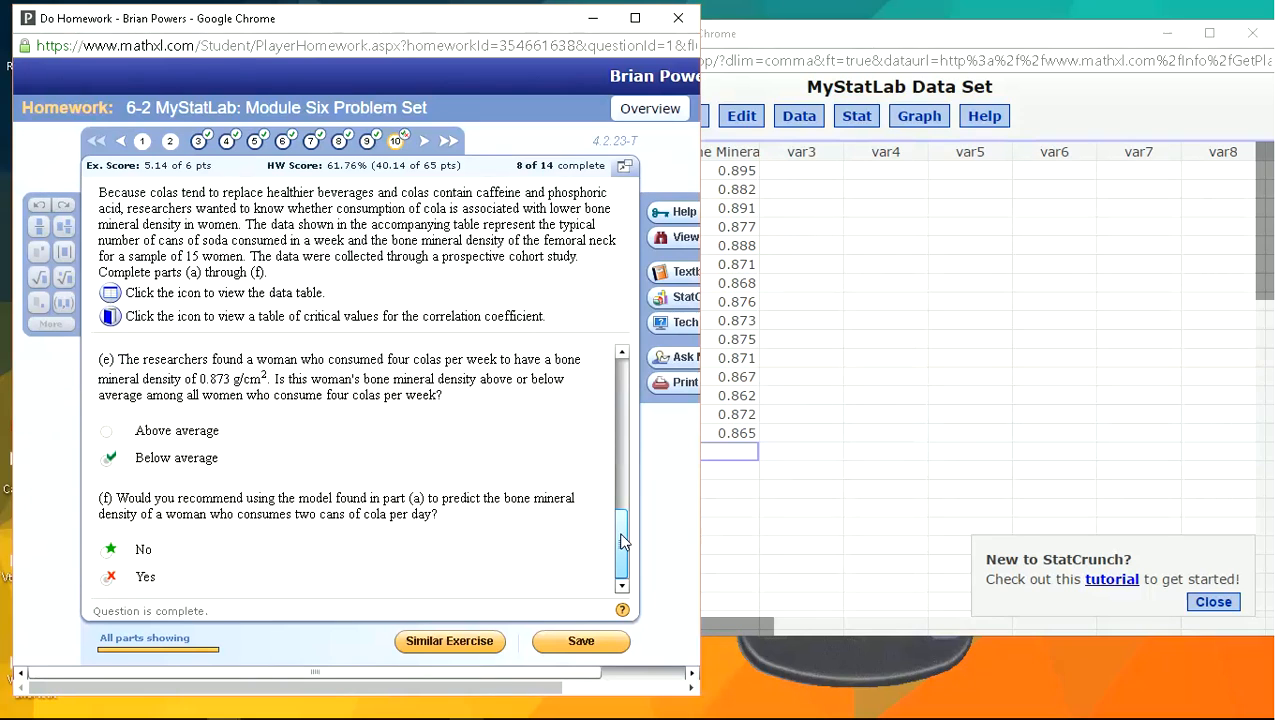
drag(620, 541, 646, 424)
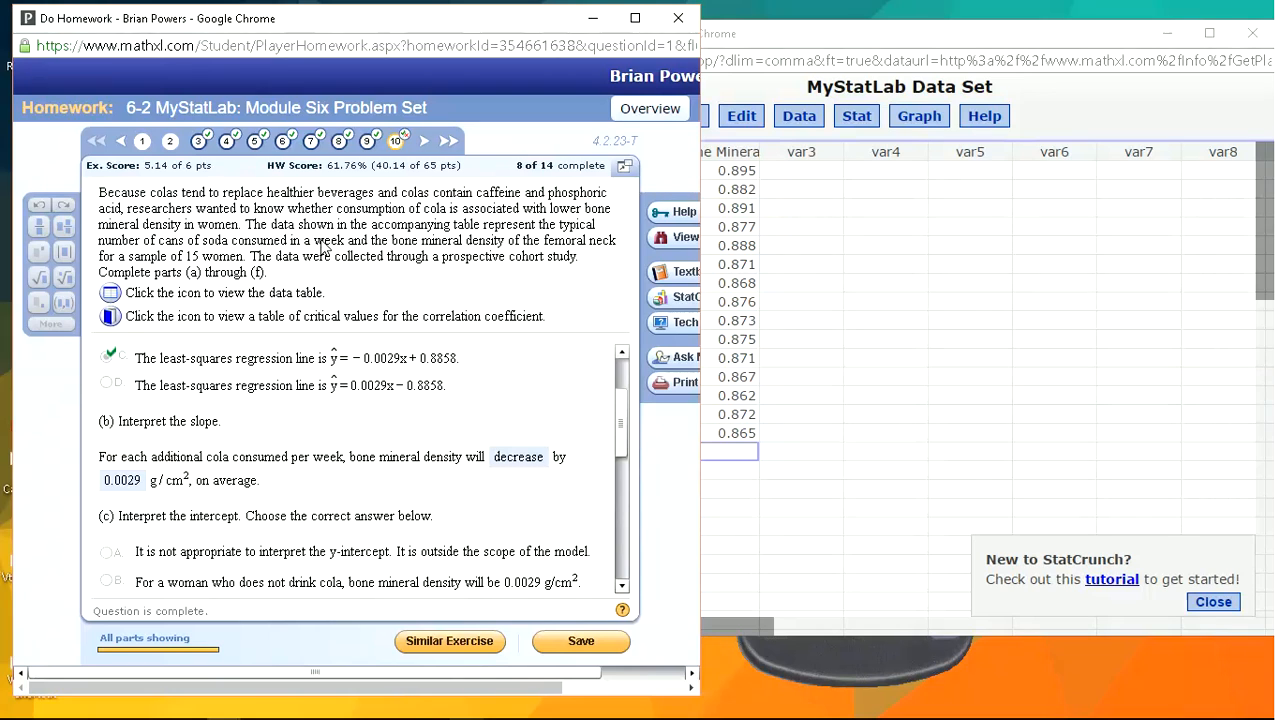
scroll(618, 410, down, 5)
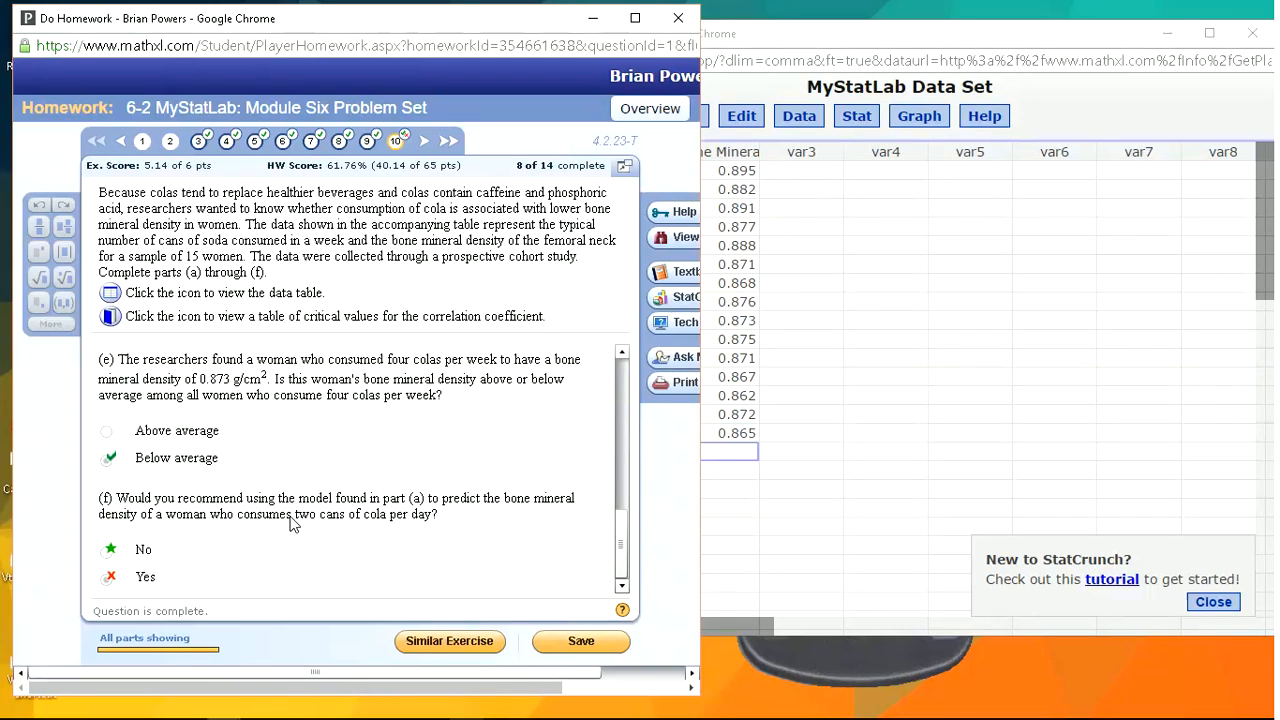
click(745, 450)
click(654, 432)
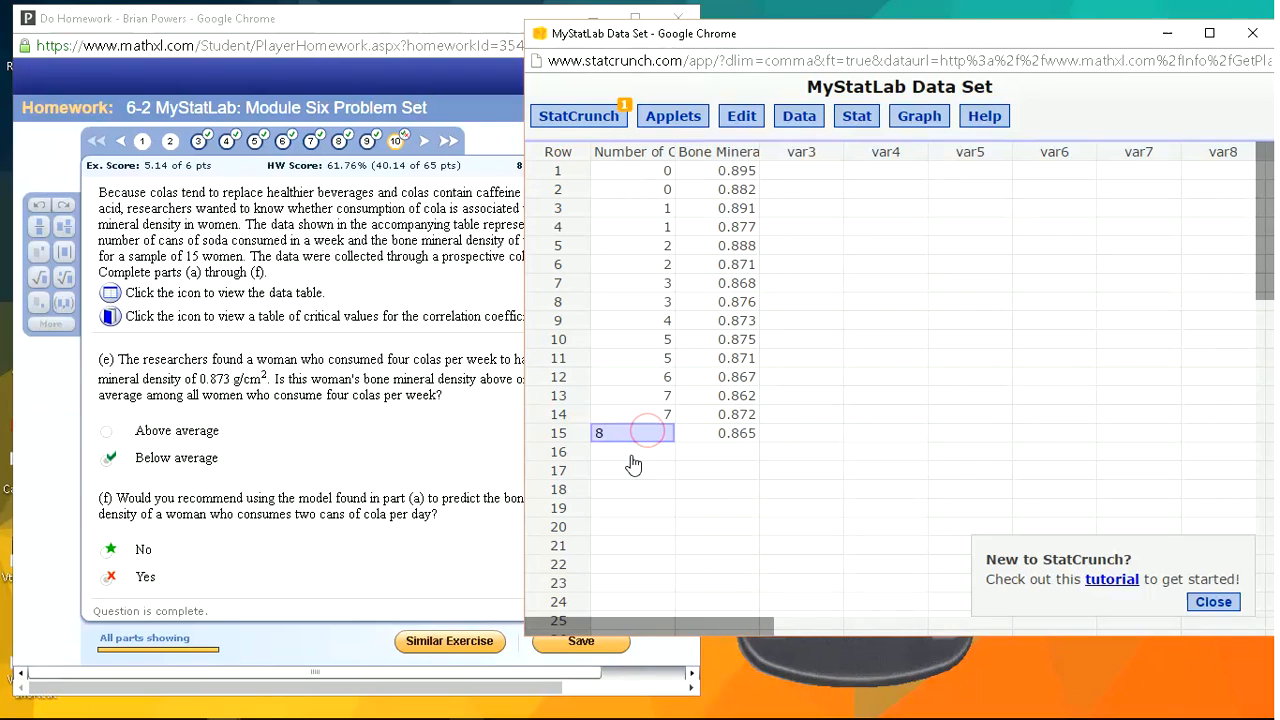
click(656, 171)
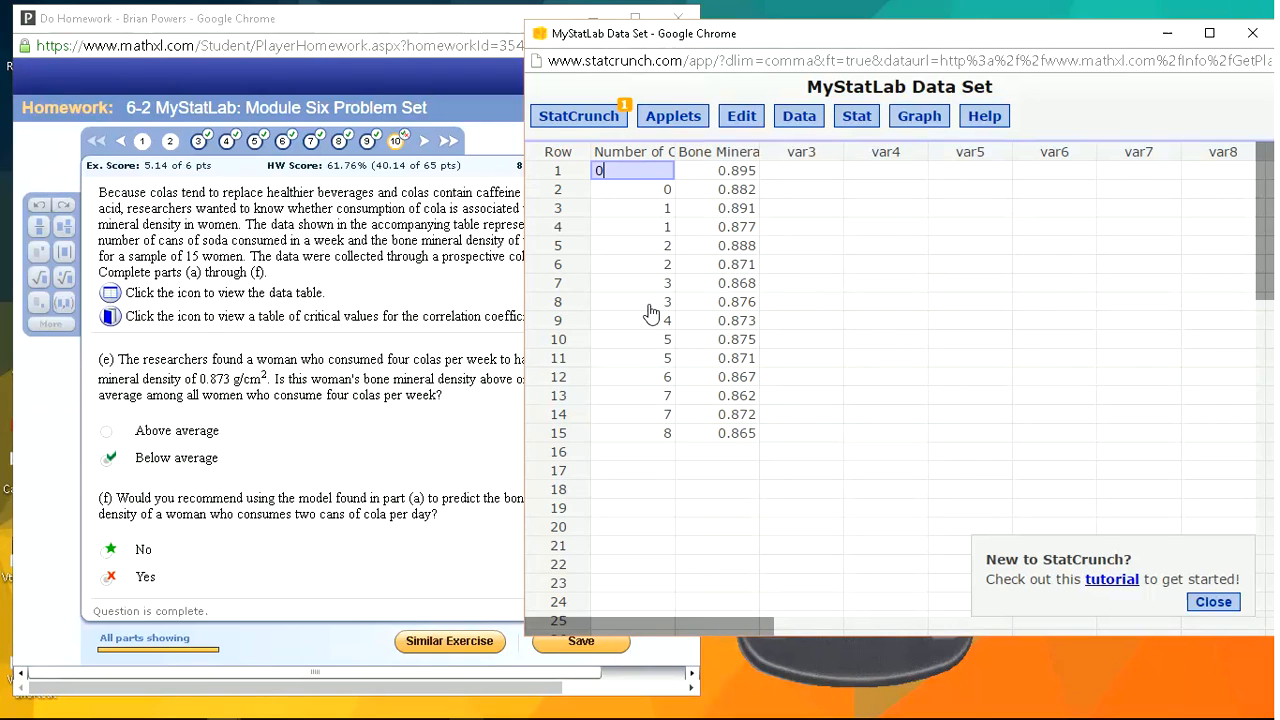
click(641, 432)
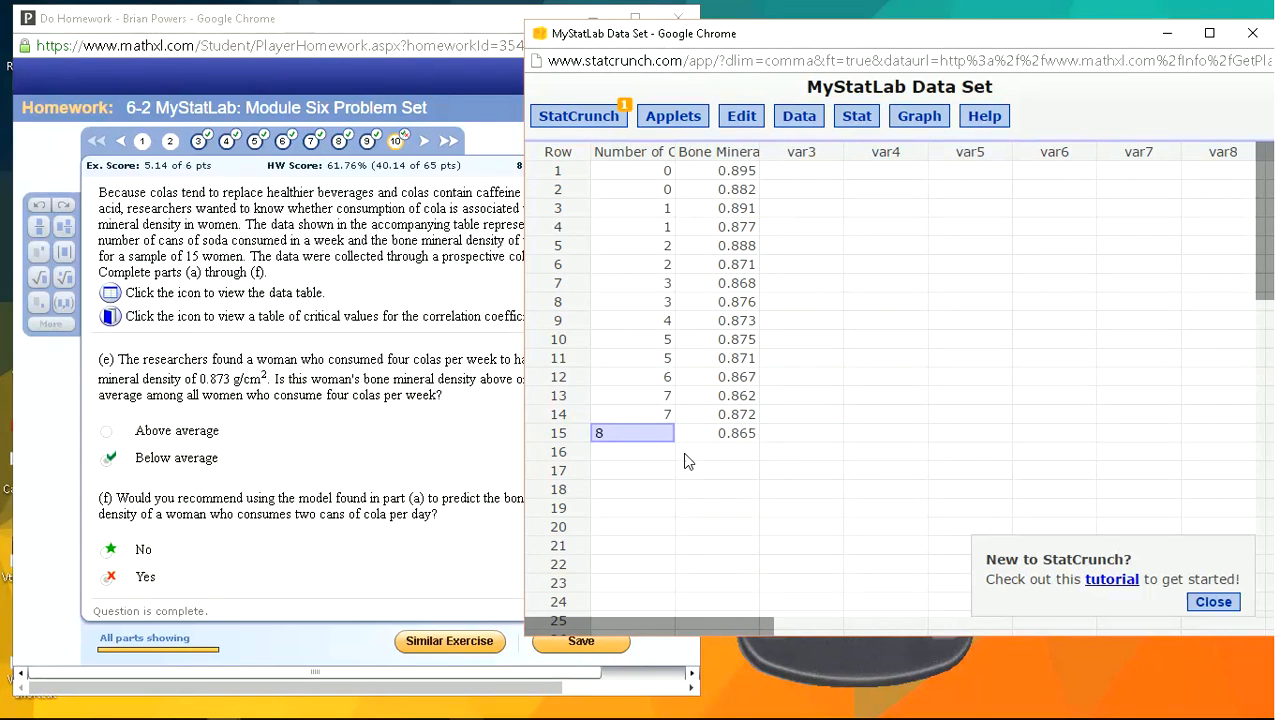
click(391, 568)
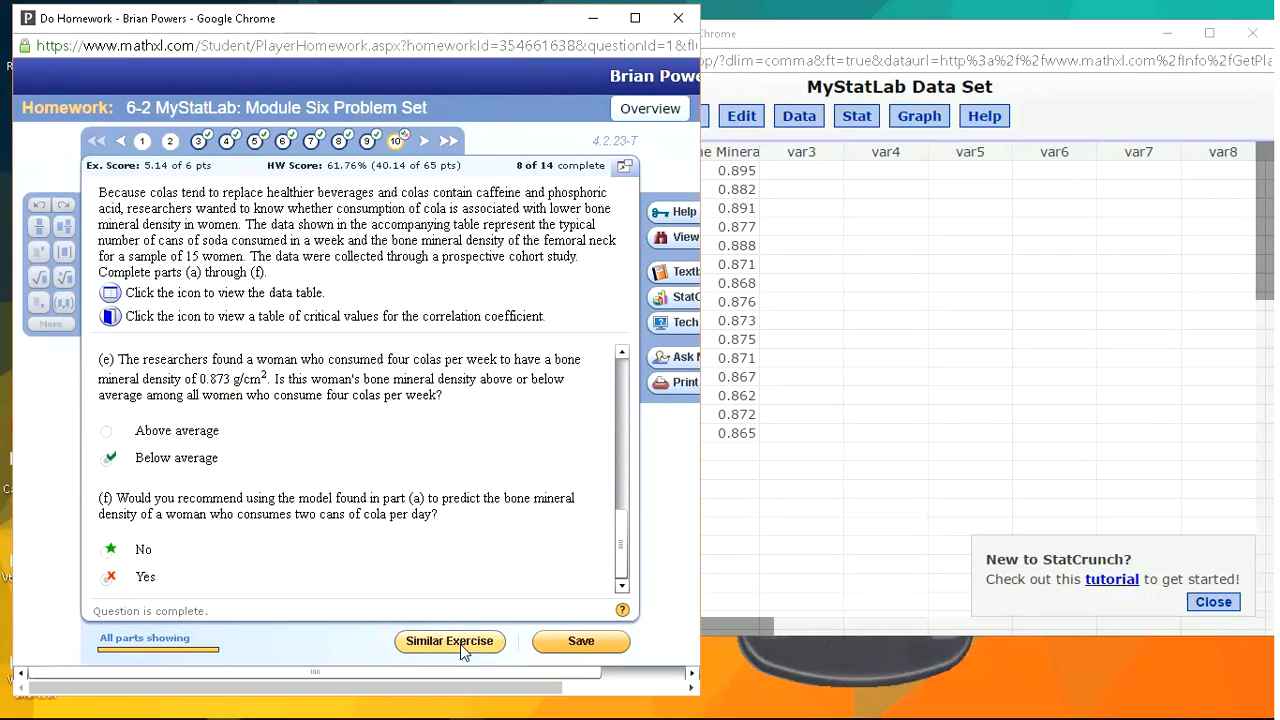
Step: Go to question 11, dismiss the instructor tip, and load its CEO compensation and stock performance data into StatCrunch
click(426, 143)
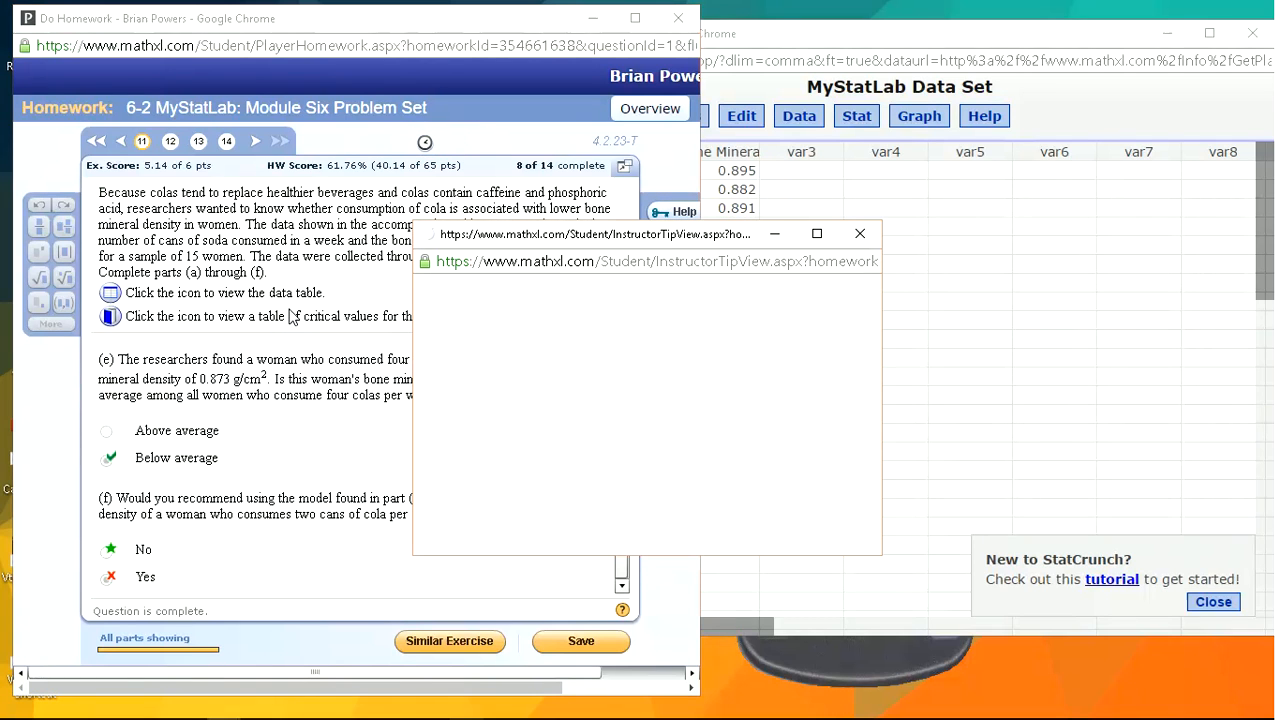
click(859, 238)
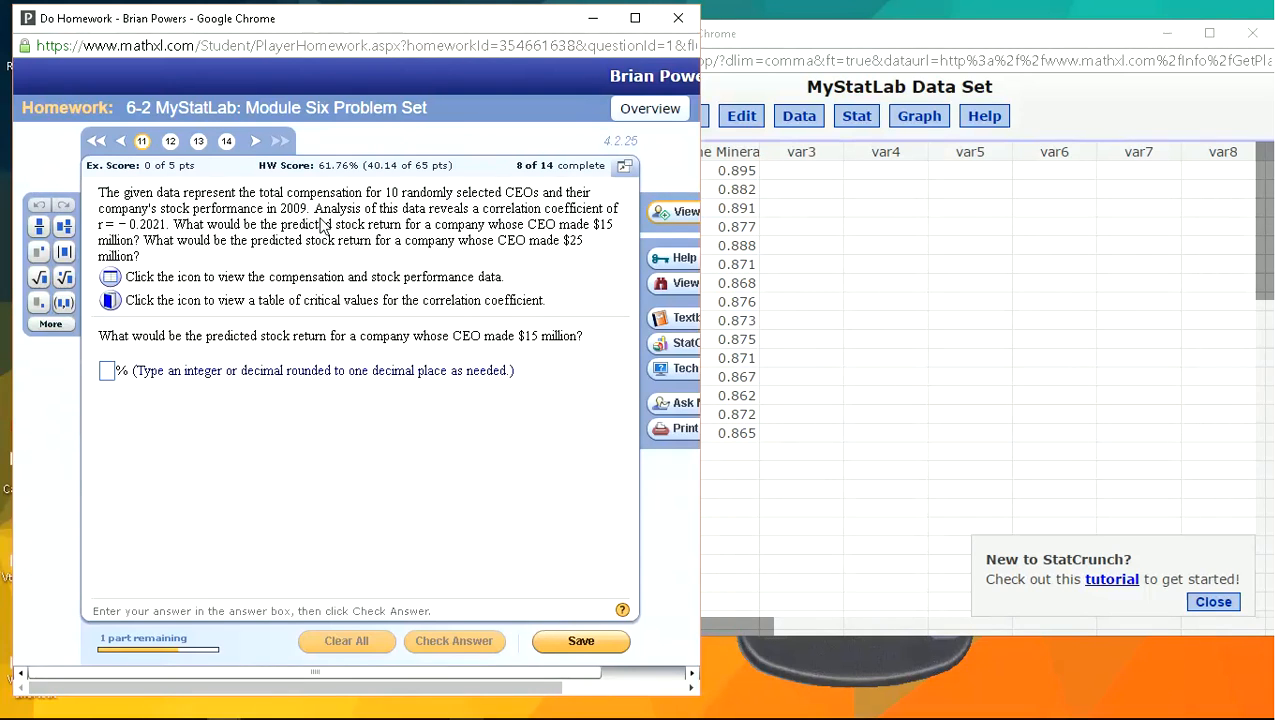
click(110, 280)
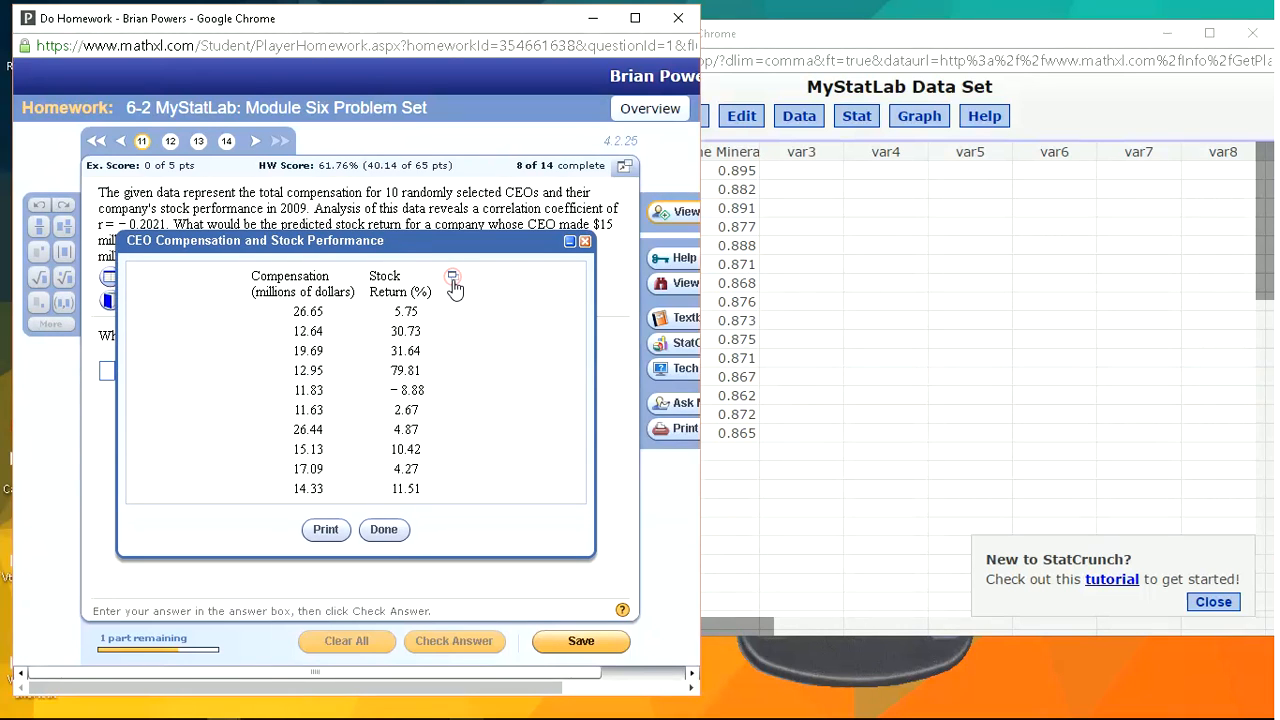
click(453, 276)
click(514, 288)
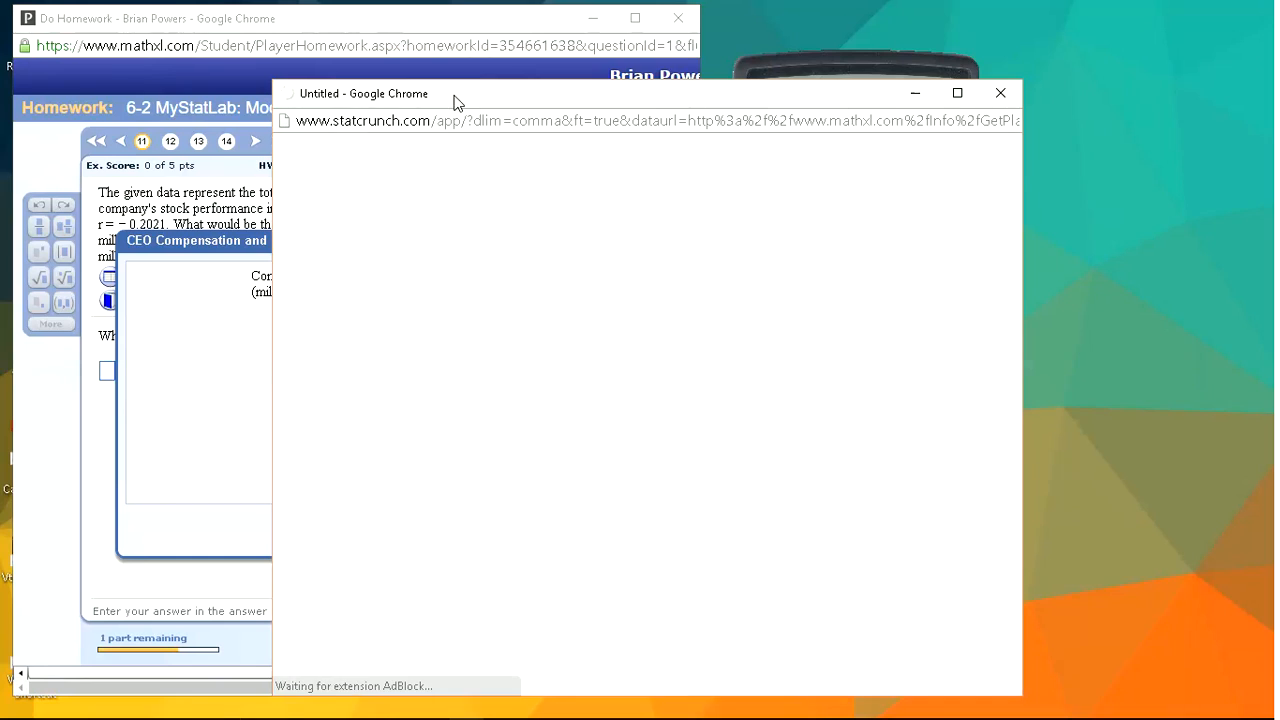
drag(452, 93, 732, 79)
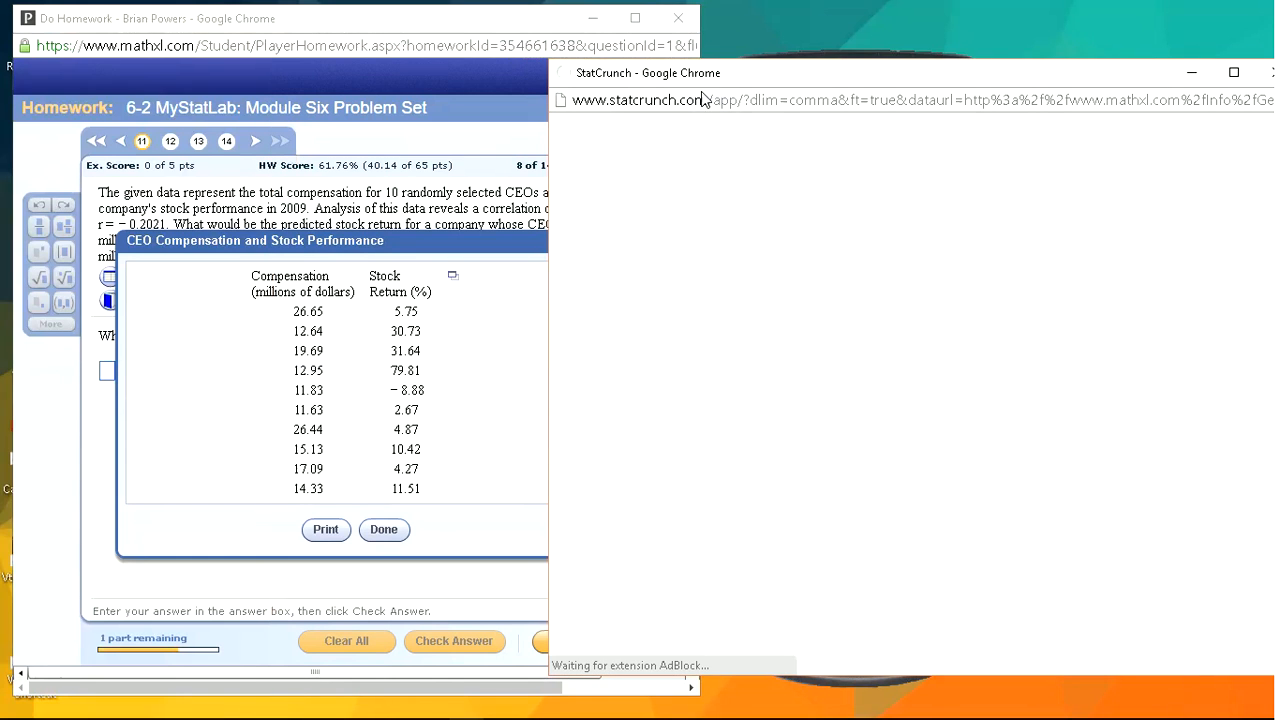
click(459, 241)
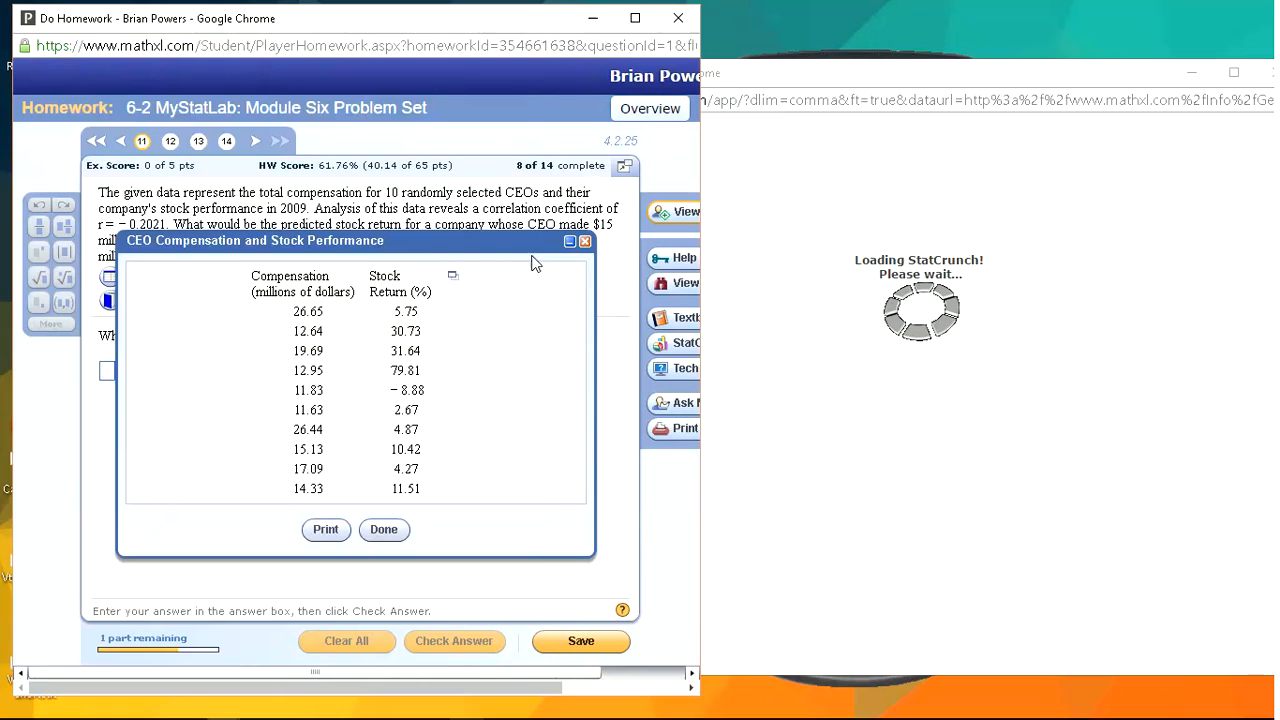
click(585, 243)
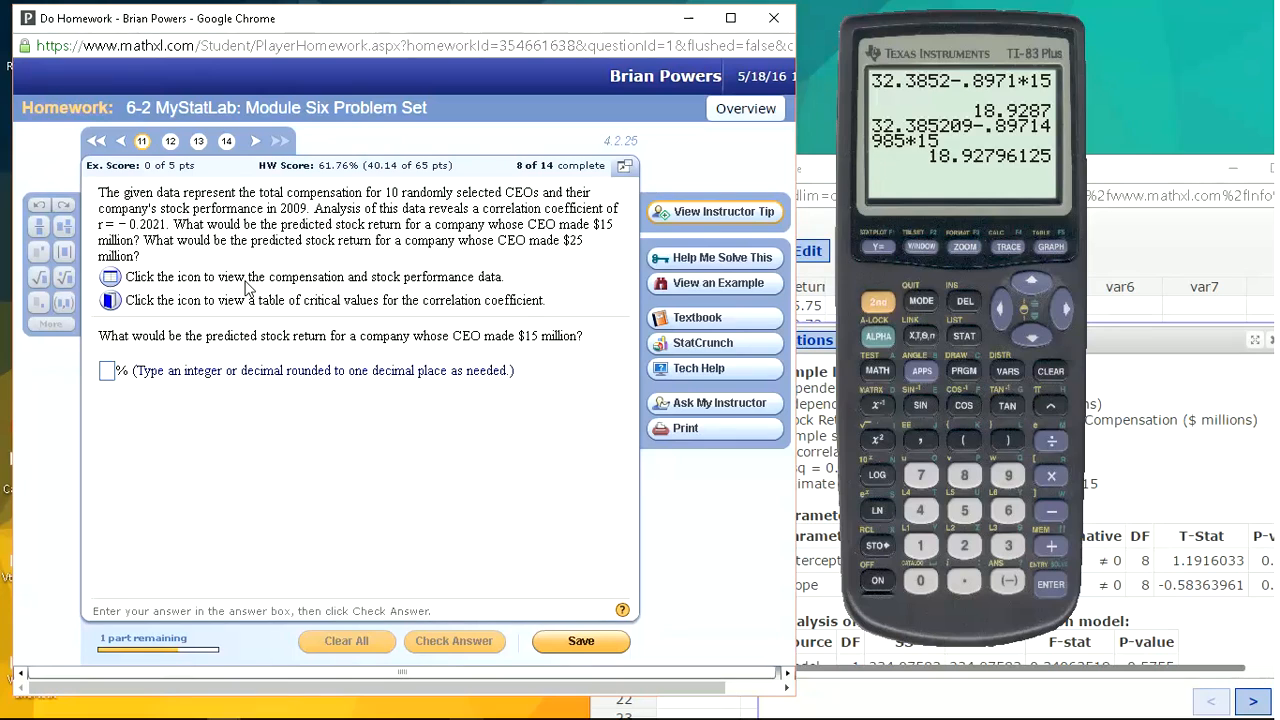
Step: Close the StatCrunch regression results covering the CEO compensation and stock return data
click(833, 226)
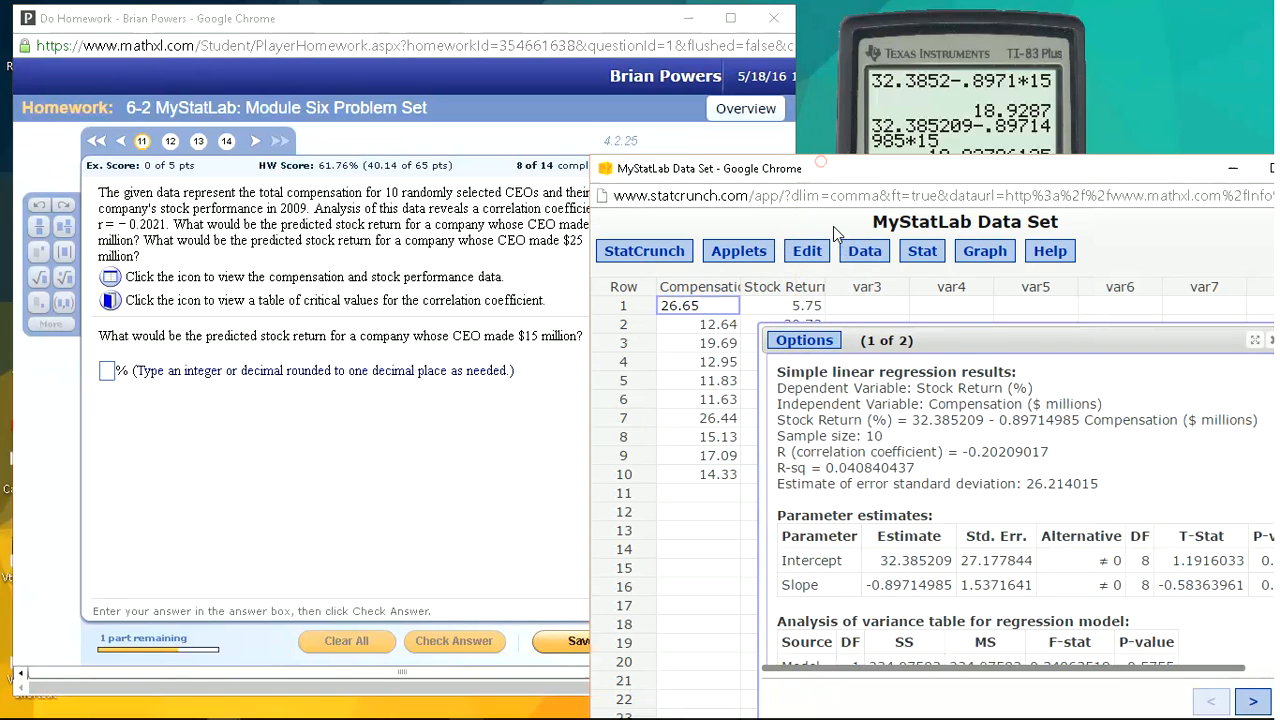
drag(1222, 340, 1048, 342)
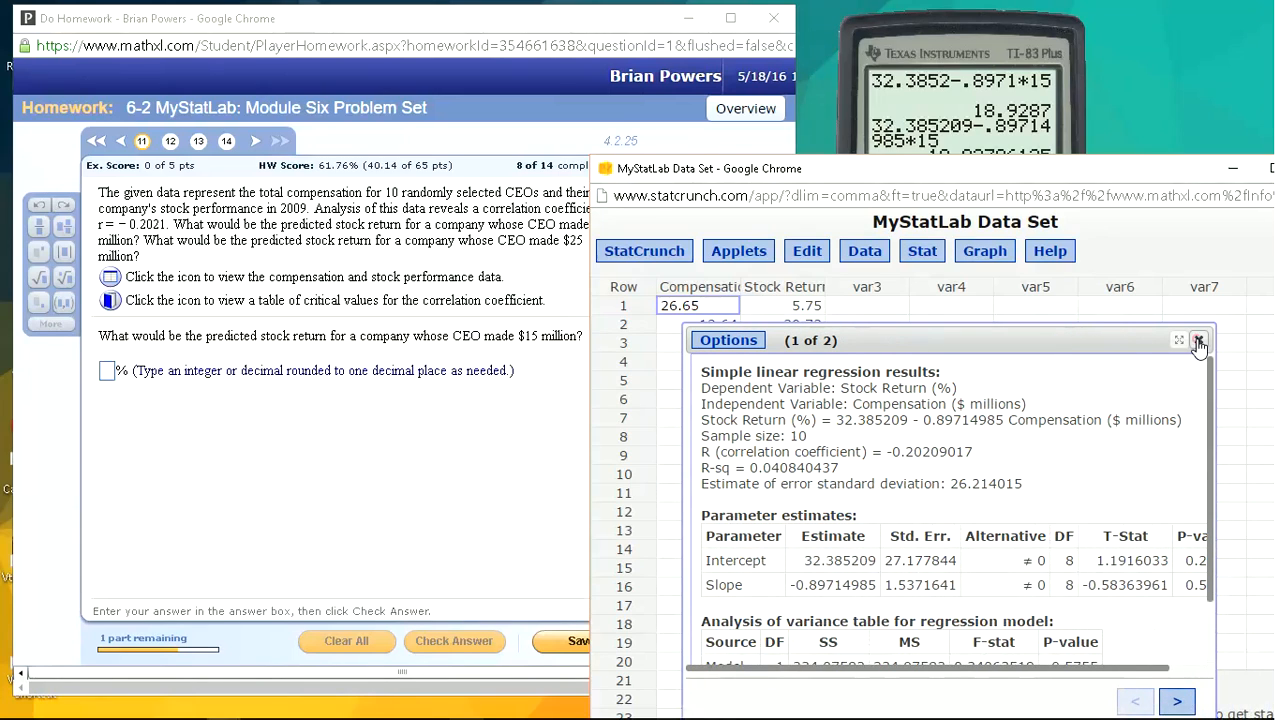
click(1199, 342)
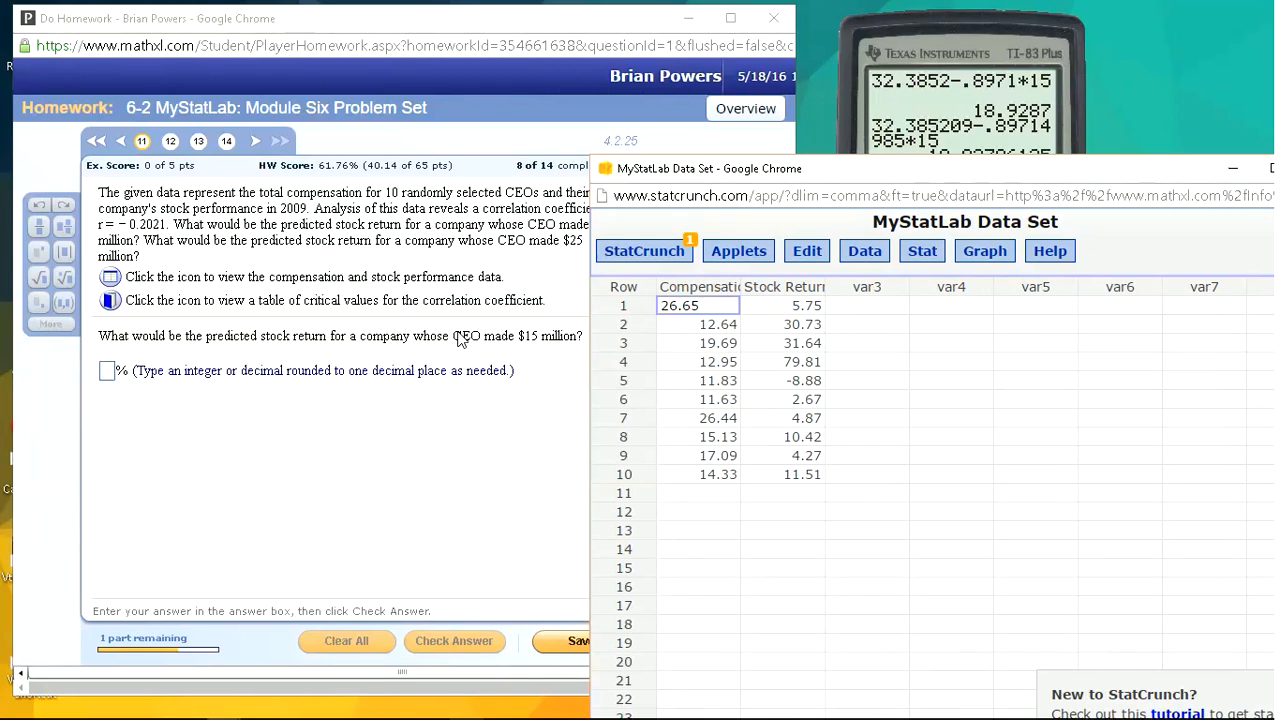
Step: Compare question 11's correlation coefficient with the critical value for n = 10 in the reference table, and close the table
click(135, 228)
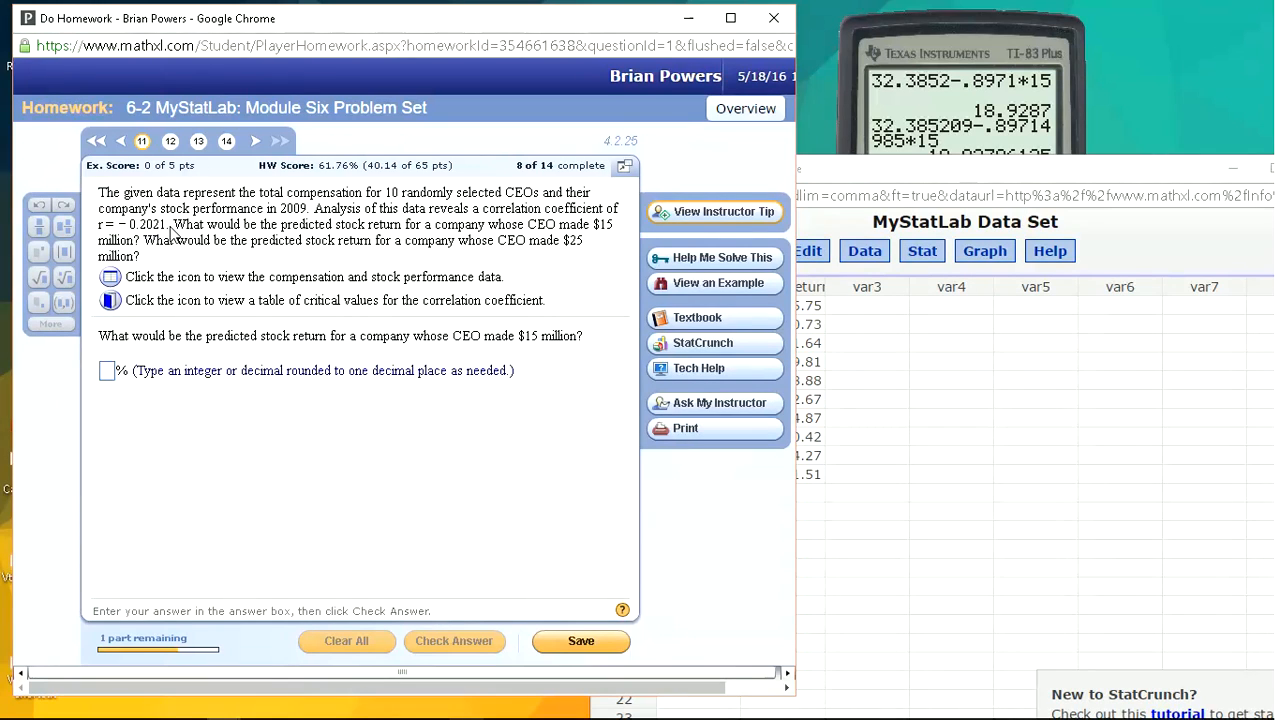
click(113, 301)
drag(367, 141, 441, 145)
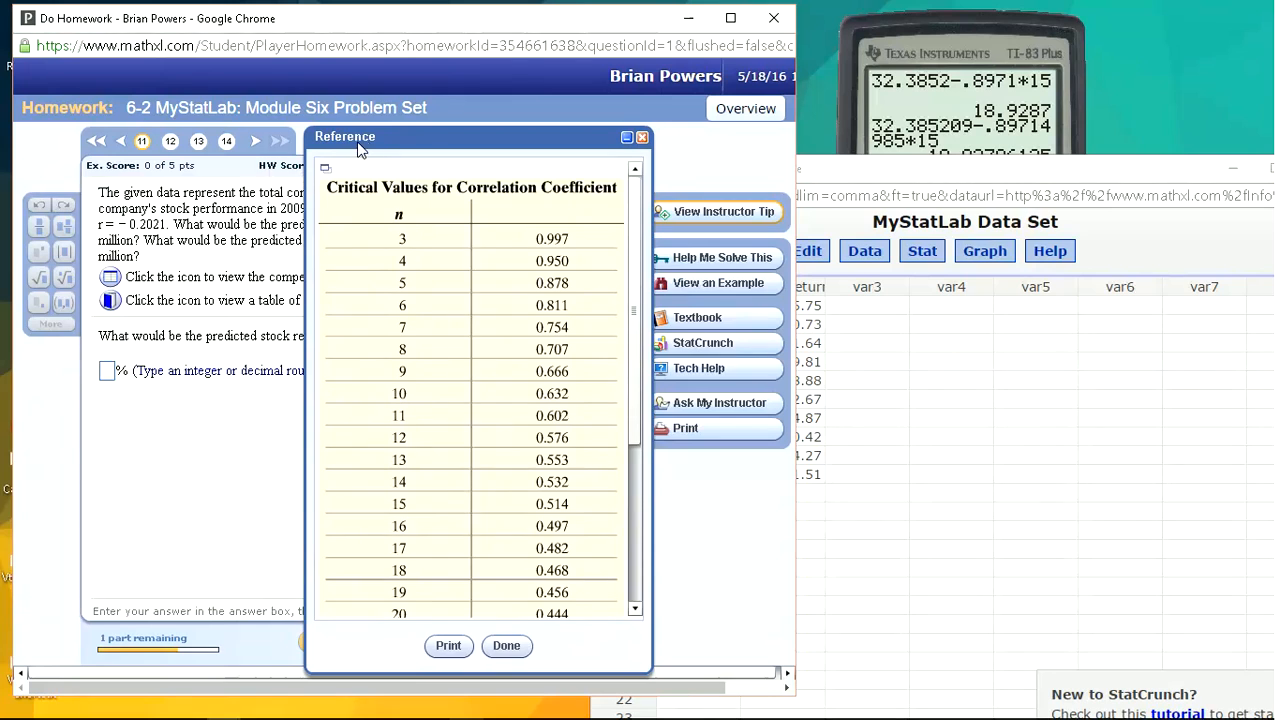
mouse_move(345, 137)
mouse_down()
mouse_move(348, 261)
mouse_move(330, 164)
mouse_move(360, 133)
mouse_up()
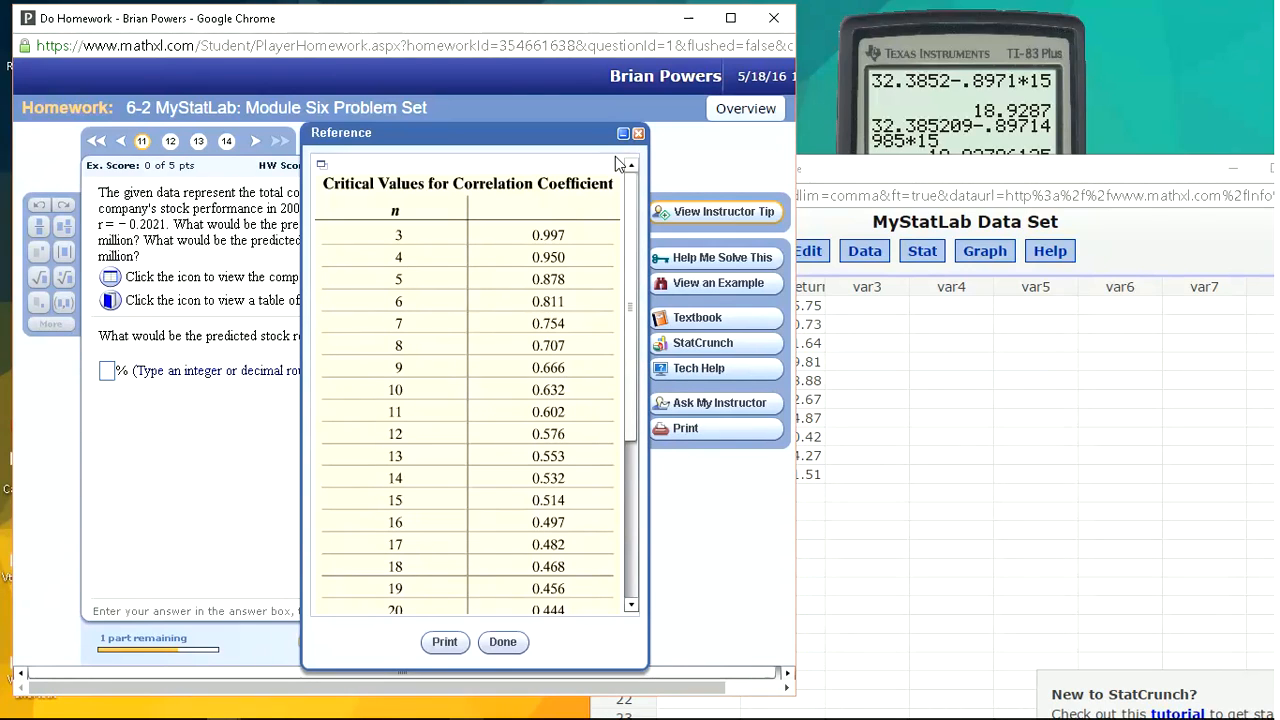
click(639, 134)
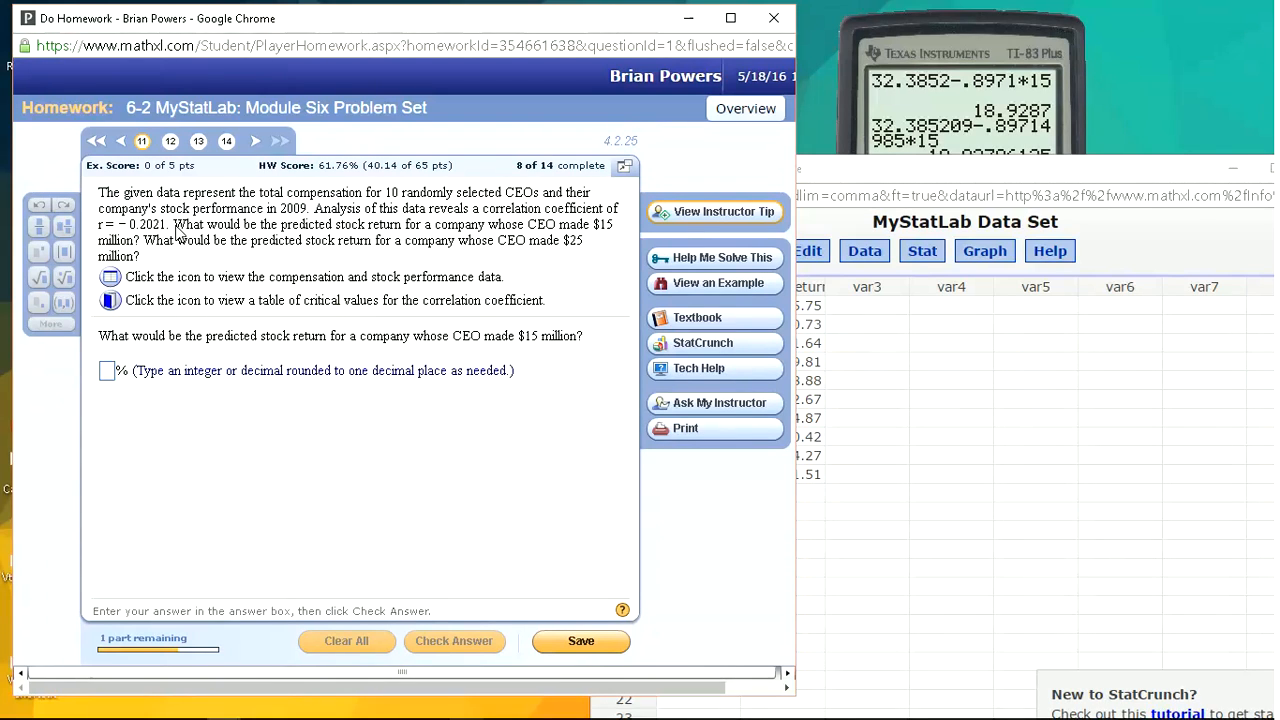
Step: Compute StatCrunch column summary statistics for Stock Return (%) and locate its mean
click(963, 177)
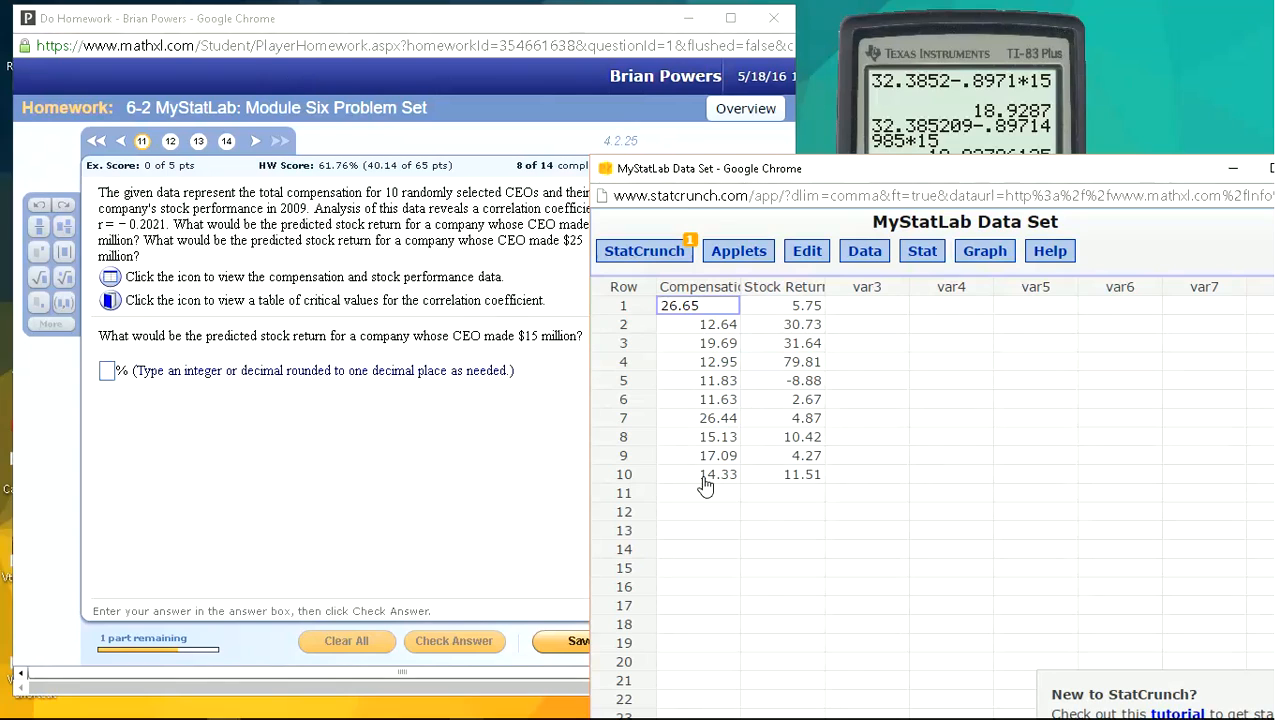
click(920, 258)
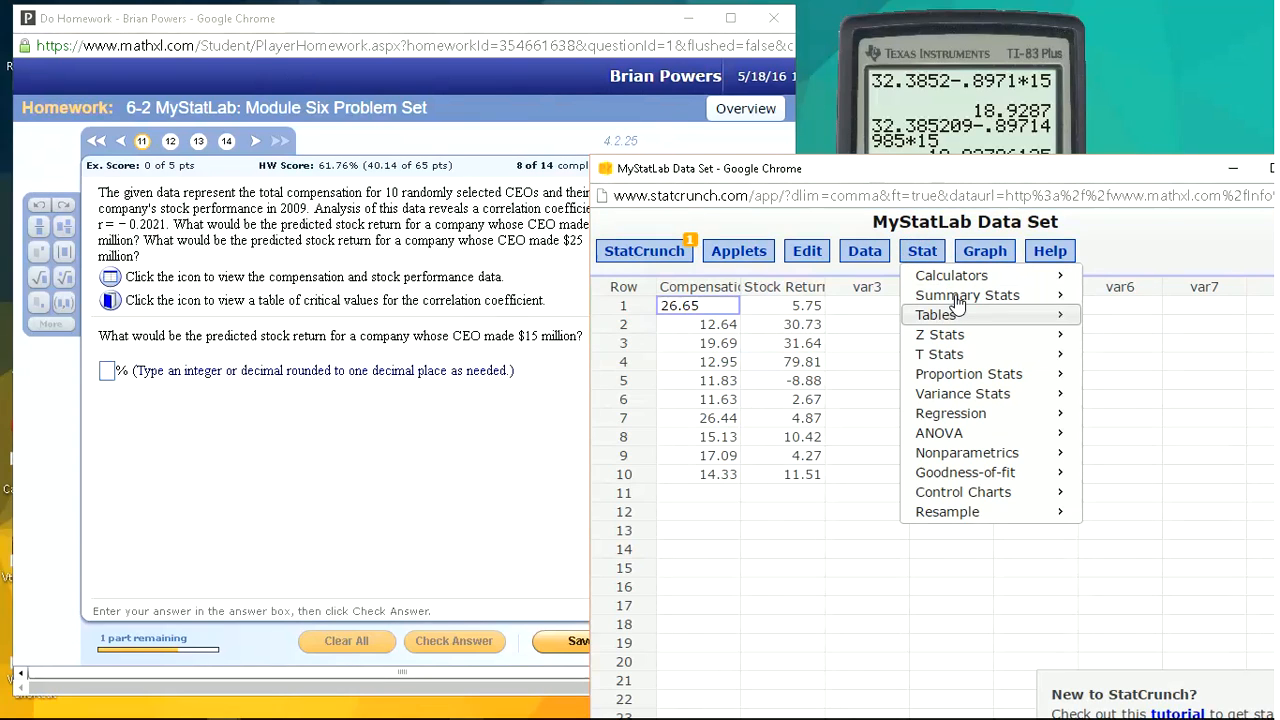
mouse_move(962, 297)
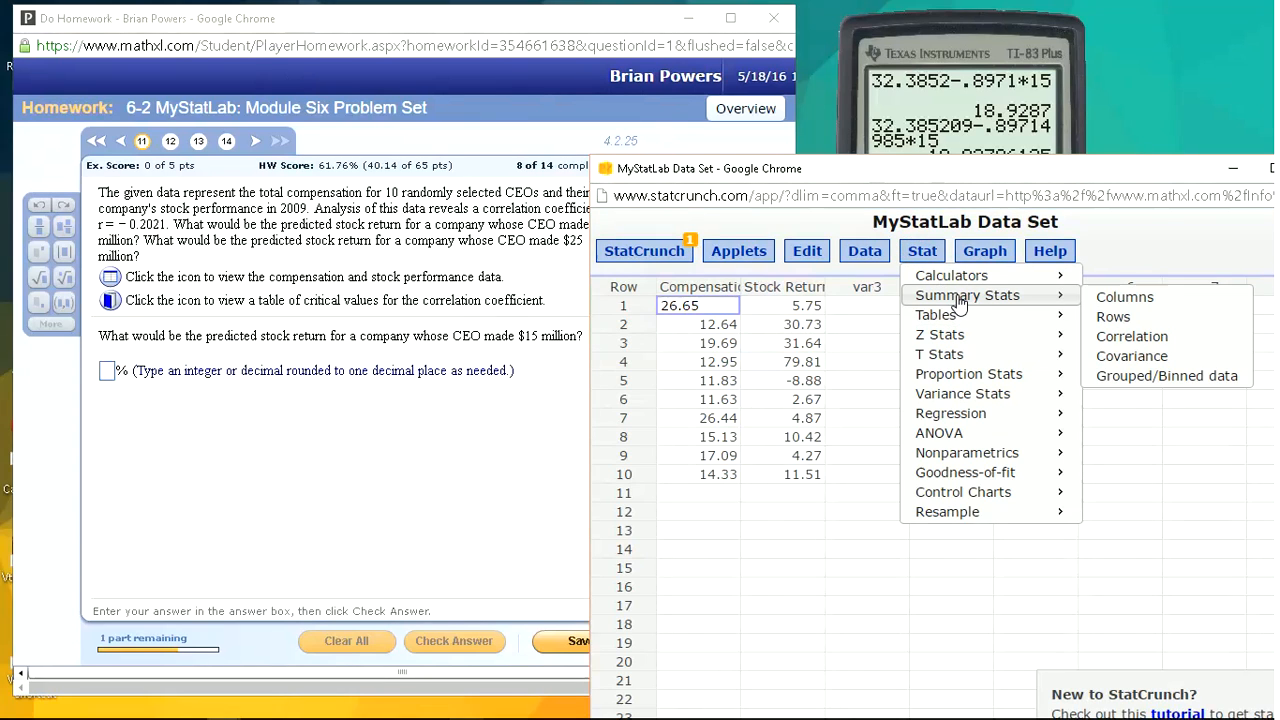
click(1127, 300)
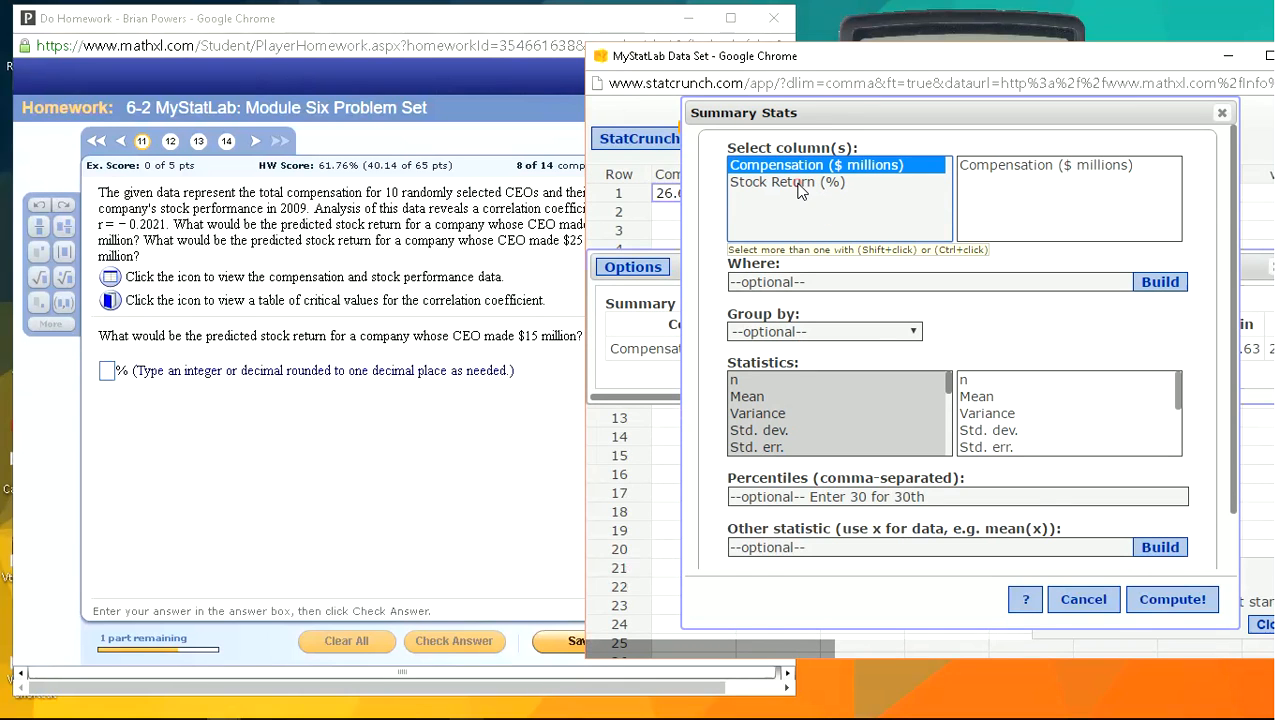
click(798, 184)
click(791, 185)
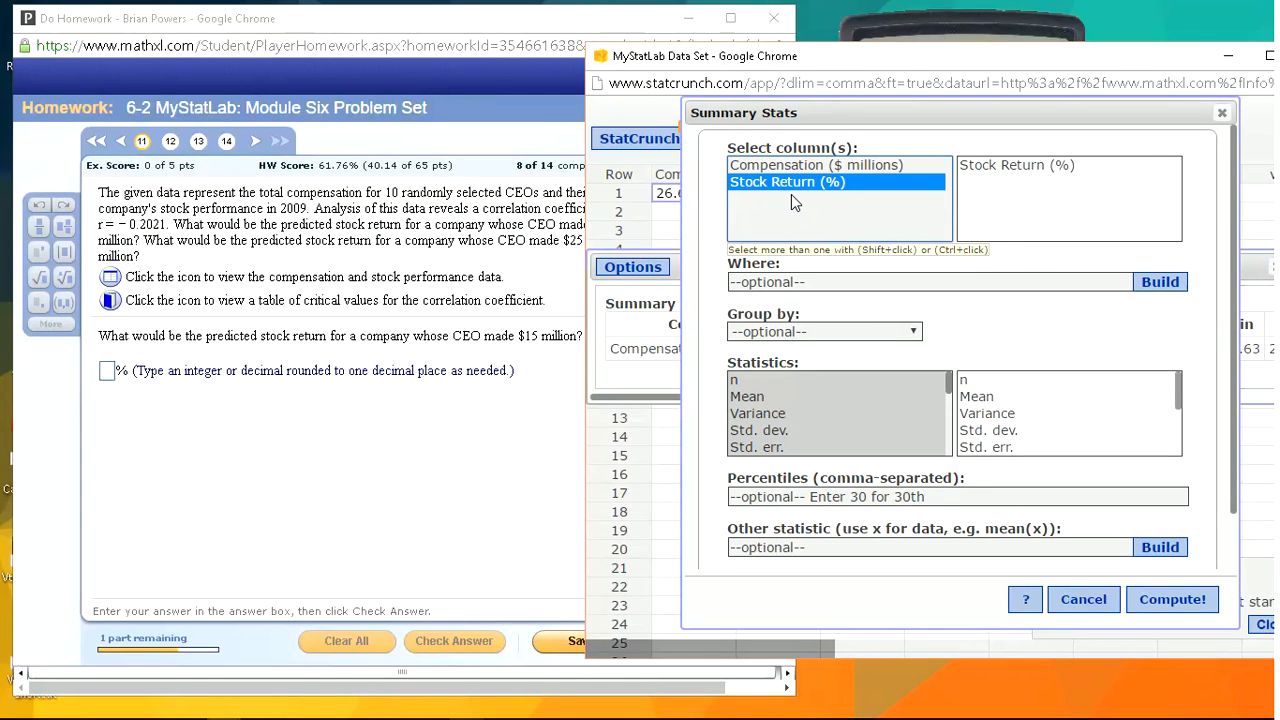
click(1163, 600)
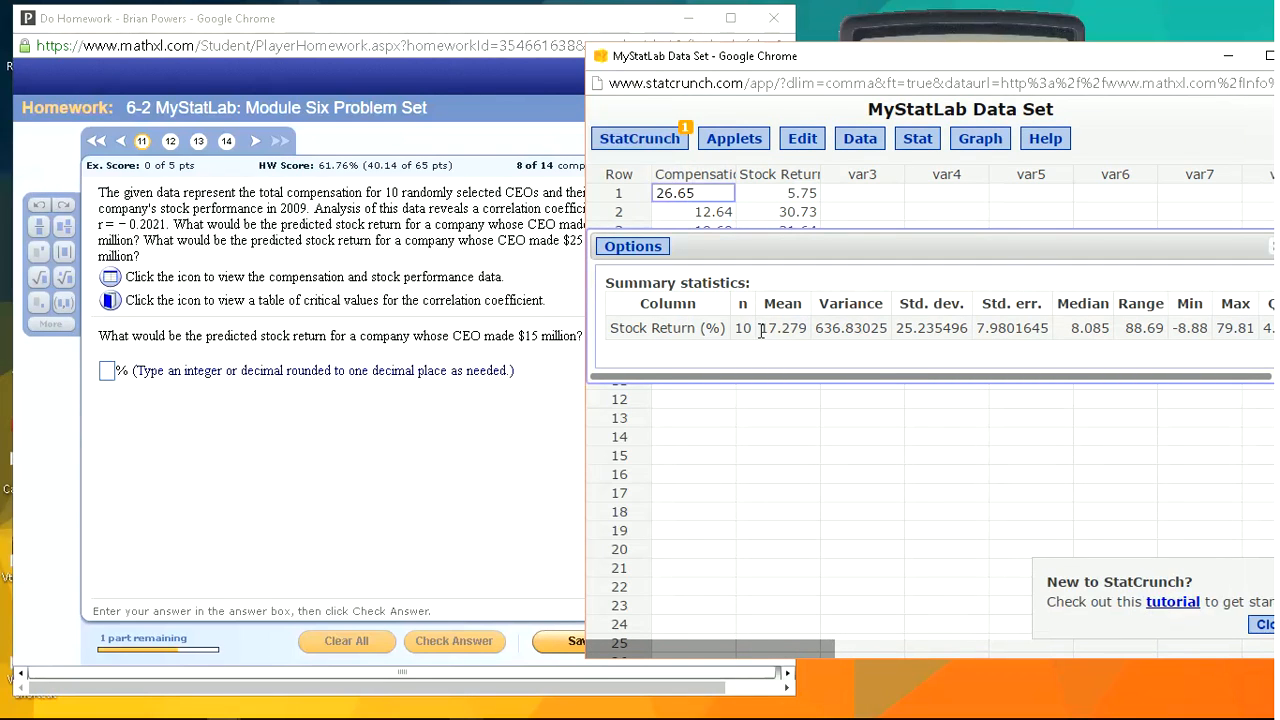
drag(761, 331, 791, 331)
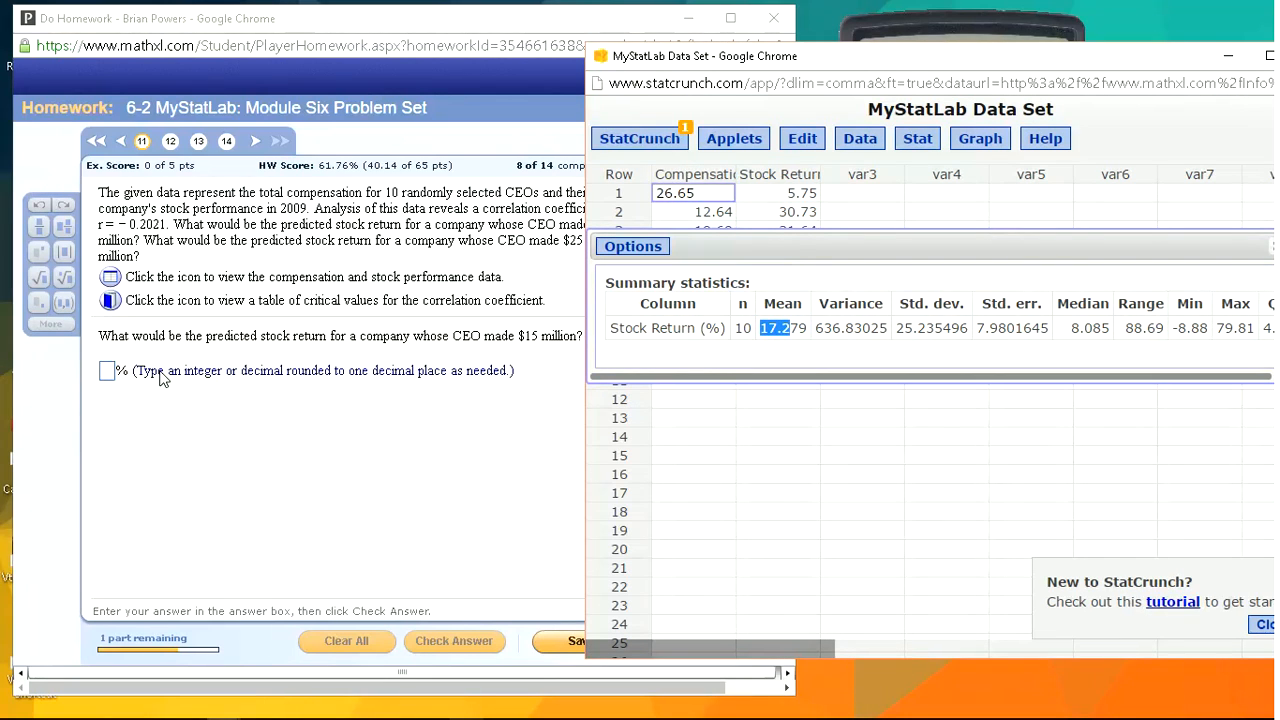
Step: Submit 17.3% as the predicted stock return for a CEO who made $15 million and dismiss the feedback
click(107, 371)
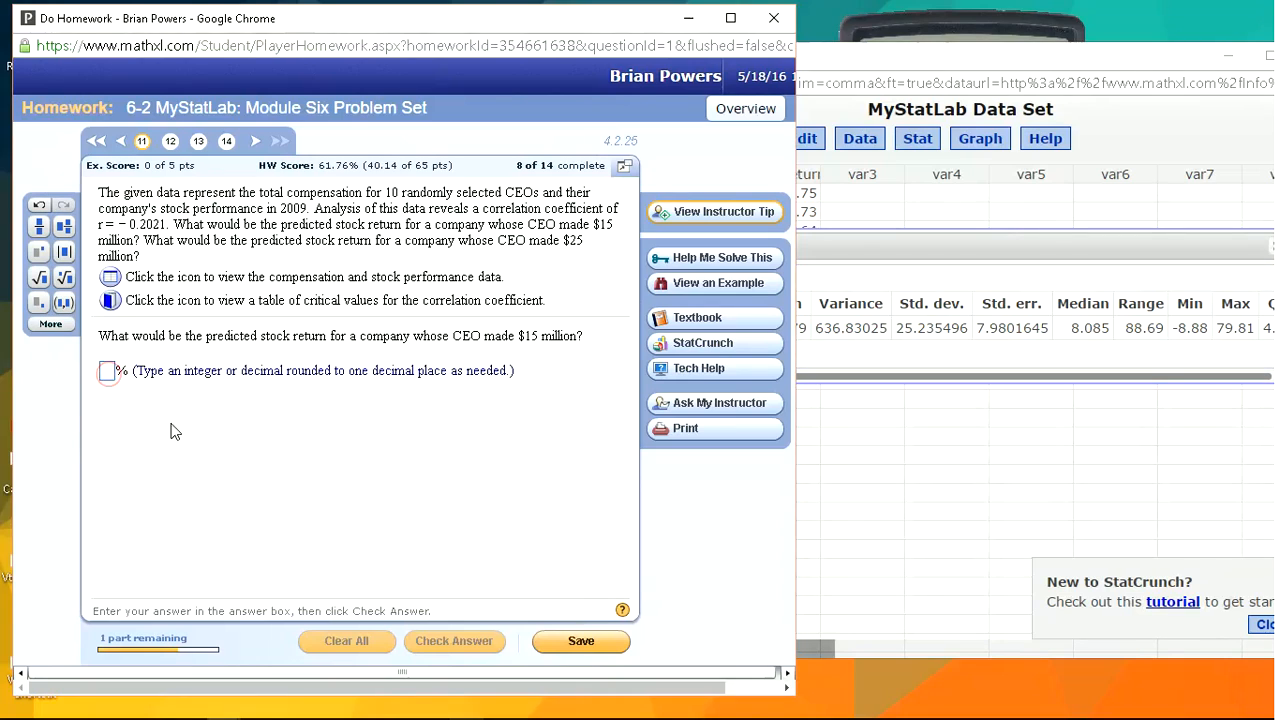
text(17.3)
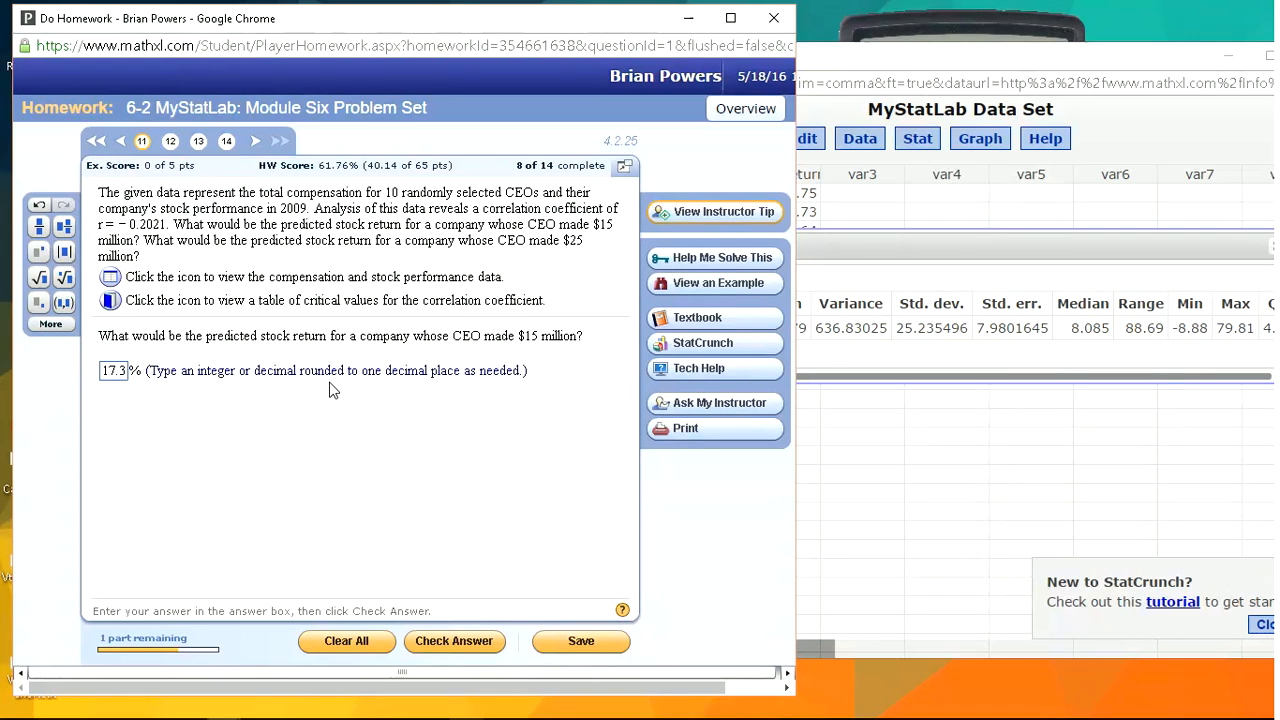
key(Return)
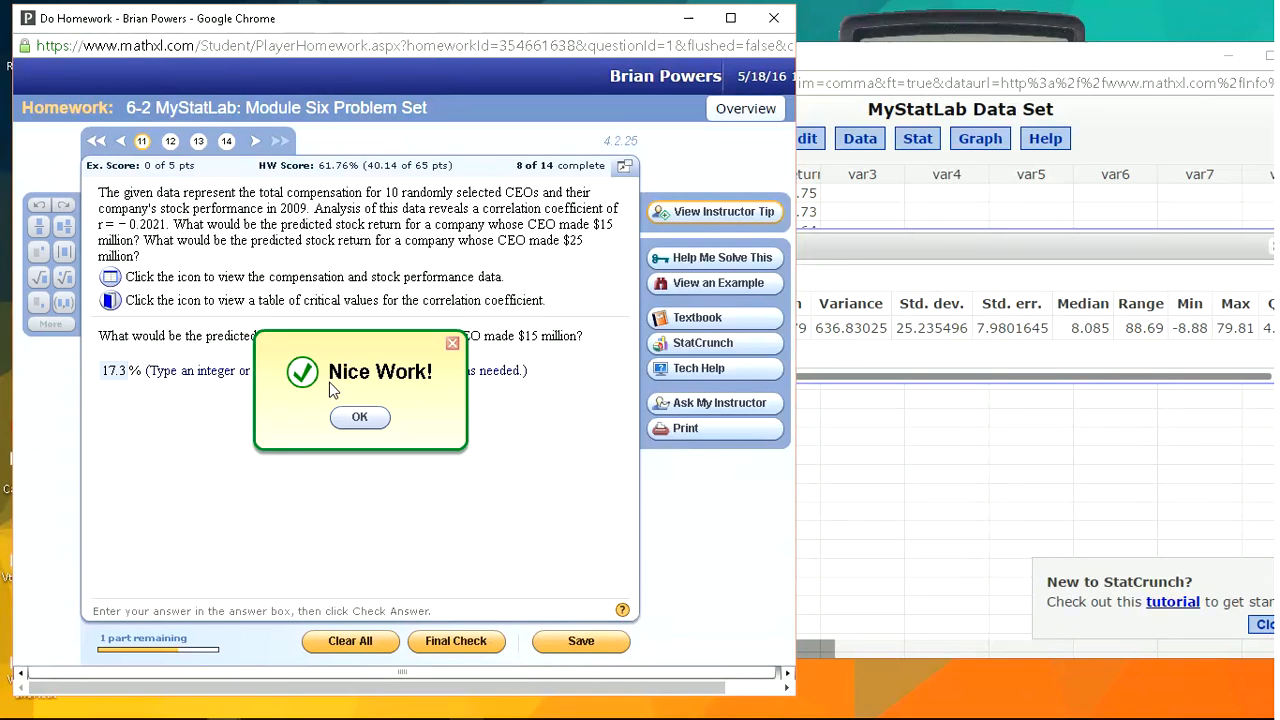
key(Return)
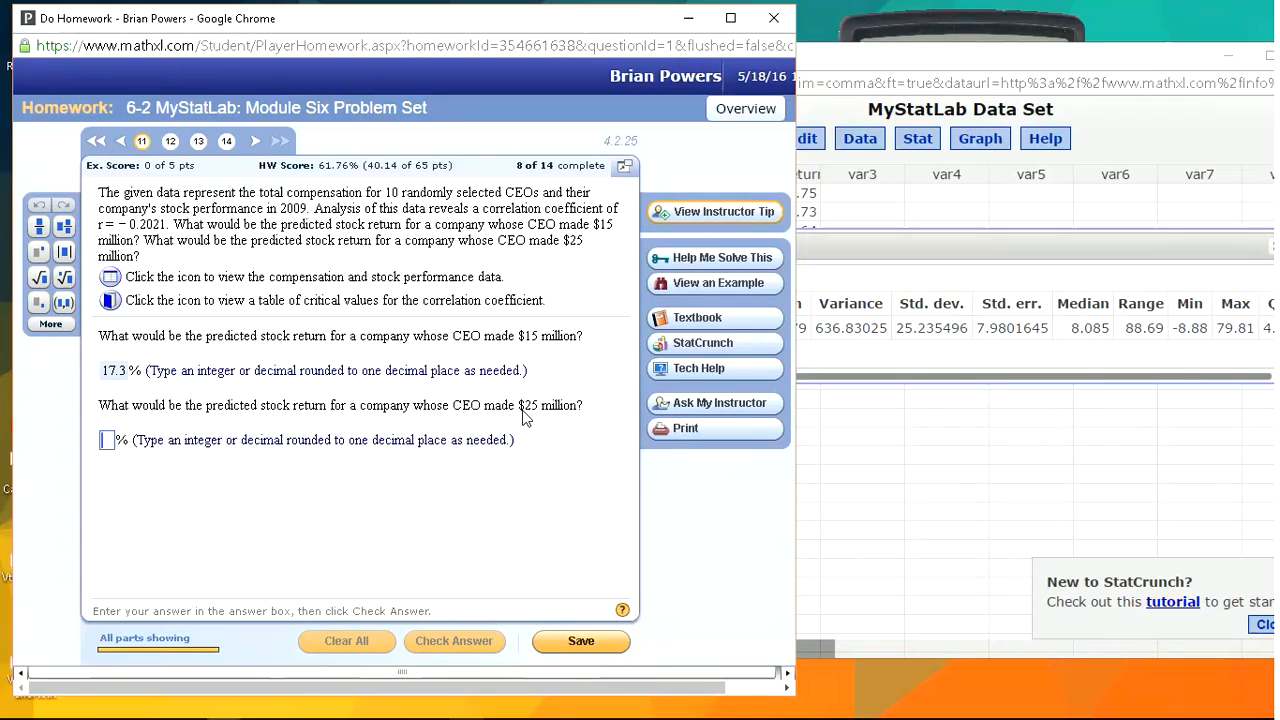
Step: Submit 17.3% as the predicted stock return for a CEO who made $25 million and dismiss the feedback
text(1)
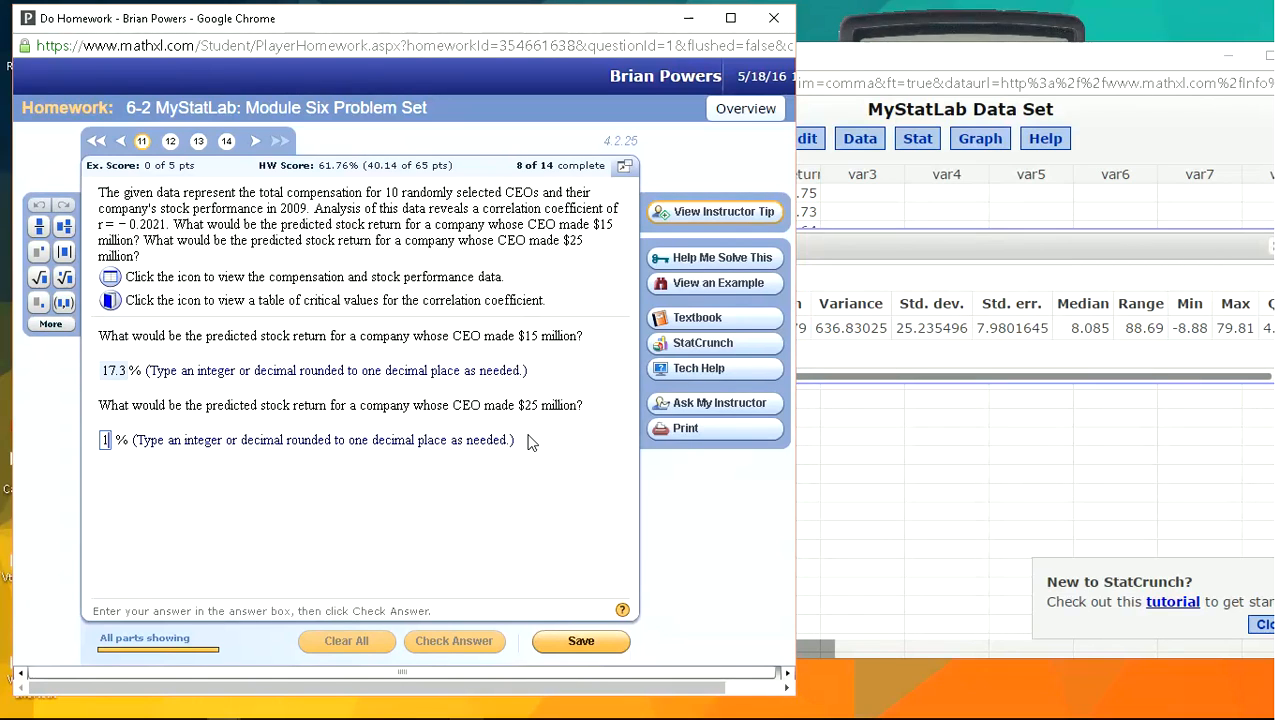
text(7.3)
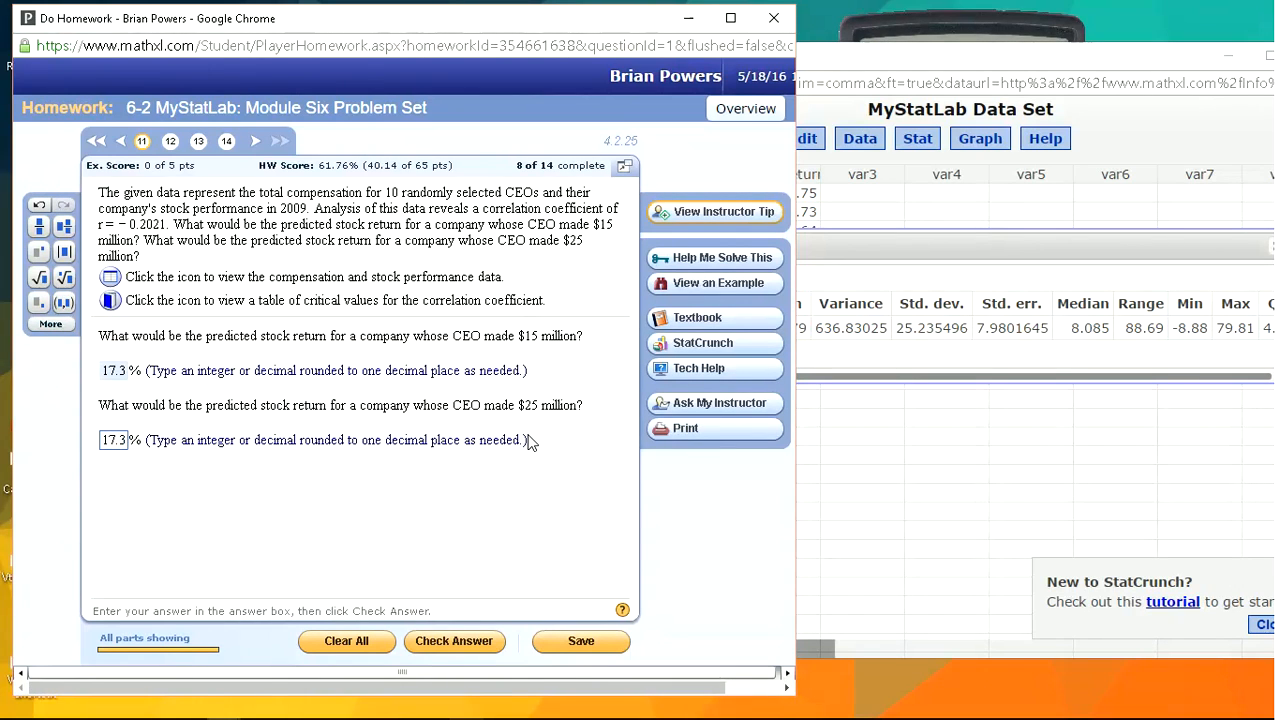
key(Return)
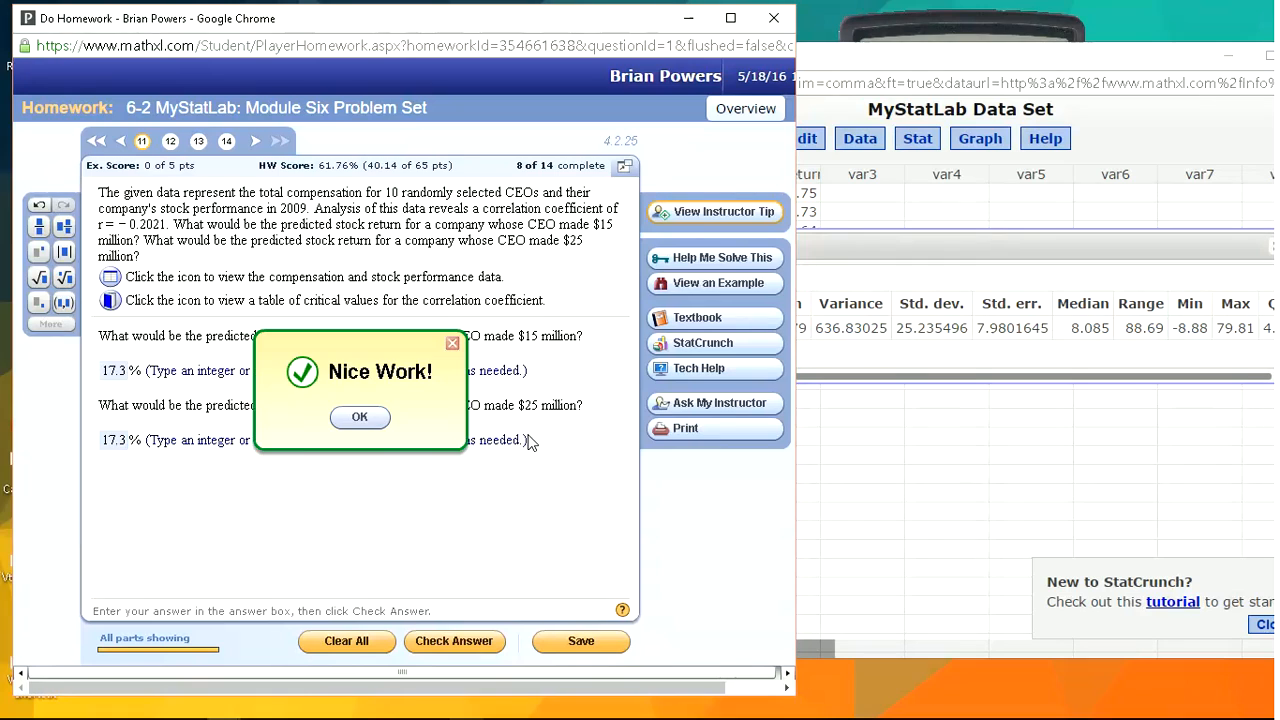
key(Return)
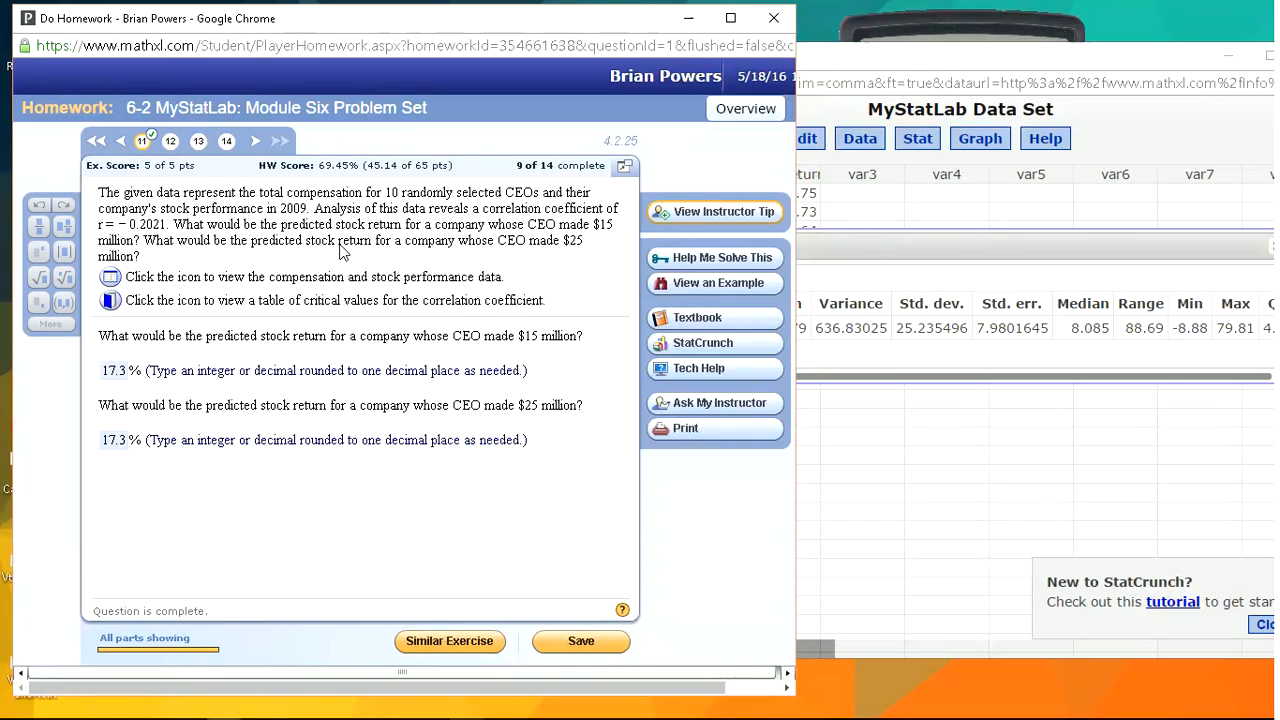
Step: Go to question 12 and examine its enlarged residual plot for patterns, error variance and outliers
click(173, 144)
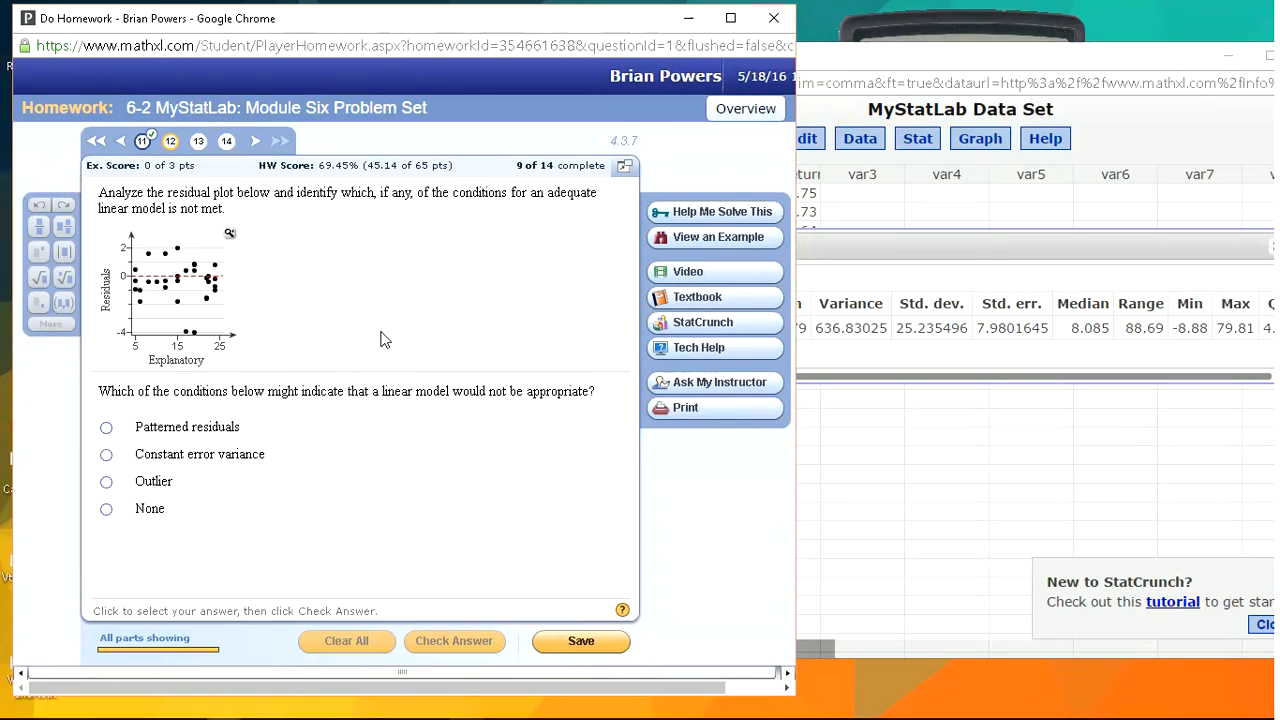
click(228, 234)
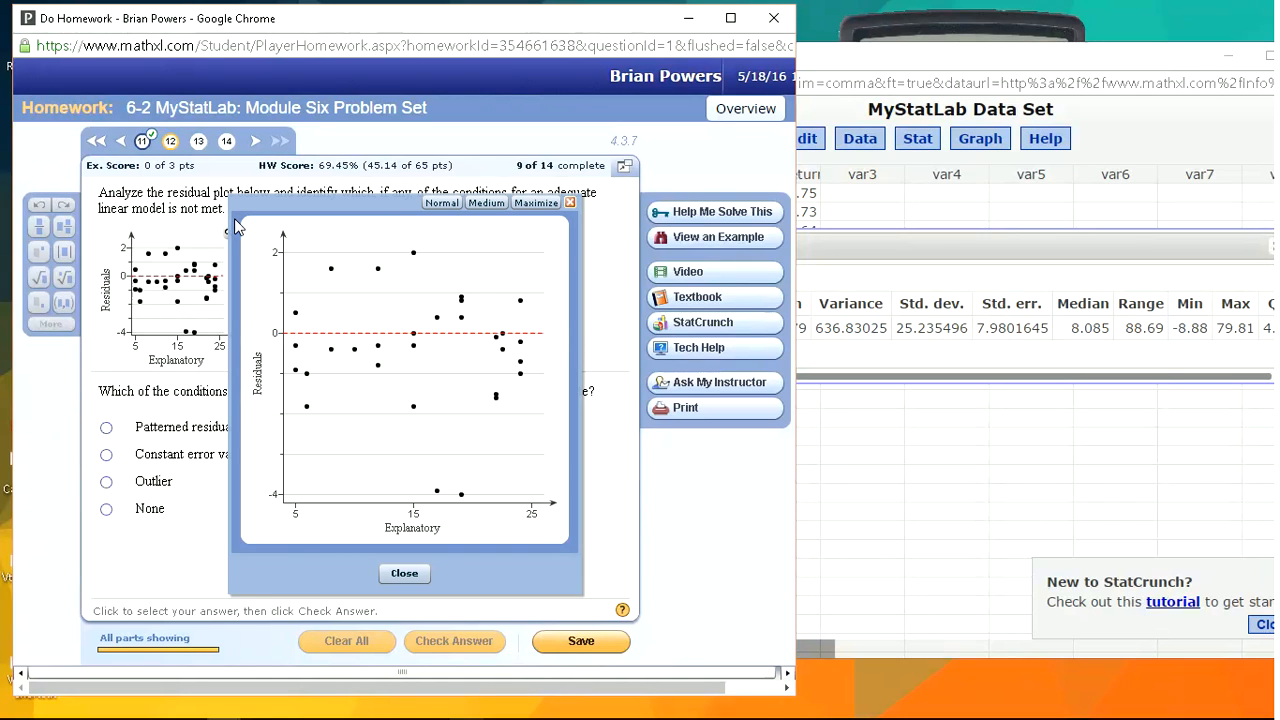
drag(401, 204, 506, 213)
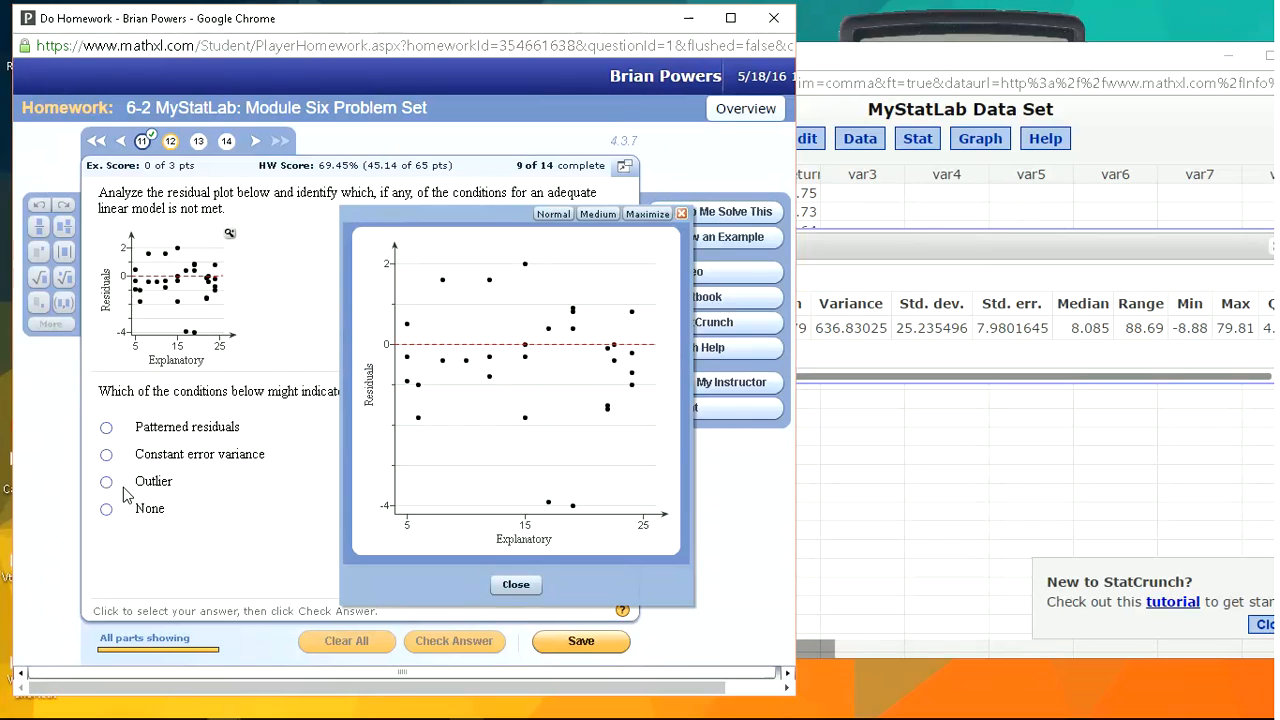
click(514, 588)
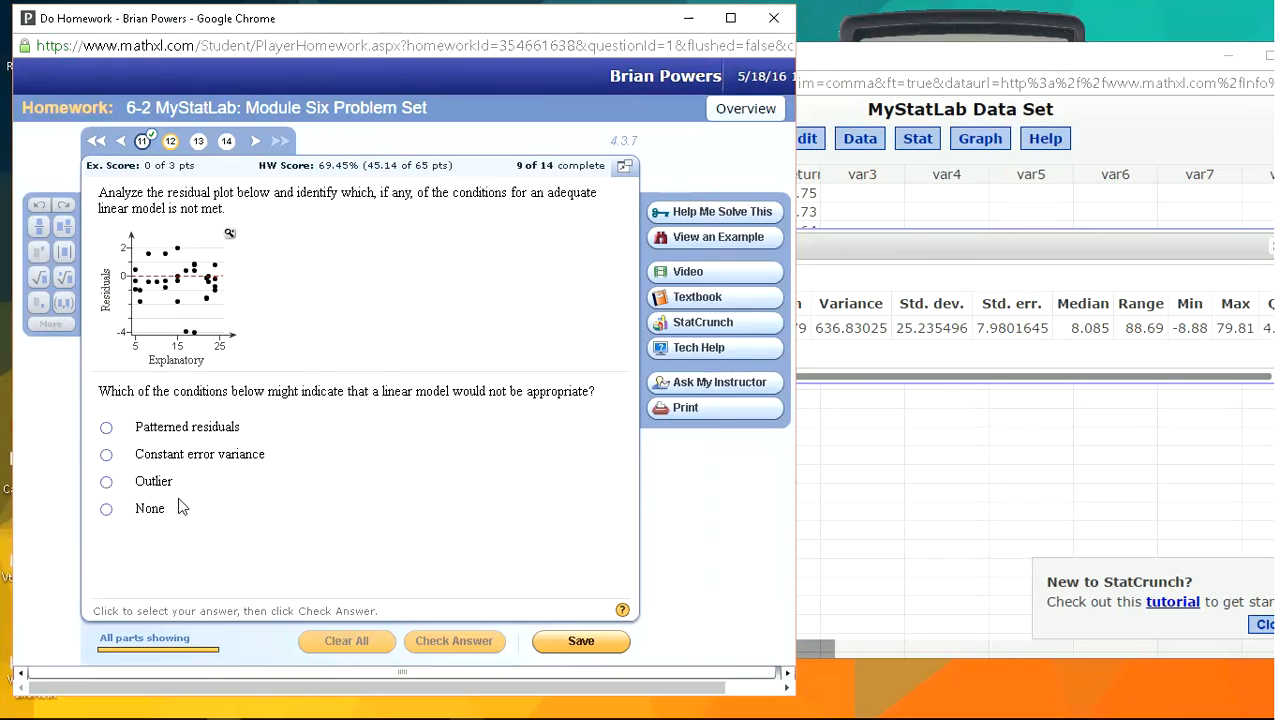
Step: Submit "Outlier" as the condition against a linear model in question 12 and dismiss the feedback
click(106, 483)
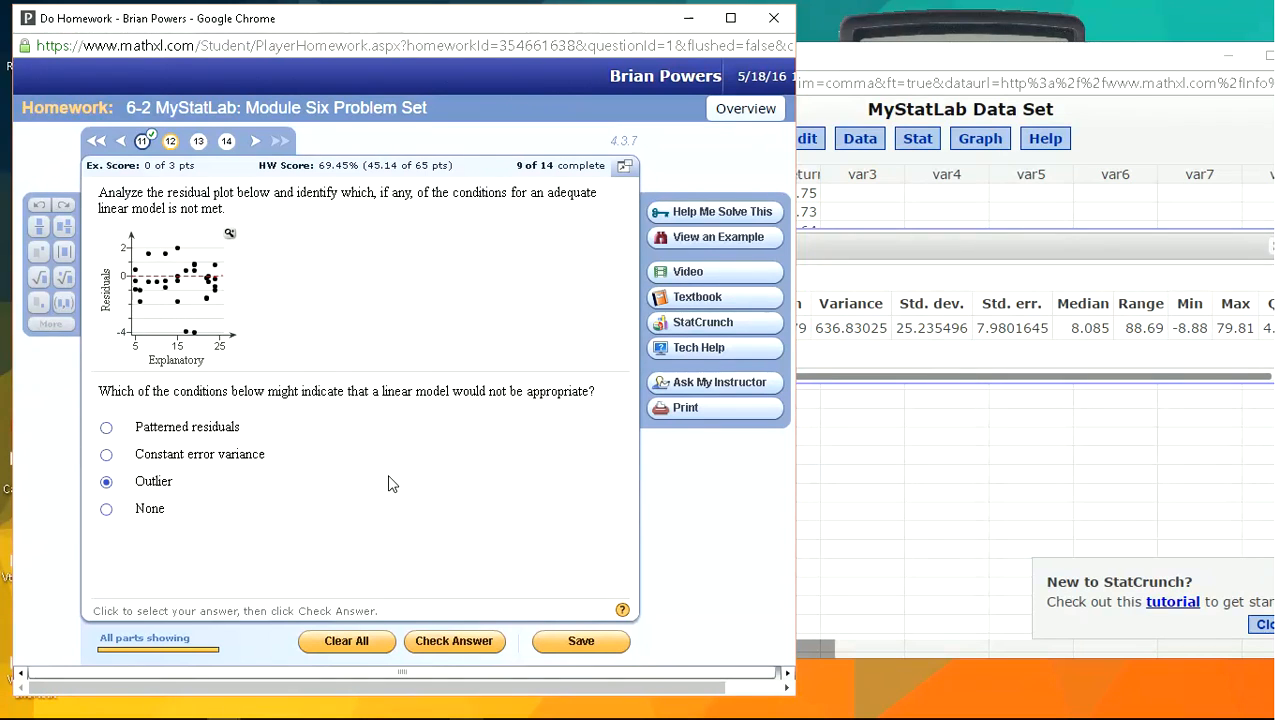
key(Return)
key(Return)
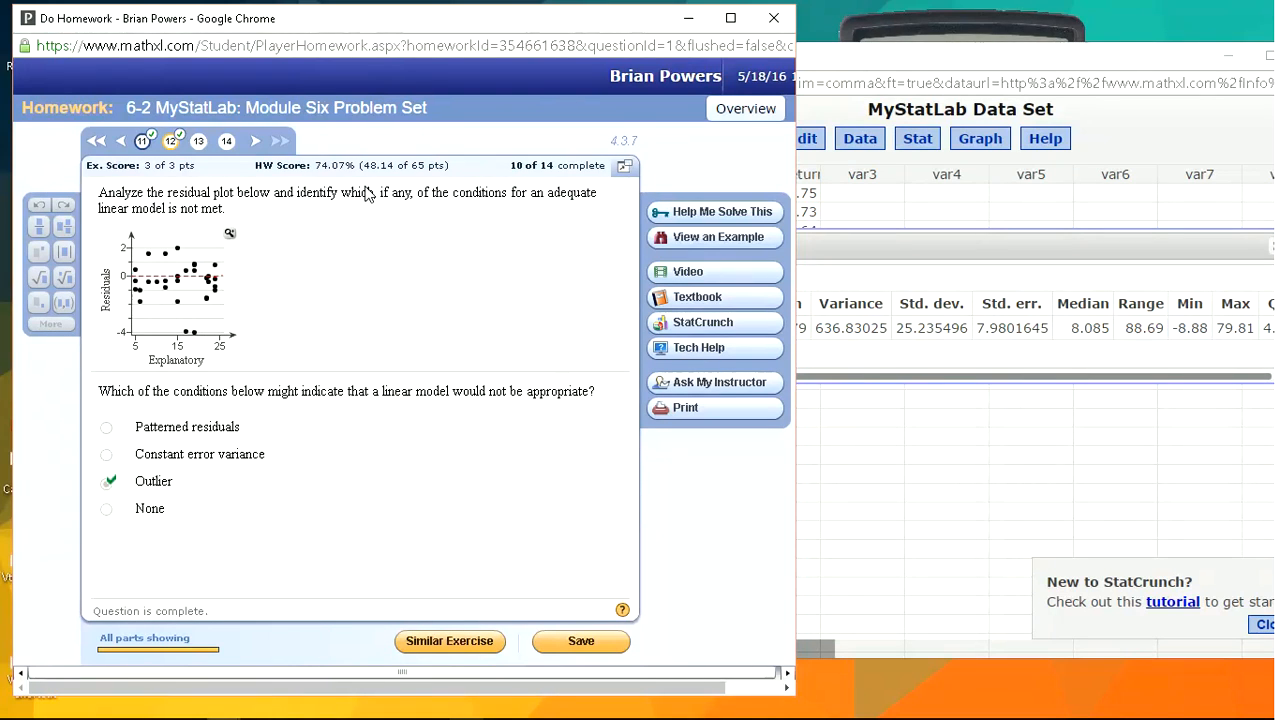
Step: Go to question 13, open its geyser eruption data in StatCrunch, and move that window clear of the question text
click(198, 142)
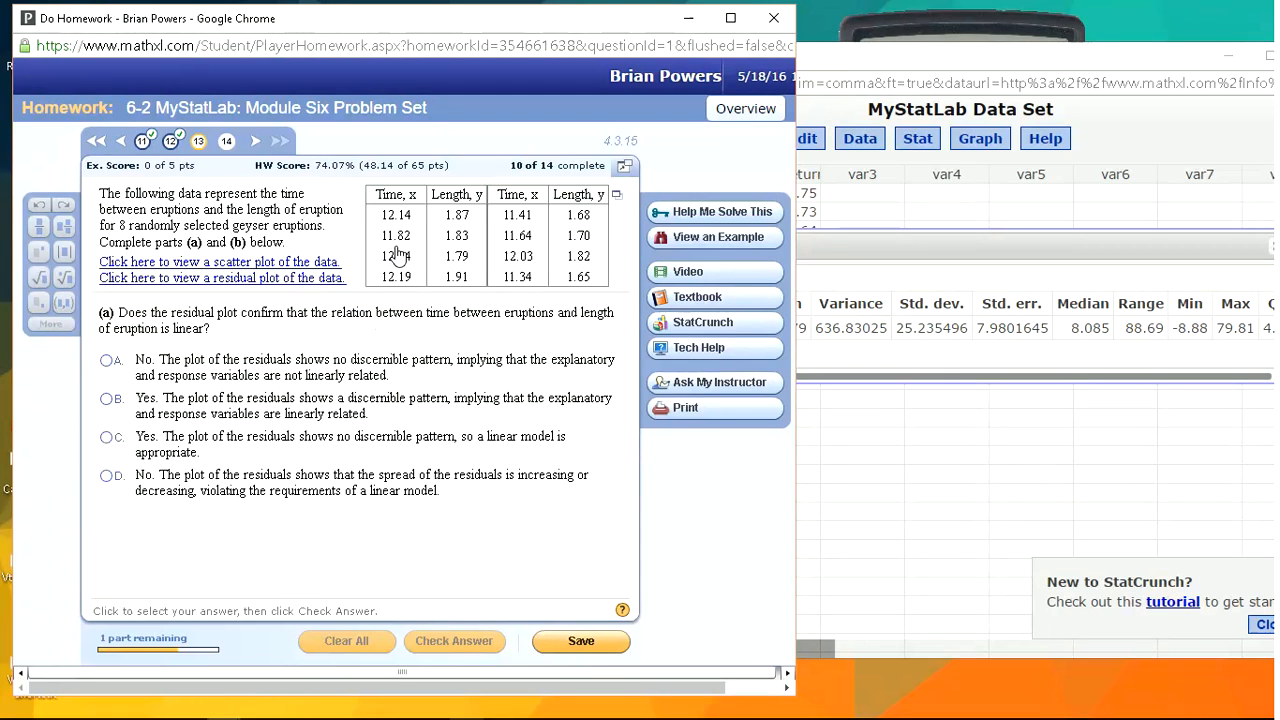
click(617, 196)
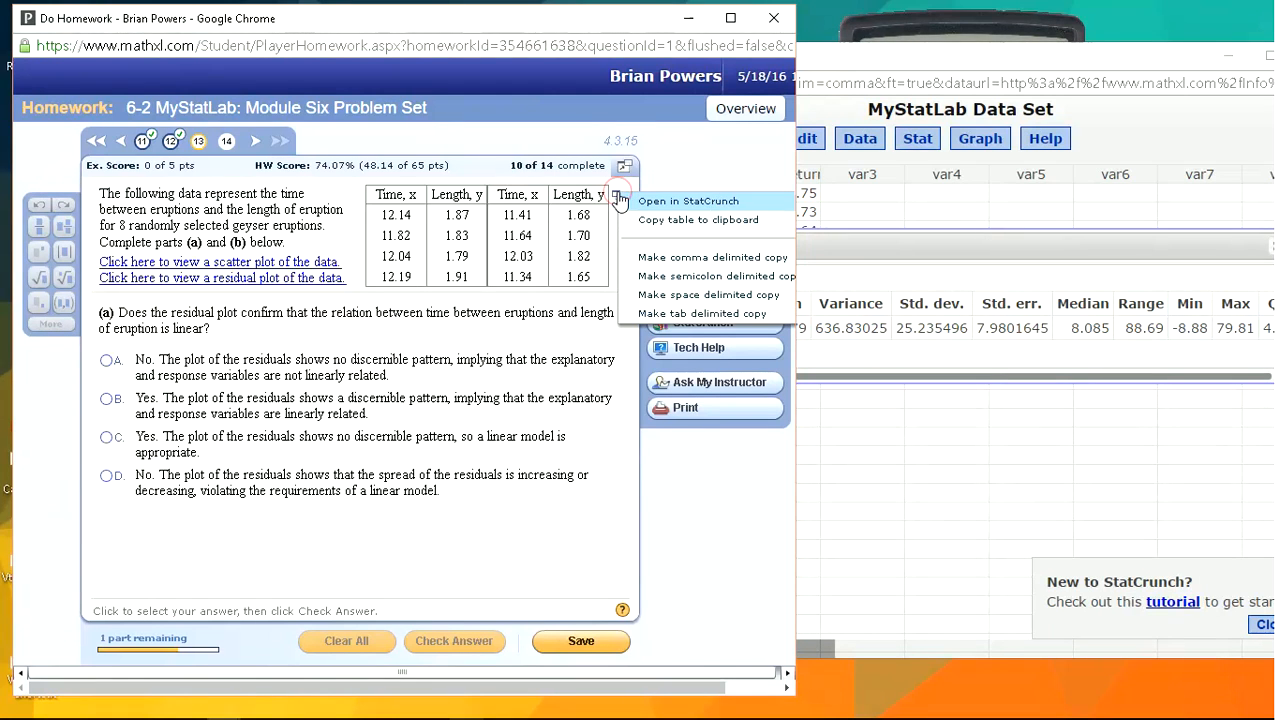
click(674, 203)
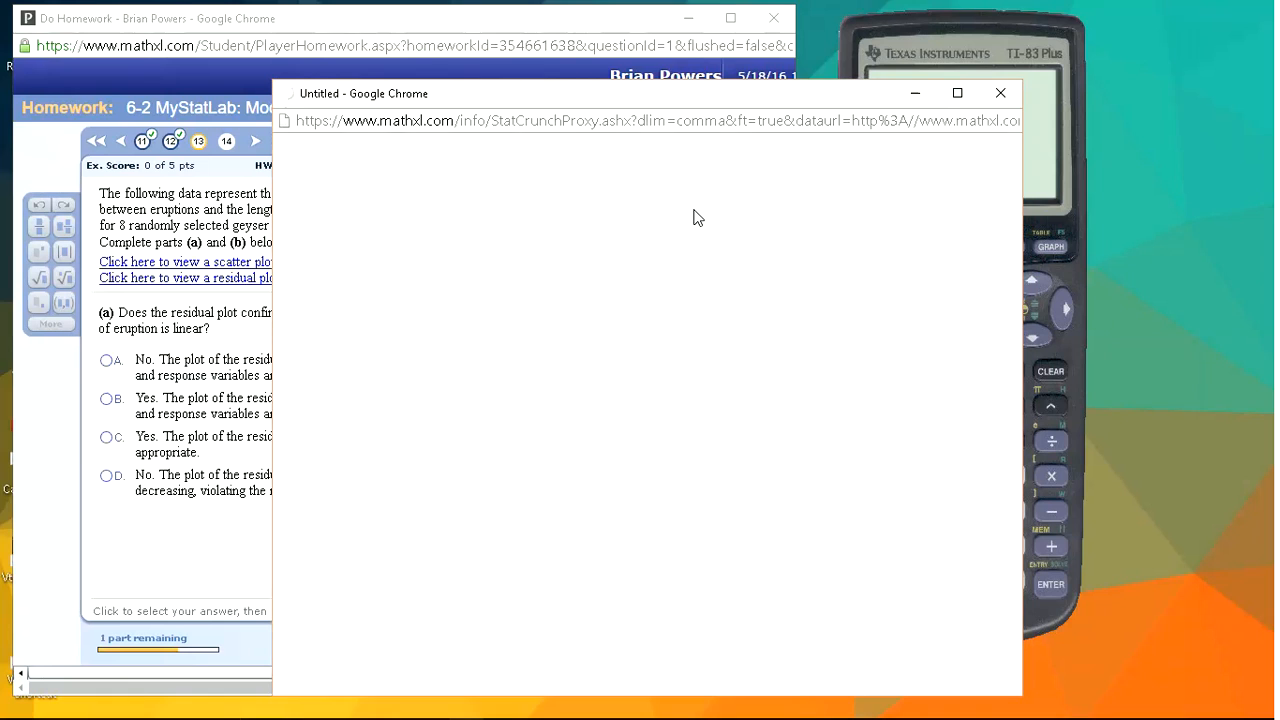
drag(648, 103, 868, 62)
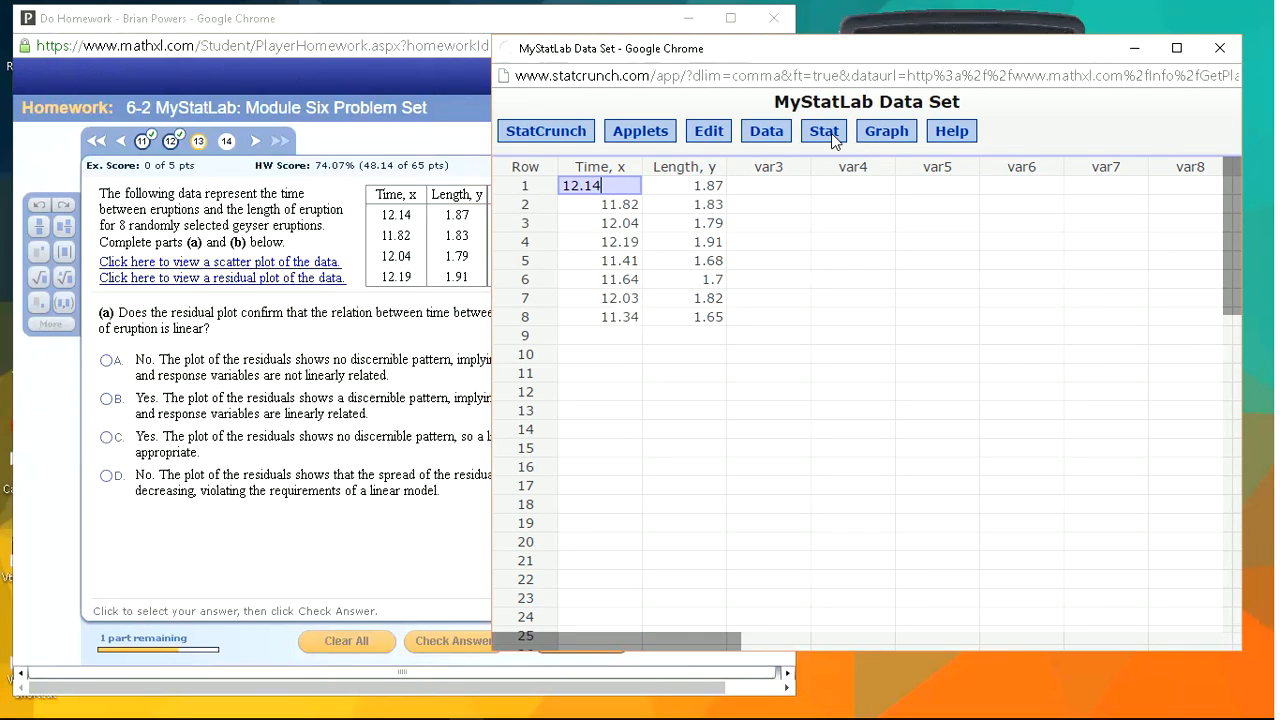
click(824, 133)
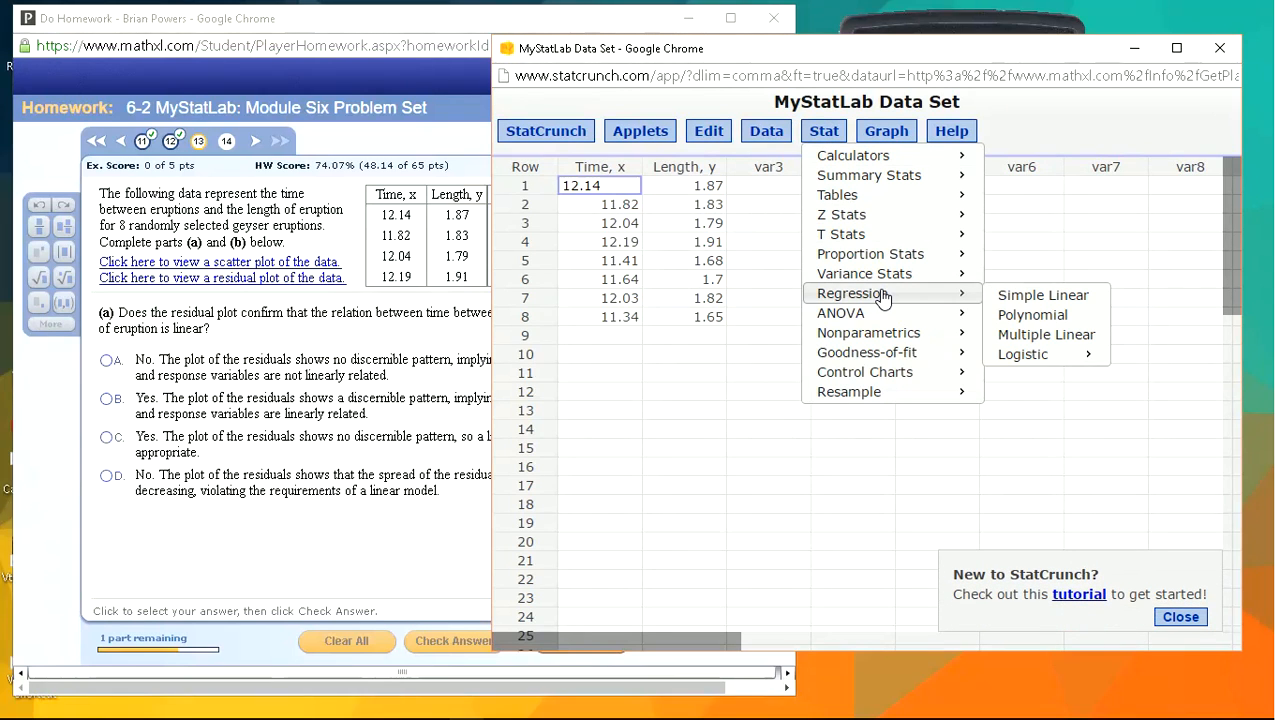
click(887, 133)
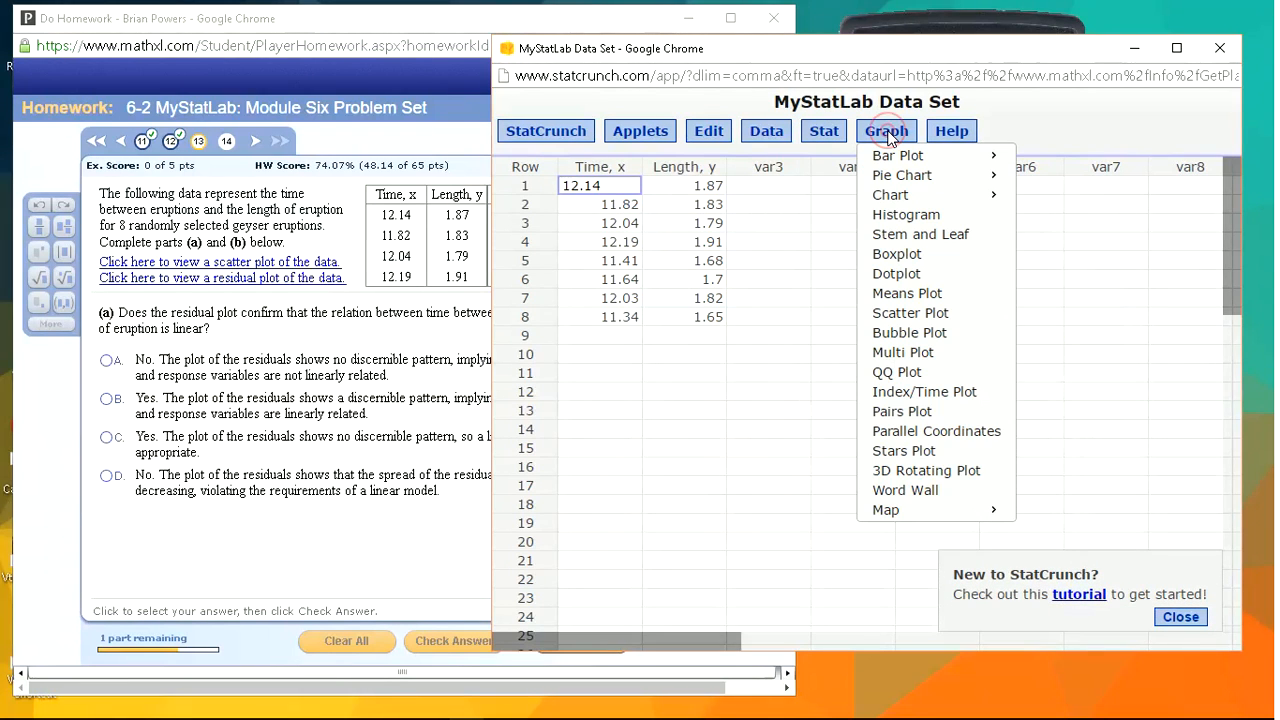
click(928, 318)
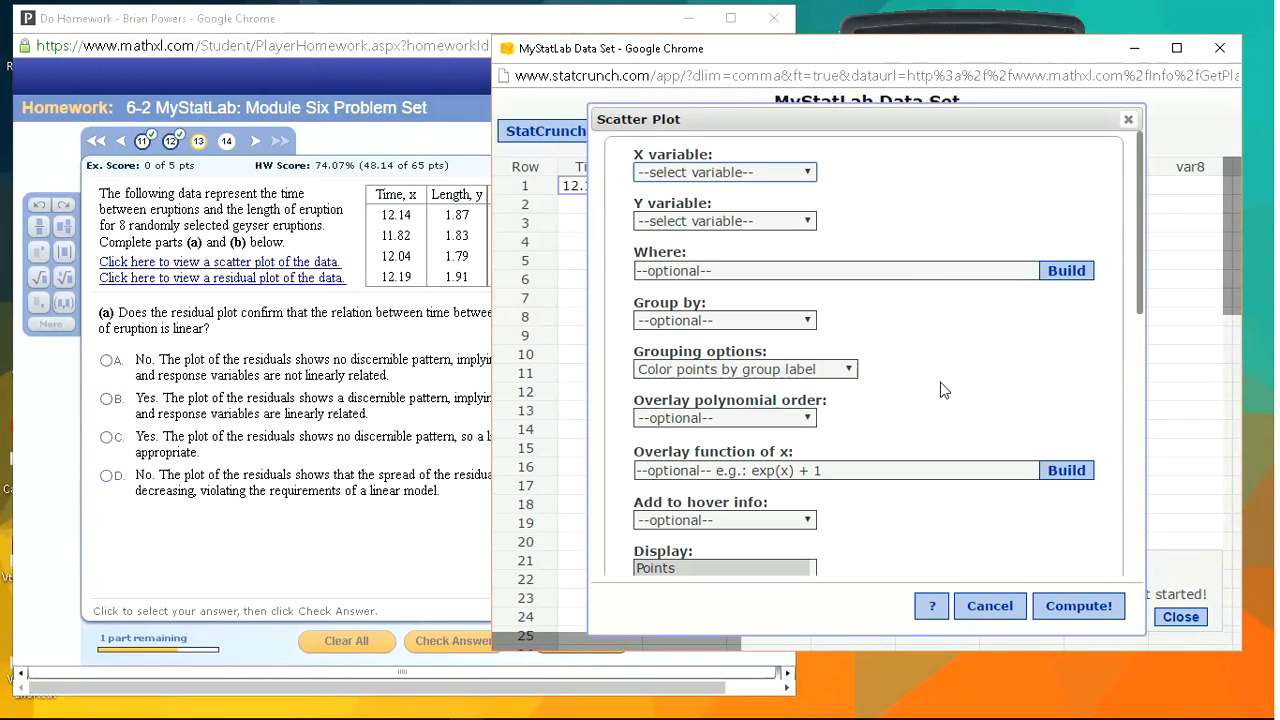
scroll(942, 381, down, 8)
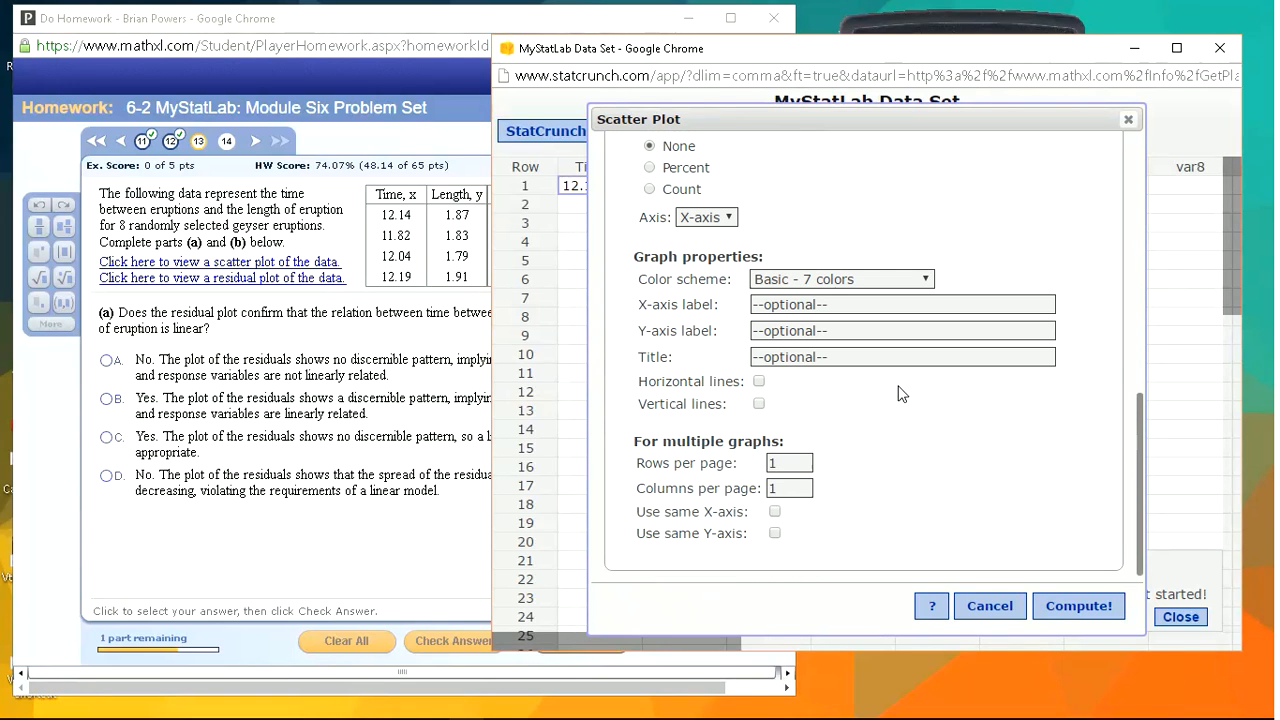
scroll(967, 302, up, 8)
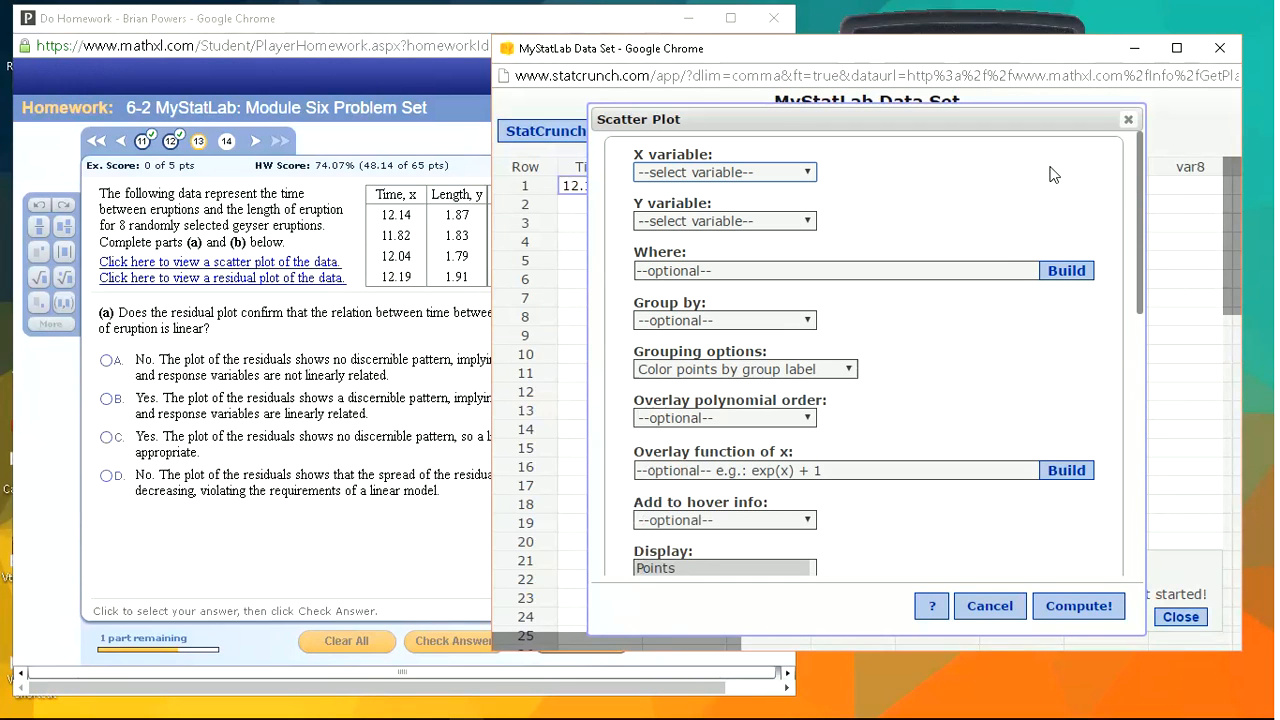
click(1128, 120)
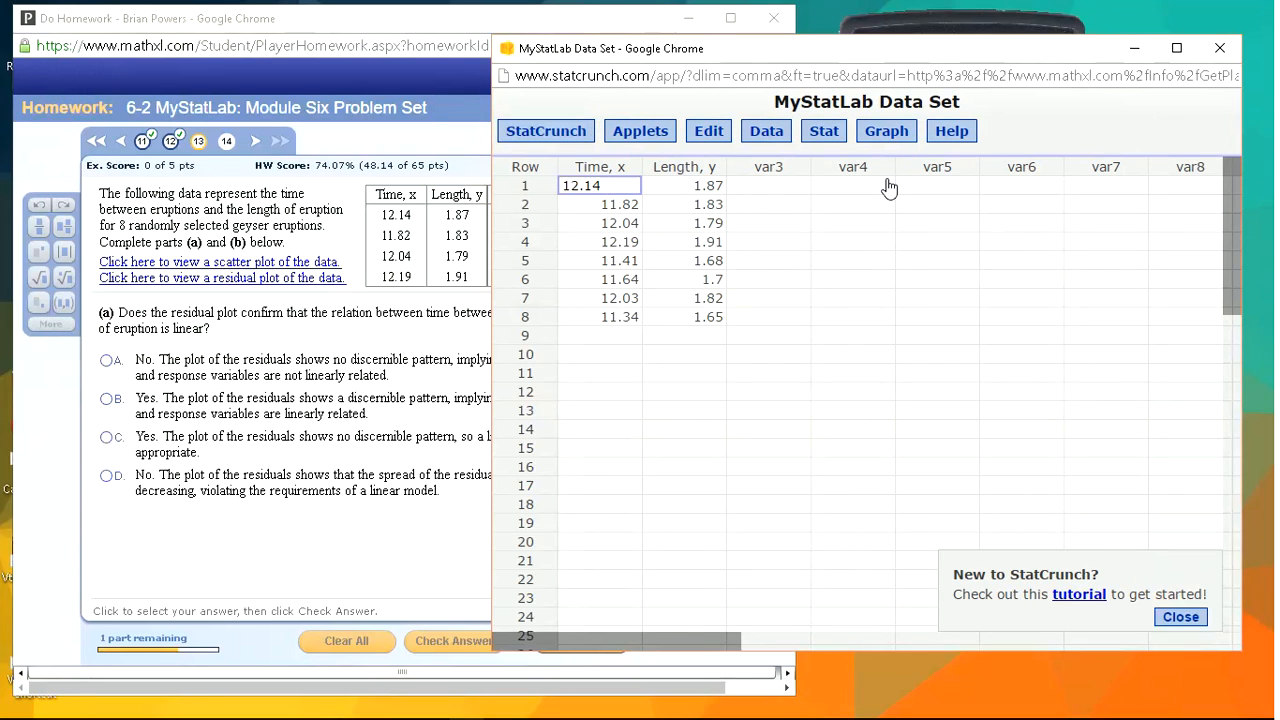
Step: Start a simple linear regression with "Time, x" as the X variable and "Length, y" as the Y variable
click(830, 138)
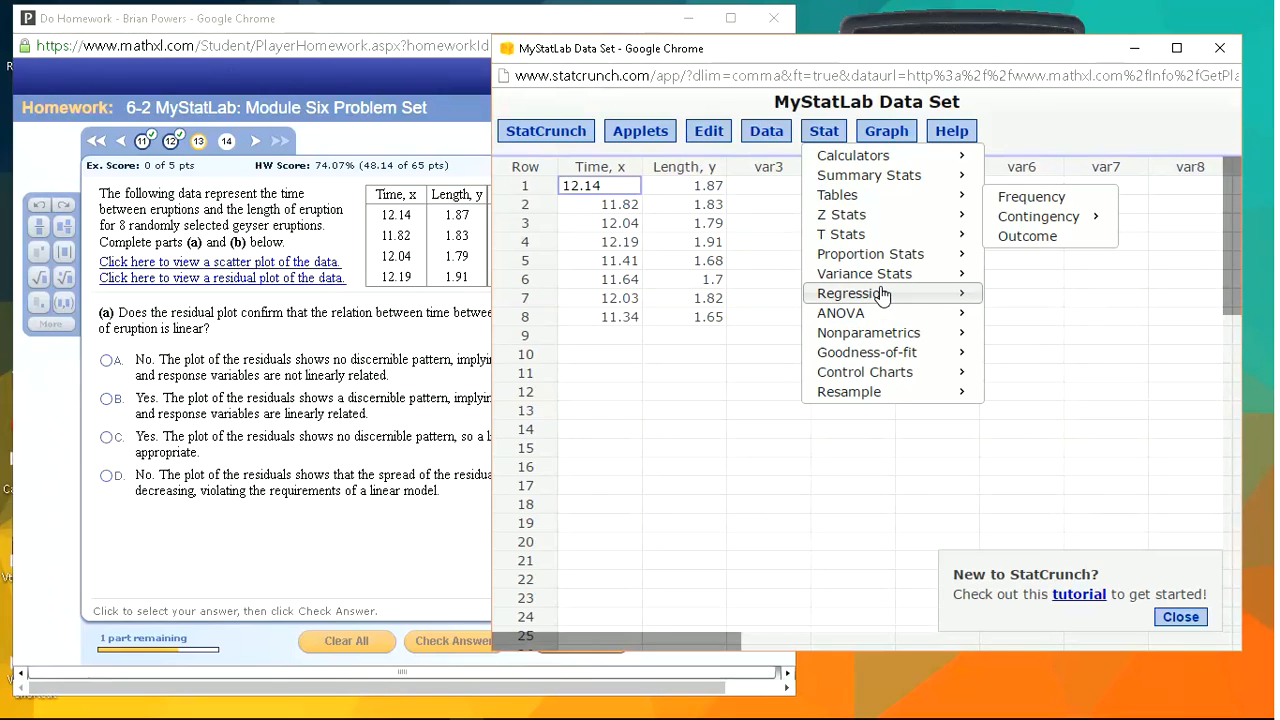
mouse_move(882, 293)
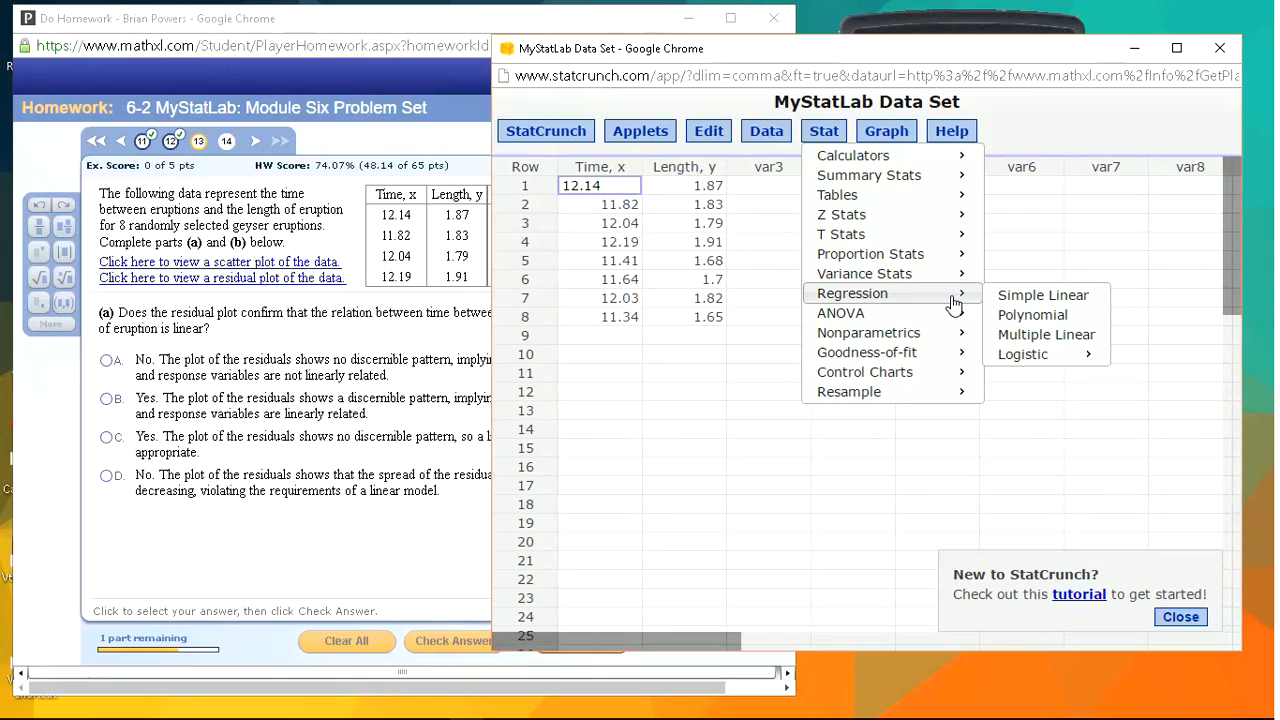
click(1038, 302)
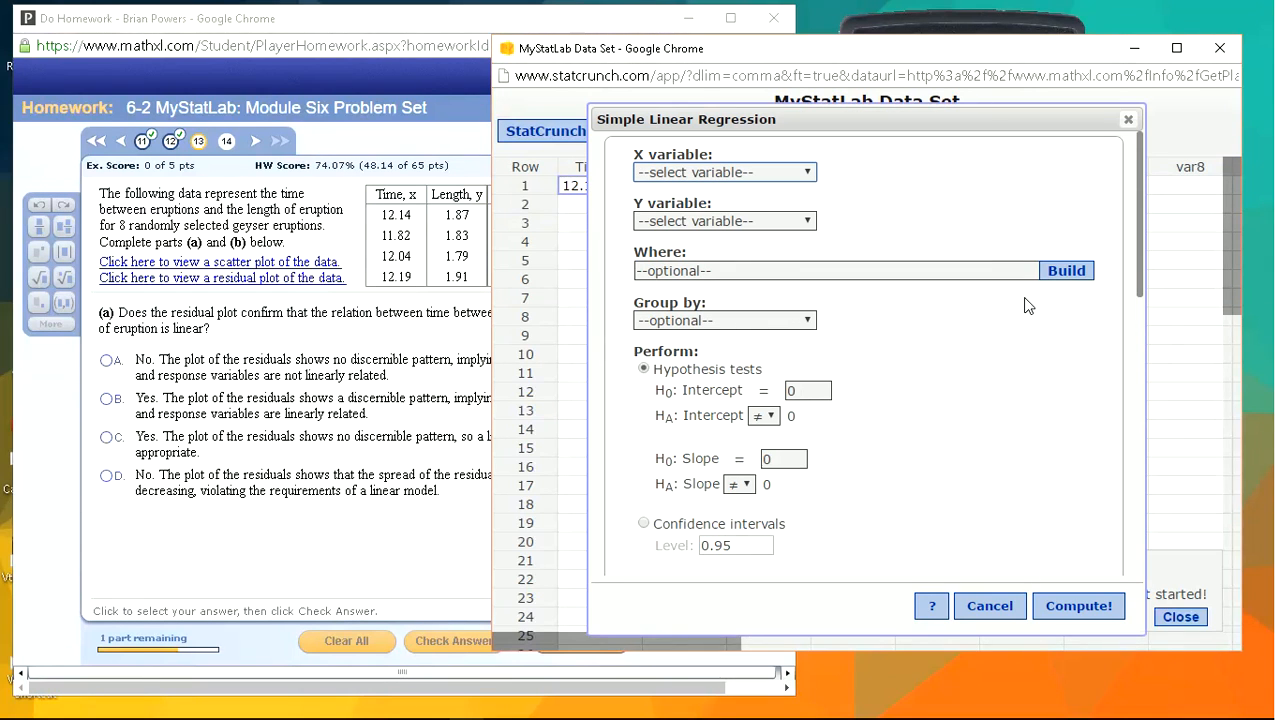
scroll(880, 366, down, 5)
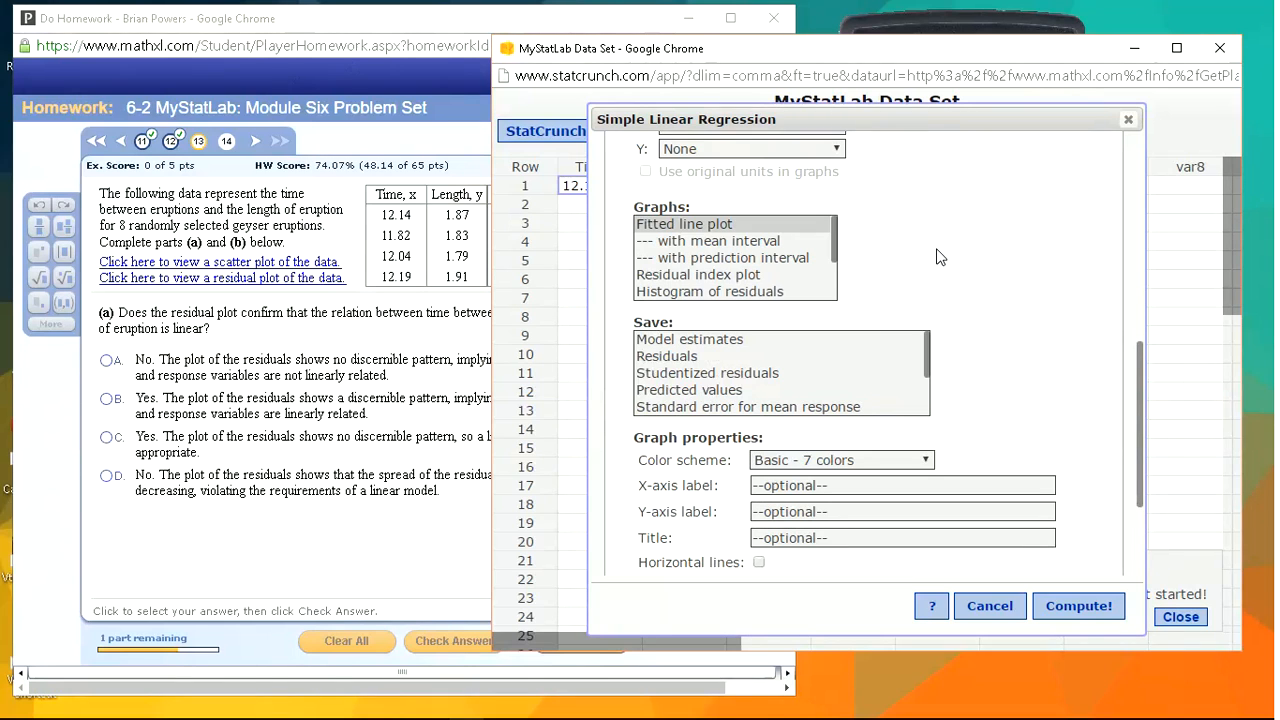
scroll(953, 260, up, 5)
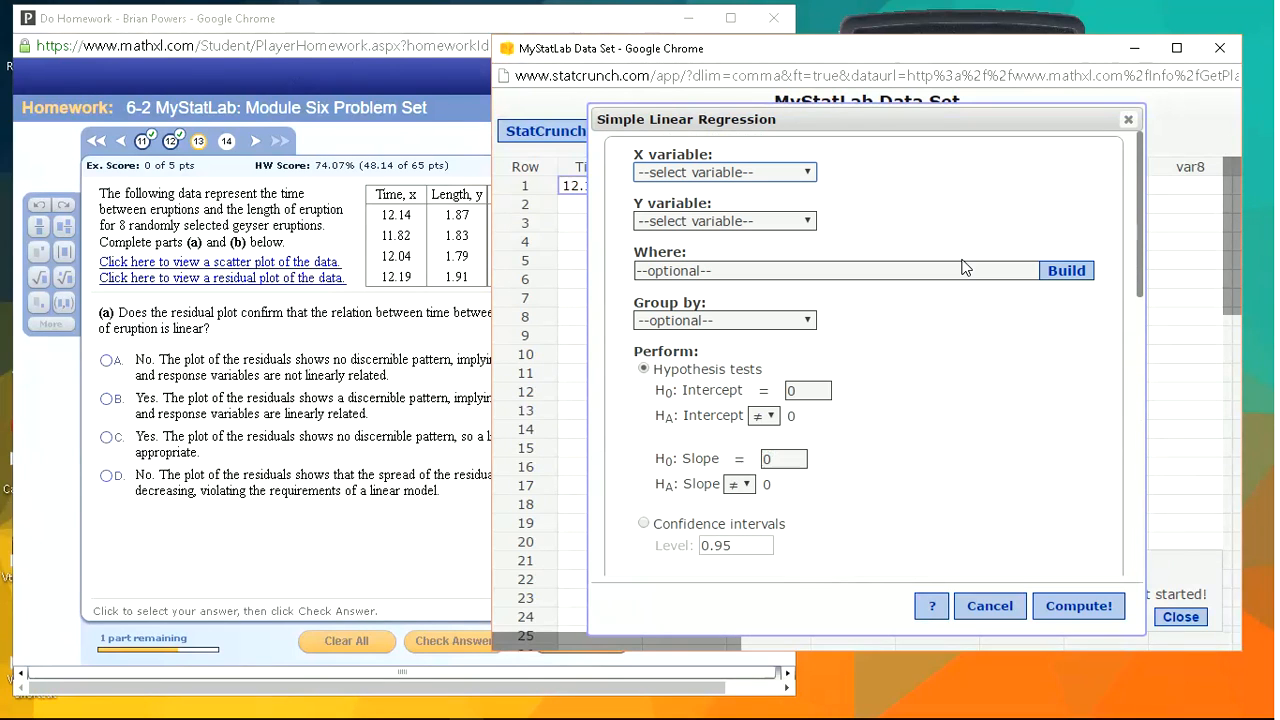
click(744, 174)
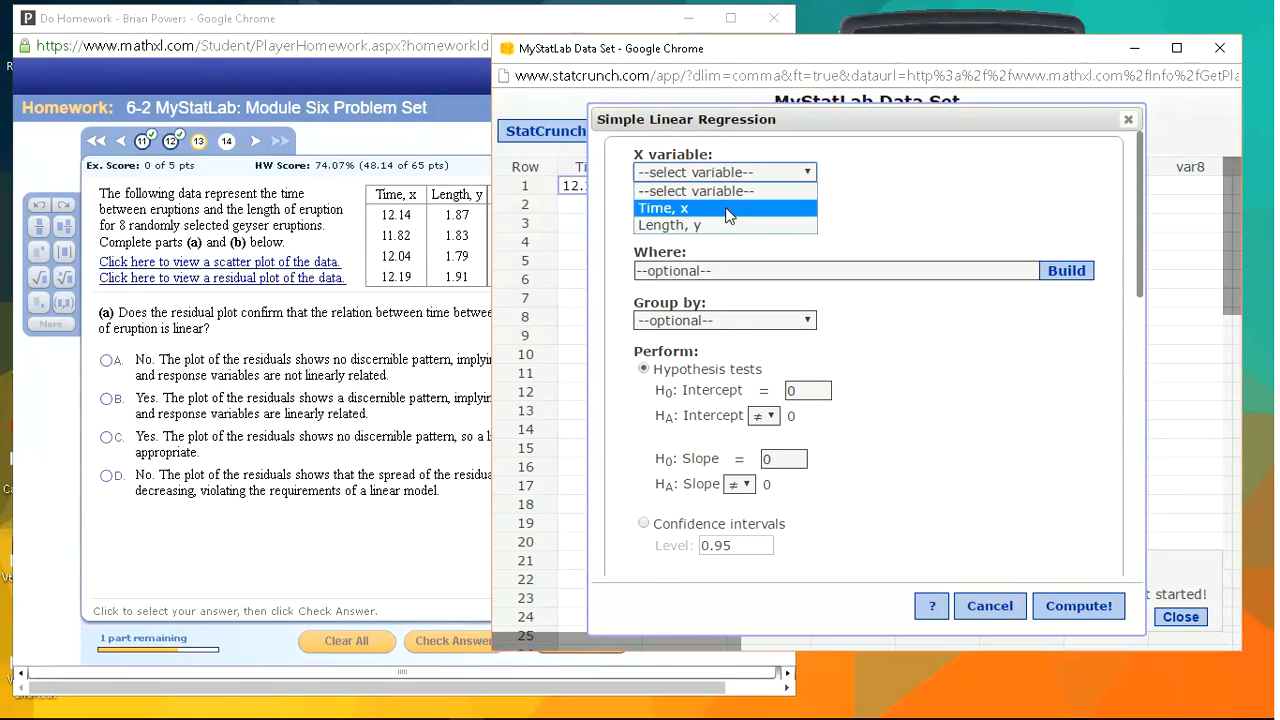
click(715, 208)
click(695, 221)
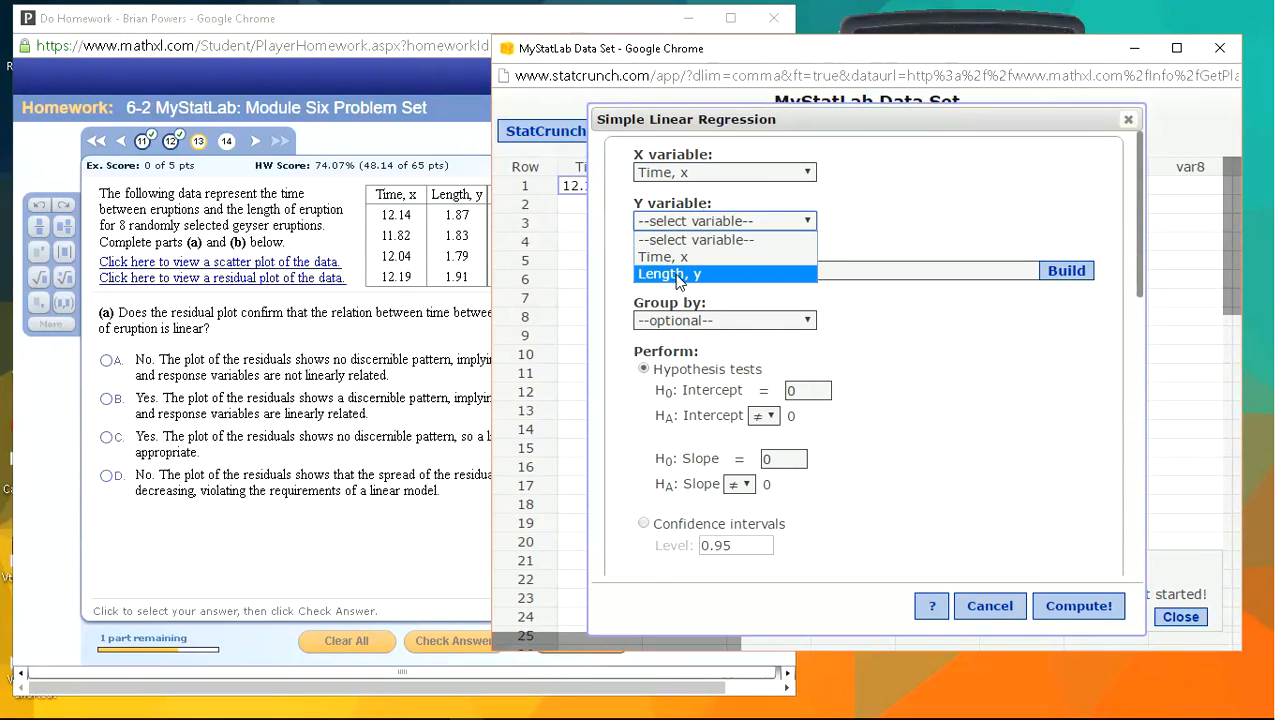
click(672, 275)
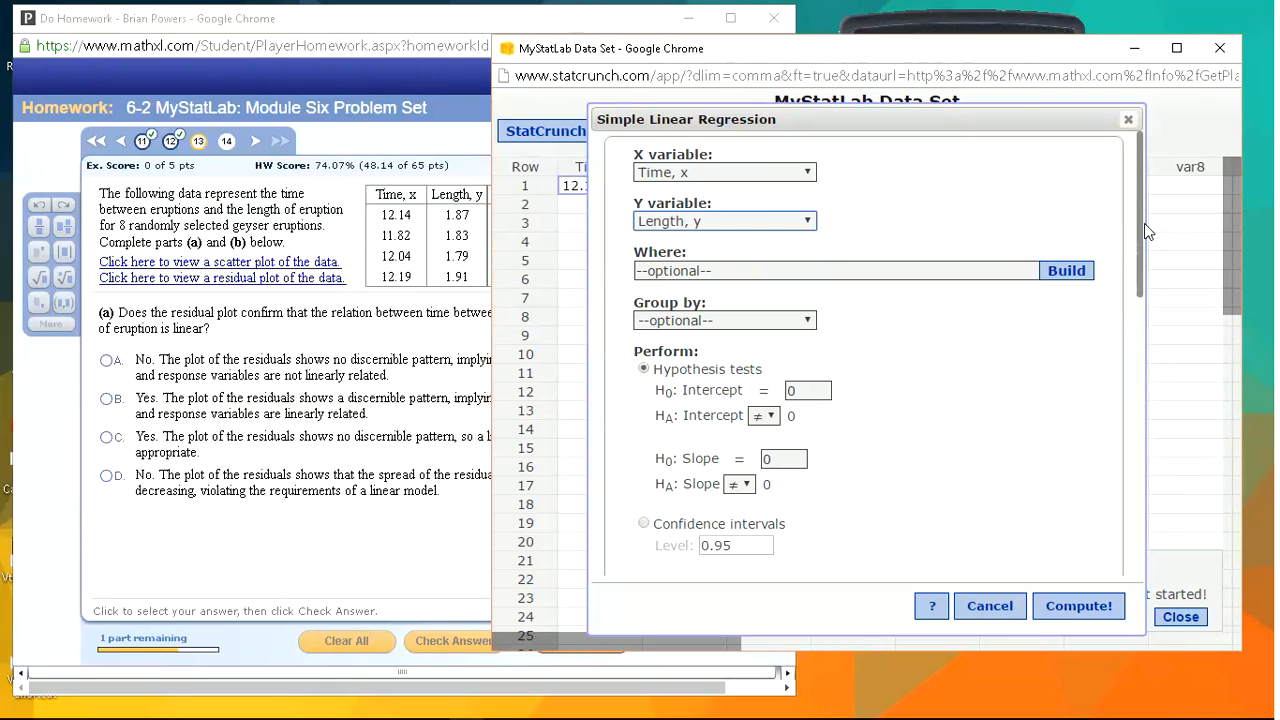
Step: Choose both the fitted line plot and "Residuals vs. X-values" as the regression graphs and compute the results
drag(1136, 226, 1177, 416)
click(672, 285)
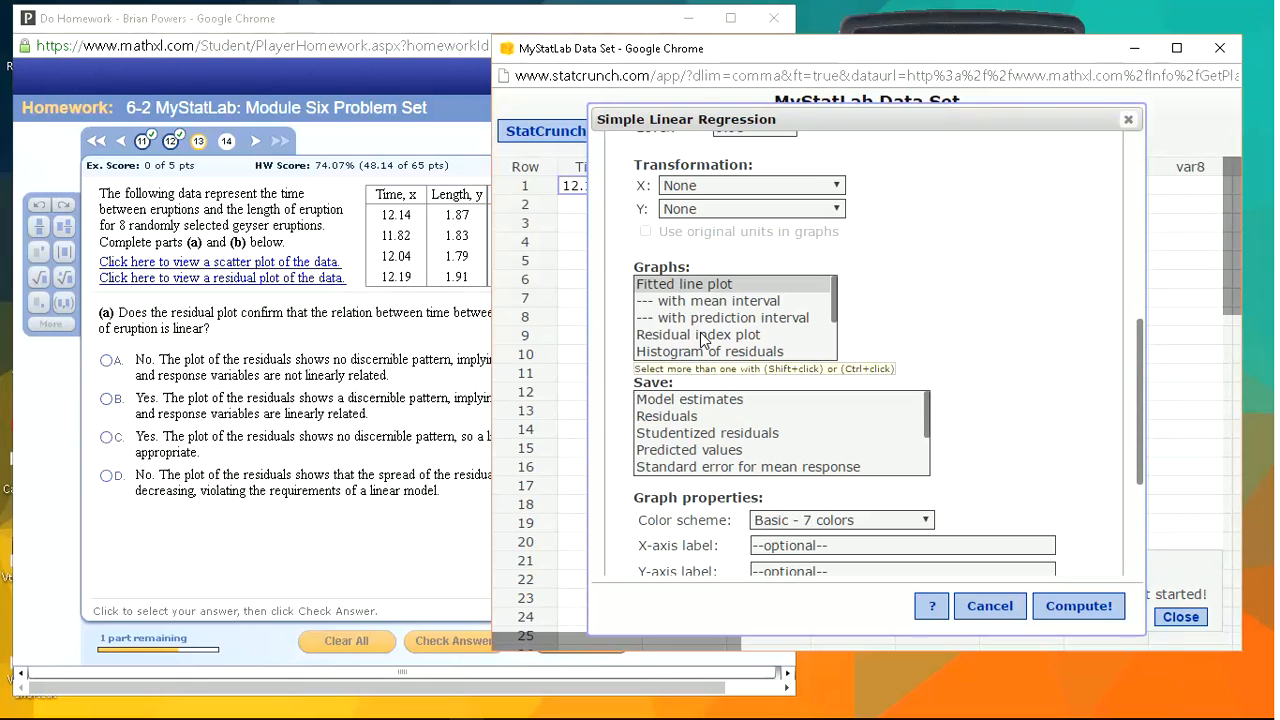
click(680, 339)
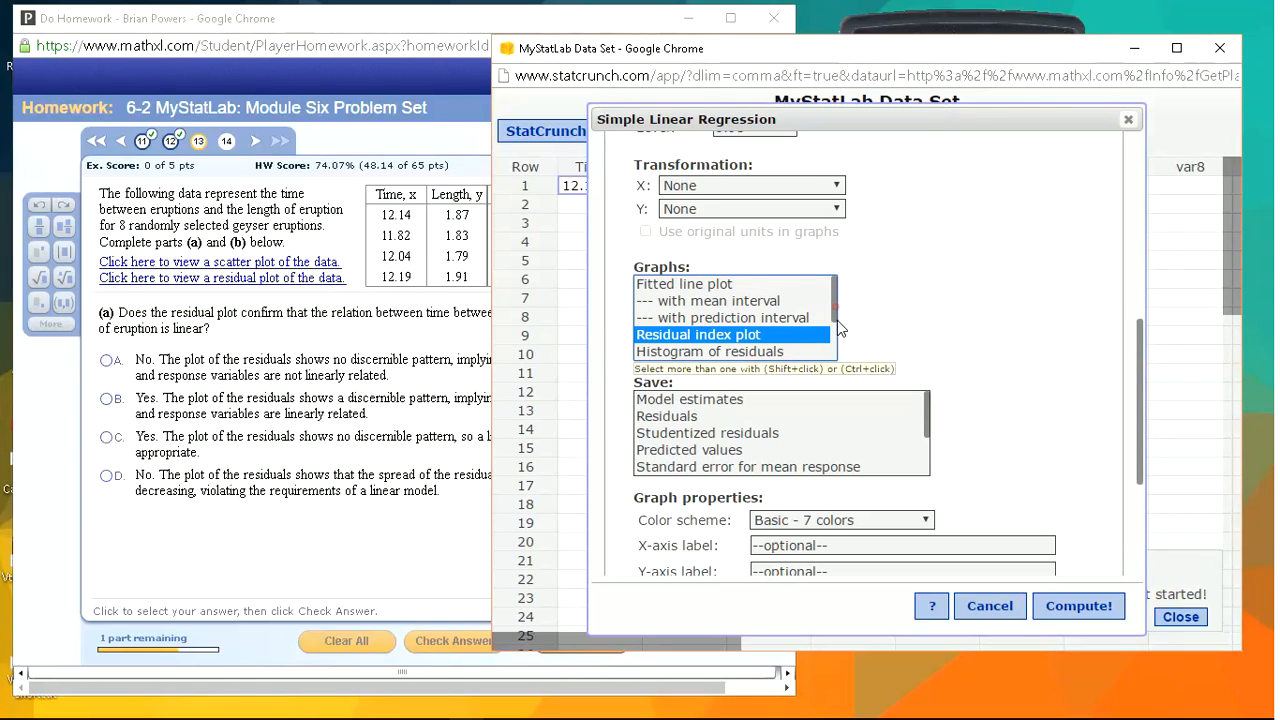
drag(835, 307, 839, 342)
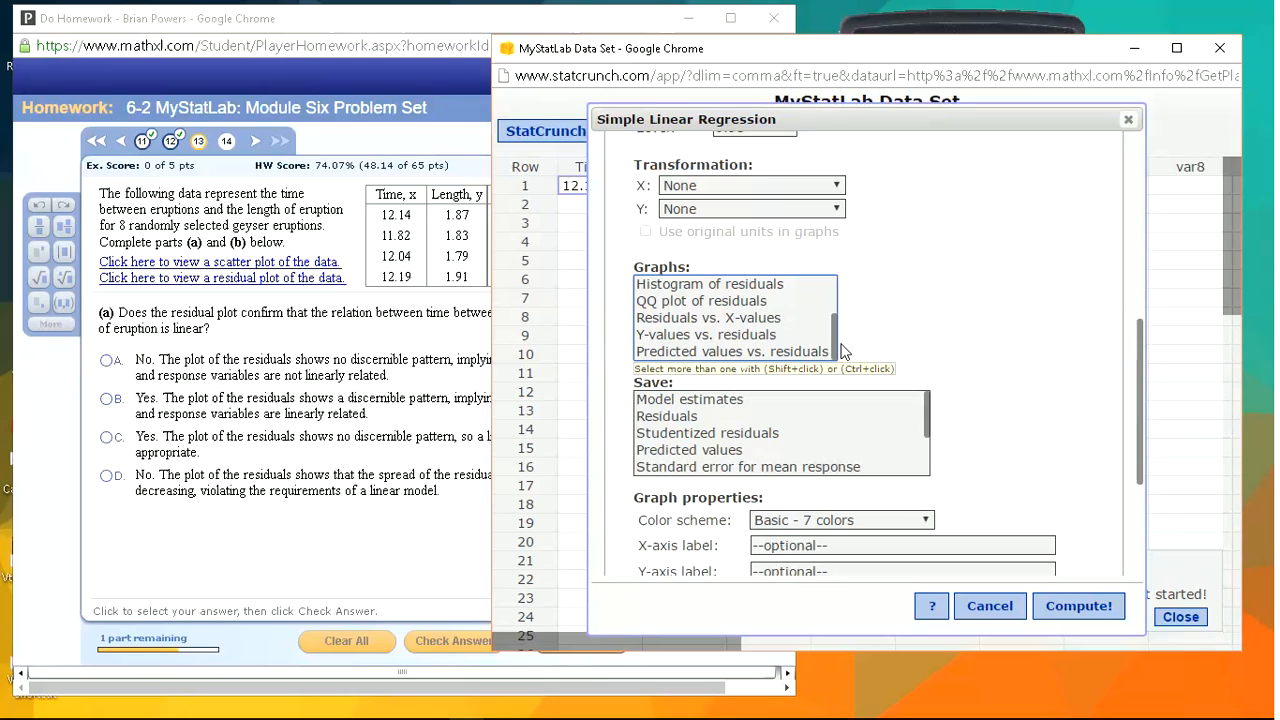
click(712, 318)
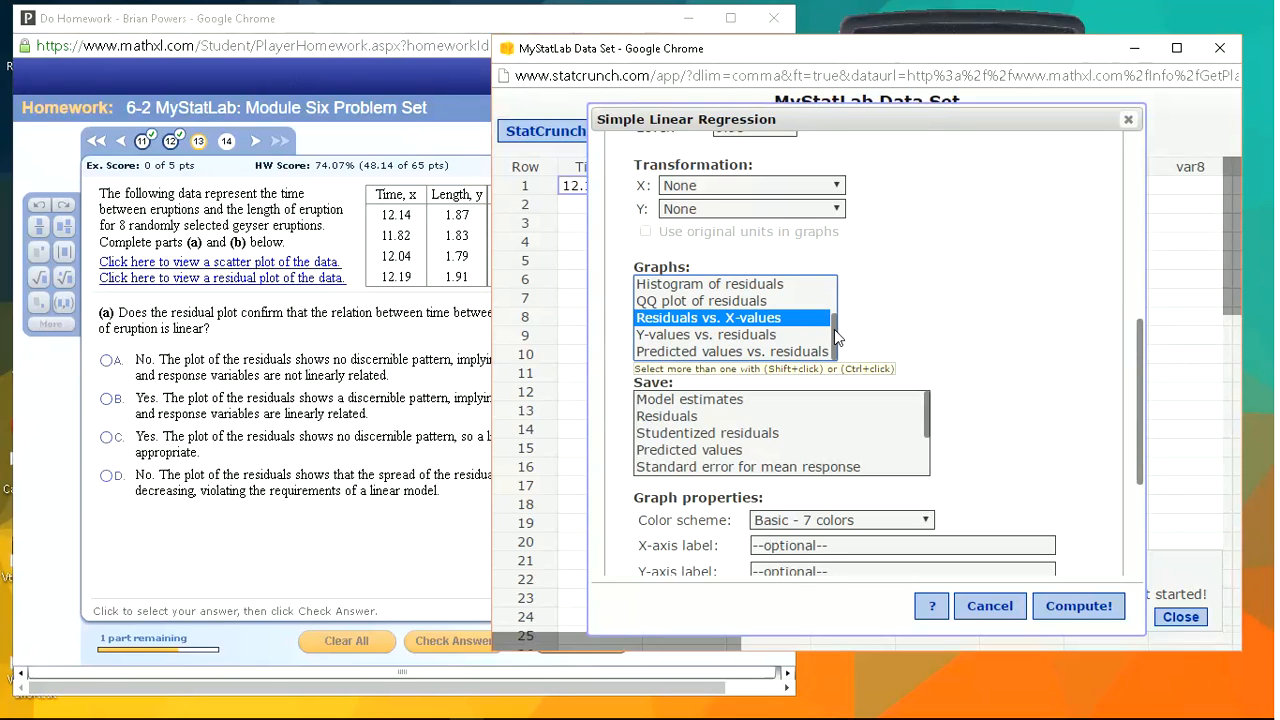
mouse_move(836, 334)
mouse_down()
mouse_move(833, 304)
mouse_move(838, 348)
mouse_up()
mouse_move(833, 325)
mouse_down()
mouse_move(832, 286)
mouse_move(834, 332)
mouse_up()
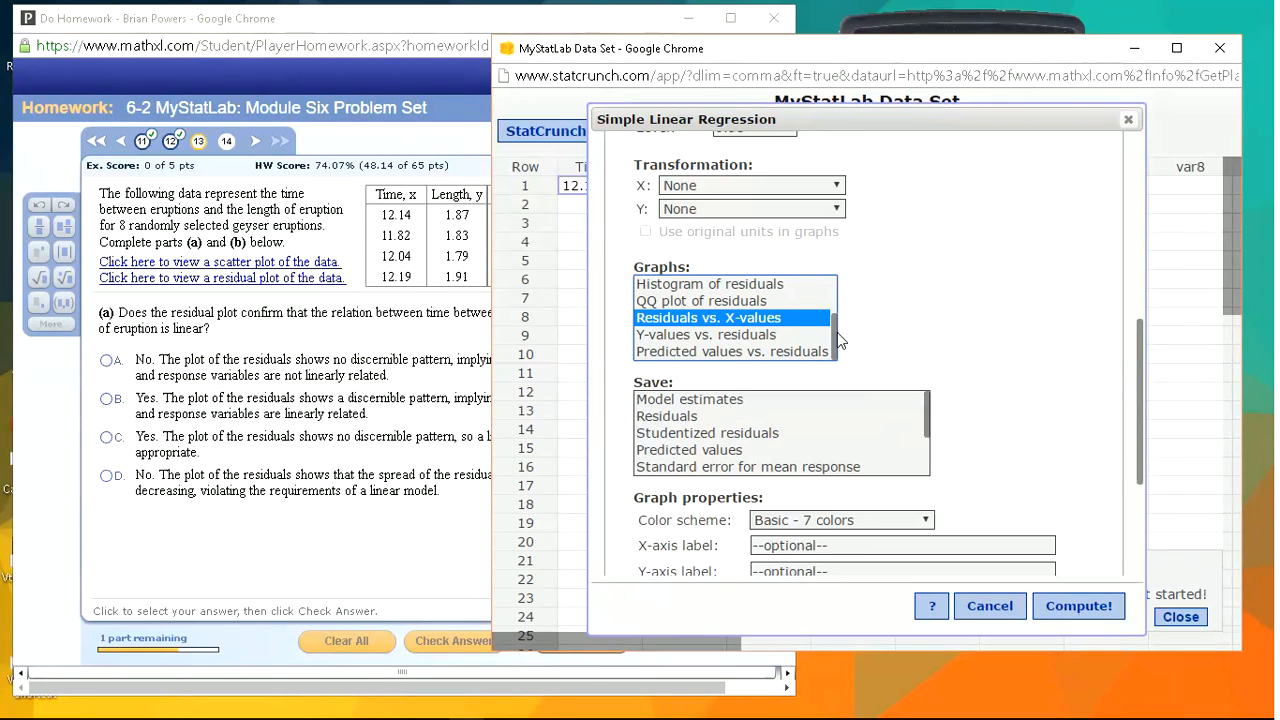
drag(833, 330, 833, 292)
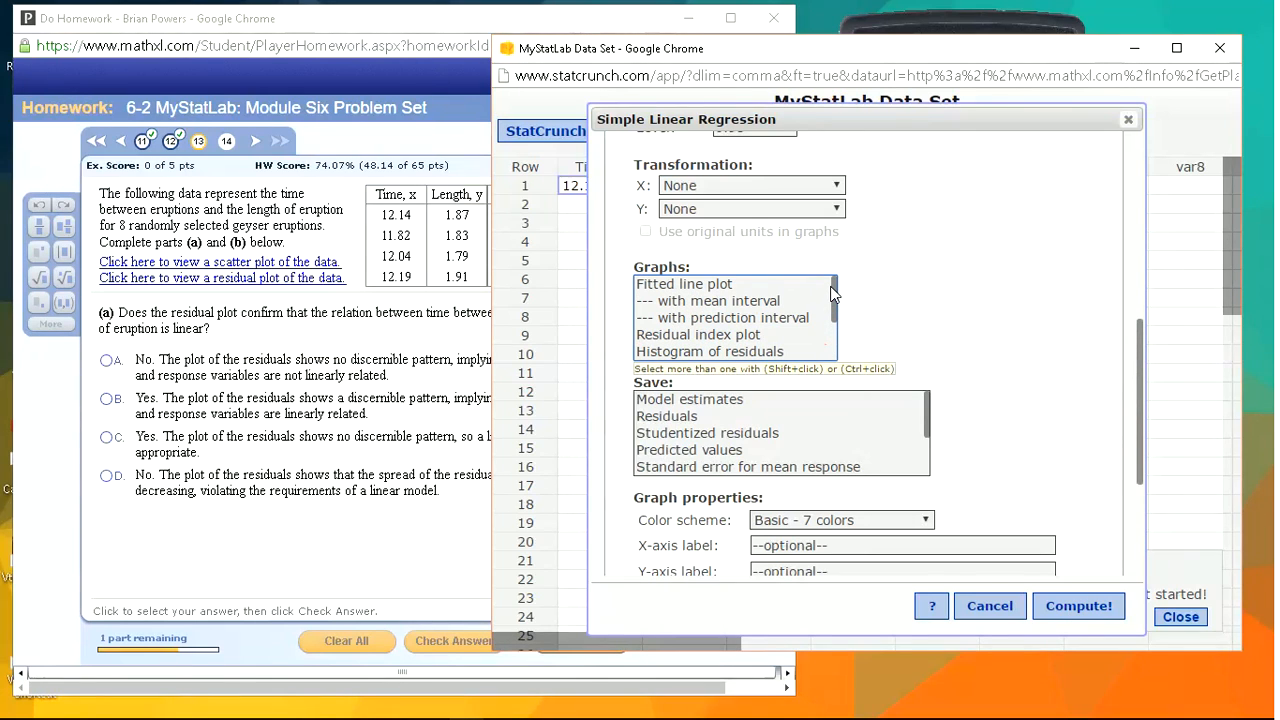
click(697, 286)
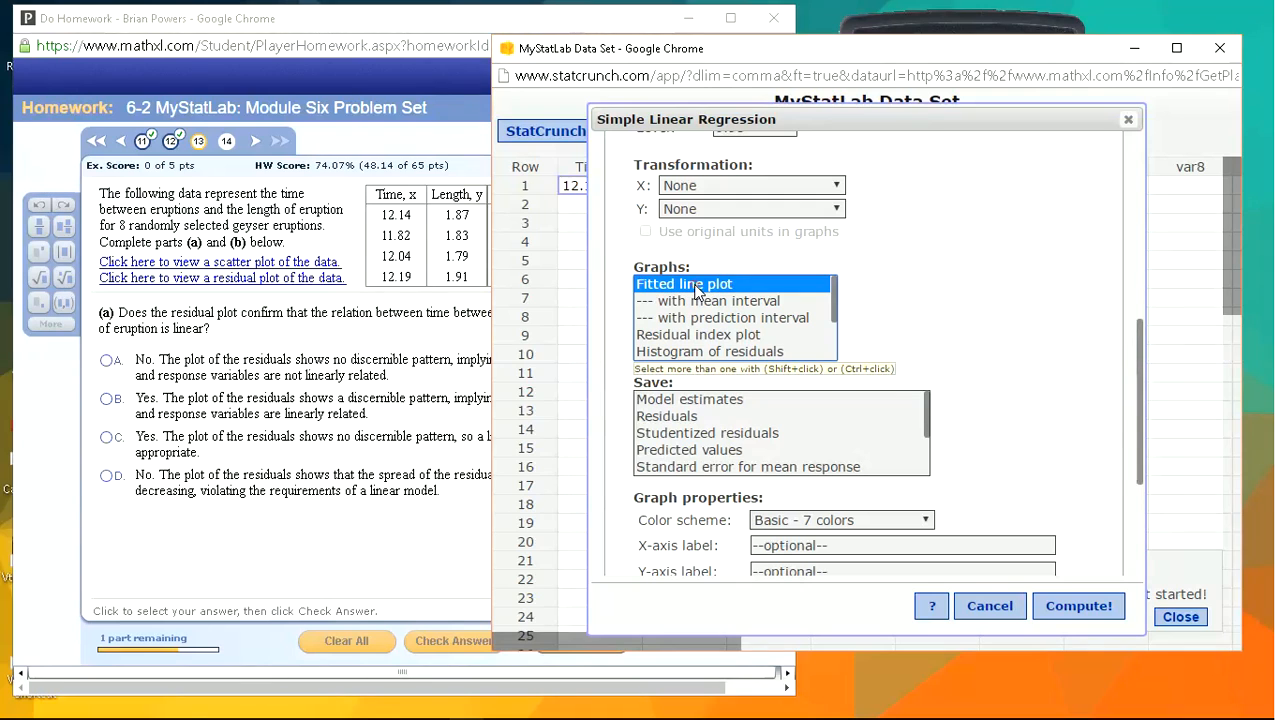
click(1080, 612)
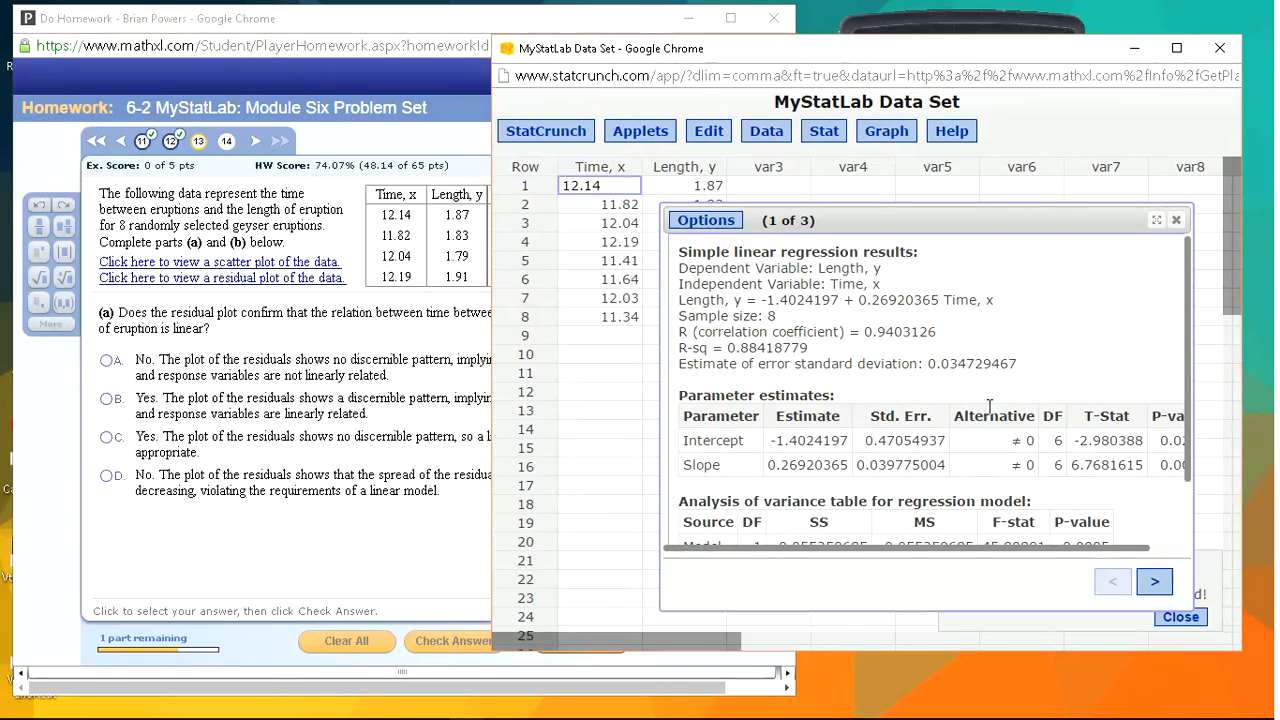
Step: Examine the fitted line plot and the residual plot in the regression results, moving the StatCrunch window clear of the question
drag(912, 220, 902, 212)
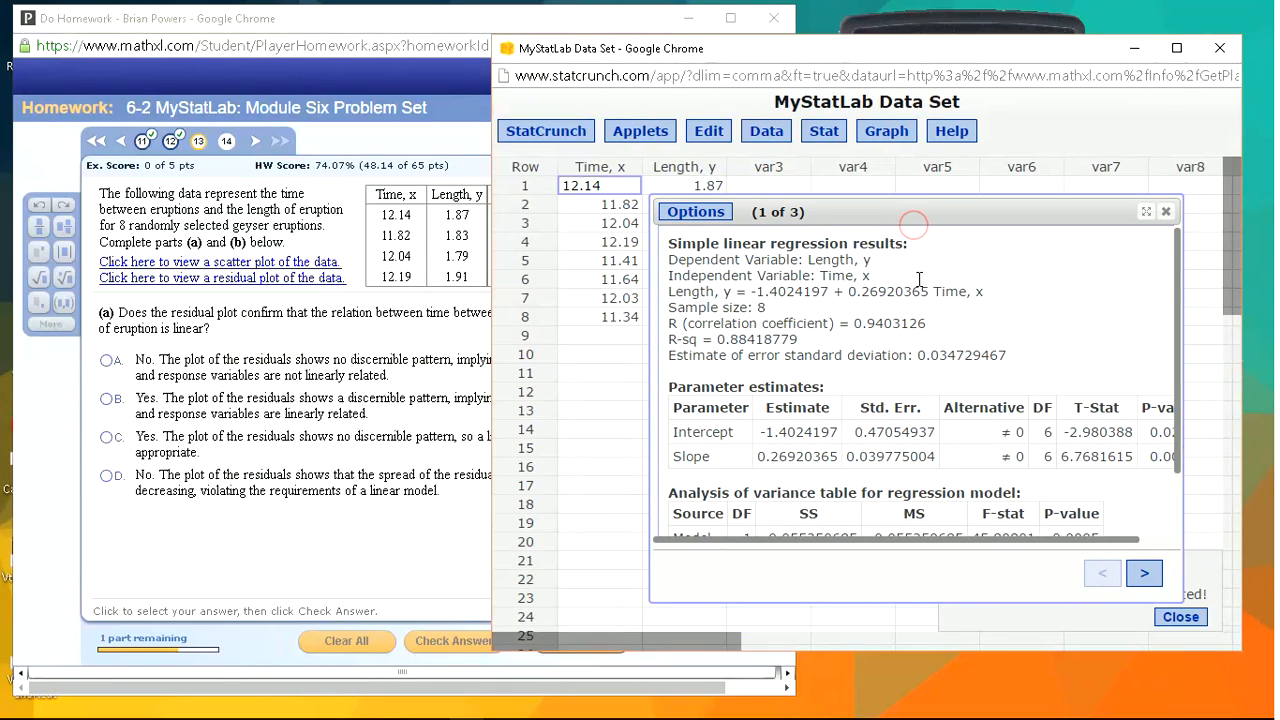
click(1144, 576)
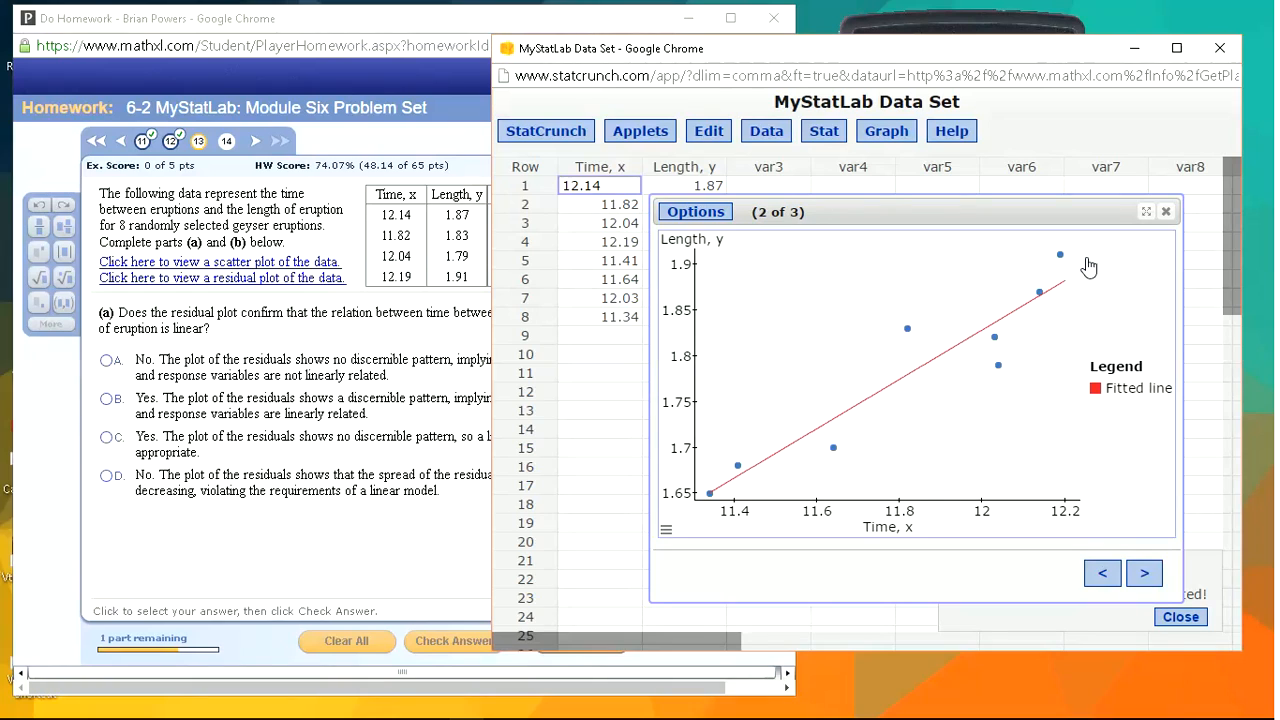
click(1145, 578)
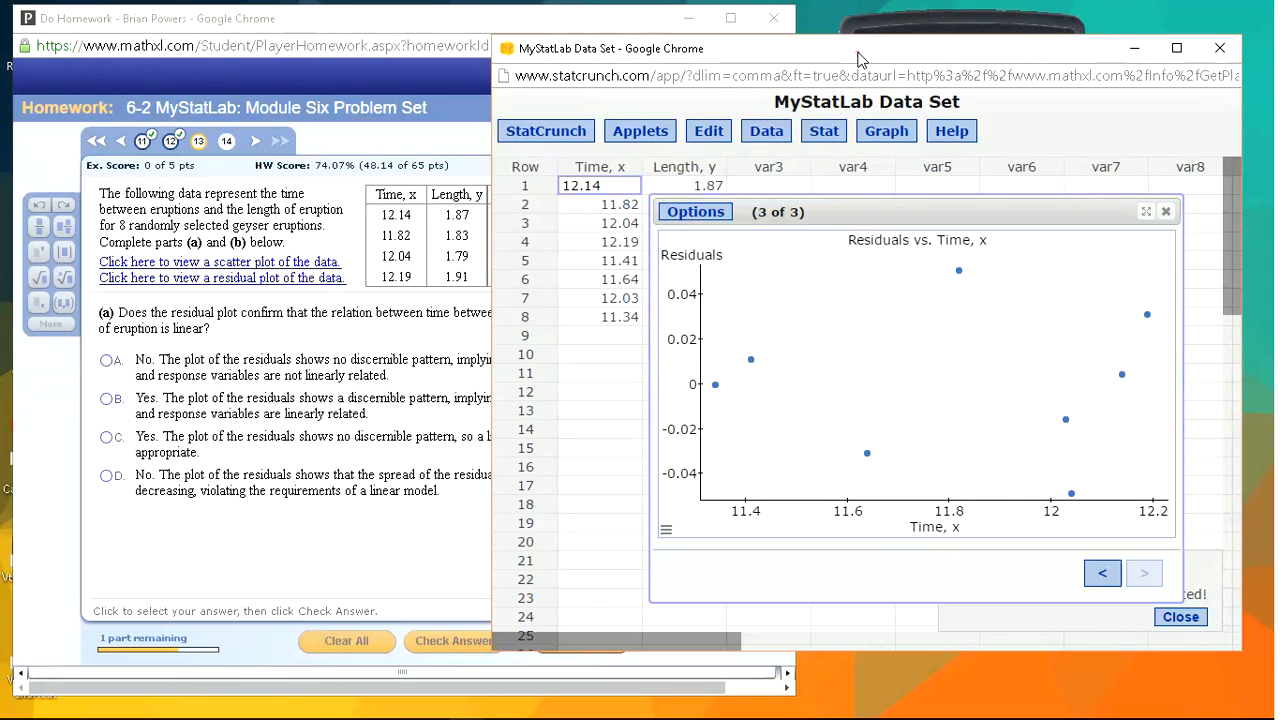
drag(857, 58, 903, 50)
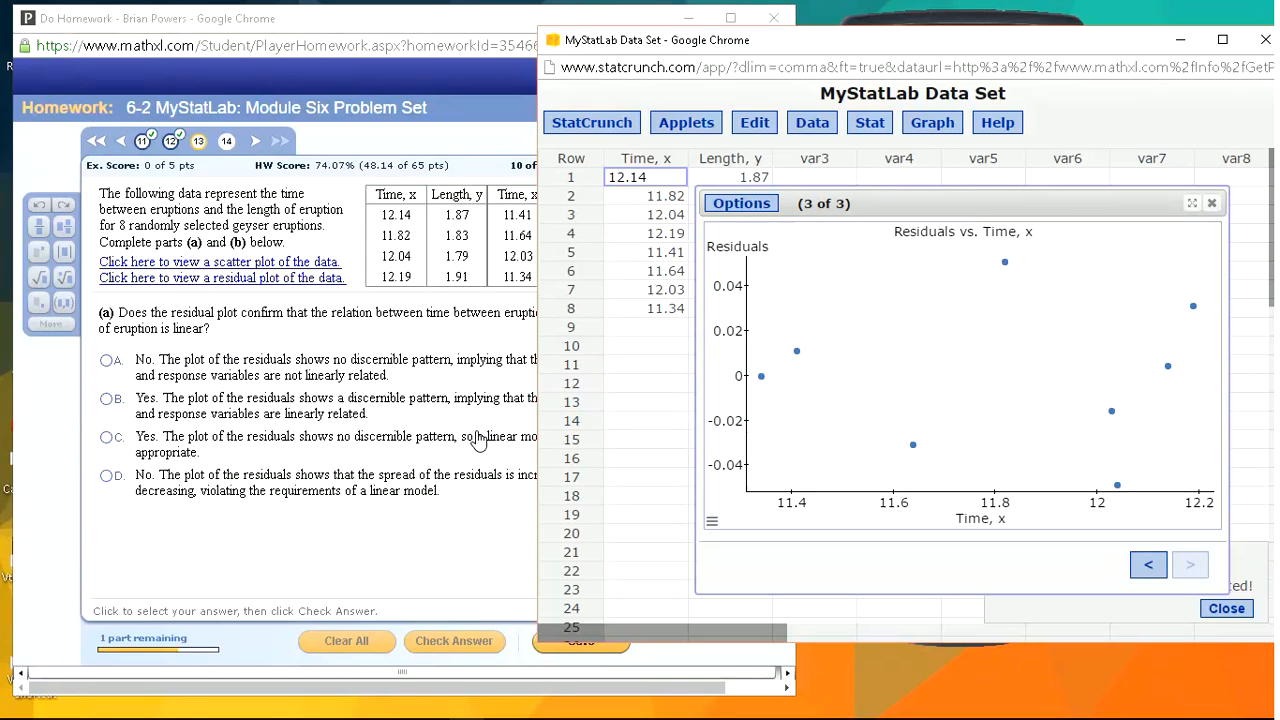
Step: Submit answer C for part (a), that the residuals show no discernible pattern so a linear model is appropriate, and continue to part (b)
click(265, 540)
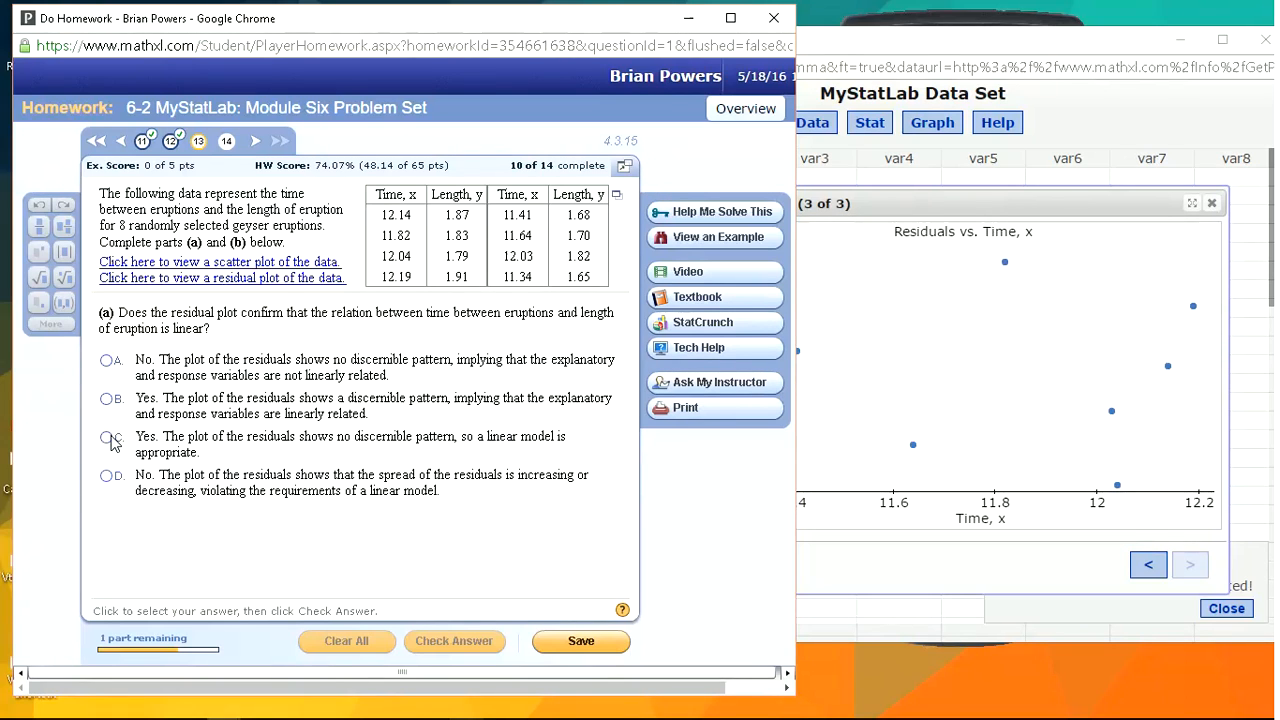
click(110, 440)
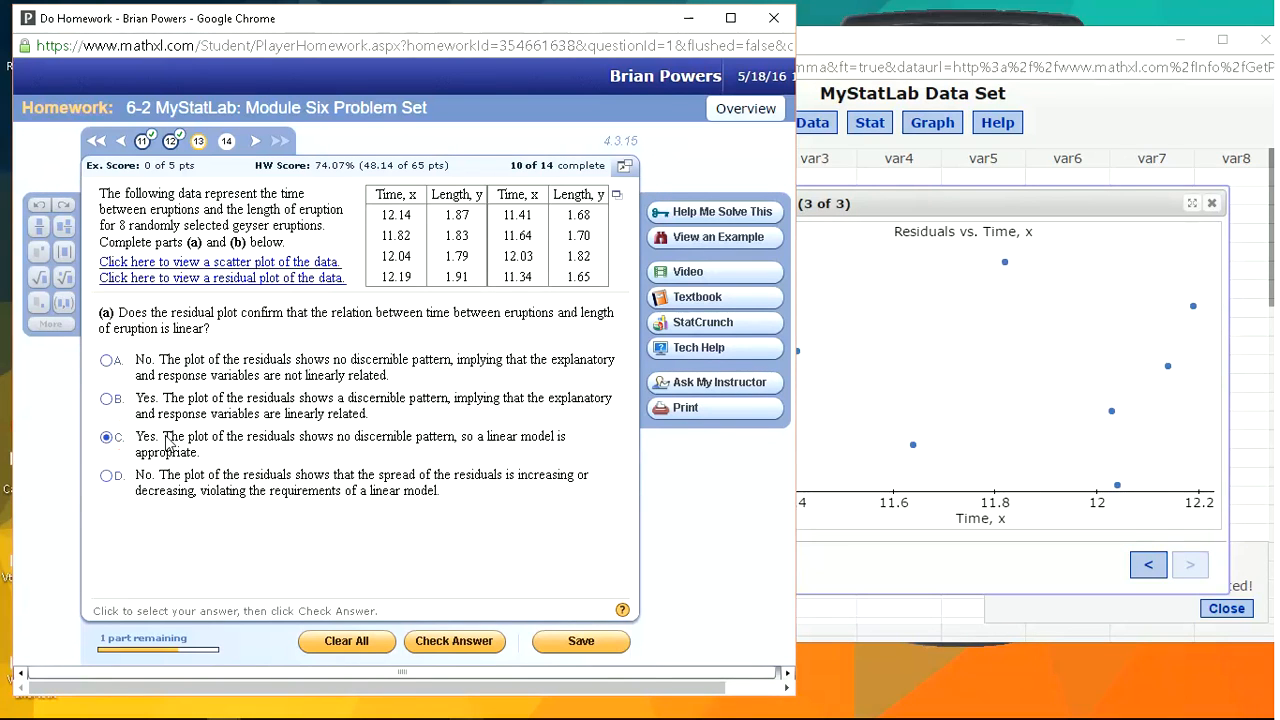
key(Return)
key(Return)
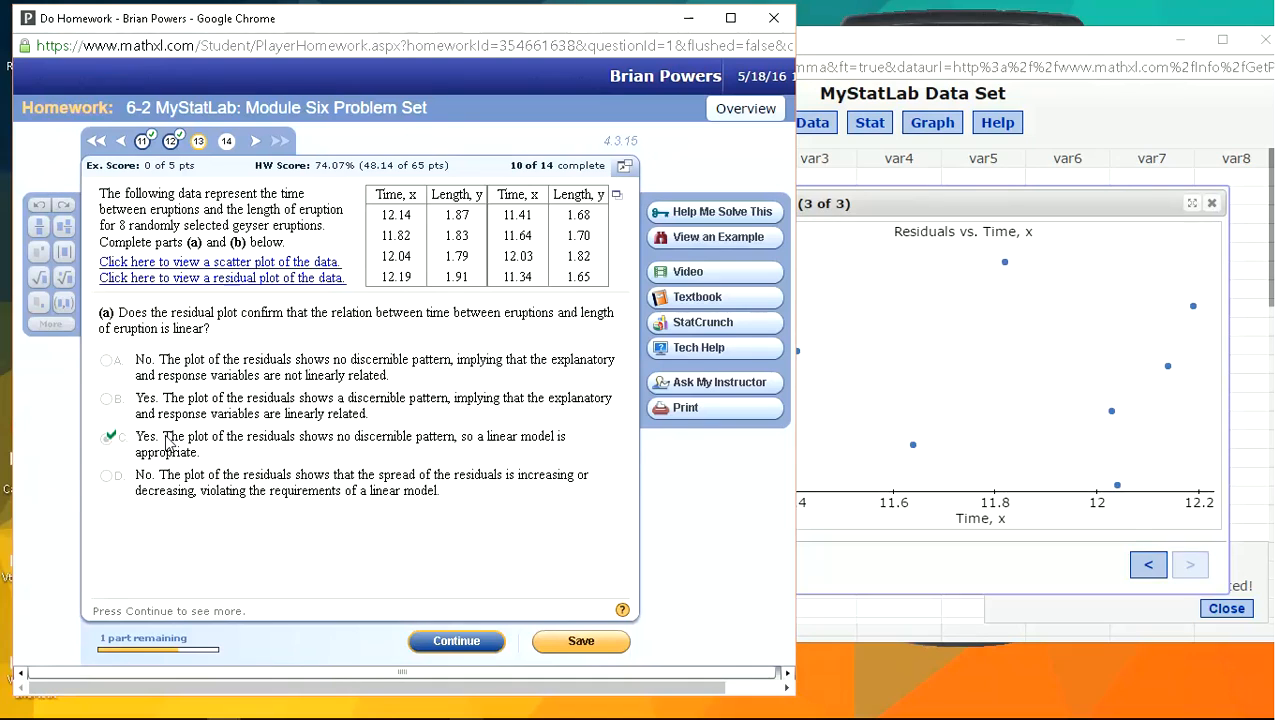
key(Return)
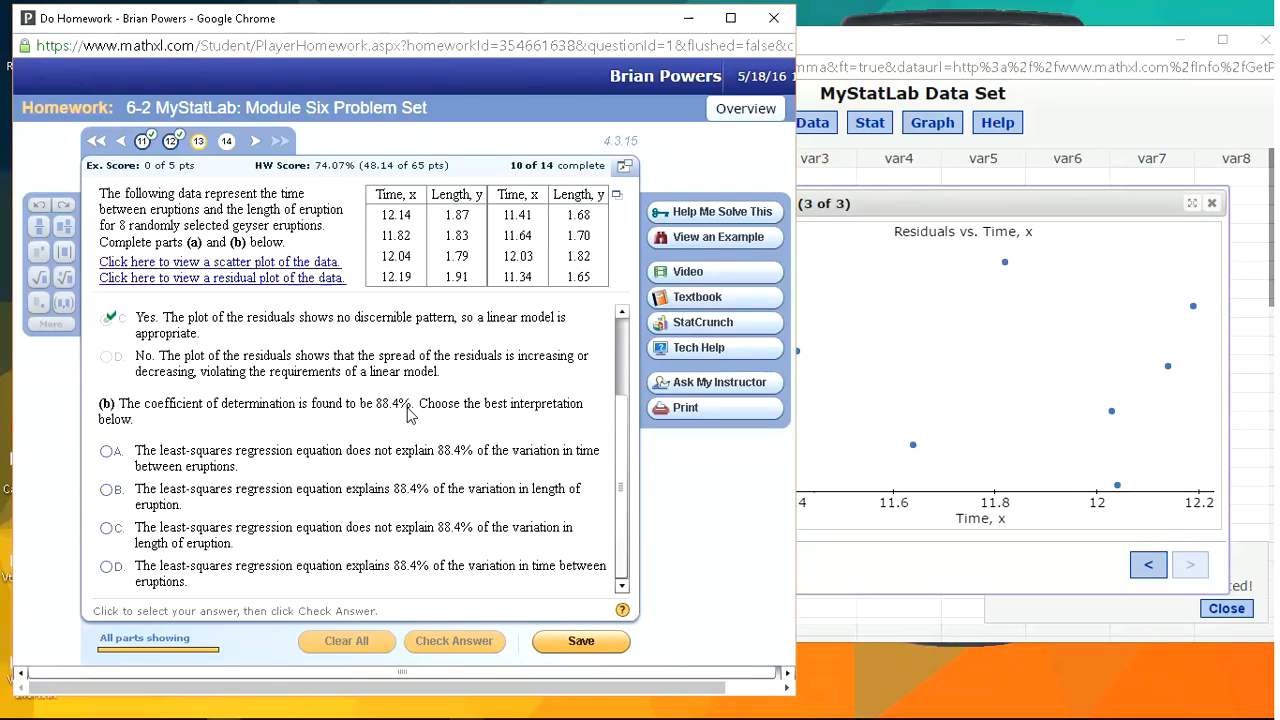
Step: Return to the regression summary in StatCrunch and compare its R-sq and correlation coefficient with the coefficient of determination in part (b)
click(836, 203)
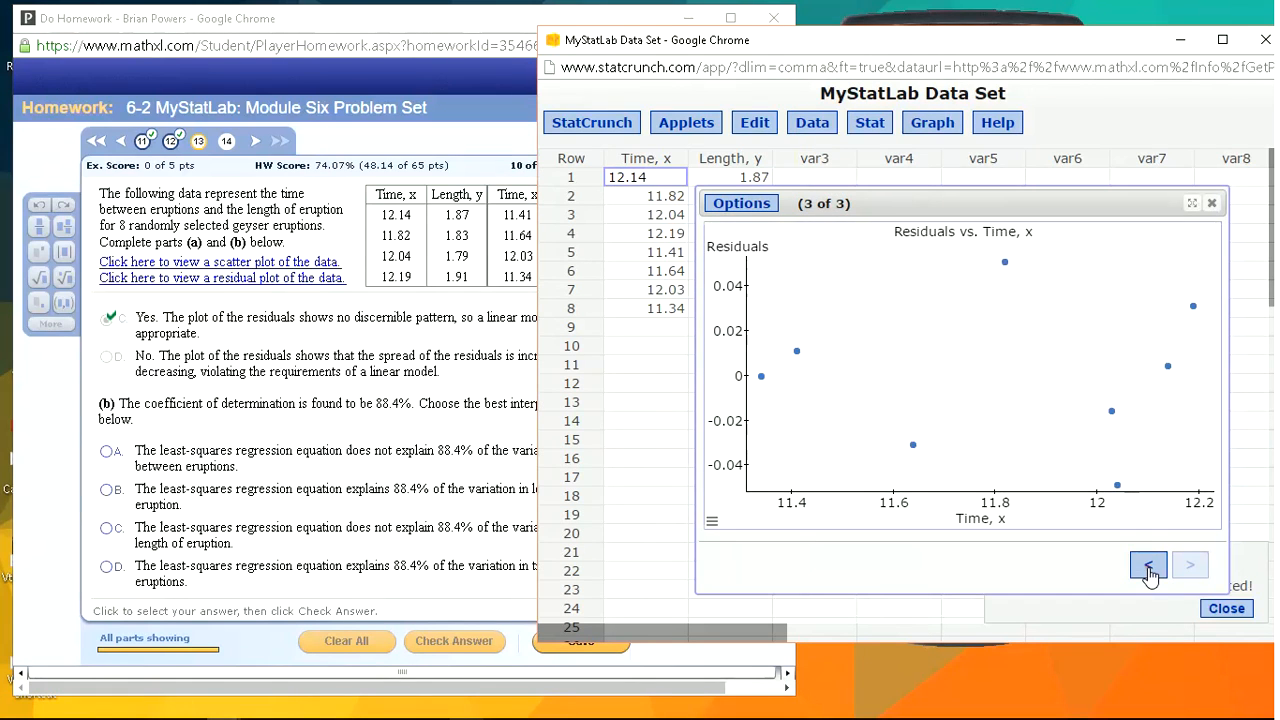
click(1149, 568)
click(1149, 568)
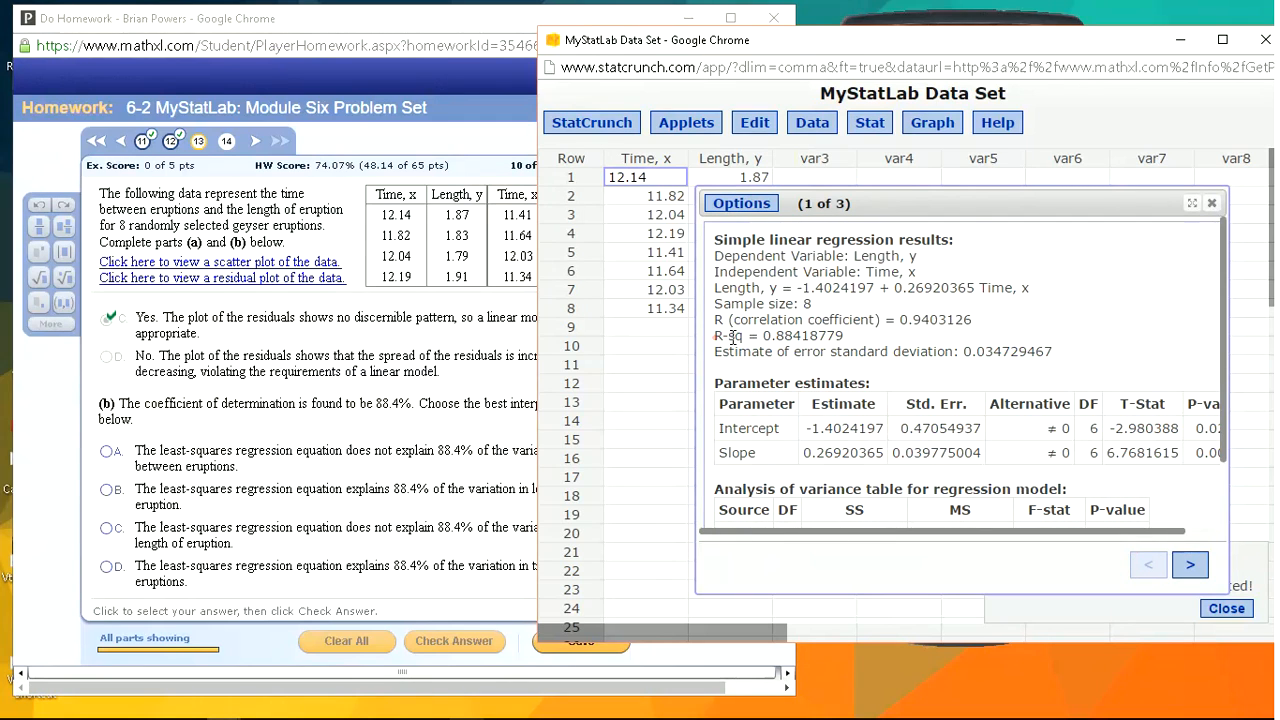
drag(714, 337, 846, 337)
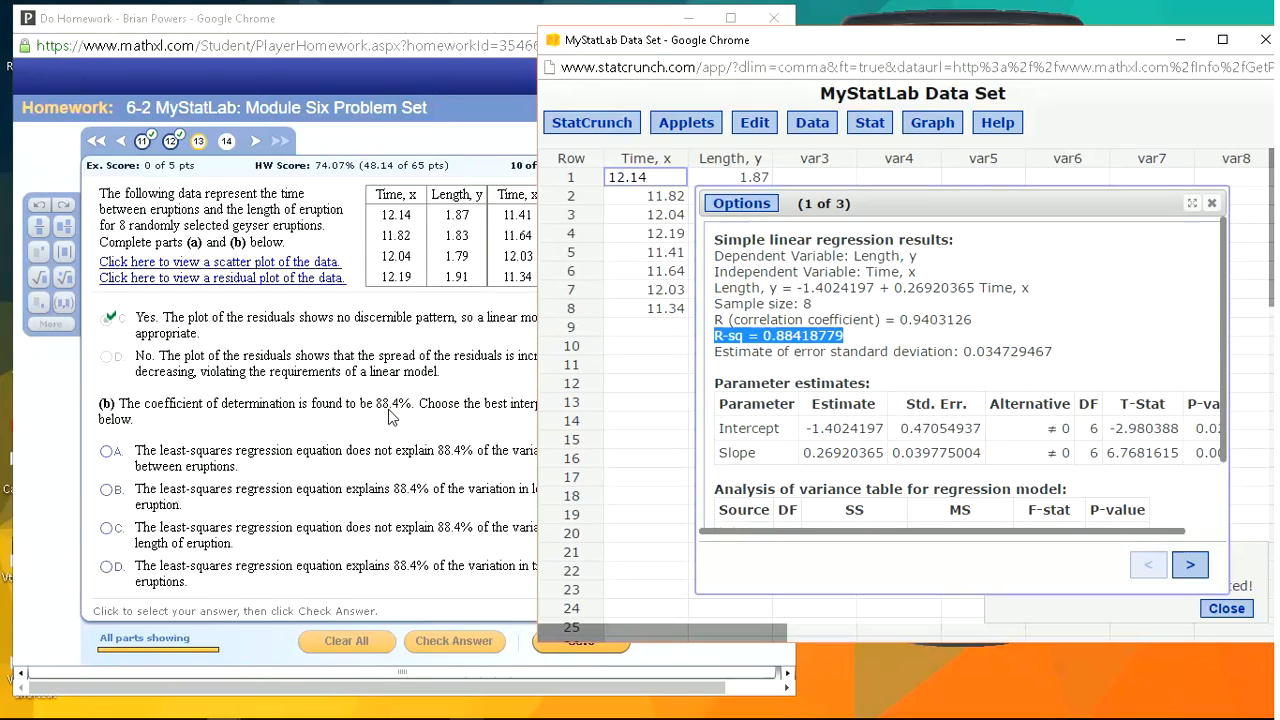
click(804, 340)
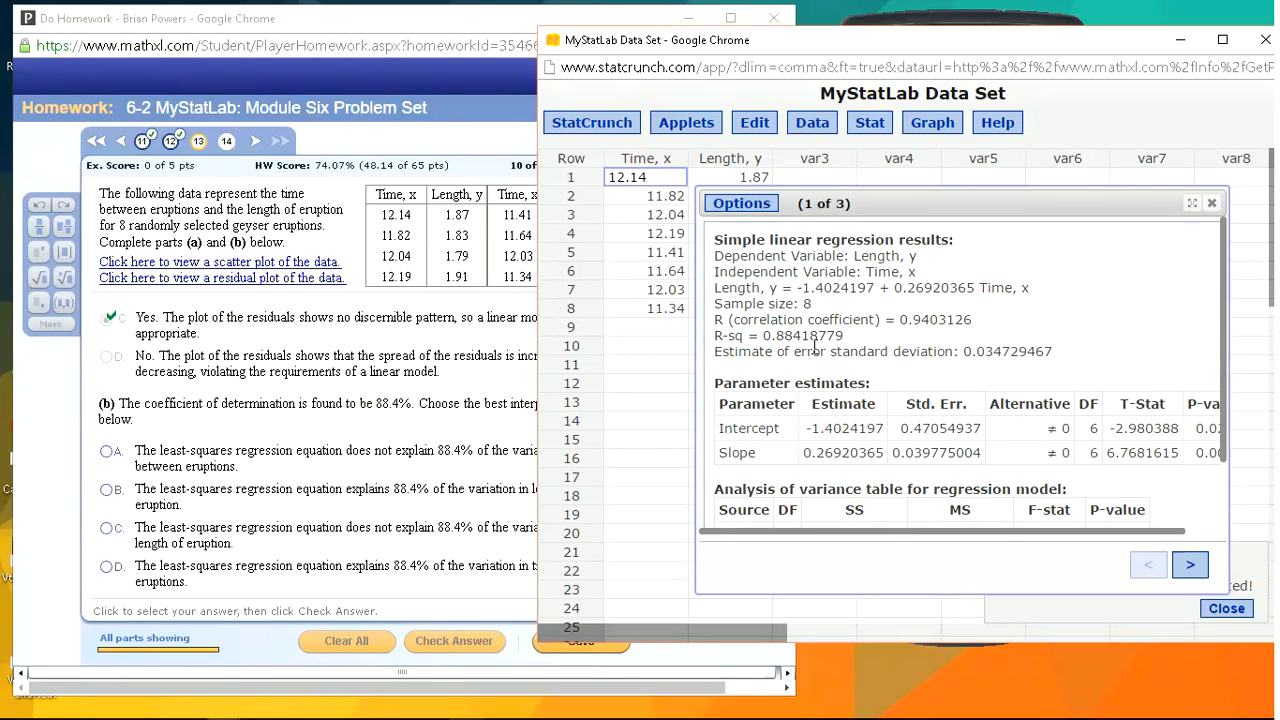
drag(973, 320, 921, 320)
click(950, 322)
drag(860, 336, 729, 336)
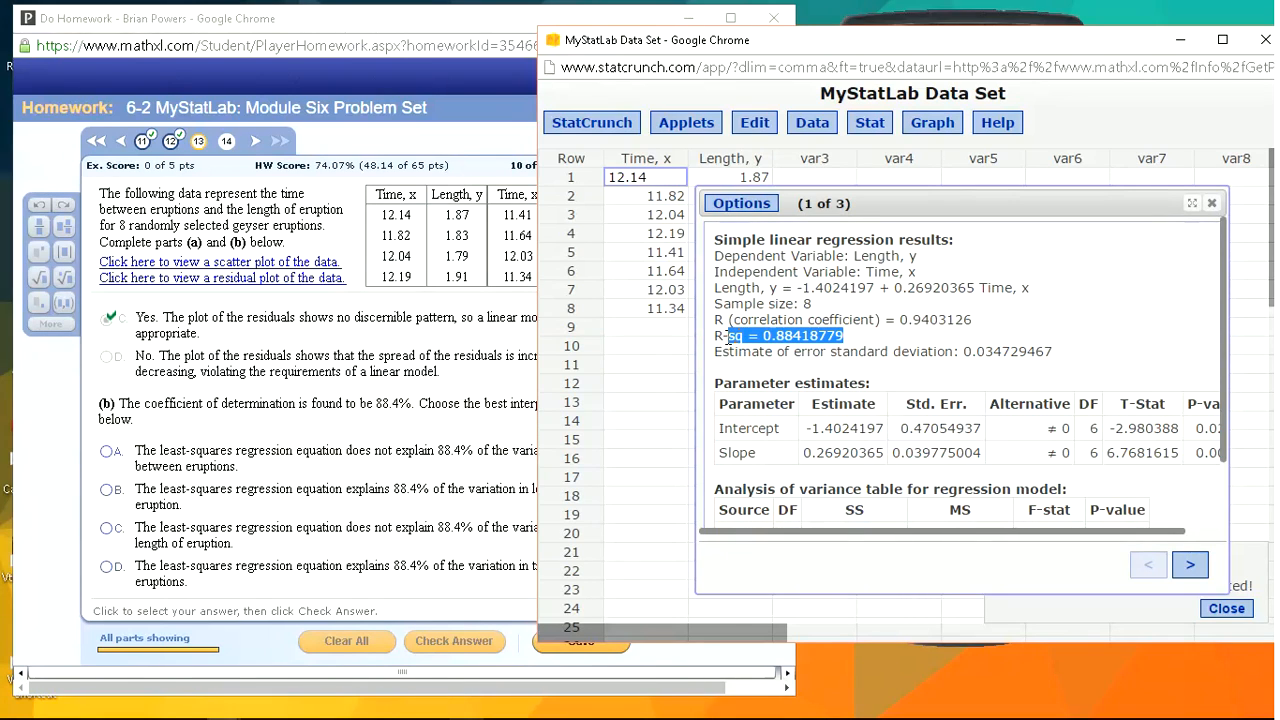
Step: Submit answer B for part (b), that the least-squares regression equation explains 88.4% of the variation in length of eruption
click(729, 336)
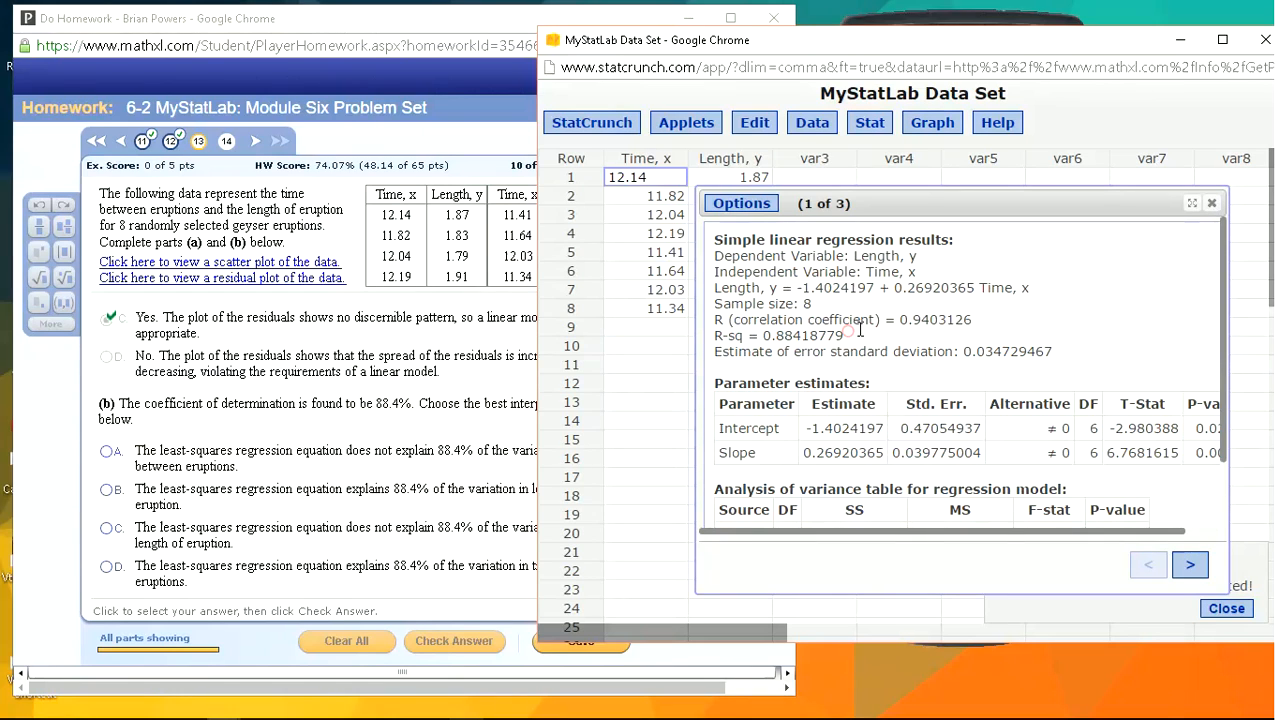
drag(803, 336, 772, 338)
click(799, 336)
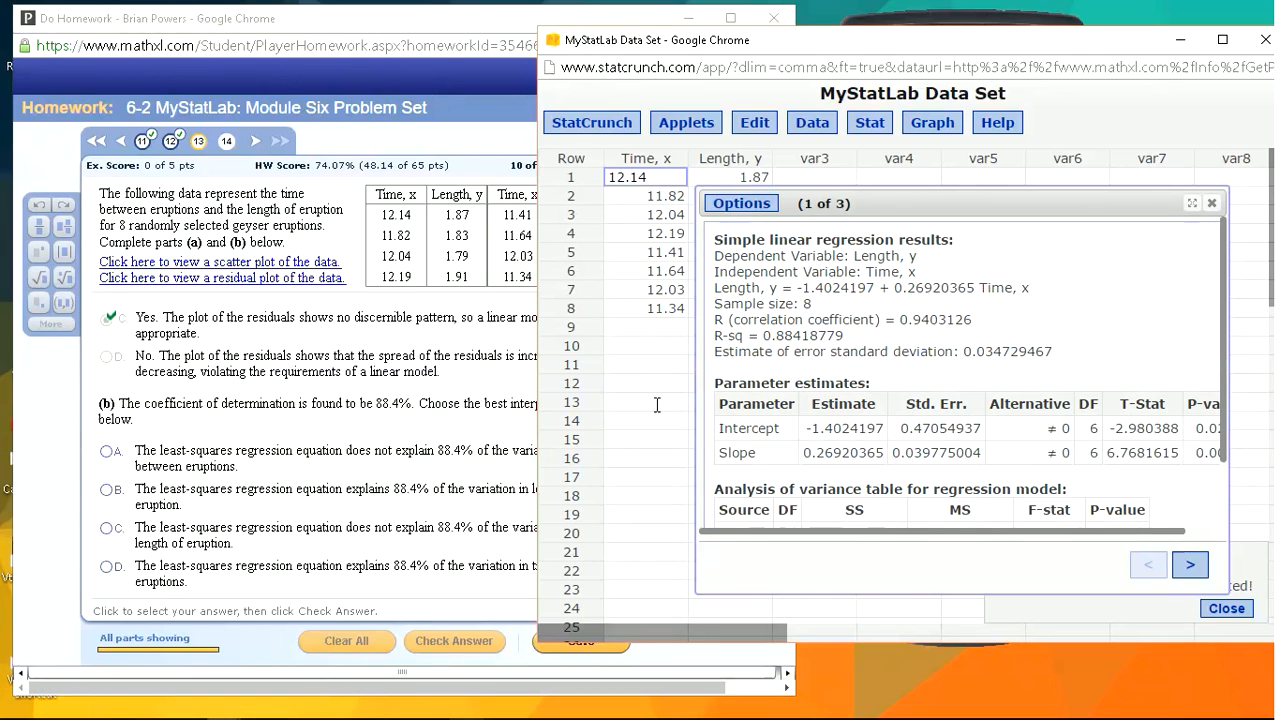
click(465, 428)
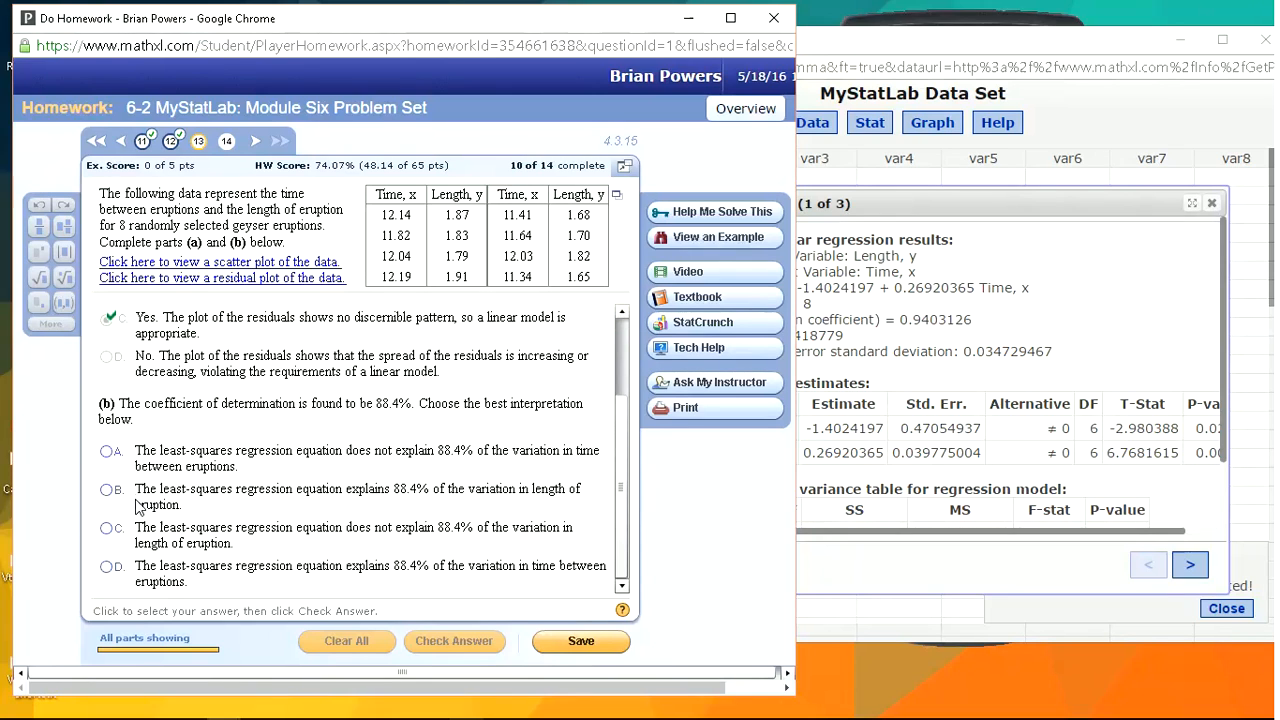
click(107, 490)
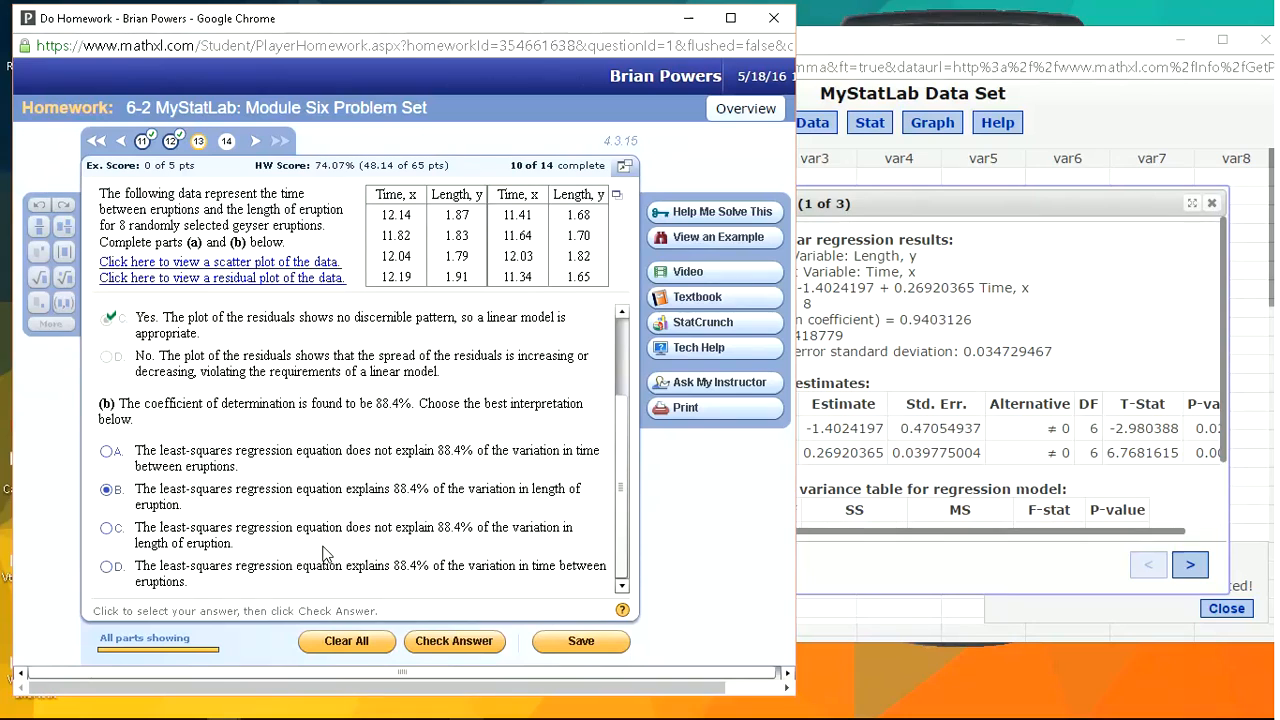
key(Return)
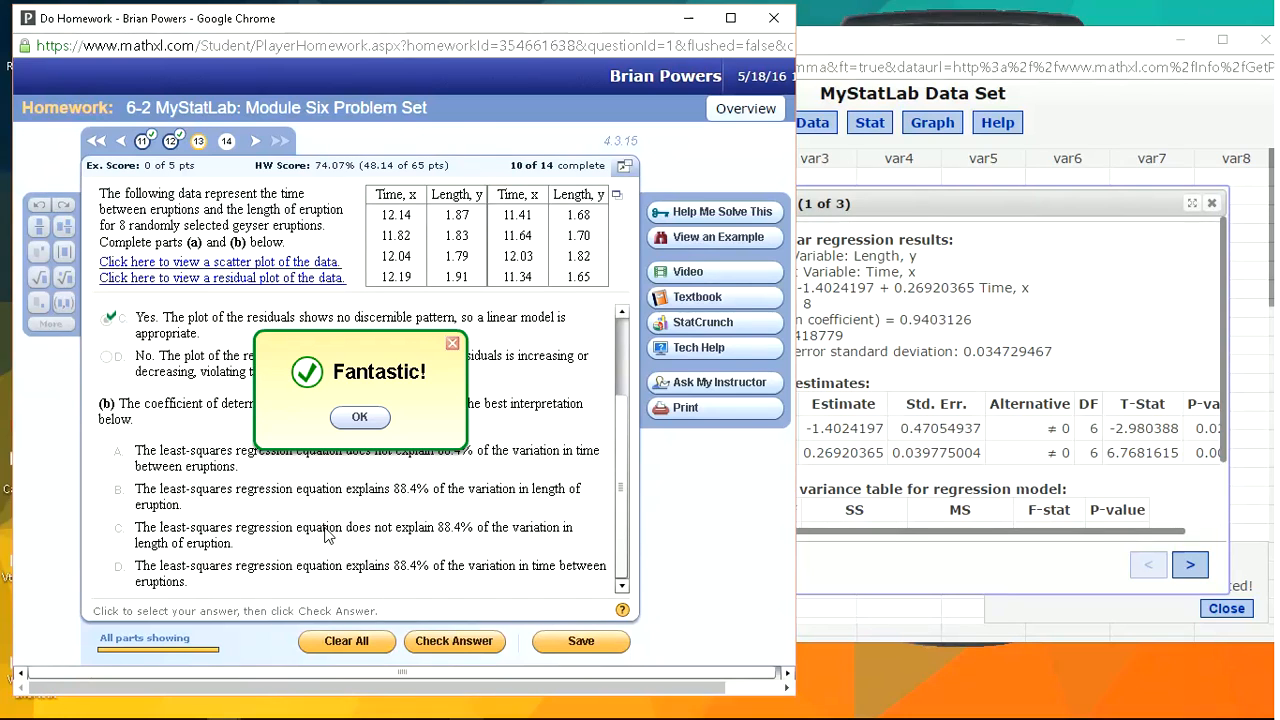
key(Return)
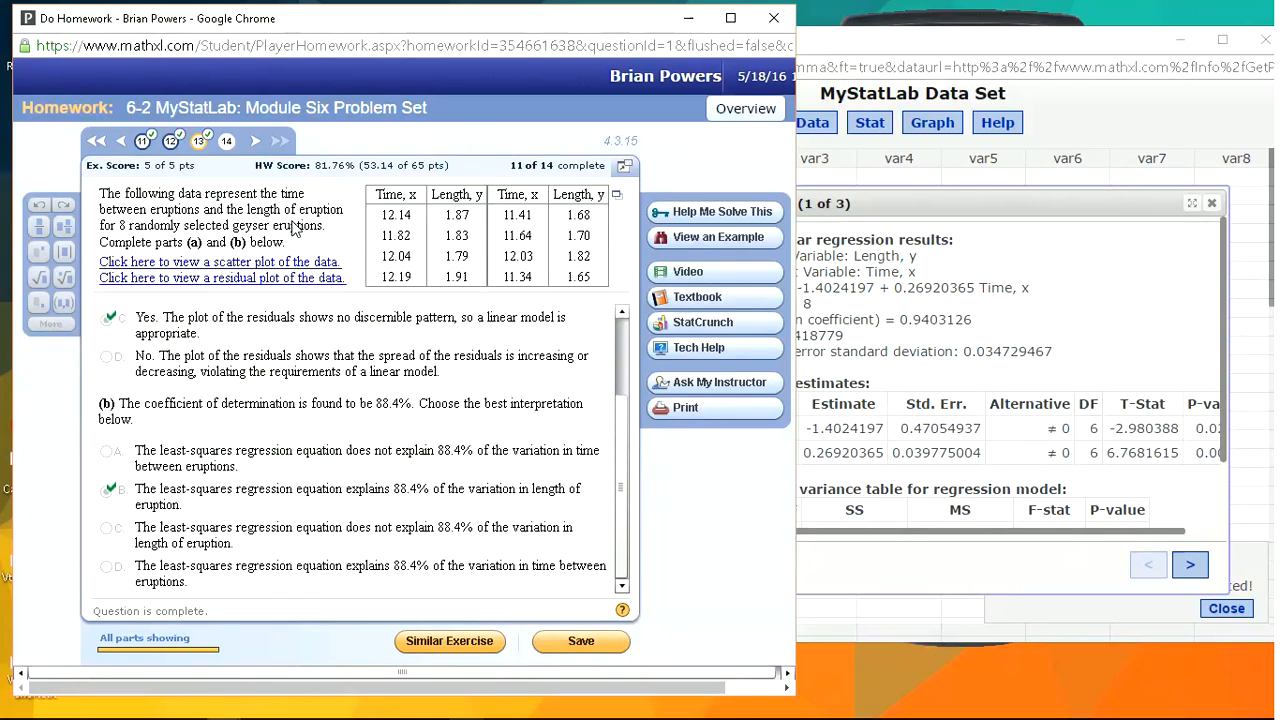
Step: Go to question 14, dismiss the instructor tip and load its planet data table into StatCrunch, moving the StatCrunch window clear of the question
click(228, 141)
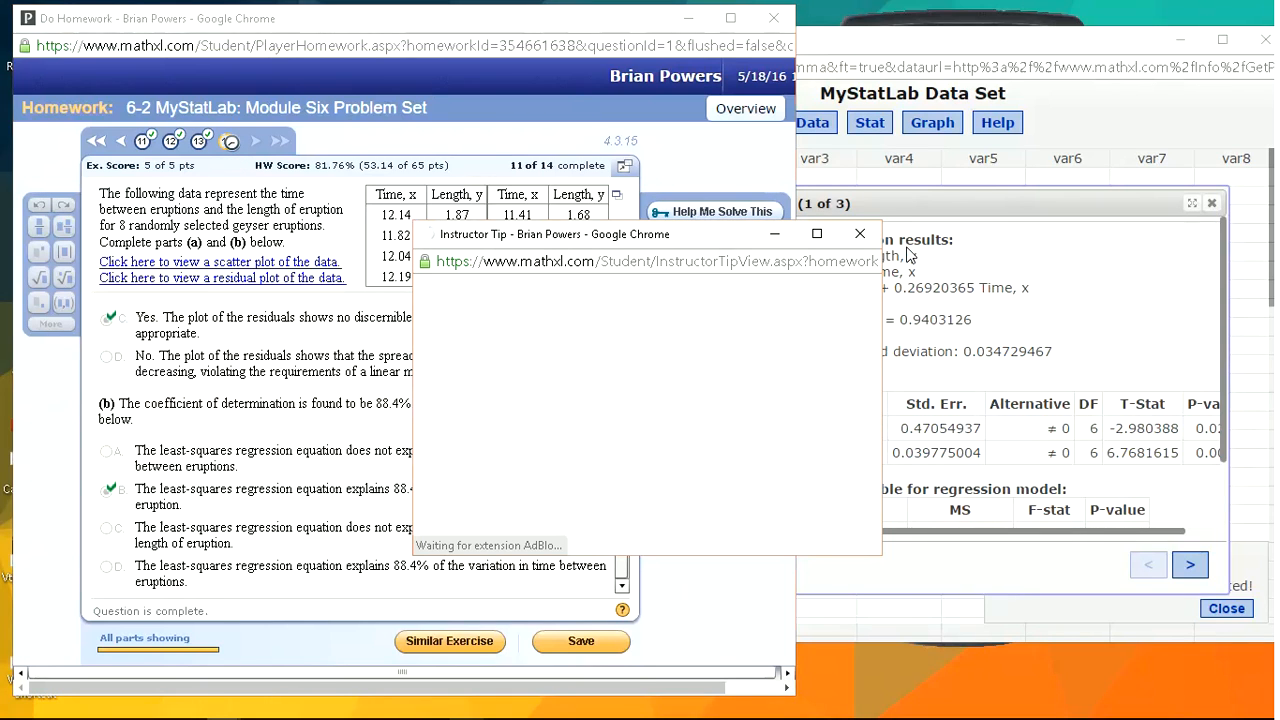
click(860, 233)
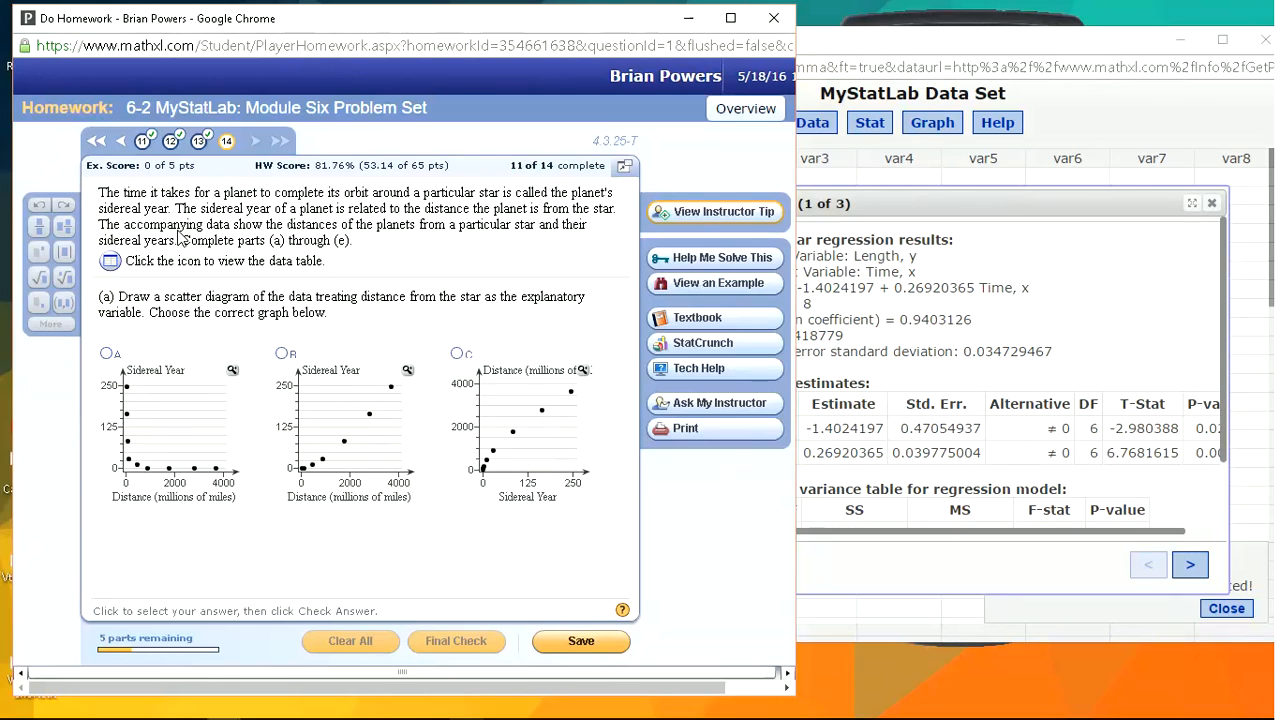
click(111, 262)
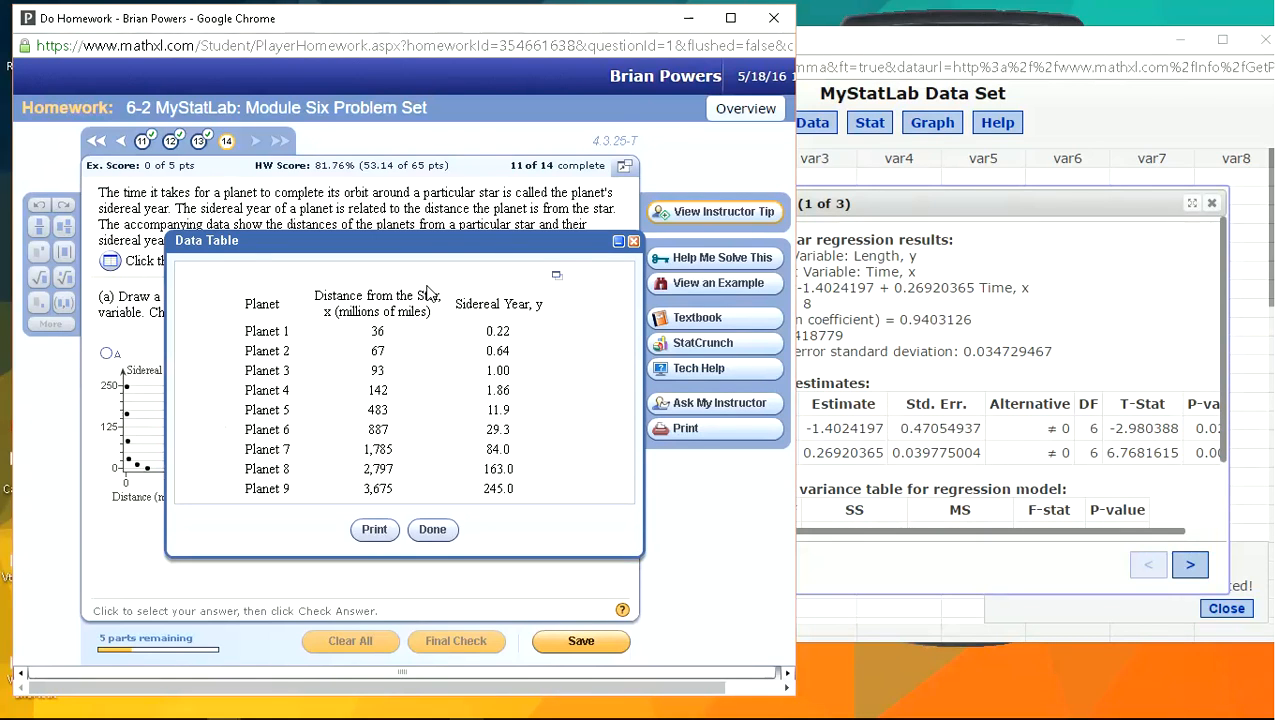
click(557, 277)
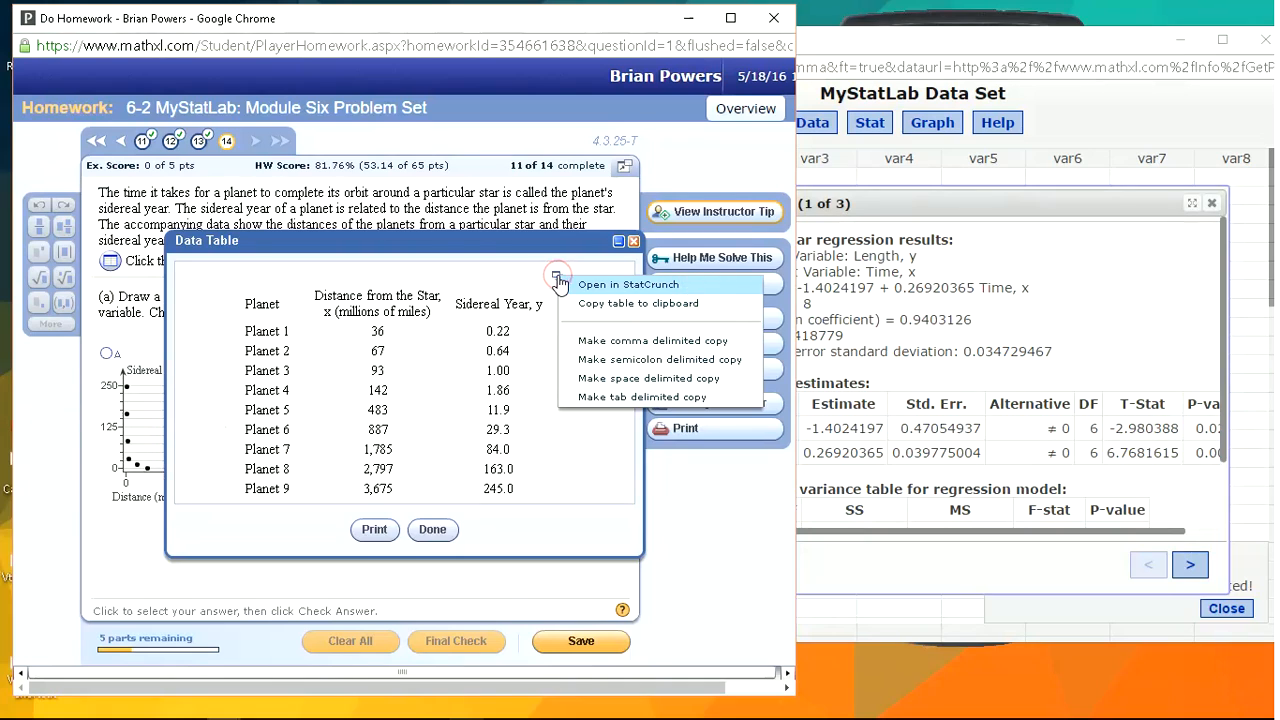
click(617, 285)
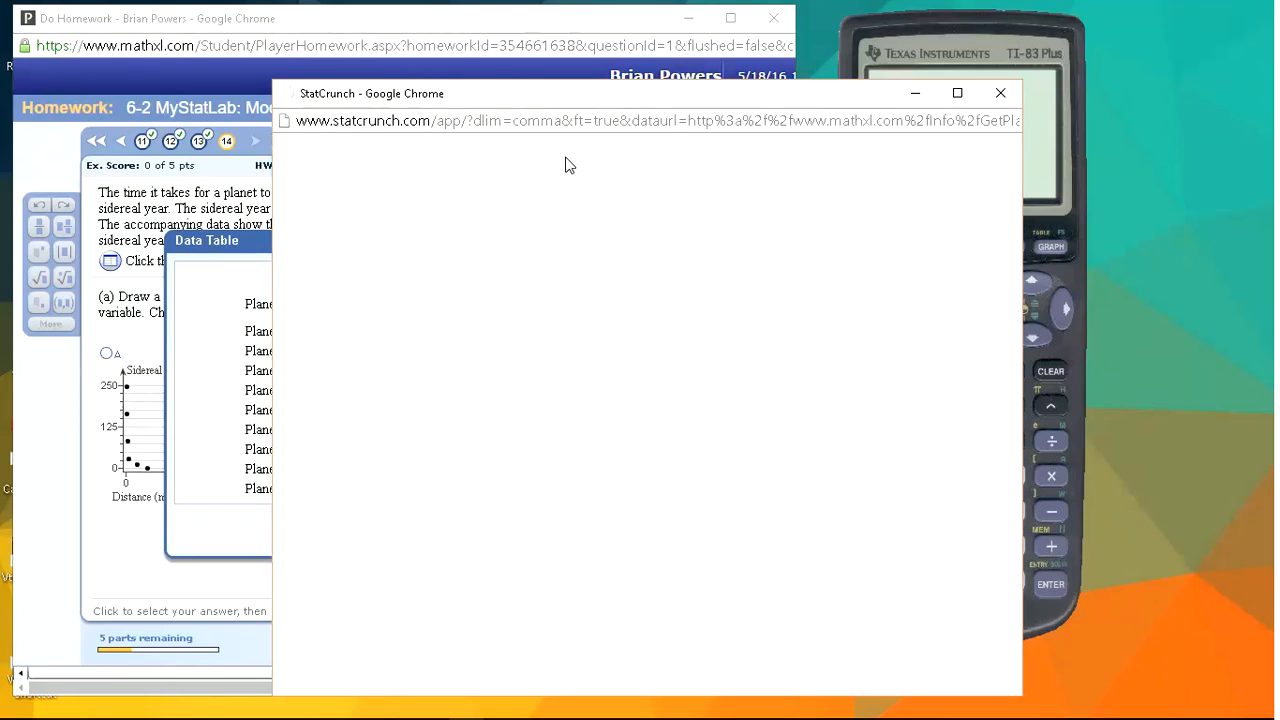
drag(562, 97, 802, 76)
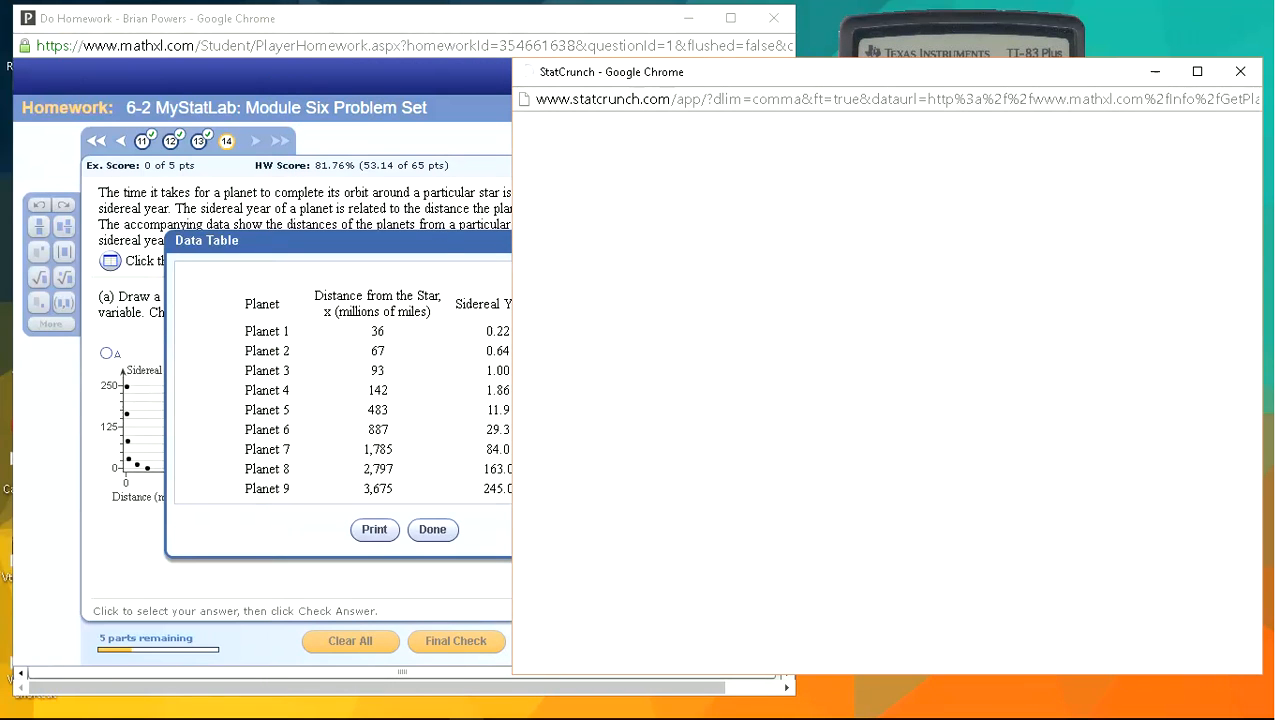
click(444, 240)
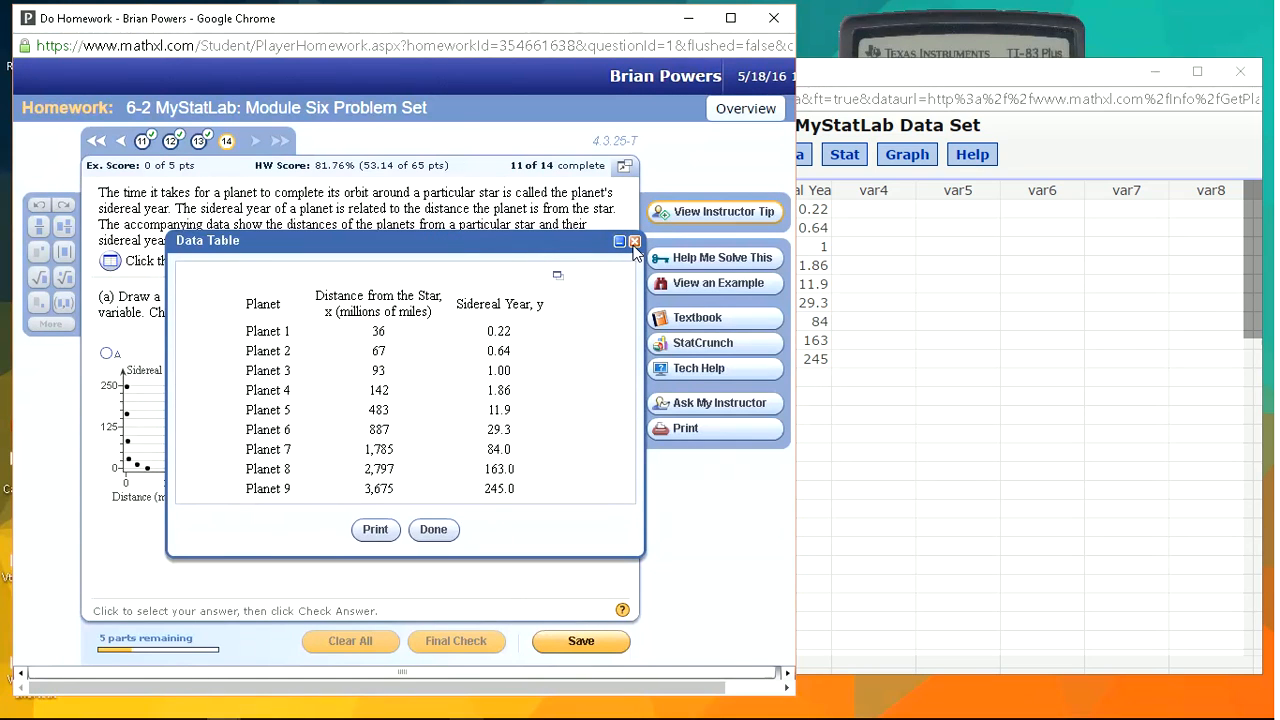
click(634, 243)
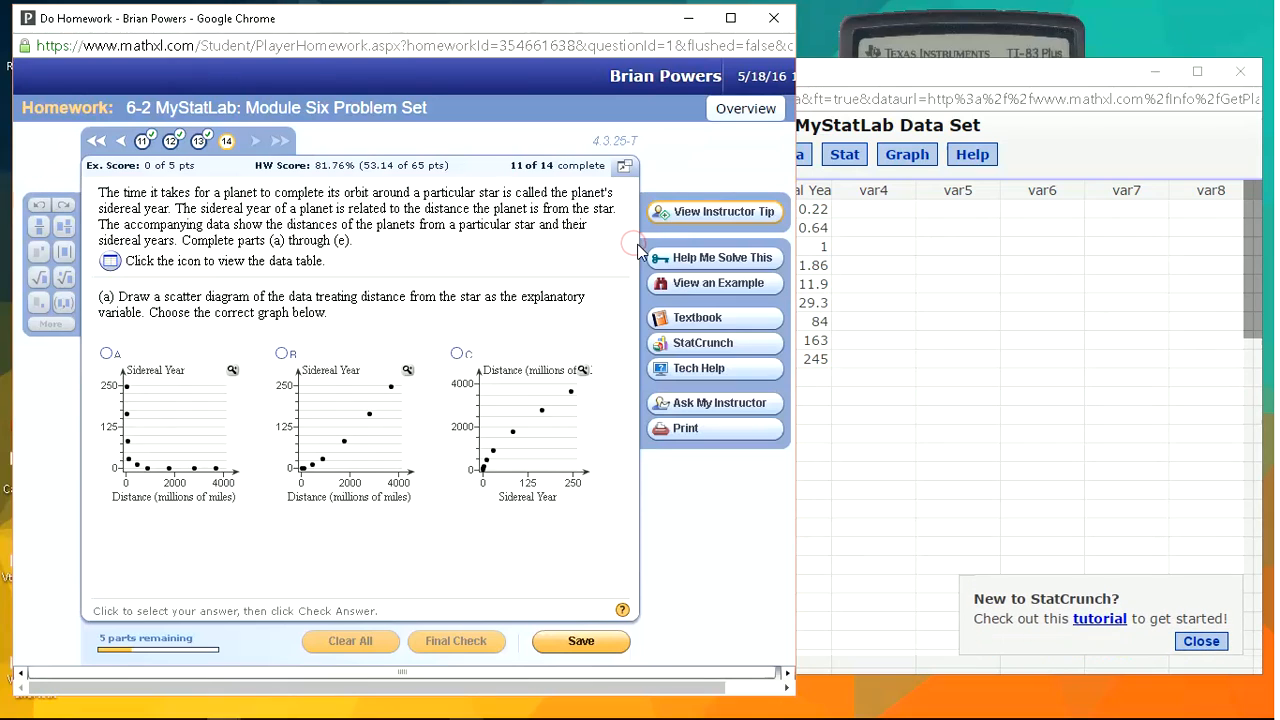
Step: Create a scatter plot in StatCrunch with distance from the star as the X variable and sidereal year as the Y variable
click(872, 80)
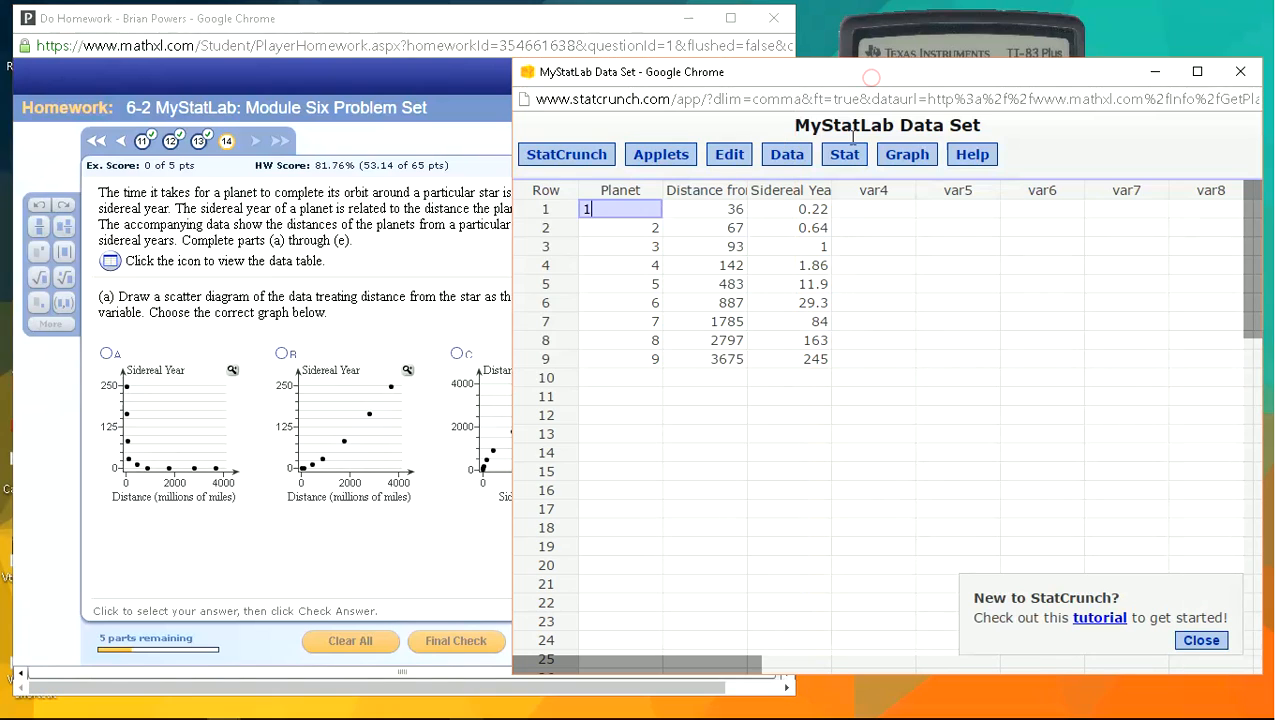
click(907, 158)
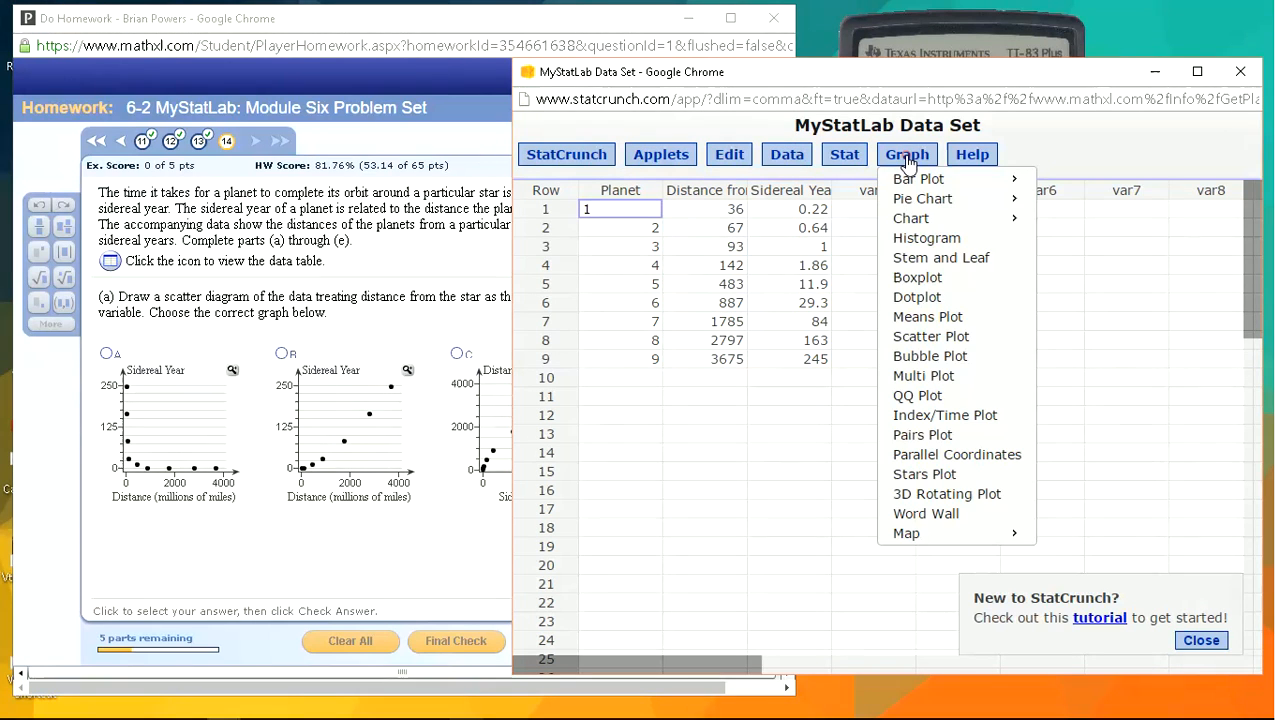
click(937, 340)
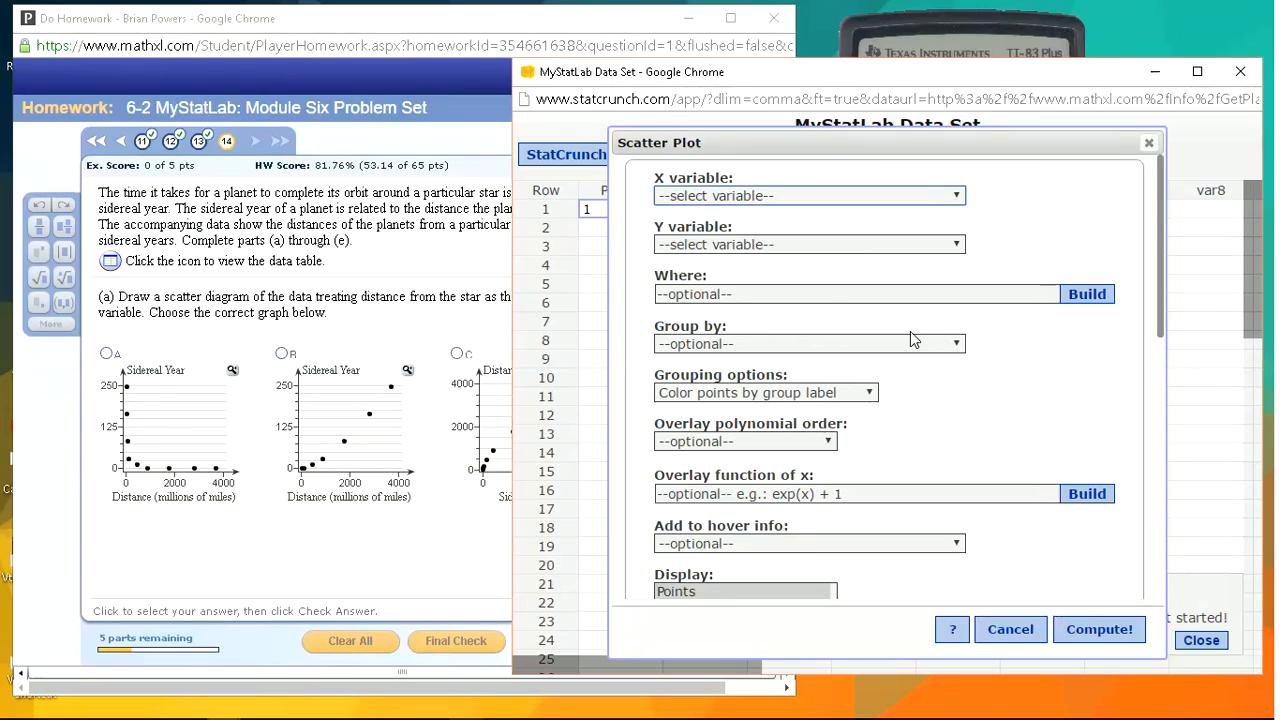
click(695, 194)
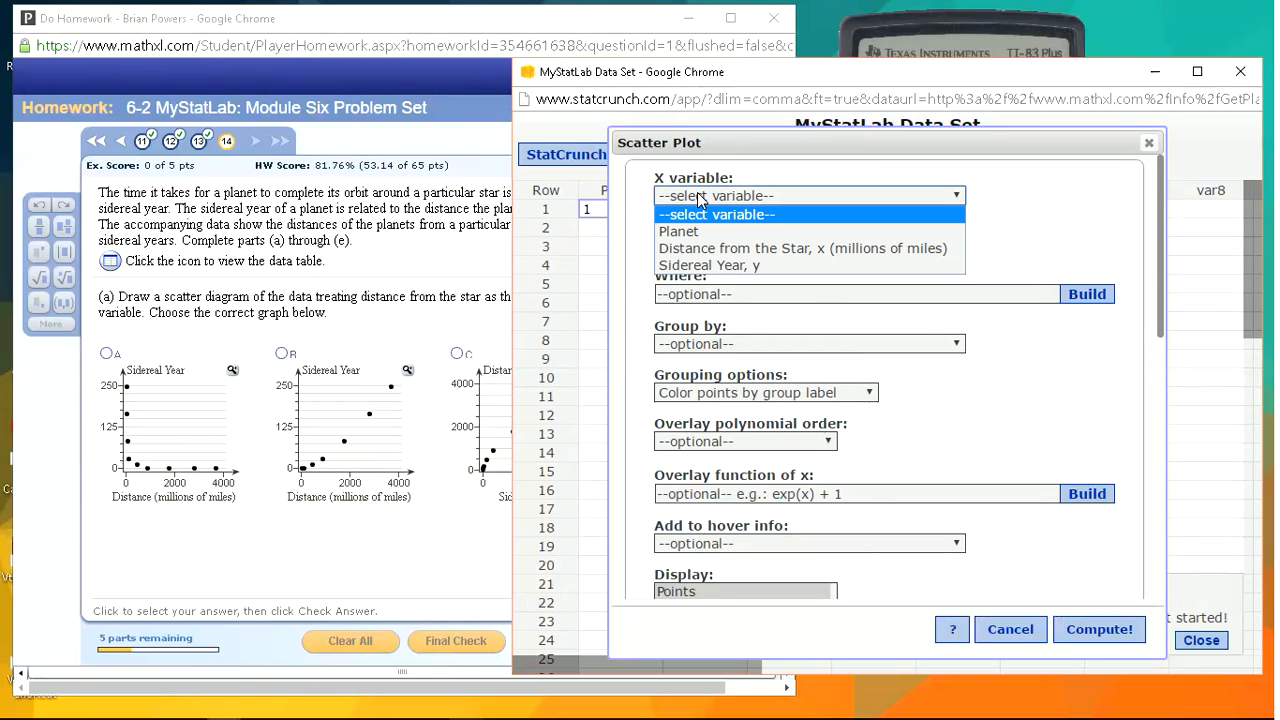
click(700, 250)
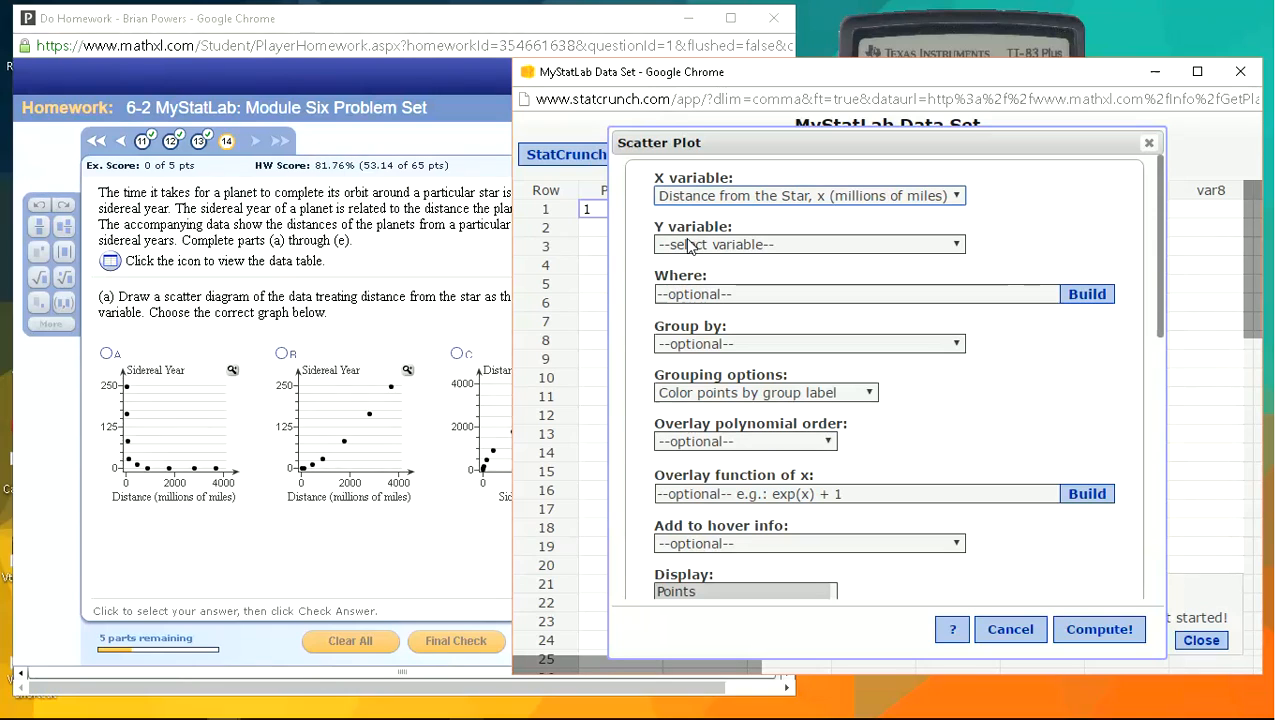
click(701, 252)
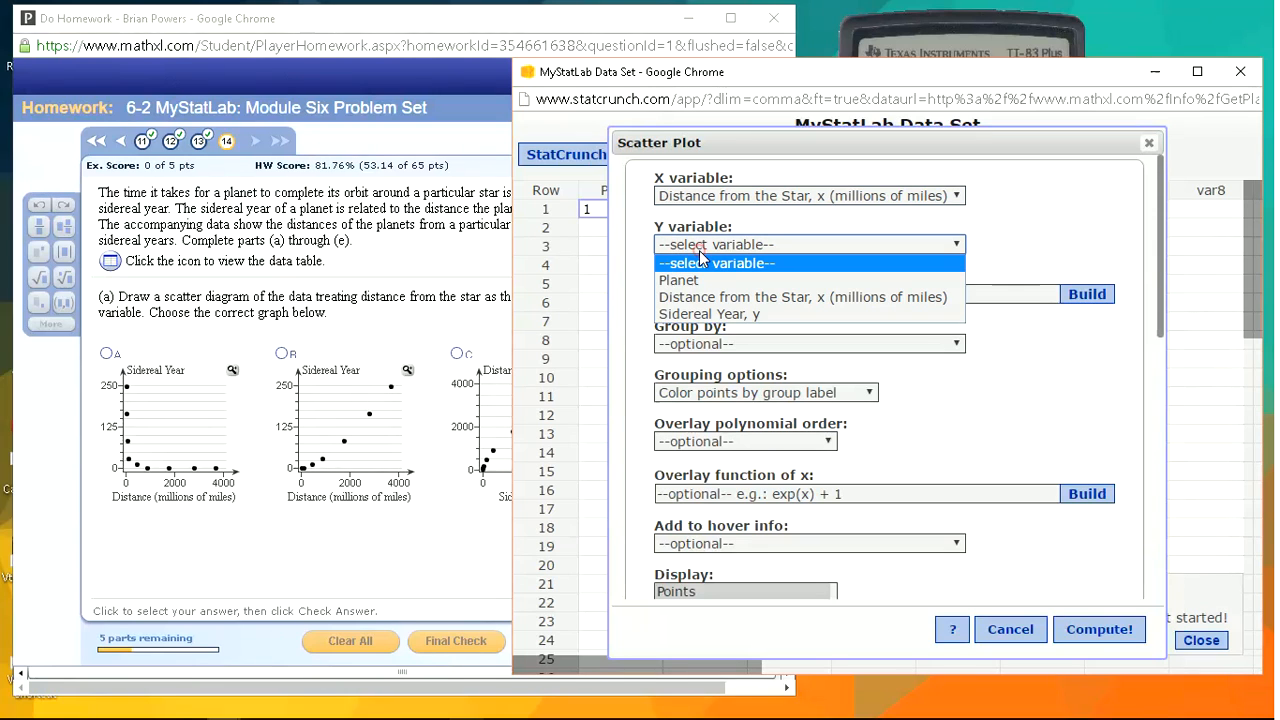
click(705, 314)
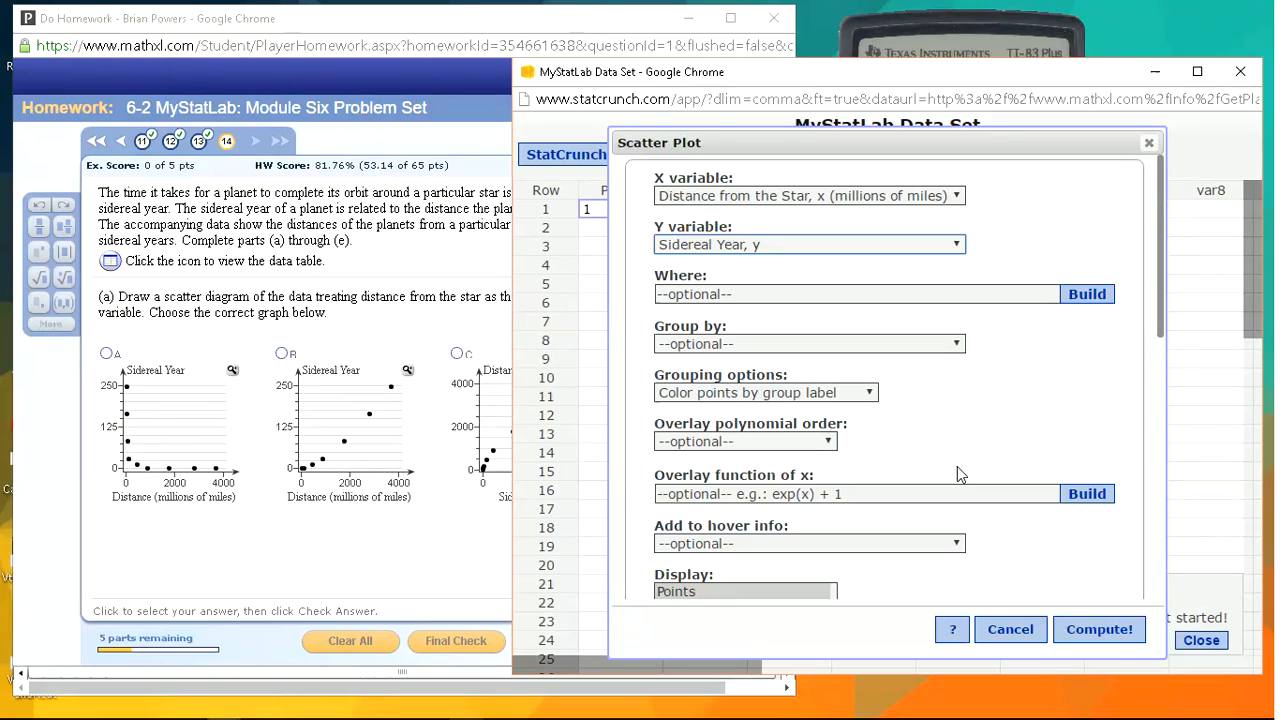
click(1106, 632)
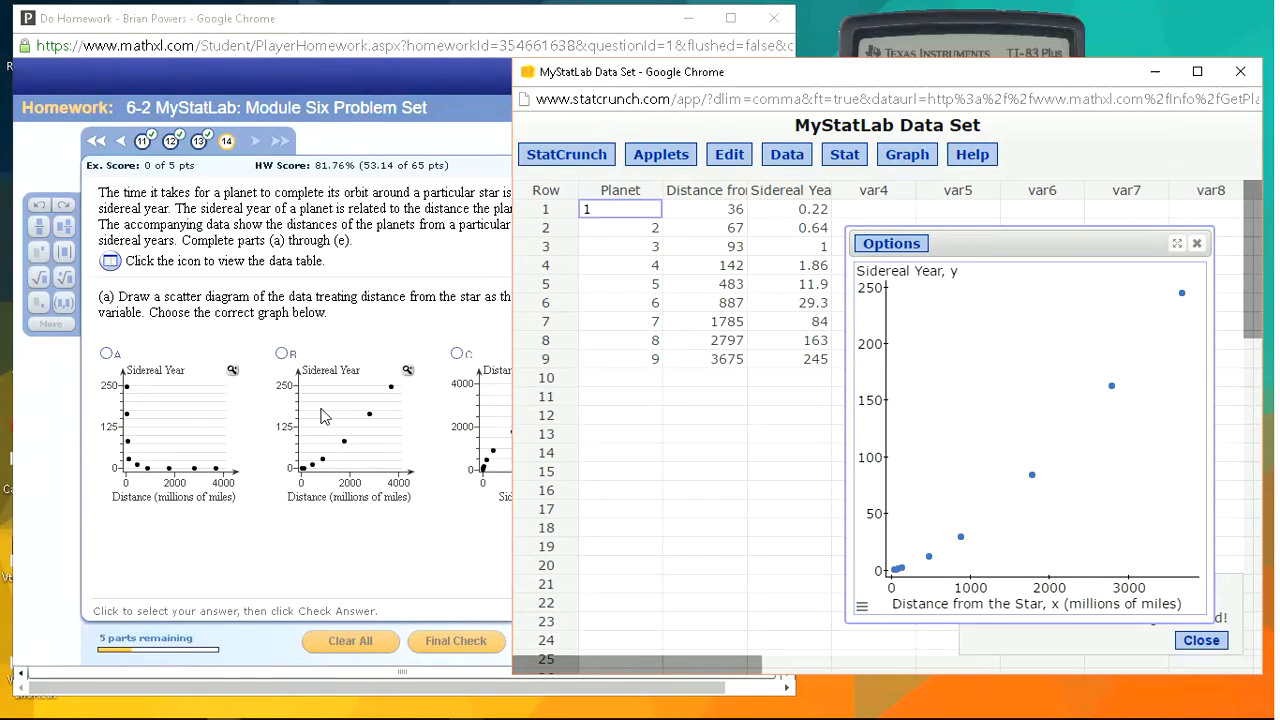
Step: Submit graph B as the scatter diagram for part (a) and continue to part (b)
click(282, 353)
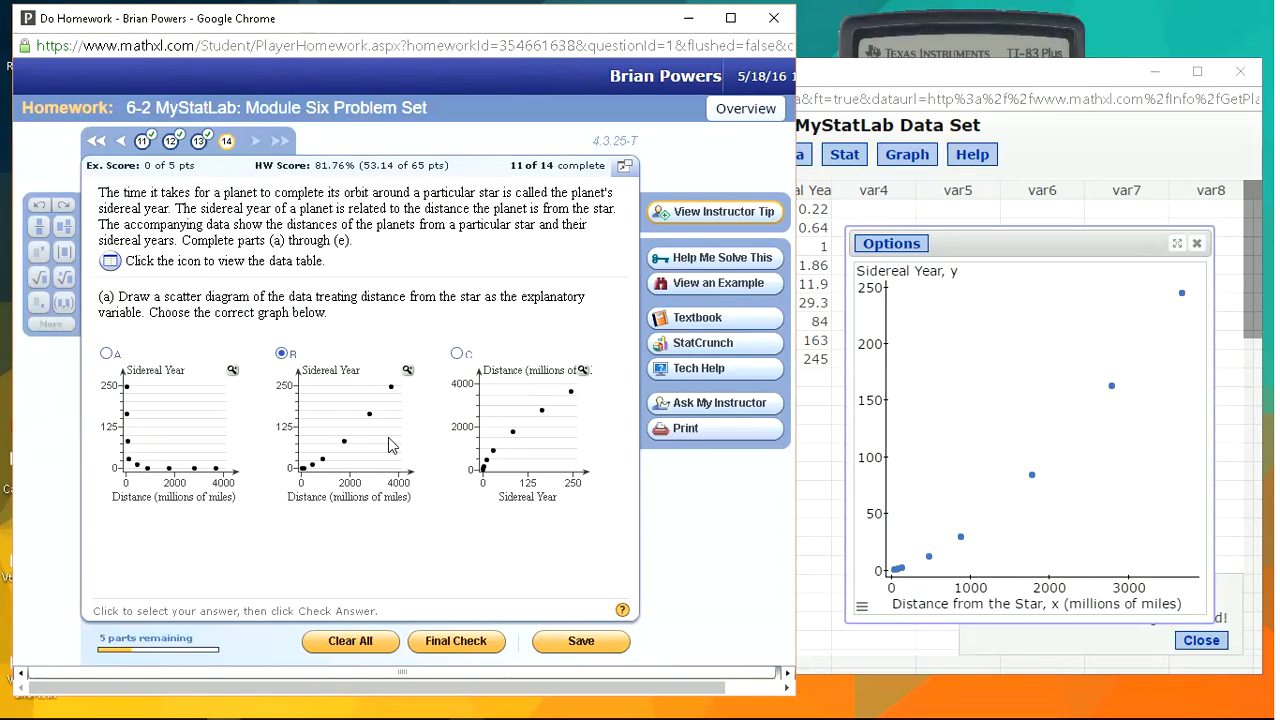
key(Return)
key(Return)
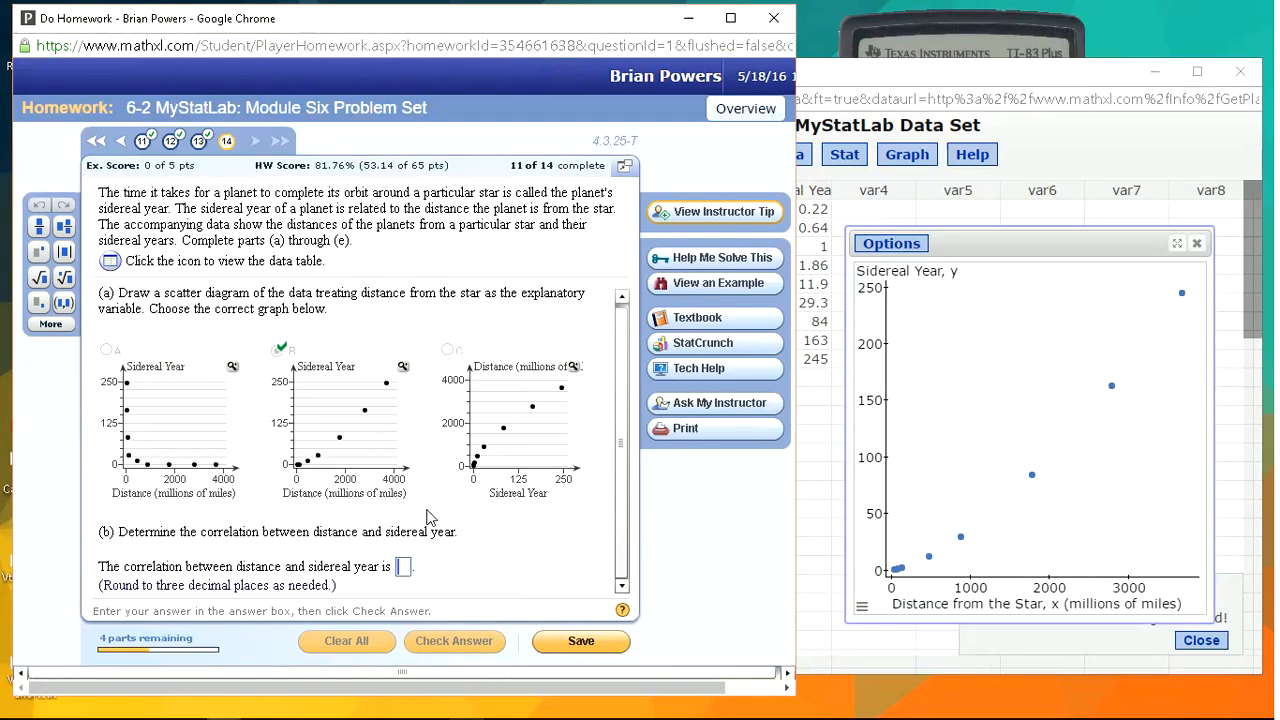
Step: Close the scatter plot and set up a simple linear regression with distance from the star as X and sidereal year as Y
click(1197, 249)
click(848, 155)
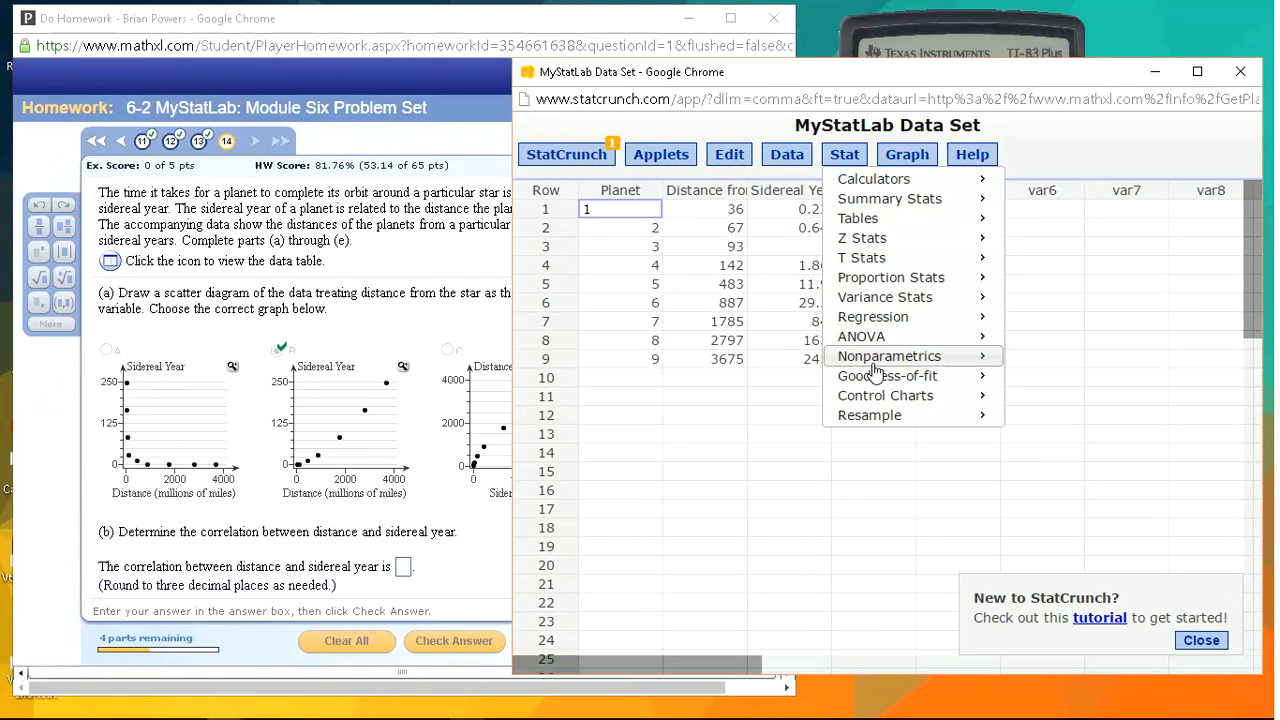
mouse_move(890, 320)
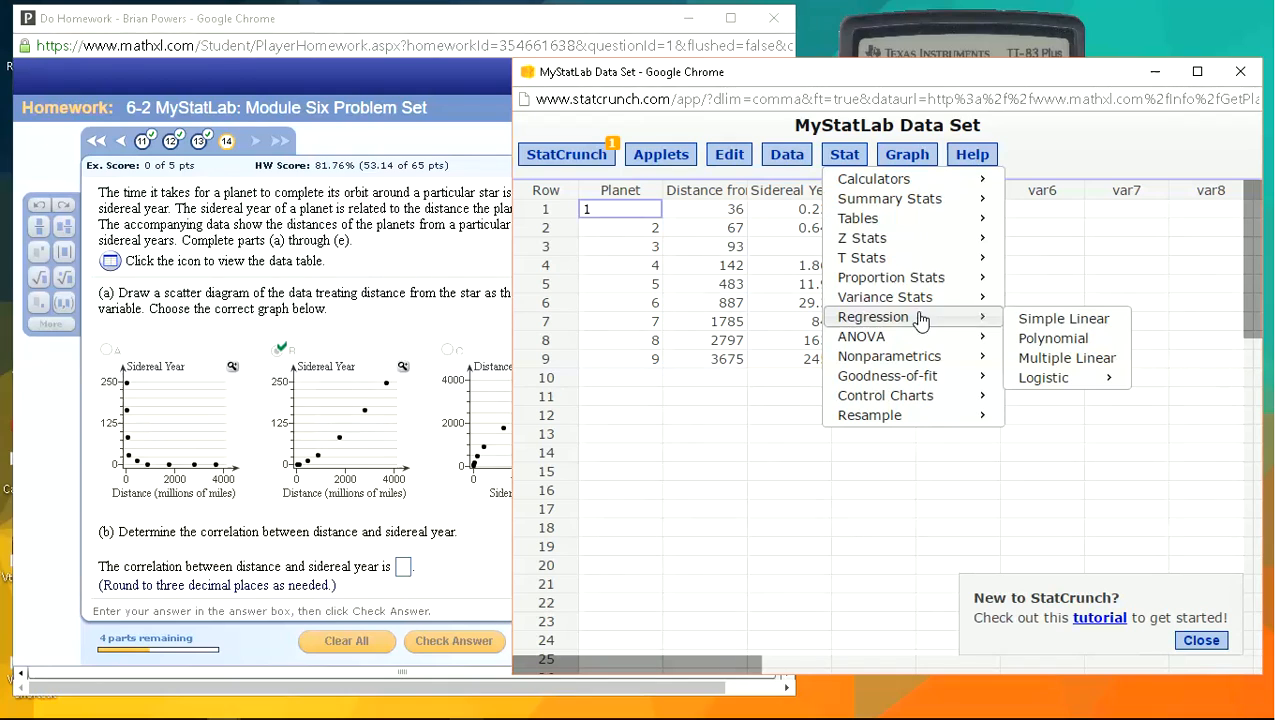
click(1038, 320)
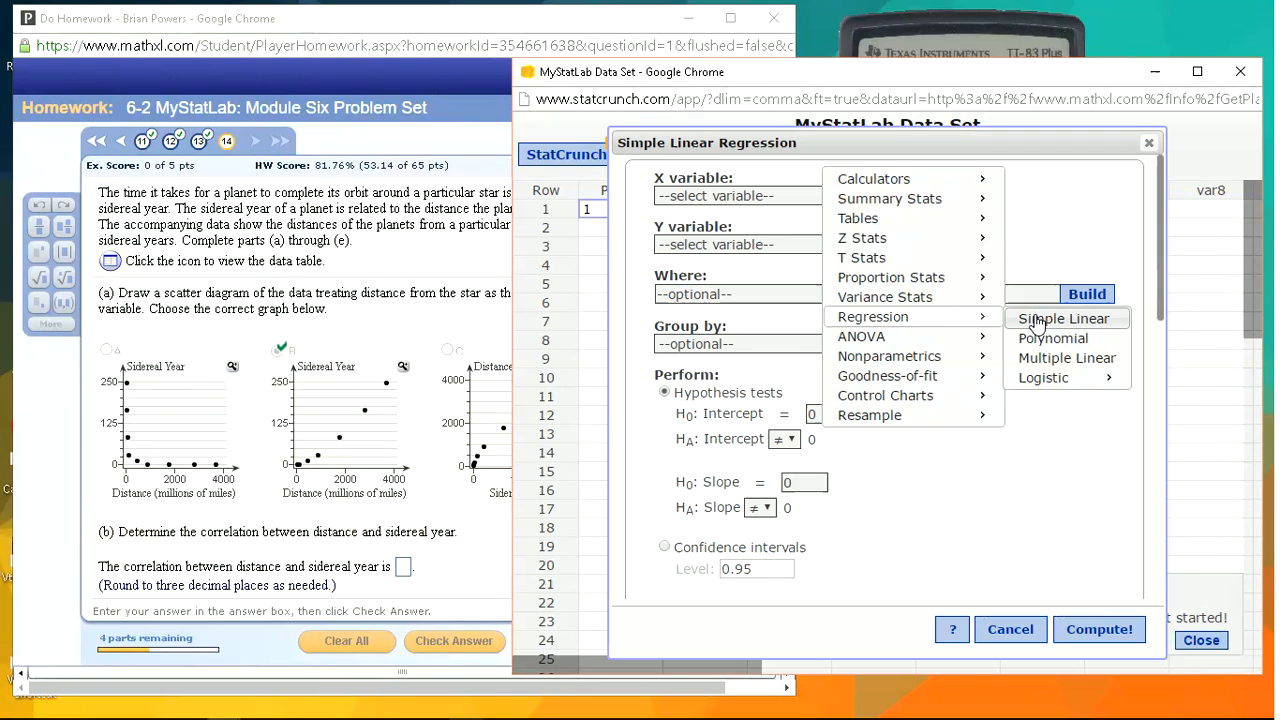
click(757, 197)
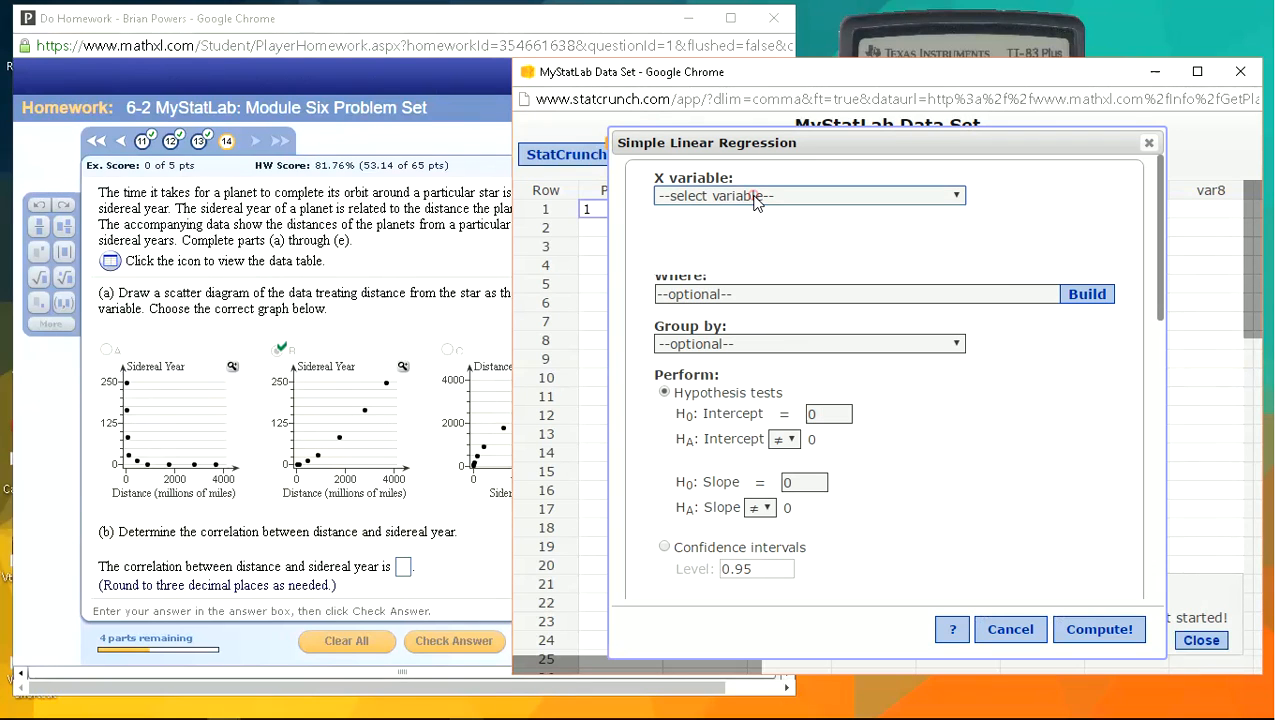
click(714, 246)
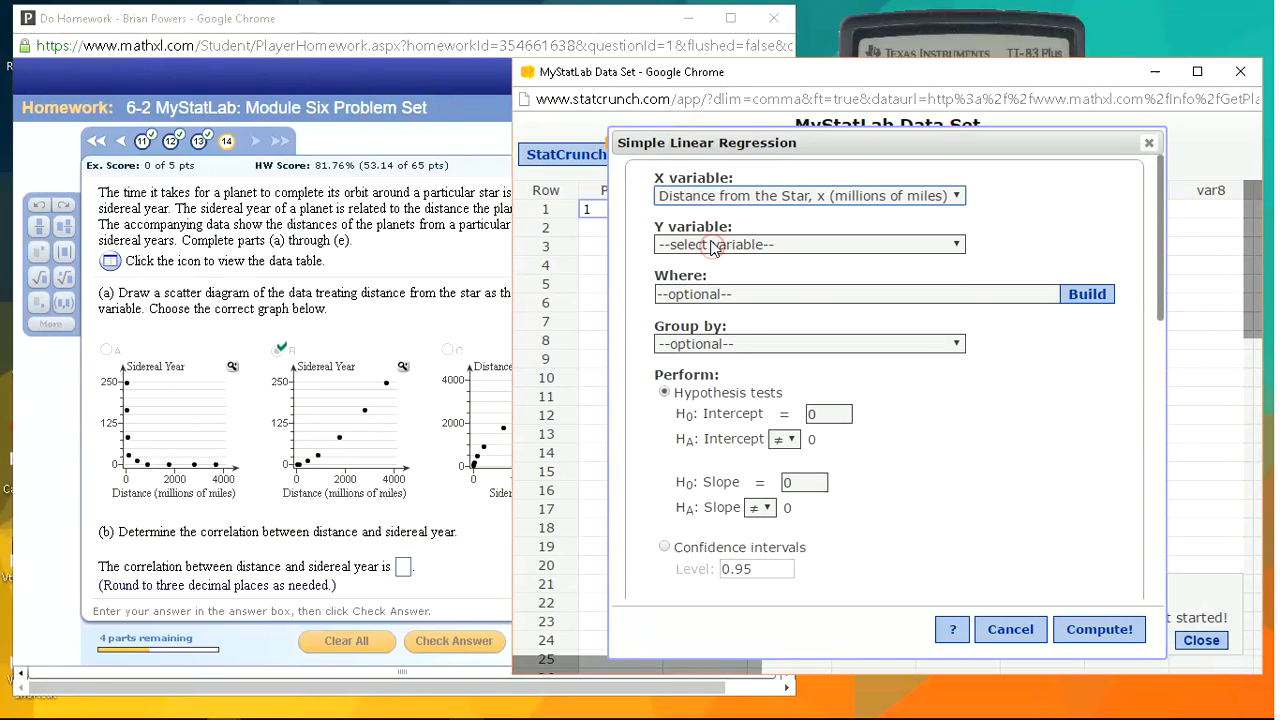
click(714, 246)
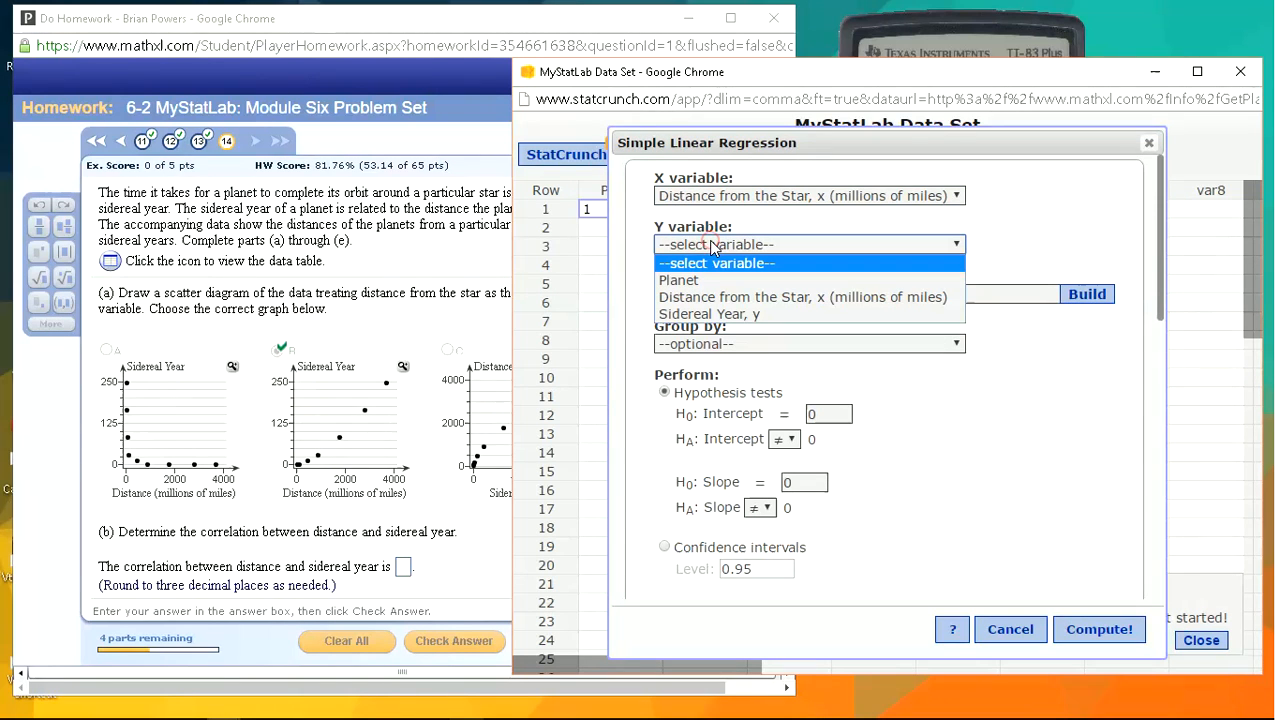
click(709, 314)
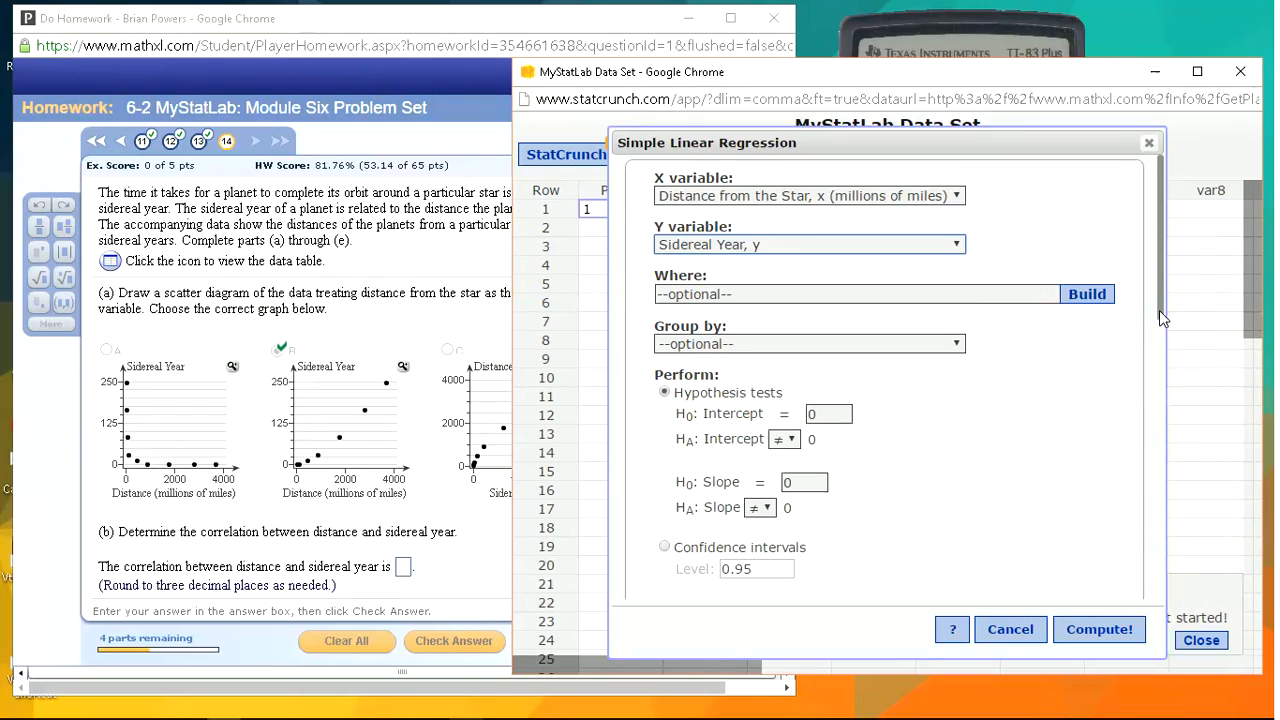
Step: Choose the fitted line plot and "Residuals vs. X-values" as the graphs for the planet data regression
drag(1159, 310, 1160, 392)
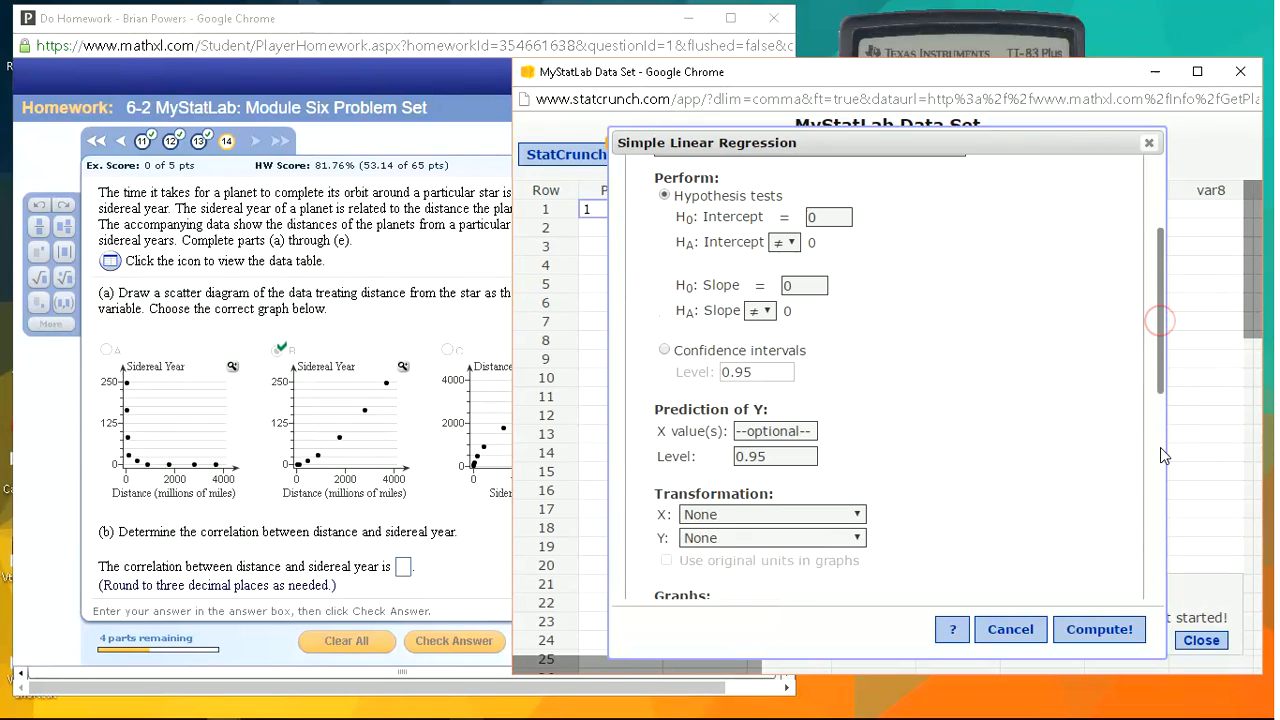
click(1158, 527)
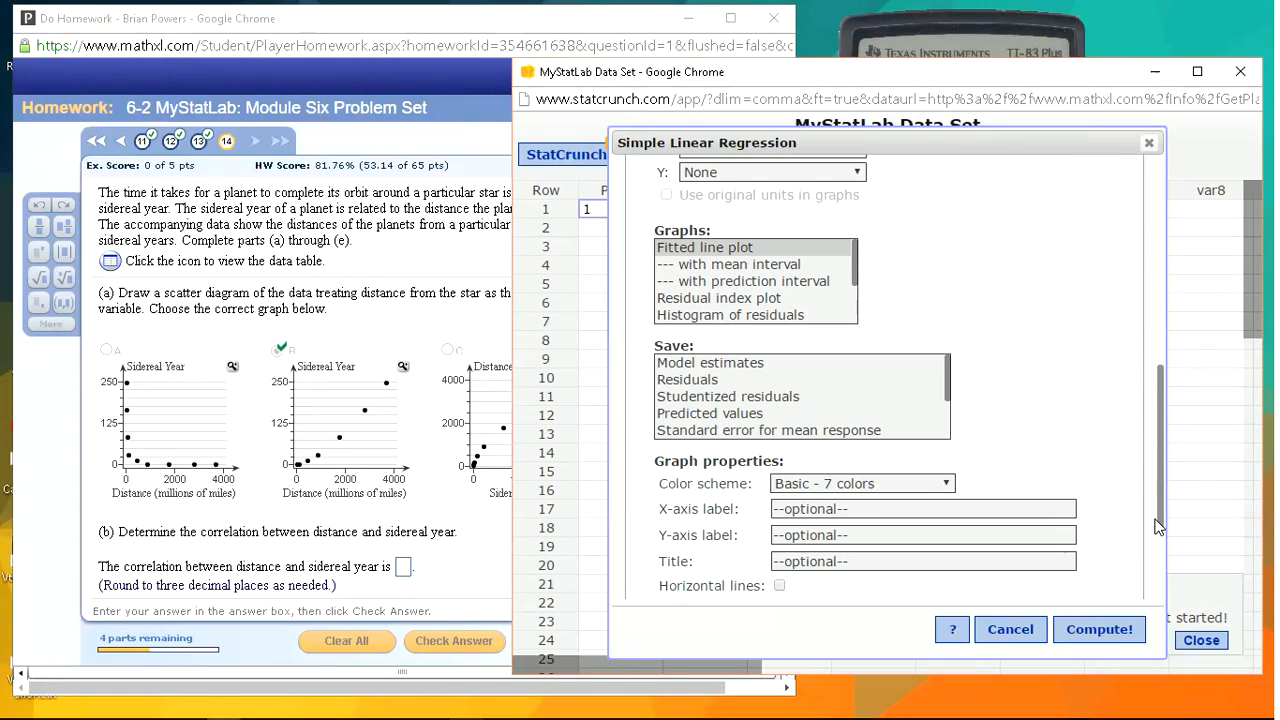
click(705, 248)
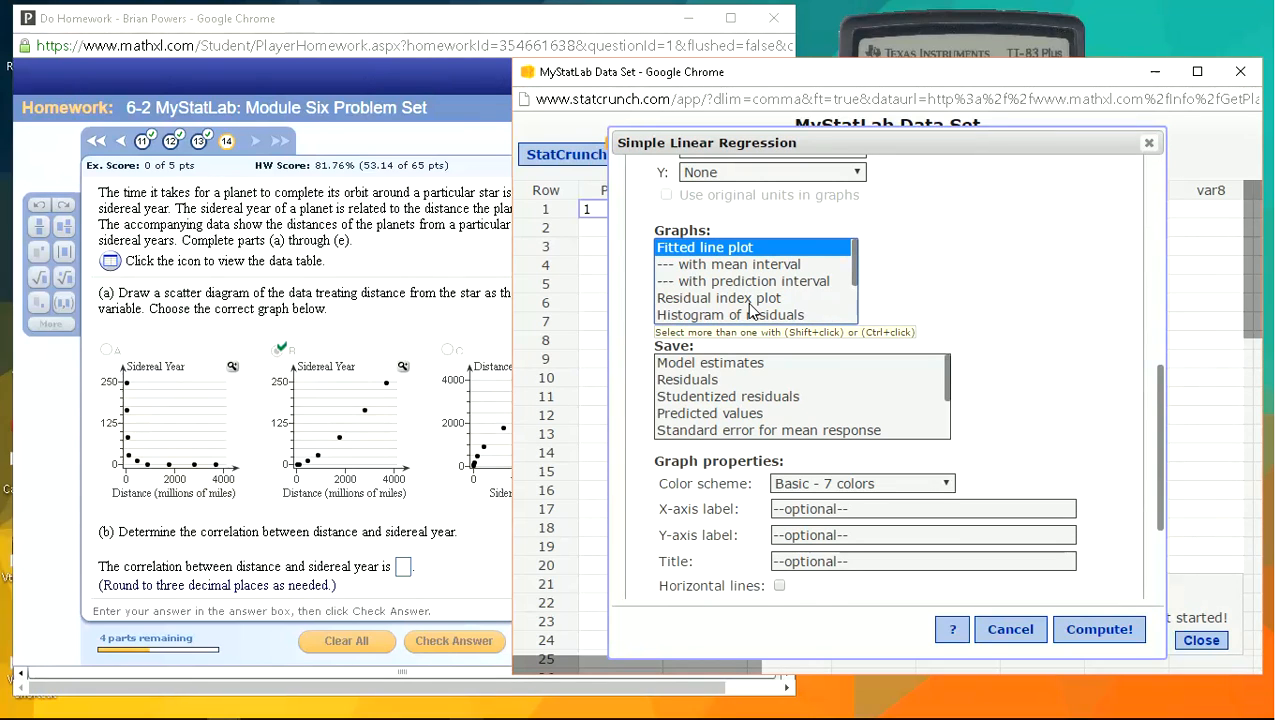
drag(855, 283, 856, 307)
click(767, 305)
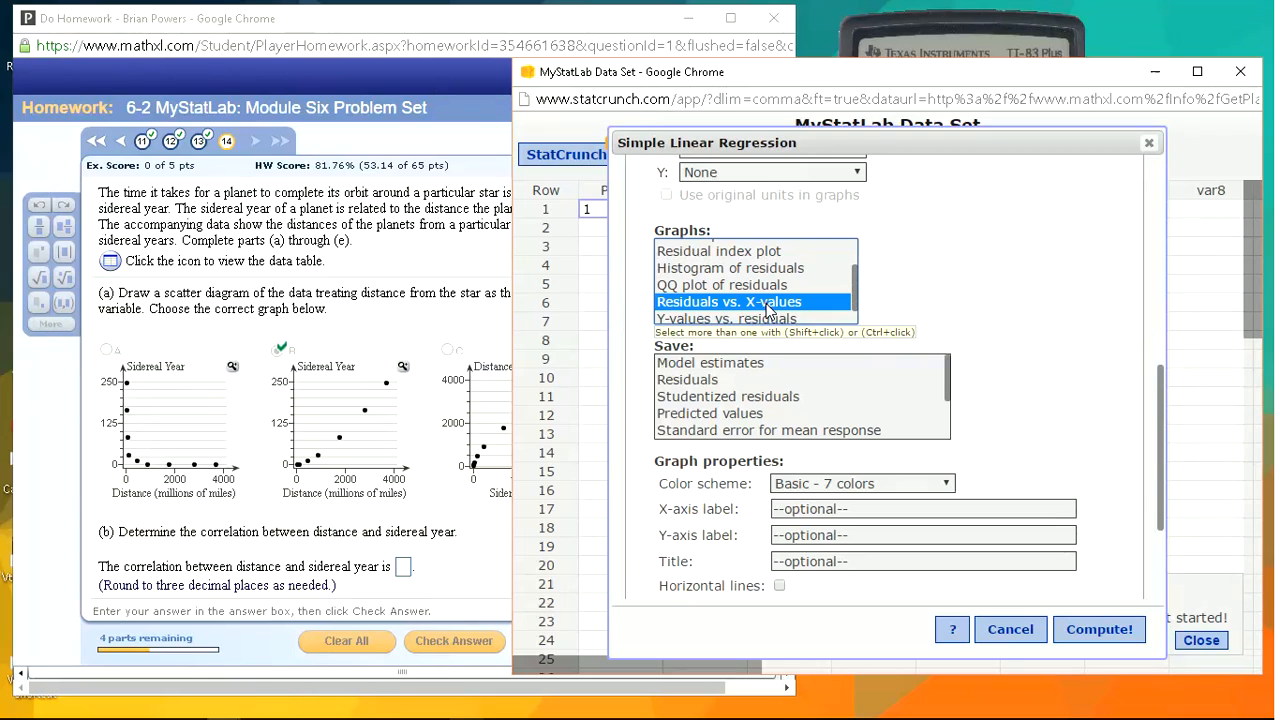
Step: Compute the planet data regression and submit the correlation between distance and sidereal year as 0.989
click(1108, 643)
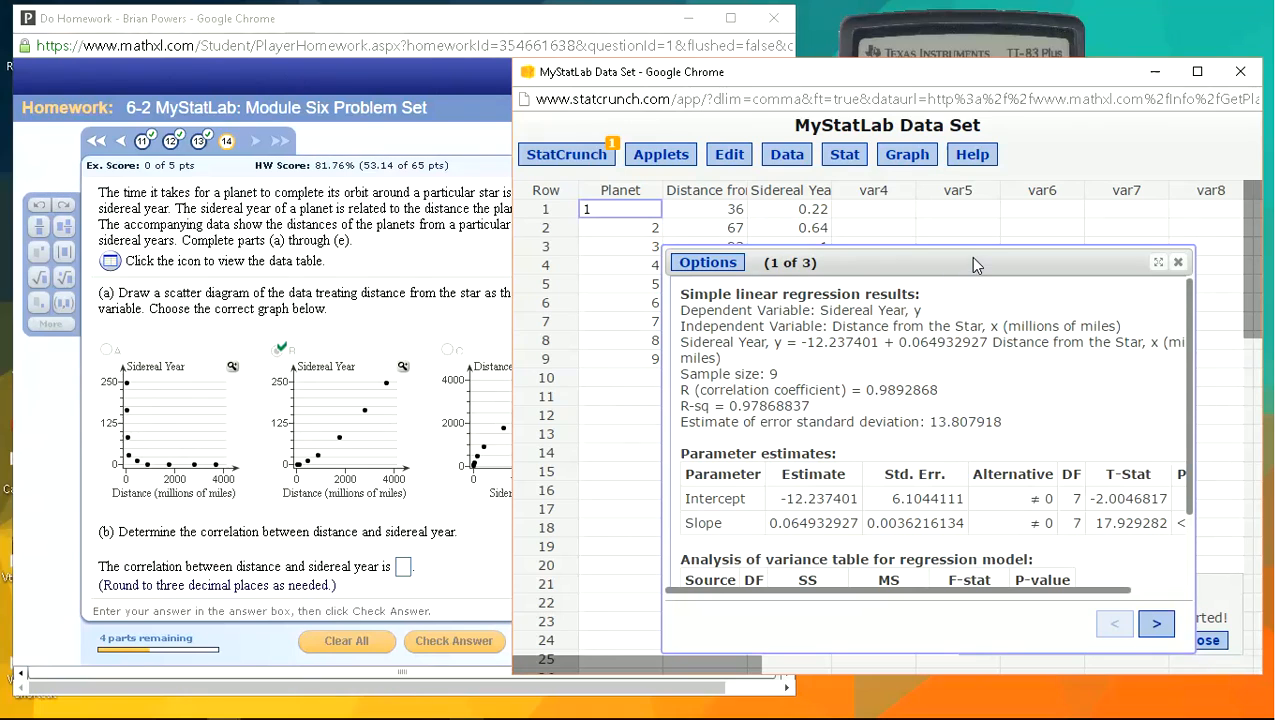
drag(973, 245, 974, 128)
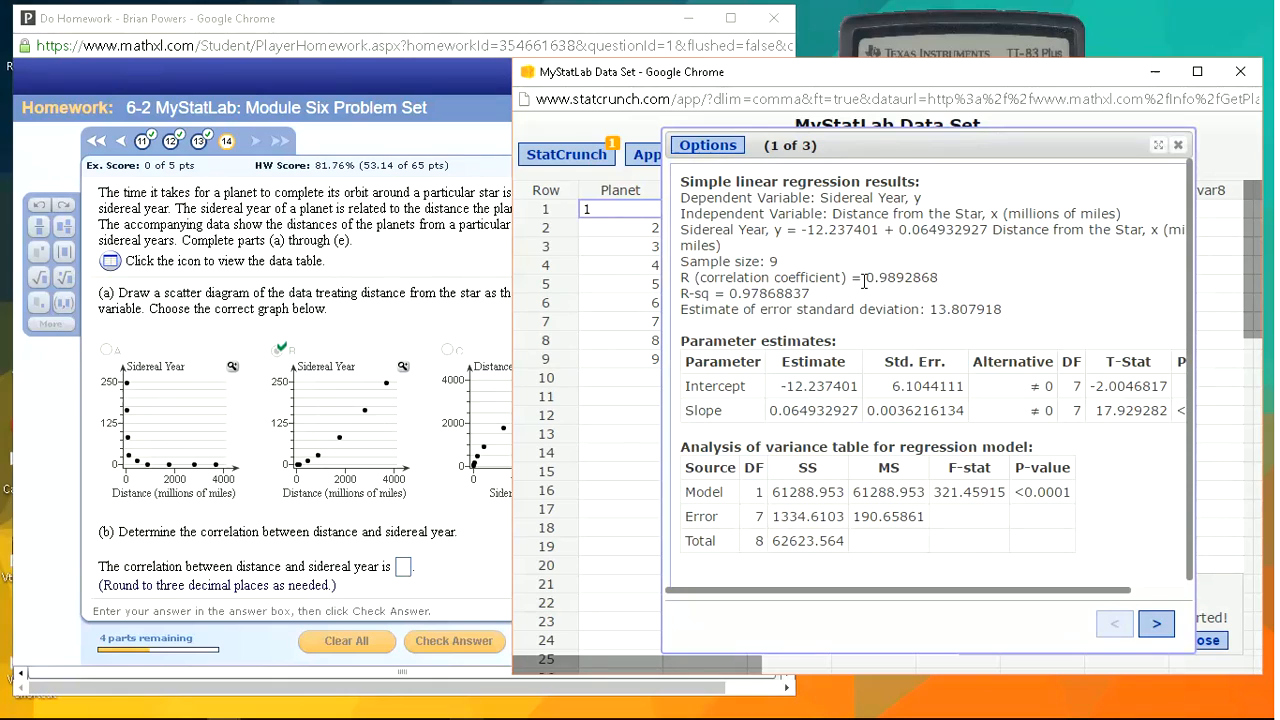
drag(866, 279, 913, 279)
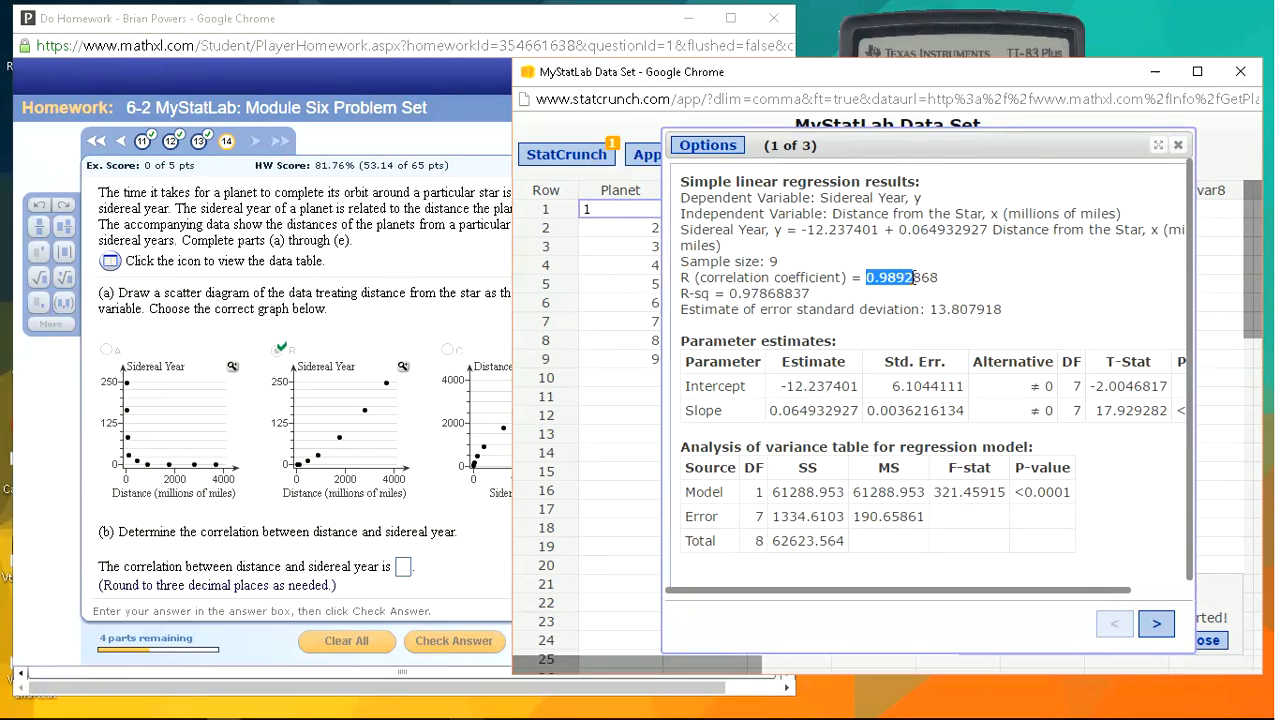
drag(913, 278, 905, 278)
key(ctrl+c)
click(404, 569)
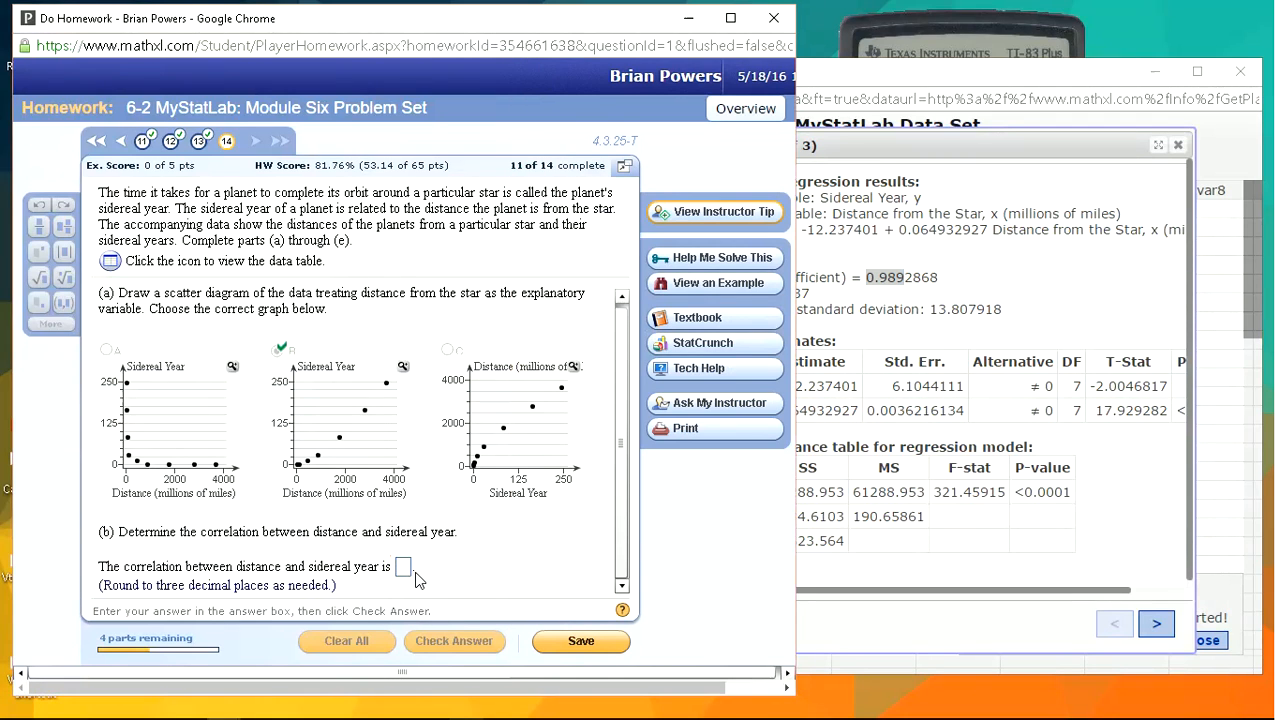
key(ctrl+v)
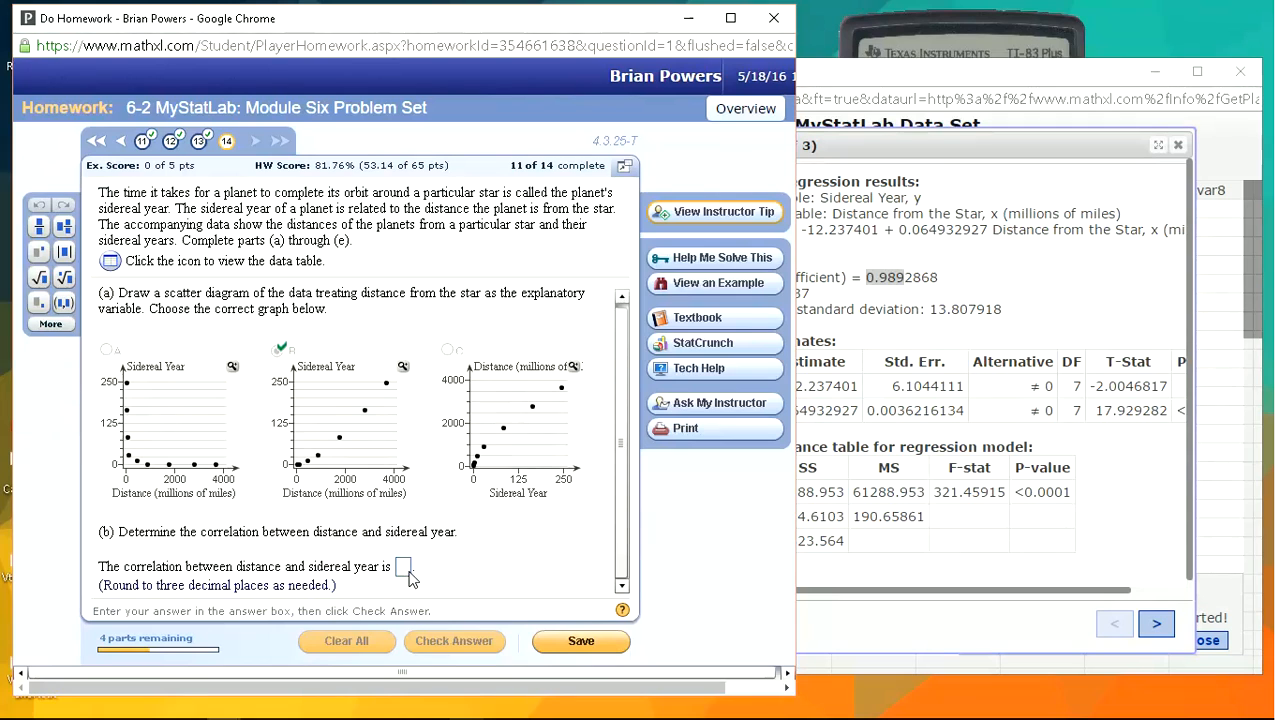
key(Return)
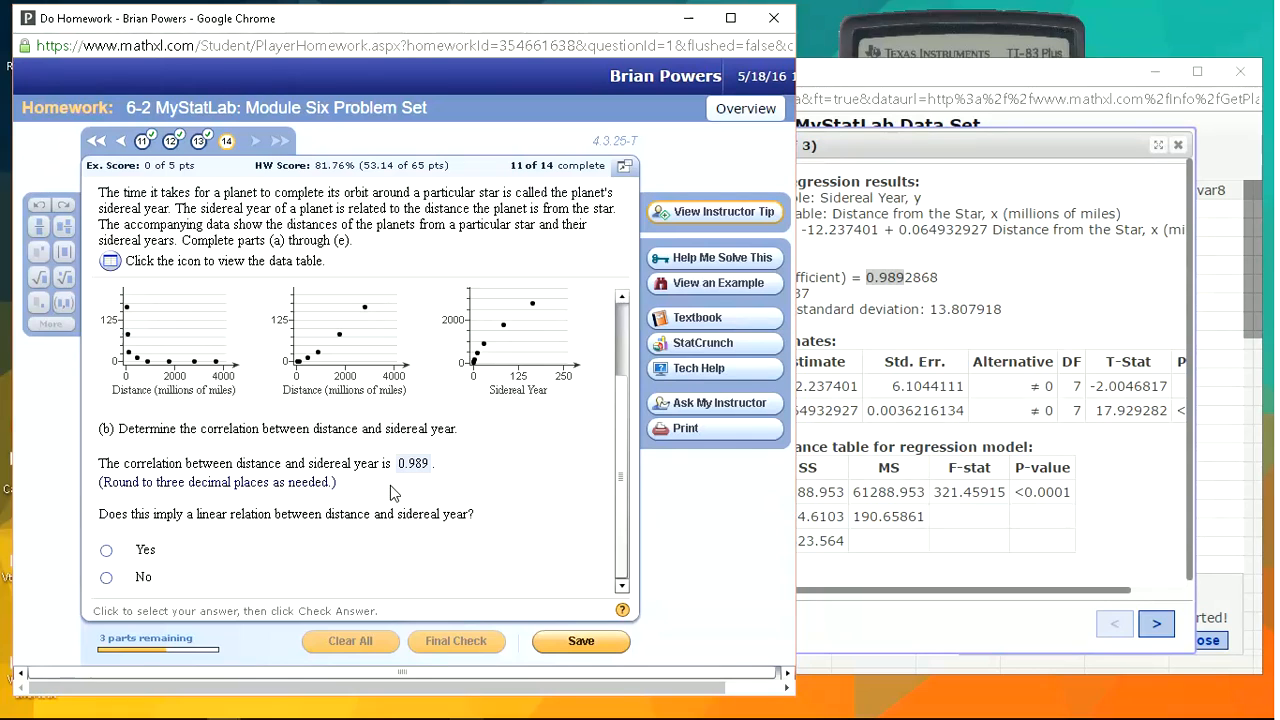
Step: Select Yes for the linear relation question and check the slope and model P-values in the regression results
click(107, 551)
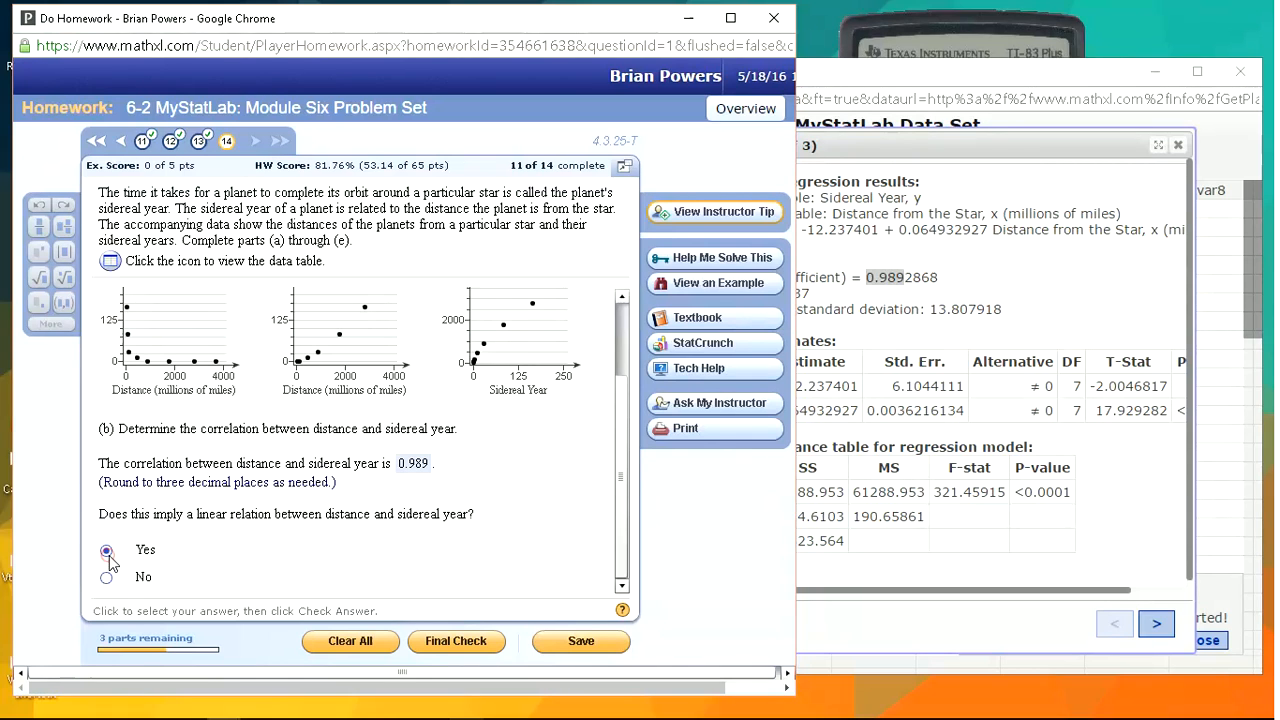
click(982, 309)
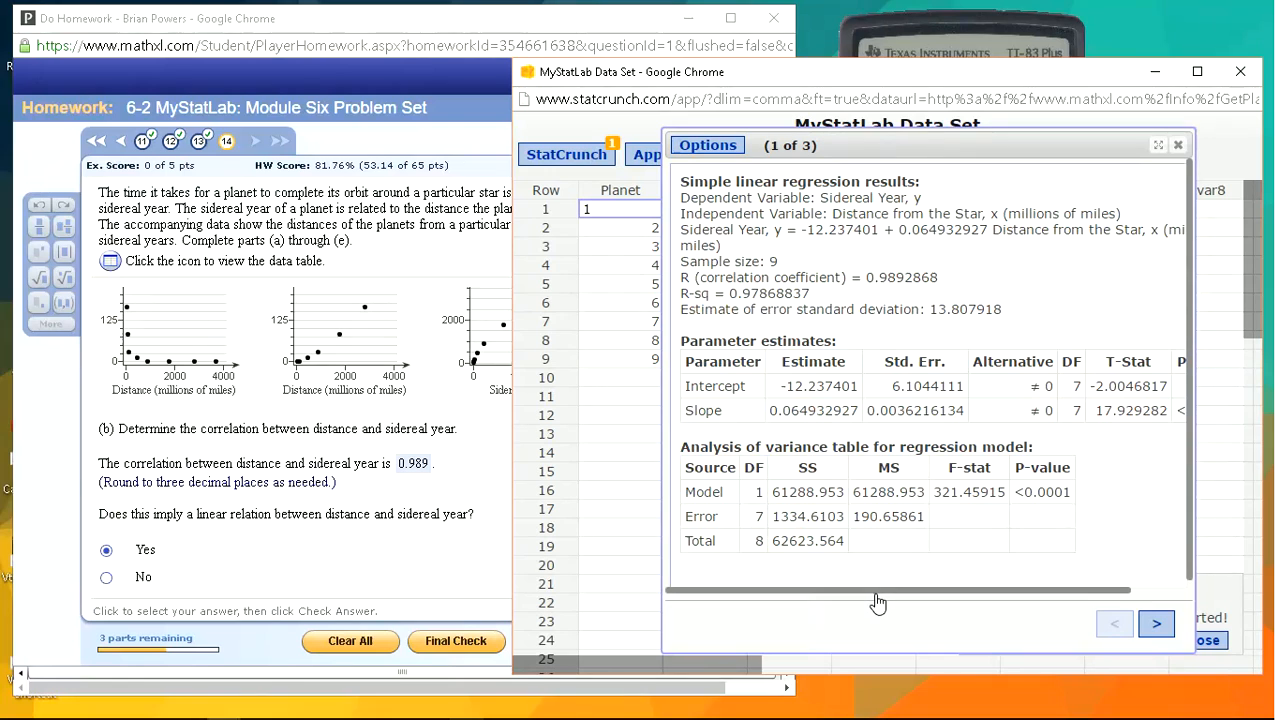
drag(875, 591, 876, 590)
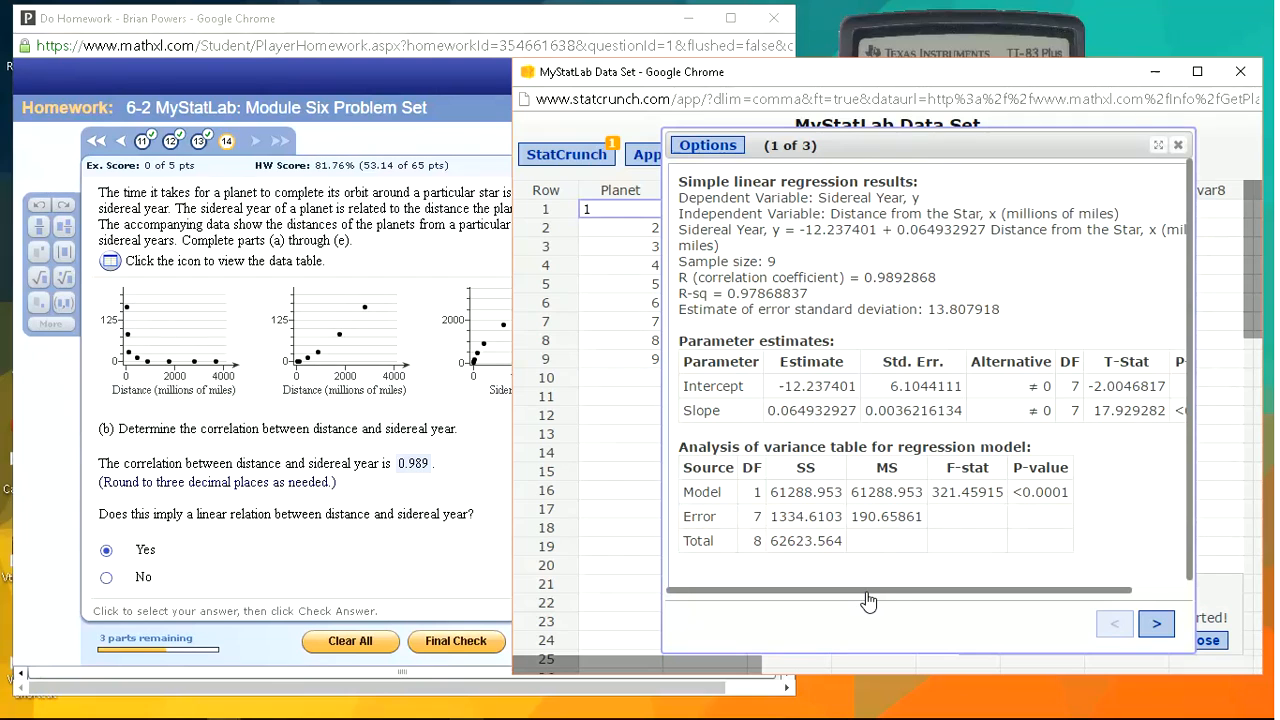
drag(867, 596, 966, 597)
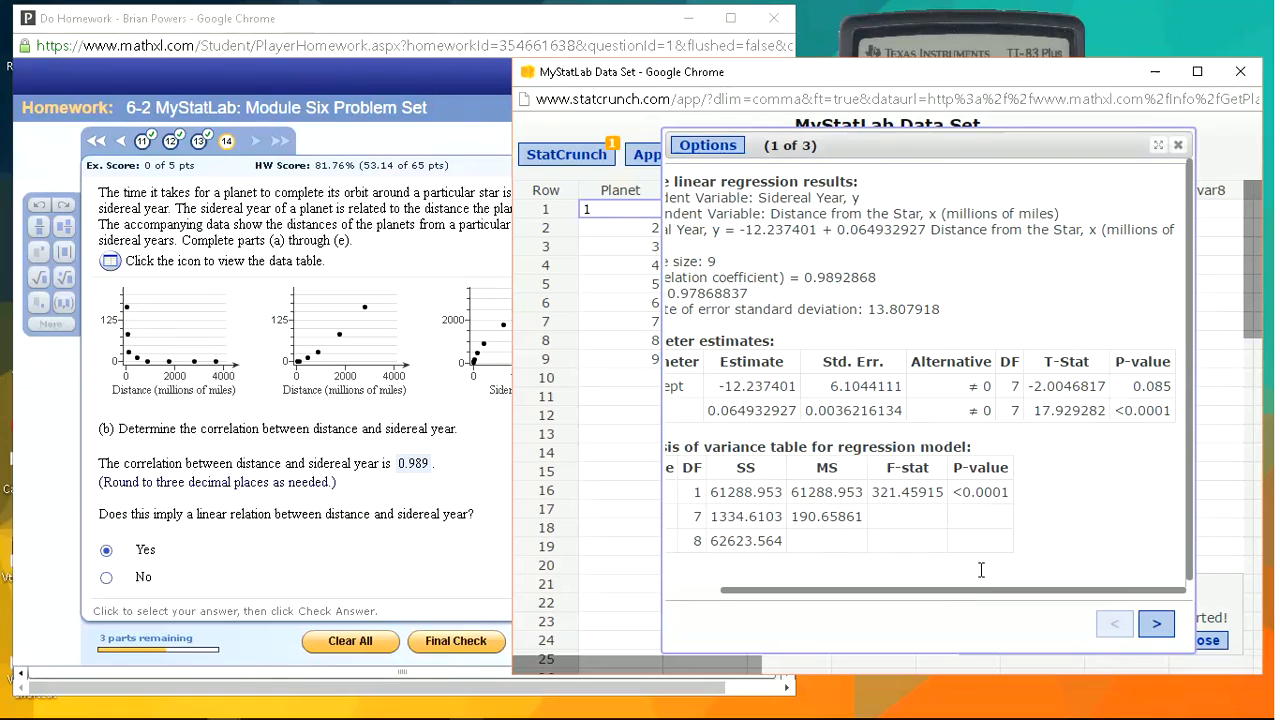
drag(1172, 410, 1114, 412)
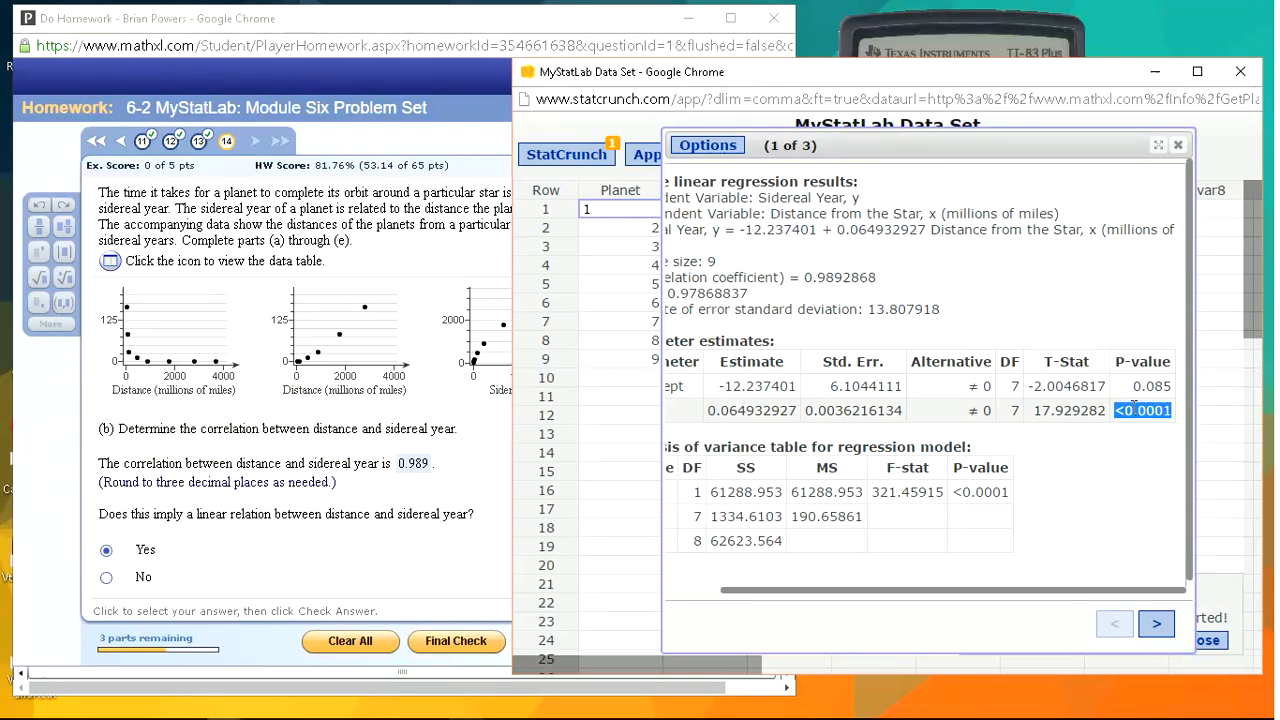
click(1163, 415)
drag(1169, 412, 1131, 412)
click(1130, 412)
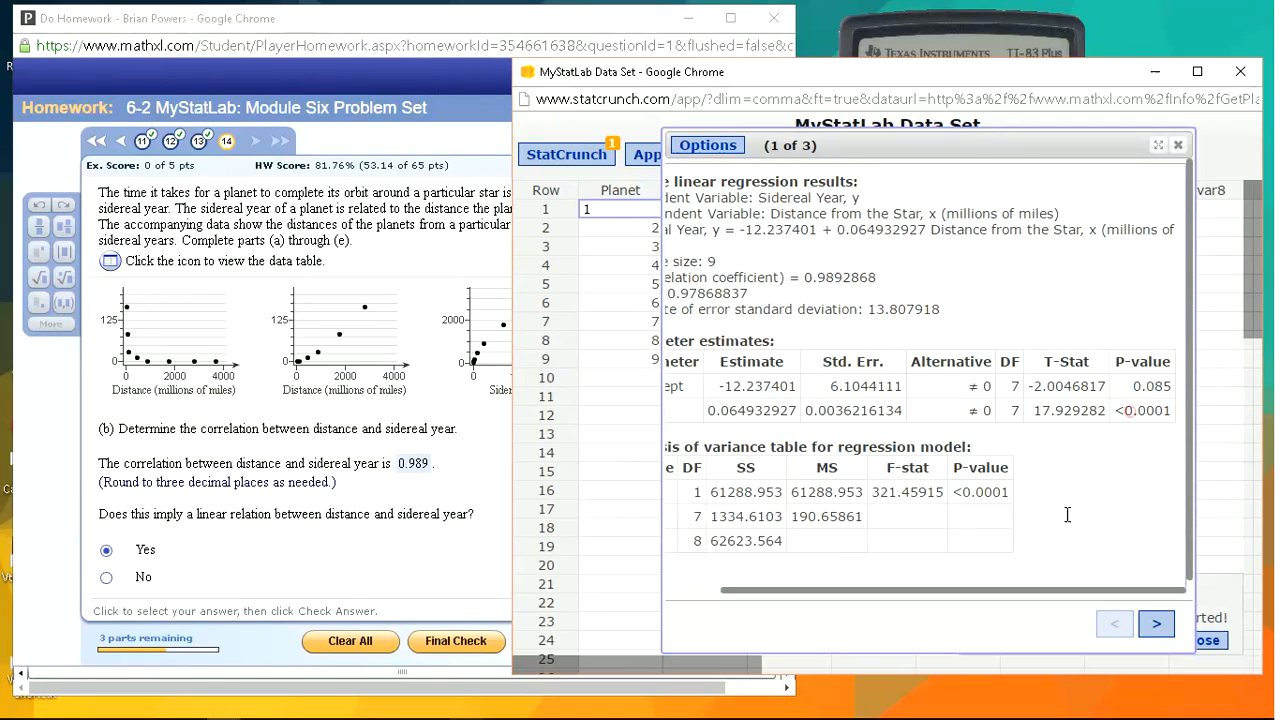
click(1016, 595)
click(690, 592)
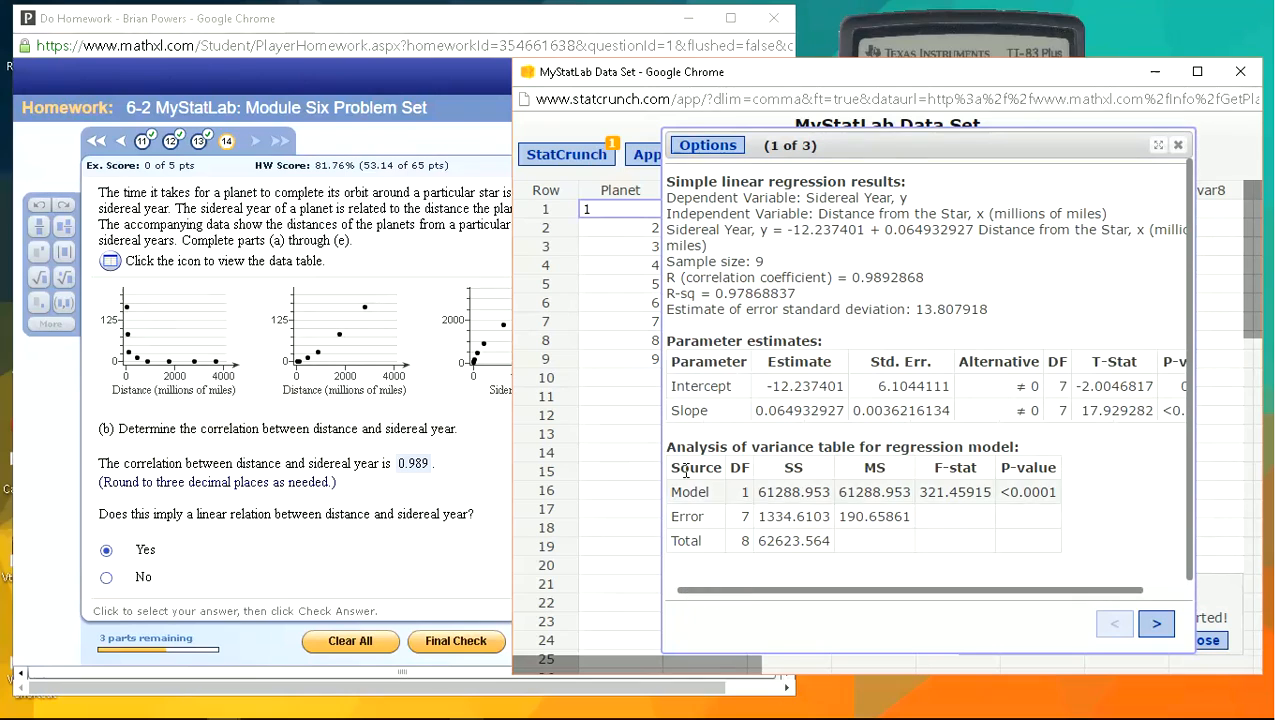
double_click(1050, 494)
click(1066, 495)
Step: Submit the Yes answer in part (b) and continue to part (c)
click(447, 537)
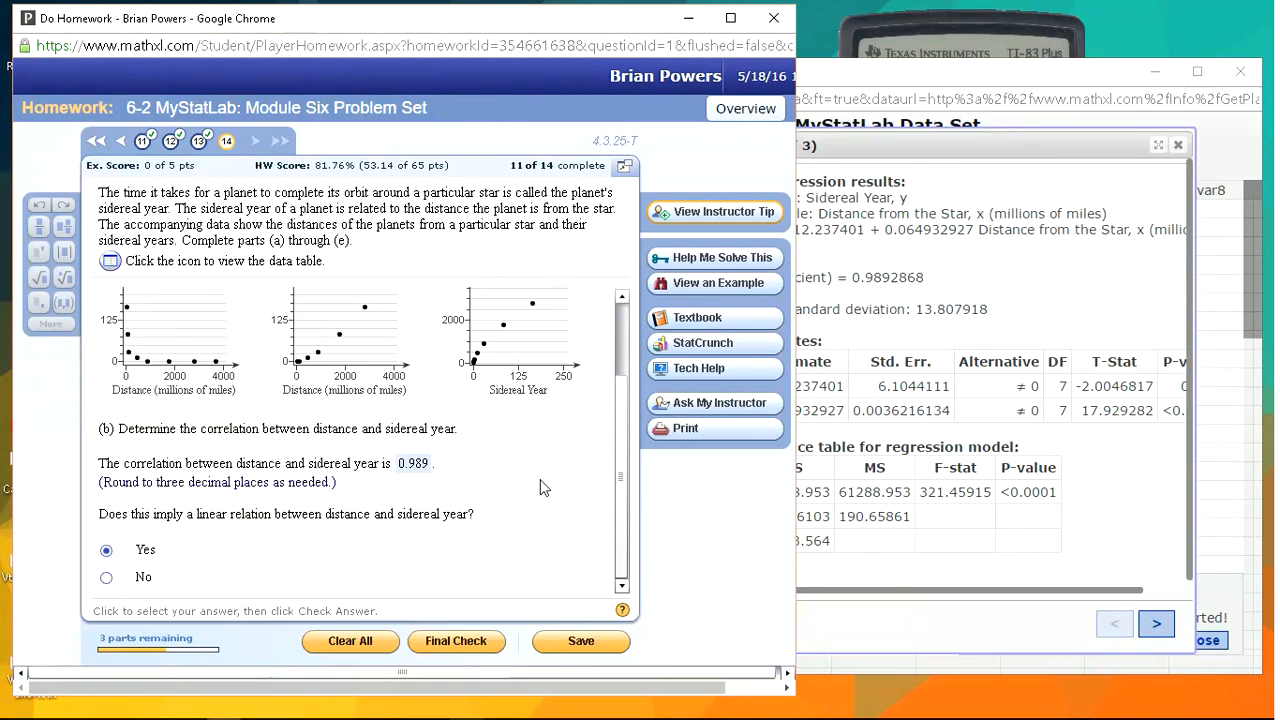
click(450, 645)
click(360, 418)
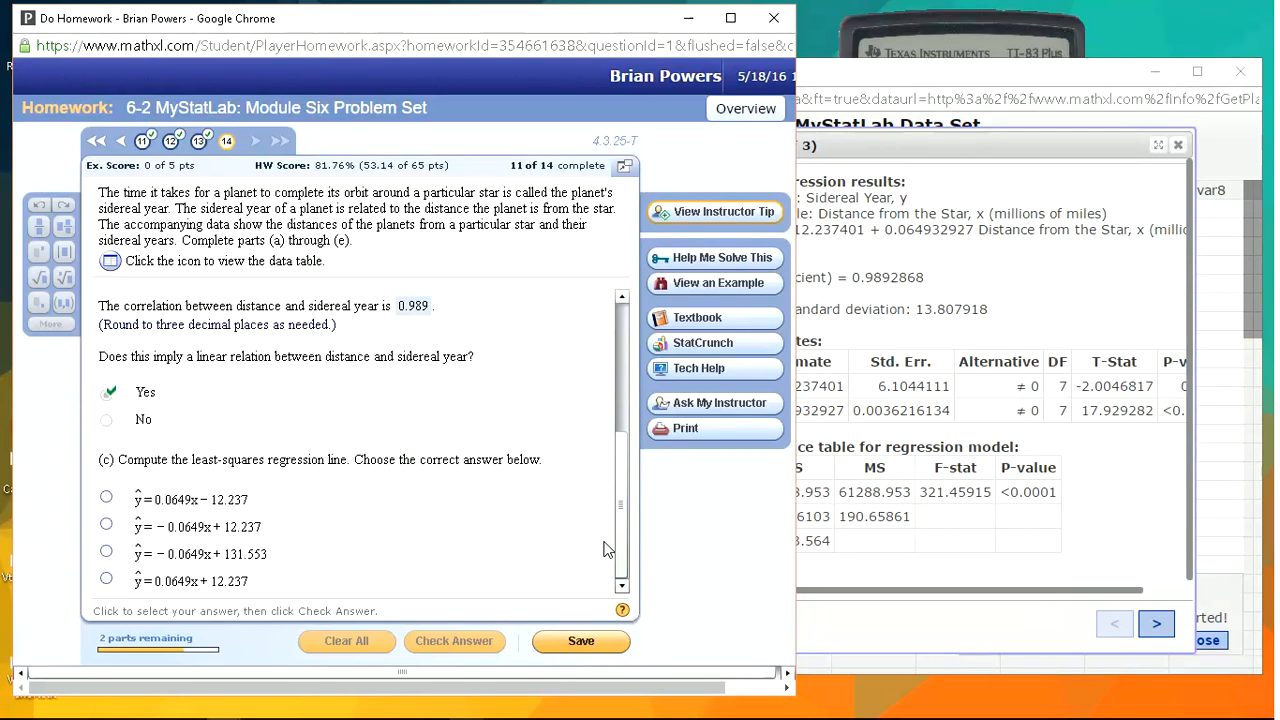
Step: Using the regression results, submit ŷ = 0.0649x − 12.237 as the least-squares line for part (c) and continue to part (d)
click(850, 145)
drag(850, 145, 954, 149)
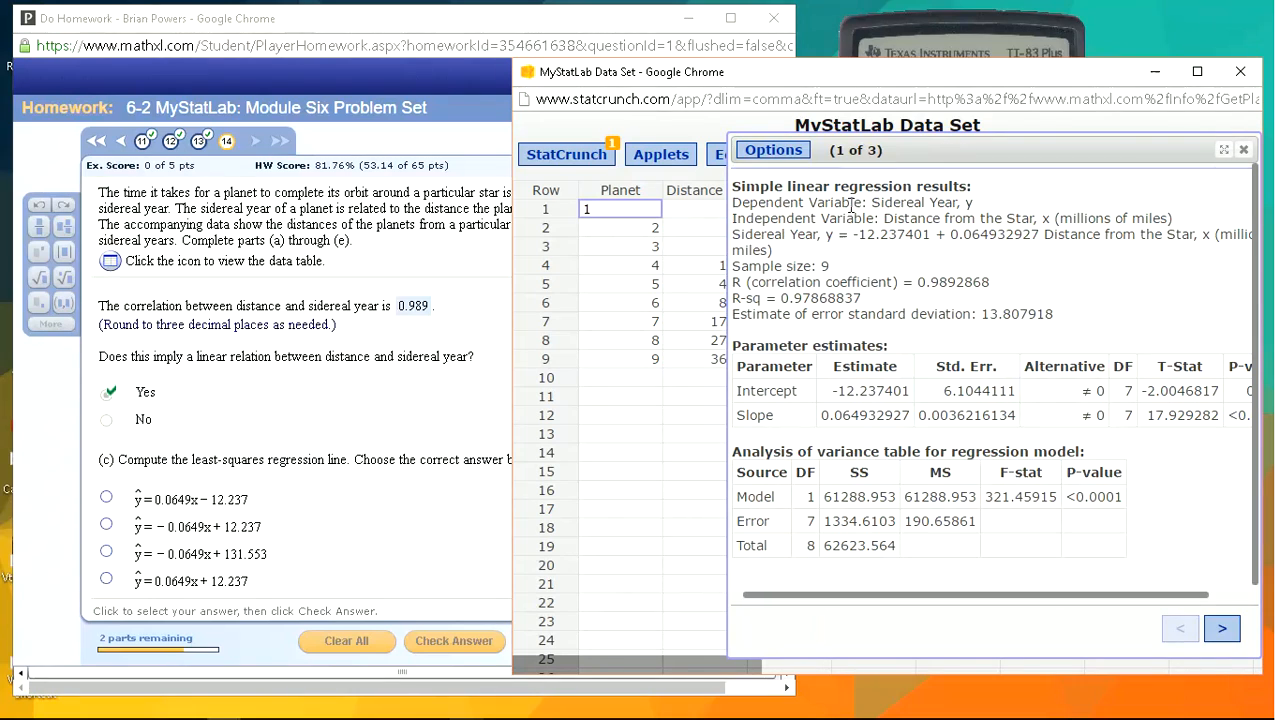
click(334, 523)
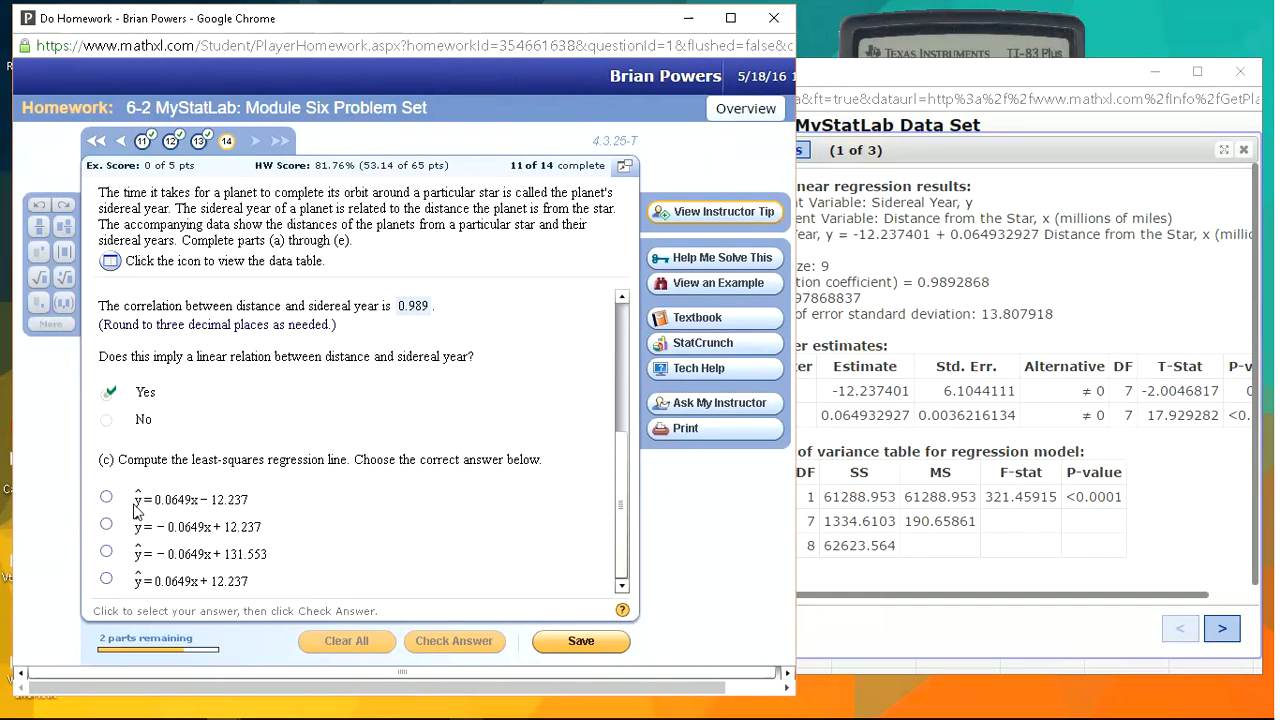
click(107, 498)
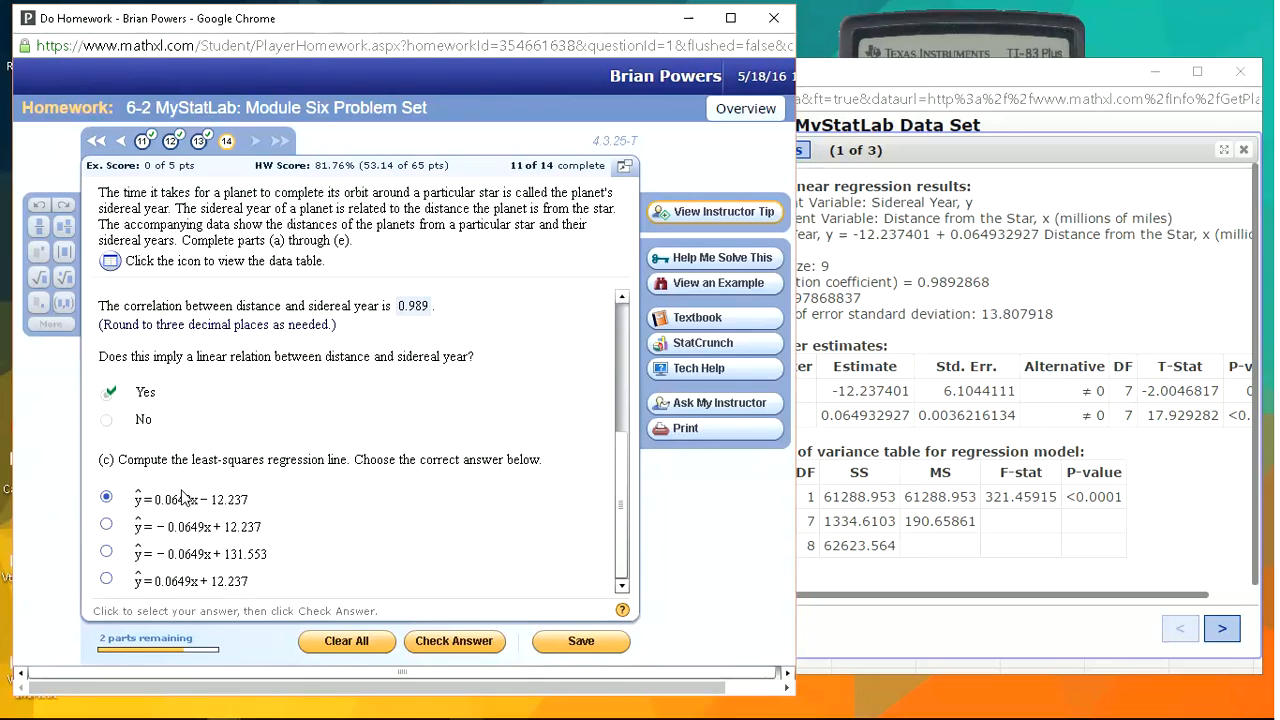
key(Return)
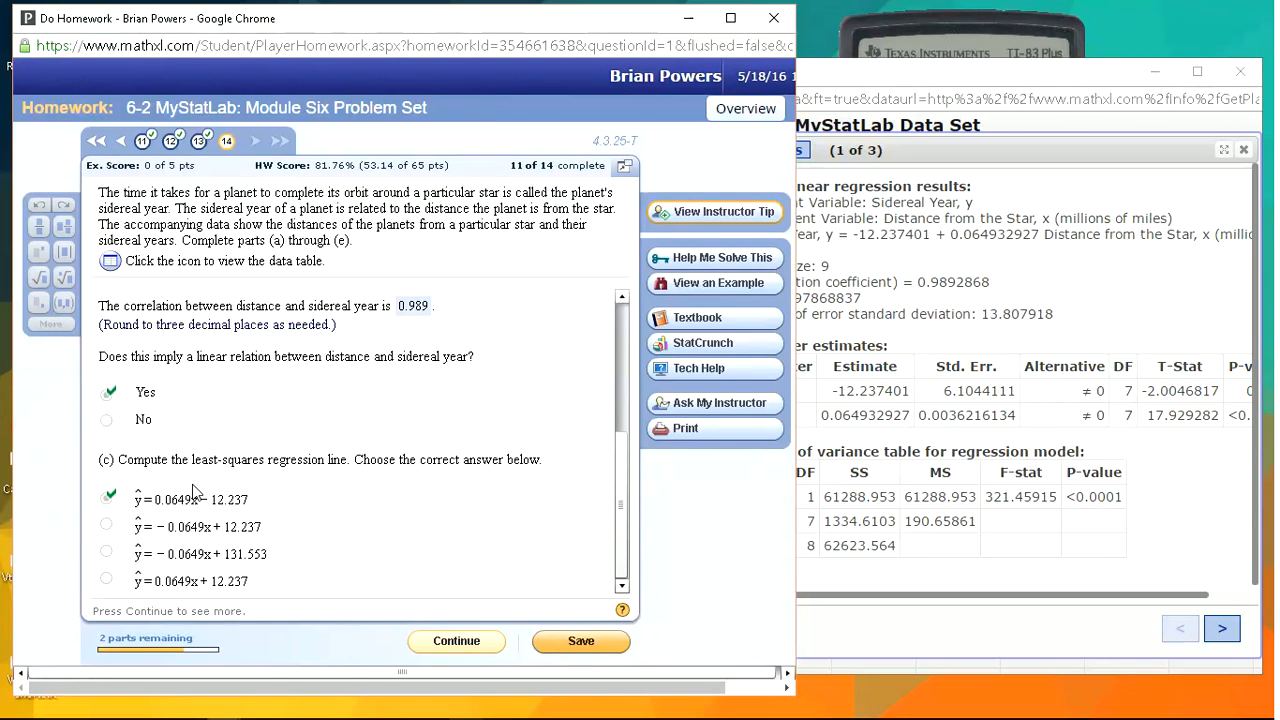
key(Return)
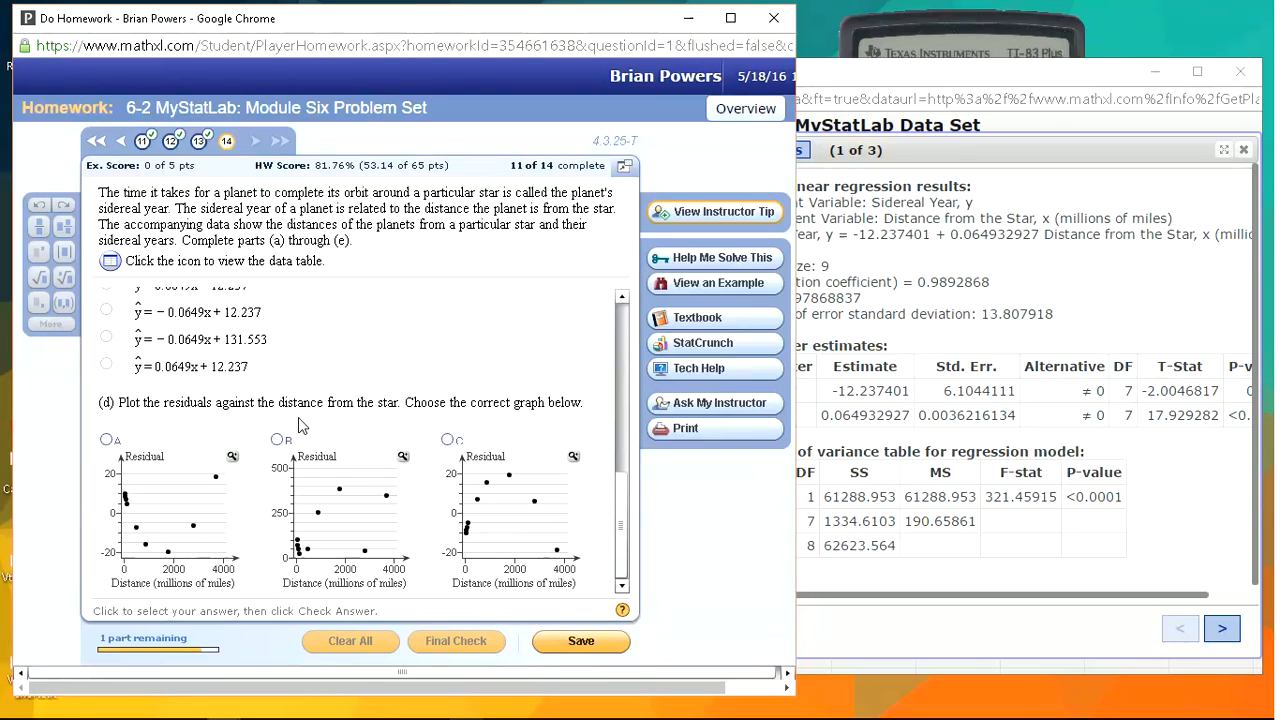
Step: Display the plot of residuals versus distance from the star and select graph A for part (d)
click(1221, 630)
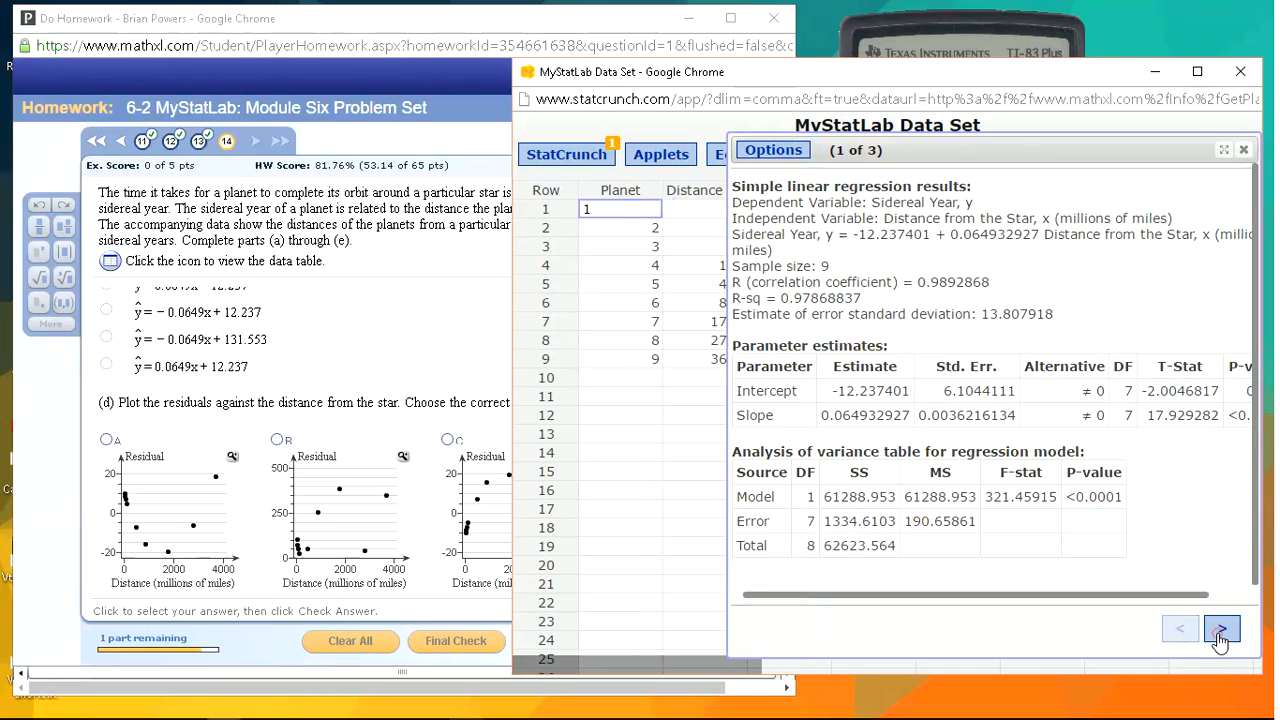
click(1221, 632)
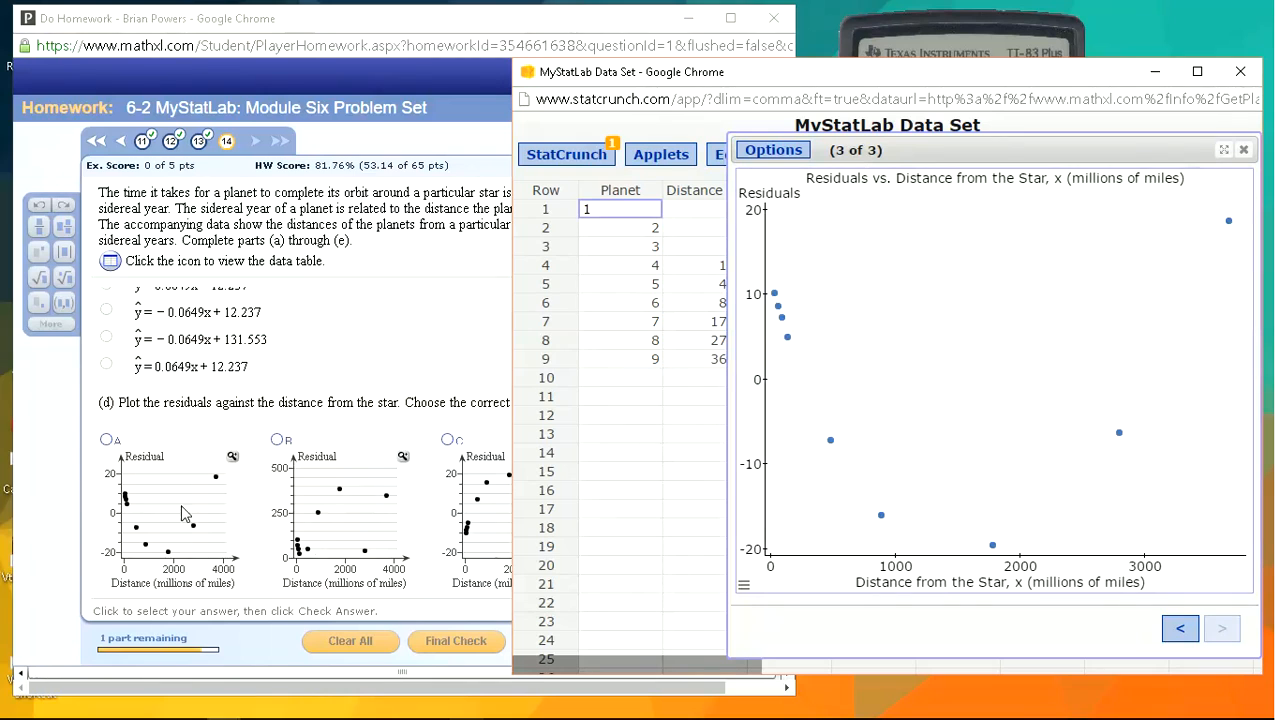
click(106, 439)
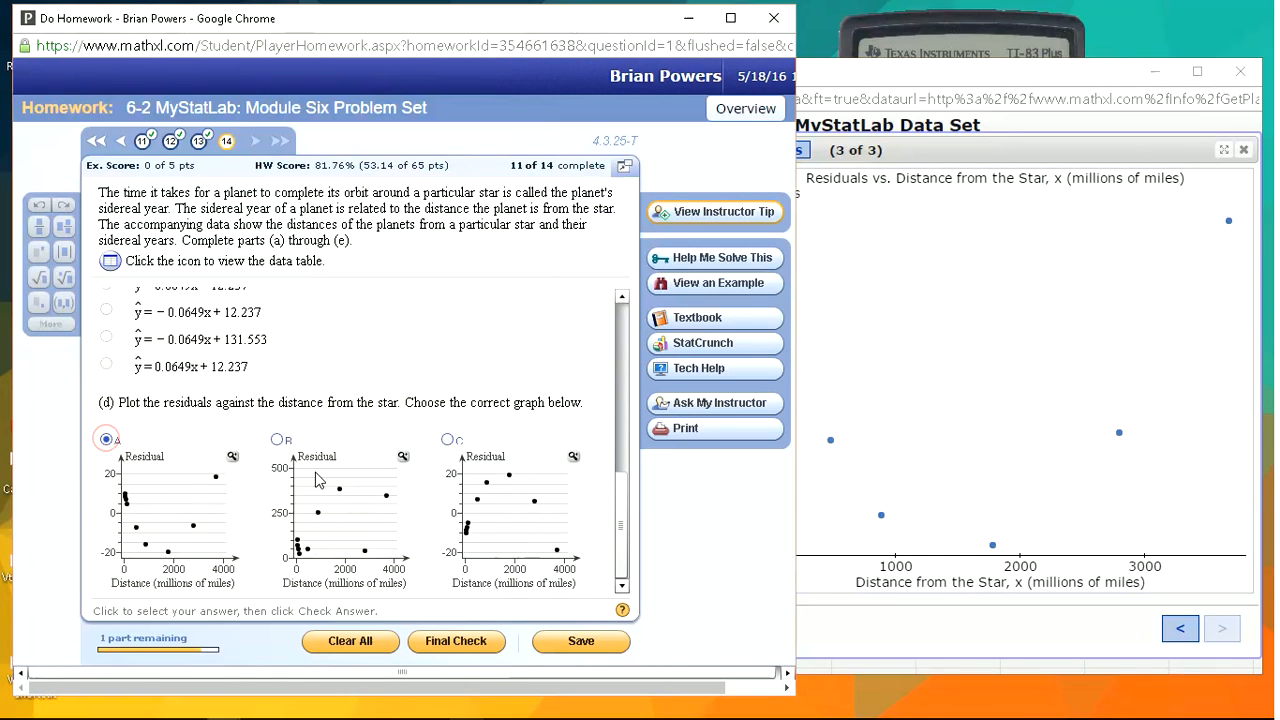
Step: Compare the fitted line plot with the residual plot in the regression results
click(1178, 628)
click(1179, 630)
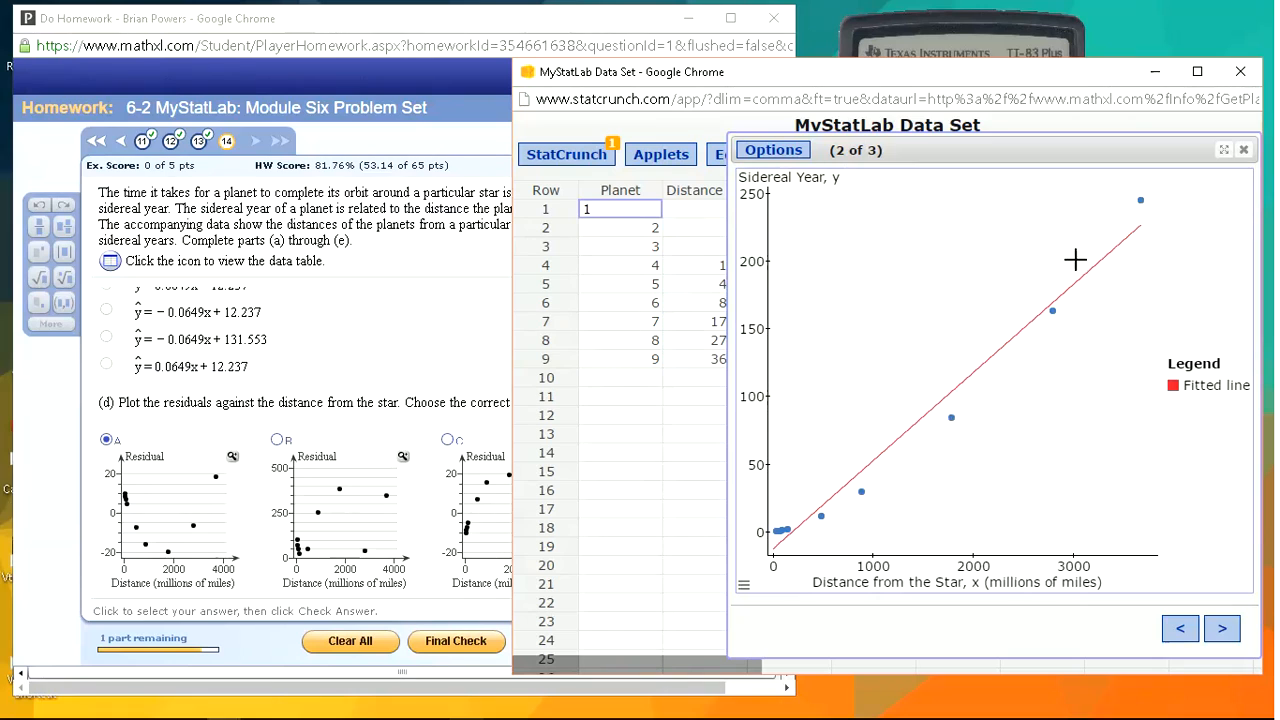
click(1221, 630)
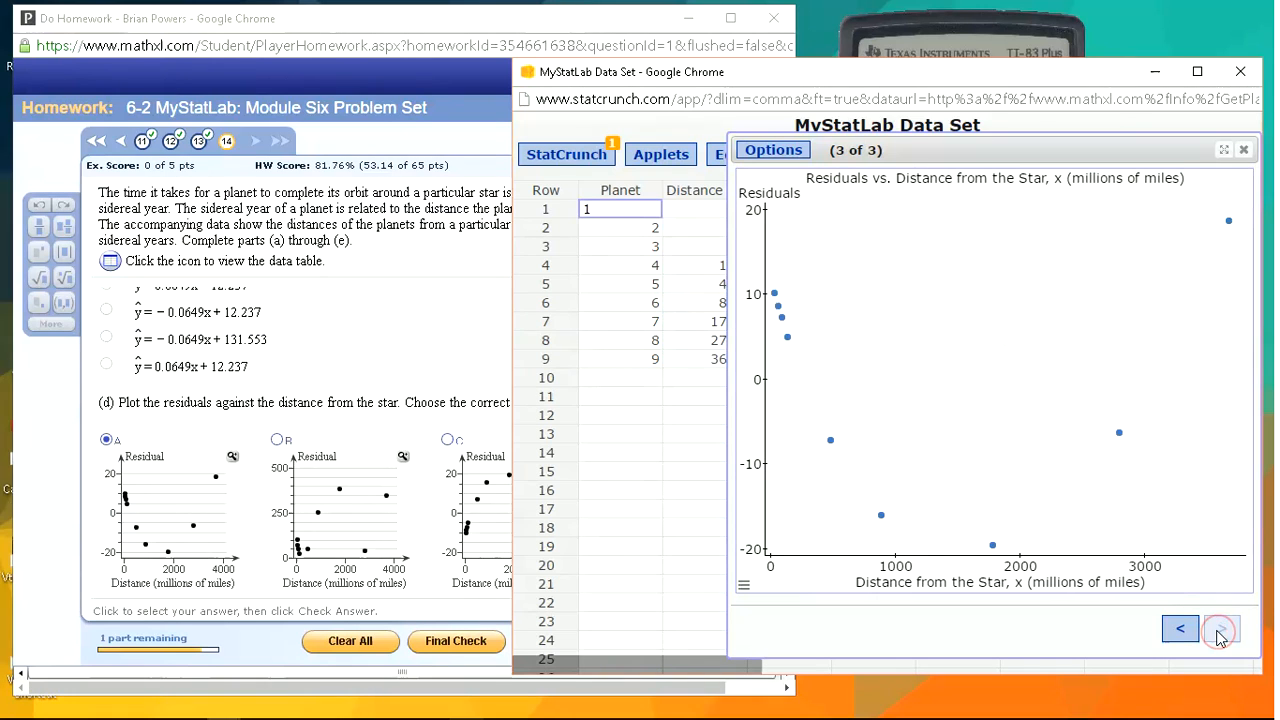
Step: Submit graph A as the residual plot for part (d) and continue to part (e)
click(343, 405)
click(460, 645)
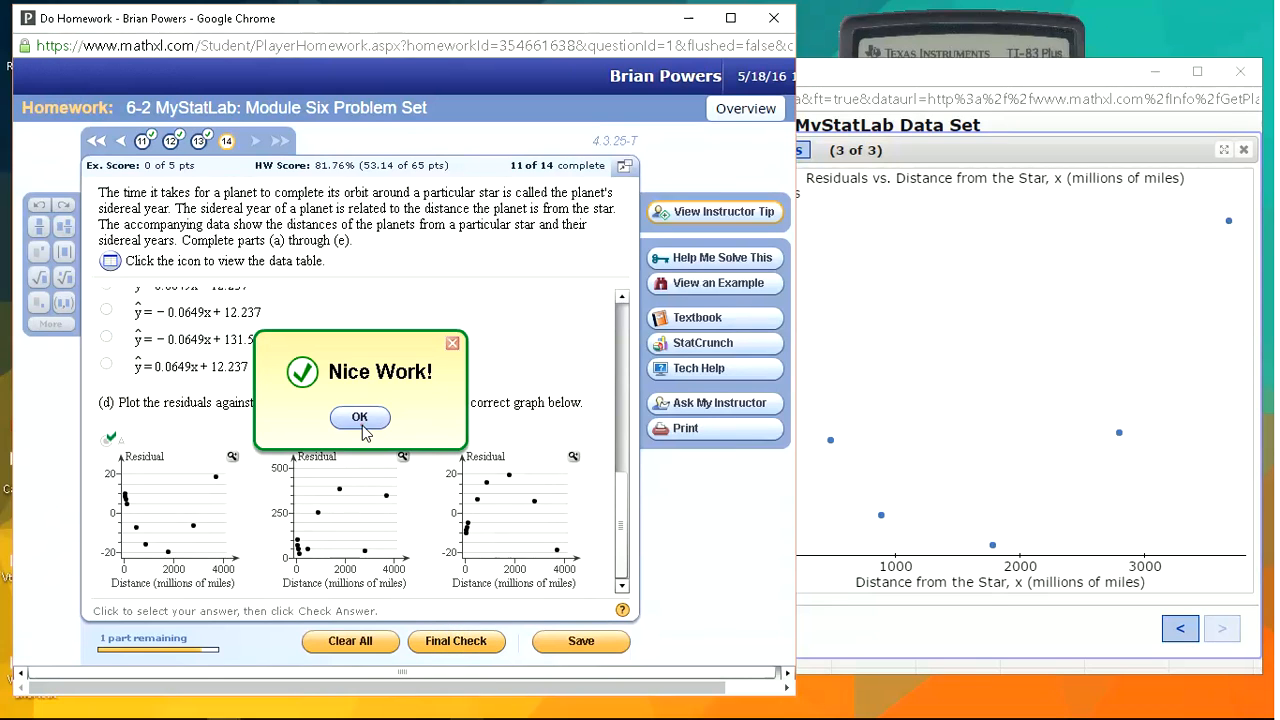
click(360, 418)
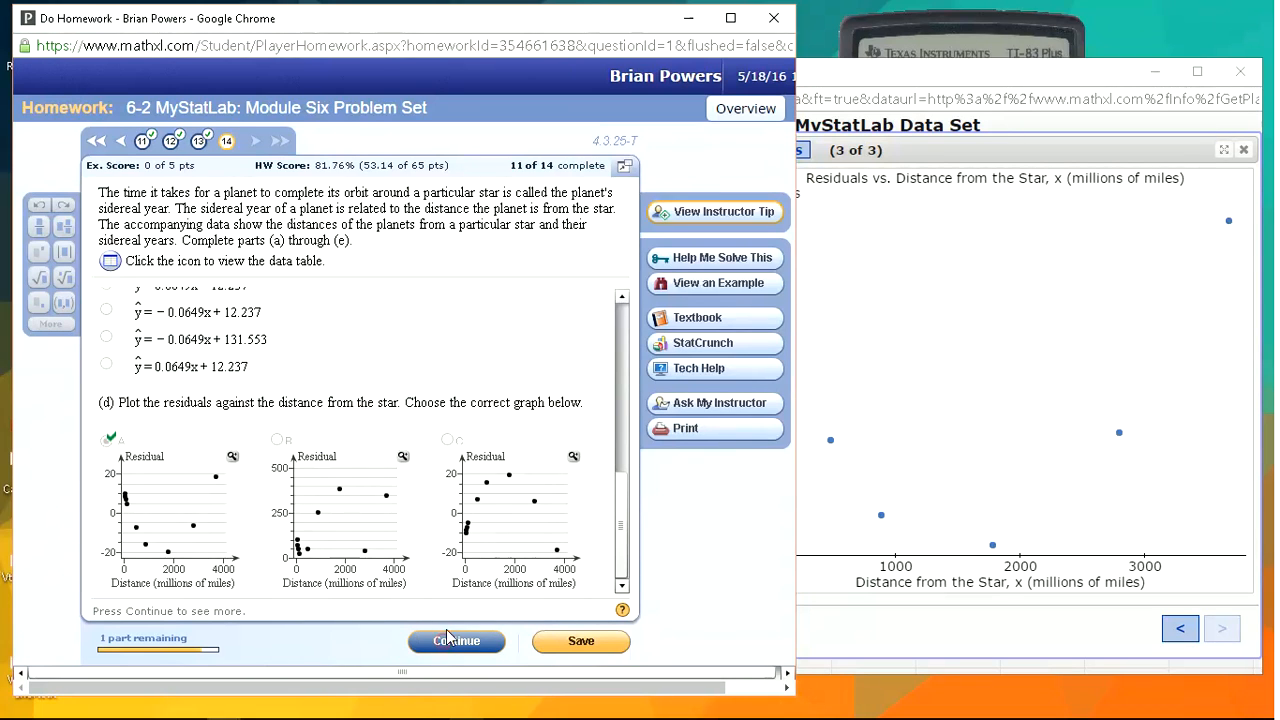
click(447, 640)
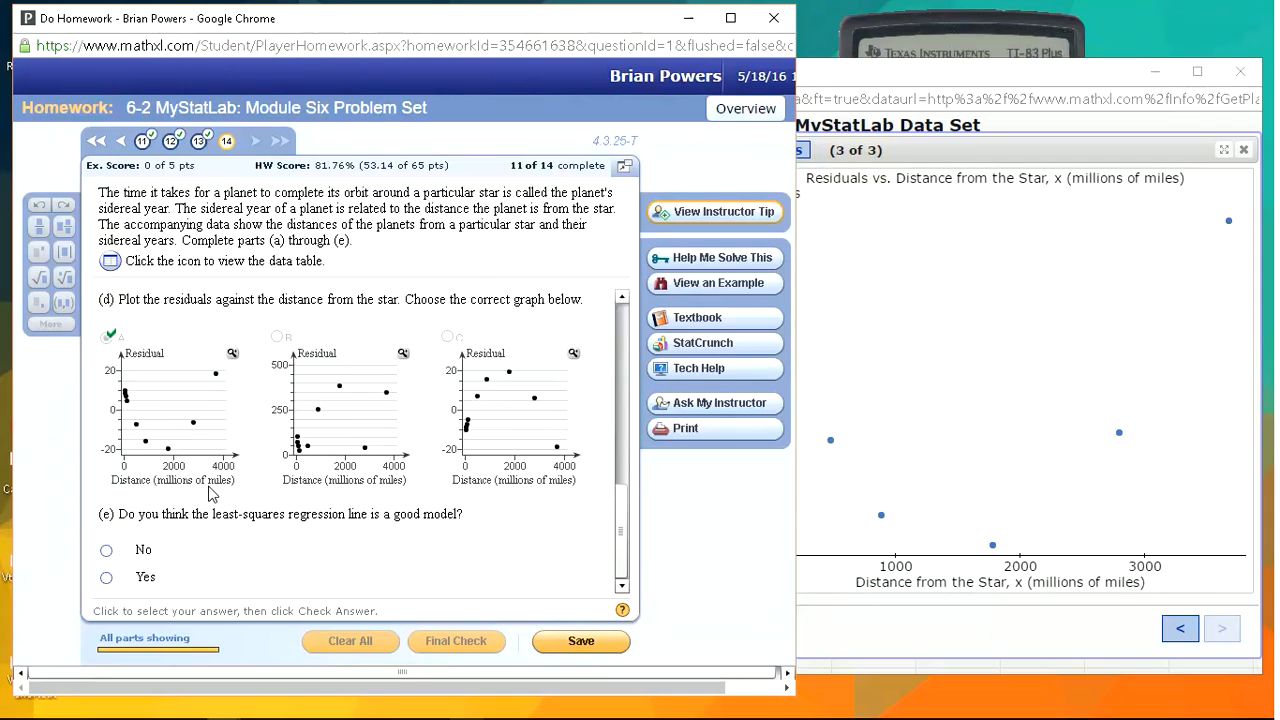
Step: Submit No for whether the least-squares regression line is a good model in part (e) and finish the question
drag(623, 533, 624, 521)
drag(629, 450, 626, 466)
click(625, 553)
click(108, 556)
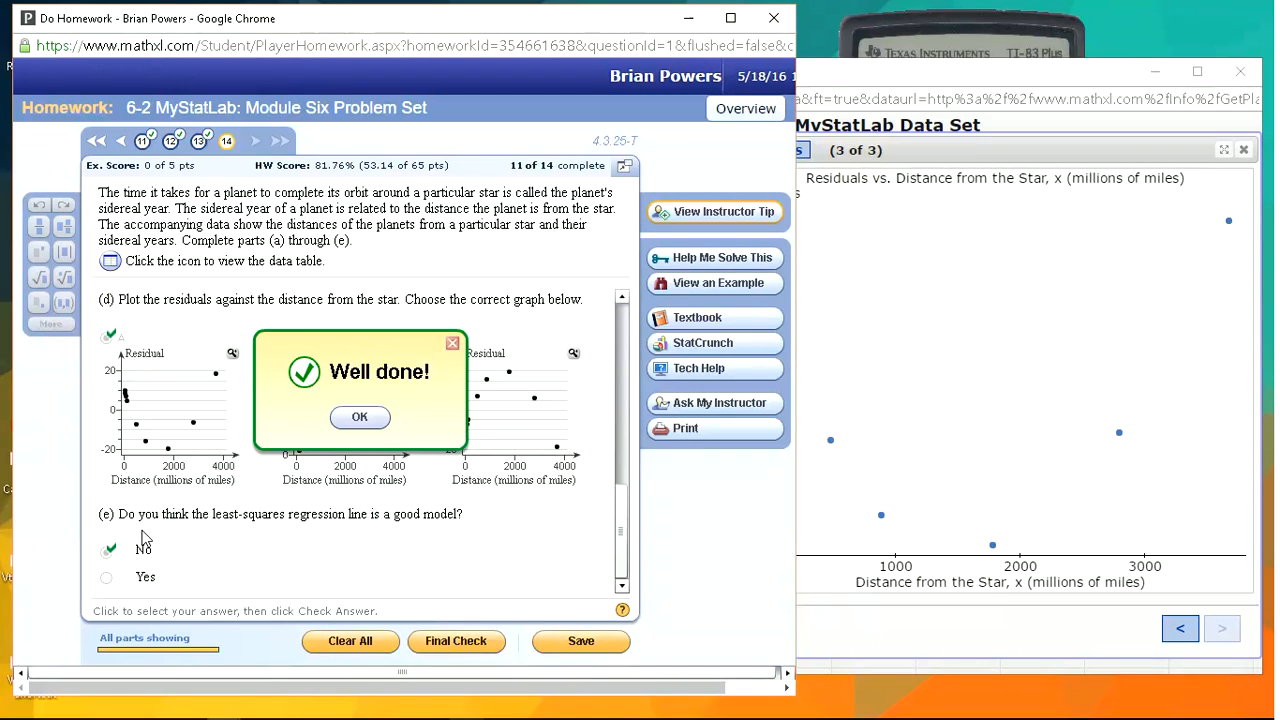
key(Return)
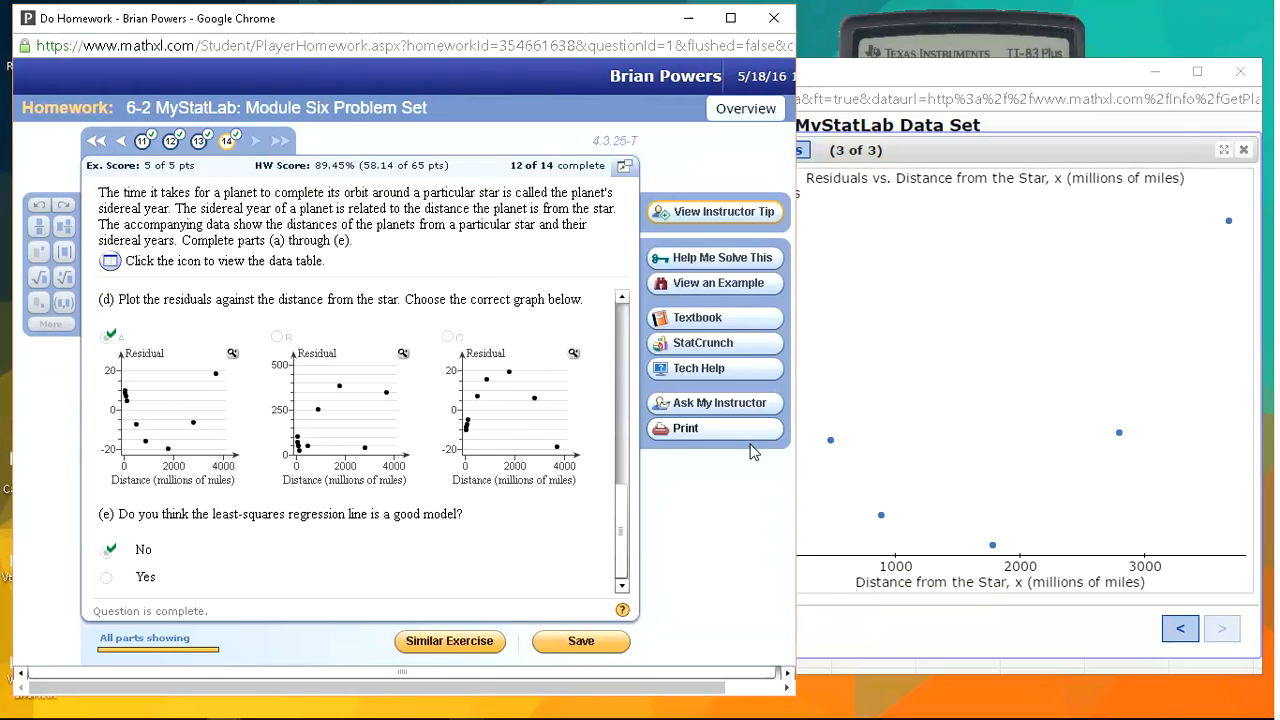
scroll(620, 510, up, 1)
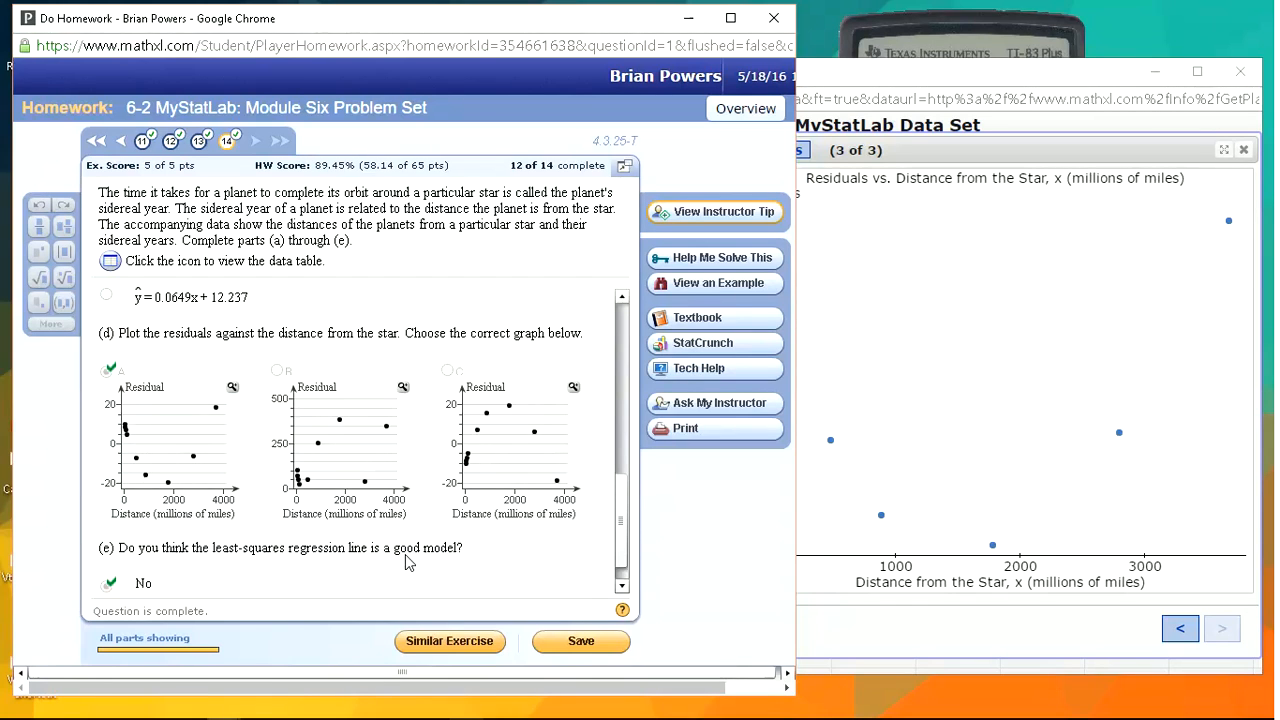
scroll(600, 520, down, 1)
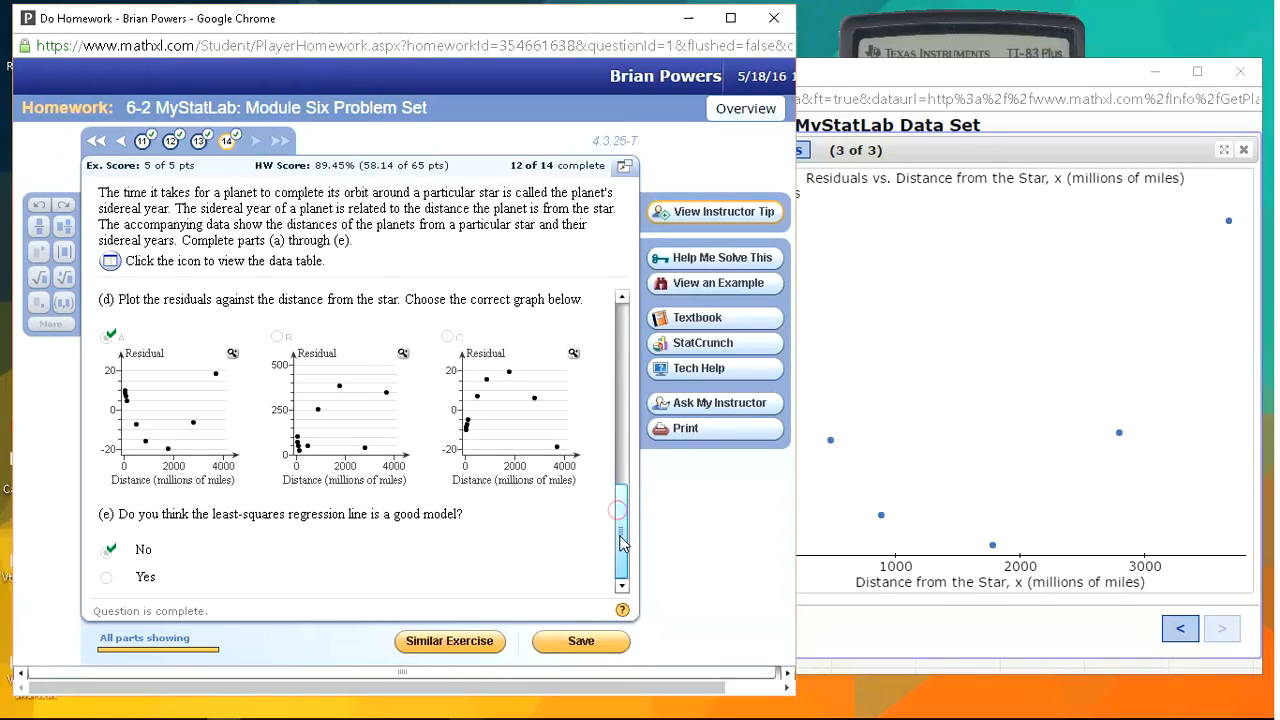